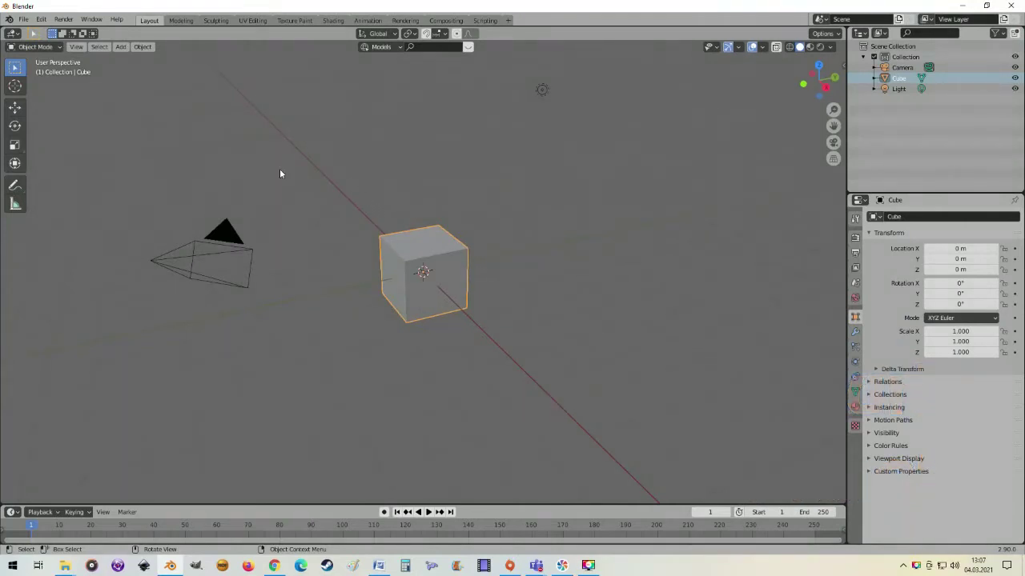
Step: Browse the Add menu's object types and orbit around the default cube
{"action": "left_click", "coordinate": [120, 47]}
{"action": "middle_click_drag", "start_coordinate": [497, 261], "coordinate": [501, 259]}
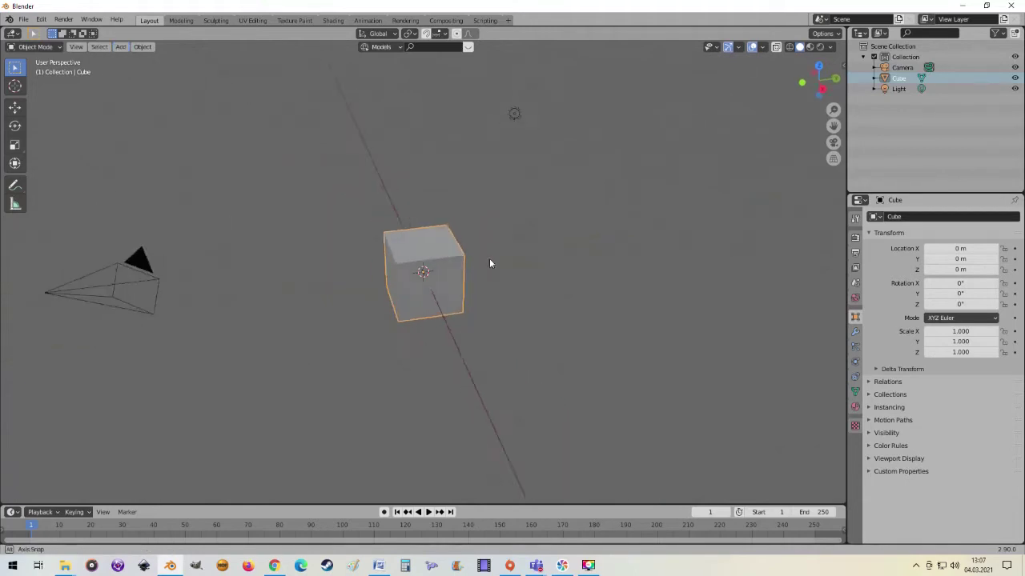
Step: Delete the default cube and clear the camera and light from view
{"action": "key", "text": "Delete"}
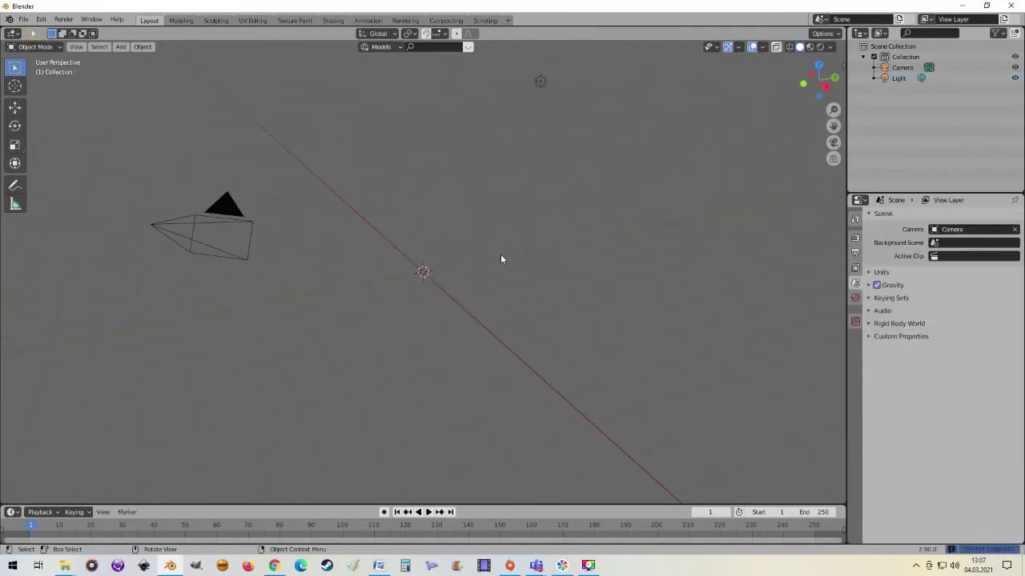
{"action": "key", "text": "a"}
{"action": "key", "text": "Delete"}
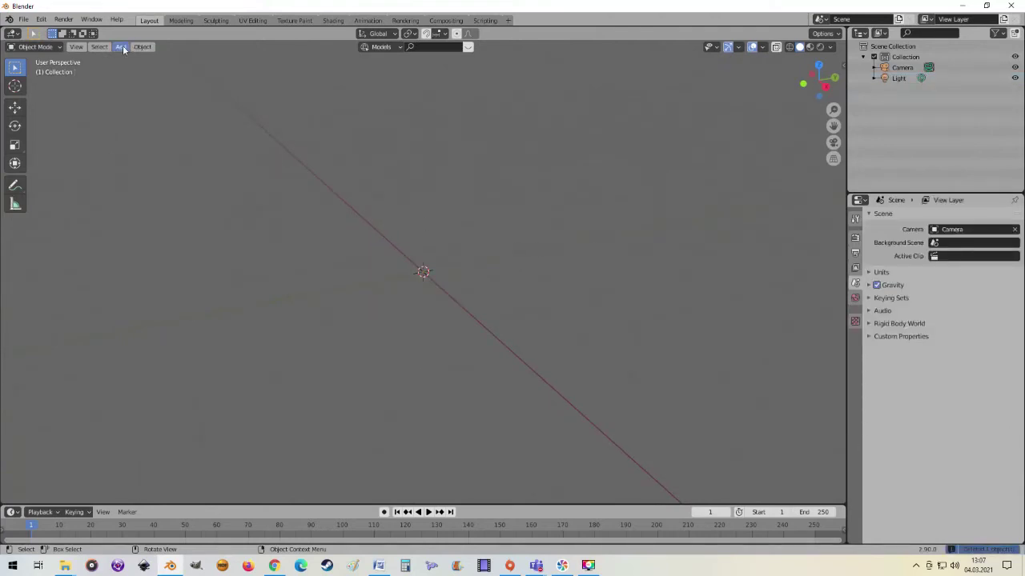
Step: Add a Curly Curve at the origin and orbit around it
{"action": "left_click", "coordinate": [123, 48]}
{"action": "mouse_move", "coordinate": [136, 70]}
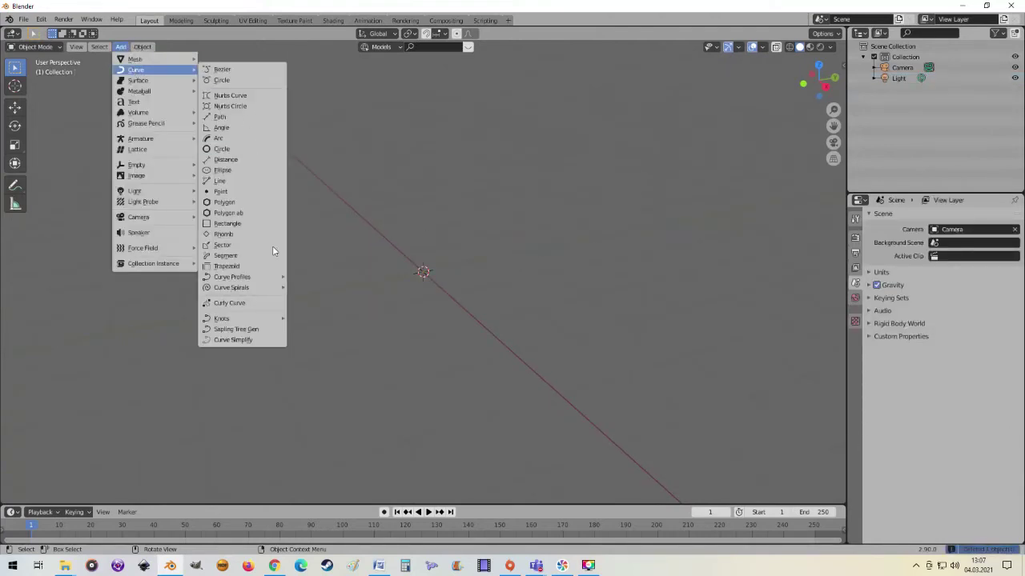
{"action": "left_click", "coordinate": [242, 303]}
{"action": "scroll", "coordinate": [417, 240], "scroll_direction": "up", "scroll_amount": 2}
{"action": "scroll", "coordinate": [480, 224], "scroll_direction": "up", "scroll_amount": 2}
{"action": "mouse_move", "coordinate": [480, 224]}
{"action": "middle_mouse_down"}
{"action": "mouse_move", "coordinate": [475, 292]}
{"action": "mouse_move", "coordinate": [578, 267]}
{"action": "mouse_move", "coordinate": [576, 312]}
{"action": "mouse_move", "coordinate": [590, 302]}
{"action": "mouse_move", "coordinate": [544, 299]}
{"action": "mouse_move", "coordinate": [568, 288]}
{"action": "mouse_move", "coordinate": [570, 204]}
{"action": "mouse_move", "coordinate": [523, 162]}
{"action": "mouse_move", "coordinate": [566, 297]}
{"action": "middle_mouse_up"}
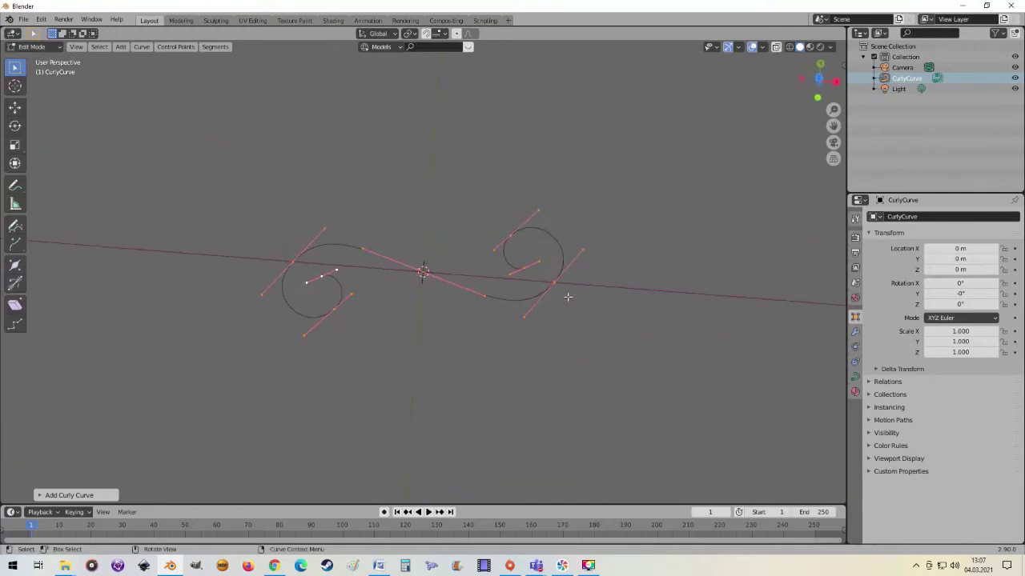
{"action": "scroll", "coordinate": [567, 297], "scroll_direction": "down", "scroll_amount": 3}
{"action": "scroll", "coordinate": [570, 293], "scroll_direction": "up", "scroll_amount": 2}
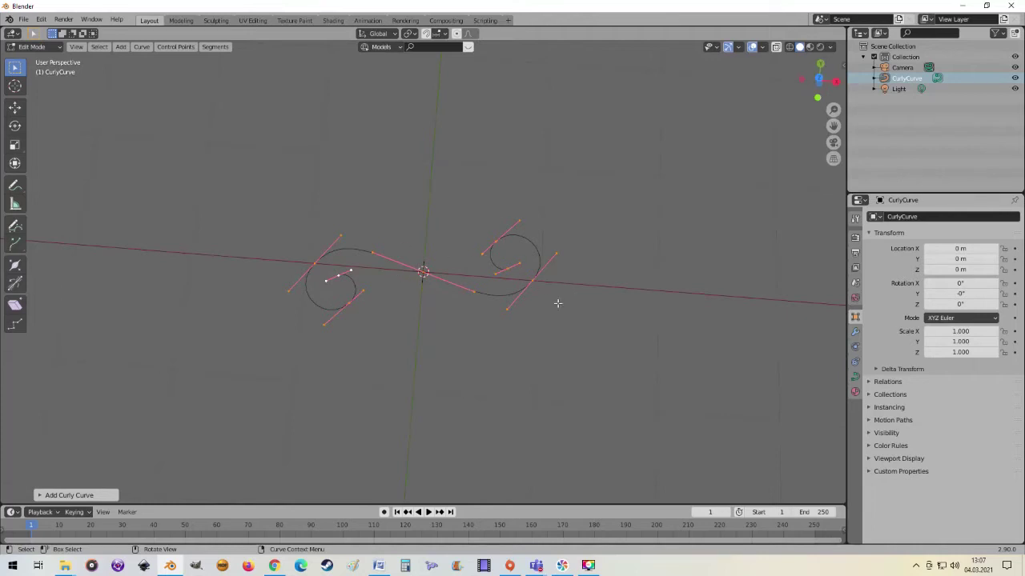
Step: Step the Curly Curve's type through the options and settle on type 9
{"action": "left_click", "coordinate": [41, 496]}
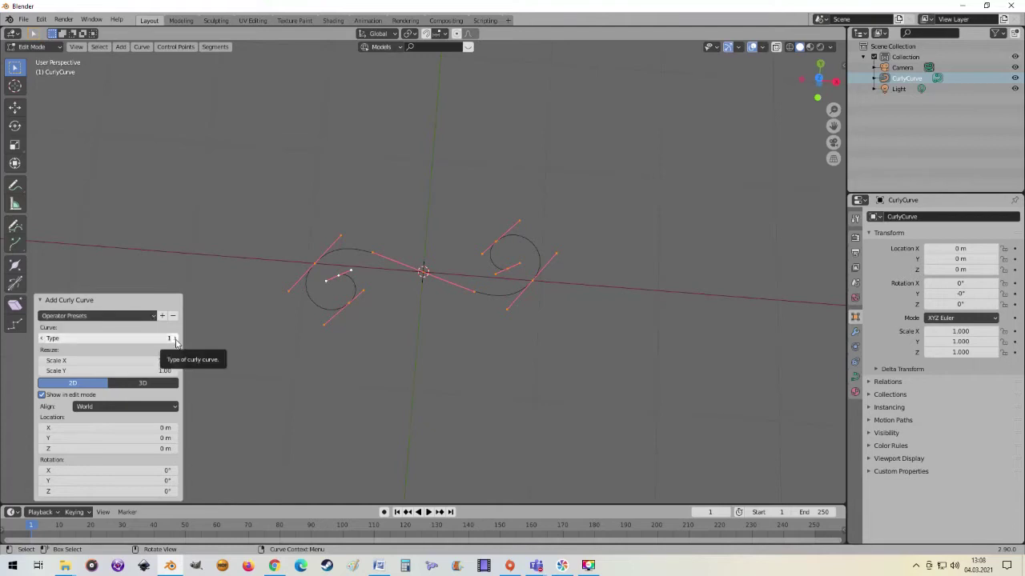
{"action": "left_click", "coordinate": [175, 339]}
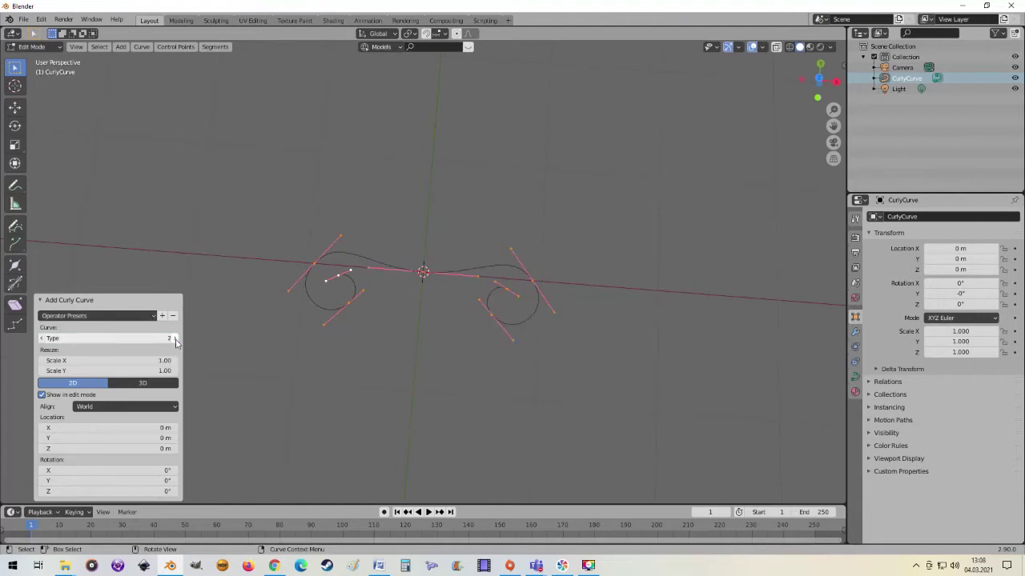
{"action": "left_click", "coordinate": [175, 339]}
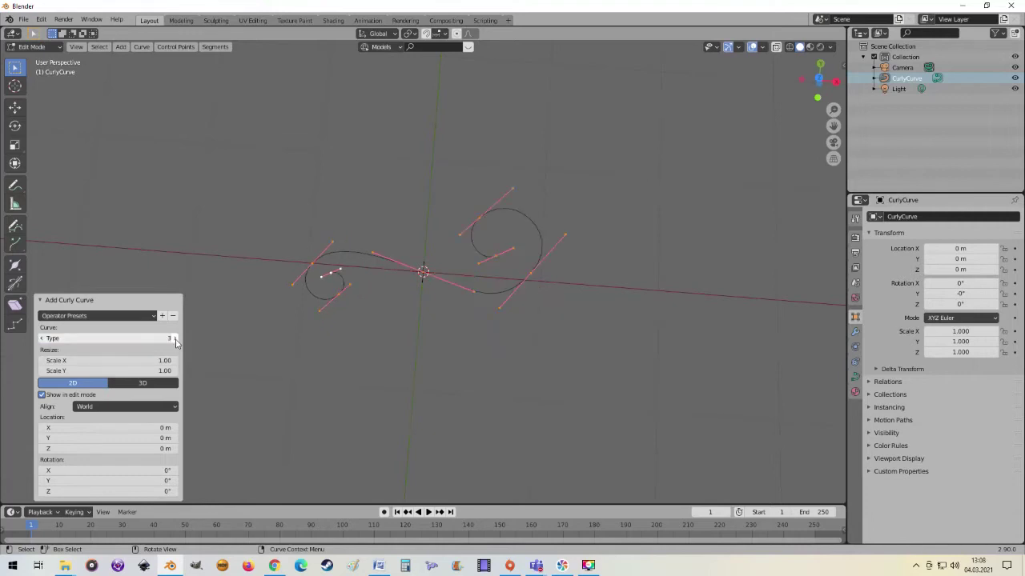
{"action": "left_click", "coordinate": [174, 339]}
{"action": "left_click", "coordinate": [174, 339]}
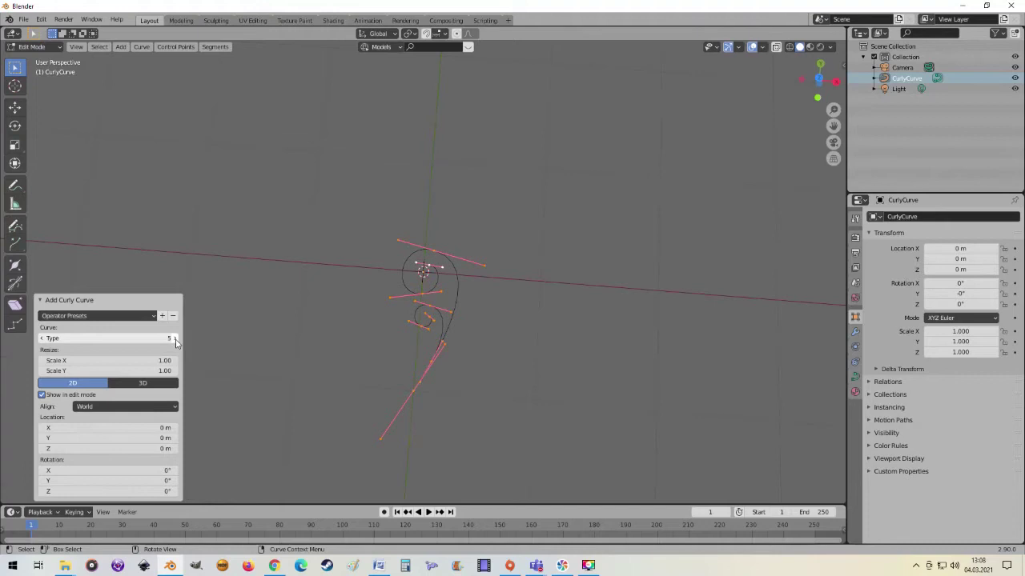
{"action": "left_click", "coordinate": [175, 339]}
{"action": "left_click", "coordinate": [174, 339]}
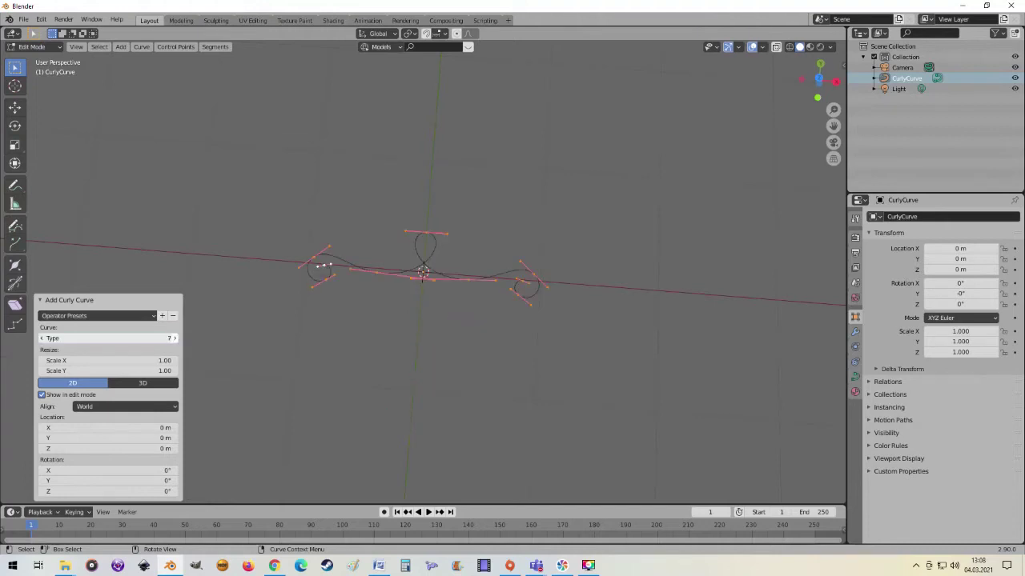
{"action": "left_click", "coordinate": [175, 338]}
{"action": "left_click", "coordinate": [174, 339]}
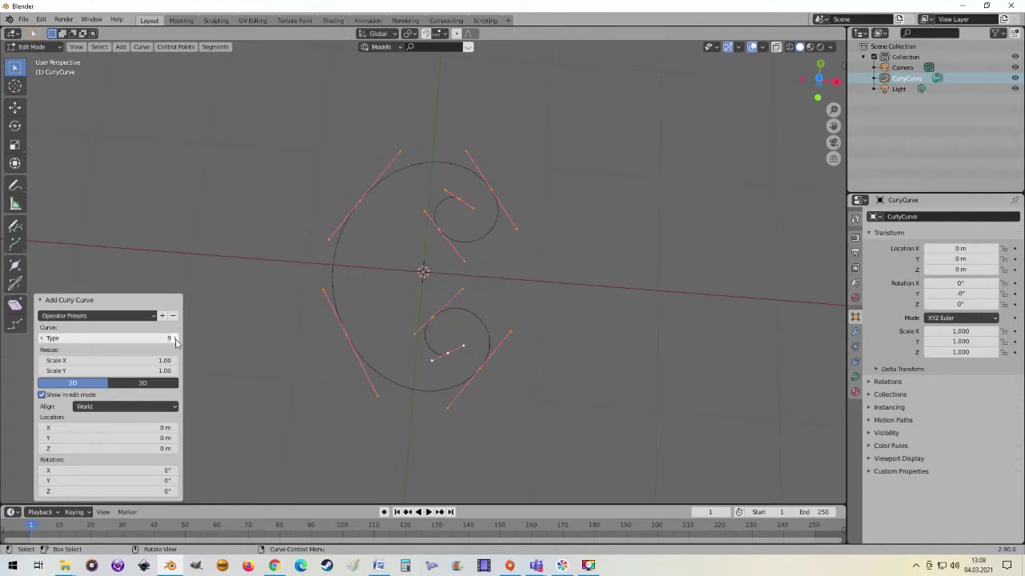
{"action": "left_click", "coordinate": [175, 338]}
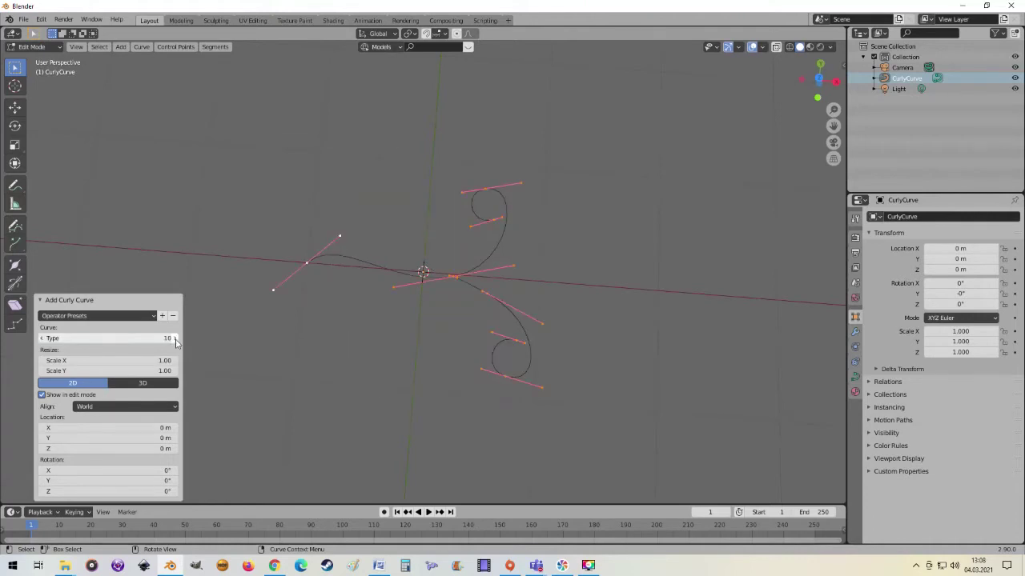
{"action": "left_click", "coordinate": [175, 338]}
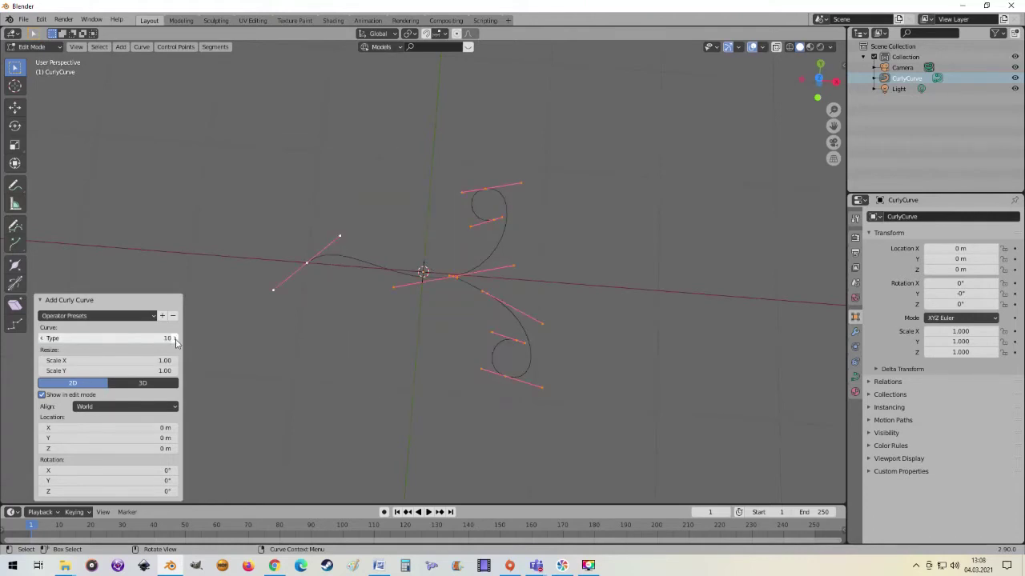
{"action": "left_click", "coordinate": [44, 340]}
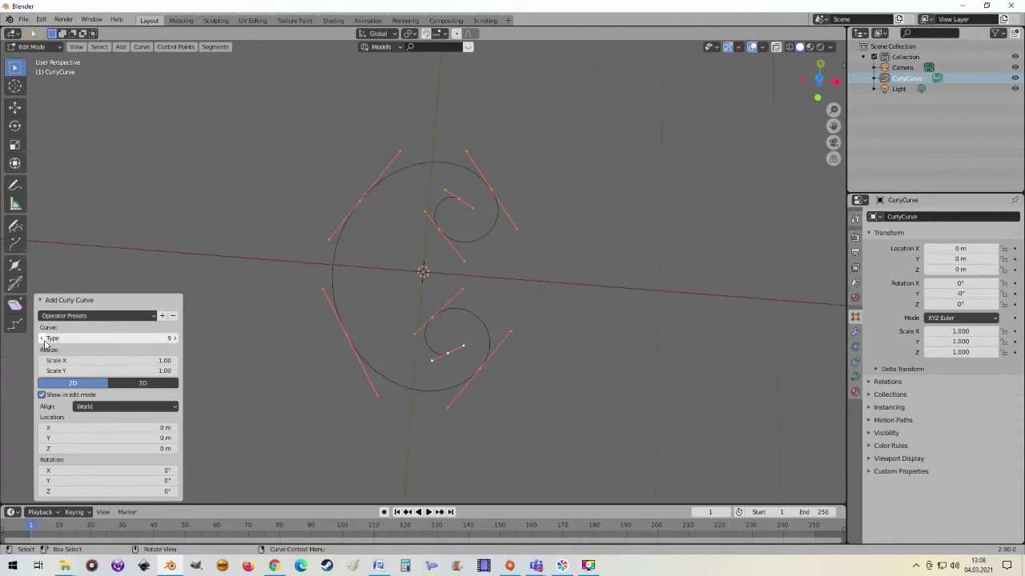
Step: Scale the curly curve to 1.15 by 1.30 and make it 3D
{"action": "mouse_move", "coordinate": [56, 361]}
{"action": "left_mouse_down"}
{"action": "mouse_move", "coordinate": [125, 371]}
{"action": "mouse_move", "coordinate": [72, 371]}
{"action": "left_mouse_up"}
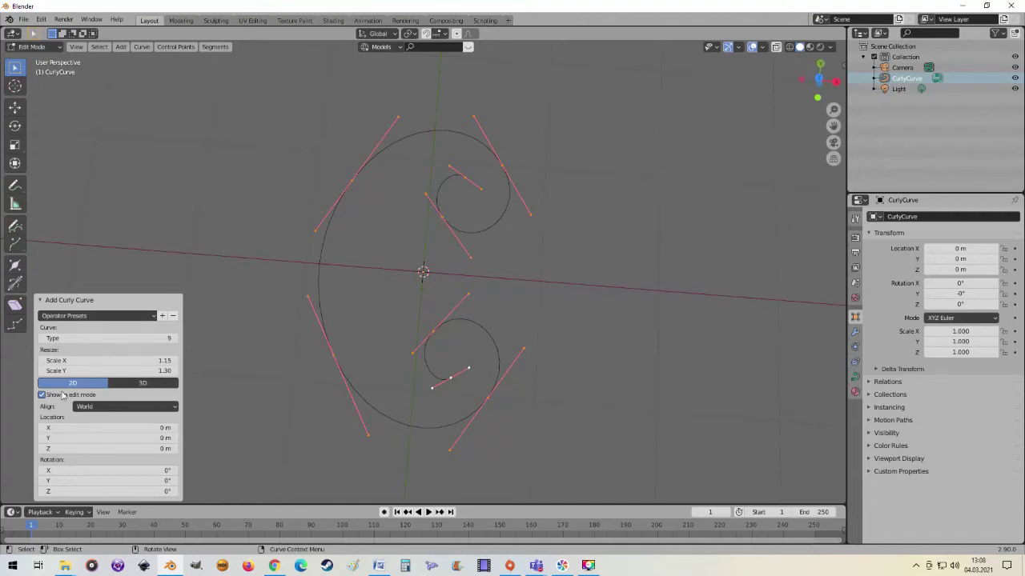
{"action": "left_click", "coordinate": [144, 384]}
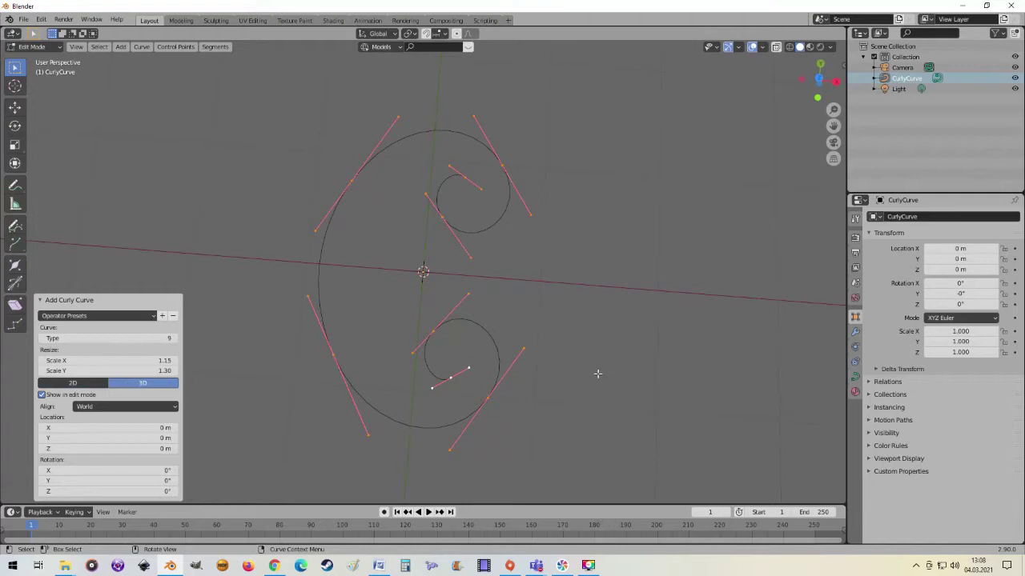
{"action": "left_click", "coordinate": [855, 376]}
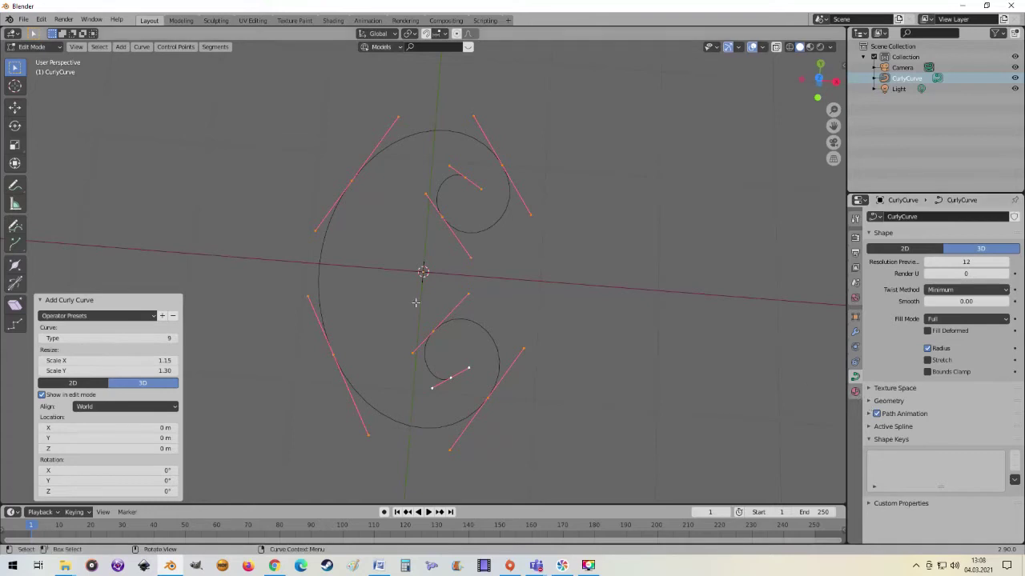
Step: Set the curve's Geometry bevel depth to 0.04 m so it renders as a round tube
{"action": "mouse_move", "coordinate": [457, 298]}
{"action": "middle_mouse_down"}
{"action": "mouse_move", "coordinate": [450, 239]}
{"action": "mouse_move", "coordinate": [441, 320]}
{"action": "middle_mouse_up"}
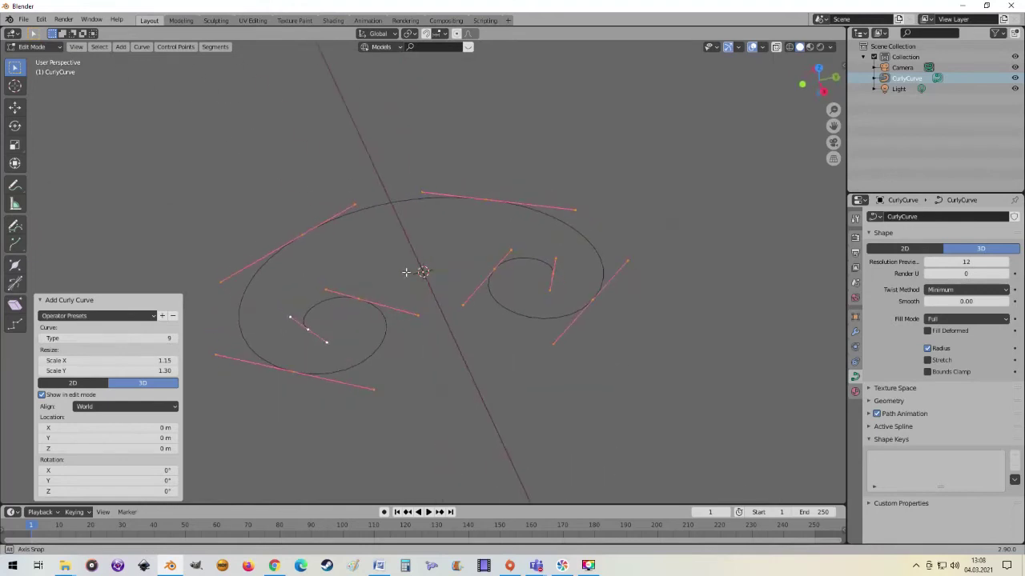
{"action": "left_click", "coordinate": [868, 401]}
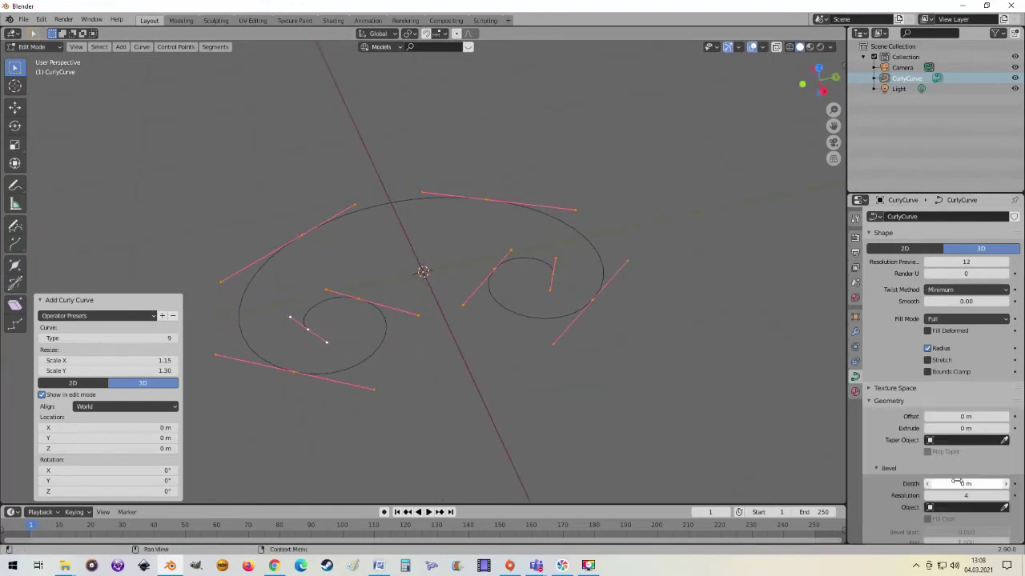
{"action": "left_click_drag", "start_coordinate": [954, 483], "coordinate": [964, 484]}
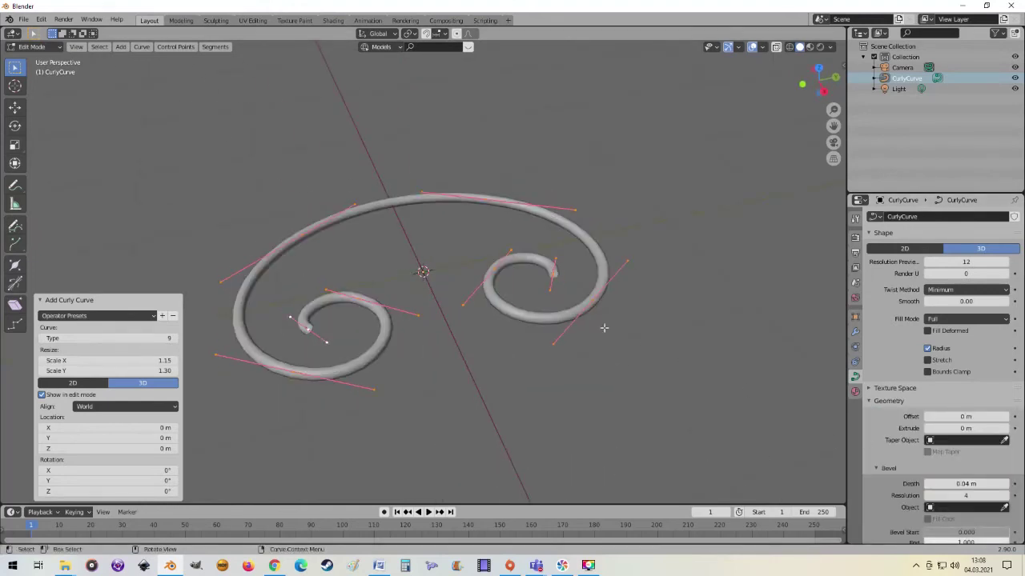
{"action": "middle_click_drag", "start_coordinate": [604, 327], "coordinate": [487, 324]}
{"action": "scroll", "coordinate": [488, 323], "scroll_direction": "up", "scroll_amount": 3}
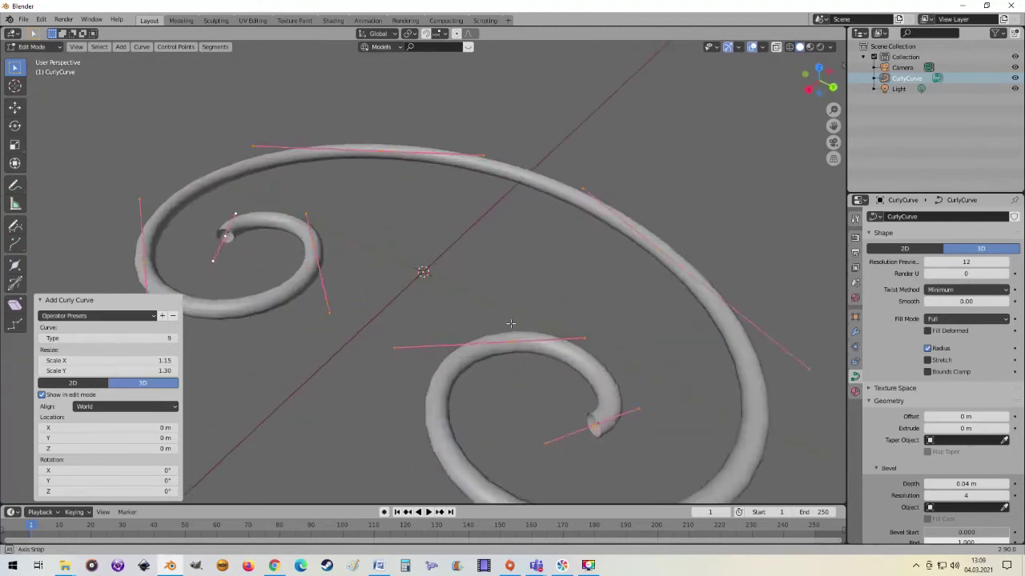
{"action": "scroll", "coordinate": [622, 304], "scroll_direction": "down", "scroll_amount": 5}
{"action": "mouse_move", "coordinate": [560, 297]}
{"action": "middle_mouse_down"}
{"action": "mouse_move", "coordinate": [556, 378]}
{"action": "mouse_move", "coordinate": [552, 366]}
{"action": "middle_mouse_up"}
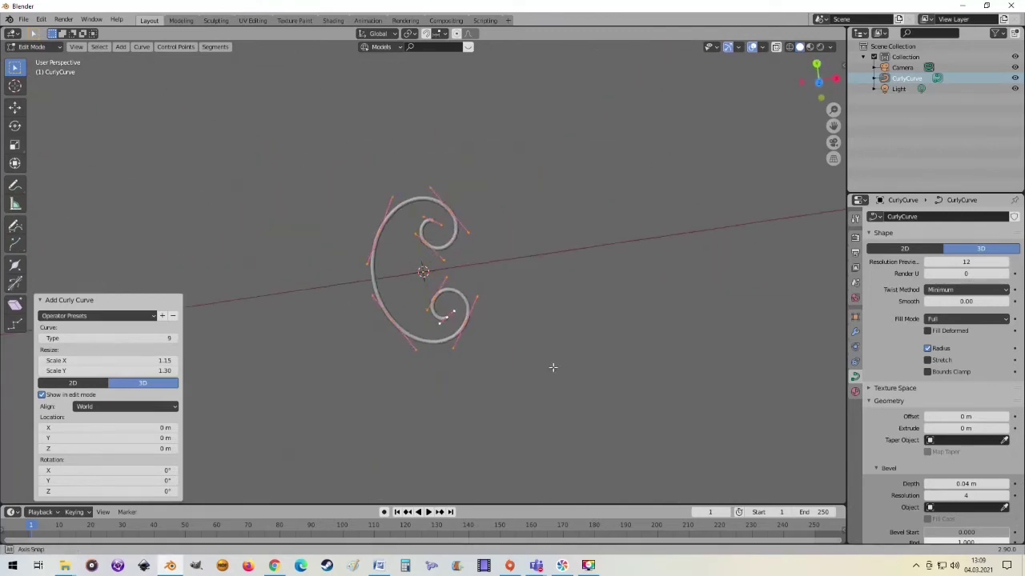
{"action": "mouse_move", "coordinate": [413, 230]}
{"action": "middle_mouse_down"}
{"action": "mouse_move", "coordinate": [396, 344]}
{"action": "mouse_move", "coordinate": [542, 345]}
{"action": "mouse_move", "coordinate": [517, 306]}
{"action": "middle_mouse_up"}
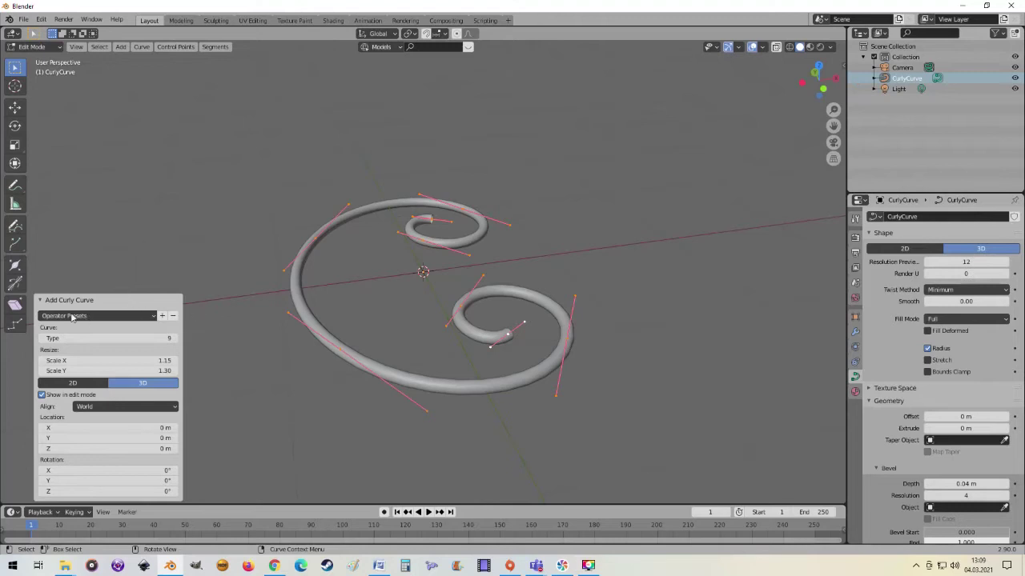
{"action": "left_click", "coordinate": [42, 301]}
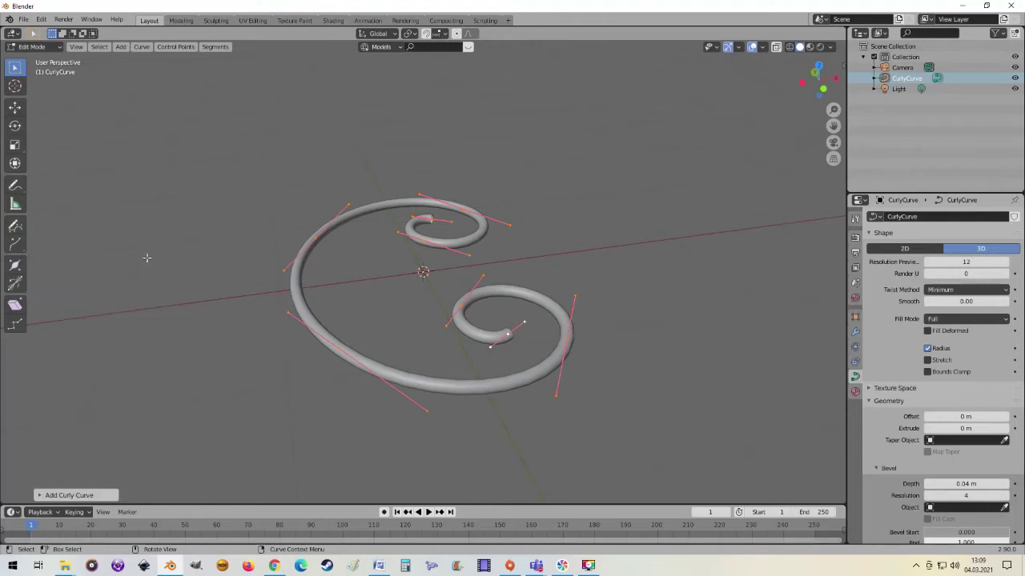
Step: Draw a freehand wavy stroke right of the spiral, then return to Select Box and deselect
{"action": "left_click", "coordinate": [15, 229]}
{"action": "mouse_move", "coordinate": [594, 264]}
{"action": "left_mouse_down"}
{"action": "mouse_move", "coordinate": [669, 256]}
{"action": "mouse_move", "coordinate": [731, 199]}
{"action": "mouse_move", "coordinate": [797, 247]}
{"action": "mouse_move", "coordinate": [761, 308]}
{"action": "mouse_move", "coordinate": [745, 380]}
{"action": "mouse_move", "coordinate": [647, 360]}
{"action": "left_mouse_up"}
{"action": "mouse_move", "coordinate": [742, 209]}
{"action": "middle_mouse_down"}
{"action": "mouse_move", "coordinate": [603, 158]}
{"action": "mouse_move", "coordinate": [697, 206]}
{"action": "mouse_move", "coordinate": [723, 327]}
{"action": "middle_mouse_up"}
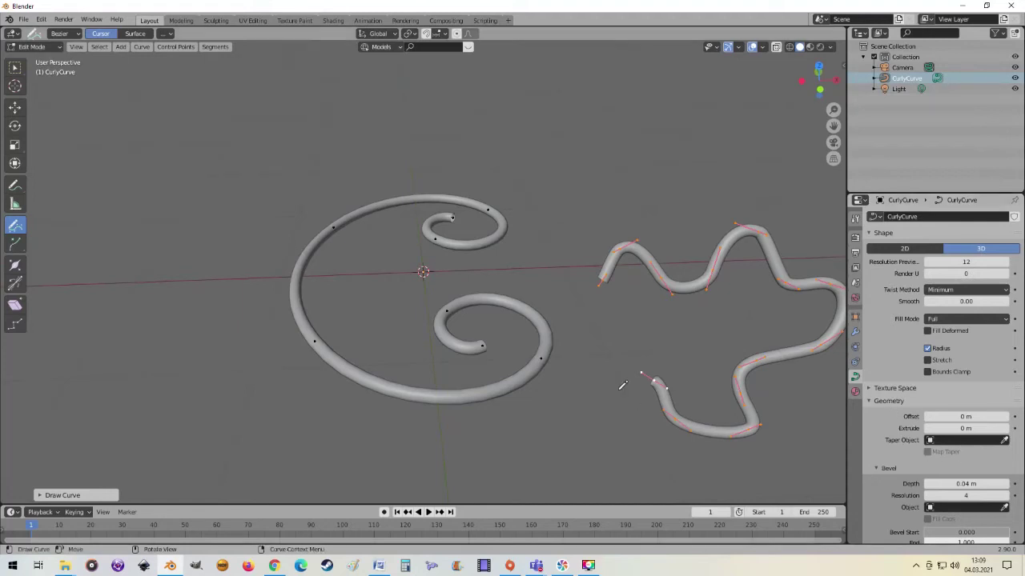
{"action": "scroll", "coordinate": [658, 286], "scroll_direction": "down", "scroll_amount": 2}
{"action": "mouse_move", "coordinate": [658, 287]}
{"action": "middle_mouse_down"}
{"action": "mouse_move", "coordinate": [430, 235]}
{"action": "mouse_move", "coordinate": [598, 291]}
{"action": "mouse_move", "coordinate": [555, 360]}
{"action": "mouse_move", "coordinate": [561, 343]}
{"action": "mouse_move", "coordinate": [478, 245]}
{"action": "mouse_move", "coordinate": [609, 283]}
{"action": "mouse_move", "coordinate": [618, 304]}
{"action": "mouse_move", "coordinate": [609, 299]}
{"action": "mouse_move", "coordinate": [595, 331]}
{"action": "middle_mouse_up"}
{"action": "left_click", "coordinate": [10, 224]}
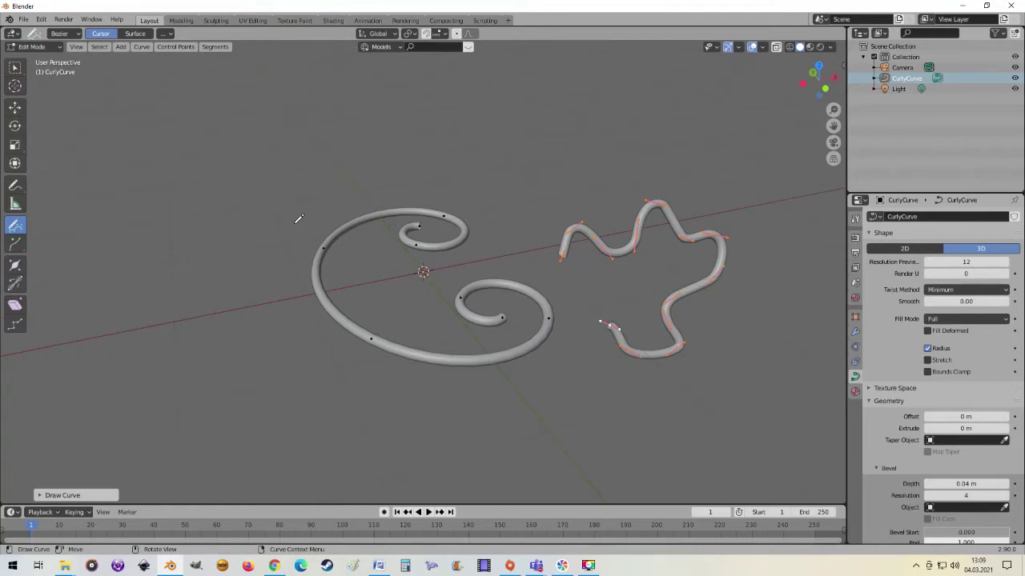
{"action": "mouse_move", "coordinate": [299, 219]}
{"action": "middle_mouse_down"}
{"action": "mouse_move", "coordinate": [267, 210]}
{"action": "mouse_move", "coordinate": [293, 240]}
{"action": "mouse_move", "coordinate": [81, 240]}
{"action": "middle_mouse_up"}
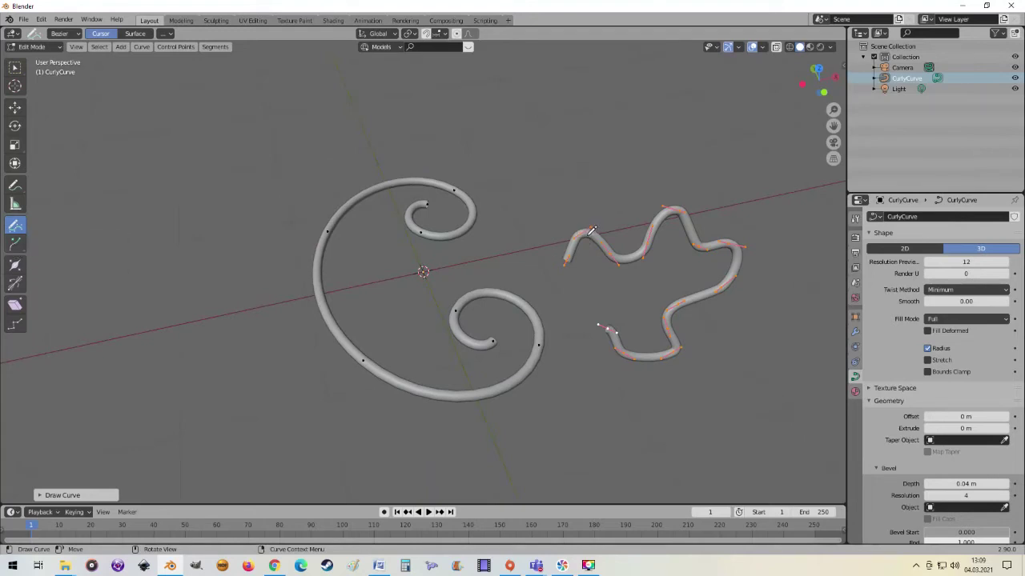
{"action": "left_click", "coordinate": [16, 68]}
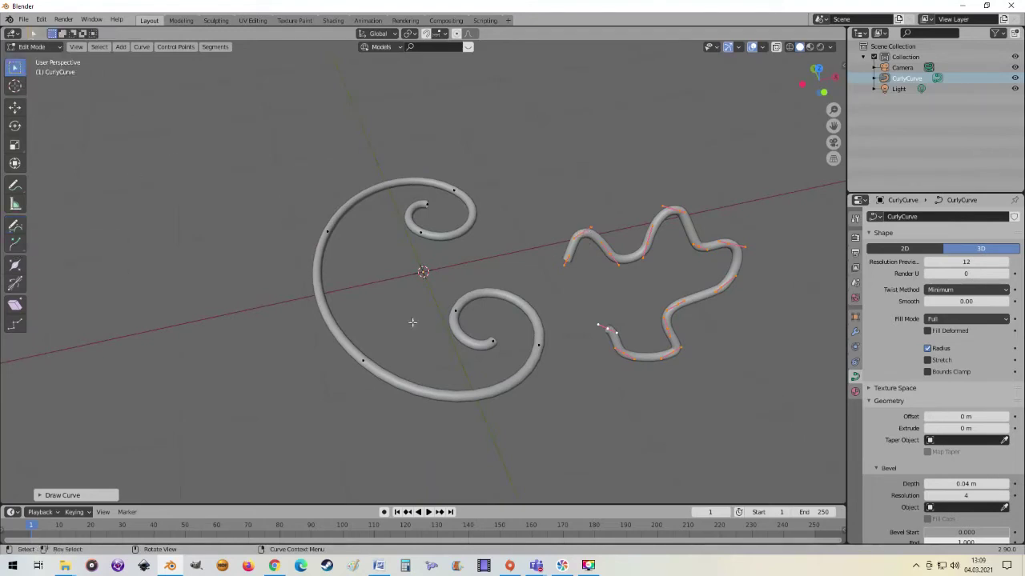
{"action": "left_click", "coordinate": [619, 253]}
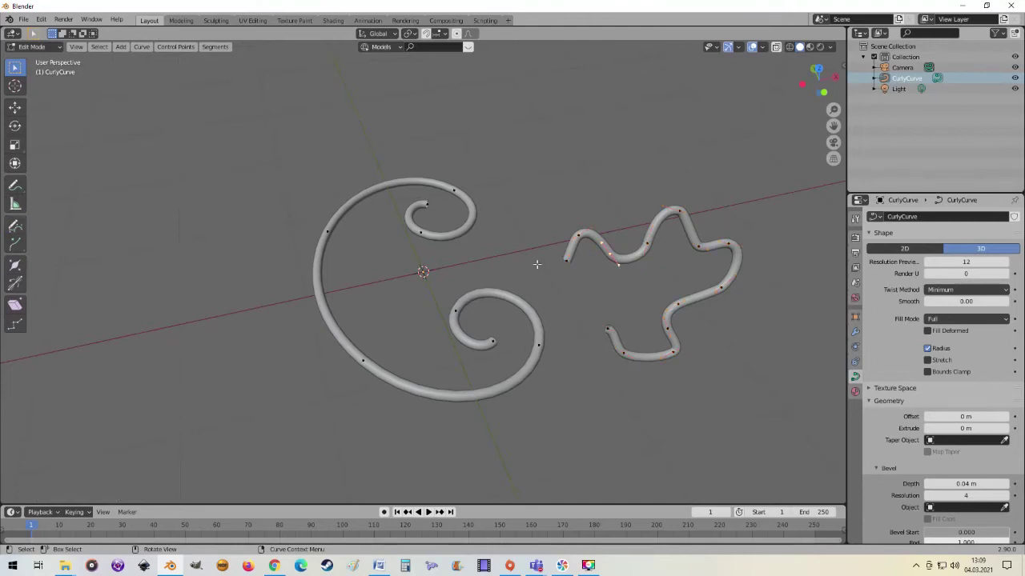
Step: Extrude a new segment from the curve end and reposition its point
{"action": "left_click", "coordinate": [15, 245]}
{"action": "mouse_move", "coordinate": [546, 295]}
{"action": "left_mouse_down"}
{"action": "mouse_move", "coordinate": [479, 429]}
{"action": "mouse_move", "coordinate": [484, 402]}
{"action": "left_mouse_up"}
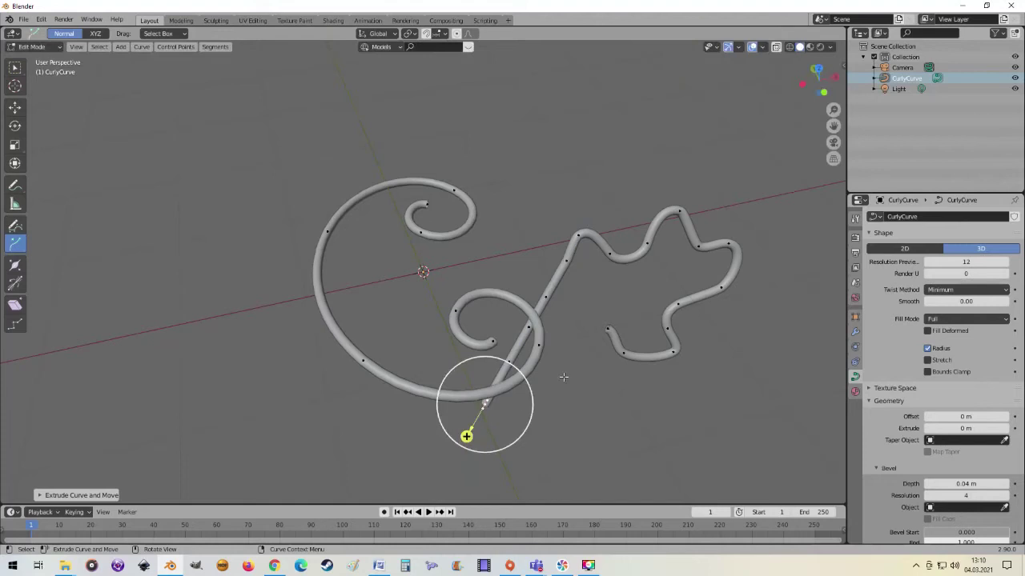
{"action": "left_click", "coordinate": [545, 297]}
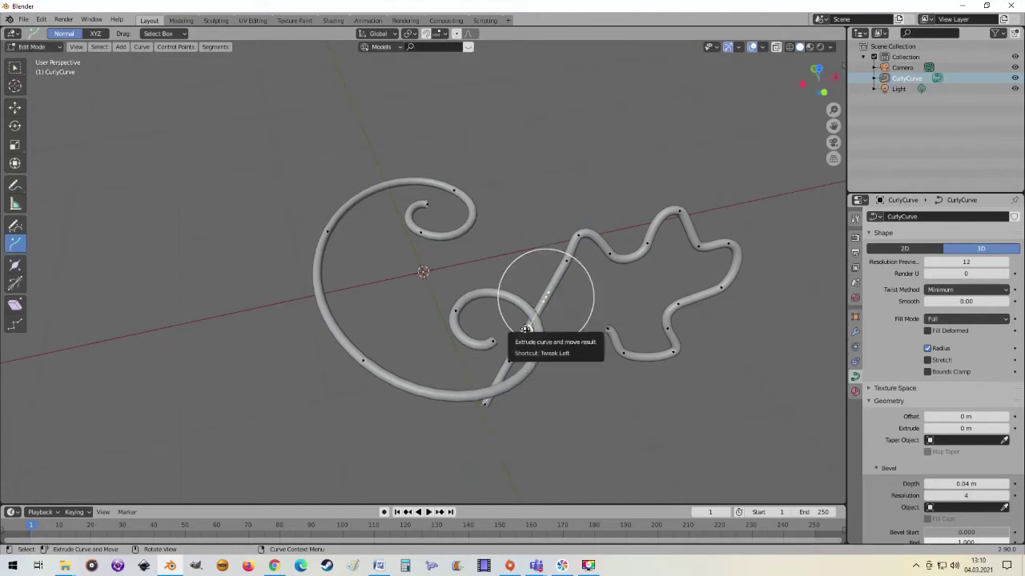
{"action": "mouse_move", "coordinate": [526, 331]}
{"action": "left_mouse_down"}
{"action": "mouse_move", "coordinate": [549, 312]}
{"action": "mouse_move", "coordinate": [575, 318]}
{"action": "left_mouse_up"}
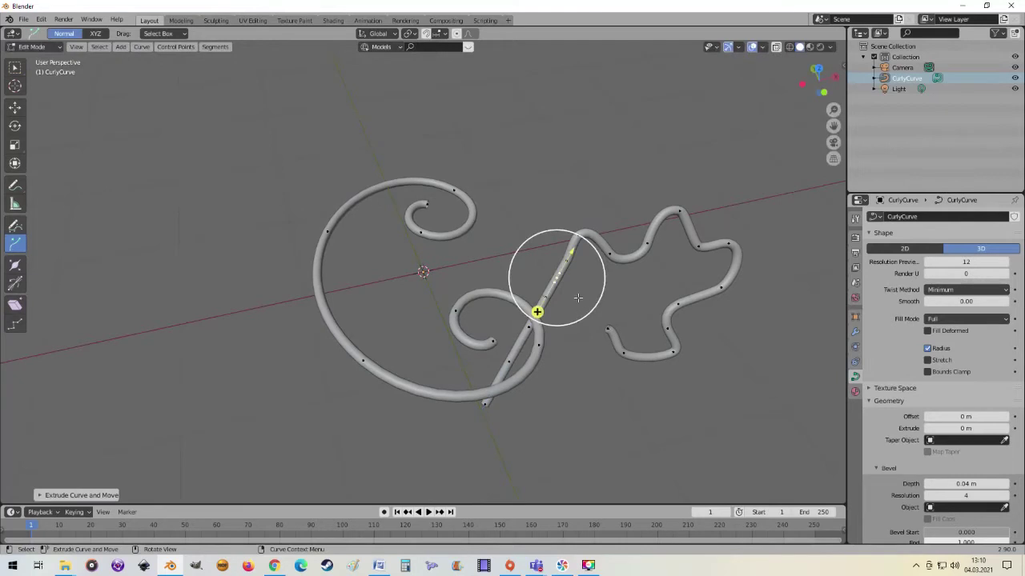
{"action": "key", "text": "g"}
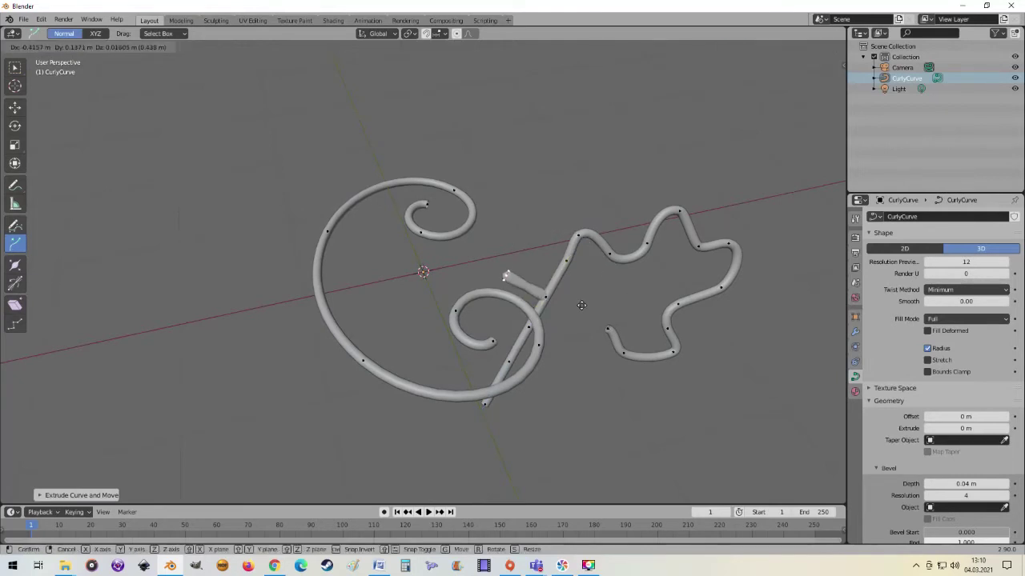
{"action": "left_click", "coordinate": [488, 310]}
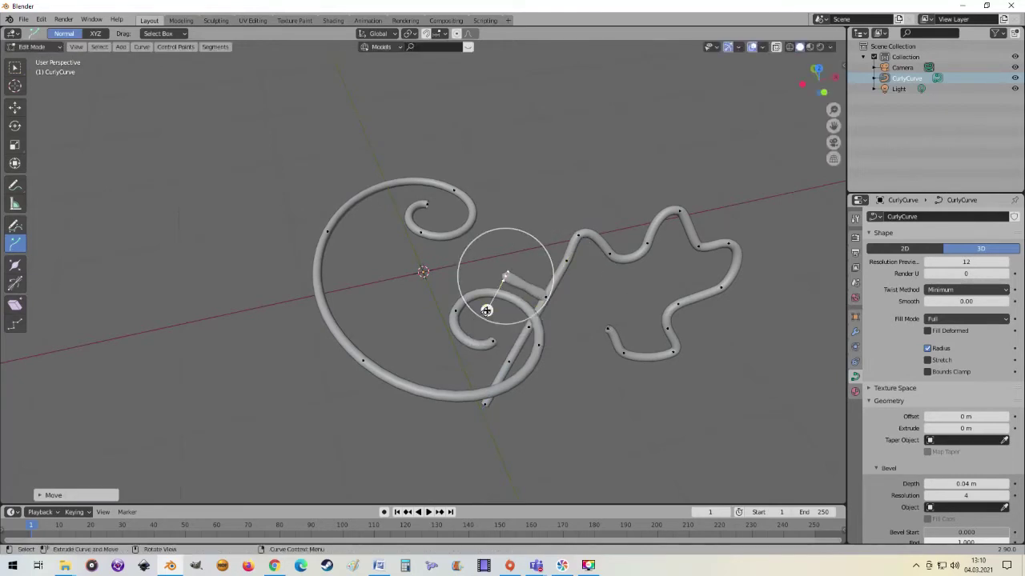
{"action": "middle_click_drag", "start_coordinate": [486, 311], "coordinate": [452, 337]}
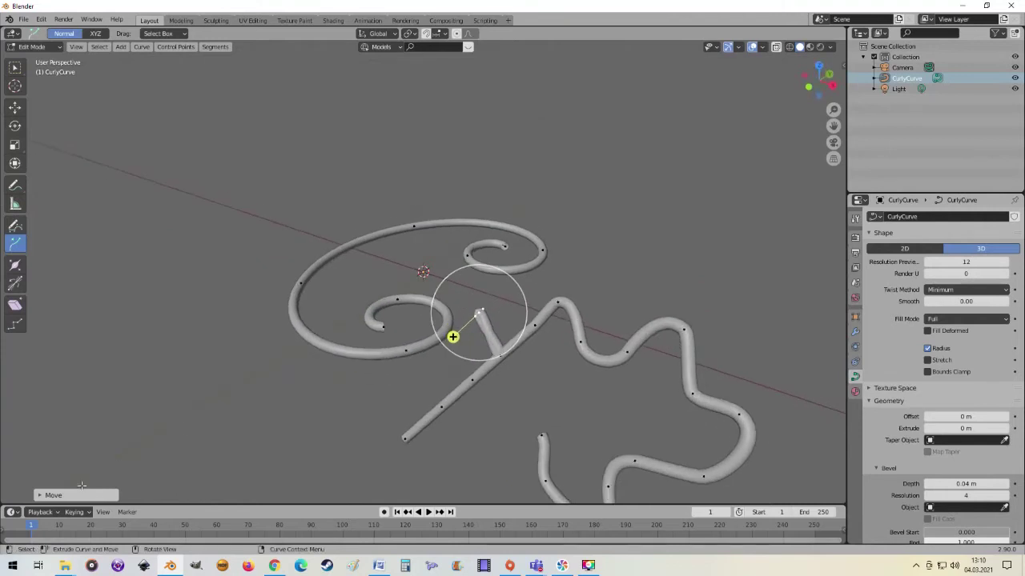
{"action": "mouse_move", "coordinate": [409, 374]}
{"action": "middle_mouse_down"}
{"action": "mouse_move", "coordinate": [500, 343]}
{"action": "mouse_move", "coordinate": [475, 341]}
{"action": "middle_mouse_up"}
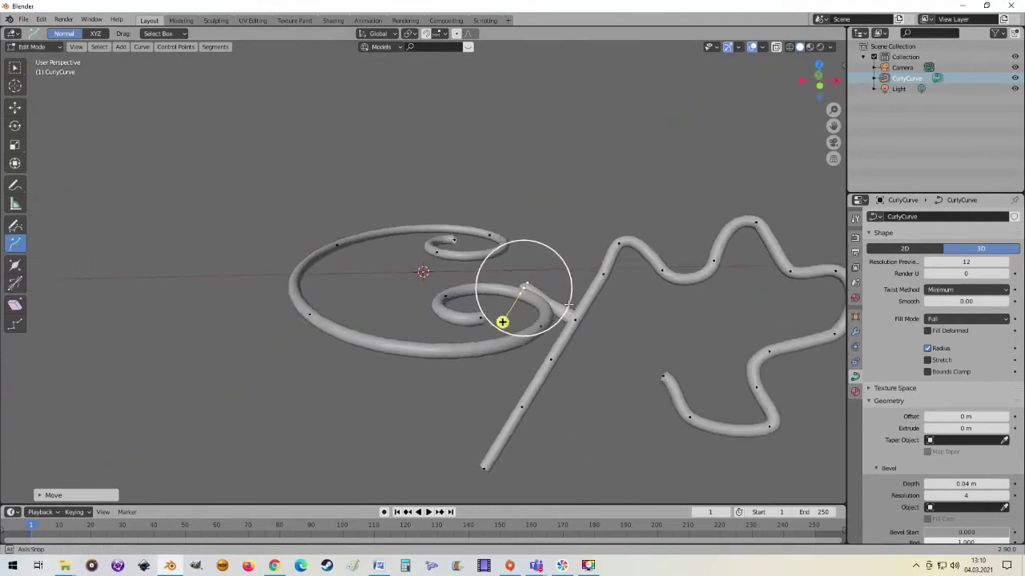
Step: Extrude a short branch from the Y junction, move its end, then undo the last change
{"action": "key", "text": "e"}
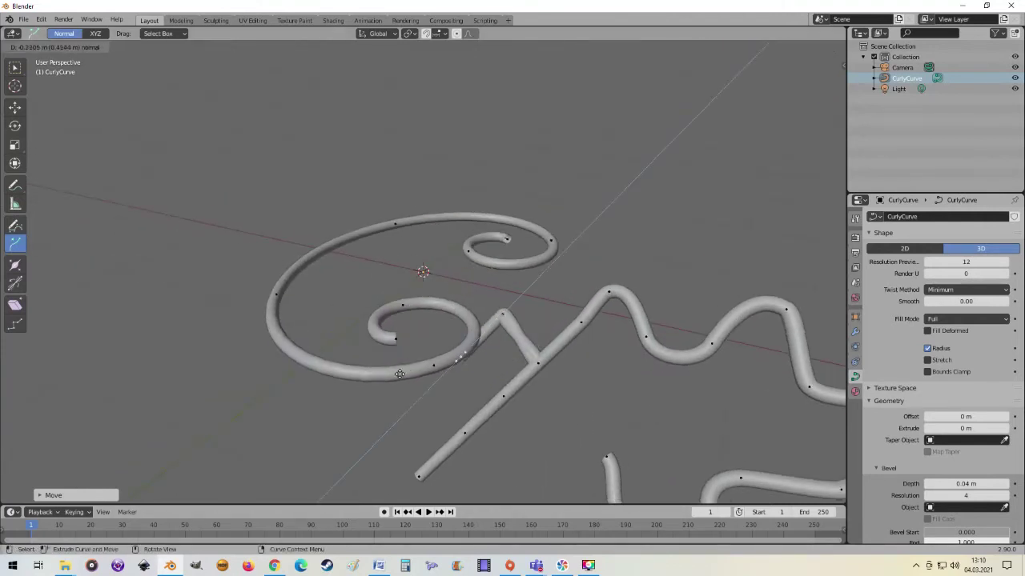
{"action": "left_click", "coordinate": [436, 366]}
{"action": "key", "text": "e"}
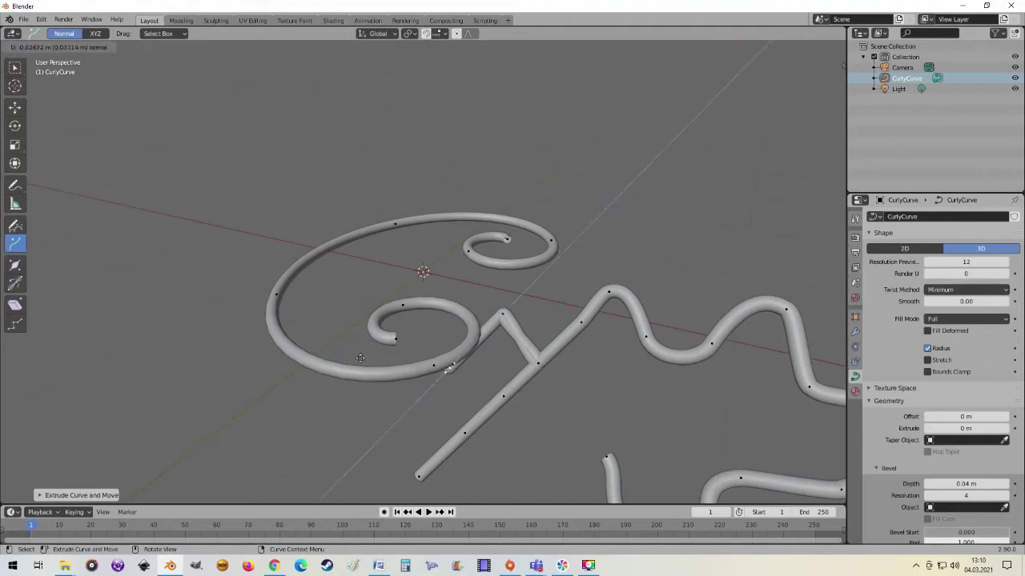
{"action": "left_click", "coordinate": [377, 440]}
{"action": "middle_click_drag", "start_coordinate": [377, 439], "coordinate": [481, 435]}
{"action": "key", "text": "g"}
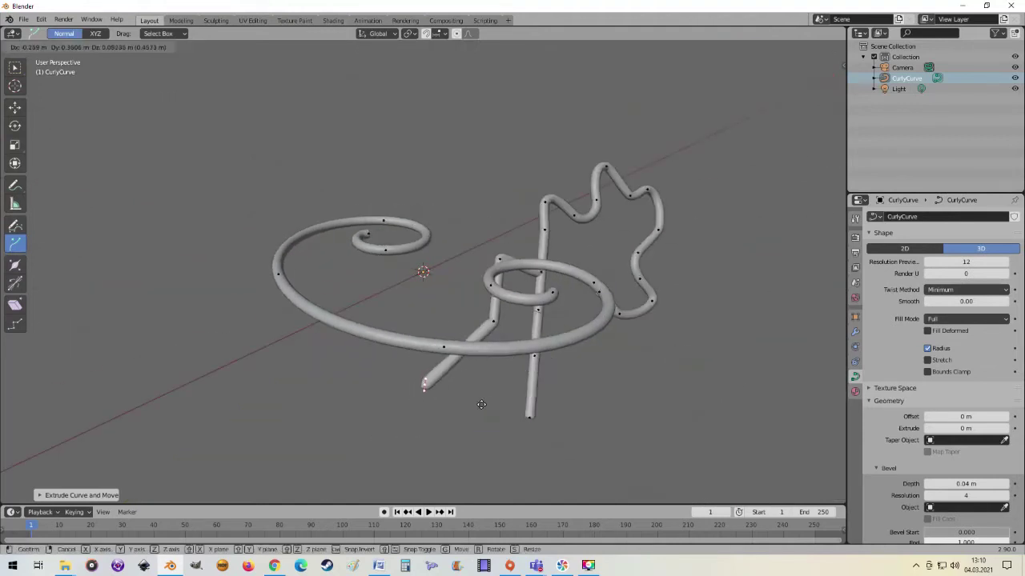
{"action": "left_click", "coordinate": [404, 368]}
{"action": "mouse_move", "coordinate": [398, 389]}
{"action": "middle_mouse_down"}
{"action": "mouse_move", "coordinate": [377, 343]}
{"action": "mouse_move", "coordinate": [370, 361]}
{"action": "middle_mouse_up"}
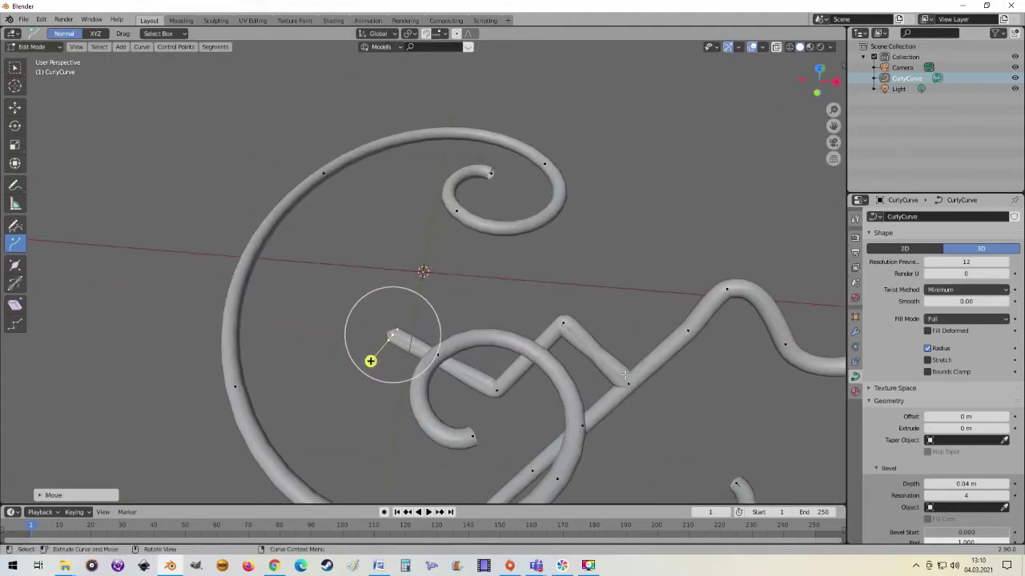
{"action": "middle_click_drag", "start_coordinate": [643, 386], "coordinate": [632, 385]}
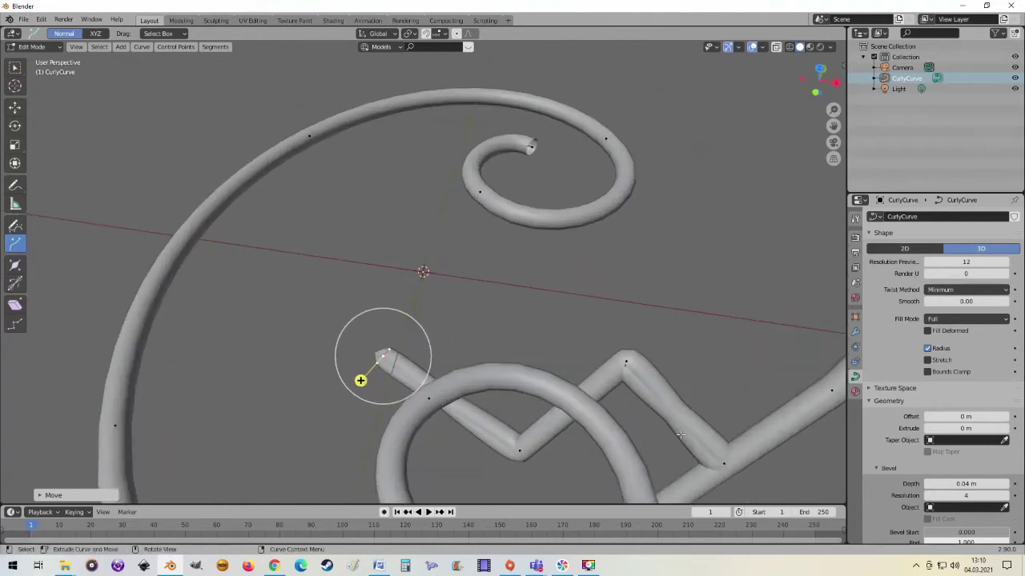
{"action": "key", "text": "ctrl+z"}
{"action": "key", "text": "ctrl+z"}
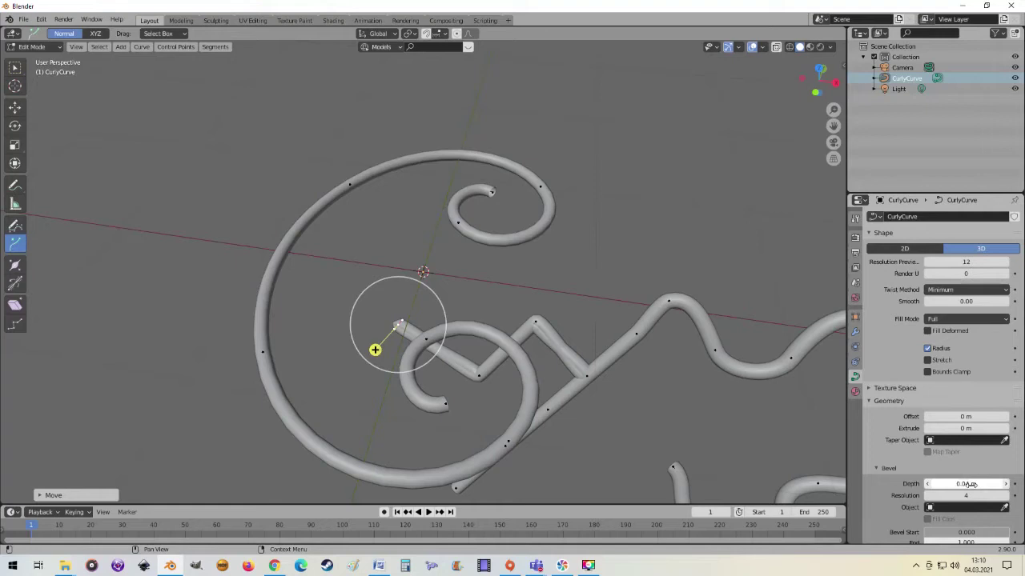
Step: Drag the bevel depth down to 0 m, leaving the strokes as thin lines
{"action": "left_click_drag", "start_coordinate": [973, 485], "coordinate": [933, 485]}
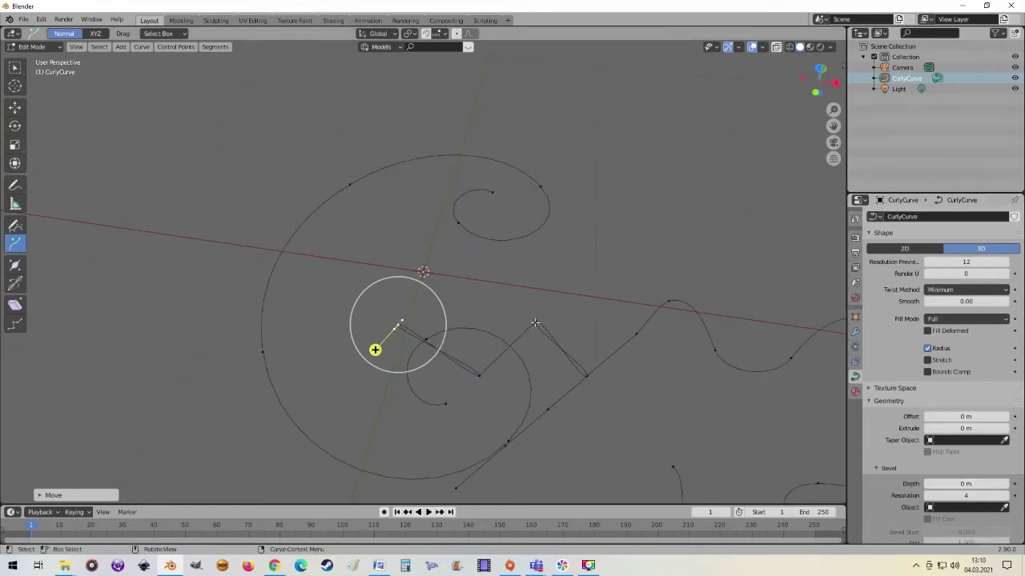
{"action": "scroll", "coordinate": [535, 323], "scroll_direction": "up", "scroll_amount": 2}
{"action": "scroll", "coordinate": [634, 395], "scroll_direction": "down", "scroll_amount": 2}
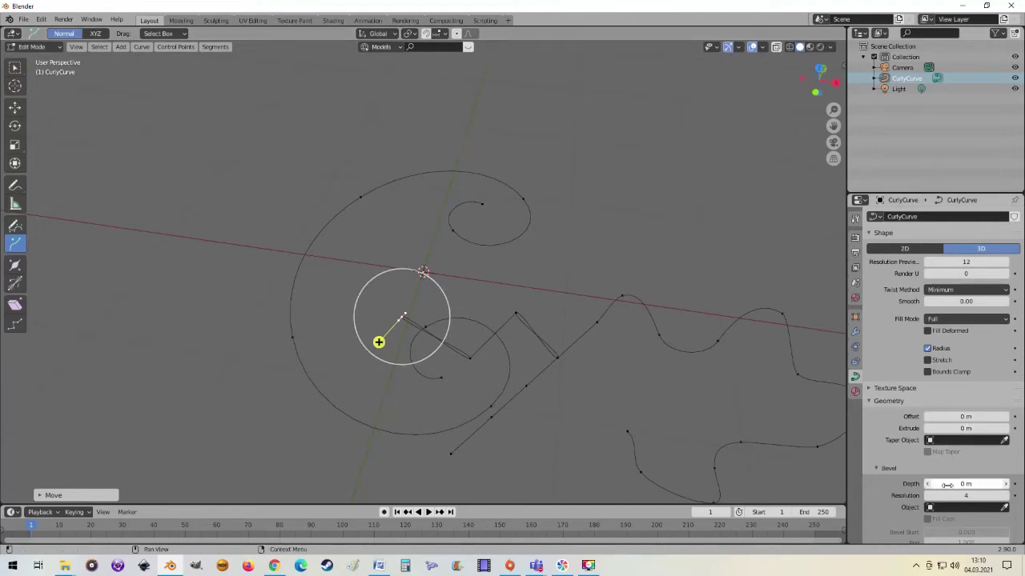
Step: Restore the bevel depth to 0.04 m and select a point on the wavy section
{"action": "mouse_move", "coordinate": [946, 487]}
{"action": "left_mouse_down"}
{"action": "mouse_move", "coordinate": [972, 487]}
{"action": "mouse_move", "coordinate": [963, 486]}
{"action": "left_mouse_up"}
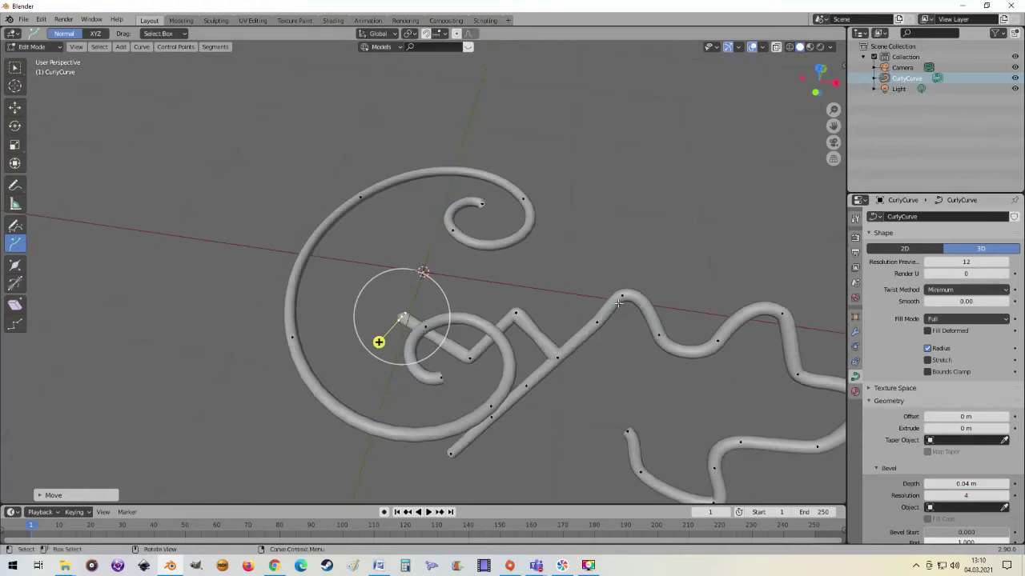
{"action": "left_click", "coordinate": [582, 304]}
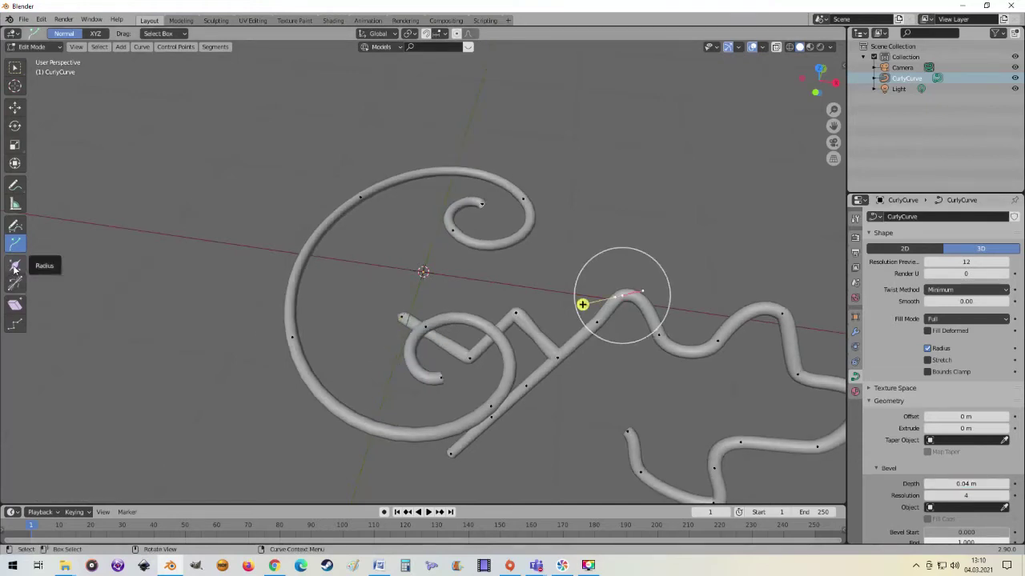
Step: Thicken several sections of the wavy curve with the Radius tool
{"action": "left_click", "coordinate": [16, 270]}
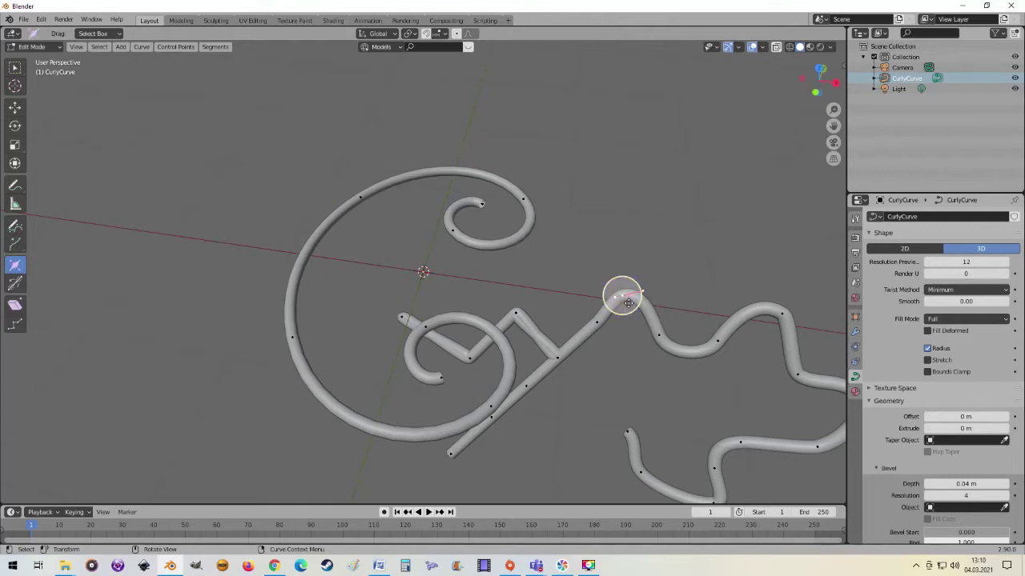
{"action": "left_click_drag", "start_coordinate": [628, 302], "coordinate": [641, 320]}
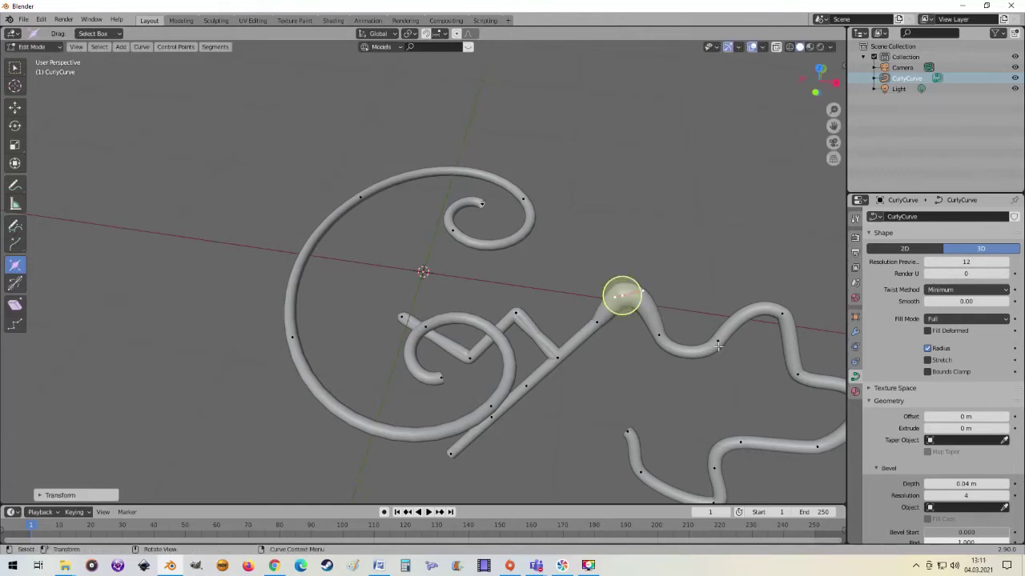
{"action": "left_click_drag", "start_coordinate": [725, 349], "coordinate": [743, 414]}
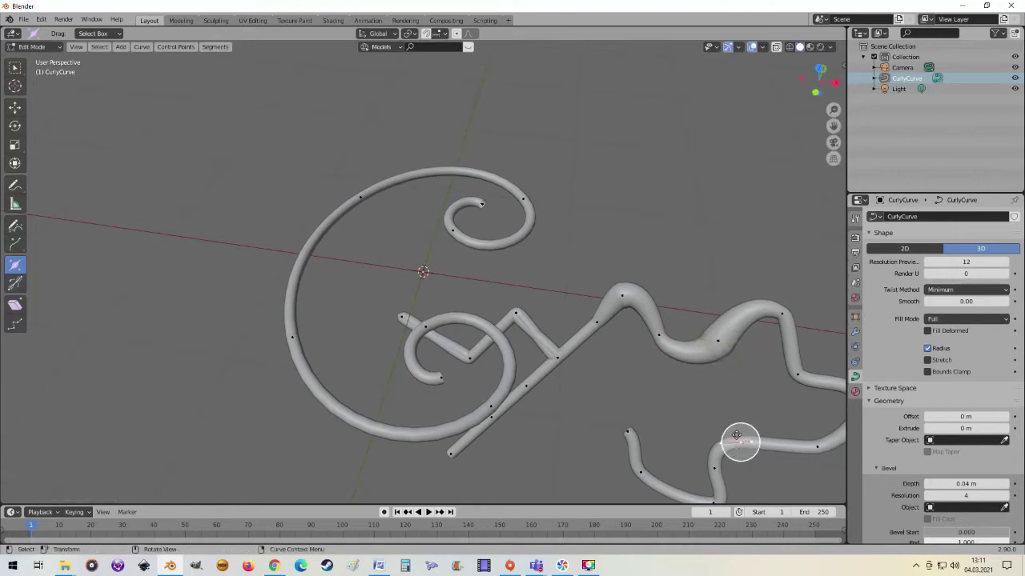
{"action": "mouse_move", "coordinate": [740, 439]}
{"action": "left_mouse_down"}
{"action": "mouse_move", "coordinate": [733, 415]}
{"action": "mouse_move", "coordinate": [736, 439]}
{"action": "left_mouse_up"}
{"action": "scroll", "coordinate": [969, 361], "scroll_direction": "down", "scroll_amount": 2}
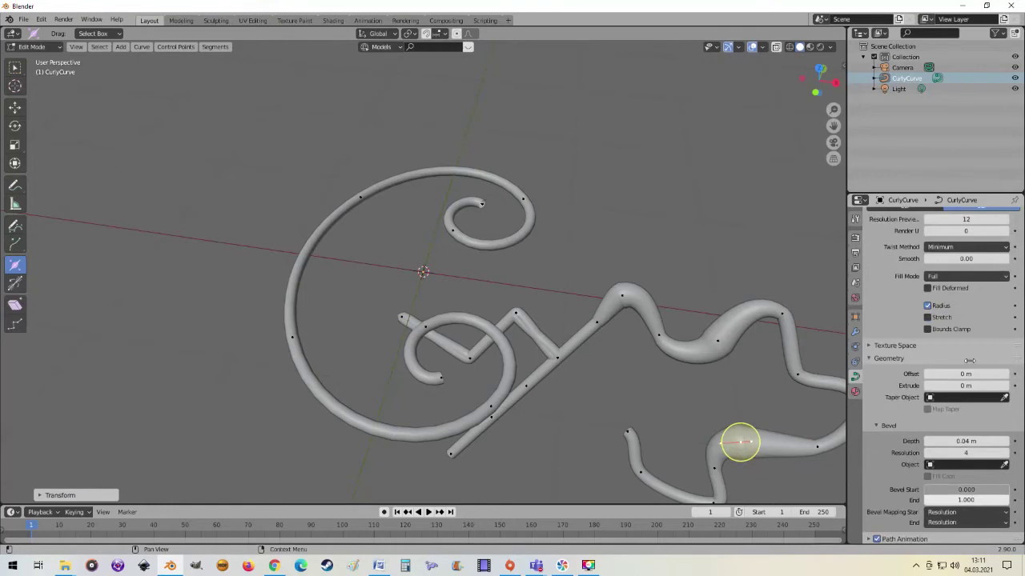
{"action": "scroll", "coordinate": [969, 360], "scroll_direction": "down", "scroll_amount": 1}
{"action": "scroll", "coordinate": [969, 360], "scroll_direction": "down", "scroll_amount": 1}
{"action": "scroll", "coordinate": [929, 355], "scroll_direction": "down", "scroll_amount": 1}
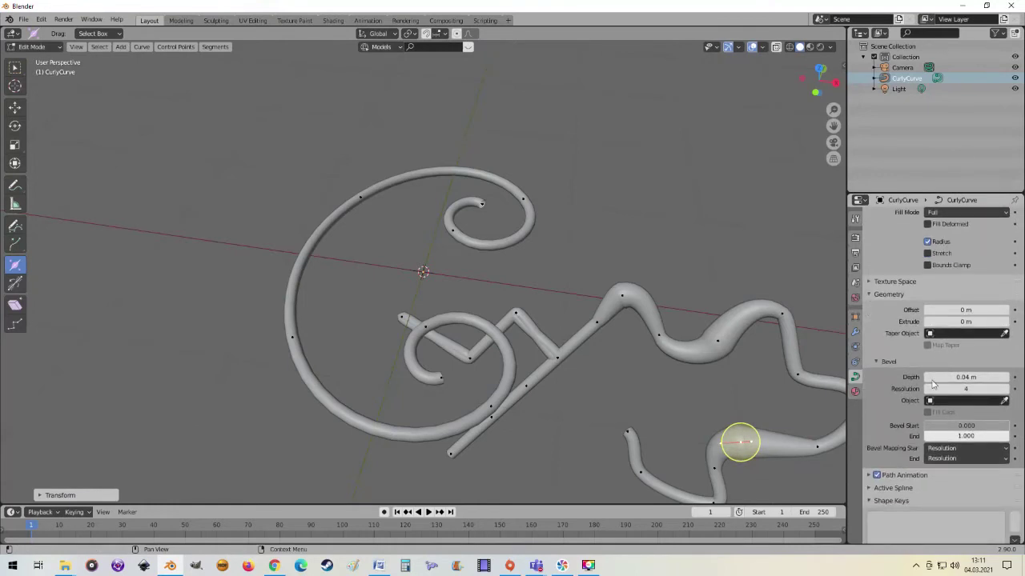
{"action": "scroll", "coordinate": [933, 385], "scroll_direction": "down", "scroll_amount": 1}
{"action": "scroll", "coordinate": [755, 425], "scroll_direction": "down", "scroll_amount": 2}
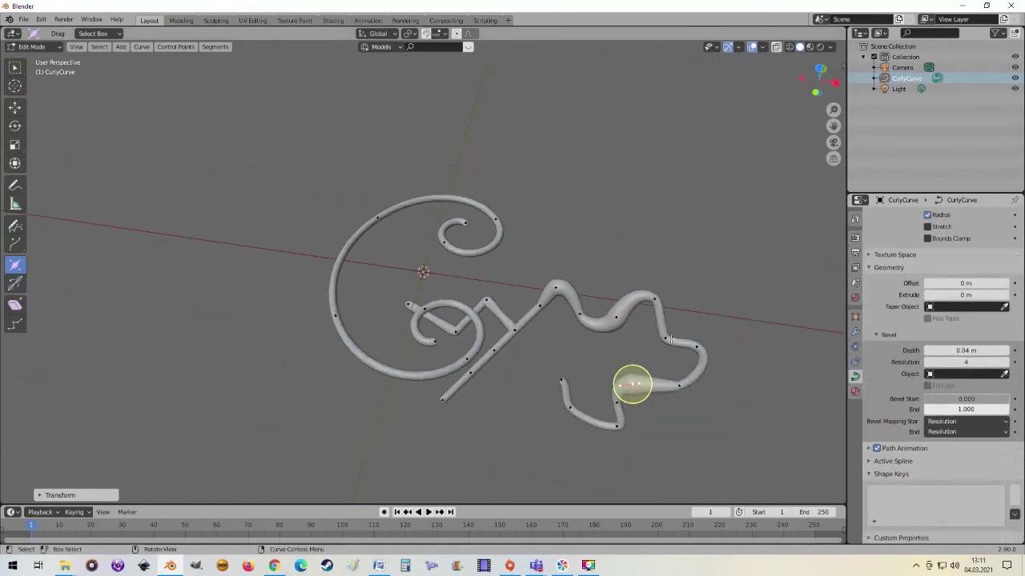
Step: Change the tube radius with Alt+S at points on the right and lower loops
{"action": "key", "text": "alt+s"}
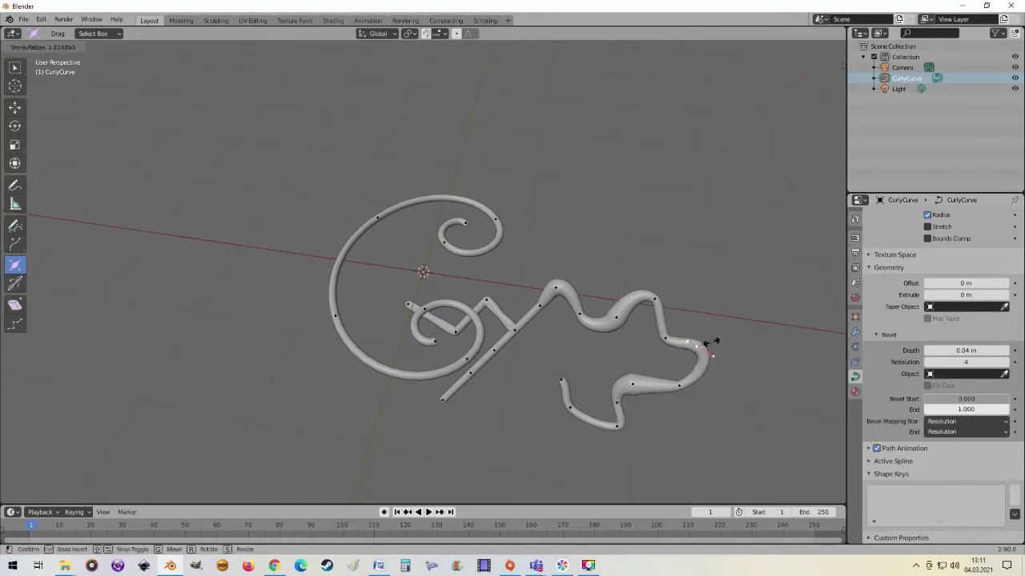
{"action": "left_click", "coordinate": [717, 342]}
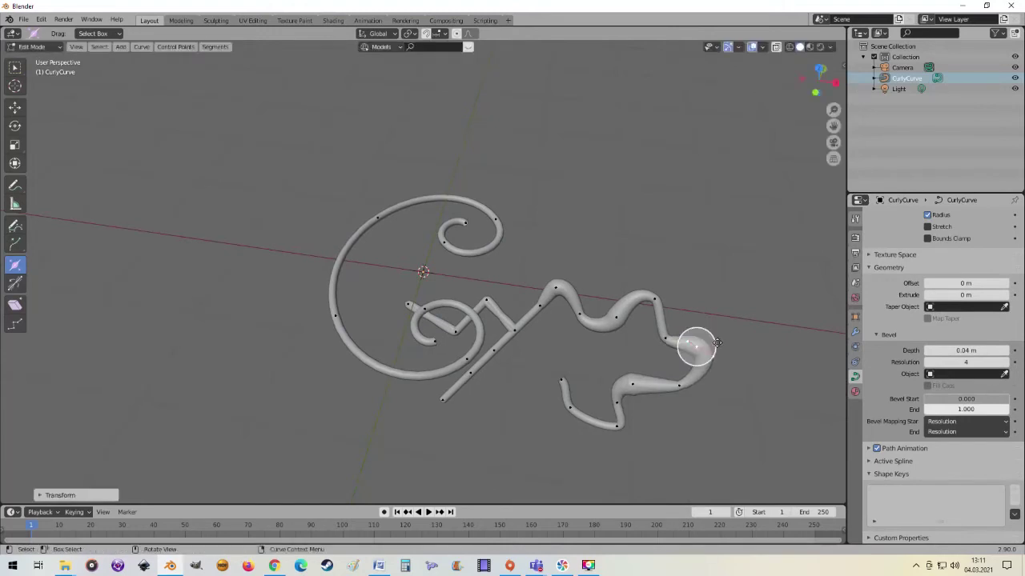
{"action": "left_click", "coordinate": [656, 298]}
{"action": "key", "text": "alt+s"}
{"action": "left_click", "coordinate": [655, 299]}
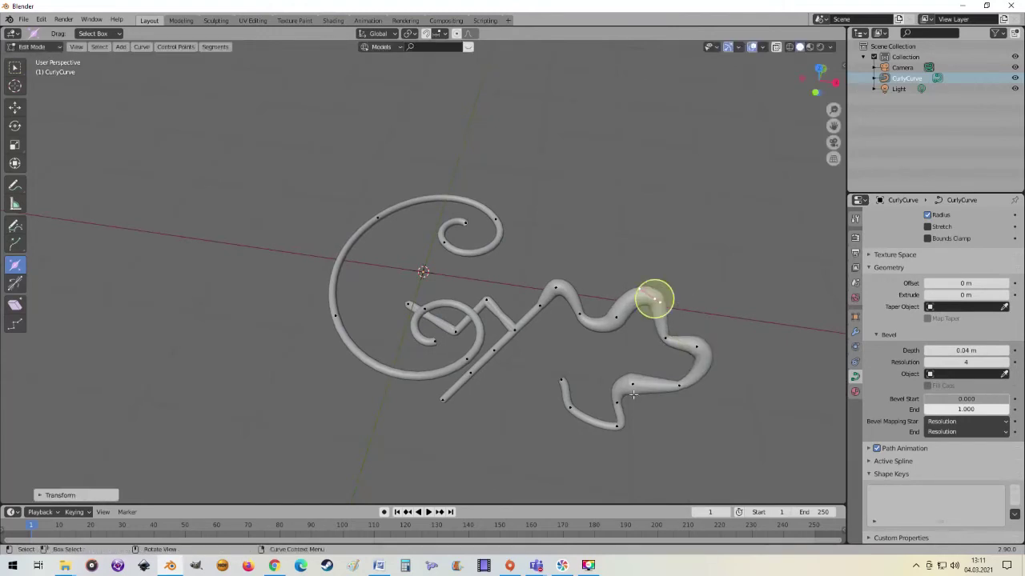
{"action": "left_click", "coordinate": [631, 385]}
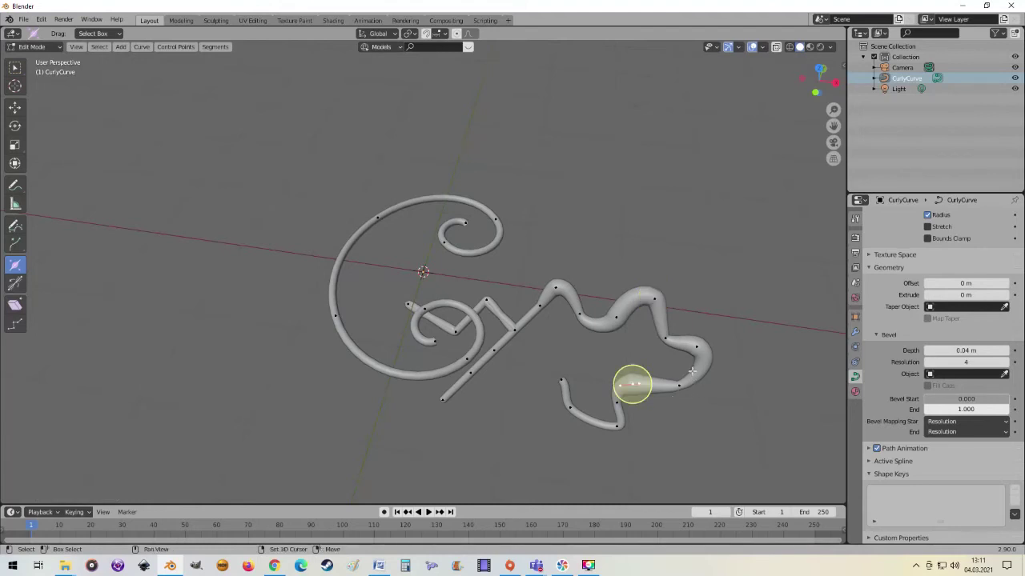
{"action": "key", "text": "g"}
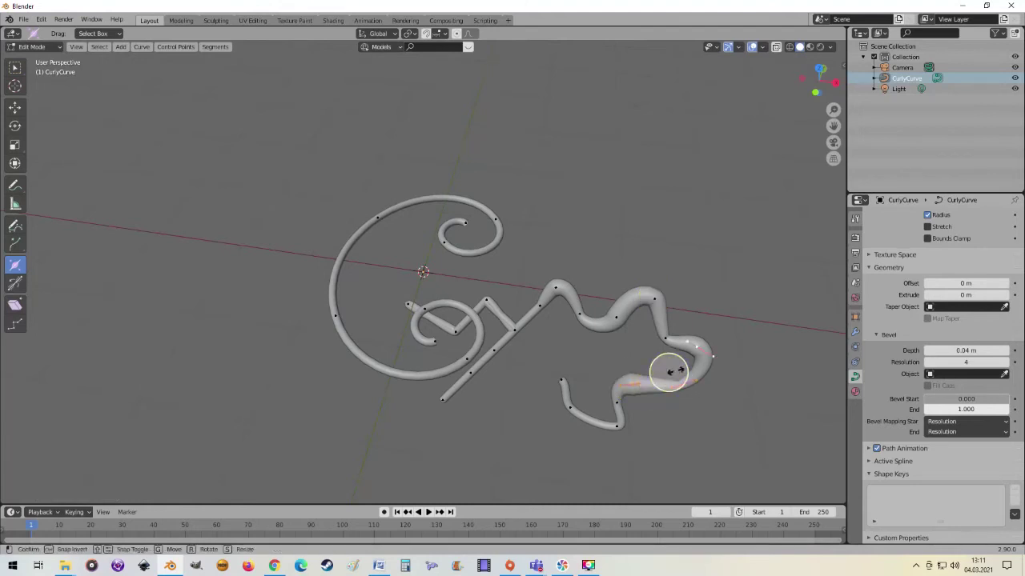
{"action": "key", "text": "alt+s"}
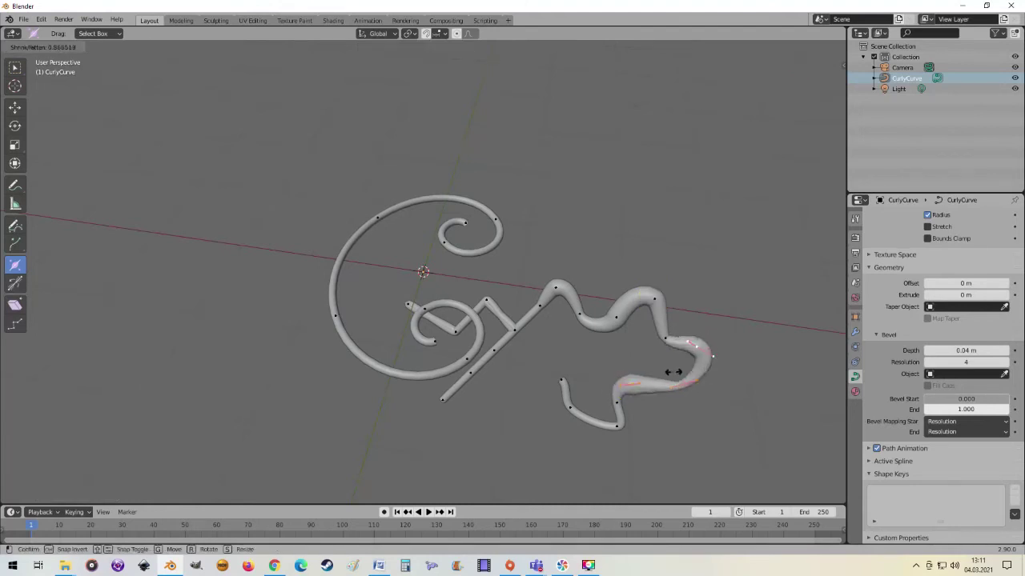
{"action": "left_click", "coordinate": [677, 373]}
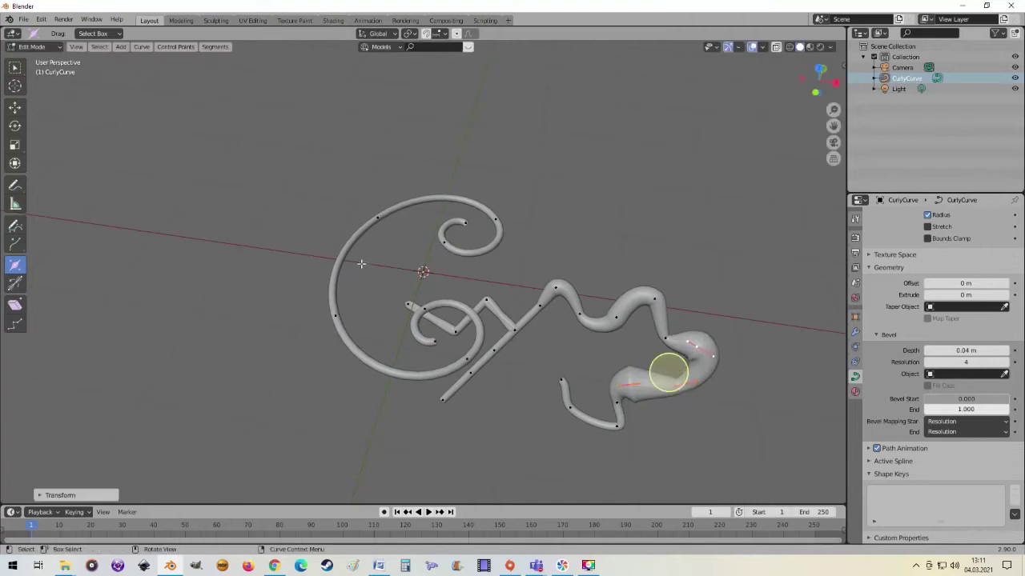
Step: Thicken the big upper arc at one control point with Alt+S
{"action": "left_click", "coordinate": [375, 220]}
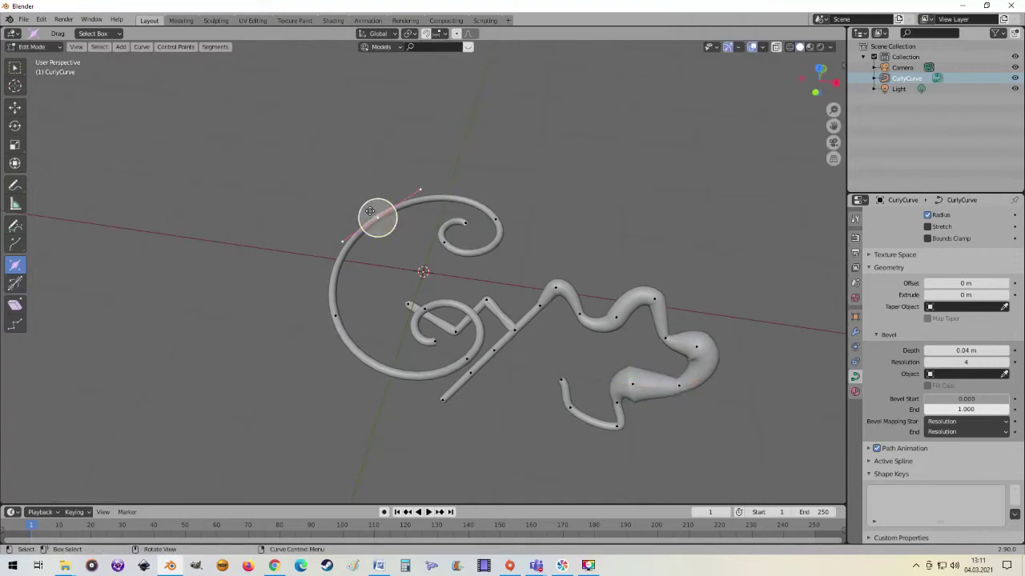
{"action": "key", "text": "alt+s"}
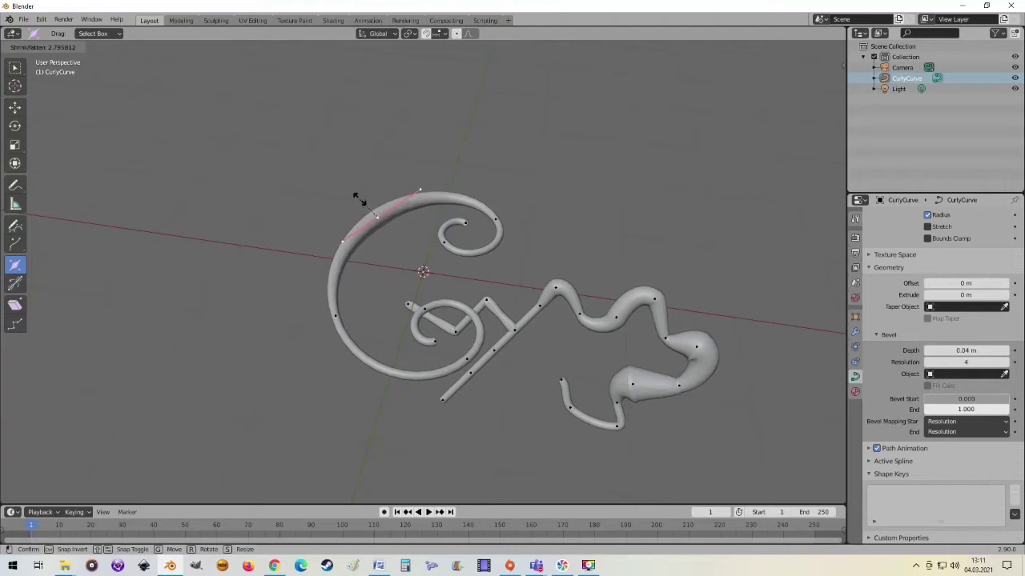
{"action": "left_click", "coordinate": [377, 217]}
{"action": "scroll", "coordinate": [460, 258], "scroll_direction": "up", "scroll_amount": 2}
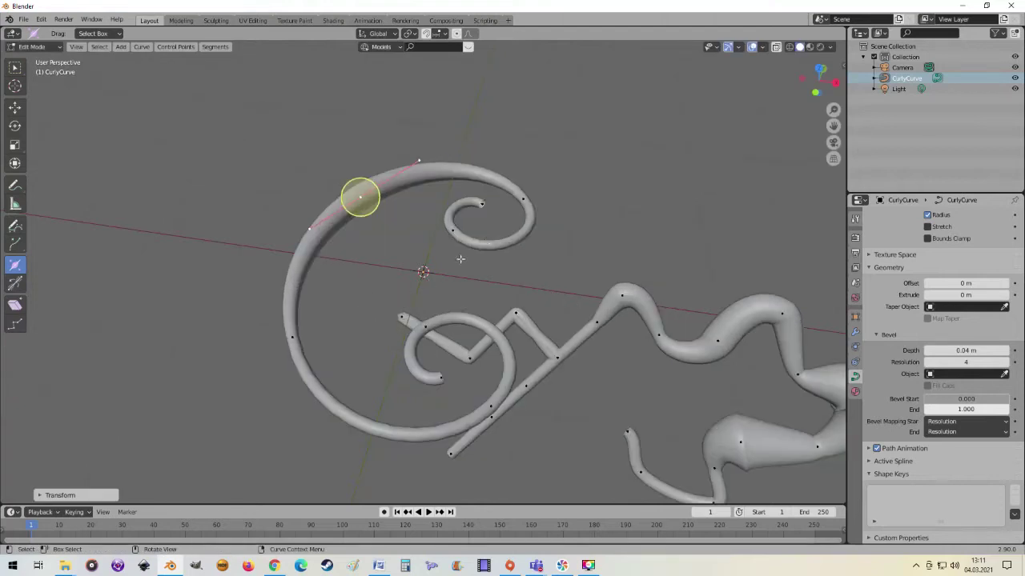
Step: Shrink the radius at the inner ends of the upper and lower spirals so they taper
{"action": "left_click", "coordinate": [483, 204]}
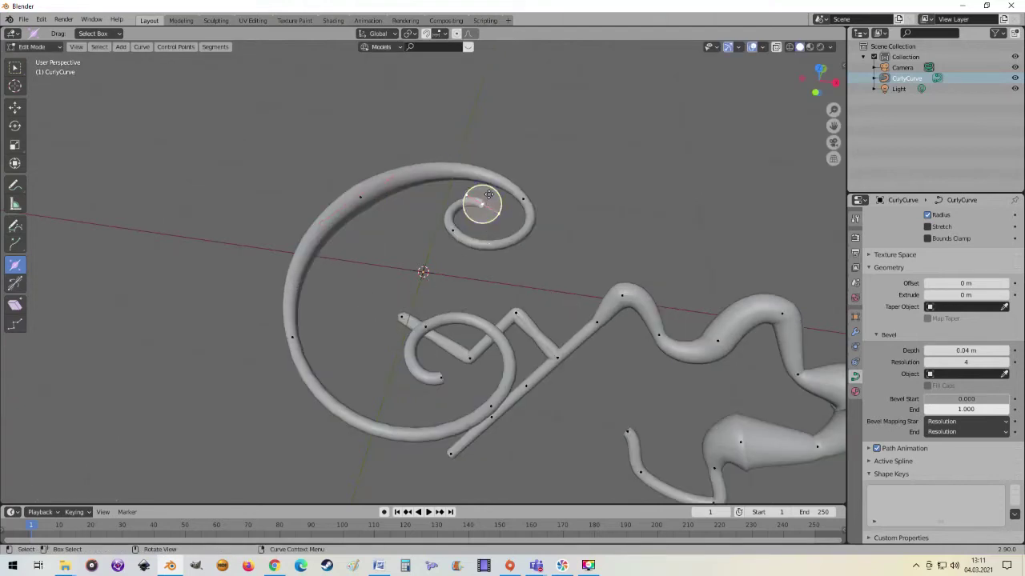
{"action": "key", "text": "alt+s"}
{"action": "left_click", "coordinate": [482, 205]}
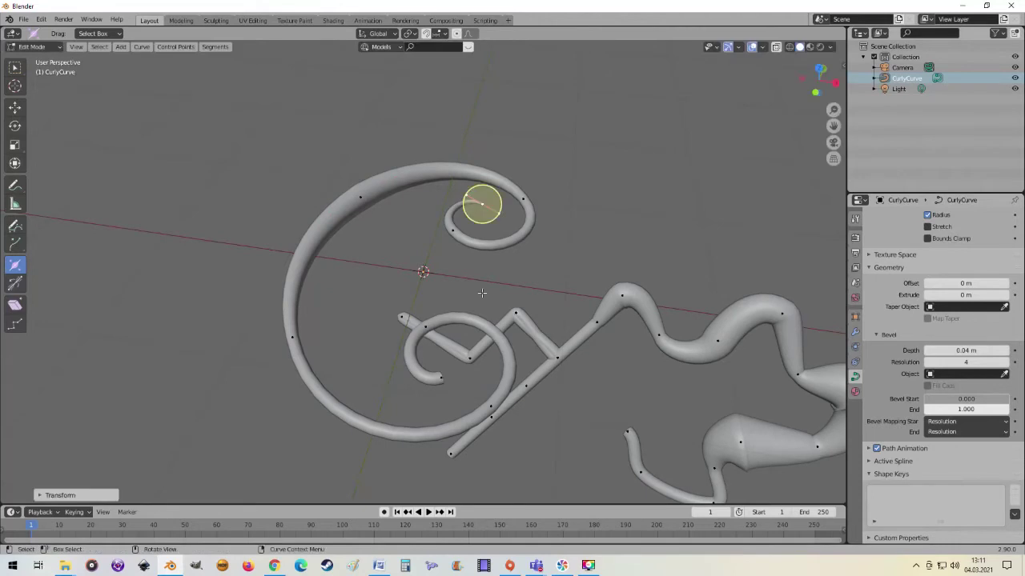
{"action": "left_click", "coordinate": [438, 383]}
{"action": "scroll", "coordinate": [438, 382], "scroll_direction": "up", "scroll_amount": 4}
{"action": "middle_click_drag", "start_coordinate": [439, 382], "coordinate": [390, 354]}
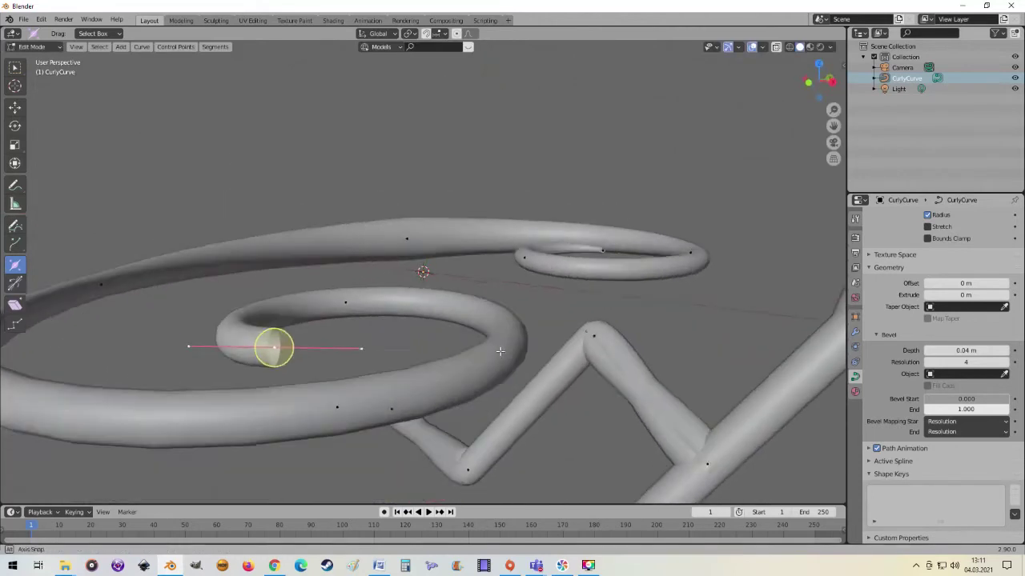
{"action": "key", "text": "alt+s"}
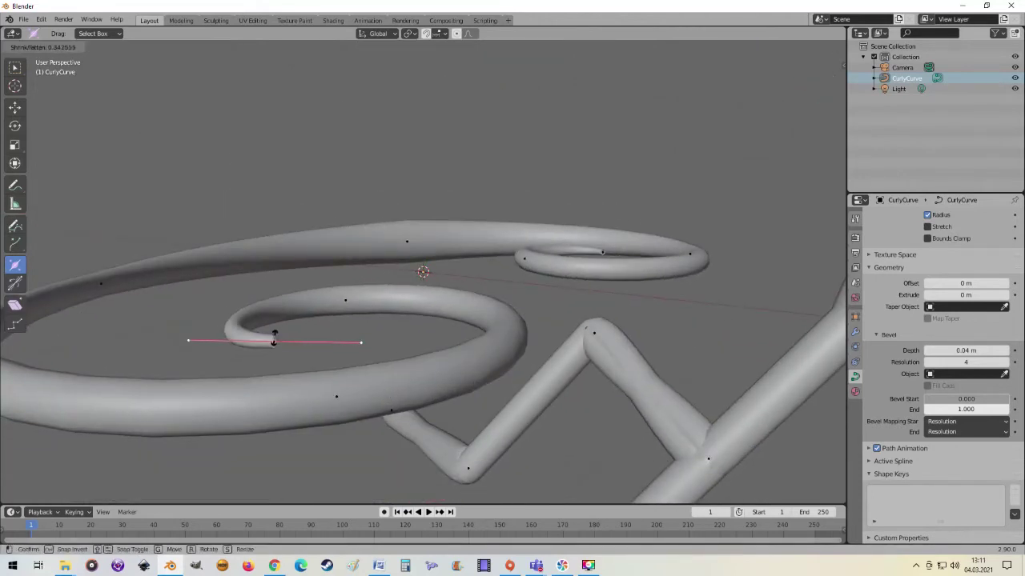
{"action": "left_click", "coordinate": [273, 342]}
{"action": "mouse_move", "coordinate": [273, 342]}
{"action": "middle_mouse_down"}
{"action": "mouse_move", "coordinate": [453, 408]}
{"action": "mouse_move", "coordinate": [525, 396]}
{"action": "mouse_move", "coordinate": [347, 383]}
{"action": "middle_mouse_up"}
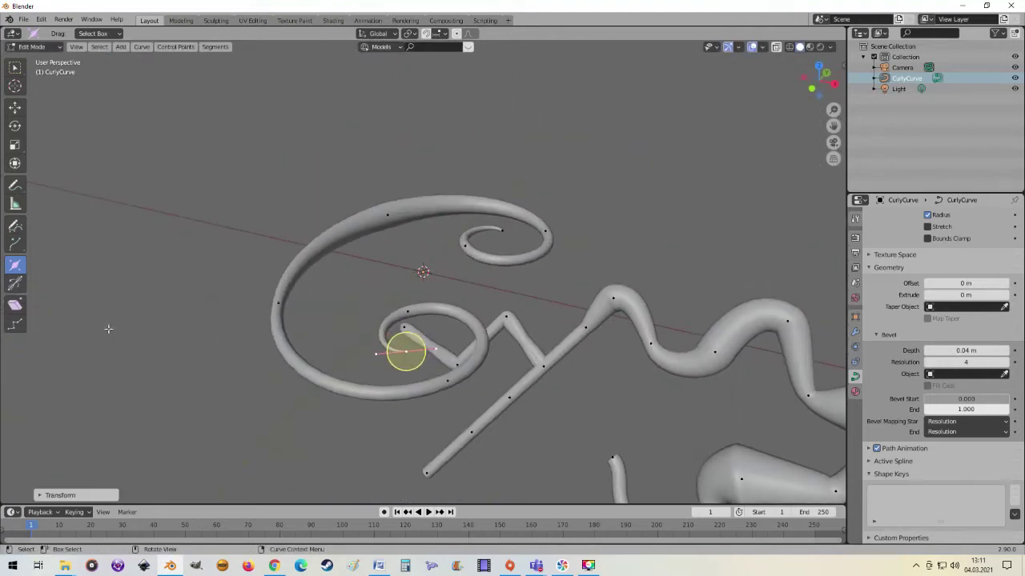
{"action": "left_click", "coordinate": [389, 215]}
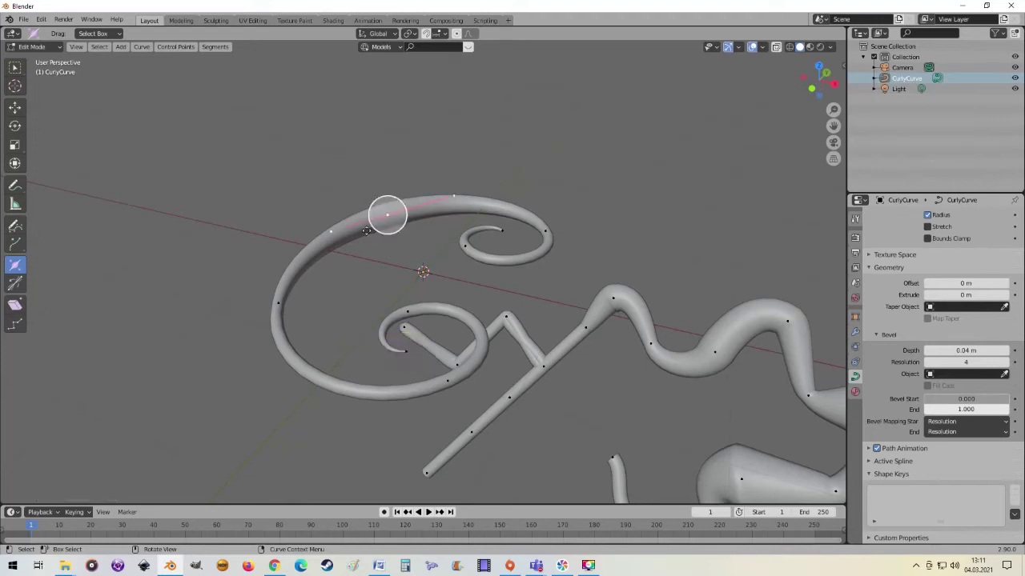
Step: Tilt the selected outer-arc control point heavily with the Tilt tool to twist it
{"action": "left_click", "coordinate": [16, 284]}
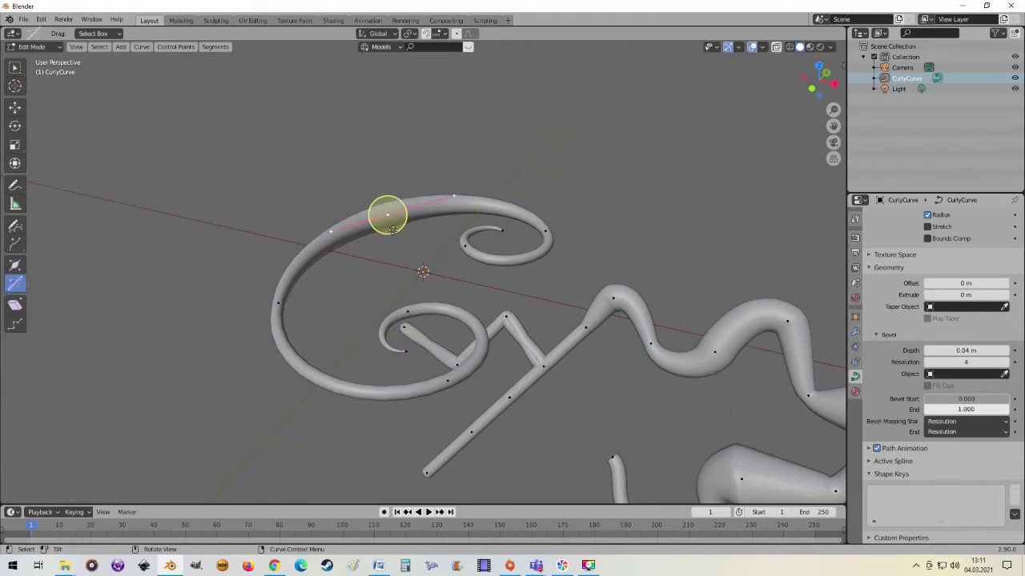
{"action": "left_click_drag", "start_coordinate": [395, 207], "coordinate": [330, 277]}
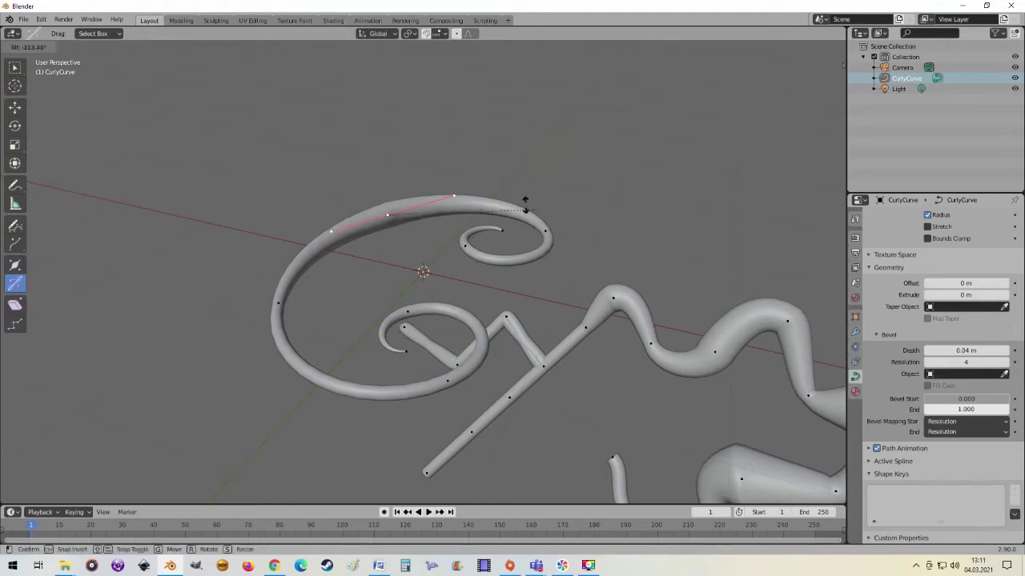
{"action": "left_click_drag", "start_coordinate": [525, 200], "coordinate": [314, 229]}
{"action": "mouse_move", "coordinate": [280, 305]}
{"action": "middle_mouse_down"}
{"action": "mouse_move", "coordinate": [465, 358]}
{"action": "mouse_move", "coordinate": [346, 351]}
{"action": "middle_mouse_up"}
{"action": "left_click_drag", "start_coordinate": [208, 275], "coordinate": [170, 302]}
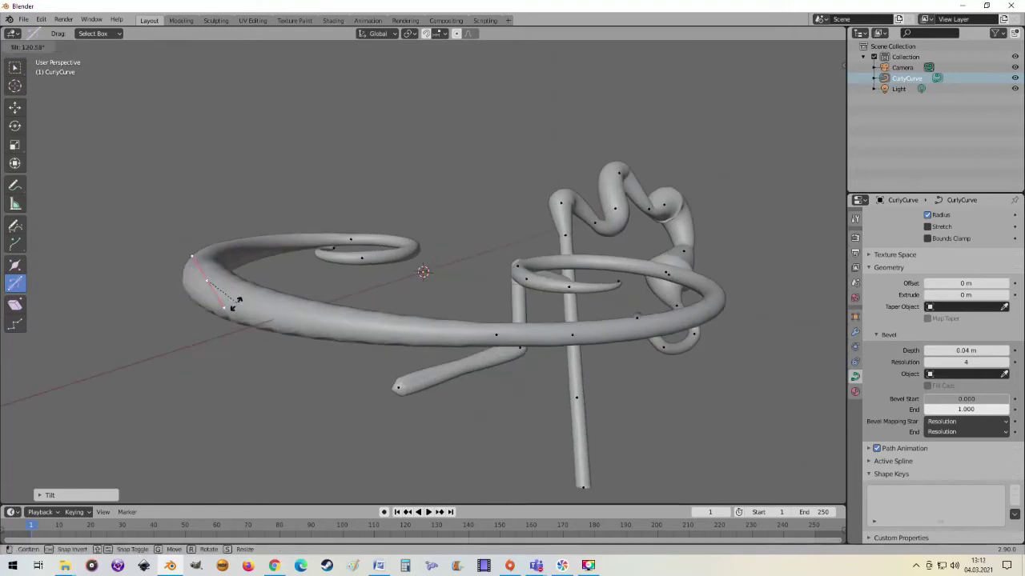
{"action": "left_click_drag", "start_coordinate": [240, 332], "coordinate": [180, 263]}
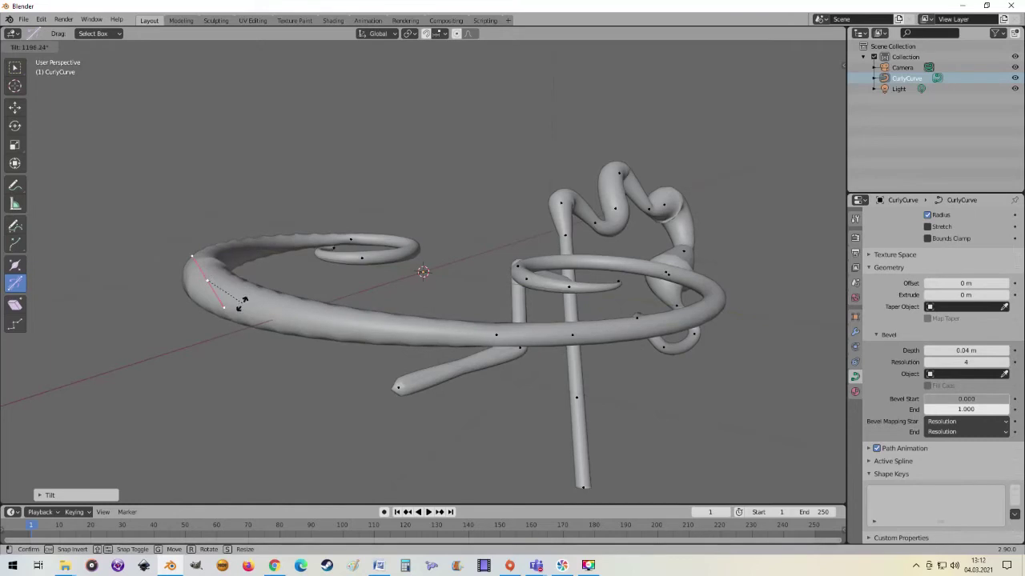
{"action": "left_click_drag", "start_coordinate": [186, 312], "coordinate": [206, 280]}
{"action": "mouse_move", "coordinate": [275, 279]}
{"action": "middle_mouse_down"}
{"action": "mouse_move", "coordinate": [349, 332]}
{"action": "mouse_move", "coordinate": [213, 322]}
{"action": "middle_mouse_up"}
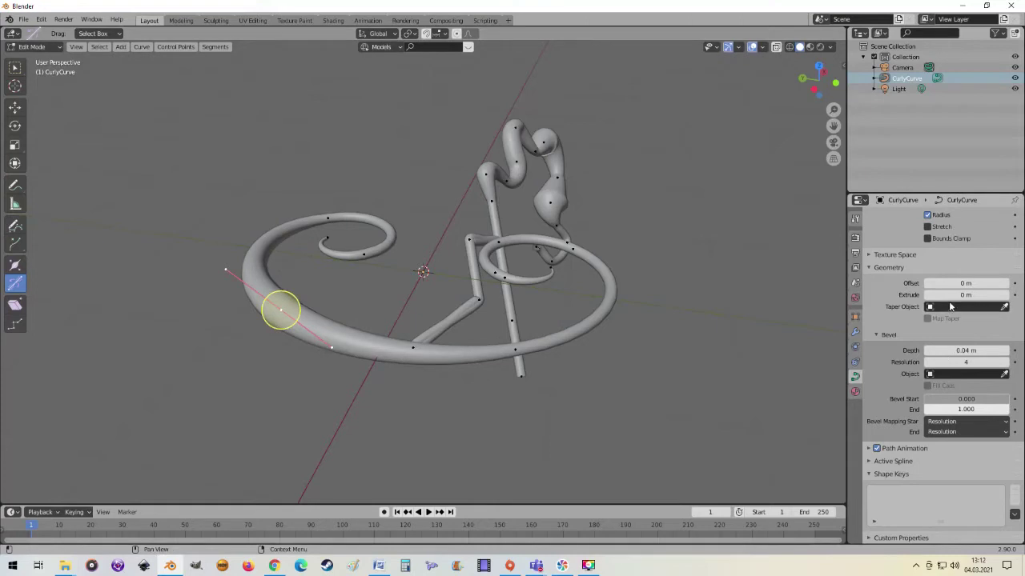
Step: Extrude the curve to a 0.08 m band, twist the outer arc, and set preview resolution 64
{"action": "left_click_drag", "start_coordinate": [965, 295], "coordinate": [996, 294]}
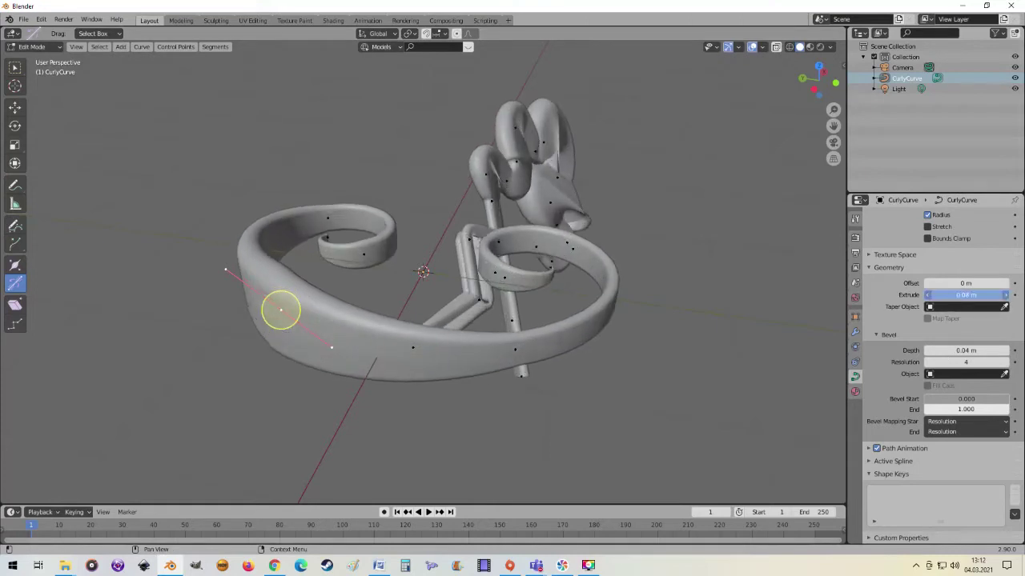
{"action": "mouse_move", "coordinate": [513, 323]}
{"action": "middle_mouse_down"}
{"action": "mouse_move", "coordinate": [350, 301]}
{"action": "mouse_move", "coordinate": [360, 296]}
{"action": "middle_mouse_up"}
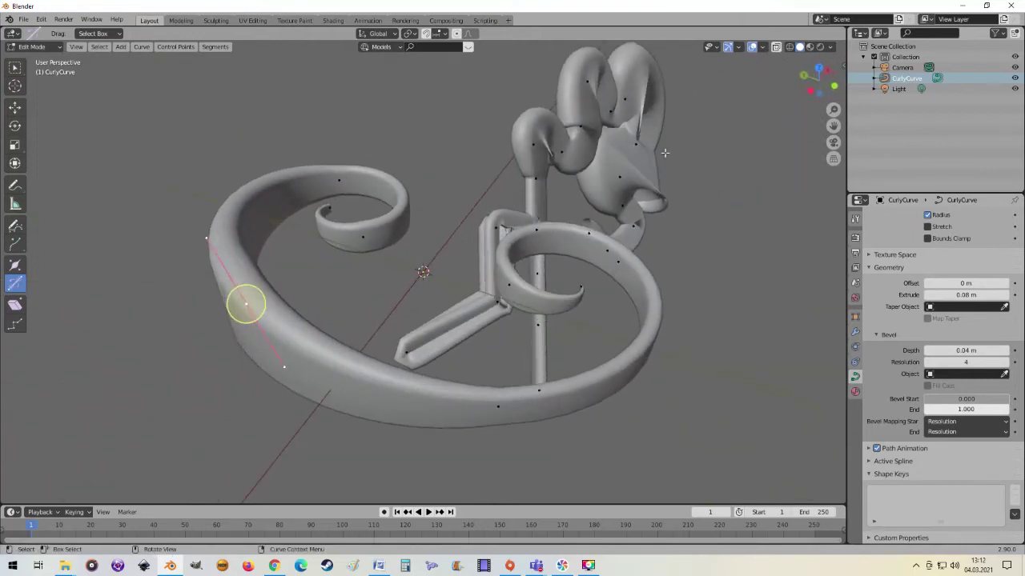
{"action": "mouse_move", "coordinate": [249, 300]}
{"action": "left_mouse_down"}
{"action": "mouse_move", "coordinate": [208, 295]}
{"action": "mouse_move", "coordinate": [246, 304]}
{"action": "left_mouse_up"}
{"action": "scroll", "coordinate": [1017, 336], "scroll_direction": "up", "scroll_amount": 5}
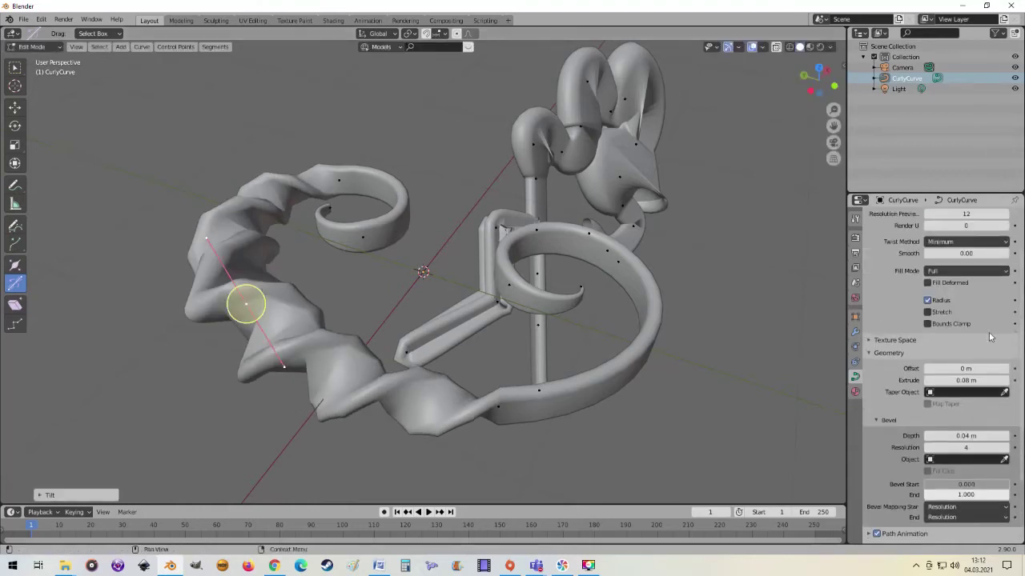
{"action": "left_click_drag", "start_coordinate": [966, 262], "coordinate": [1002, 262]}
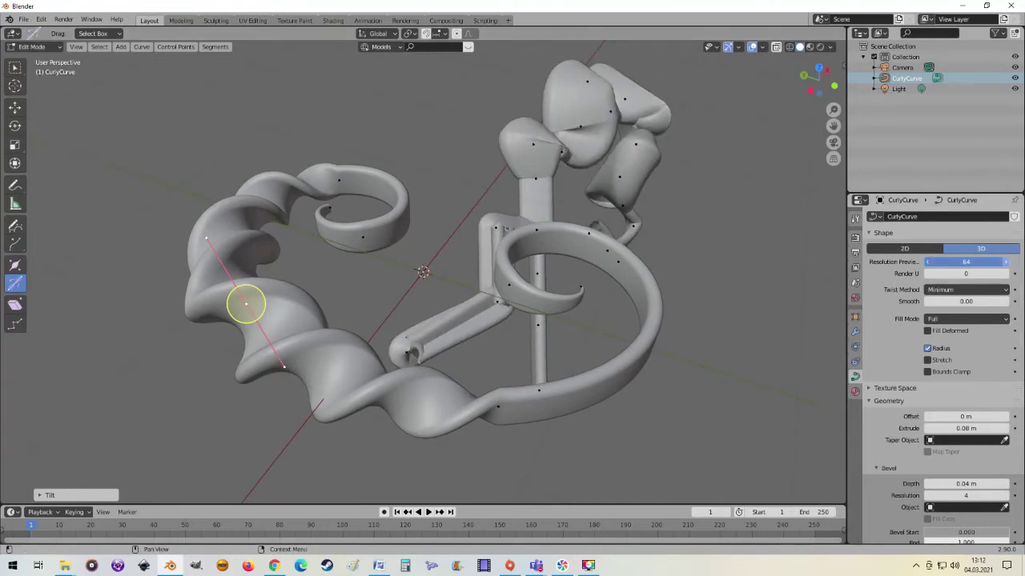
Step: Tilt another outer-arc control point further so the band ripples in tighter, deeper waves
{"action": "mouse_move", "coordinate": [245, 304]}
{"action": "middle_mouse_down"}
{"action": "mouse_move", "coordinate": [428, 278]}
{"action": "mouse_move", "coordinate": [326, 259]}
{"action": "mouse_move", "coordinate": [301, 284]}
{"action": "middle_mouse_up"}
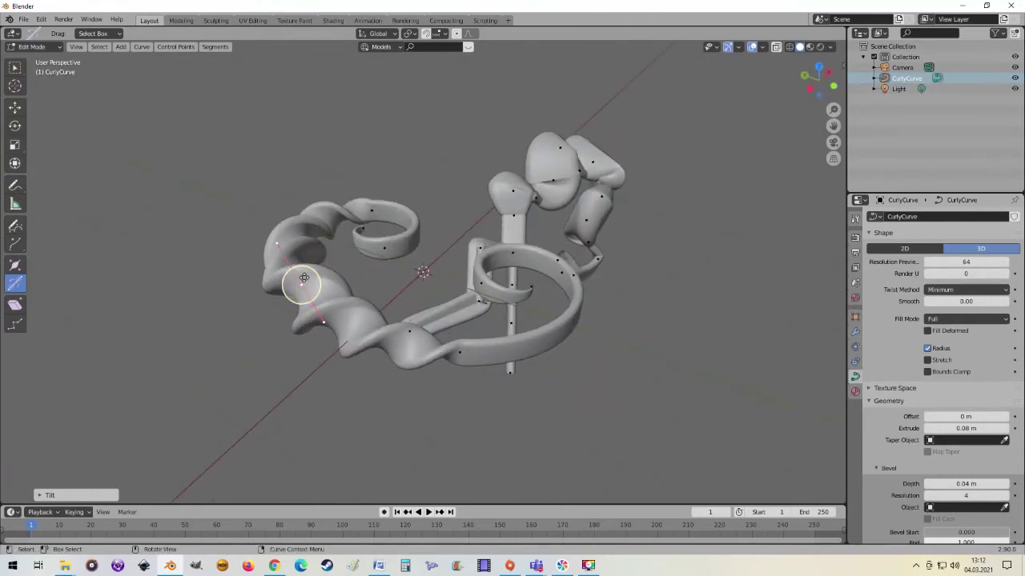
{"action": "left_click_drag", "start_coordinate": [303, 278], "coordinate": [323, 271]}
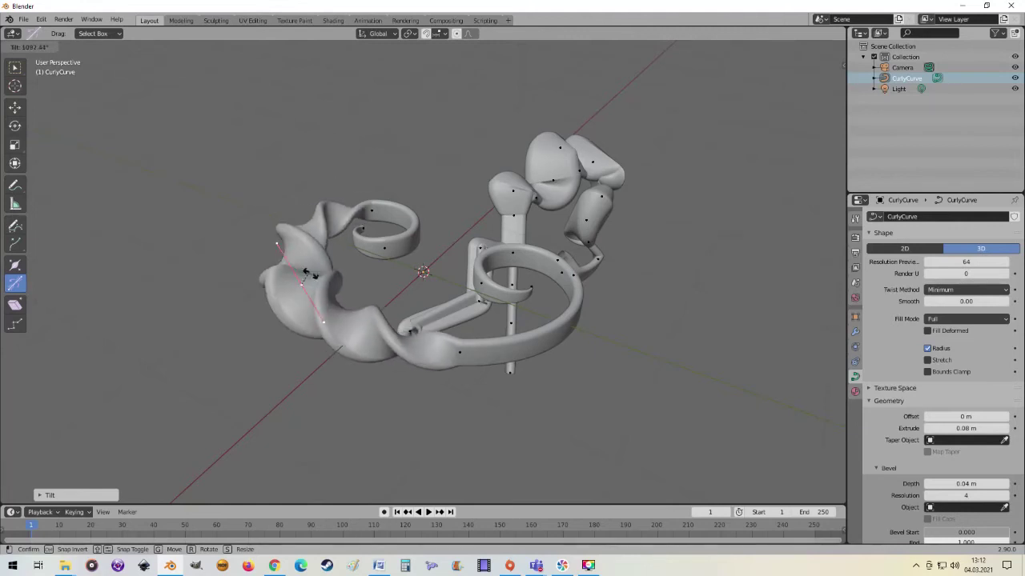
{"action": "left_click_drag", "start_coordinate": [308, 275], "coordinate": [281, 289]}
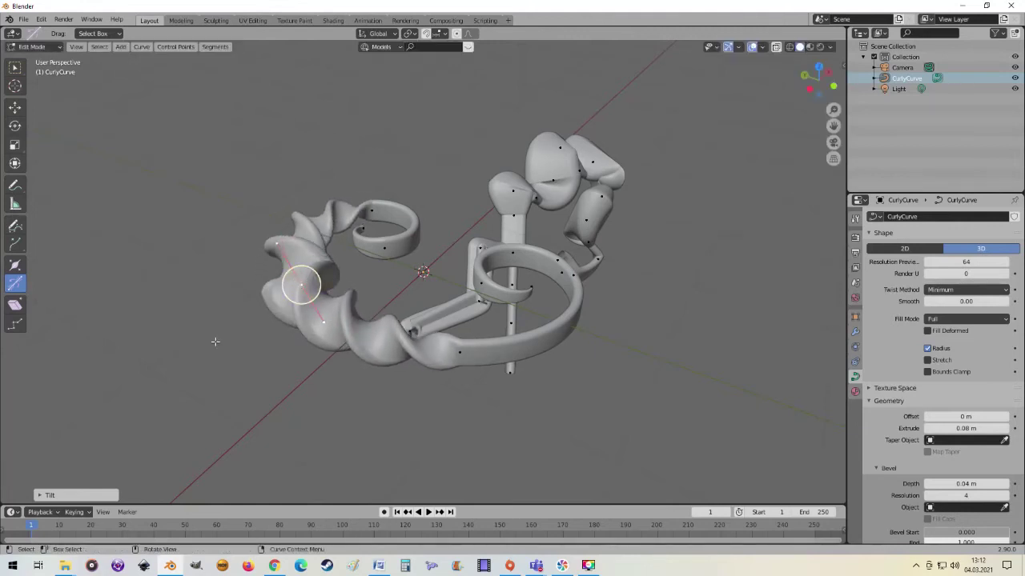
{"action": "middle_click_drag", "start_coordinate": [504, 322], "coordinate": [403, 320]}
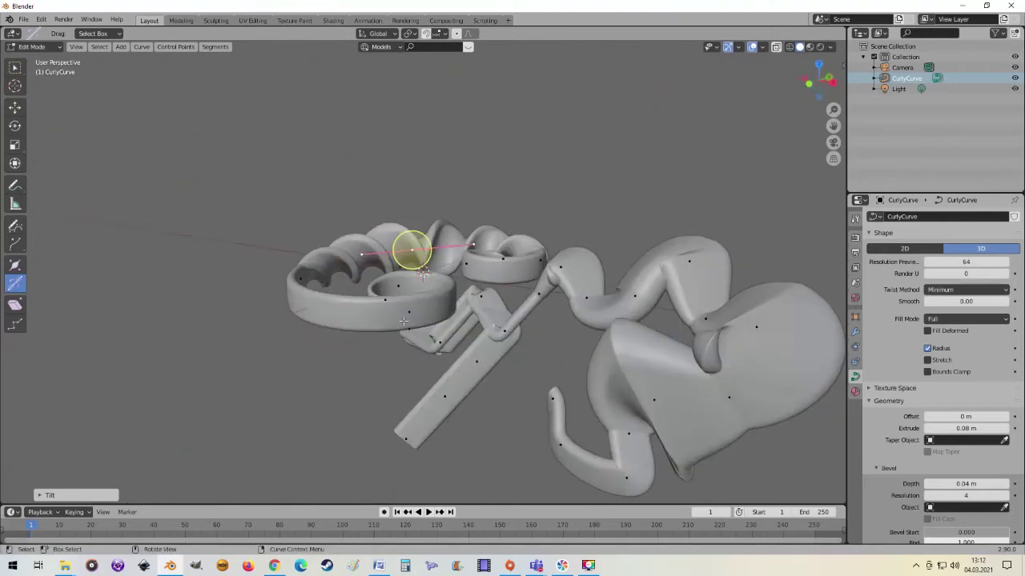
{"action": "middle_click_drag", "start_coordinate": [420, 322], "coordinate": [58, 309]}
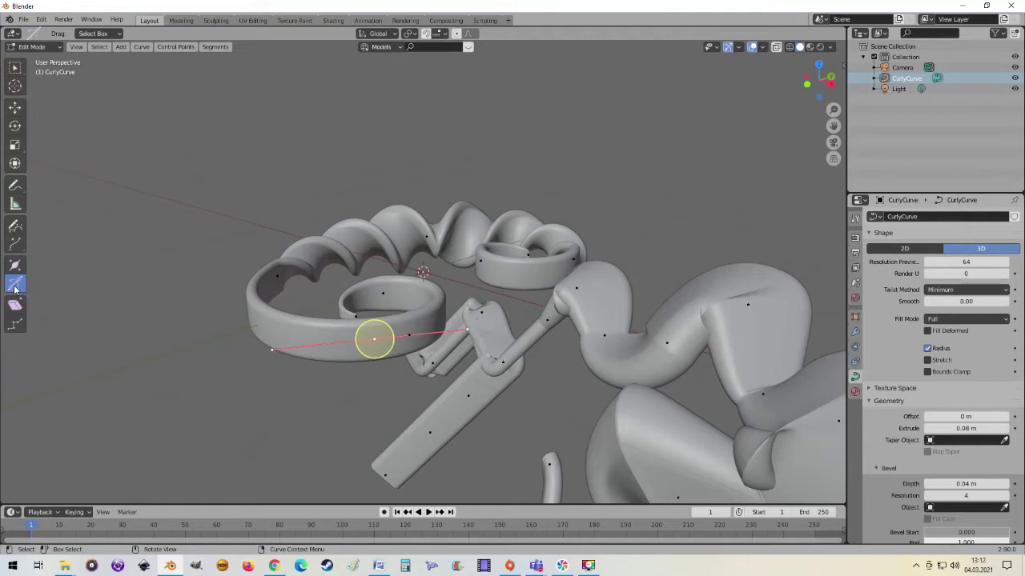
{"action": "left_click_drag", "start_coordinate": [19, 268], "coordinate": [14, 249]}
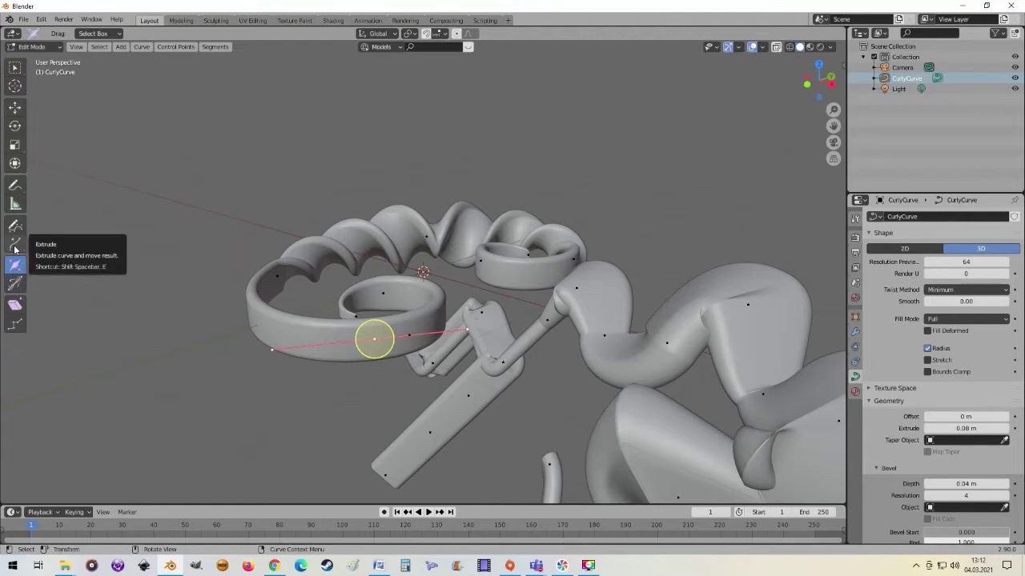
Step: Switch the curve extrude tool to Extrude to Cursor
{"action": "left_click", "coordinate": [46, 266]}
{"action": "left_click_drag", "start_coordinate": [14, 264], "coordinate": [64, 281]}
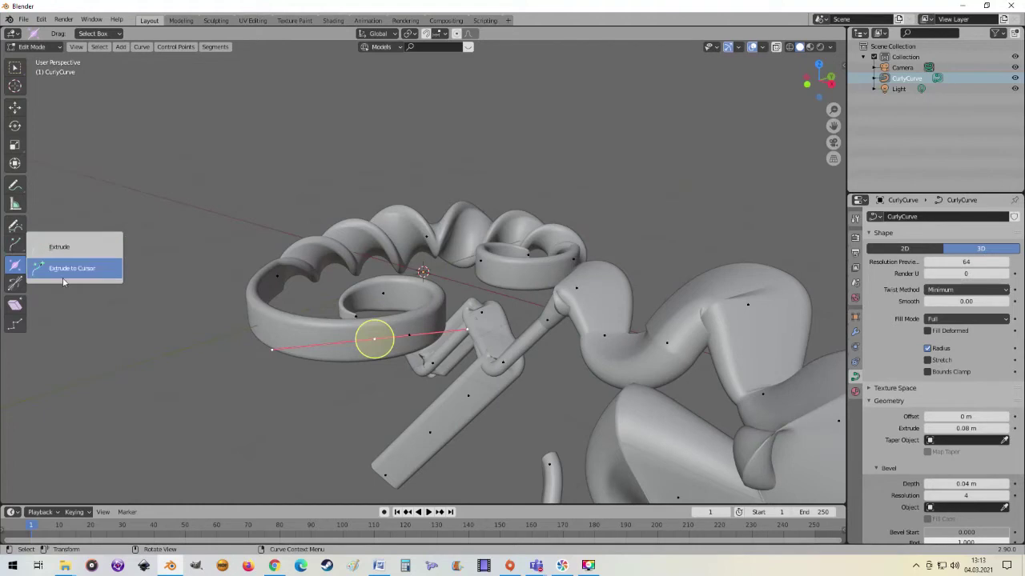
{"action": "scroll", "coordinate": [181, 328], "scroll_direction": "down", "scroll_amount": 2}
{"action": "scroll", "coordinate": [320, 396], "scroll_direction": "down", "scroll_amount": 3}
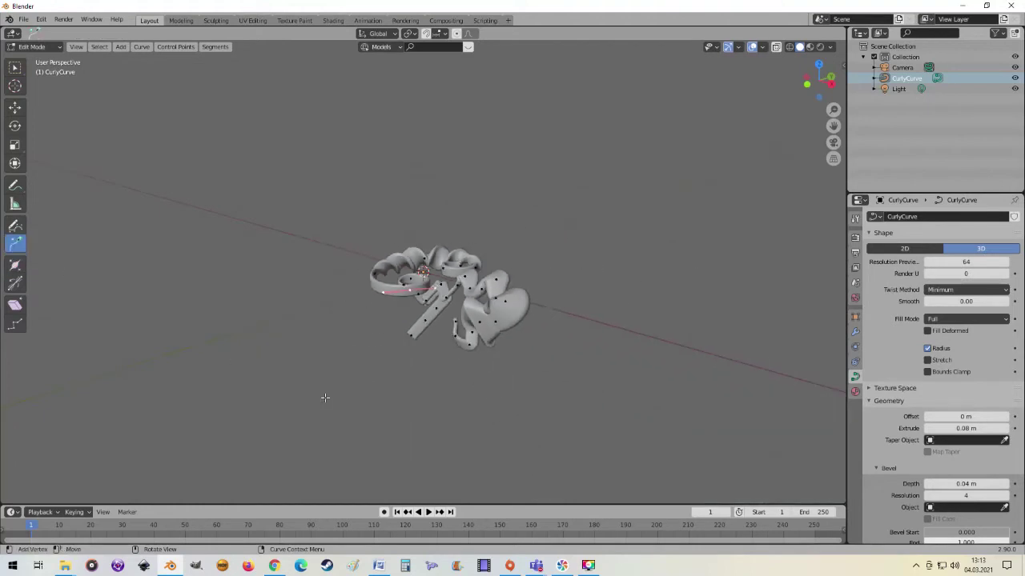
{"action": "scroll", "coordinate": [370, 391], "scroll_direction": "up", "scroll_amount": 1}
{"action": "middle_click_drag", "start_coordinate": [423, 407], "coordinate": [468, 389]}
{"action": "scroll", "coordinate": [516, 374], "scroll_direction": "up", "scroll_amount": 3}
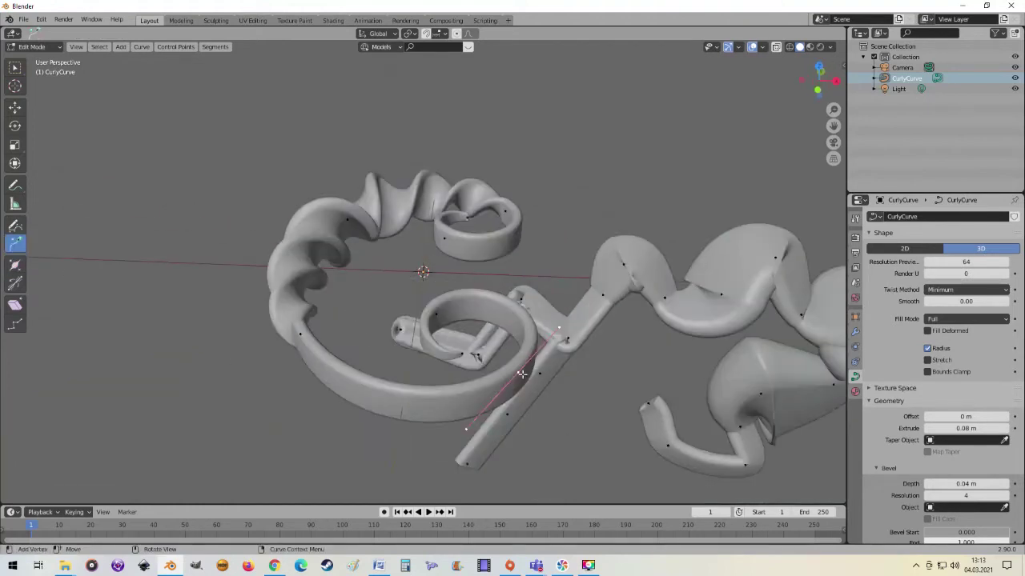
Step: Extend the curve with several new points up and to the right, then undo them
{"action": "left_click_drag", "start_coordinate": [521, 373], "coordinate": [600, 238]}
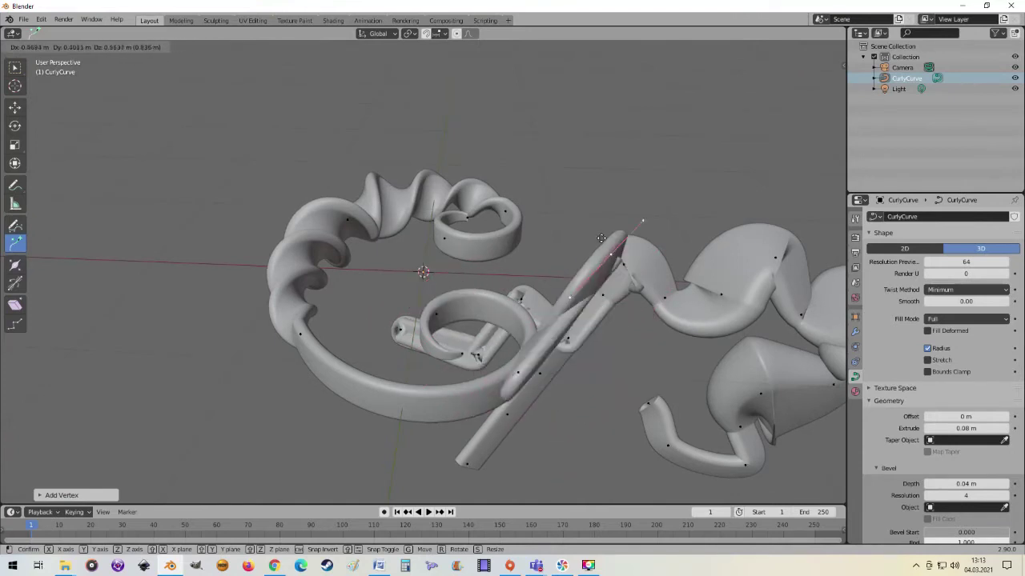
{"action": "left_click_drag", "start_coordinate": [600, 239], "coordinate": [596, 259]}
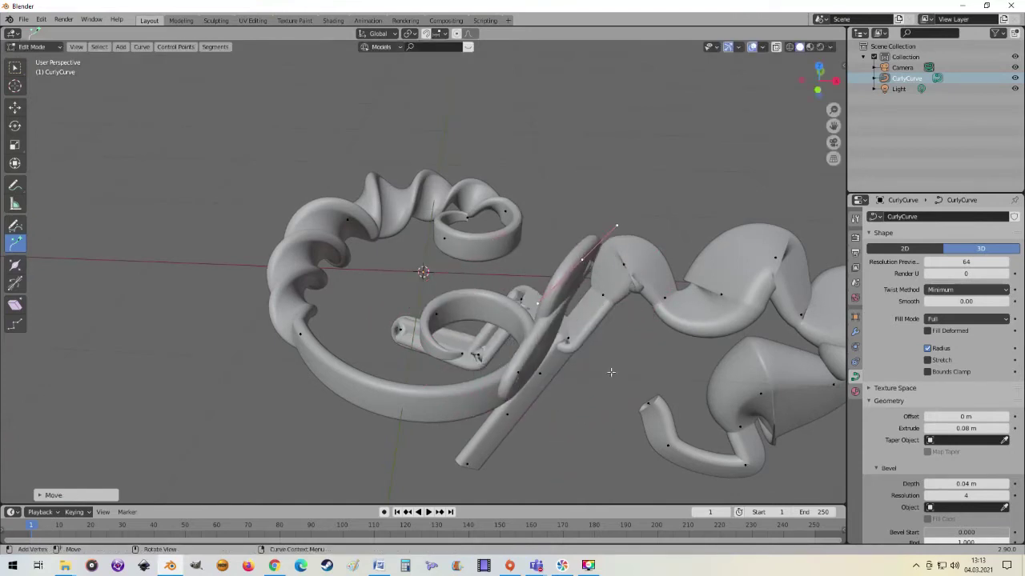
{"action": "left_click", "coordinate": [641, 370]}
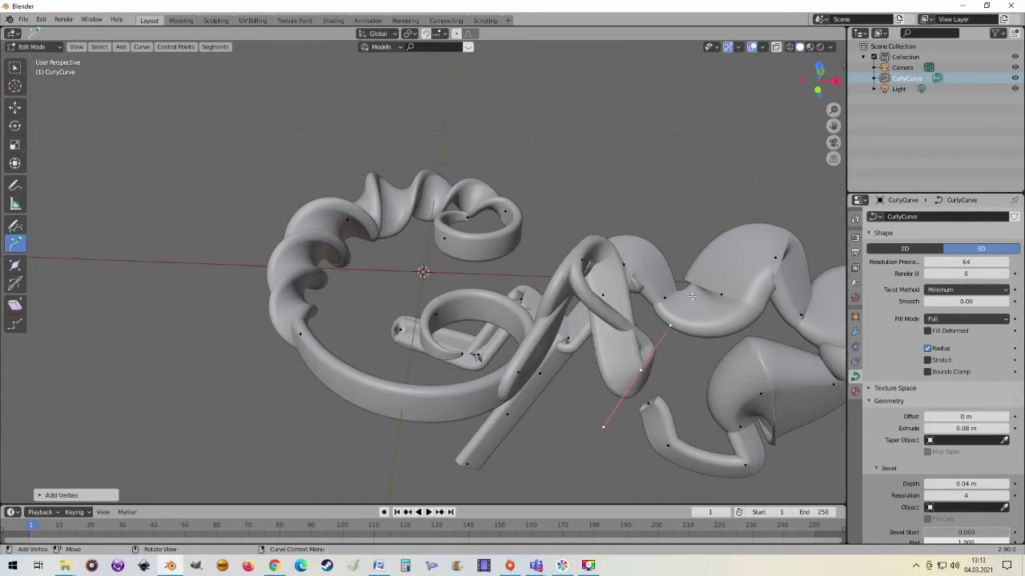
{"action": "left_click", "coordinate": [728, 163]}
{"action": "left_click", "coordinate": [587, 112]}
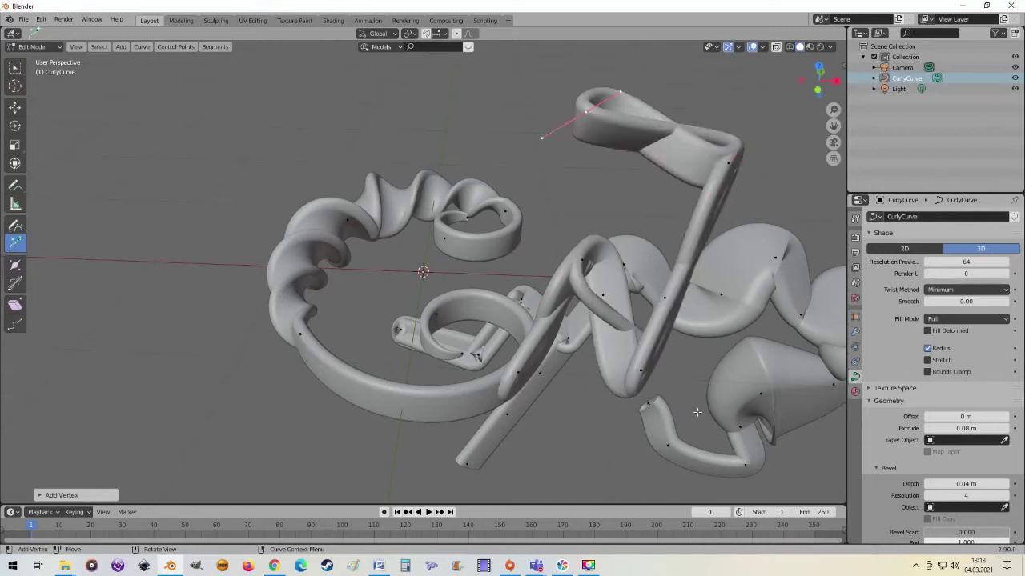
{"action": "middle_click_drag", "start_coordinate": [697, 412], "coordinate": [694, 400]}
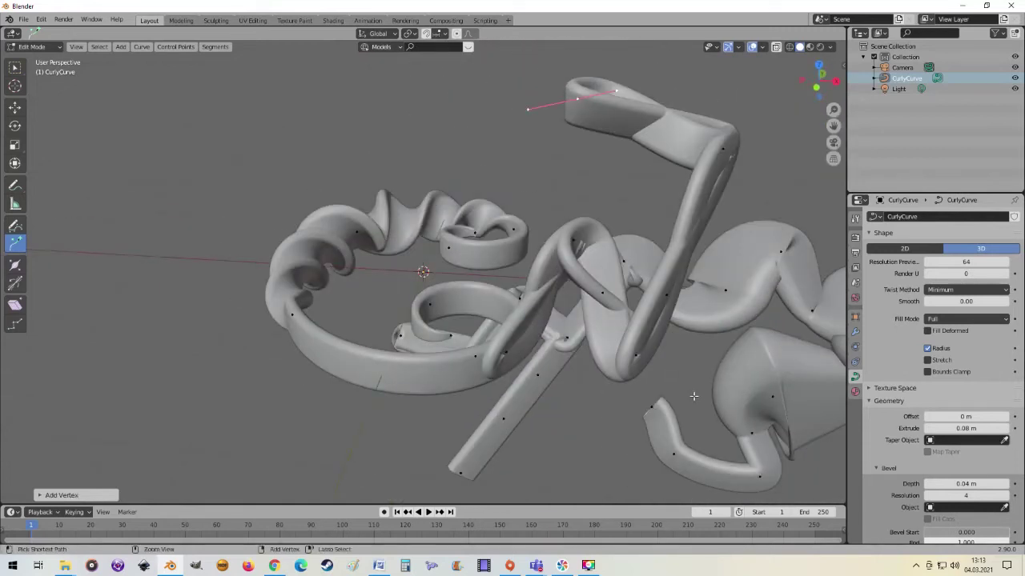
{"action": "key", "text": "ctrl+z"}
{"action": "key", "text": "ctrl+z"}
{"action": "key", "text": "ctrl+z"}
{"action": "key", "text": "ctrl+z"}
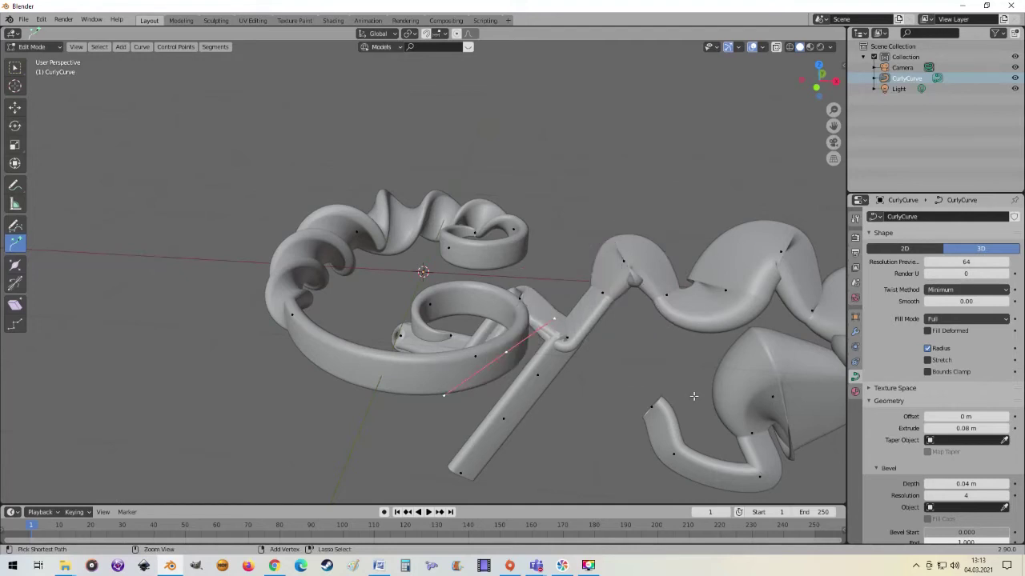
{"action": "scroll", "coordinate": [497, 372], "scroll_direction": "up", "scroll_amount": 1}
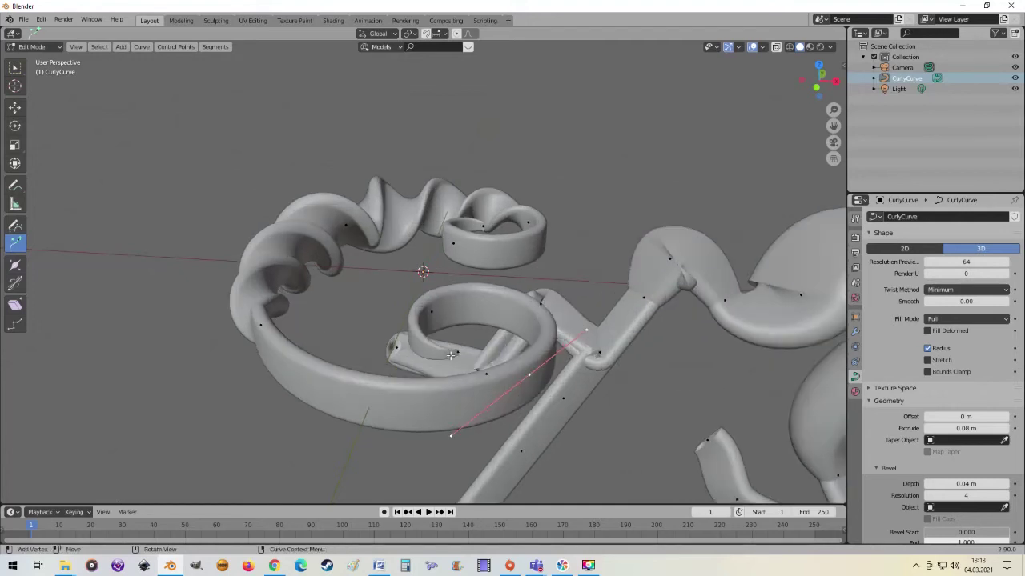
Step: Shear the selected curve control points sideways with the Shear tool
{"action": "left_click", "coordinate": [16, 307]}
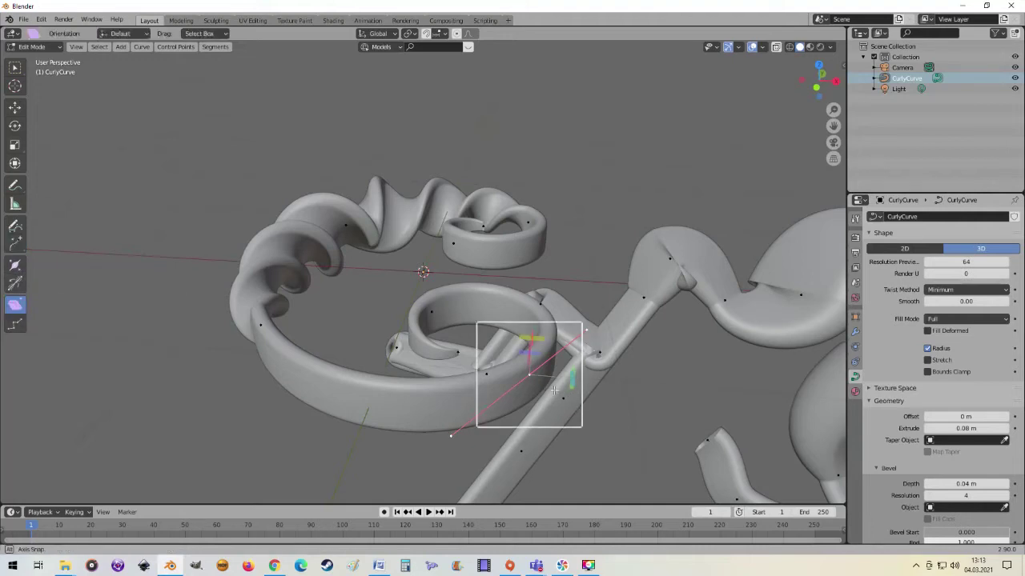
{"action": "middle_click_drag", "start_coordinate": [560, 388], "coordinate": [513, 378]}
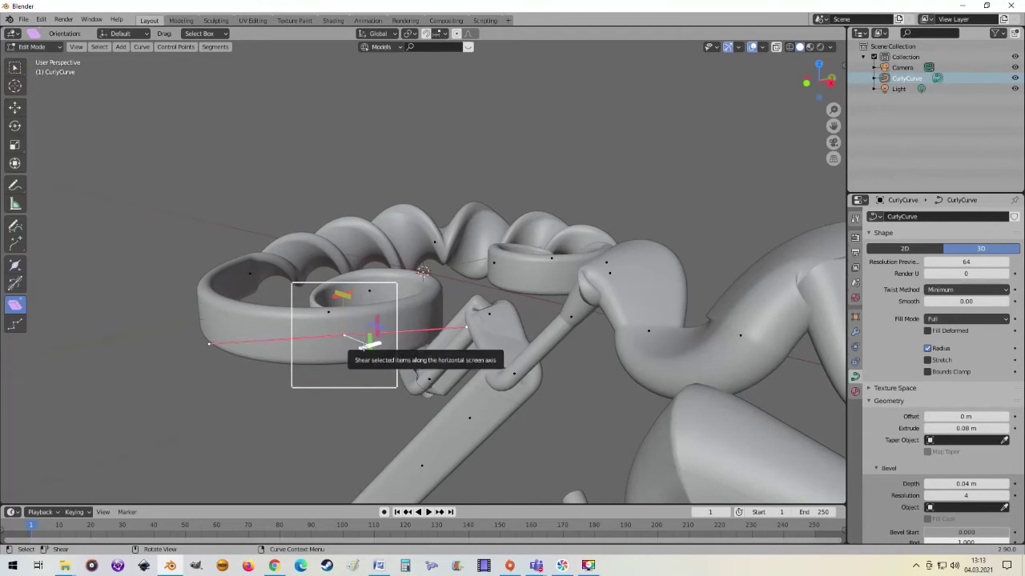
{"action": "mouse_move", "coordinate": [361, 346]}
{"action": "left_mouse_down"}
{"action": "mouse_move", "coordinate": [353, 327]}
{"action": "mouse_move", "coordinate": [378, 314]}
{"action": "mouse_move", "coordinate": [365, 347]}
{"action": "left_mouse_up"}
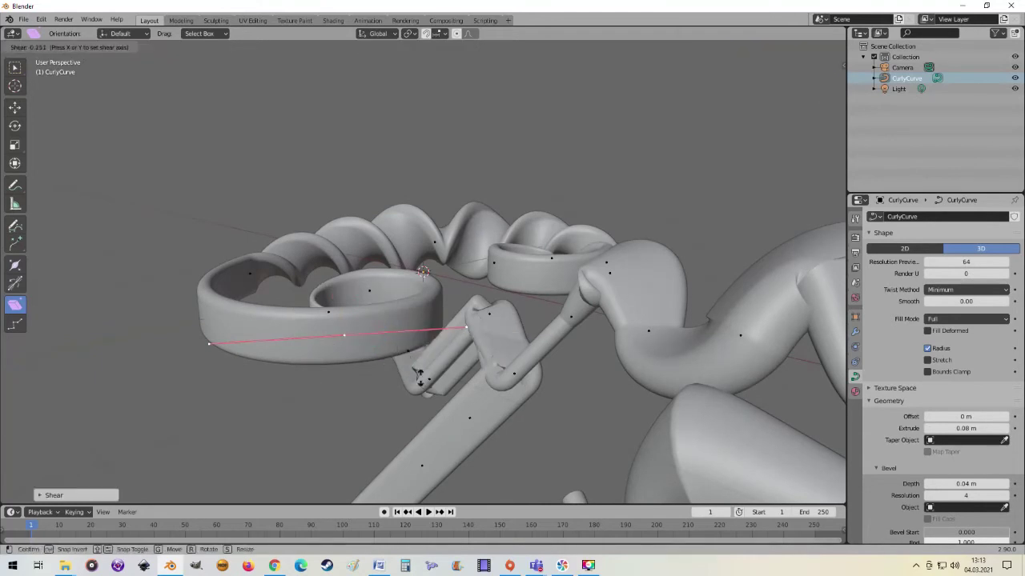
{"action": "mouse_move", "coordinate": [421, 383]}
{"action": "middle_mouse_down"}
{"action": "mouse_move", "coordinate": [432, 349]}
{"action": "mouse_move", "coordinate": [481, 426]}
{"action": "middle_mouse_up"}
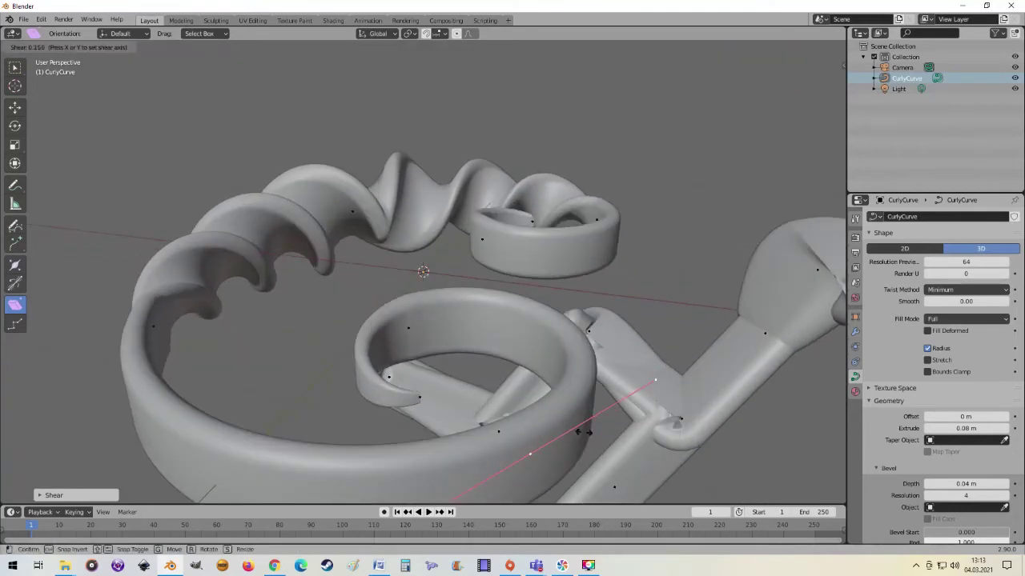
{"action": "left_click", "coordinate": [579, 424]}
{"action": "scroll", "coordinate": [531, 419], "scroll_direction": "down", "scroll_amount": 3}
{"action": "middle_click_drag", "start_coordinate": [477, 400], "coordinate": [265, 346]}
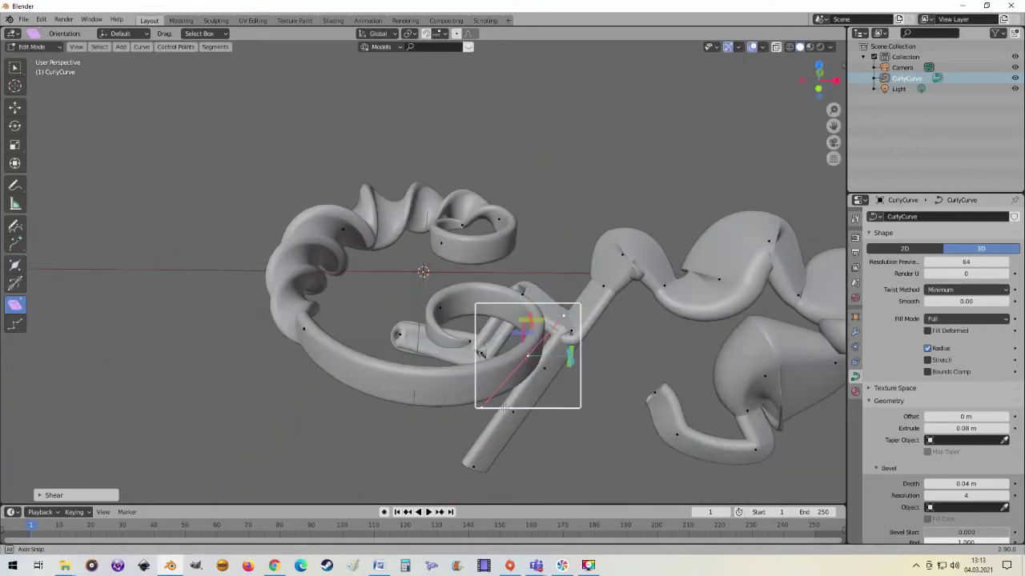
Step: Select a control point on the inner loop and shear it repeatedly to warp the loop
{"action": "left_click", "coordinate": [303, 328]}
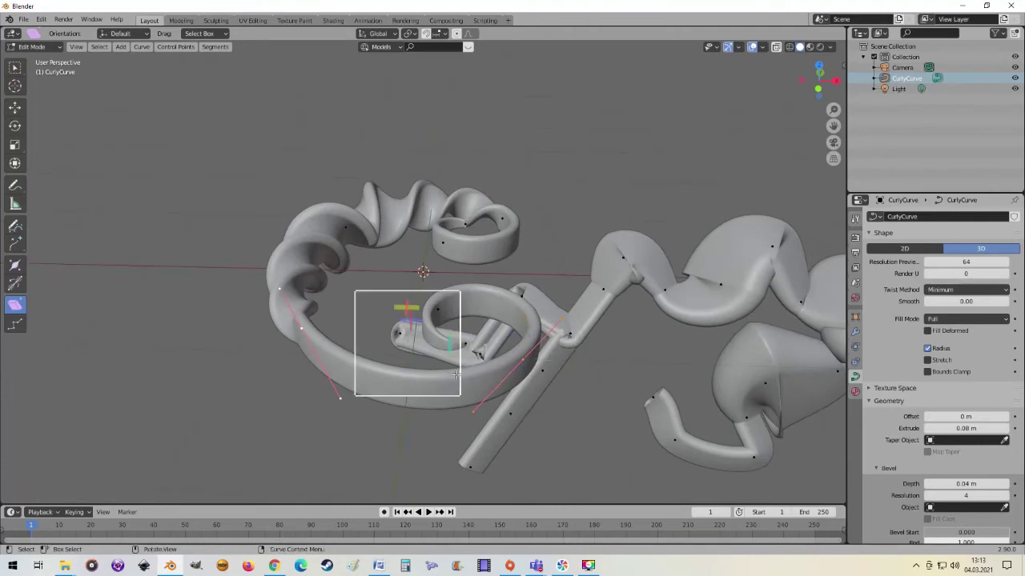
{"action": "middle_click_drag", "start_coordinate": [456, 374], "coordinate": [443, 348]}
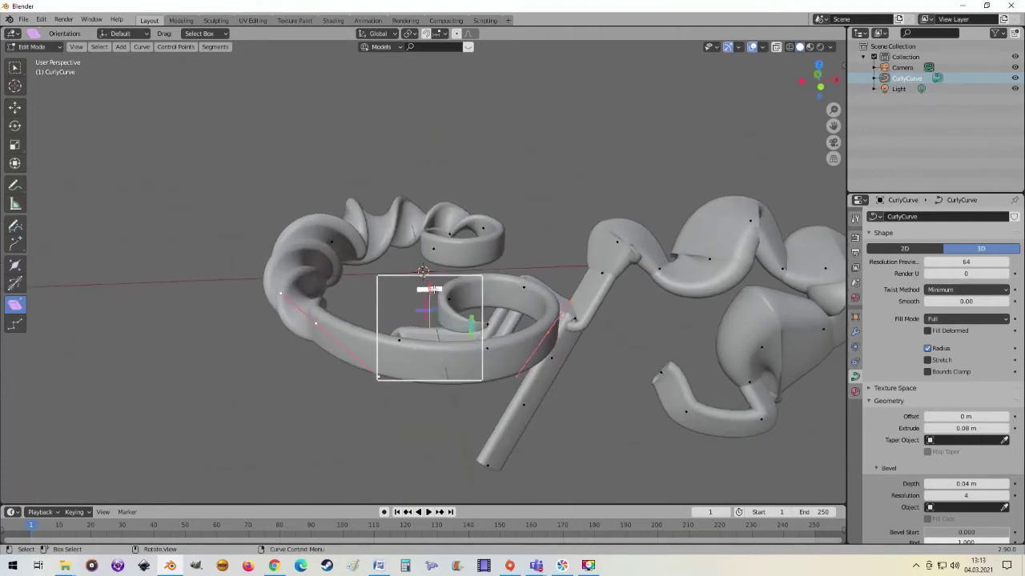
{"action": "left_click_drag", "start_coordinate": [429, 290], "coordinate": [464, 291]}
{"action": "left_click_drag", "start_coordinate": [199, 325], "coordinate": [199, 325]}
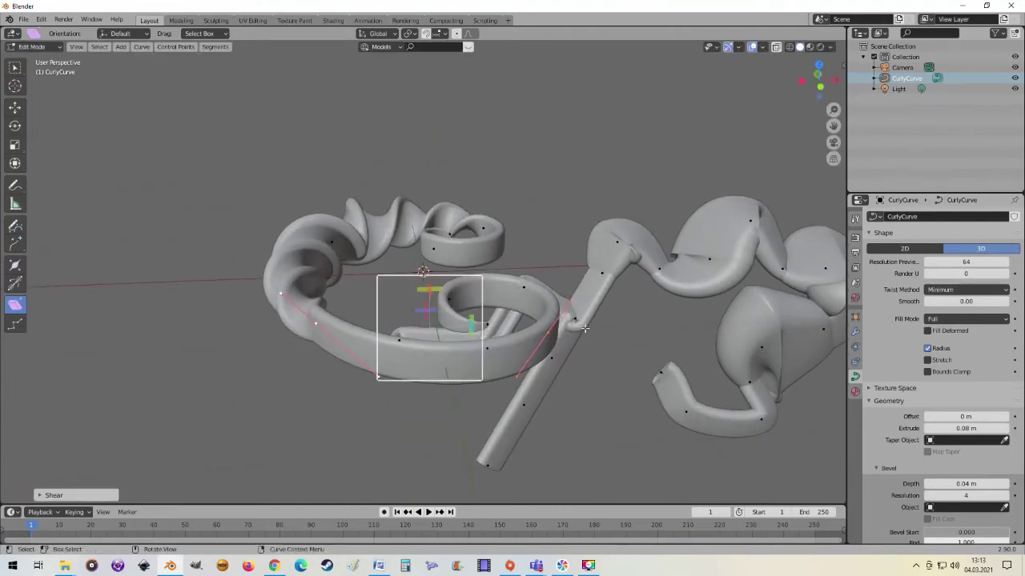
{"action": "middle_click_drag", "start_coordinate": [200, 325], "coordinate": [325, 313]}
{"action": "mouse_move", "coordinate": [301, 309]}
{"action": "left_mouse_down"}
{"action": "mouse_move", "coordinate": [469, 310]}
{"action": "mouse_move", "coordinate": [338, 291]}
{"action": "mouse_move", "coordinate": [301, 309]}
{"action": "left_mouse_up"}
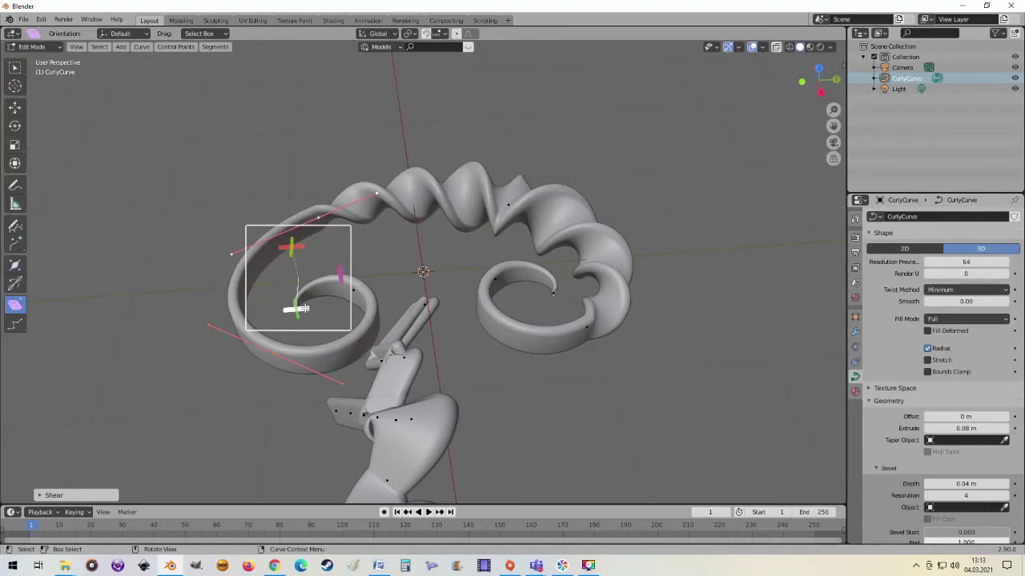
{"action": "middle_click_drag", "start_coordinate": [179, 308], "coordinate": [368, 382]}
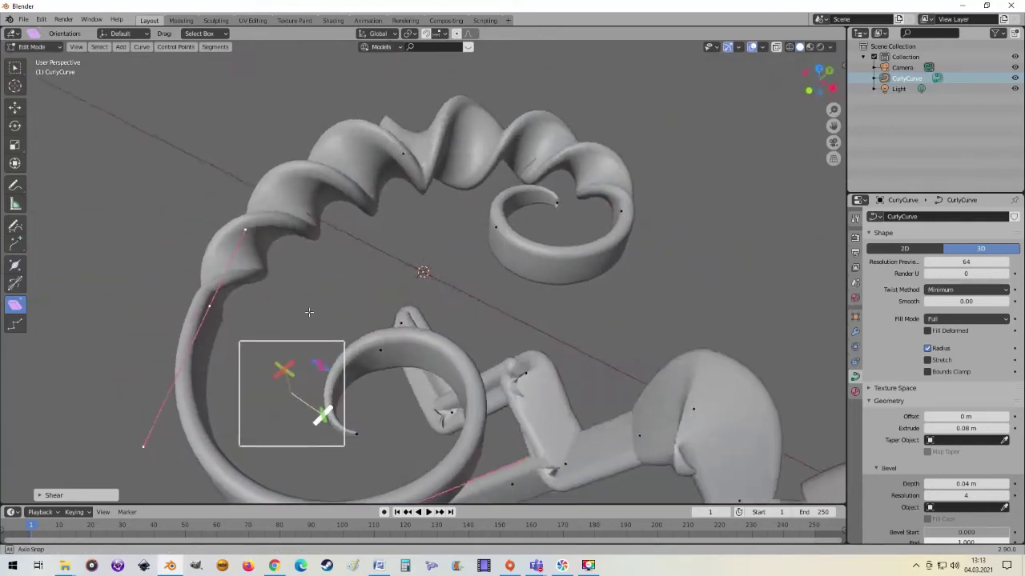
{"action": "mouse_move", "coordinate": [387, 395]}
{"action": "left_mouse_down"}
{"action": "mouse_move", "coordinate": [208, 355]}
{"action": "mouse_move", "coordinate": [210, 376]}
{"action": "left_mouse_up"}
{"action": "middle_click_drag", "start_coordinate": [376, 432], "coordinate": [355, 323]}
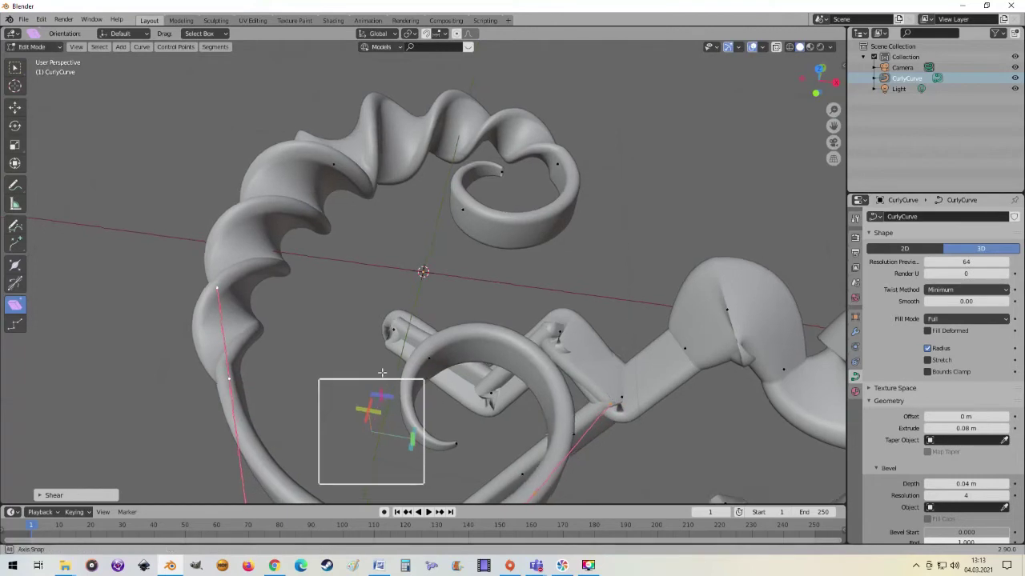
{"action": "mouse_move", "coordinate": [314, 307]}
{"action": "left_mouse_down"}
{"action": "mouse_move", "coordinate": [382, 486]}
{"action": "mouse_move", "coordinate": [294, 324]}
{"action": "mouse_move", "coordinate": [396, 307]}
{"action": "left_mouse_up"}
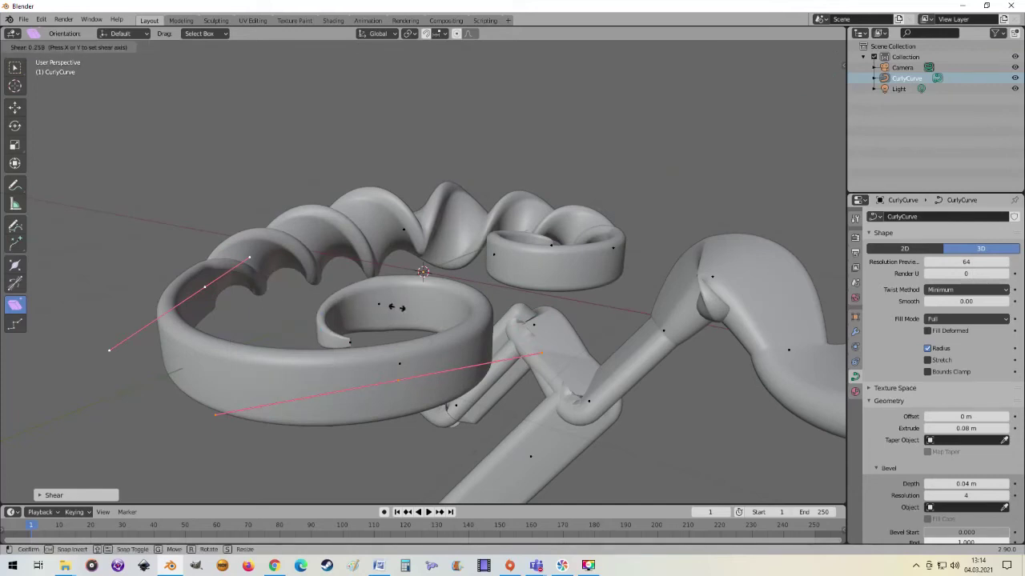
Step: Cancel the pending shear, then shear the points strongly downward so the inner loop slants
{"action": "right_click", "coordinate": [276, 285]}
{"action": "key", "text": "Escape"}
{"action": "mouse_move", "coordinate": [279, 281]}
{"action": "middle_mouse_down"}
{"action": "mouse_move", "coordinate": [360, 336]}
{"action": "mouse_move", "coordinate": [341, 317]}
{"action": "middle_mouse_up"}
{"action": "mouse_move", "coordinate": [341, 317]}
{"action": "left_mouse_down"}
{"action": "mouse_move", "coordinate": [317, 296]}
{"action": "mouse_move", "coordinate": [330, 305]}
{"action": "left_mouse_up"}
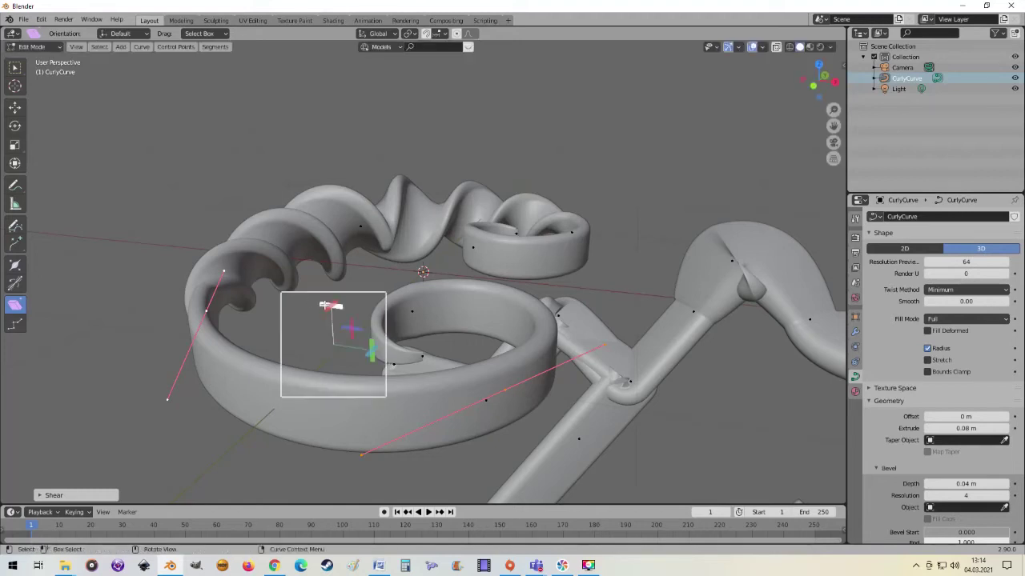
{"action": "left_click_drag", "start_coordinate": [371, 346], "coordinate": [385, 454]}
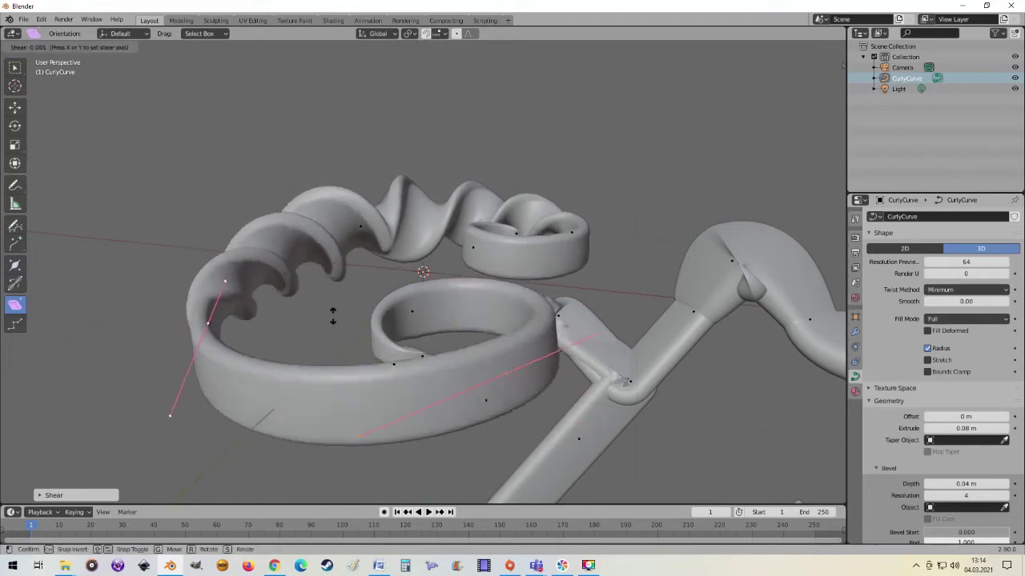
{"action": "left_click_drag", "start_coordinate": [385, 454], "coordinate": [332, 313]}
{"action": "mouse_move", "coordinate": [332, 313]}
{"action": "middle_mouse_down"}
{"action": "mouse_move", "coordinate": [470, 322]}
{"action": "mouse_move", "coordinate": [450, 390]}
{"action": "middle_mouse_up"}
{"action": "mouse_move", "coordinate": [221, 421]}
{"action": "middle_mouse_down"}
{"action": "mouse_move", "coordinate": [235, 435]}
{"action": "mouse_move", "coordinate": [256, 420]}
{"action": "middle_mouse_up"}
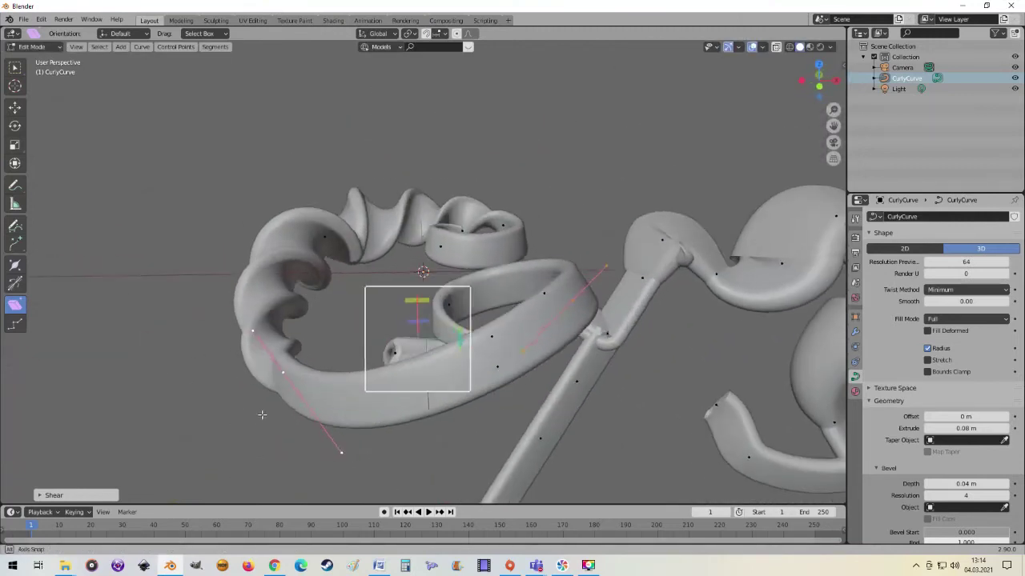
Step: Randomly displace a selected control point of the curly curve with the Randomize tool
{"action": "left_click", "coordinate": [19, 331]}
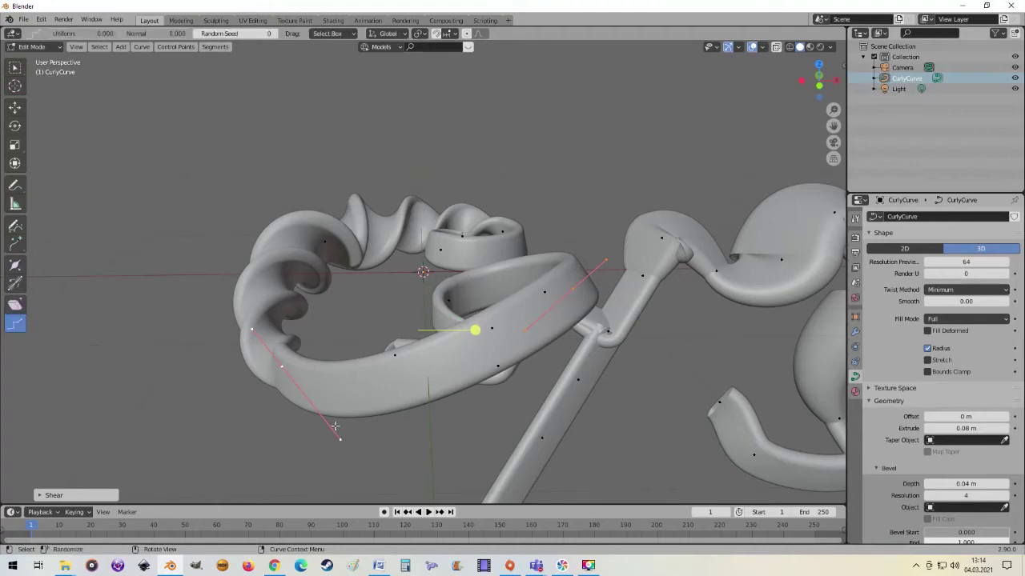
{"action": "middle_click_drag", "start_coordinate": [335, 427], "coordinate": [398, 436]}
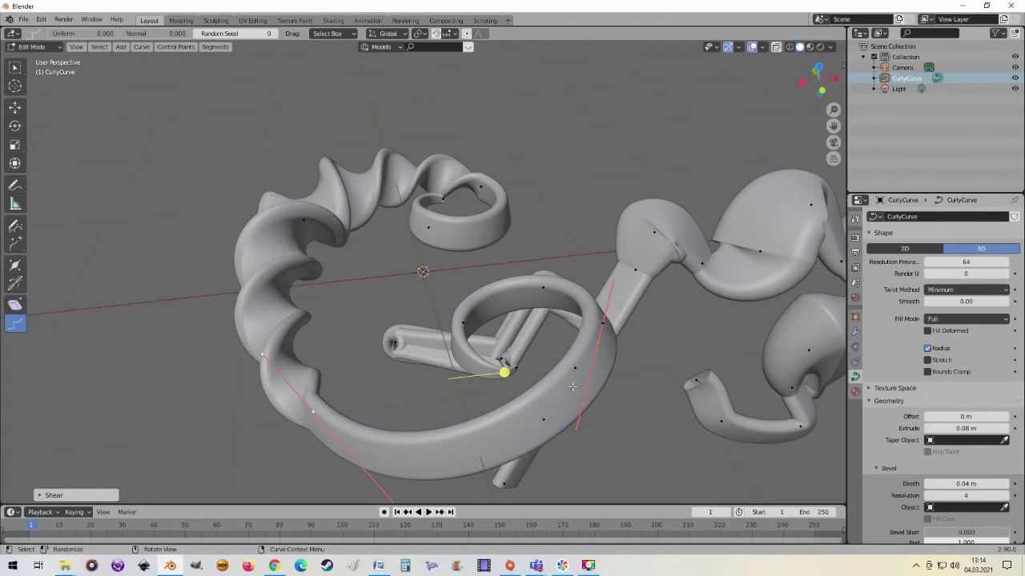
{"action": "middle_click_drag", "start_coordinate": [572, 387], "coordinate": [392, 390]}
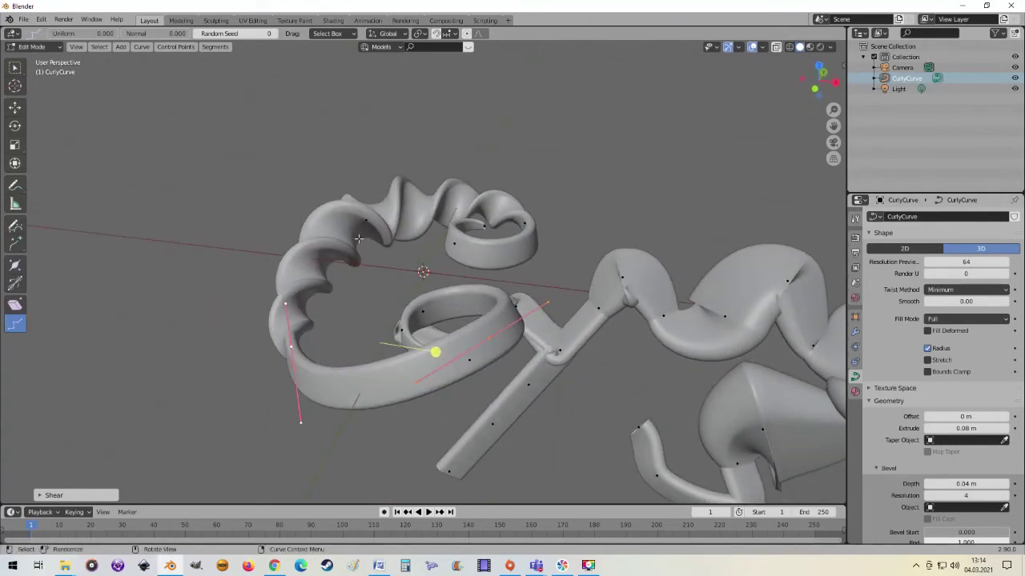
{"action": "left_click", "coordinate": [454, 243]}
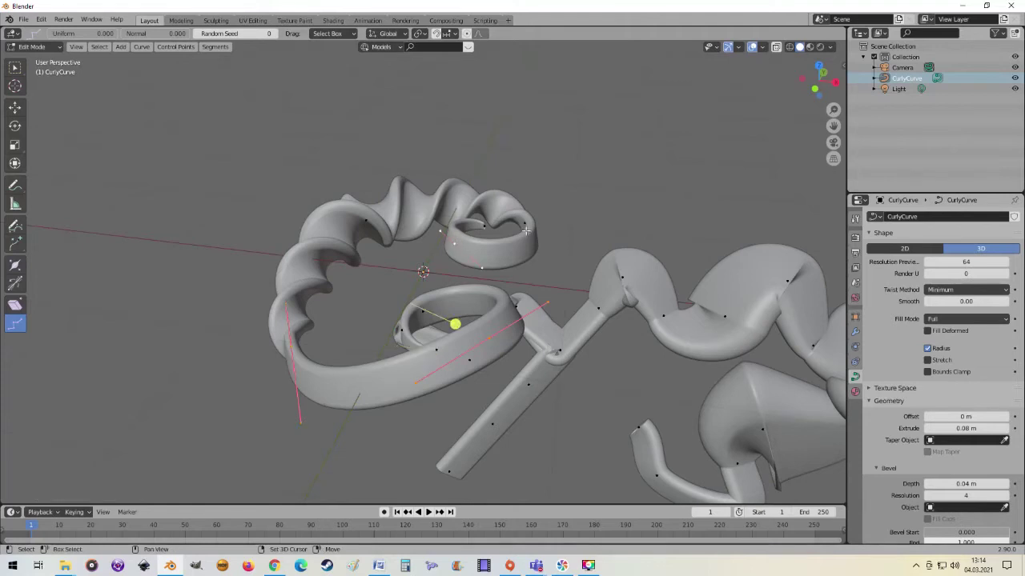
{"action": "scroll", "coordinate": [478, 280], "scroll_direction": "up", "scroll_amount": 1}
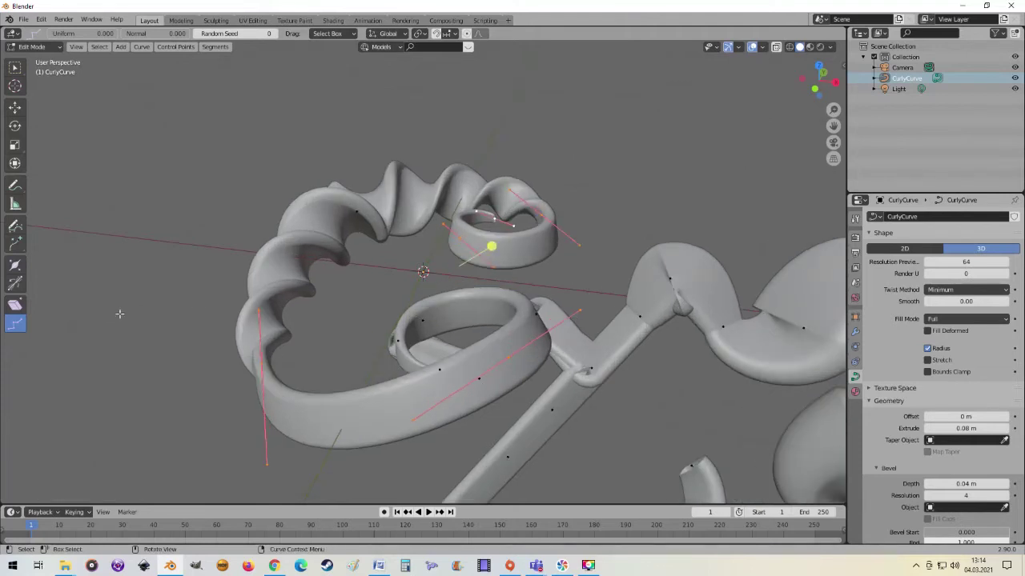
{"action": "key", "text": "shift+ctrl+alt+s"}
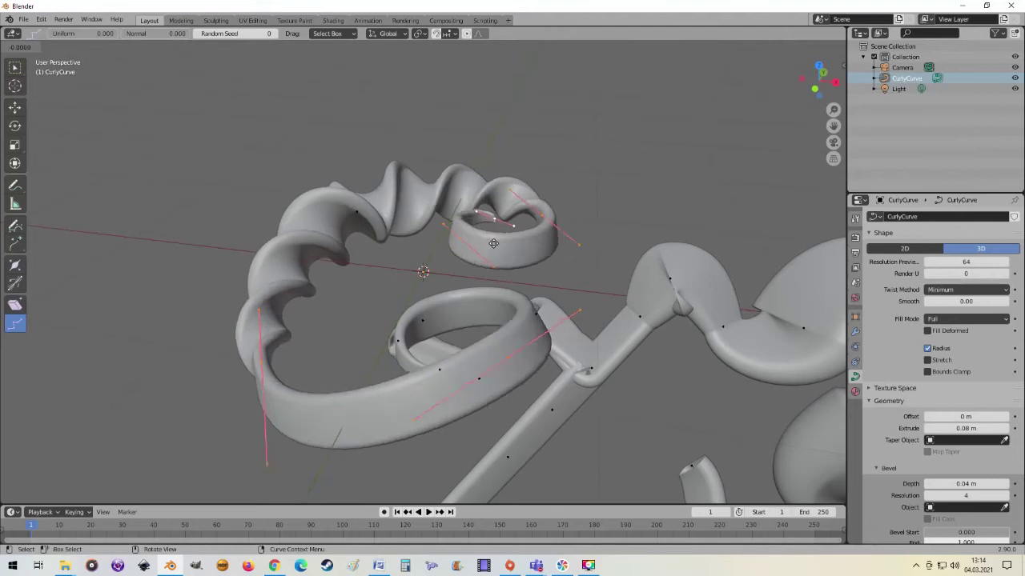
{"action": "left_click", "coordinate": [491, 242]}
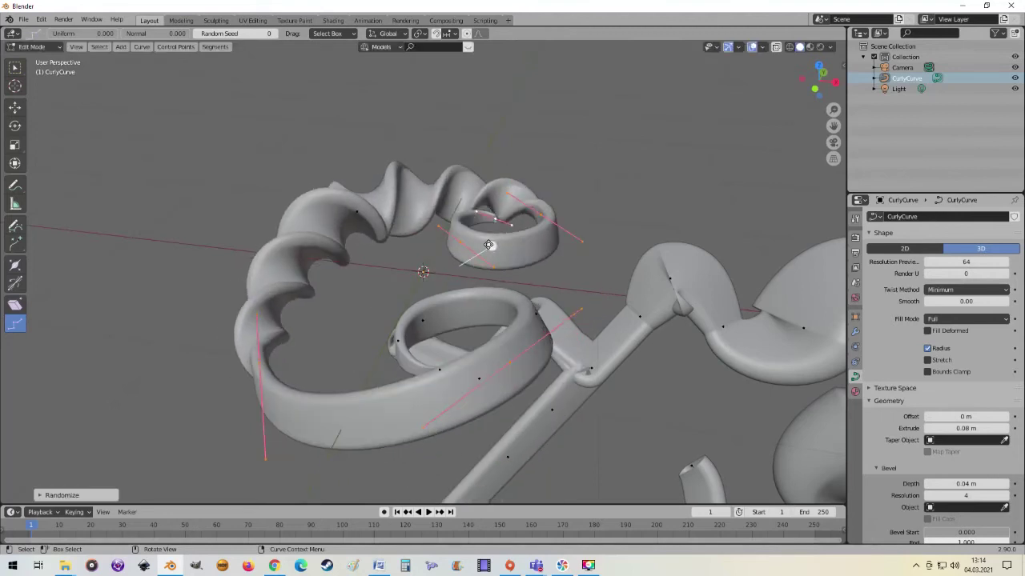
Step: Inspect the curly curve from steeper and flatter angles and return to Object Mode
{"action": "mouse_move", "coordinate": [485, 245]}
{"action": "middle_mouse_down"}
{"action": "mouse_move", "coordinate": [368, 286]}
{"action": "mouse_move", "coordinate": [459, 226]}
{"action": "mouse_move", "coordinate": [361, 260]}
{"action": "middle_mouse_up"}
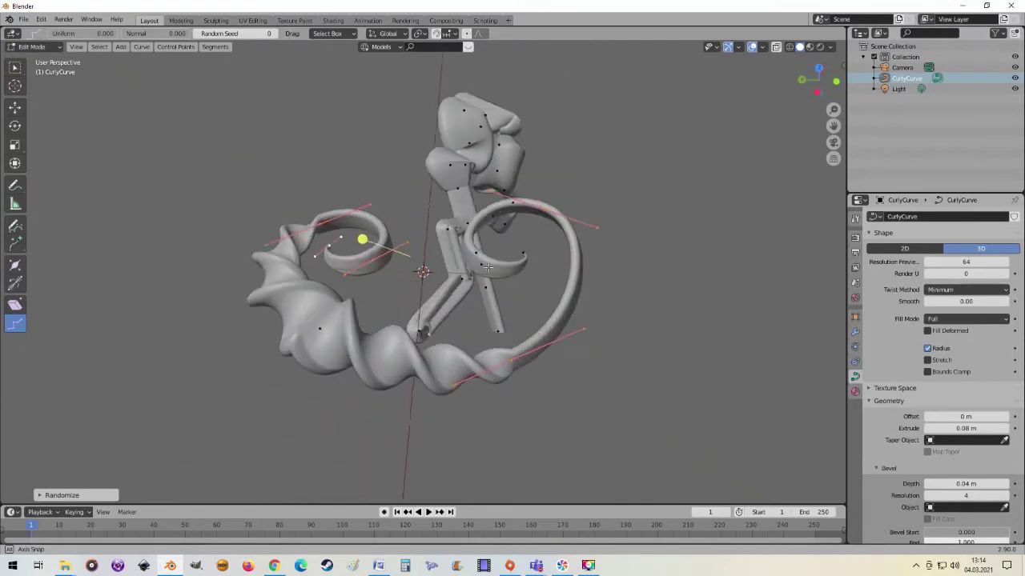
{"action": "scroll", "coordinate": [406, 278], "scroll_direction": "down", "scroll_amount": 3}
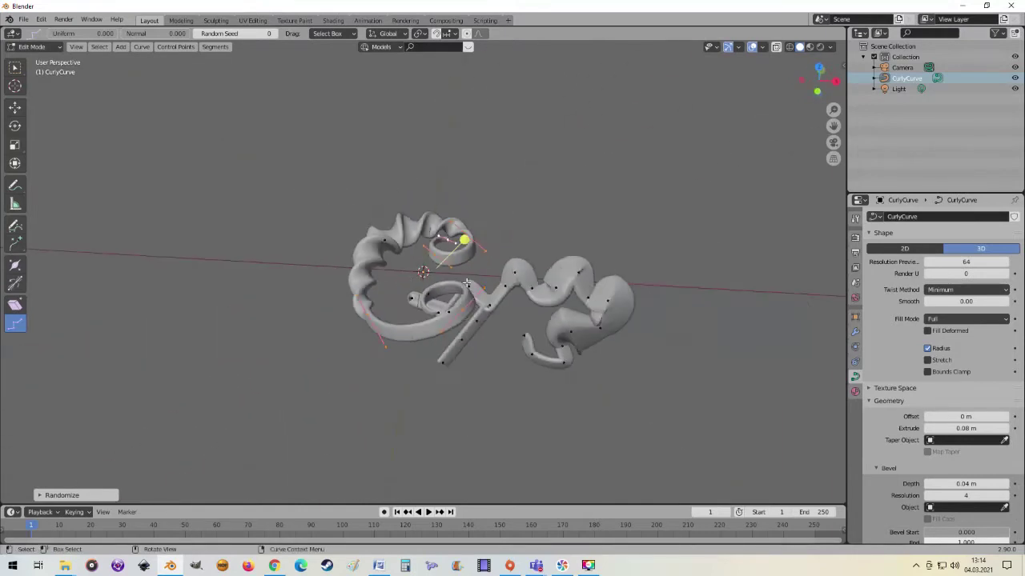
{"action": "scroll", "coordinate": [466, 282], "scroll_direction": "up", "scroll_amount": 2}
{"action": "mouse_move", "coordinate": [466, 282]}
{"action": "middle_mouse_down"}
{"action": "mouse_move", "coordinate": [427, 300]}
{"action": "mouse_move", "coordinate": [566, 261]}
{"action": "middle_mouse_up"}
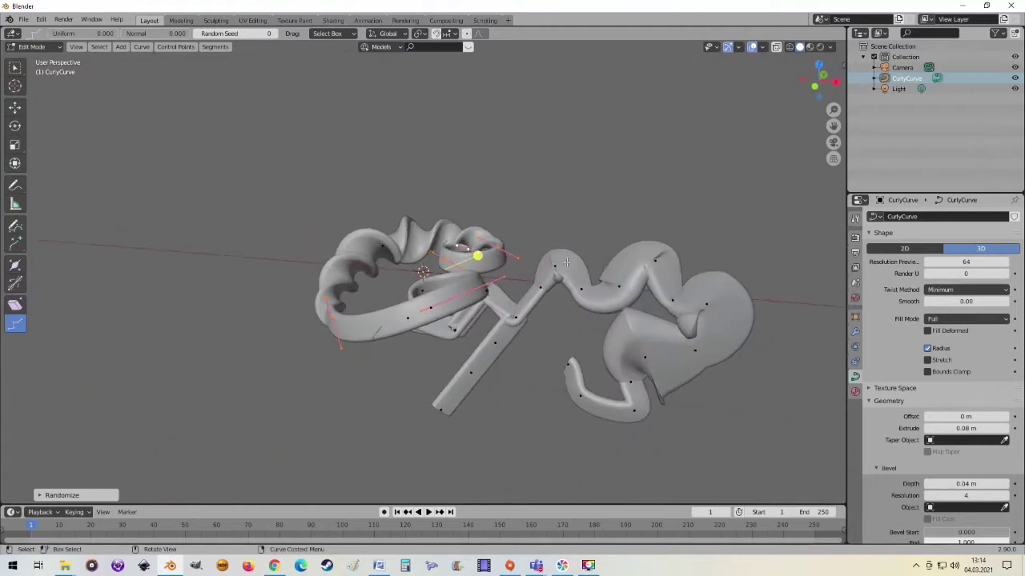
{"action": "middle_click_drag", "start_coordinate": [526, 319], "coordinate": [543, 361]}
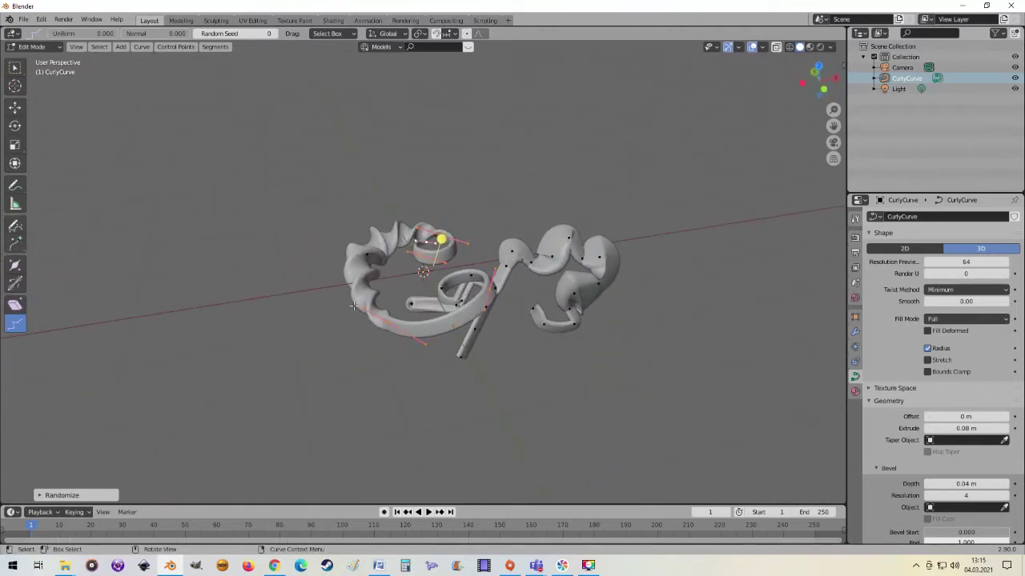
{"action": "key", "text": "Tab"}
{"action": "mouse_move", "coordinate": [550, 373]}
{"action": "middle_mouse_down"}
{"action": "mouse_move", "coordinate": [516, 372]}
{"action": "mouse_move", "coordinate": [561, 372]}
{"action": "middle_mouse_up"}
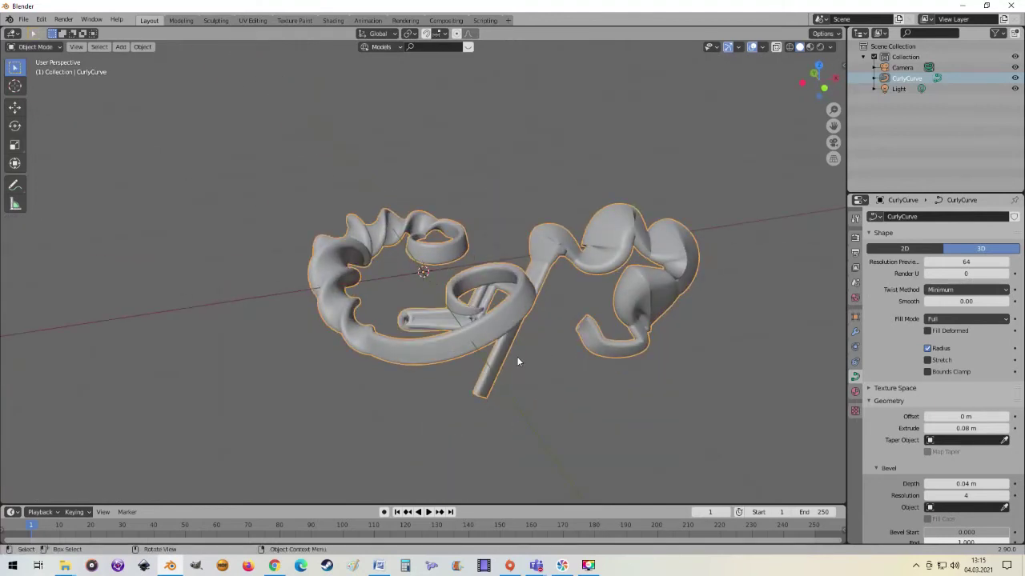
Step: Delete CurlyCurve, add a Torus Knot Plus curve, expand its parameters and view it from the top
{"action": "key", "text": "Delete"}
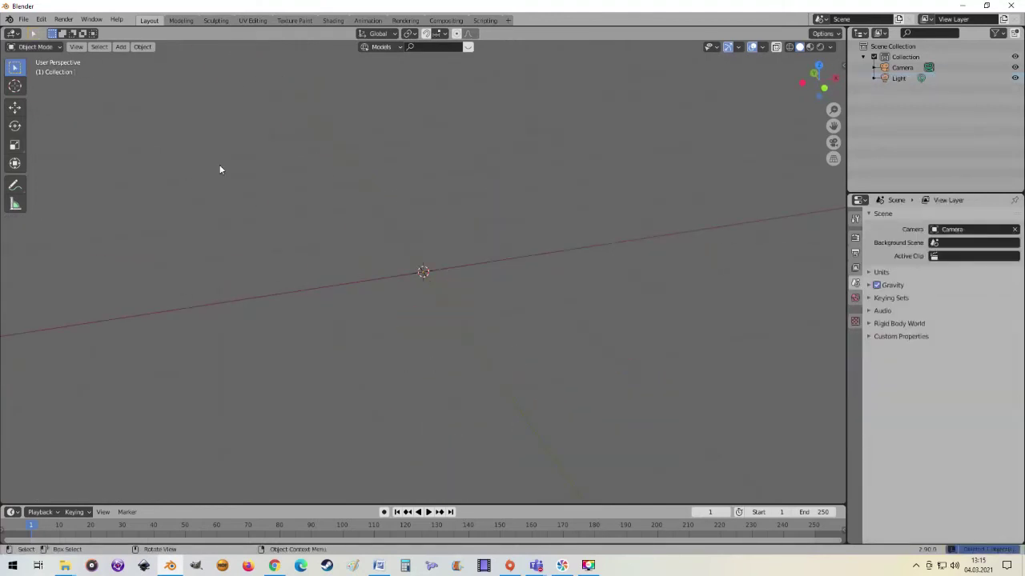
{"action": "left_click", "coordinate": [120, 46]}
{"action": "mouse_move", "coordinate": [136, 70]}
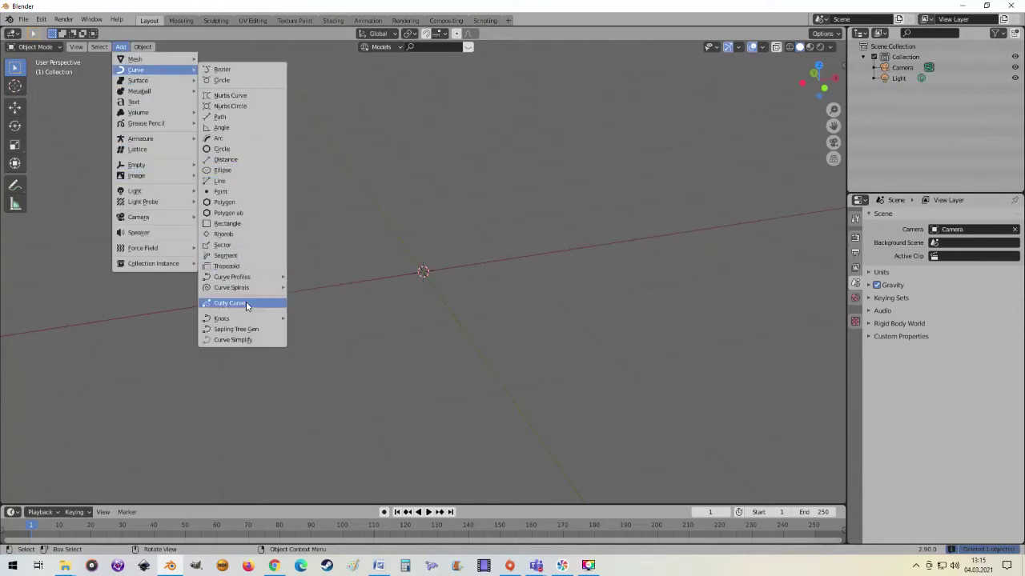
{"action": "mouse_move", "coordinate": [240, 318]}
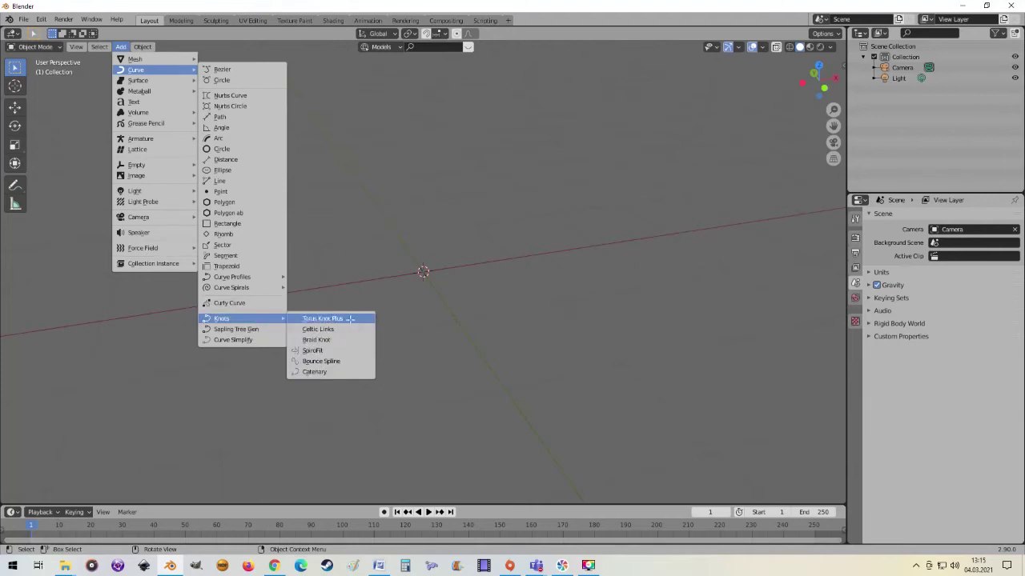
{"action": "left_click", "coordinate": [350, 320]}
{"action": "middle_click_drag", "start_coordinate": [476, 336], "coordinate": [451, 371]}
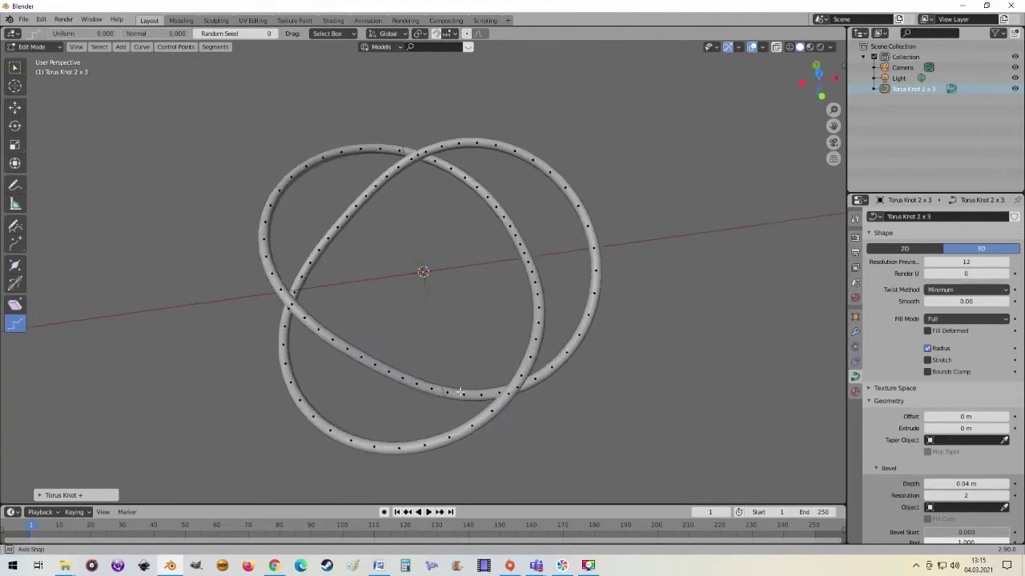
{"action": "left_click", "coordinate": [41, 496]}
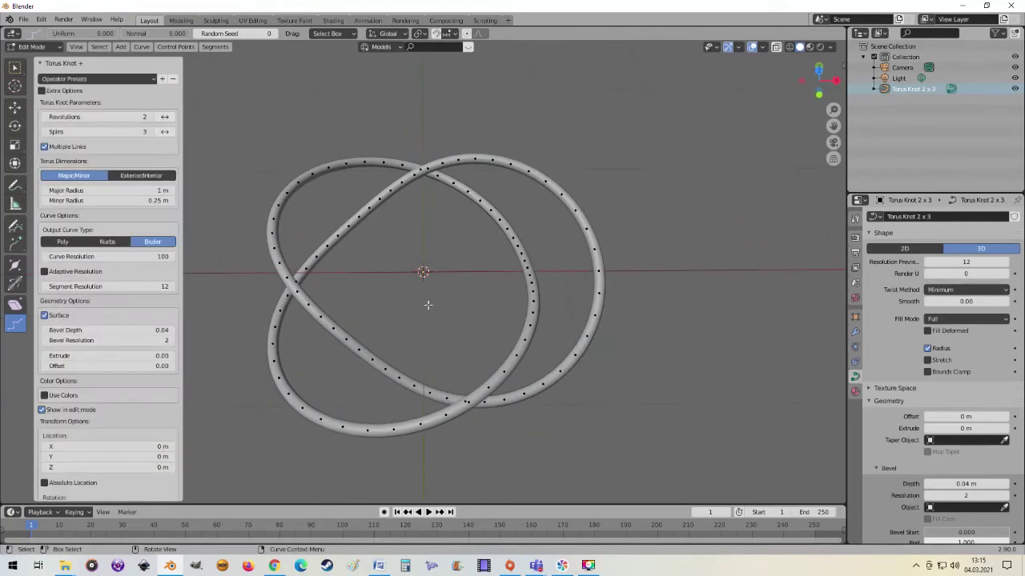
{"action": "middle_click_drag", "start_coordinate": [428, 305], "coordinate": [432, 323]}
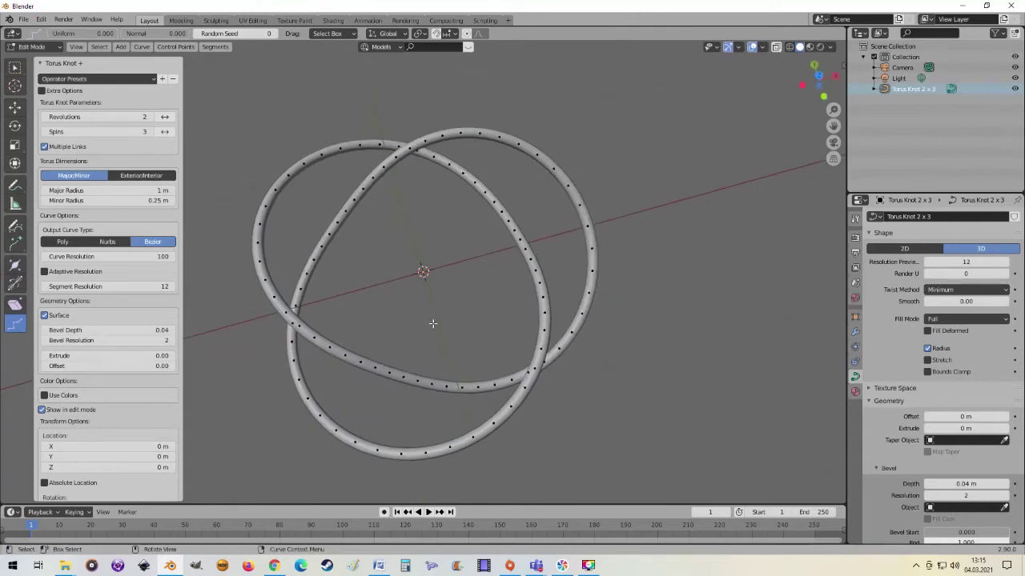
{"action": "key", "text": "KP_7"}
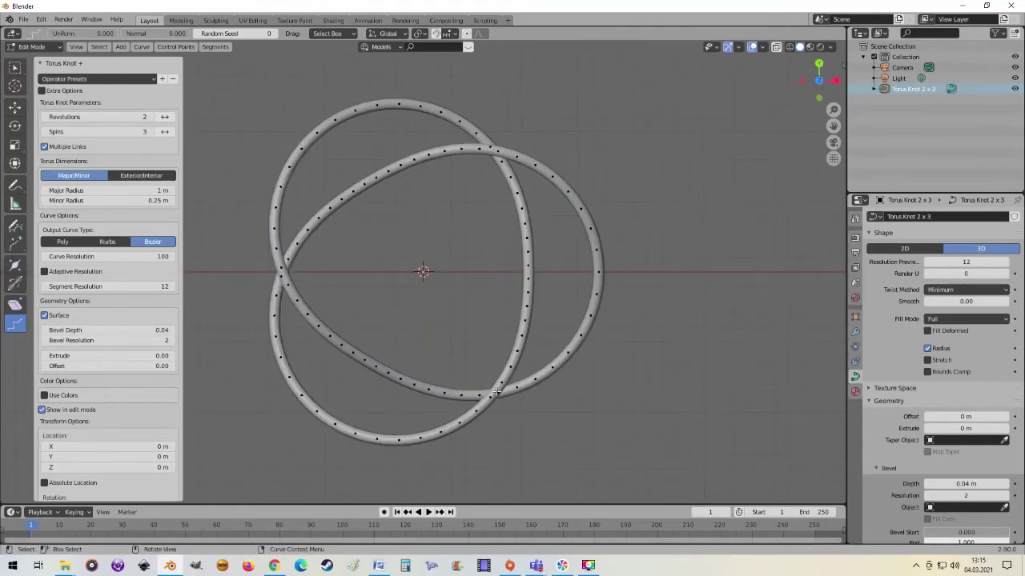
Step: Apply the 13X8 Wicker Globe preset, then the 7X6 preset, inspecting each
{"action": "left_click", "coordinate": [150, 79]}
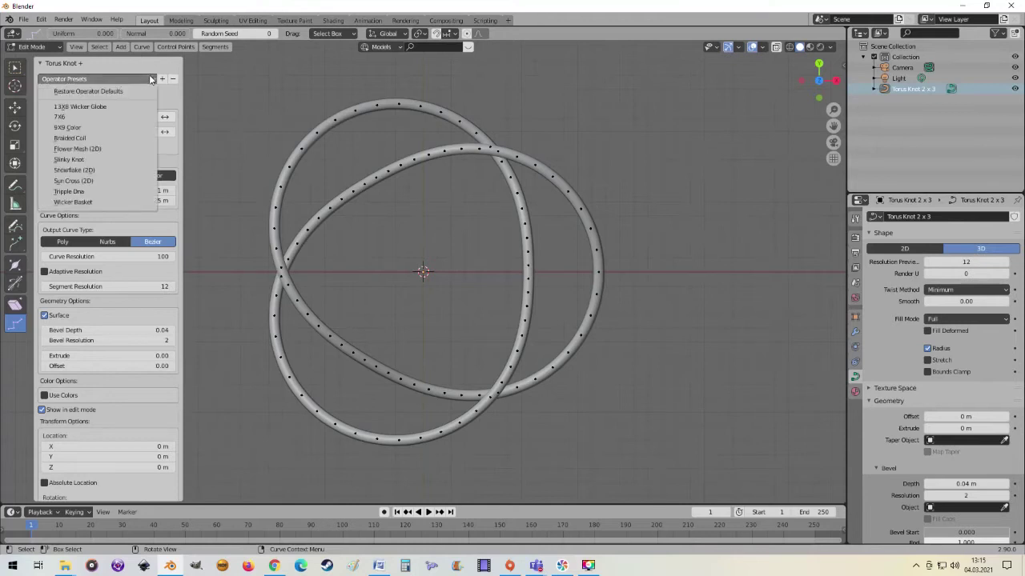
{"action": "left_click", "coordinate": [97, 107]}
{"action": "mouse_move", "coordinate": [550, 294]}
{"action": "middle_mouse_down"}
{"action": "mouse_move", "coordinate": [642, 317]}
{"action": "mouse_move", "coordinate": [587, 321]}
{"action": "middle_mouse_up"}
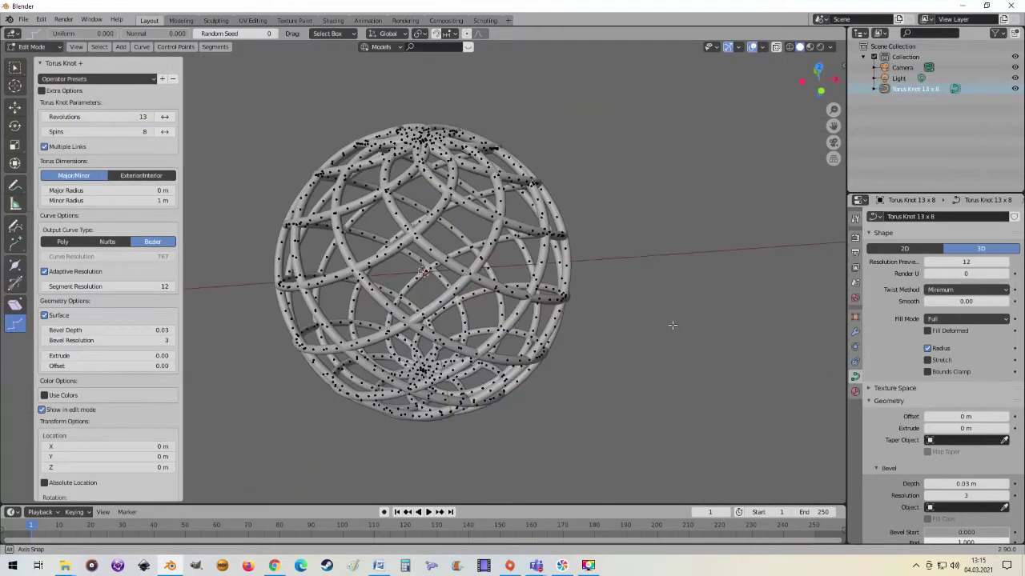
{"action": "scroll", "coordinate": [586, 321], "scroll_direction": "up", "scroll_amount": 1}
{"action": "scroll", "coordinate": [587, 321], "scroll_direction": "up", "scroll_amount": 2}
{"action": "scroll", "coordinate": [587, 321], "scroll_direction": "up", "scroll_amount": 2}
{"action": "scroll", "coordinate": [587, 321], "scroll_direction": "down", "scroll_amount": 3}
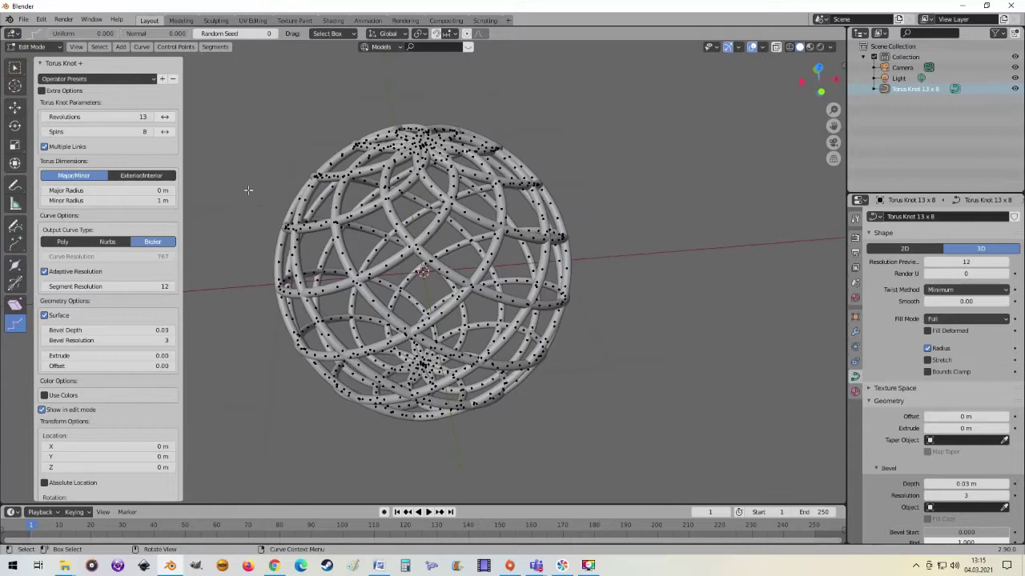
{"action": "left_click", "coordinate": [153, 79]}
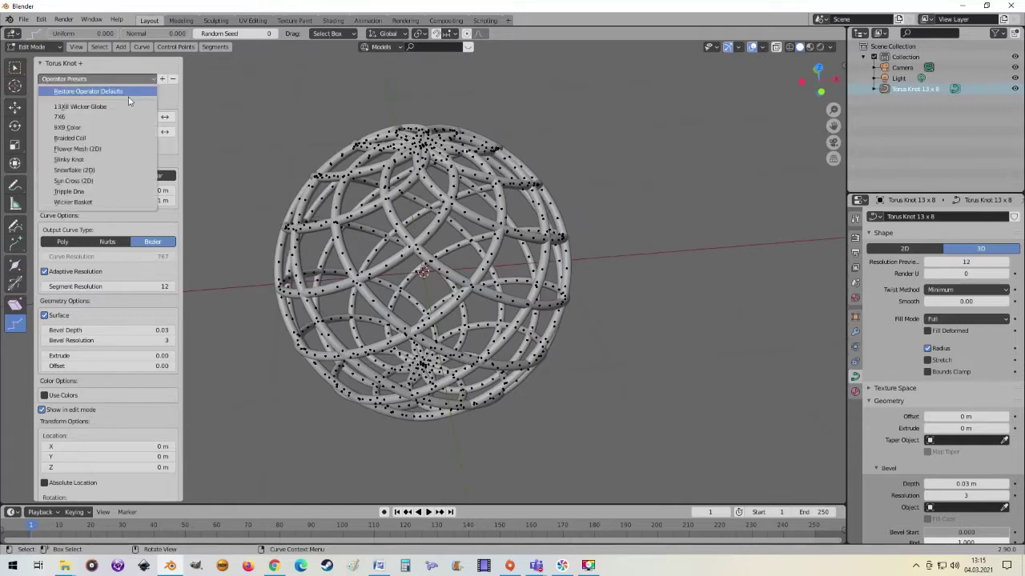
{"action": "left_click", "coordinate": [111, 116]}
{"action": "mouse_move", "coordinate": [481, 264]}
{"action": "middle_mouse_down"}
{"action": "mouse_move", "coordinate": [504, 254]}
{"action": "mouse_move", "coordinate": [521, 219]}
{"action": "middle_mouse_up"}
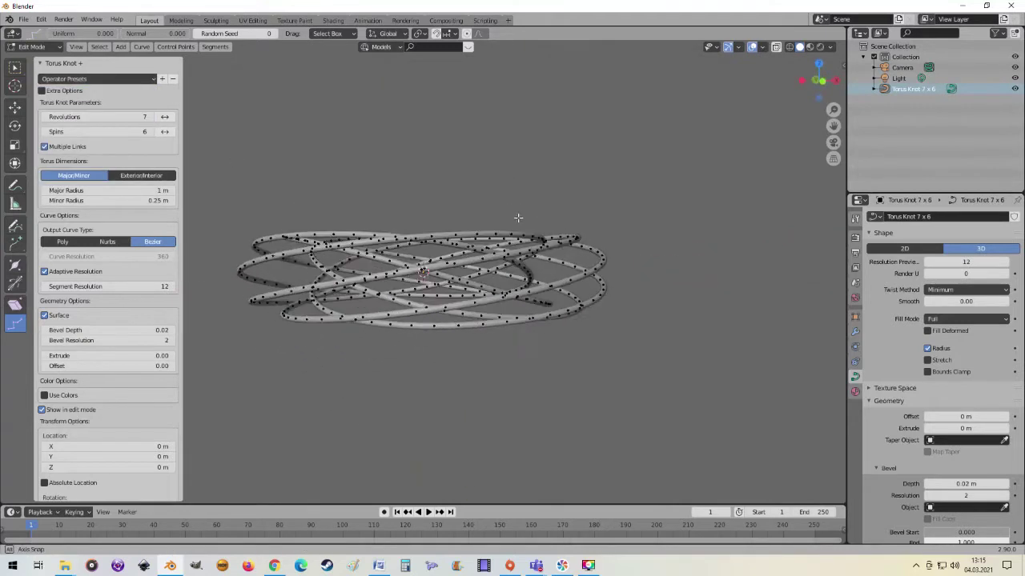
Step: Apply the 9X9 Color preset with a material preview, then the Braided Coil preset
{"action": "left_click", "coordinate": [150, 80]}
{"action": "left_click", "coordinate": [117, 127]}
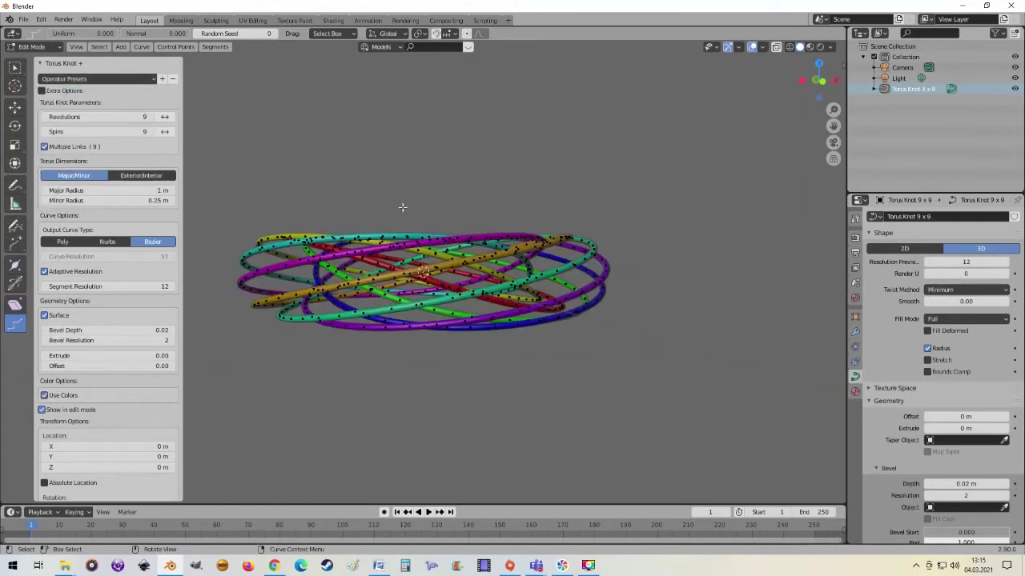
{"action": "mouse_move", "coordinate": [402, 207]}
{"action": "middle_mouse_down"}
{"action": "mouse_move", "coordinate": [571, 214]}
{"action": "mouse_move", "coordinate": [560, 265]}
{"action": "middle_mouse_up"}
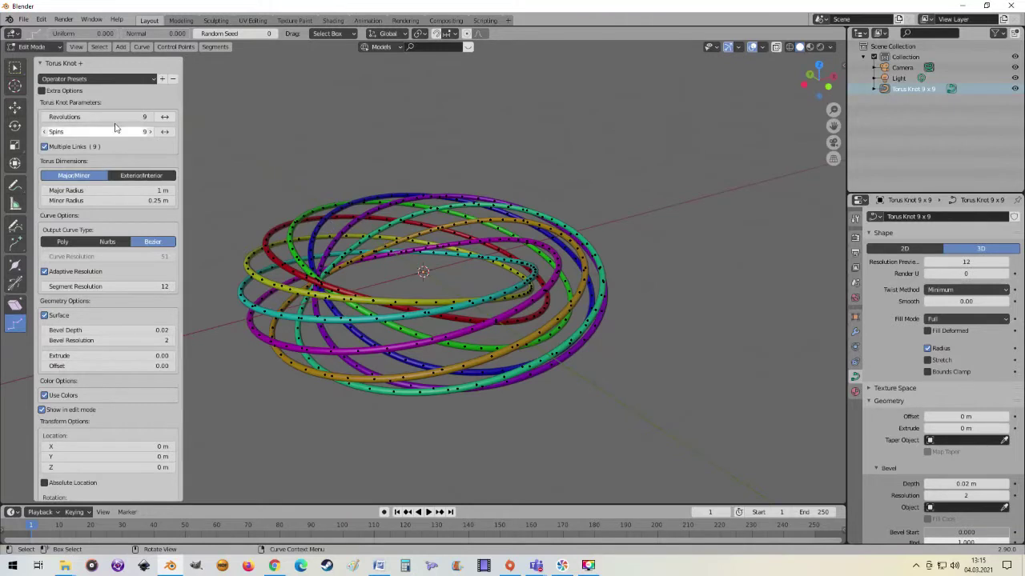
{"action": "left_click", "coordinate": [810, 47]}
{"action": "left_click", "coordinate": [798, 47]}
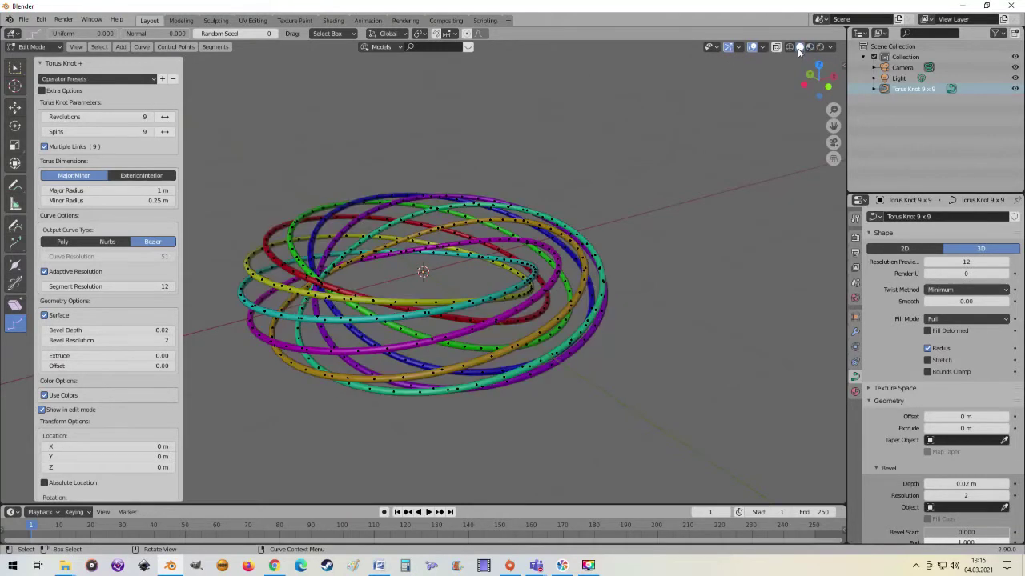
{"action": "left_click", "coordinate": [152, 79]}
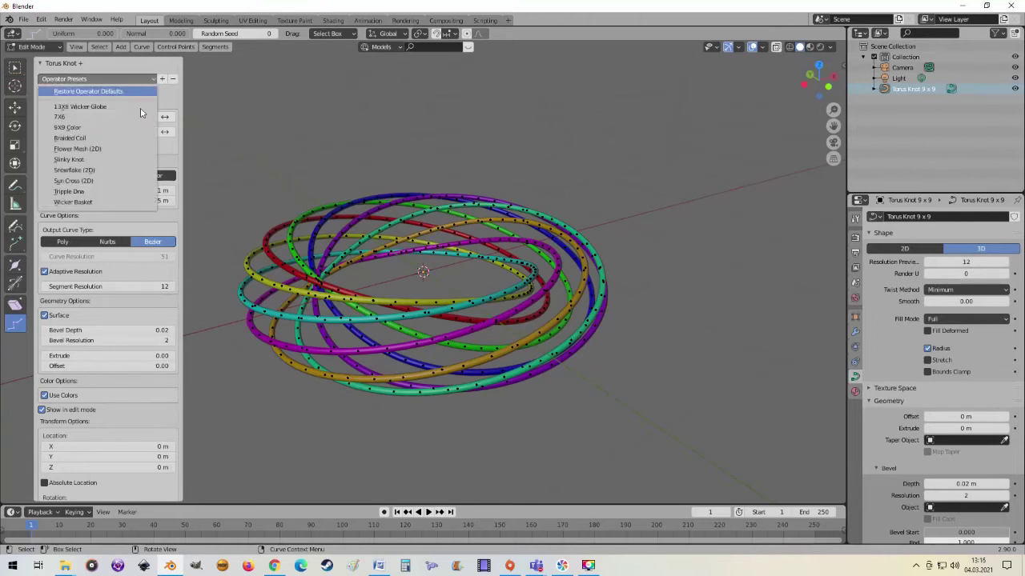
{"action": "left_click", "coordinate": [125, 139]}
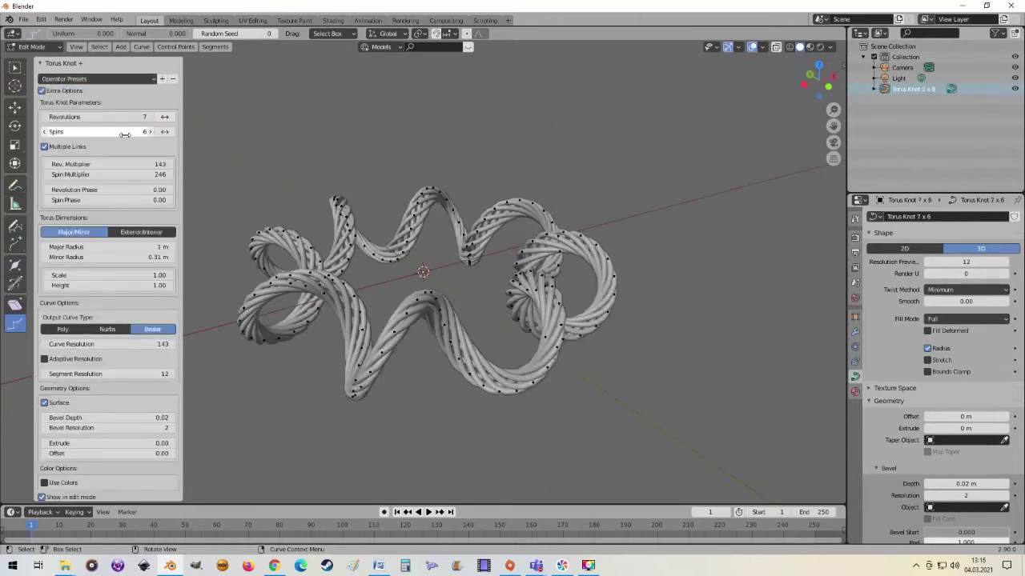
{"action": "mouse_move", "coordinate": [375, 206]}
{"action": "middle_mouse_down"}
{"action": "mouse_move", "coordinate": [456, 231]}
{"action": "mouse_move", "coordinate": [484, 214]}
{"action": "middle_mouse_up"}
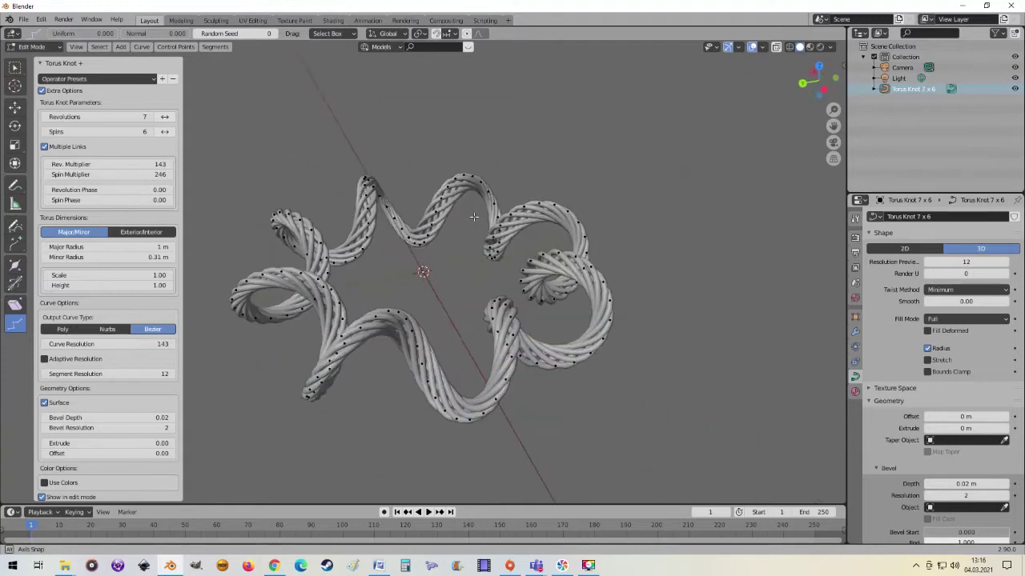
{"action": "middle_click_drag", "start_coordinate": [484, 213], "coordinate": [316, 174]}
Step: Try the Flower Mesh (2D), Slinky Knot and Snowflake (2D) presets in turn
{"action": "left_click", "coordinate": [145, 79]}
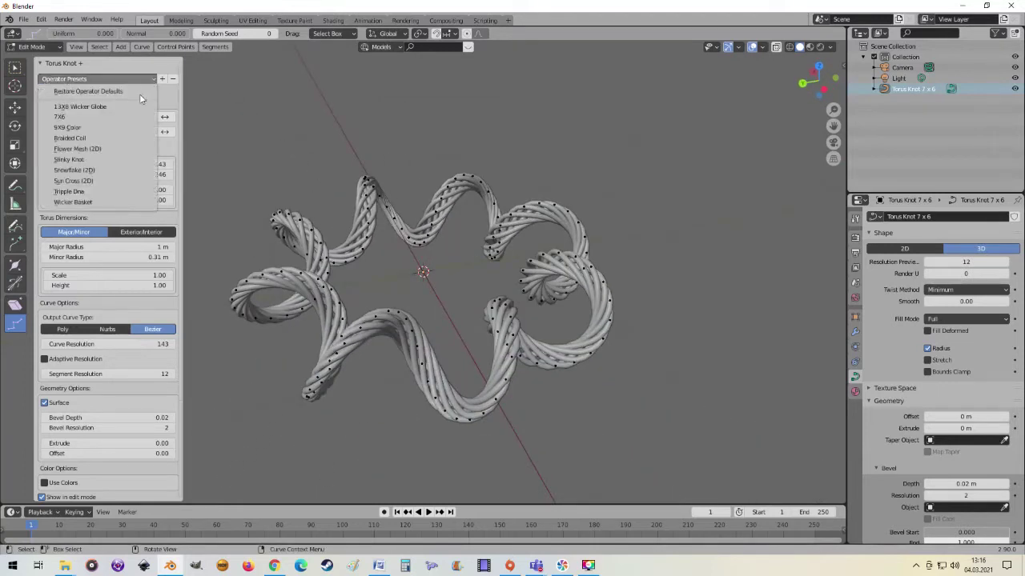
{"action": "left_click", "coordinate": [123, 149]}
{"action": "mouse_move", "coordinate": [489, 284]}
{"action": "middle_mouse_down"}
{"action": "mouse_move", "coordinate": [509, 196]}
{"action": "mouse_move", "coordinate": [529, 315]}
{"action": "mouse_move", "coordinate": [495, 312]}
{"action": "mouse_move", "coordinate": [549, 282]}
{"action": "middle_mouse_up"}
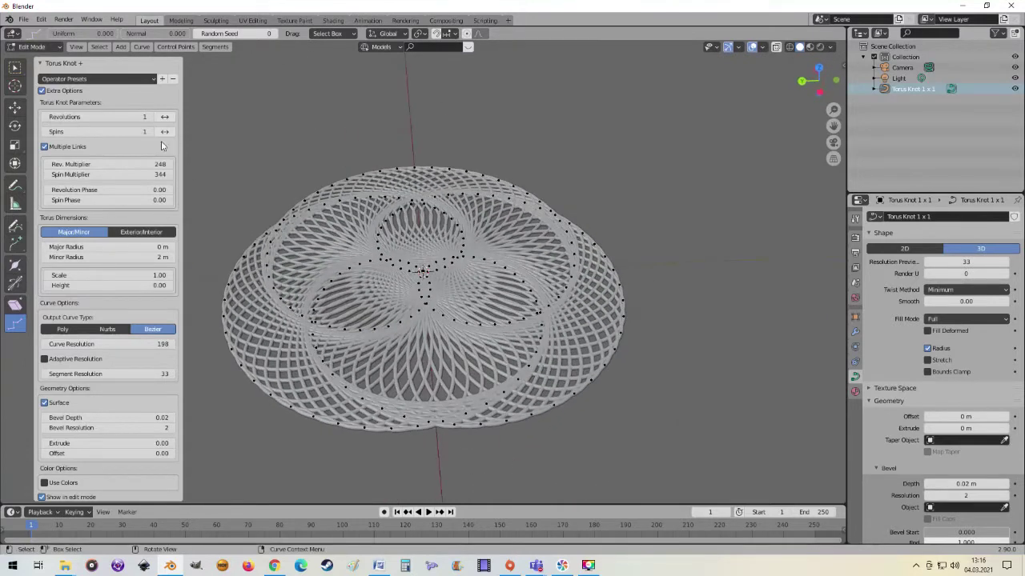
{"action": "left_click", "coordinate": [153, 79]}
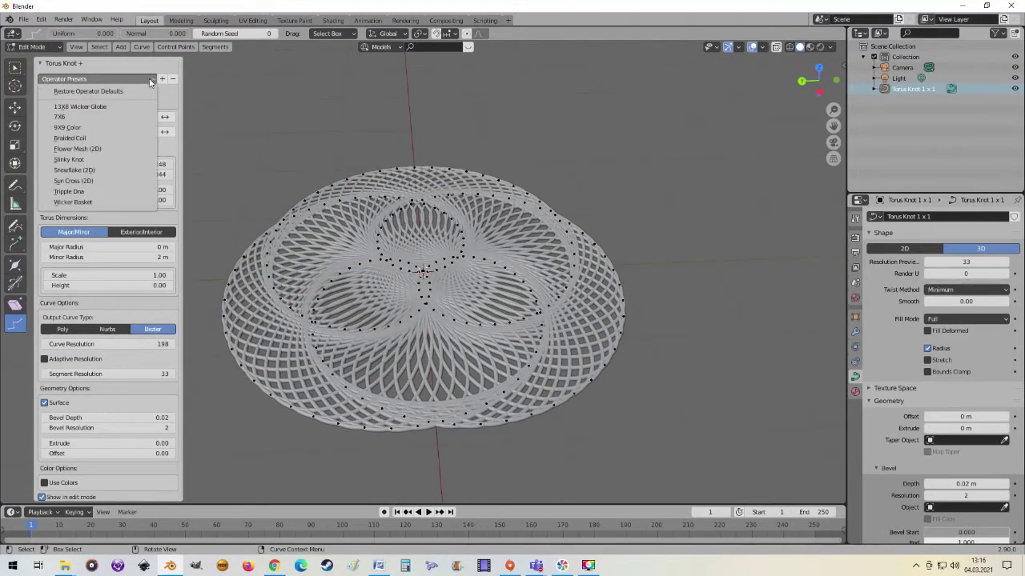
{"action": "left_click", "coordinate": [100, 160]}
{"action": "scroll", "coordinate": [404, 260], "scroll_direction": "up", "scroll_amount": 3}
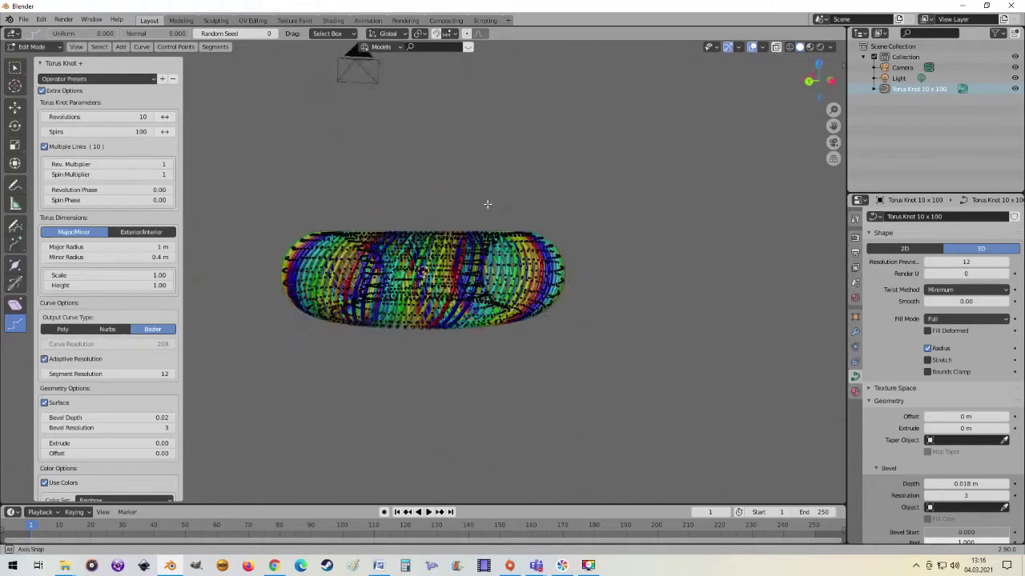
{"action": "mouse_move", "coordinate": [404, 260]}
{"action": "middle_mouse_down"}
{"action": "mouse_move", "coordinate": [461, 267]}
{"action": "mouse_move", "coordinate": [207, 222]}
{"action": "middle_mouse_up"}
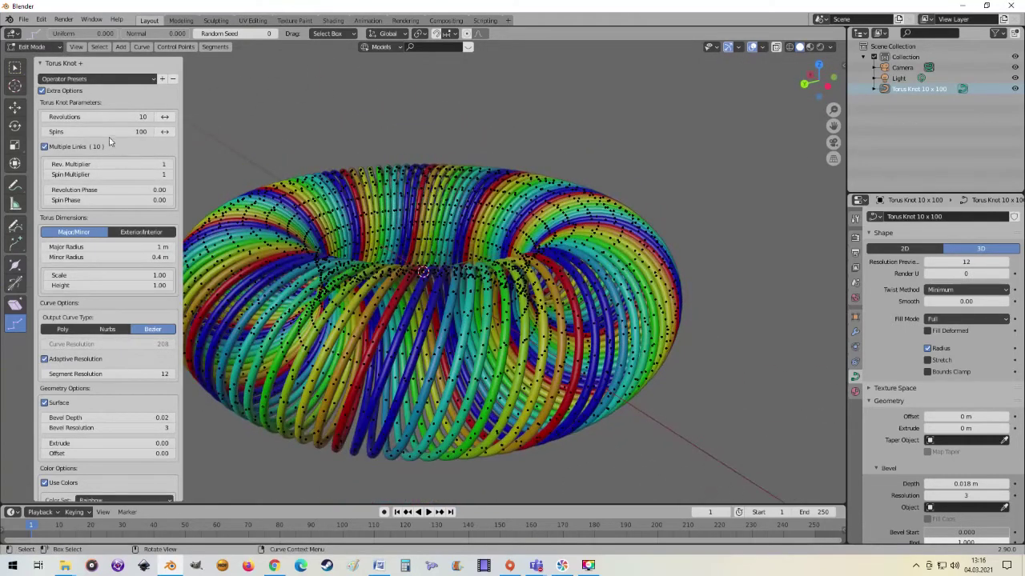
{"action": "left_click", "coordinate": [155, 81]}
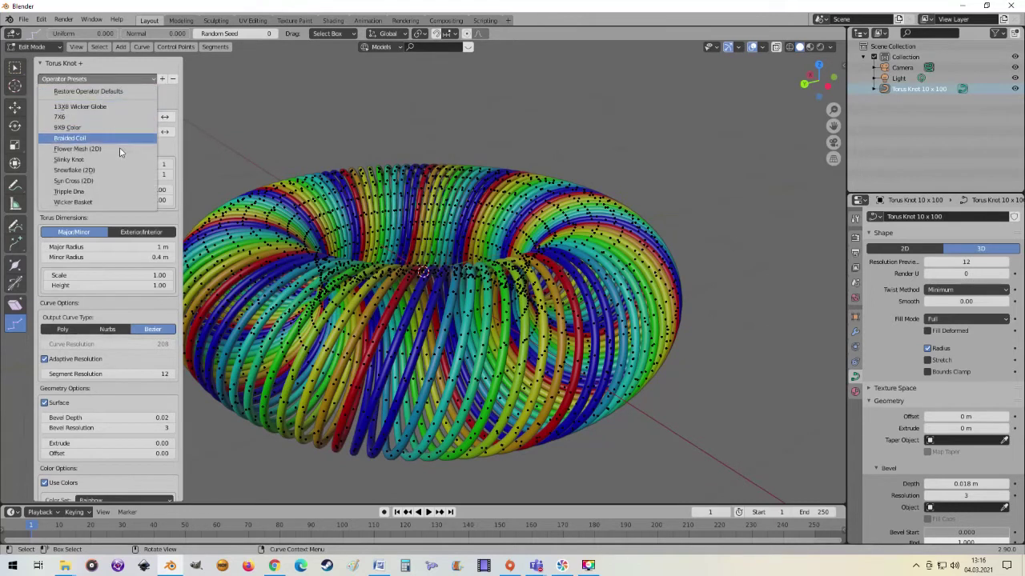
{"action": "left_click", "coordinate": [81, 174]}
{"action": "mouse_move", "coordinate": [464, 336]}
{"action": "middle_mouse_down", "text": "alt"}
{"action": "mouse_move", "coordinate": [473, 404]}
{"action": "mouse_move", "coordinate": [475, 353]}
{"action": "mouse_move", "coordinate": [507, 373]}
{"action": "middle_mouse_up", "text": "alt"}
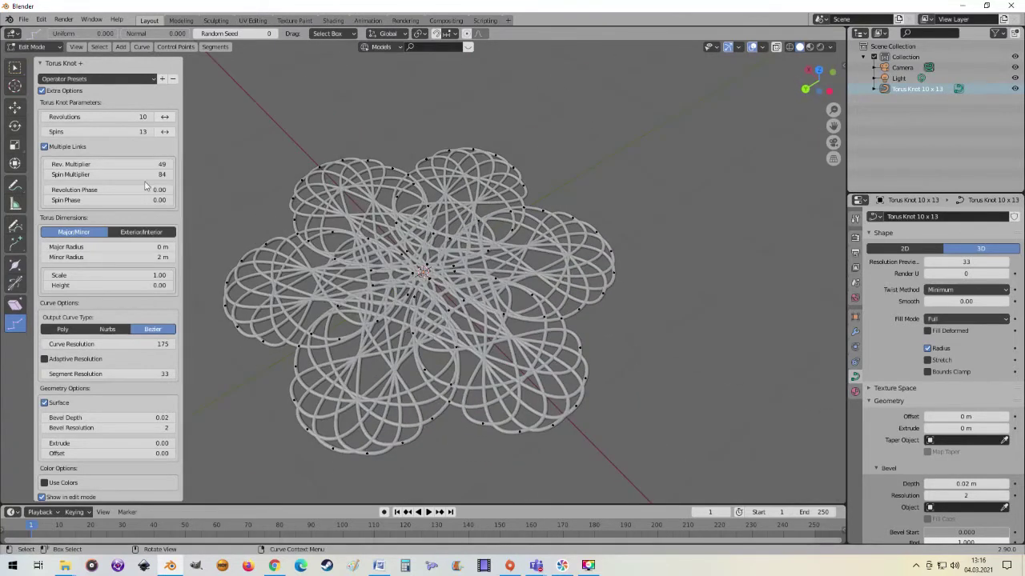
Step: Apply the Sun Cross (2D) preset and view the resulting ring from the side
{"action": "left_click", "coordinate": [120, 79]}
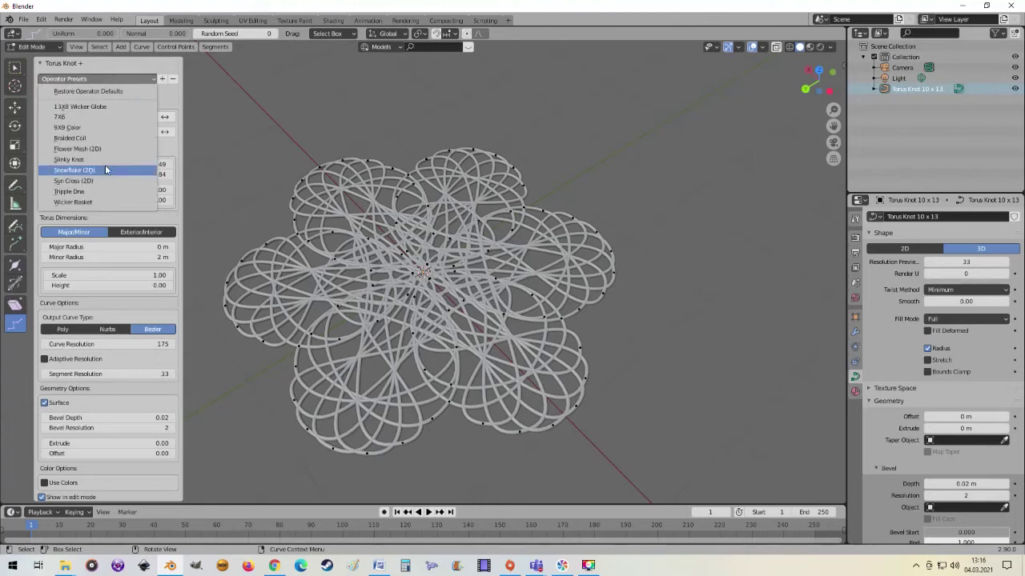
{"action": "left_click", "coordinate": [90, 183]}
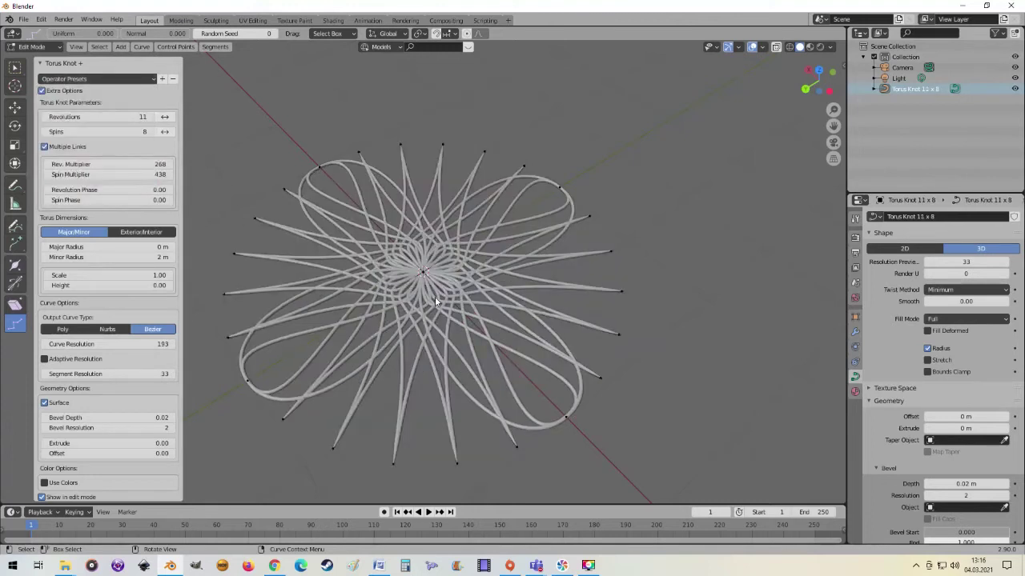
{"action": "left_click", "coordinate": [145, 81]}
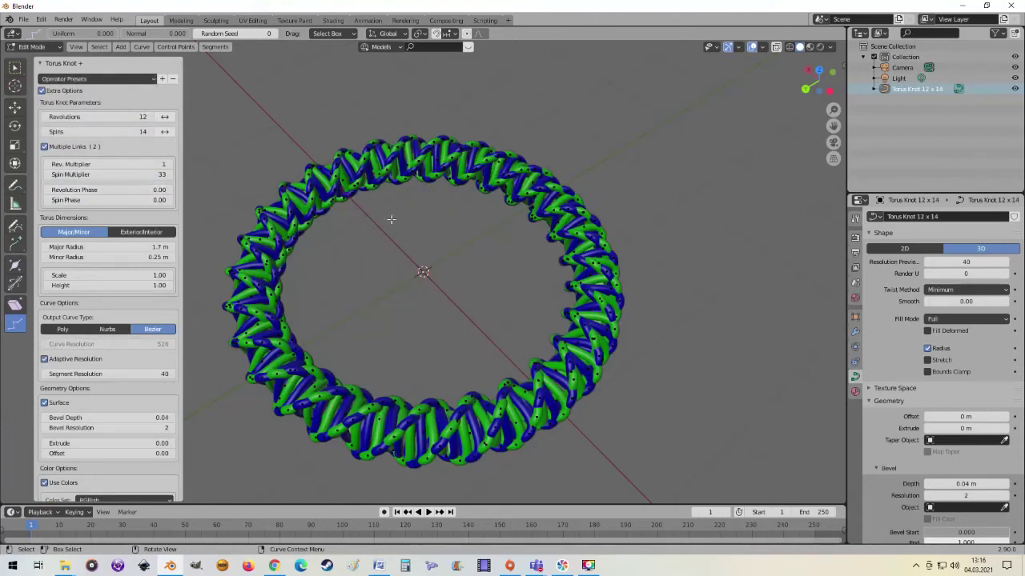
{"action": "mouse_move", "coordinate": [392, 249]}
{"action": "middle_mouse_down"}
{"action": "mouse_move", "coordinate": [413, 192]}
{"action": "mouse_move", "coordinate": [463, 178]}
{"action": "mouse_move", "coordinate": [427, 257]}
{"action": "mouse_move", "coordinate": [432, 216]}
{"action": "middle_mouse_up"}
{"action": "scroll", "coordinate": [464, 178], "scroll_direction": "up", "scroll_amount": 6}
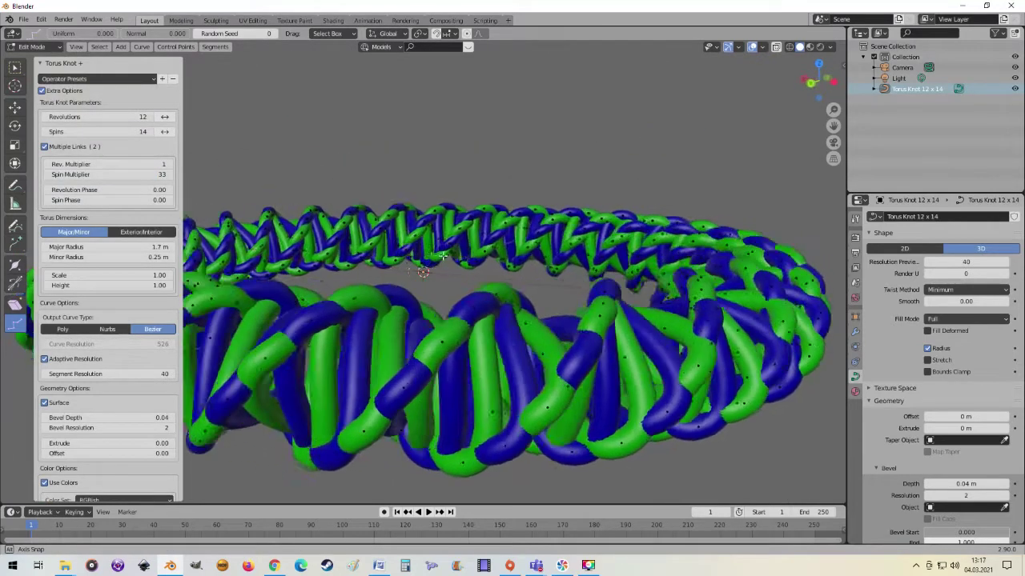
{"action": "left_click", "coordinate": [147, 79]}
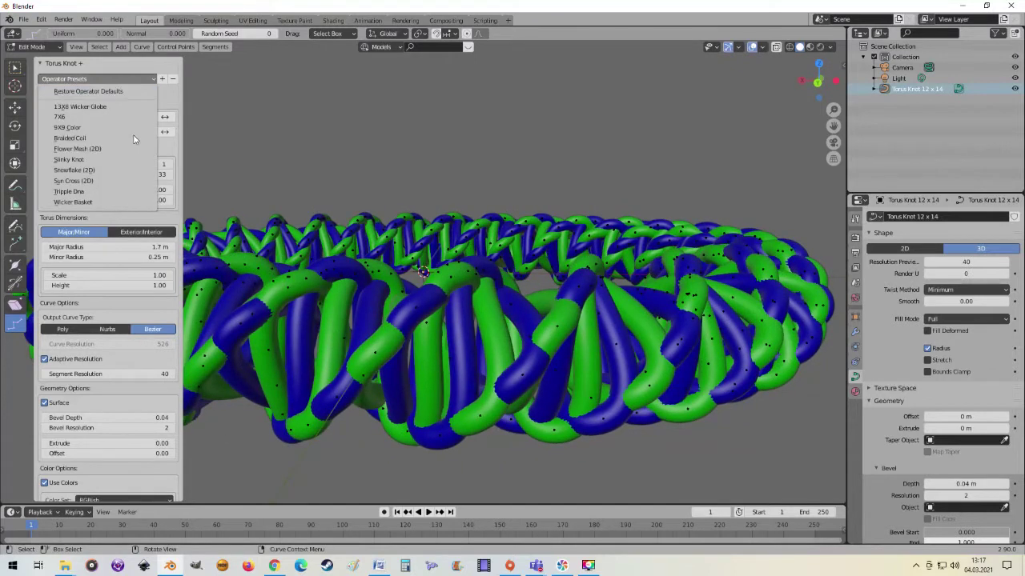
Step: Apply the Wicker Basket preset and inspect the basket from several sides
{"action": "left_click", "coordinate": [114, 202]}
{"action": "scroll", "coordinate": [424, 272], "scroll_direction": "down", "scroll_amount": 4}
{"action": "middle_click_drag", "start_coordinate": [424, 272], "coordinate": [420, 330]}
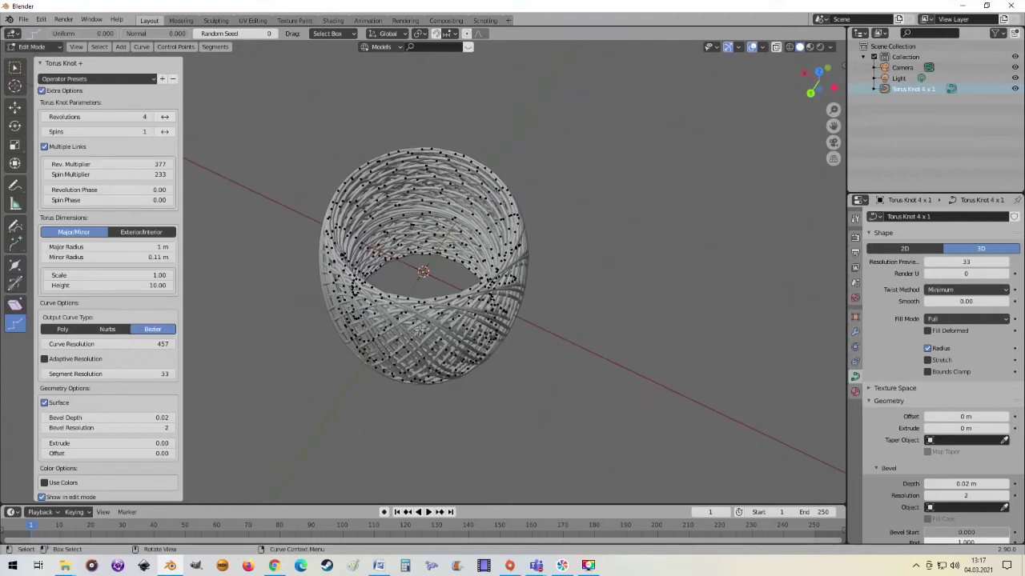
{"action": "scroll", "coordinate": [420, 216], "scroll_direction": "up", "scroll_amount": 3}
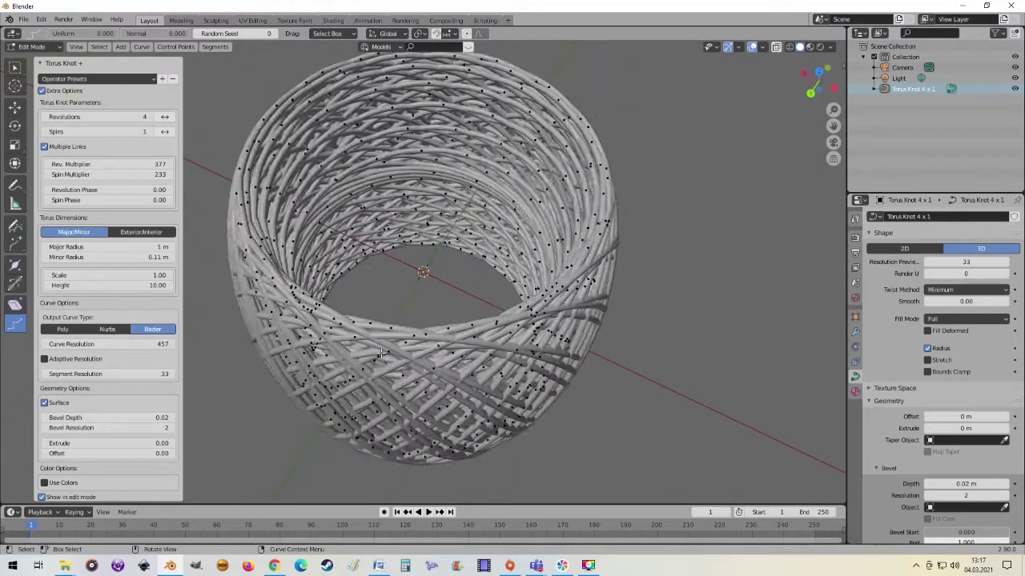
{"action": "scroll", "coordinate": [419, 216], "scroll_direction": "up", "scroll_amount": 2}
{"action": "middle_click_drag", "start_coordinate": [420, 217], "coordinate": [418, 344]}
{"action": "scroll", "coordinate": [415, 307], "scroll_direction": "down", "scroll_amount": 4}
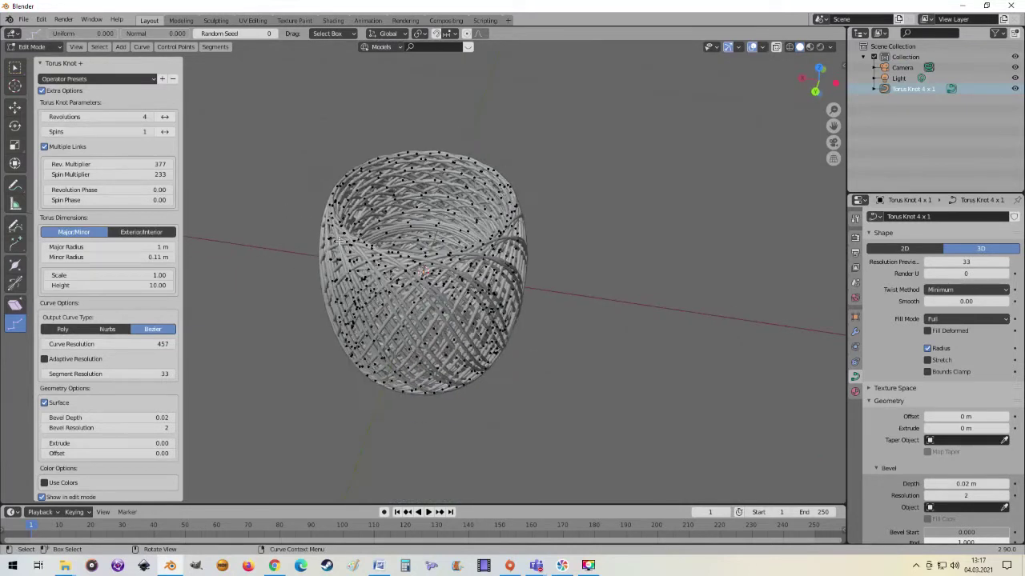
{"action": "middle_click_drag", "start_coordinate": [277, 210], "coordinate": [253, 196]}
{"action": "scroll", "coordinate": [251, 195], "scroll_direction": "up", "scroll_amount": 2}
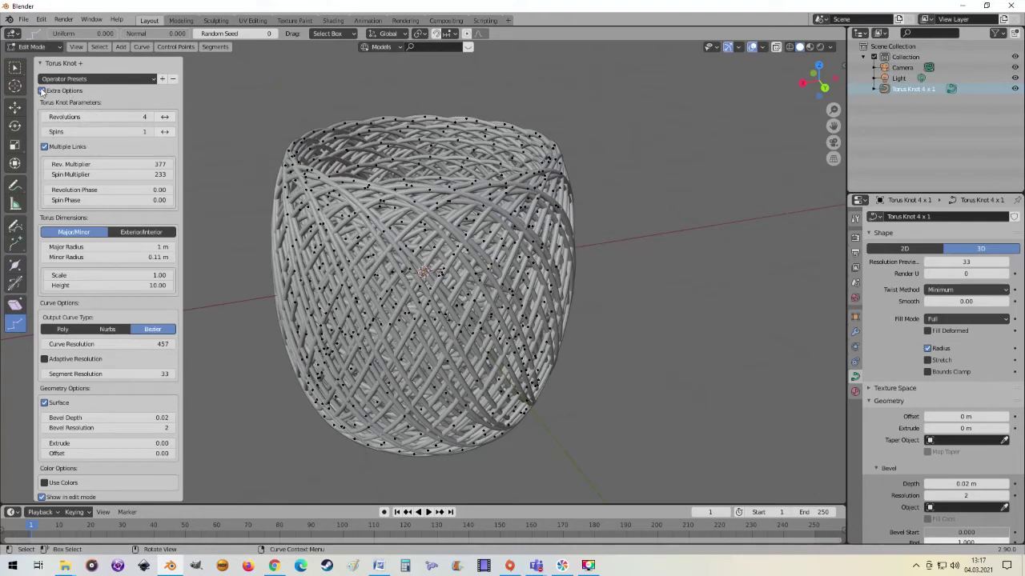
Step: Toggle the extra multiplier and phase settings to compare rings and weave, leaving them on
{"action": "left_click", "coordinate": [41, 90]}
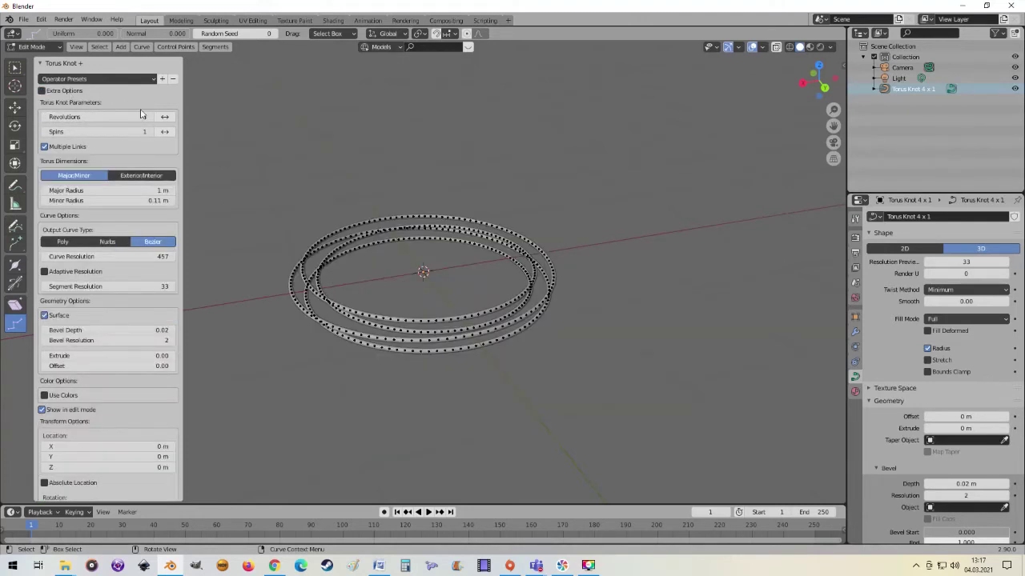
{"action": "mouse_move", "coordinate": [539, 223]}
{"action": "middle_mouse_down"}
{"action": "mouse_move", "coordinate": [558, 216]}
{"action": "mouse_move", "coordinate": [231, 175]}
{"action": "middle_mouse_up"}
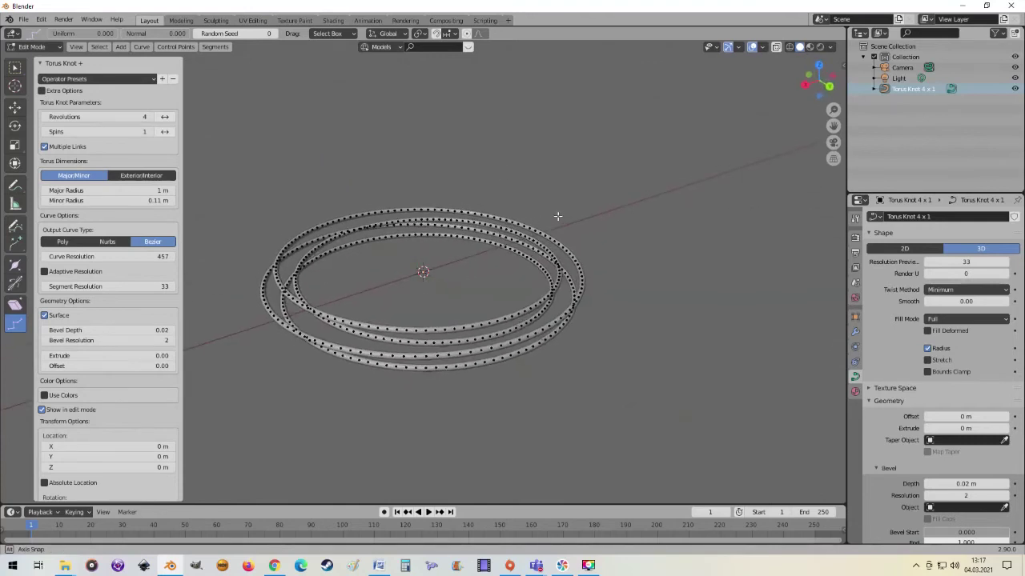
{"action": "left_click", "coordinate": [41, 91]}
{"action": "left_click", "coordinate": [42, 91]}
{"action": "left_click", "coordinate": [42, 91]}
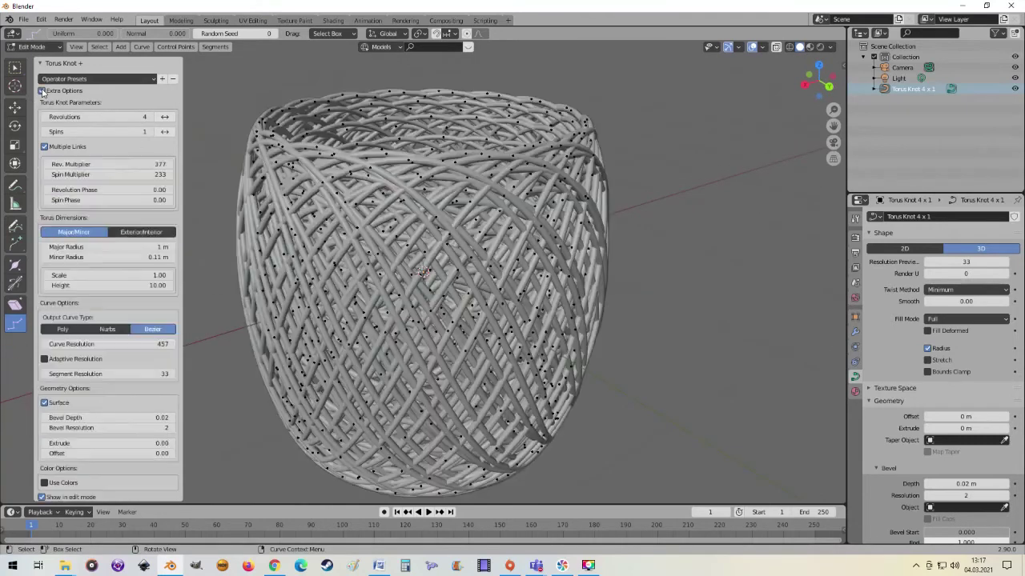
{"action": "left_click", "coordinate": [42, 91]}
{"action": "left_click", "coordinate": [41, 91]}
{"action": "left_click", "coordinate": [42, 91]}
{"action": "left_click", "coordinate": [42, 91]}
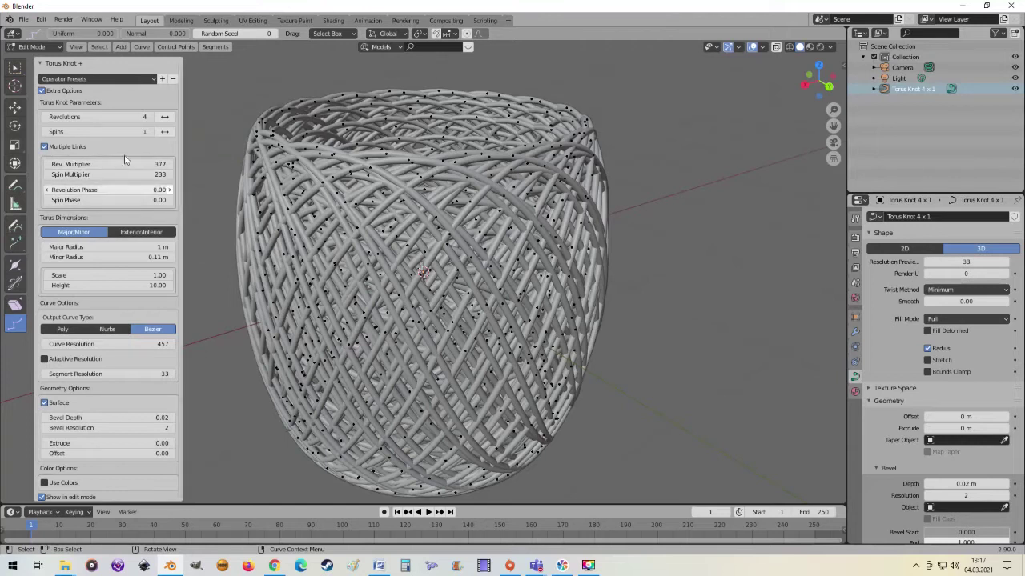
Step: Change the revolution count and raise Spins to 5
{"action": "mouse_move", "coordinate": [94, 117]}
{"action": "left_mouse_down"}
{"action": "mouse_move", "coordinate": [76, 117]}
{"action": "mouse_move", "coordinate": [157, 117]}
{"action": "mouse_move", "coordinate": [137, 117]}
{"action": "left_mouse_up"}
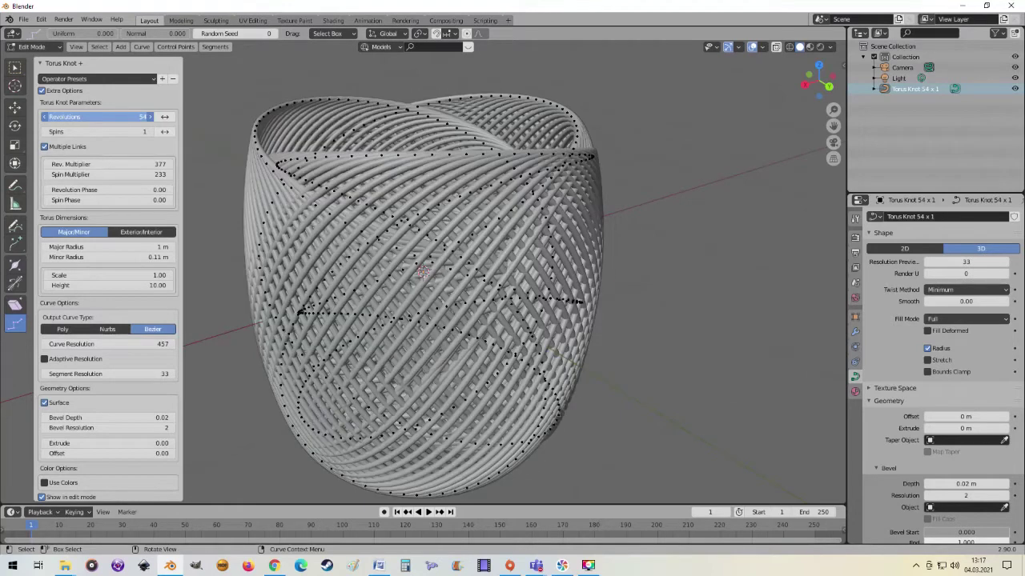
{"action": "middle_click_drag", "start_coordinate": [481, 223], "coordinate": [506, 205]}
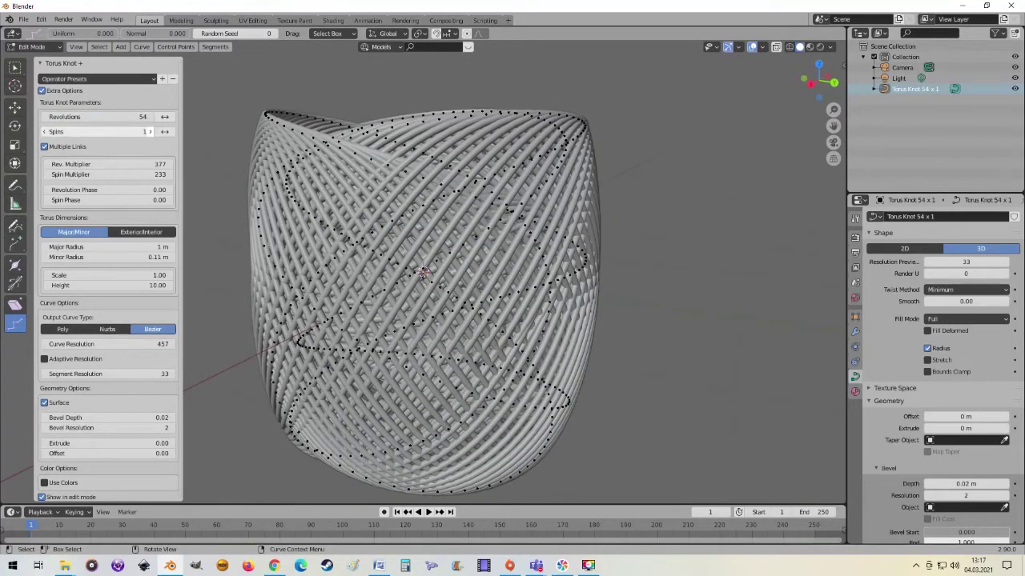
{"action": "left_click", "coordinate": [150, 132]}
{"action": "left_click", "coordinate": [150, 132]}
{"action": "left_click", "coordinate": [151, 133]}
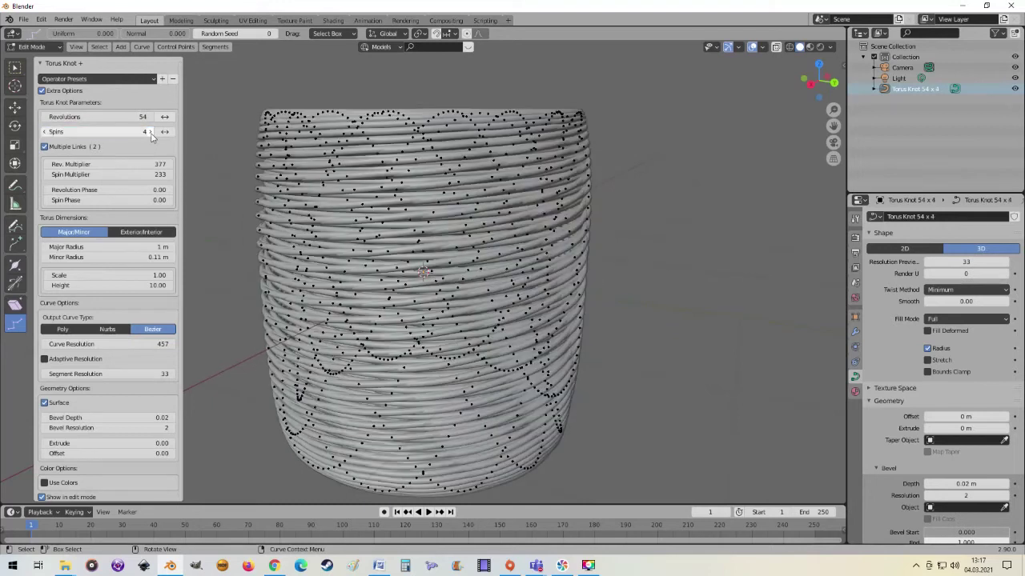
{"action": "left_click", "coordinate": [150, 132]}
{"action": "middle_click_drag", "start_coordinate": [456, 208], "coordinate": [488, 212]}
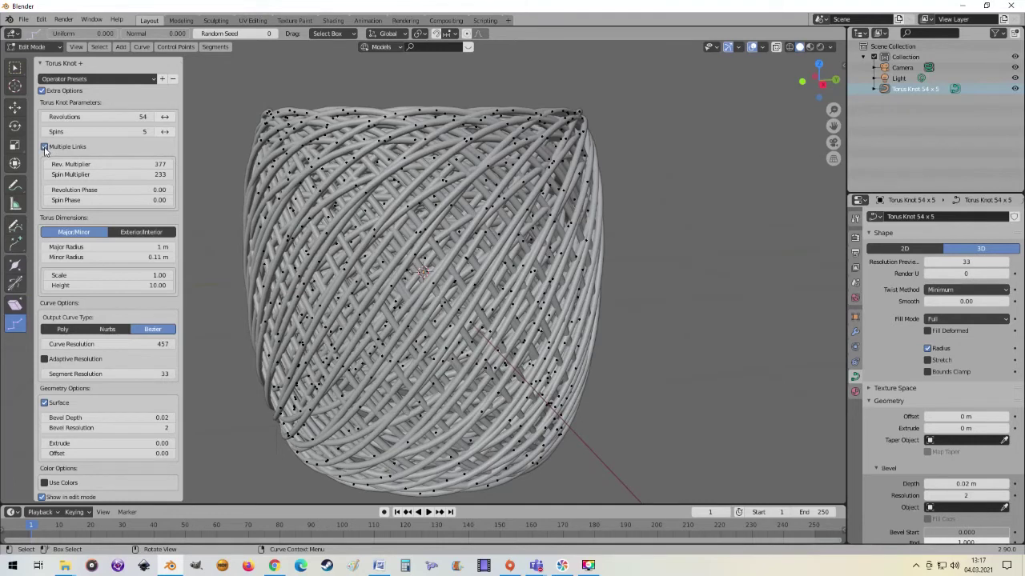
Step: Set the revolution multiplier to 379 and return to Object Mode
{"action": "mouse_move", "coordinate": [80, 164]}
{"action": "left_mouse_down"}
{"action": "mouse_move", "coordinate": [104, 164]}
{"action": "mouse_move", "coordinate": [92, 164]}
{"action": "left_mouse_up"}
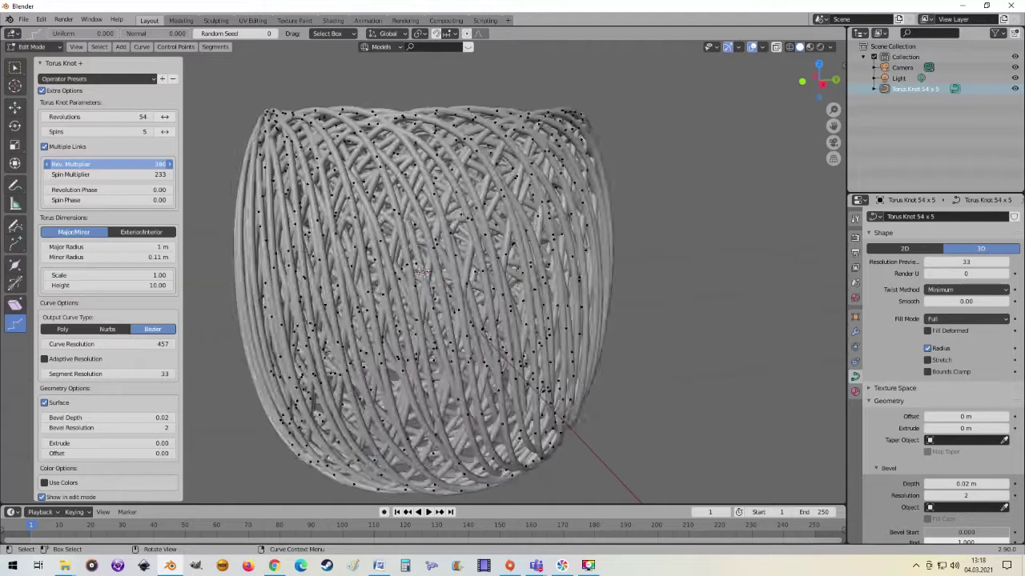
{"action": "left_click_drag", "start_coordinate": [93, 164], "coordinate": [90, 164]}
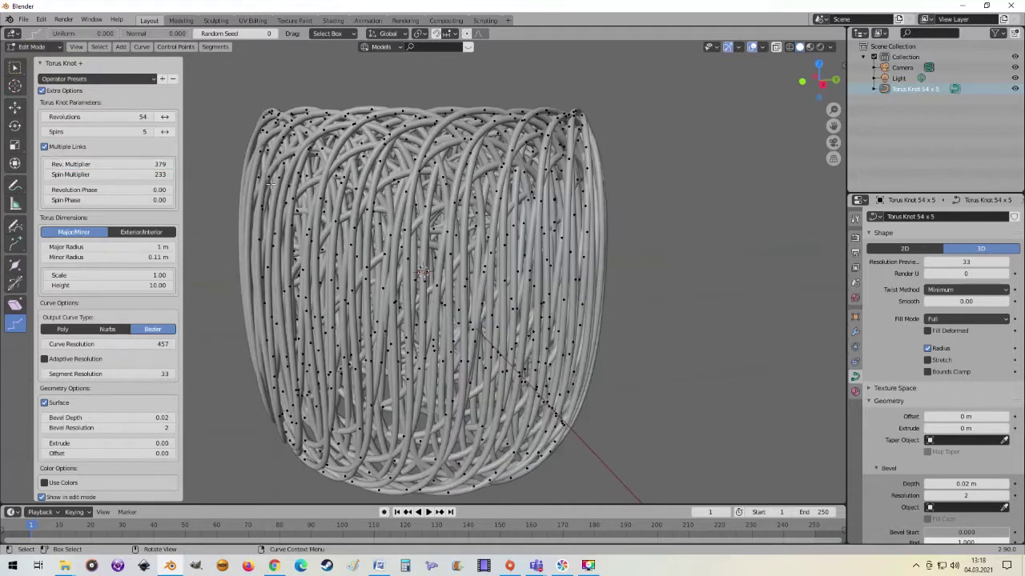
{"action": "middle_click_drag", "start_coordinate": [271, 184], "coordinate": [393, 214]}
{"action": "scroll", "coordinate": [393, 213], "scroll_direction": "down", "scroll_amount": 3}
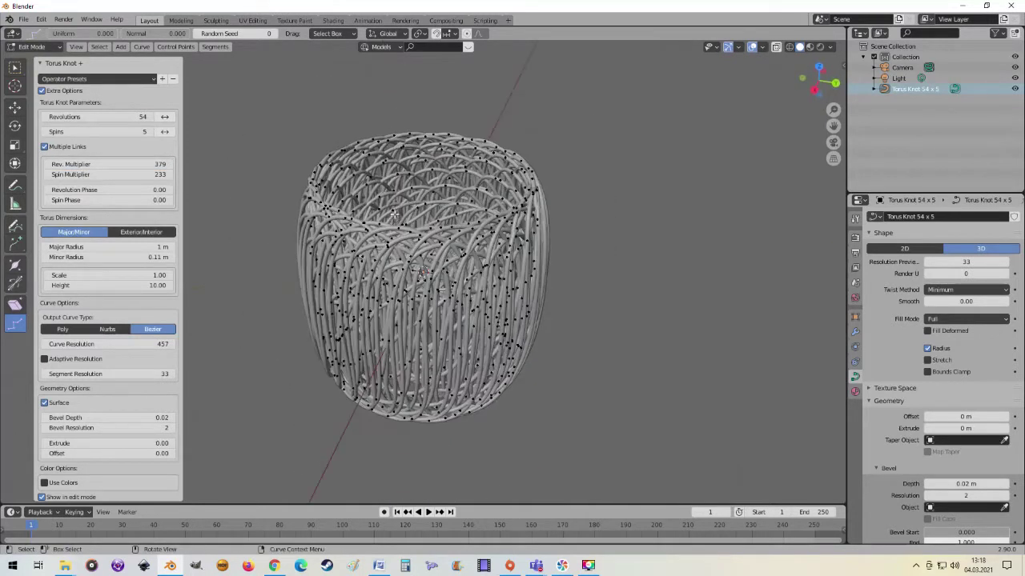
{"action": "key", "text": "x"}
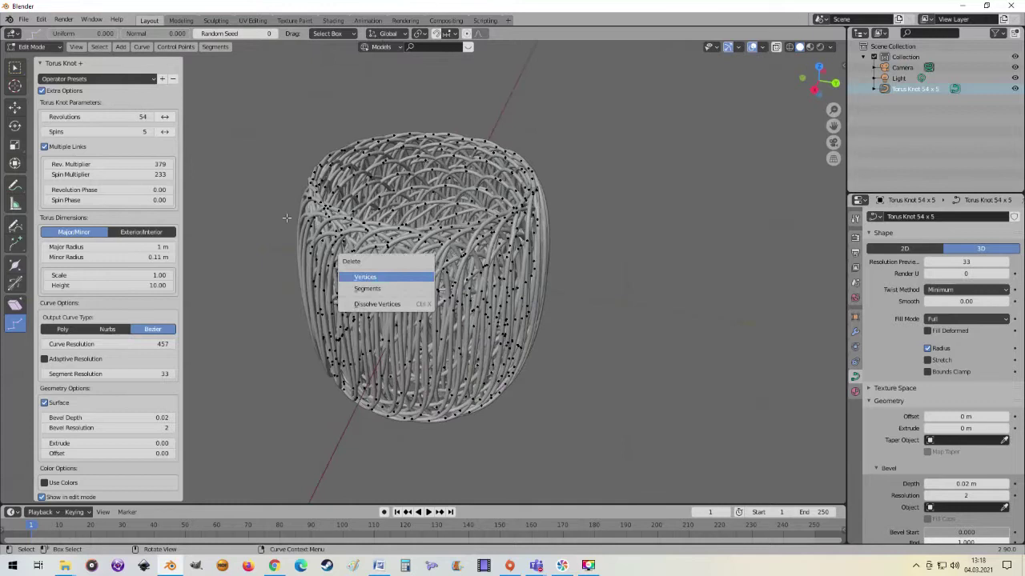
{"action": "key", "text": "Escape"}
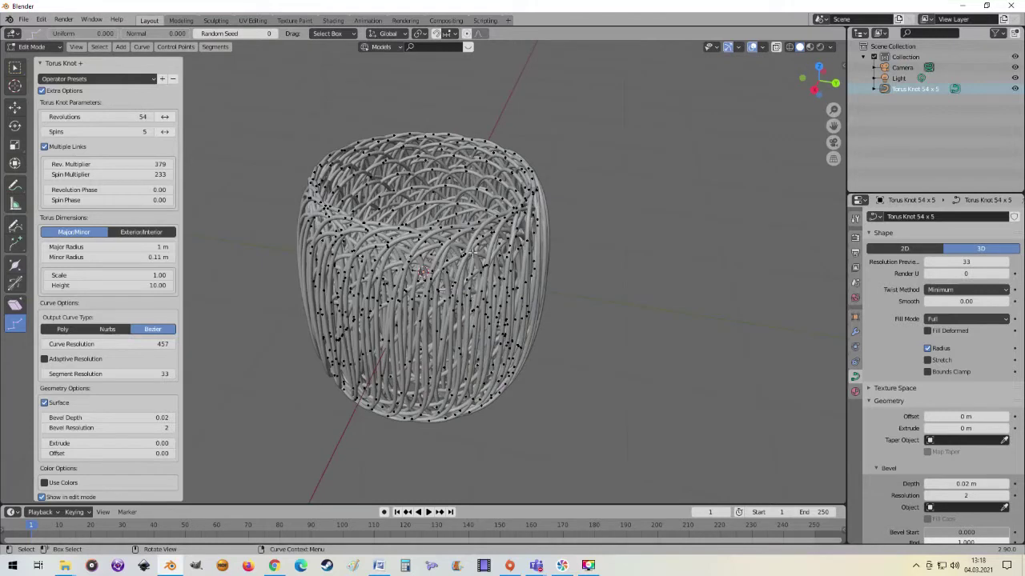
{"action": "key", "text": "Tab"}
Step: Orbit to a side view of the basket knot and delete it
{"action": "scroll", "coordinate": [472, 268], "scroll_direction": "up", "scroll_amount": 4}
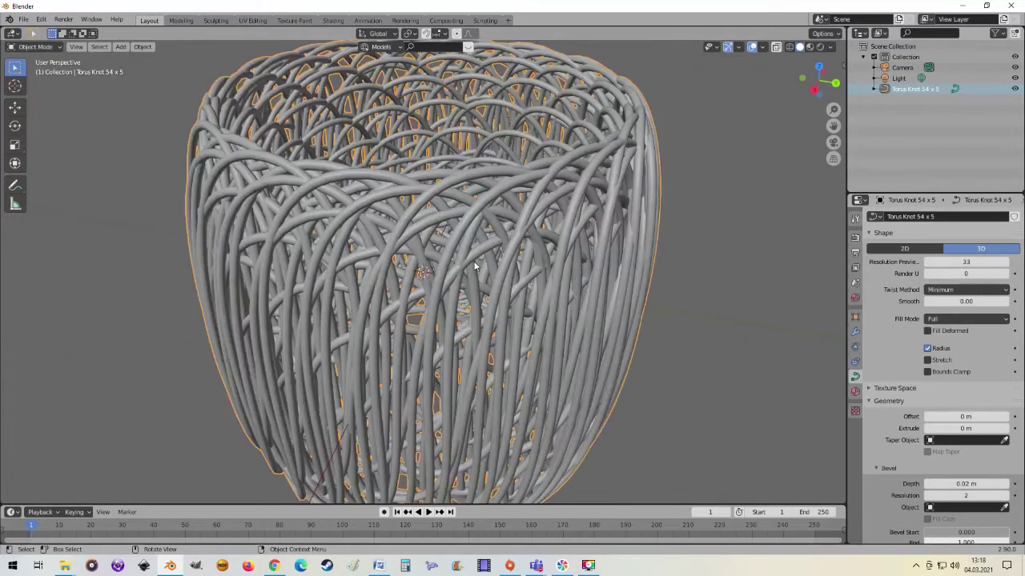
{"action": "mouse_move", "coordinate": [472, 269]}
{"action": "middle_mouse_down"}
{"action": "mouse_move", "coordinate": [427, 242]}
{"action": "mouse_move", "coordinate": [547, 269]}
{"action": "middle_mouse_up"}
{"action": "scroll", "coordinate": [460, 251], "scroll_direction": "down", "scroll_amount": 2}
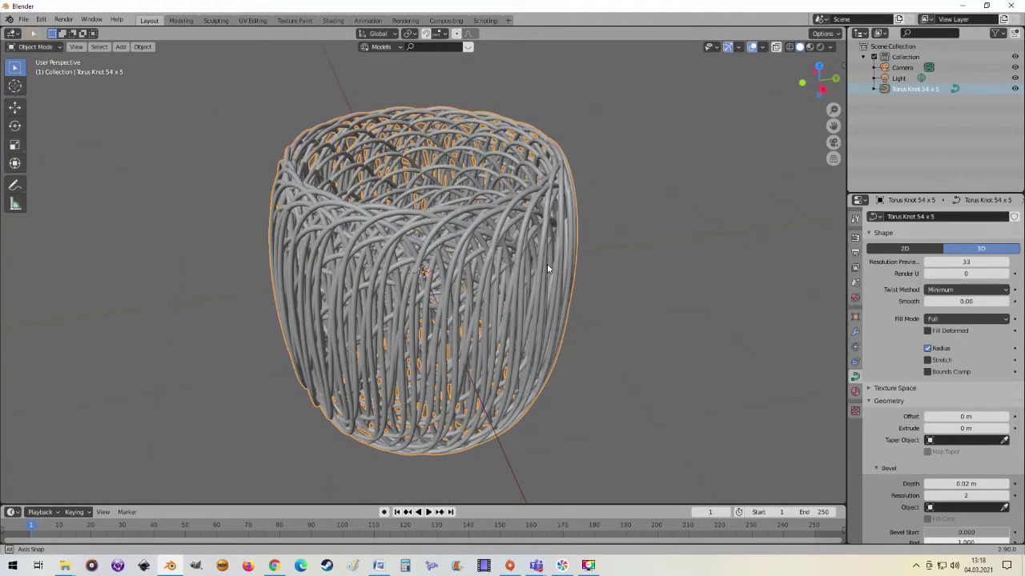
{"action": "key", "text": "Delete"}
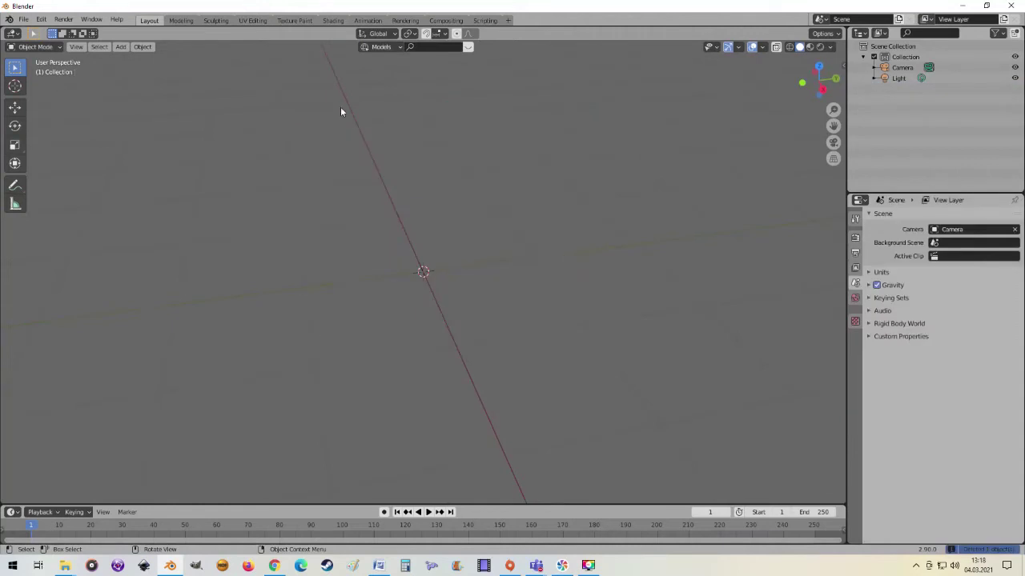
Step: Add a Torus Knot Plus curve and apply the 7X6 operator preset
{"action": "left_click", "coordinate": [121, 47]}
{"action": "mouse_move", "coordinate": [136, 70]}
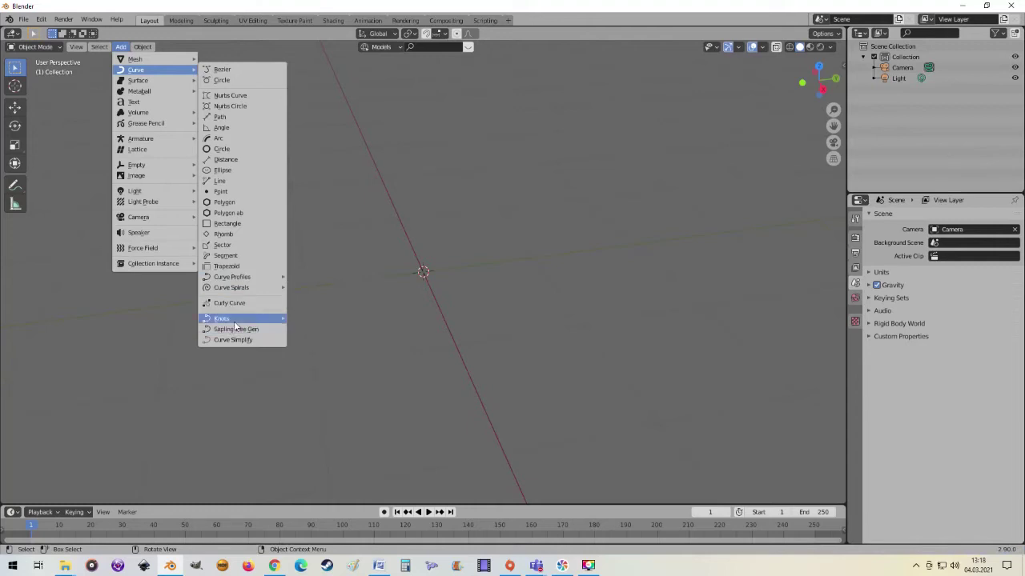
{"action": "mouse_move", "coordinate": [240, 318]}
{"action": "left_click", "coordinate": [316, 320]}
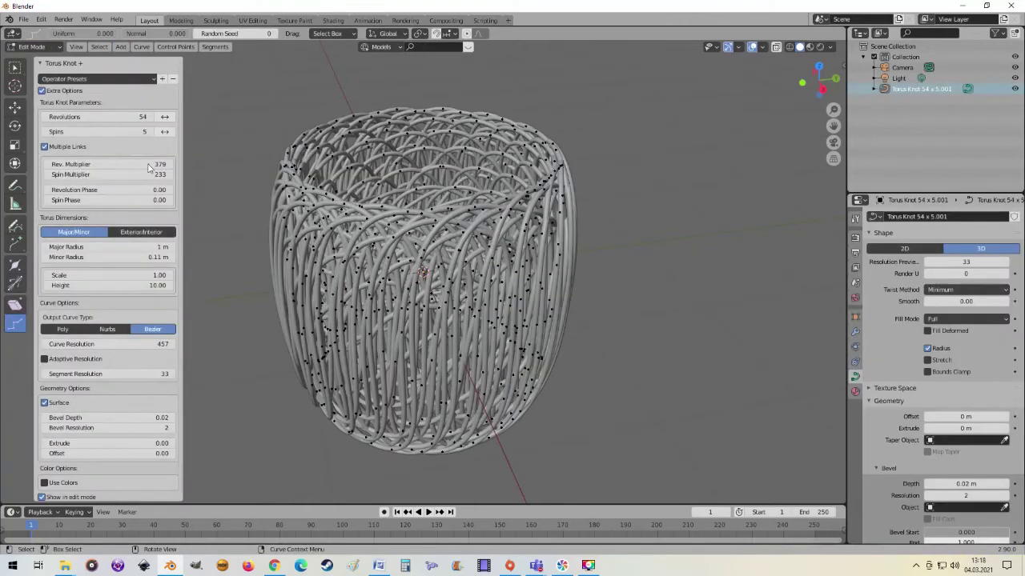
{"action": "left_click", "coordinate": [150, 80]}
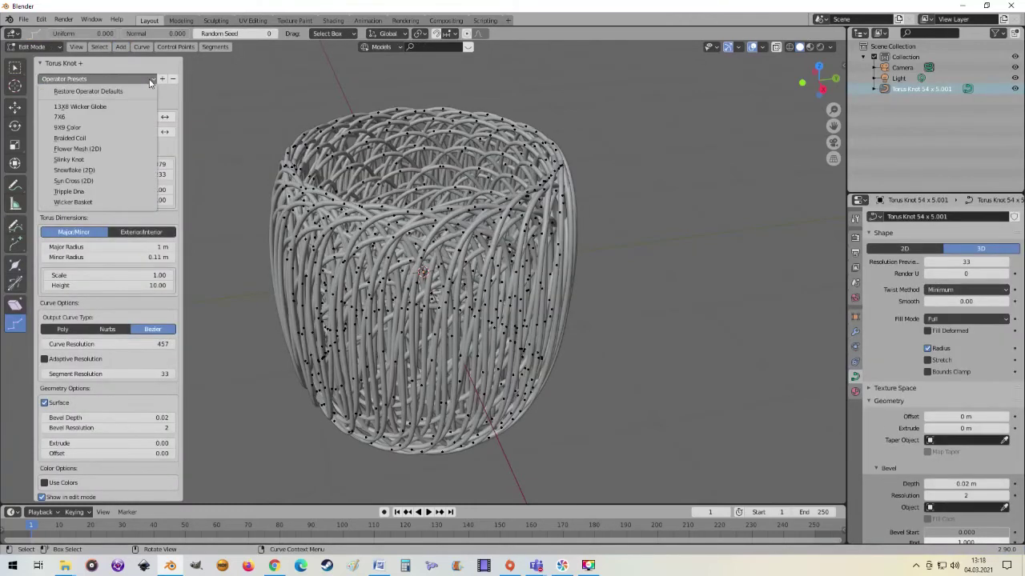
{"action": "left_click", "coordinate": [111, 116]}
Step: Raise the revolutions to 22, then lower them through 7 down to 1
{"action": "middle_click_drag", "start_coordinate": [376, 234], "coordinate": [291, 217]}
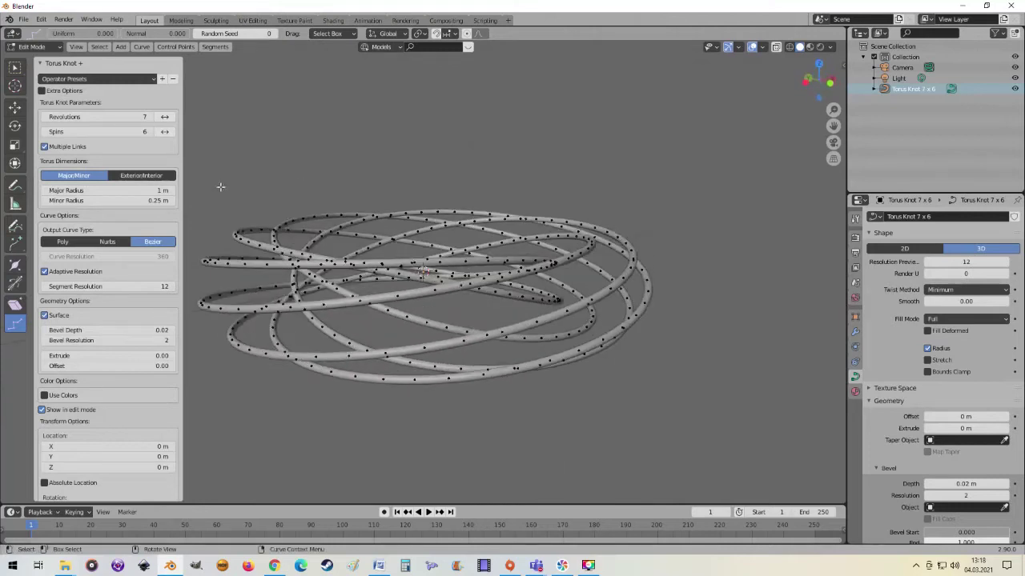
{"action": "mouse_move", "coordinate": [153, 119]}
{"action": "left_mouse_down"}
{"action": "mouse_move", "coordinate": [189, 119]}
{"action": "mouse_move", "coordinate": [172, 119]}
{"action": "left_mouse_up"}
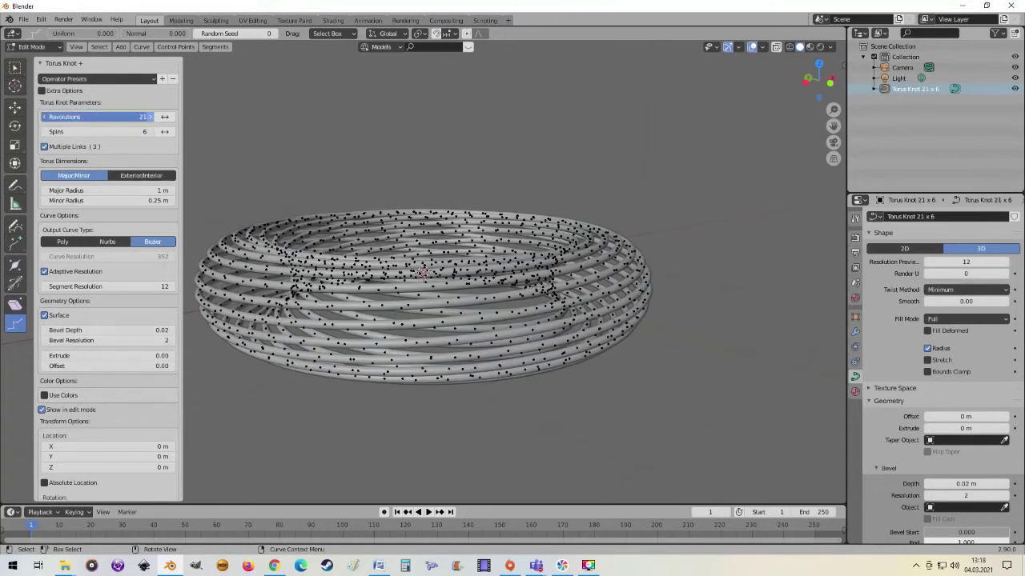
{"action": "mouse_move", "coordinate": [620, 309]}
{"action": "middle_mouse_down"}
{"action": "mouse_move", "coordinate": [612, 199]}
{"action": "mouse_move", "coordinate": [583, 211]}
{"action": "middle_mouse_up"}
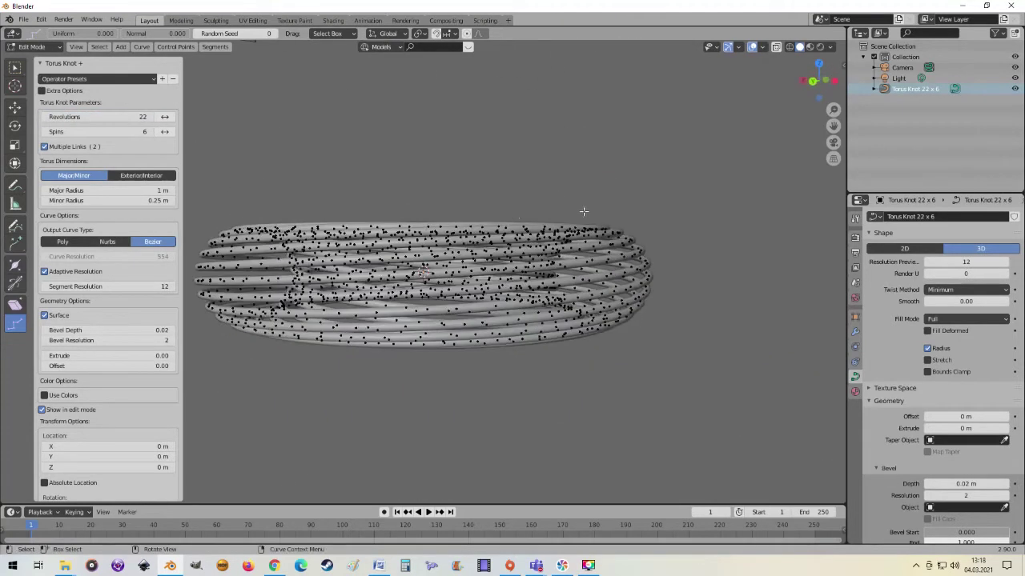
{"action": "left_click_drag", "start_coordinate": [42, 118], "coordinate": [48, 117]}
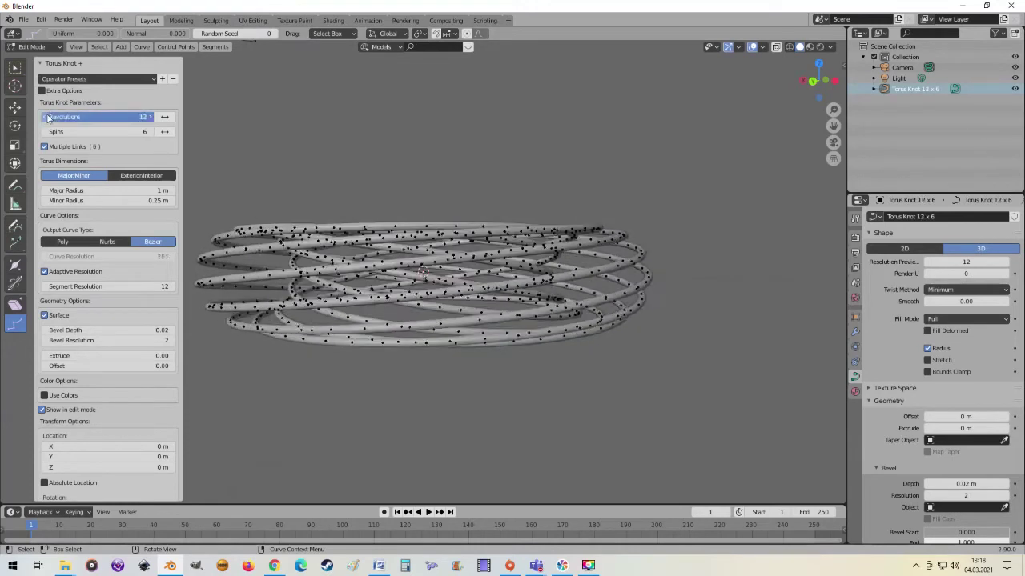
{"action": "left_click_drag", "start_coordinate": [48, 117], "coordinate": [48, 118]}
{"action": "left_click", "coordinate": [45, 117]}
{"action": "left_click", "coordinate": [45, 117]}
{"action": "left_click", "coordinate": [45, 116]}
{"action": "left_click", "coordinate": [45, 116]}
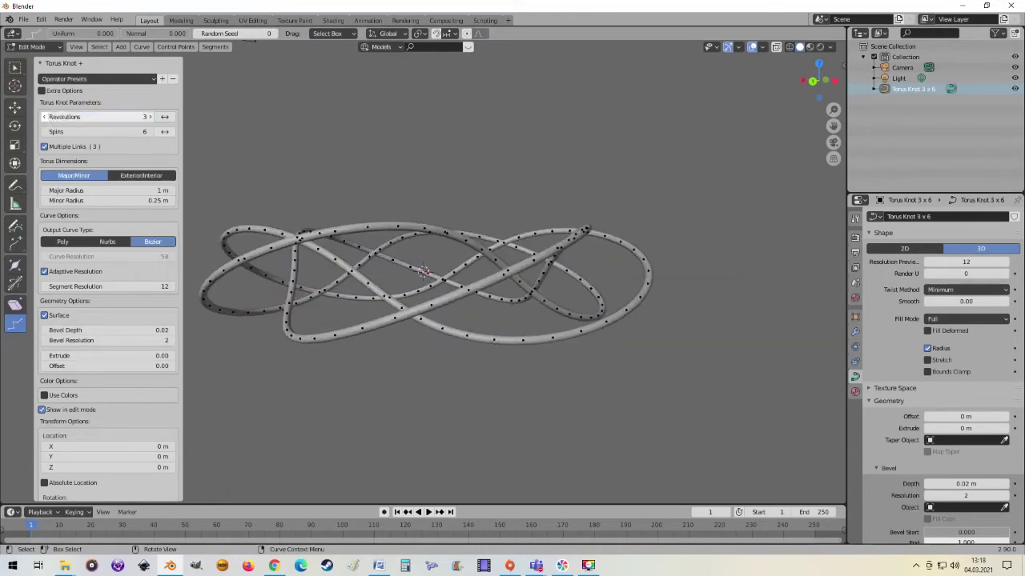
{"action": "left_click", "coordinate": [45, 117]}
{"action": "left_click", "coordinate": [45, 117]}
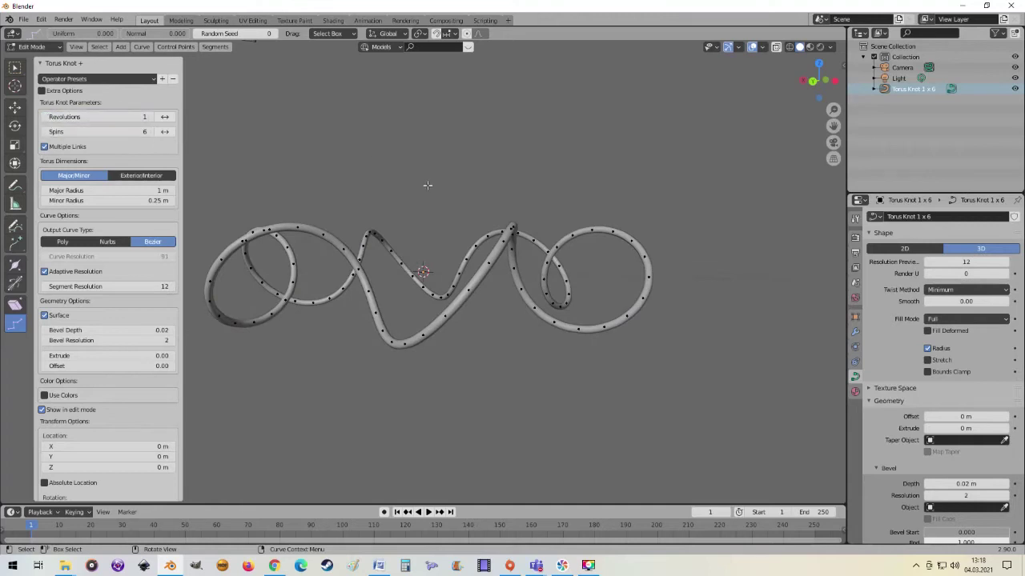
Step: Reduce the spins step by step down to 1 for a plain ring
{"action": "middle_click_drag", "start_coordinate": [427, 185], "coordinate": [499, 214]}
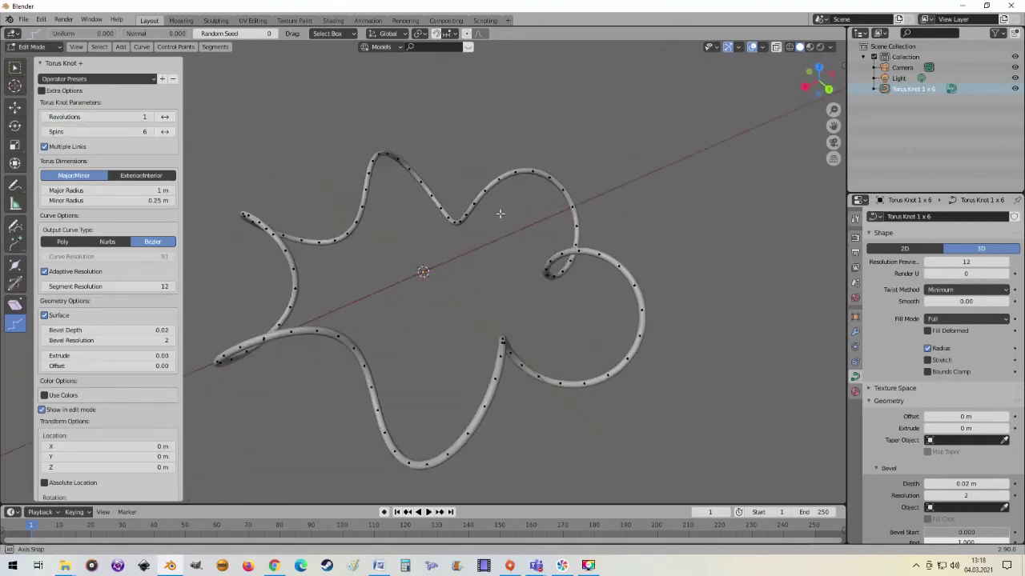
{"action": "left_click", "coordinate": [45, 131]}
{"action": "left_click", "coordinate": [45, 132]}
{"action": "left_click", "coordinate": [45, 131]}
{"action": "left_click", "coordinate": [44, 131]}
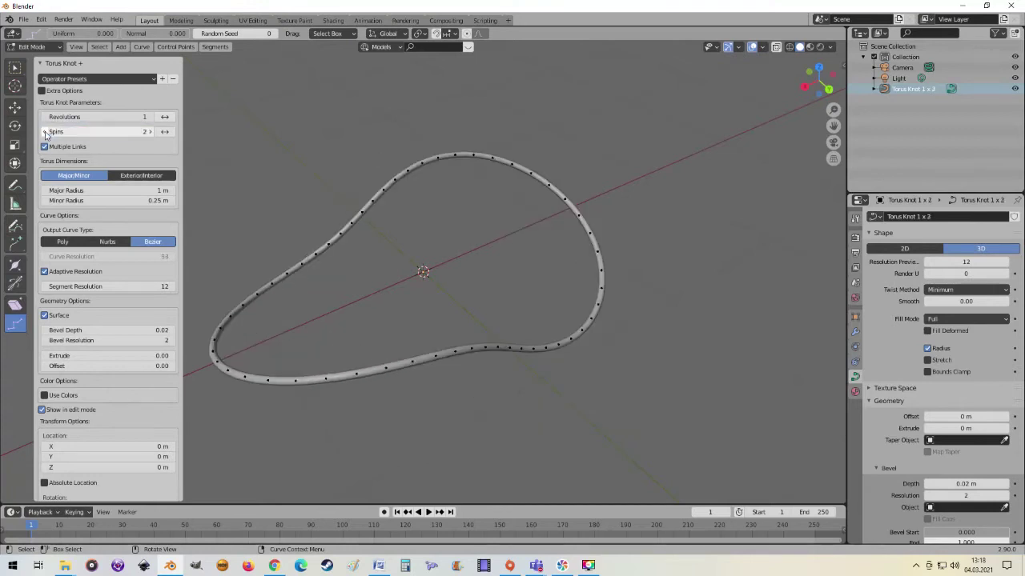
{"action": "left_click", "coordinate": [45, 132]}
{"action": "mouse_move", "coordinate": [450, 248]}
{"action": "middle_mouse_down"}
{"action": "mouse_move", "coordinate": [577, 197]}
{"action": "mouse_move", "coordinate": [702, 183]}
{"action": "mouse_move", "coordinate": [665, 259]}
{"action": "mouse_move", "coordinate": [441, 206]}
{"action": "mouse_move", "coordinate": [500, 150]}
{"action": "mouse_move", "coordinate": [640, 246]}
{"action": "mouse_move", "coordinate": [644, 268]}
{"action": "mouse_move", "coordinate": [552, 213]}
{"action": "mouse_move", "coordinate": [564, 192]}
{"action": "mouse_move", "coordinate": [635, 308]}
{"action": "mouse_move", "coordinate": [535, 187]}
{"action": "mouse_move", "coordinate": [556, 183]}
{"action": "middle_mouse_up"}
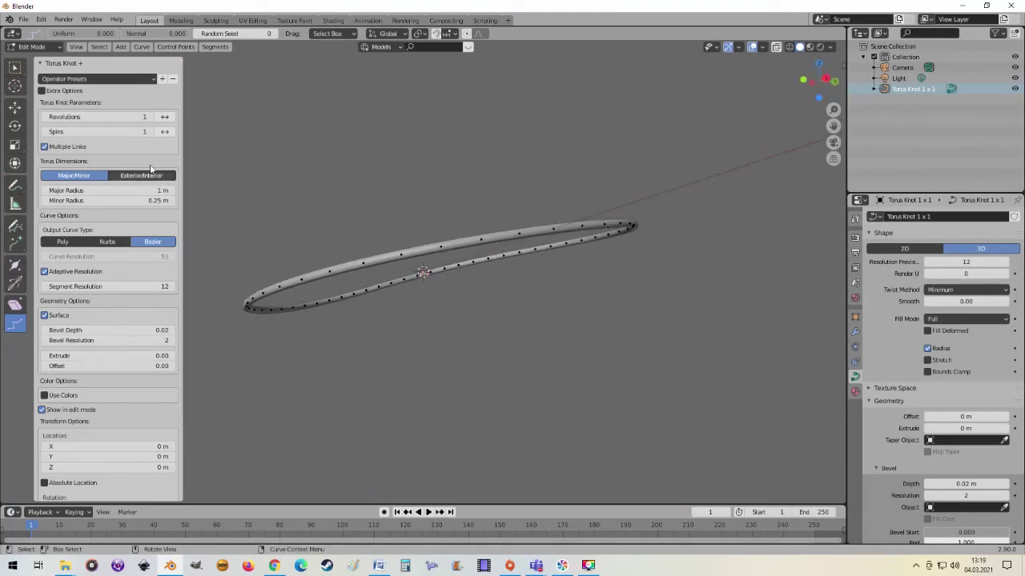
Step: Raise the spins from 1 up to 8, checking the star shape from above
{"action": "left_click", "coordinate": [150, 133]}
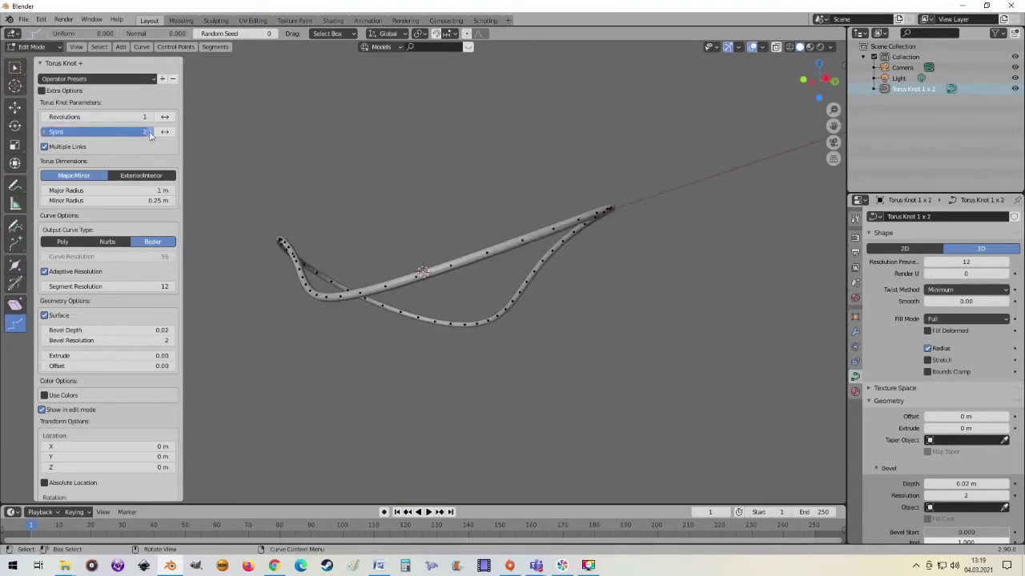
{"action": "left_click", "coordinate": [149, 133]}
{"action": "left_click", "coordinate": [149, 133]}
{"action": "left_click", "coordinate": [149, 133]}
{"action": "left_click", "coordinate": [150, 133]}
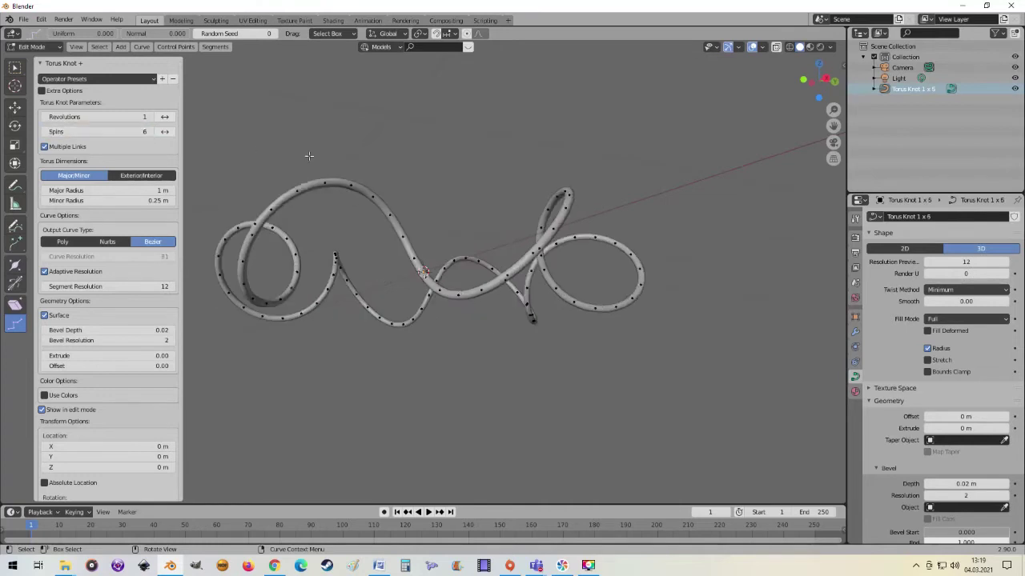
{"action": "middle_click_drag", "start_coordinate": [308, 155], "coordinate": [544, 253]}
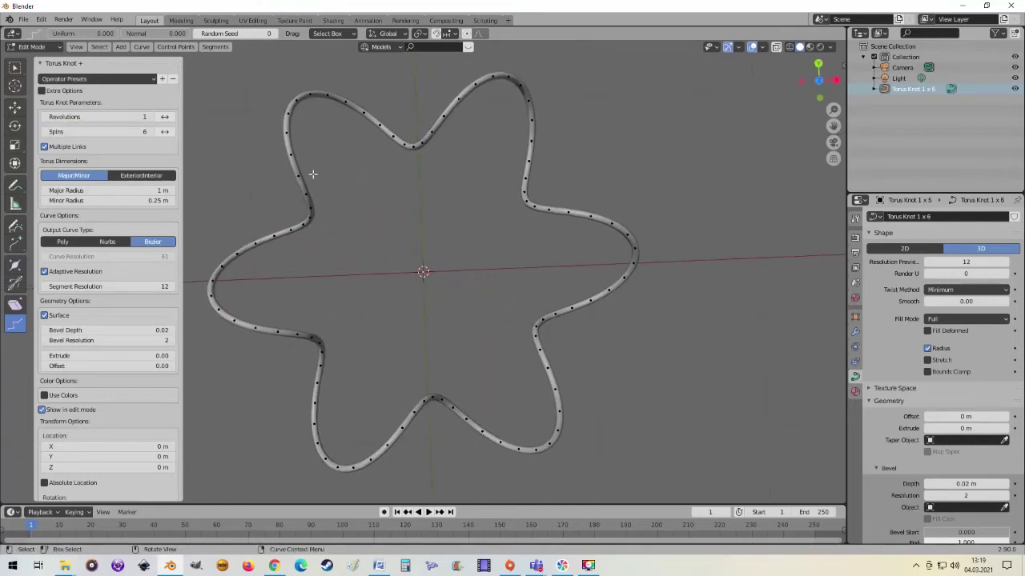
{"action": "left_click", "coordinate": [149, 133]}
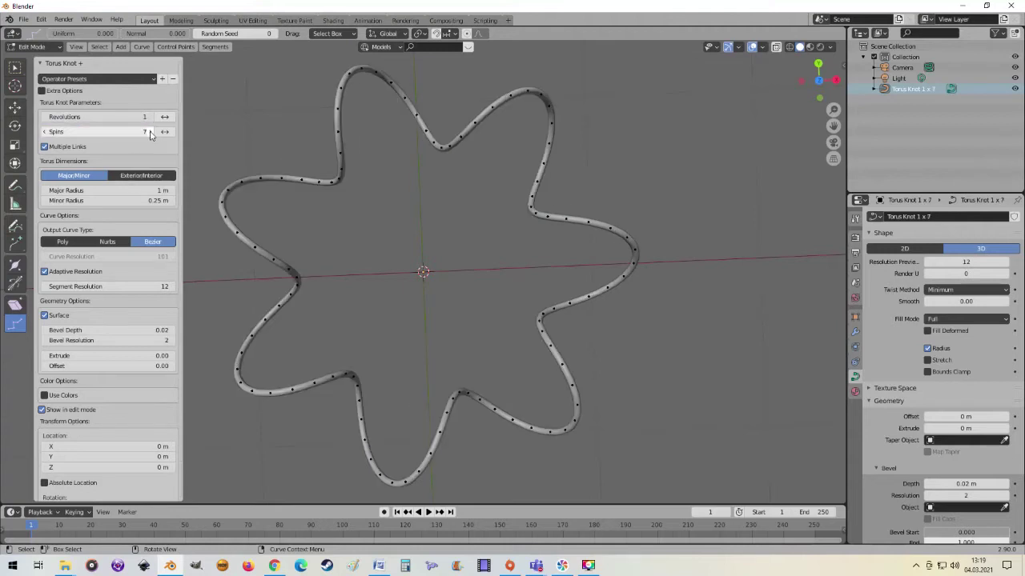
{"action": "left_click", "coordinate": [150, 132]}
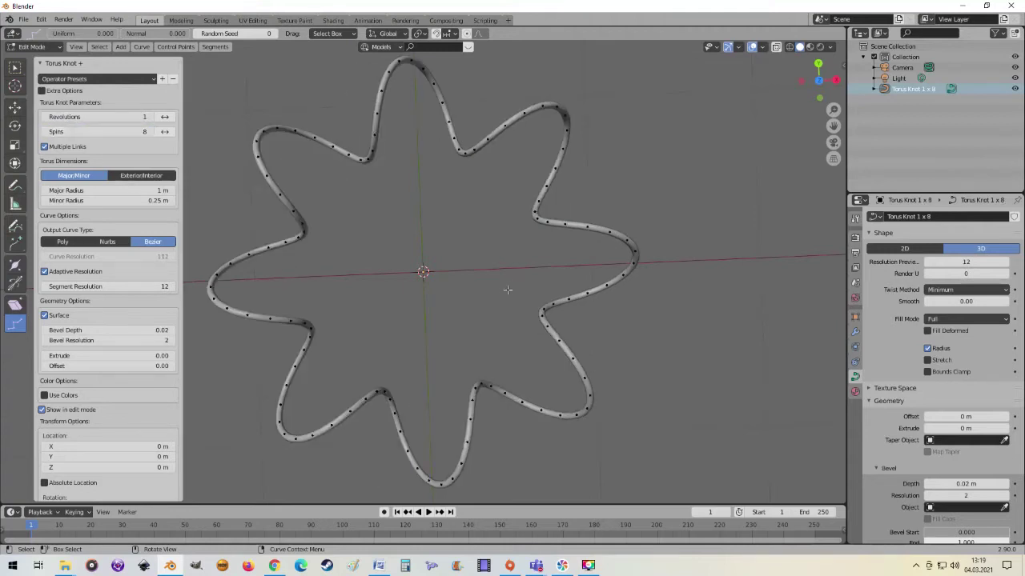
Step: Raise the revolutions from 1 up to 6 and tilt the view to inspect
{"action": "left_click", "coordinate": [150, 119]}
{"action": "left_click", "coordinate": [149, 119]}
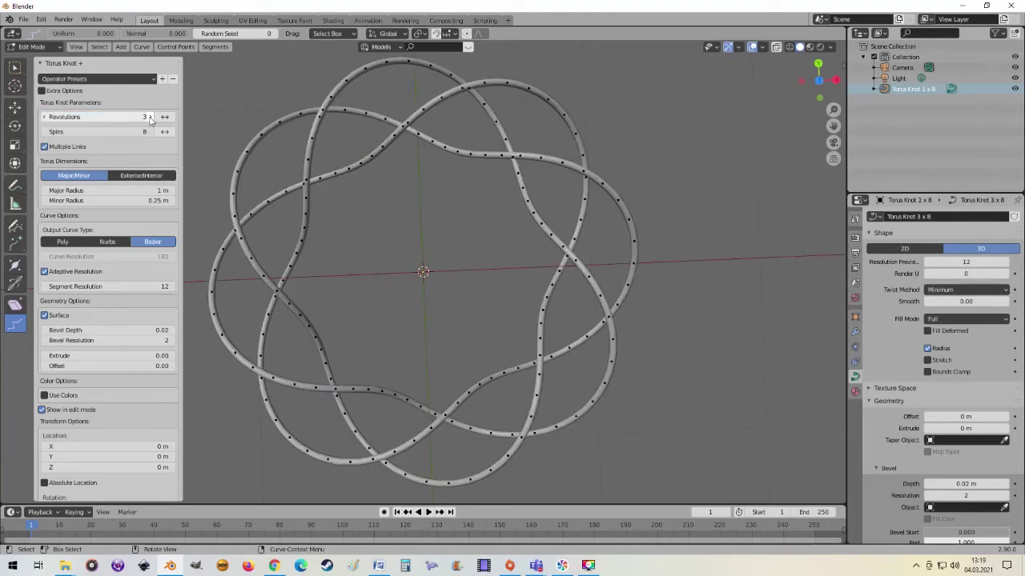
{"action": "left_click", "coordinate": [150, 118]}
{"action": "left_click", "coordinate": [149, 117]}
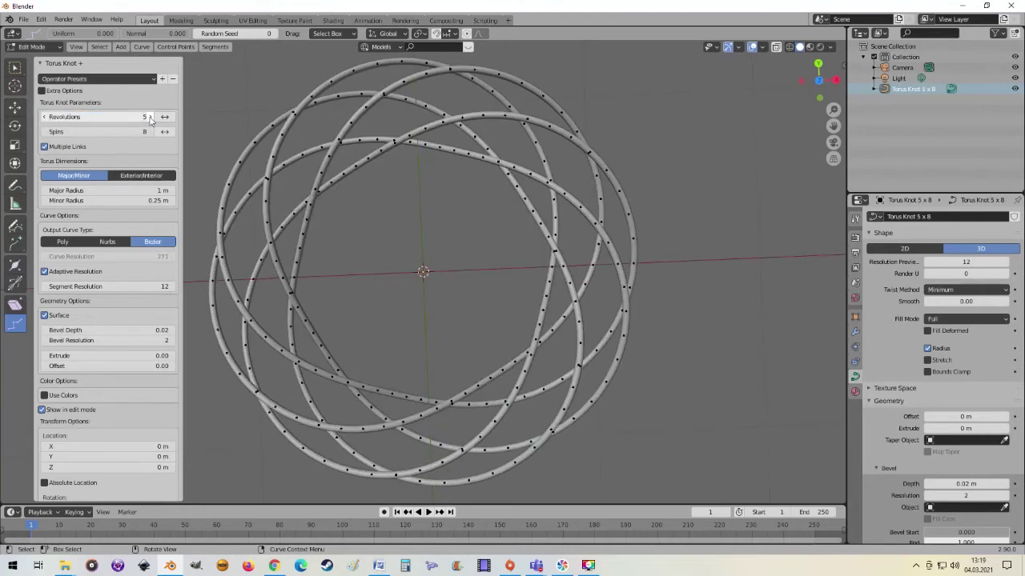
{"action": "left_click", "coordinate": [149, 117]}
{"action": "mouse_move", "coordinate": [416, 184]}
{"action": "middle_mouse_down"}
{"action": "mouse_move", "coordinate": [433, 206]}
{"action": "mouse_move", "coordinate": [419, 216]}
{"action": "middle_mouse_up"}
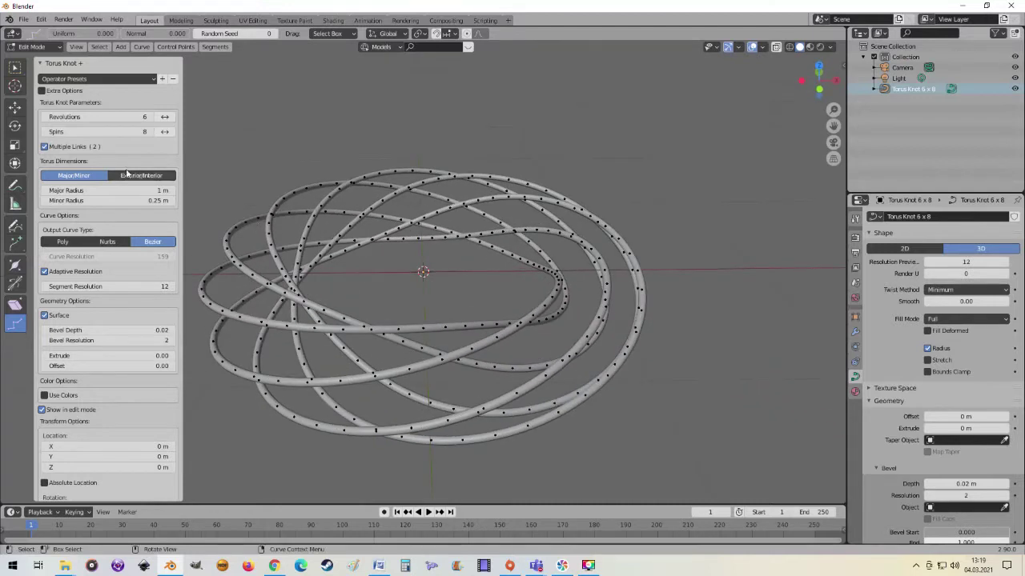
Step: Toggle Multiple Links off and on twice, leaving it enabled
{"action": "left_click", "coordinate": [45, 147]}
{"action": "left_click", "coordinate": [45, 147]}
{"action": "left_click", "coordinate": [45, 147]}
{"action": "left_click", "coordinate": [45, 147]}
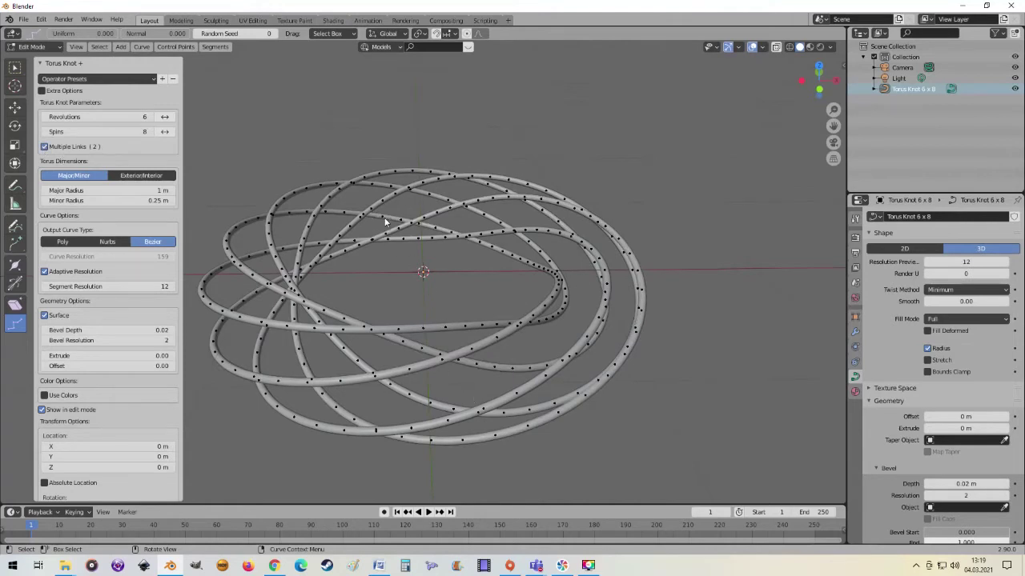
Step: Switch Torus Dimensions to Exterior/Interior, with 1.2 m exterior and 0.83 m interior radius
{"action": "mouse_move", "coordinate": [108, 190]}
{"action": "left_mouse_down"}
{"action": "mouse_move", "coordinate": [140, 191]}
{"action": "mouse_move", "coordinate": [128, 191]}
{"action": "mouse_move", "coordinate": [144, 200]}
{"action": "mouse_move", "coordinate": [112, 200]}
{"action": "mouse_move", "coordinate": [132, 201]}
{"action": "left_mouse_up"}
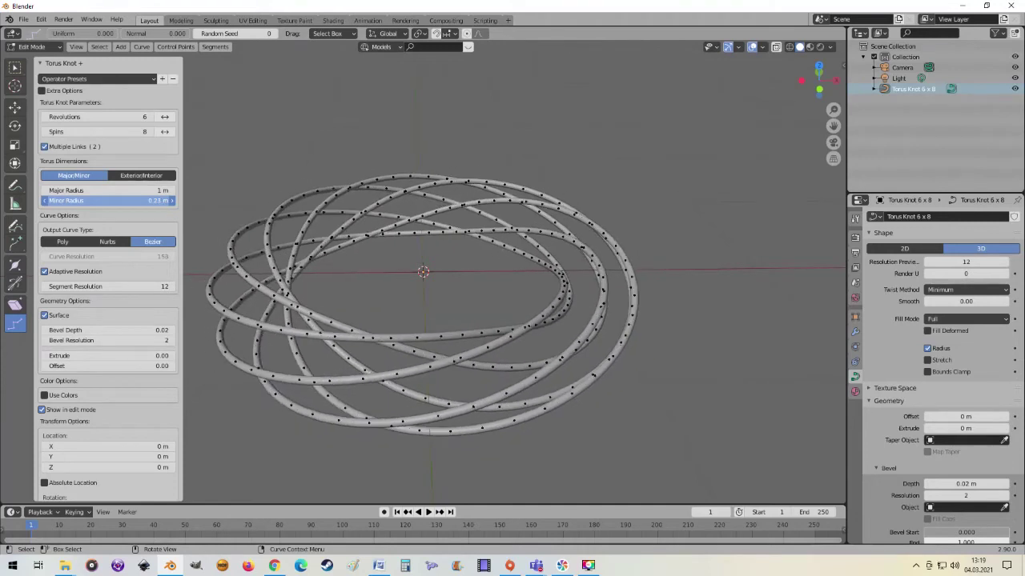
{"action": "middle_click_drag", "start_coordinate": [245, 176], "coordinate": [256, 206]}
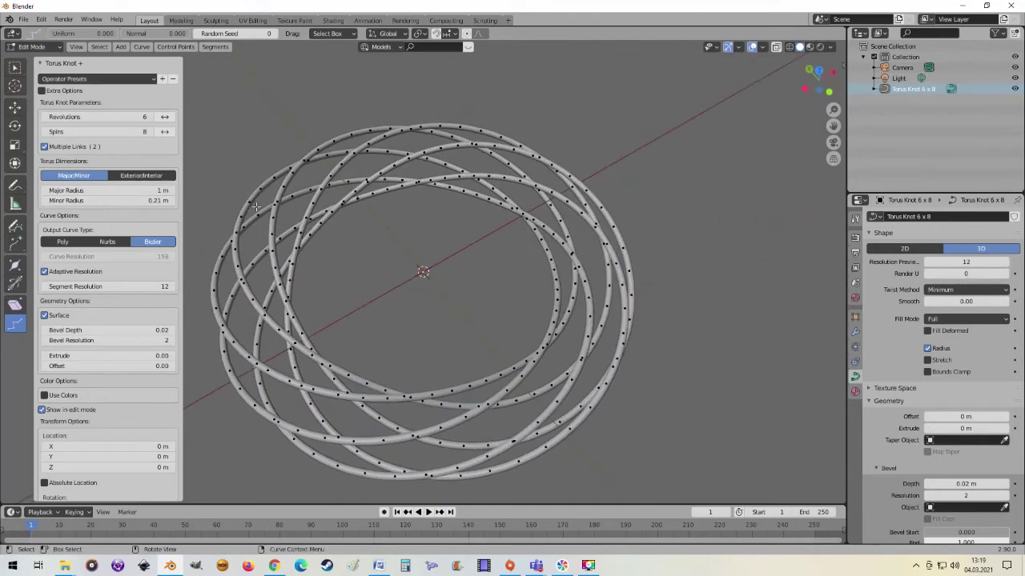
{"action": "left_click", "coordinate": [138, 177]}
{"action": "left_click_drag", "start_coordinate": [133, 199], "coordinate": [112, 192]}
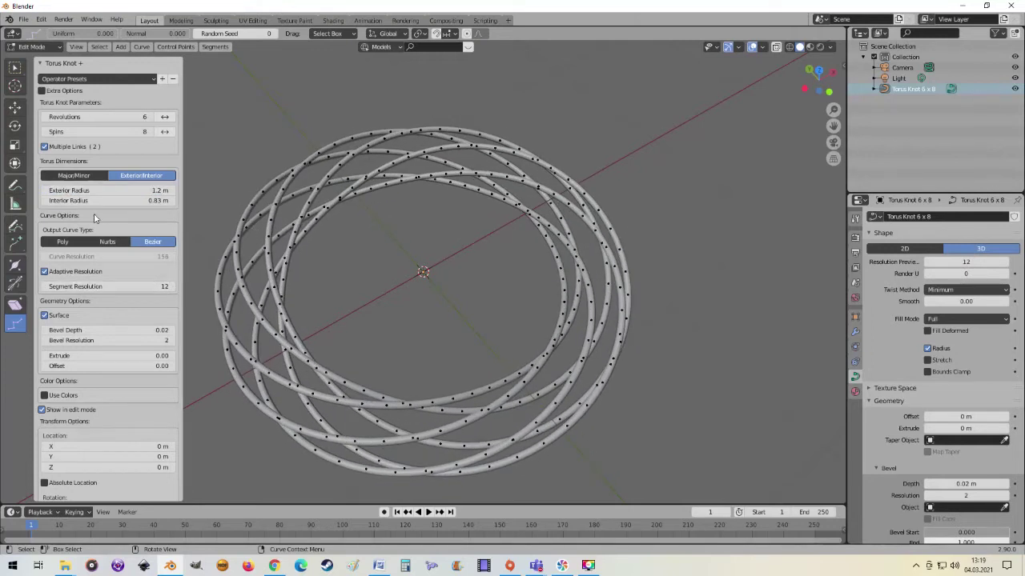
Step: Enable Extra Options and set Rev. Multiplier to 3 after trying values up to 5
{"action": "left_click", "coordinate": [42, 91]}
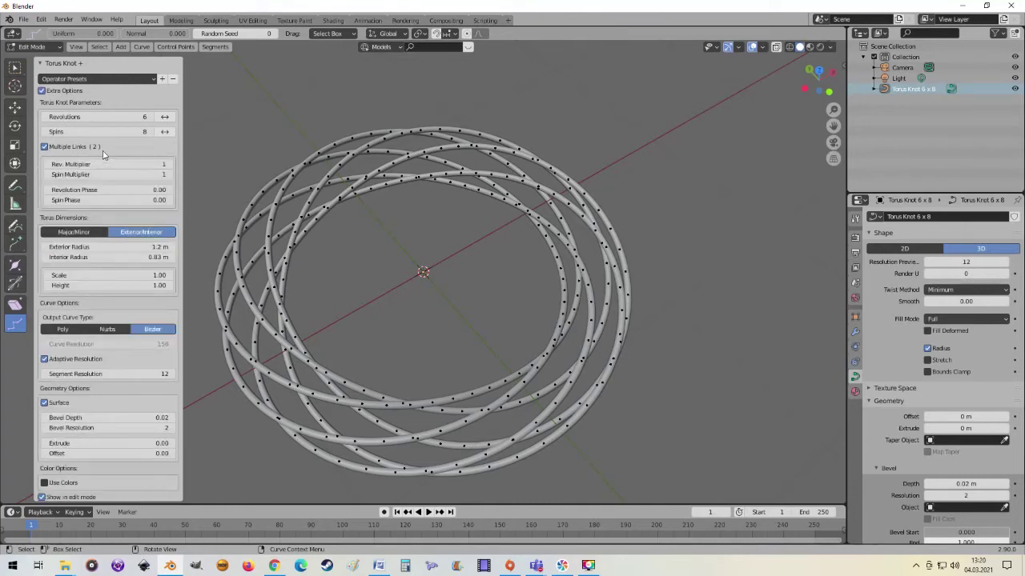
{"action": "left_click", "coordinate": [169, 167]}
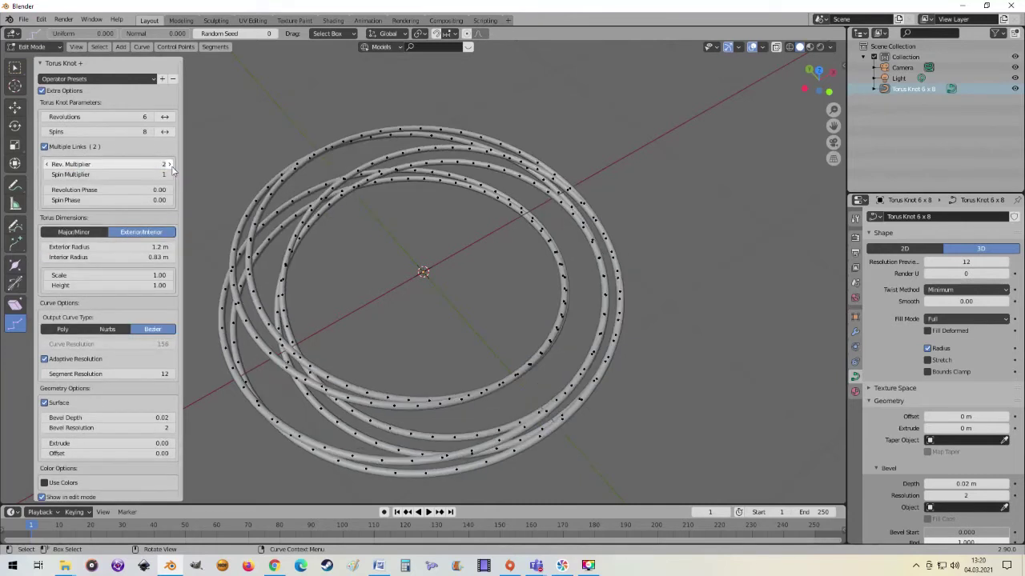
{"action": "left_click", "coordinate": [170, 166]}
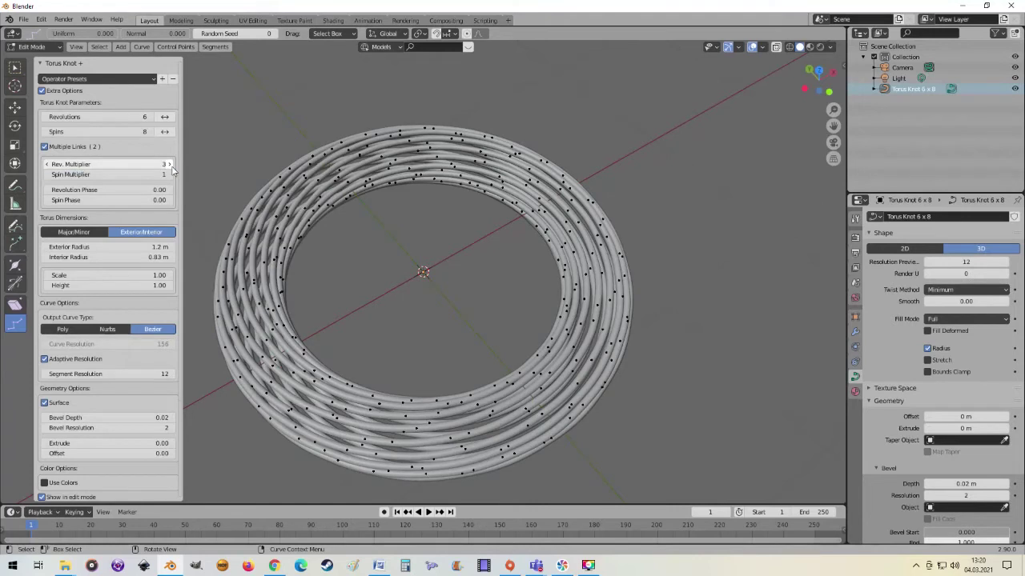
{"action": "left_click", "coordinate": [169, 165]}
{"action": "left_click", "coordinate": [169, 164]}
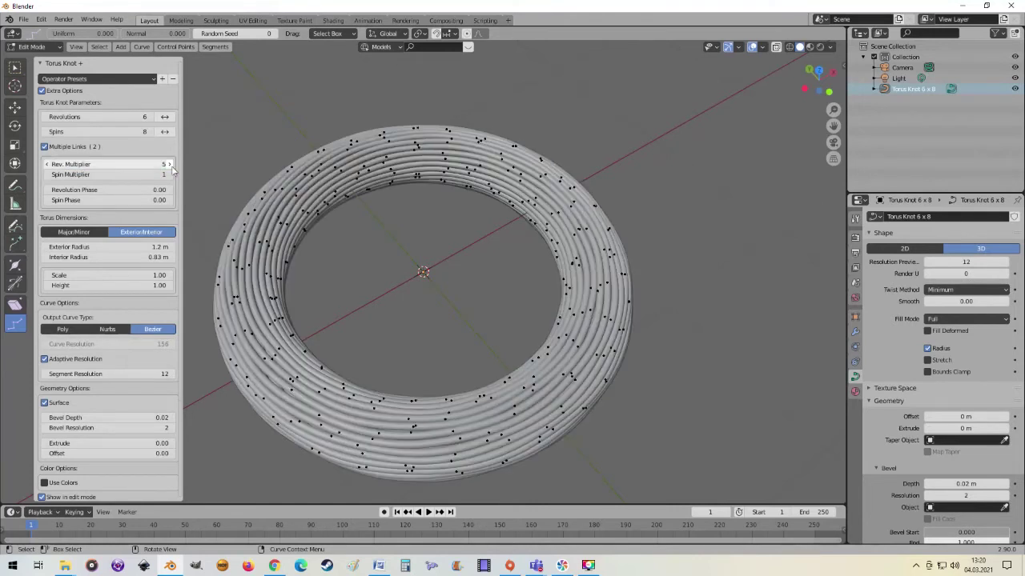
{"action": "mouse_move", "coordinate": [389, 222]}
{"action": "middle_mouse_down"}
{"action": "mouse_move", "coordinate": [416, 170]}
{"action": "mouse_move", "coordinate": [419, 222]}
{"action": "middle_mouse_up"}
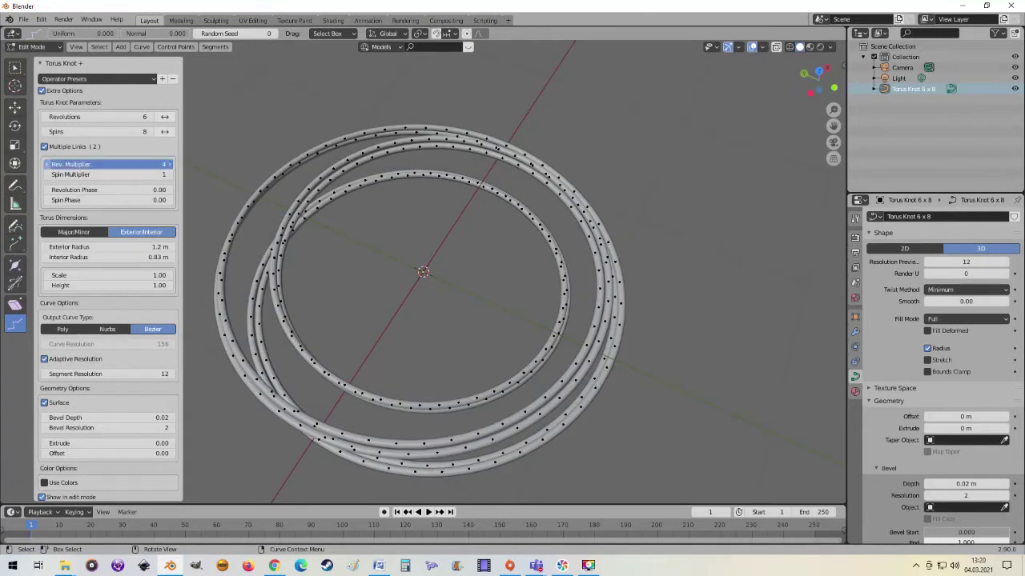
{"action": "left_click", "coordinate": [48, 166]}
{"action": "mouse_move", "coordinate": [492, 246]}
{"action": "middle_mouse_down"}
{"action": "mouse_move", "coordinate": [487, 194]}
{"action": "mouse_move", "coordinate": [421, 247]}
{"action": "middle_mouse_up"}
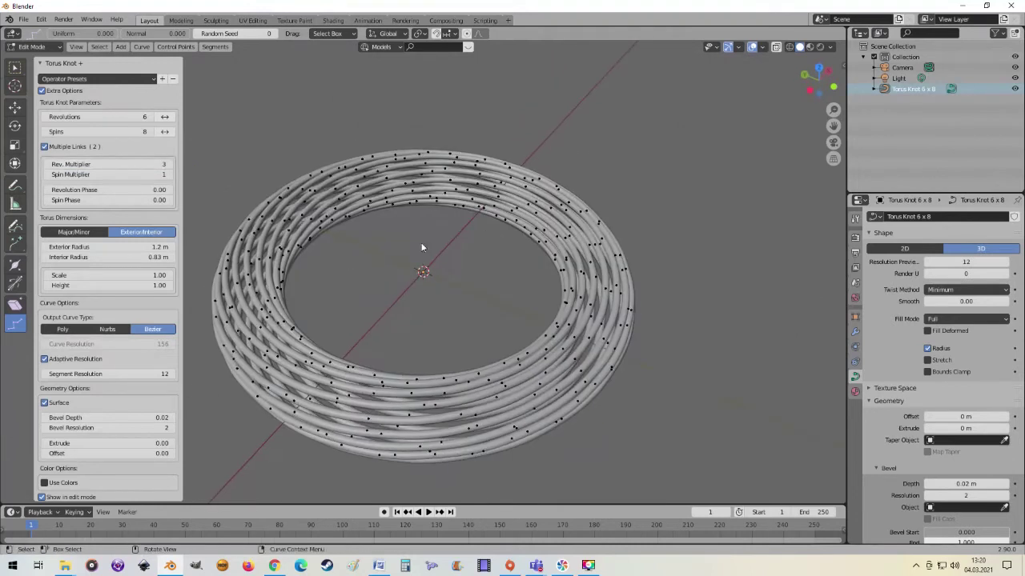
Step: Raise Spin Multiplier to 8 and shift the spin phase to 7.33
{"action": "left_click", "coordinate": [169, 175]}
{"action": "left_click", "coordinate": [170, 177]}
{"action": "left_click", "coordinate": [169, 177]}
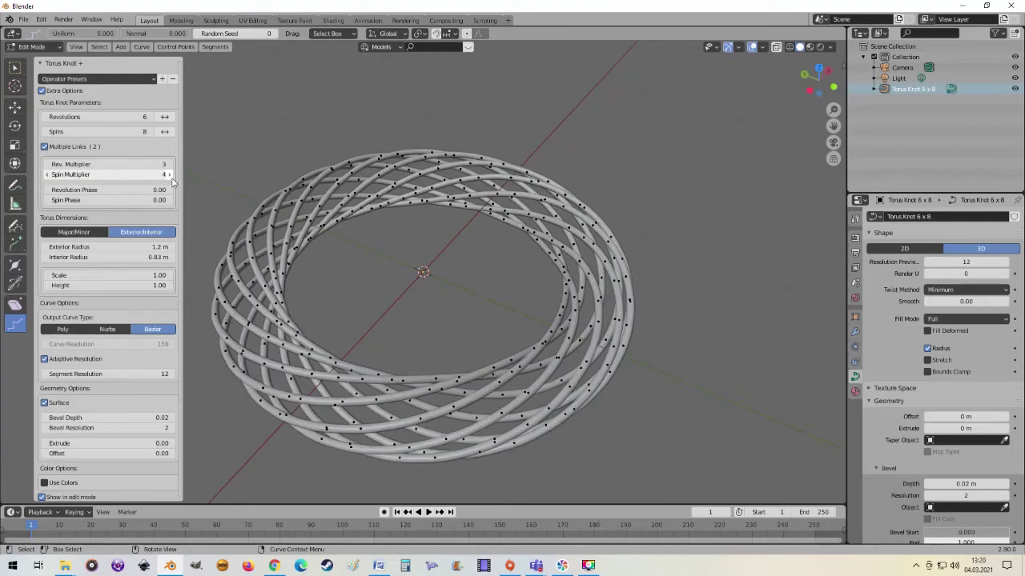
{"action": "left_click", "coordinate": [170, 177]}
{"action": "left_click", "coordinate": [168, 175]}
{"action": "left_click", "coordinate": [169, 174]}
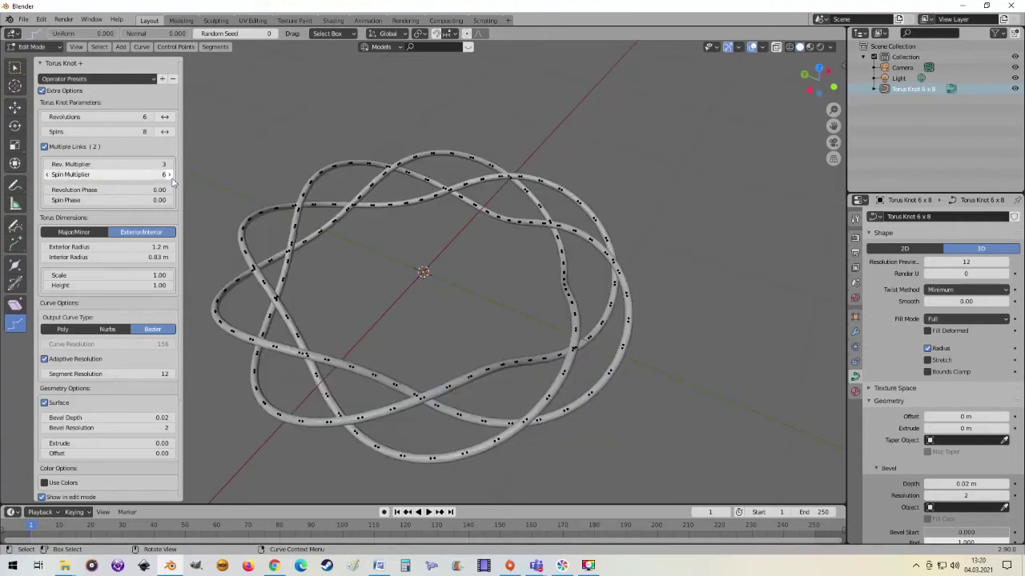
{"action": "left_click", "coordinate": [169, 174]}
{"action": "left_click", "coordinate": [169, 175]}
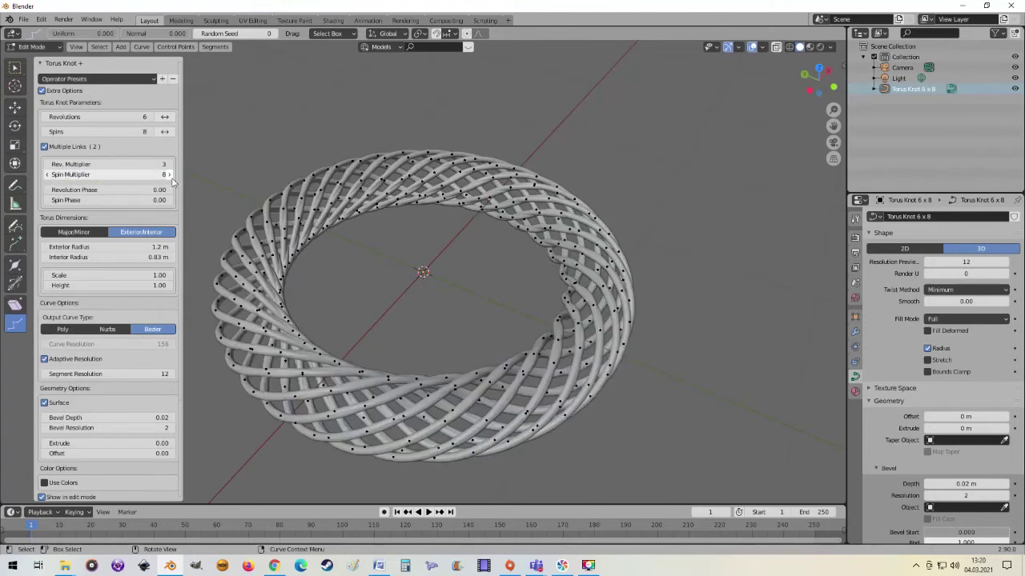
{"action": "middle_click_drag", "start_coordinate": [416, 218], "coordinate": [422, 227]}
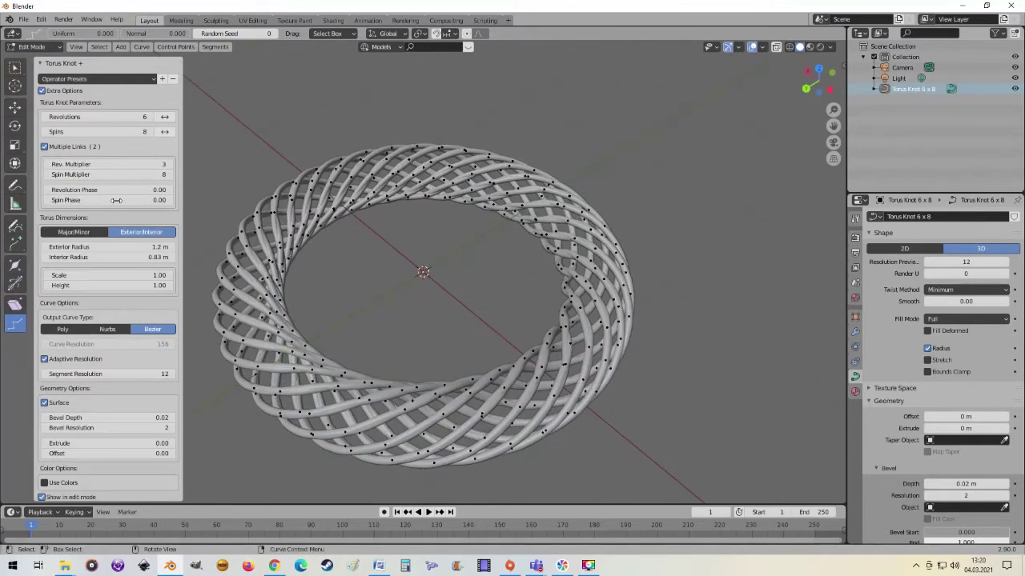
{"action": "mouse_move", "coordinate": [117, 190]}
{"action": "left_mouse_down"}
{"action": "mouse_move", "coordinate": [141, 190]}
{"action": "mouse_move", "coordinate": [101, 200]}
{"action": "mouse_move", "coordinate": [136, 200]}
{"action": "left_mouse_up"}
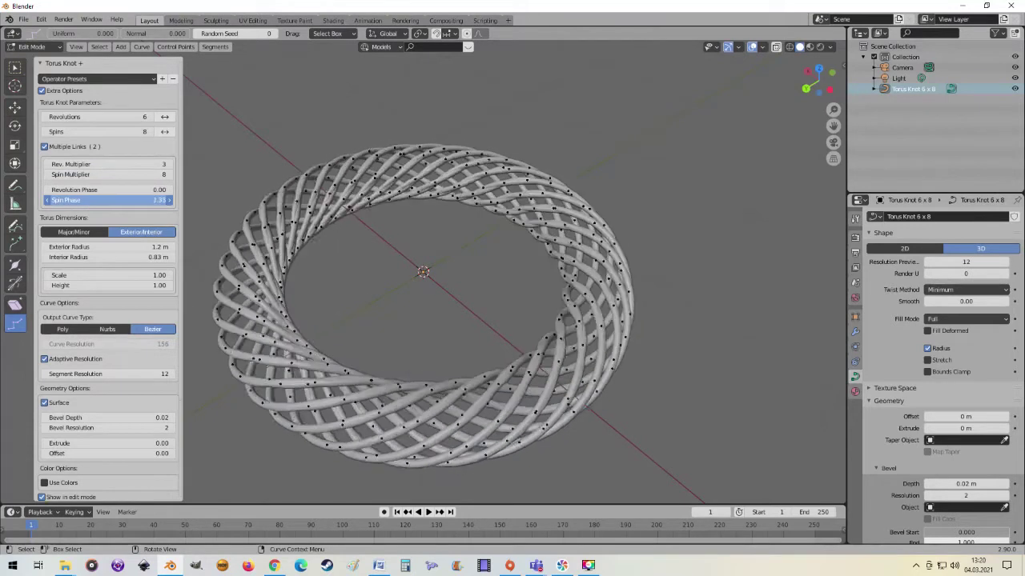
Step: Return the spin phase to 0 and orbit to a flatter oblique angle
{"action": "left_click_drag", "start_coordinate": [136, 200], "coordinate": [101, 200]}
{"action": "middle_click_drag", "start_coordinate": [384, 258], "coordinate": [436, 249]}
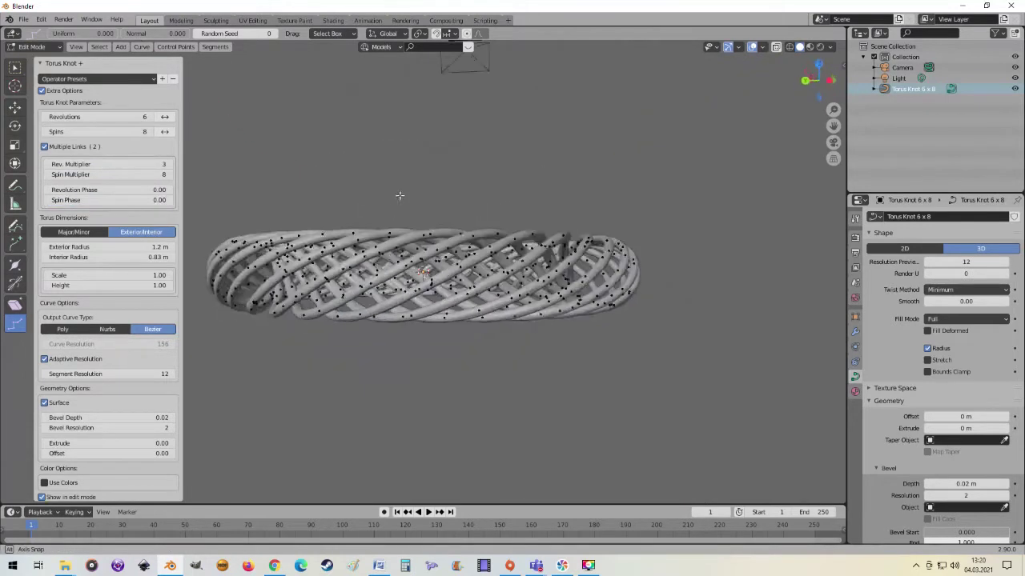
{"action": "mouse_move", "coordinate": [515, 257]}
{"action": "middle_mouse_down"}
{"action": "mouse_move", "coordinate": [421, 309]}
{"action": "mouse_move", "coordinate": [398, 288]}
{"action": "middle_mouse_up"}
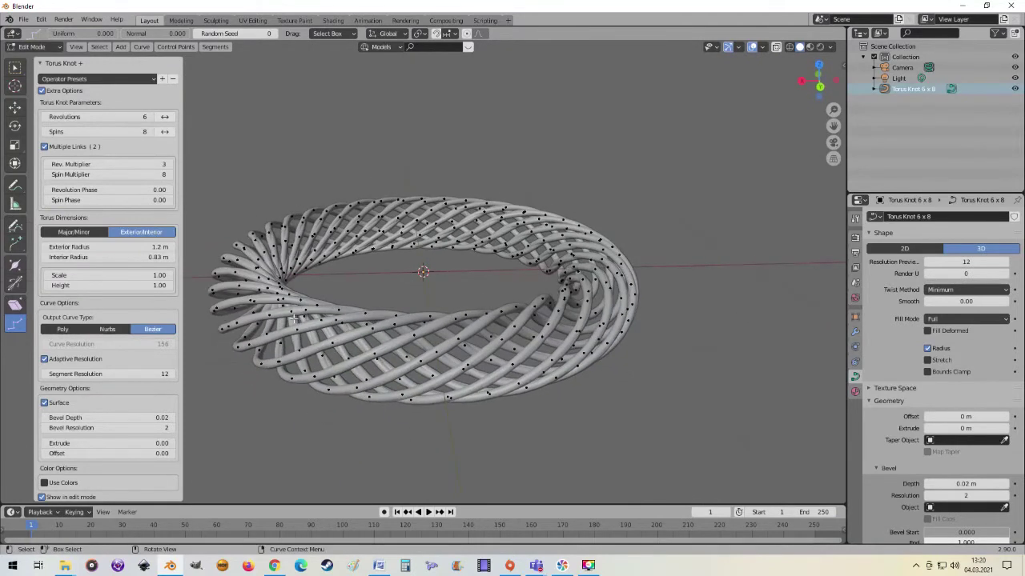
{"action": "middle_click_drag", "start_coordinate": [294, 319], "coordinate": [189, 336]}
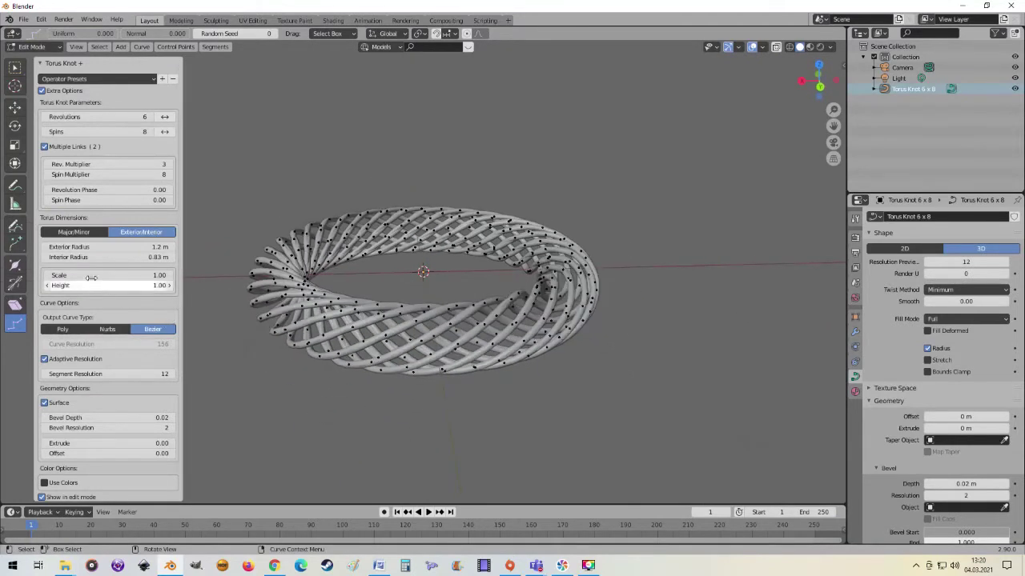
Step: Raise the knot's scale to 1.09 and lower its height through 0.88 to 0.00
{"action": "left_click_drag", "start_coordinate": [92, 276], "coordinate": [172, 285]}
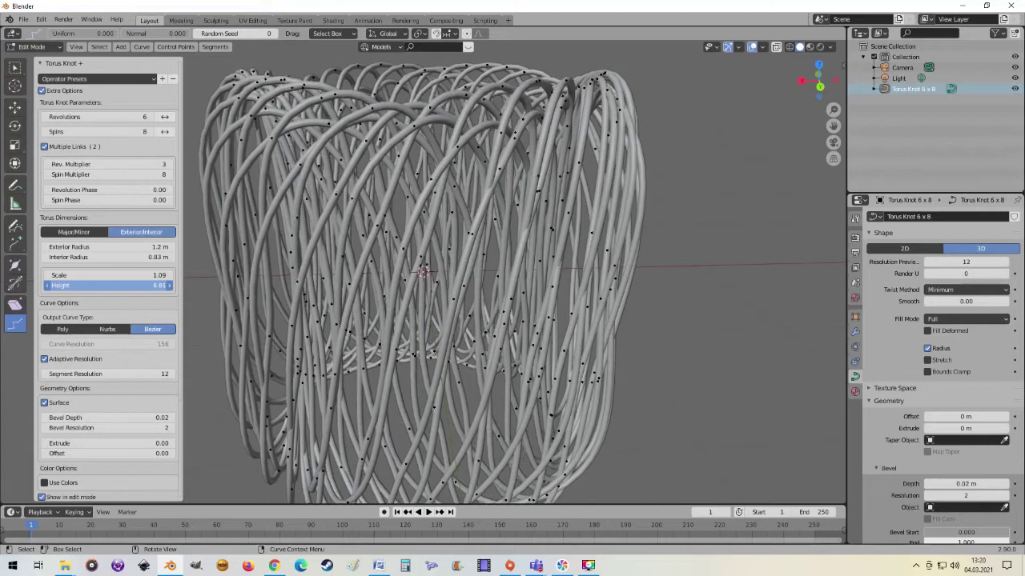
{"action": "left_click_drag", "start_coordinate": [172, 286], "coordinate": [88, 286]}
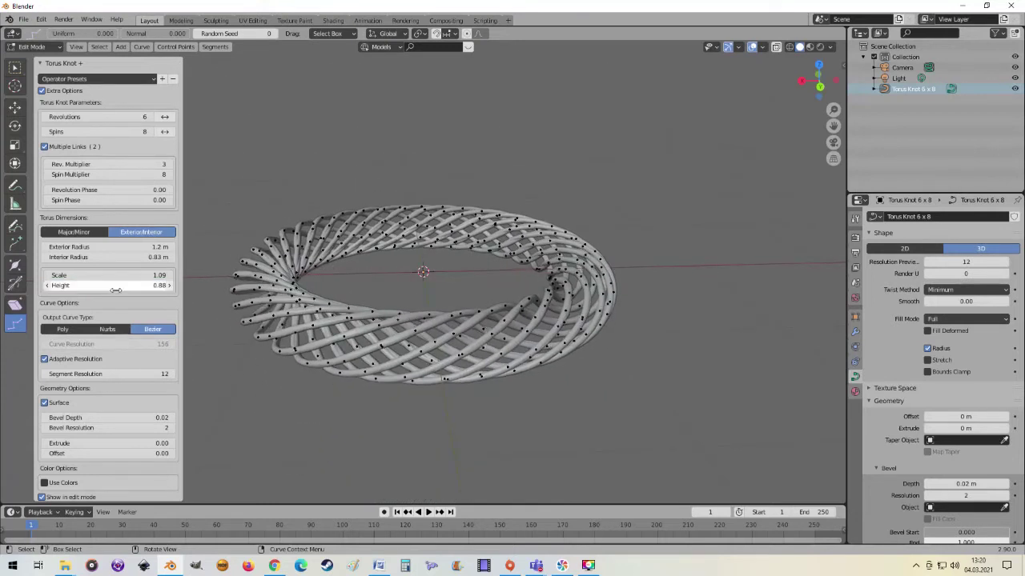
{"action": "middle_click_drag", "start_coordinate": [505, 251], "coordinate": [497, 221]}
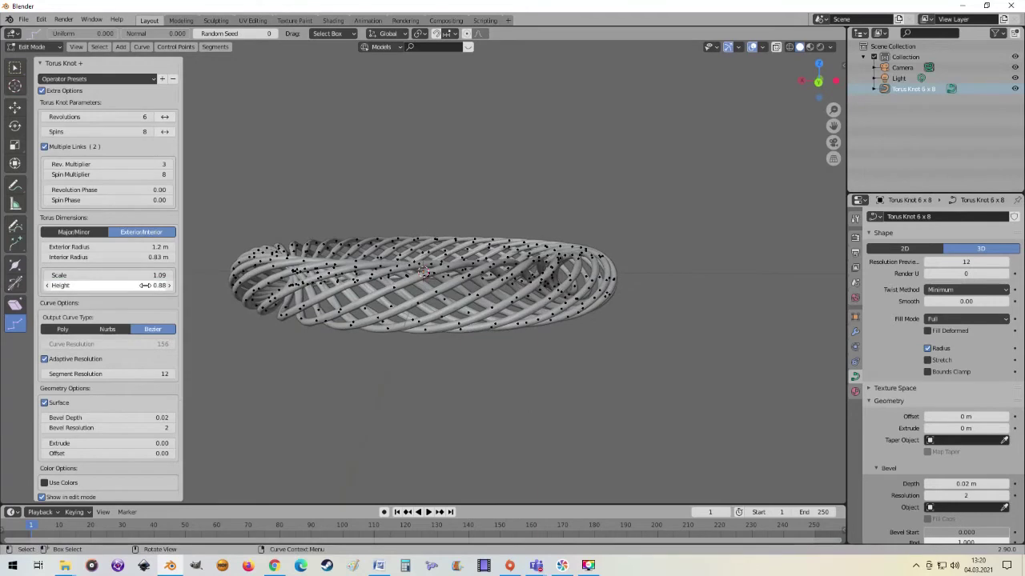
{"action": "left_click_drag", "start_coordinate": [132, 286], "coordinate": [104, 285]}
{"action": "mouse_move", "coordinate": [461, 202]}
{"action": "middle_mouse_down"}
{"action": "mouse_move", "coordinate": [578, 286]}
{"action": "mouse_move", "coordinate": [550, 259]}
{"action": "middle_mouse_up"}
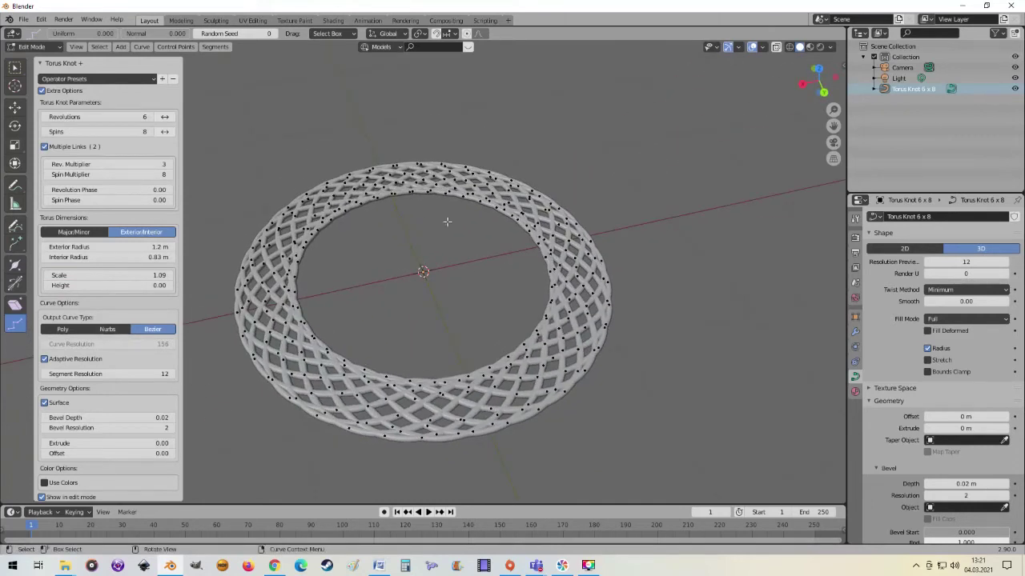
{"action": "middle_click_drag", "start_coordinate": [446, 222], "coordinate": [464, 220]}
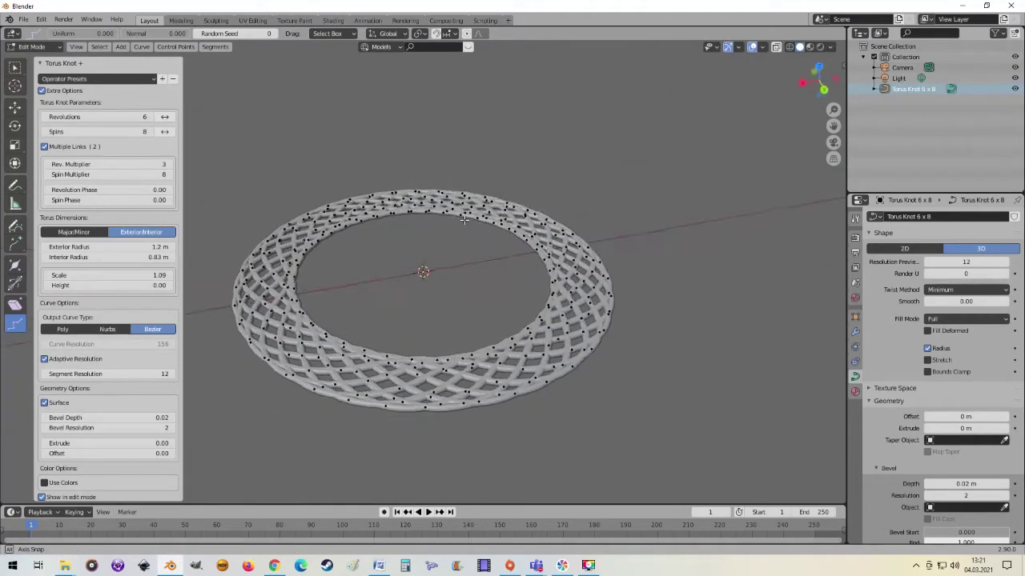
{"action": "middle_click_drag", "start_coordinate": [464, 219], "coordinate": [551, 264]}
{"action": "scroll", "coordinate": [550, 266], "scroll_direction": "up", "scroll_amount": 3}
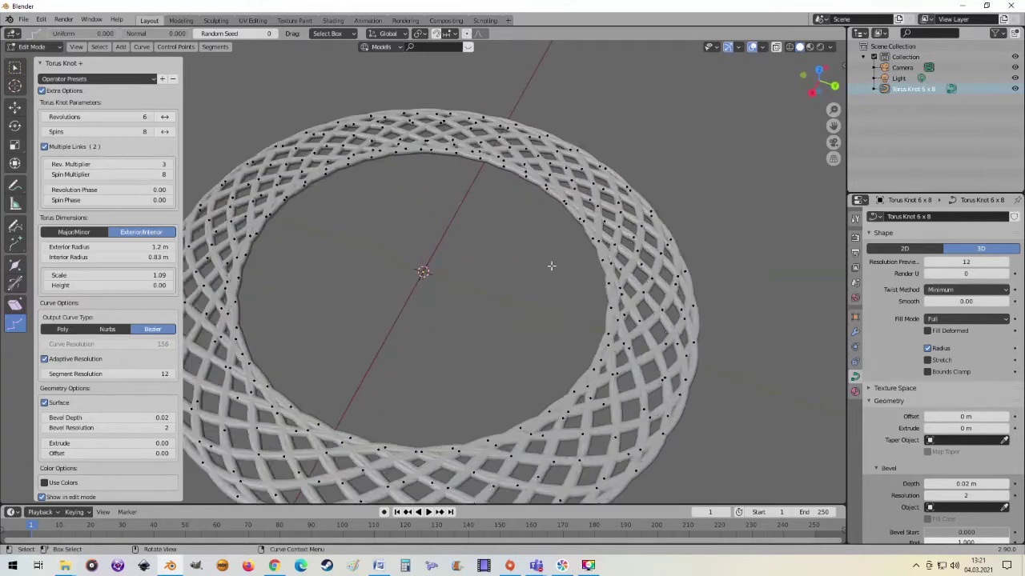
{"action": "scroll", "coordinate": [447, 281], "scroll_direction": "down", "scroll_amount": 2}
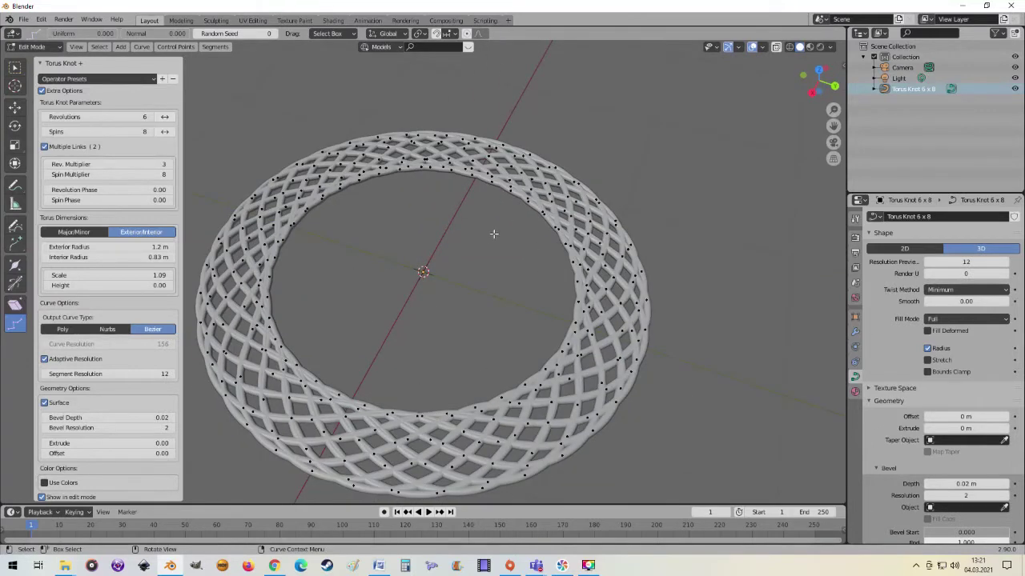
{"action": "scroll", "coordinate": [320, 273], "scroll_direction": "down", "scroll_amount": 1}
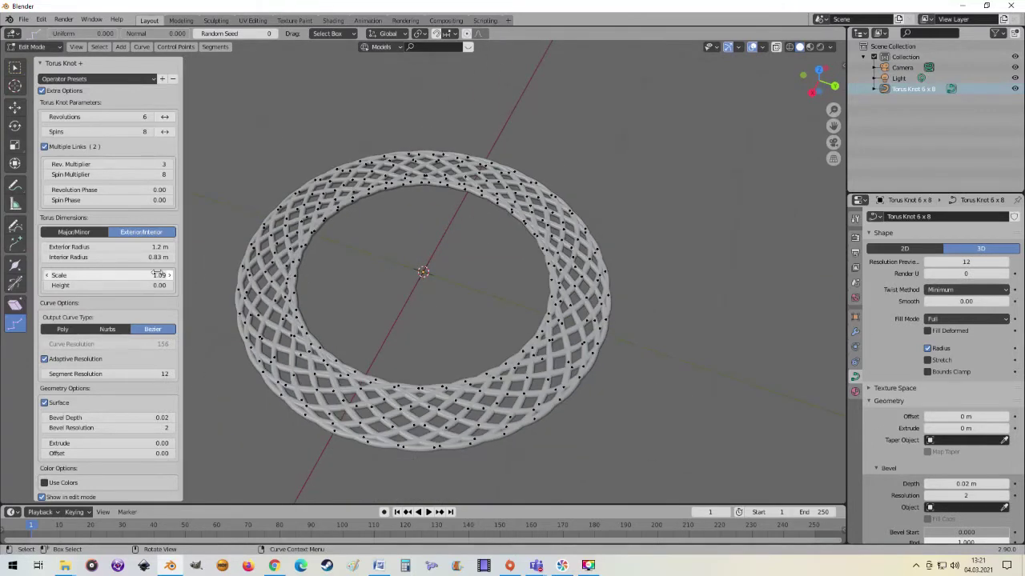
{"action": "scroll", "coordinate": [120, 290], "scroll_direction": "down", "scroll_amount": 1}
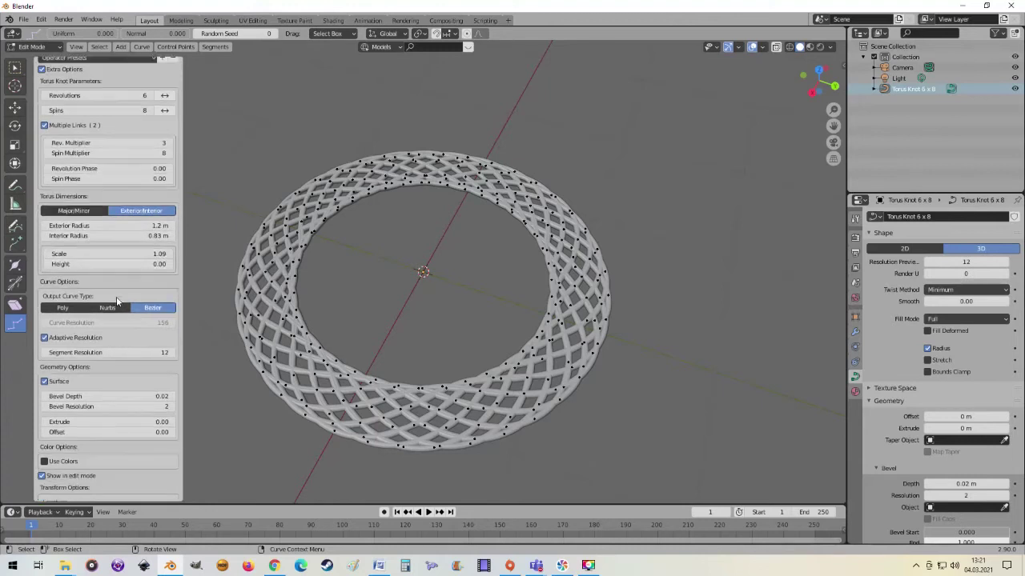
{"action": "scroll", "coordinate": [134, 298], "scroll_direction": "down", "scroll_amount": 3}
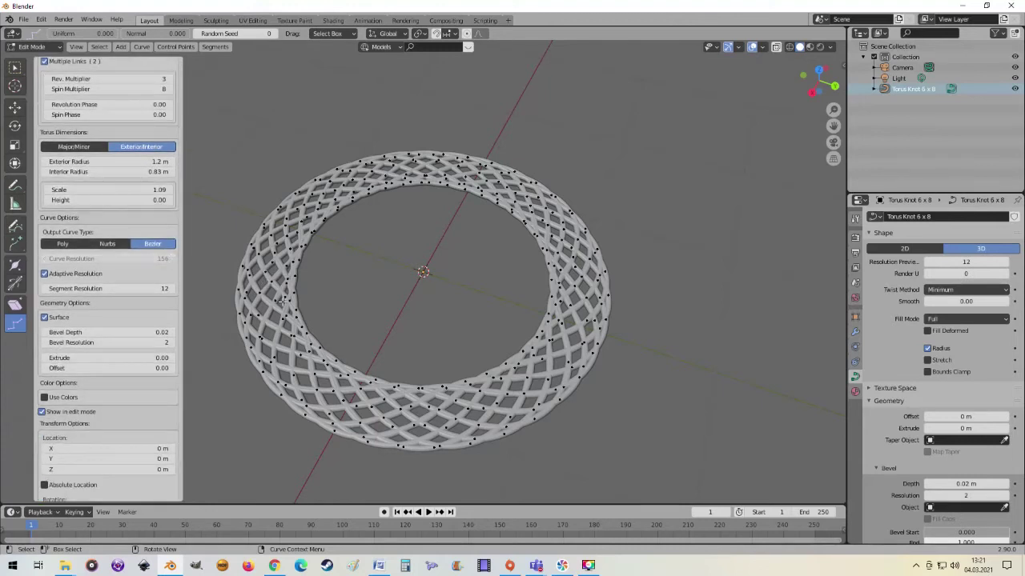
{"action": "left_click", "coordinate": [110, 245]}
{"action": "scroll", "coordinate": [328, 275], "scroll_direction": "up", "scroll_amount": 3}
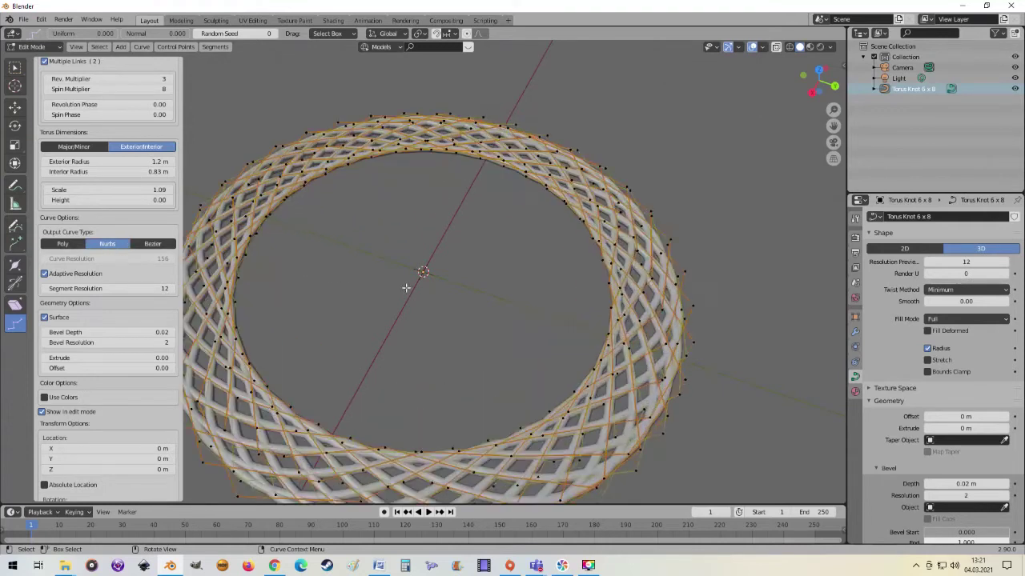
{"action": "middle_click_drag", "start_coordinate": [407, 286], "coordinate": [430, 313]}
{"action": "scroll", "coordinate": [431, 313], "scroll_direction": "down", "scroll_amount": 2}
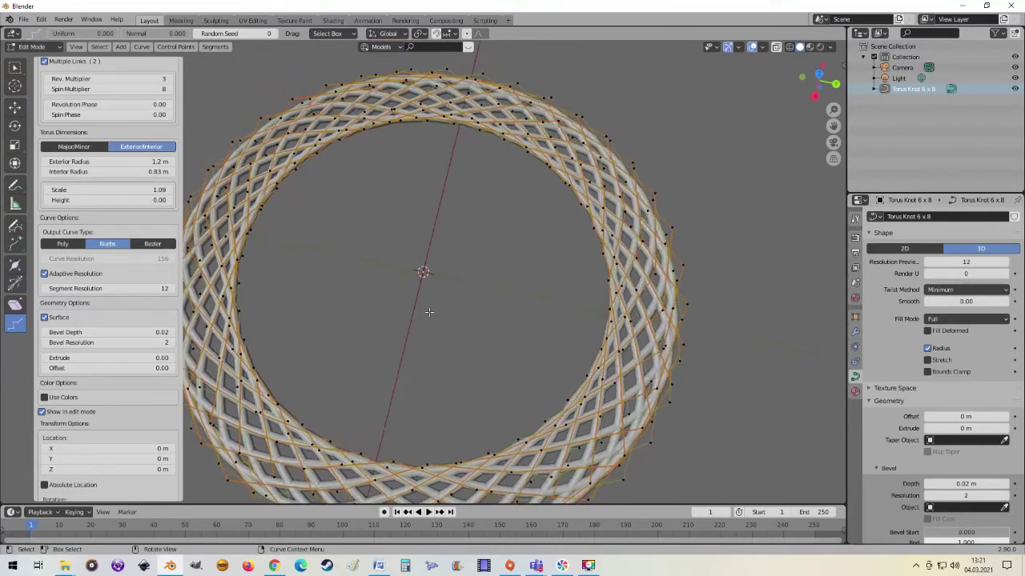
{"action": "left_click", "coordinate": [69, 242]}
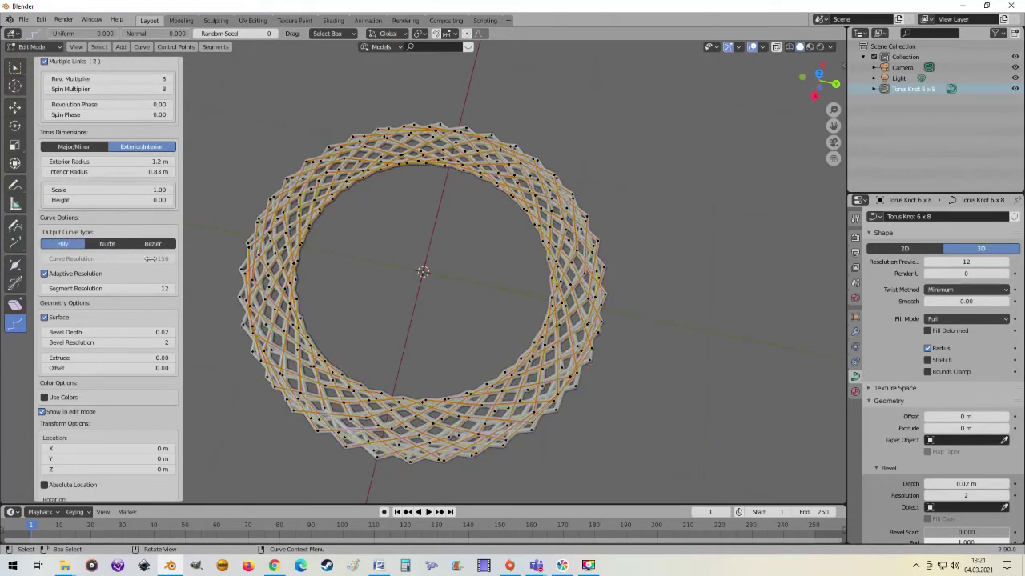
{"action": "scroll", "coordinate": [328, 295], "scroll_direction": "up", "scroll_amount": 3}
{"action": "mouse_move", "coordinate": [454, 300]}
{"action": "middle_mouse_down"}
{"action": "mouse_move", "coordinate": [516, 282]}
{"action": "mouse_move", "coordinate": [480, 309]}
{"action": "middle_mouse_up"}
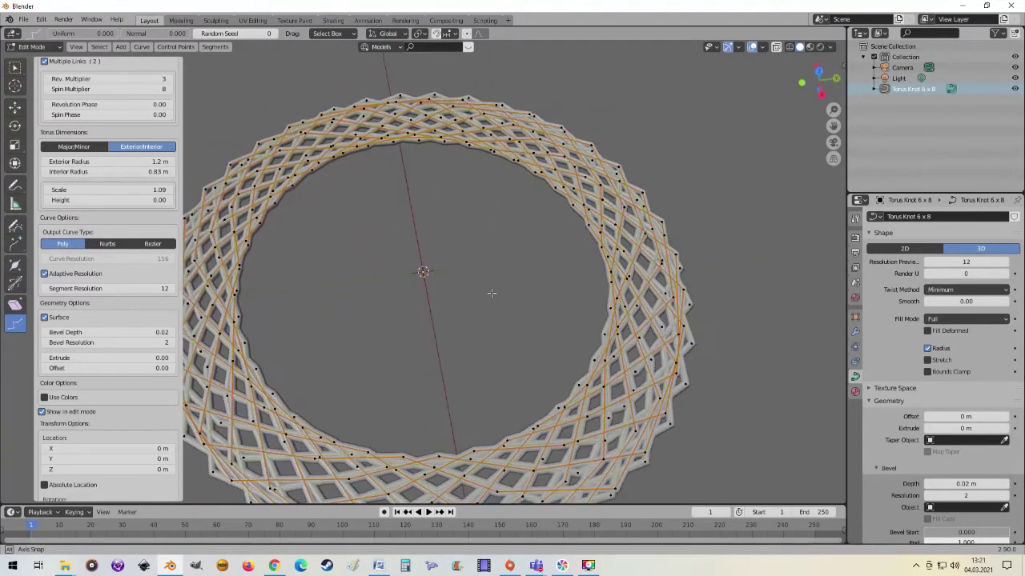
{"action": "left_click", "coordinate": [115, 246]}
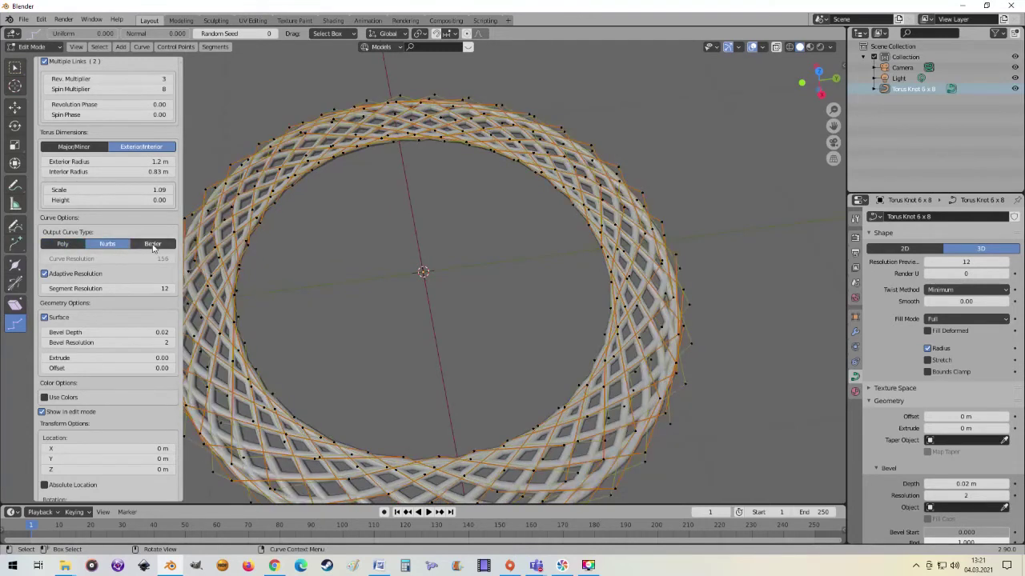
{"action": "left_click", "coordinate": [153, 244]}
{"action": "scroll", "coordinate": [66, 324], "scroll_direction": "up", "scroll_amount": 1}
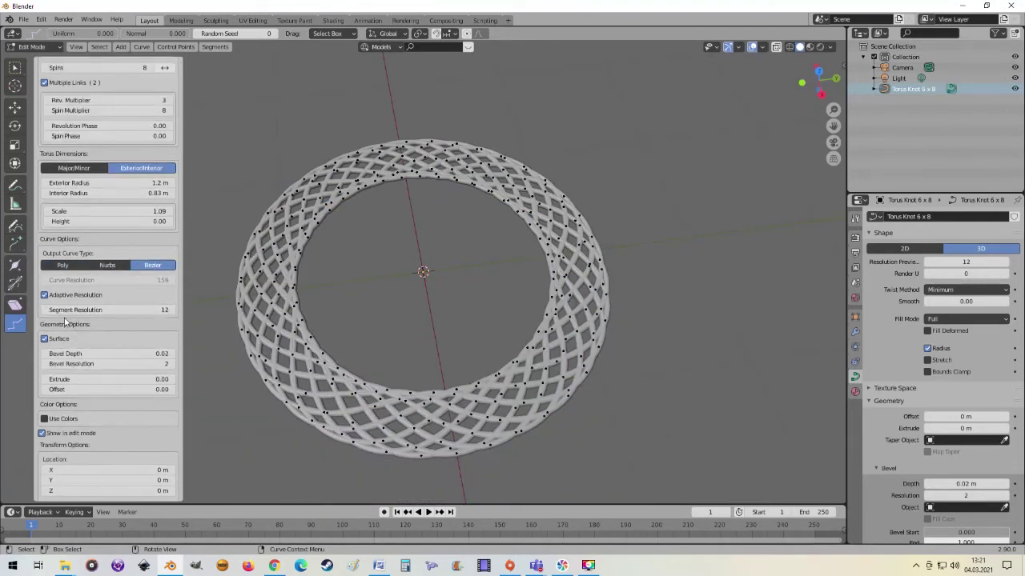
{"action": "left_click", "coordinate": [45, 296]}
{"action": "scroll", "coordinate": [263, 312], "scroll_direction": "up", "scroll_amount": 2}
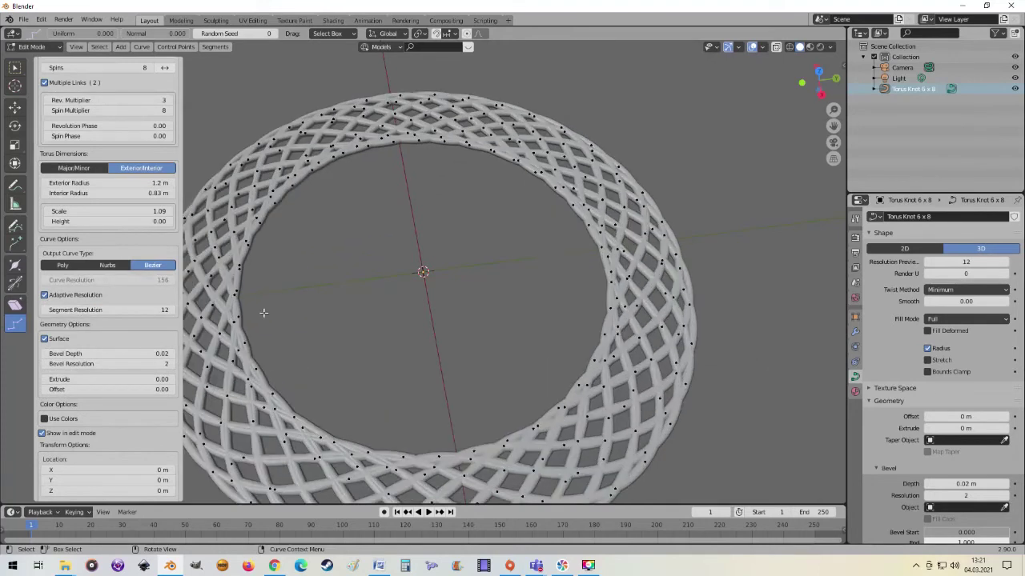
{"action": "scroll", "coordinate": [263, 312], "scroll_direction": "down", "scroll_amount": 1}
{"action": "scroll", "coordinate": [263, 313], "scroll_direction": "up", "scroll_amount": 1}
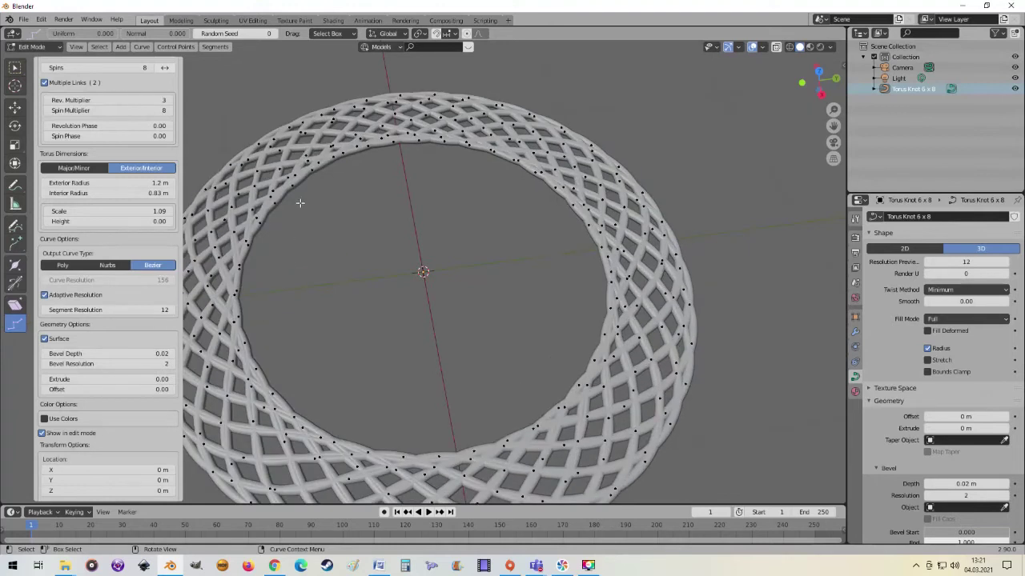
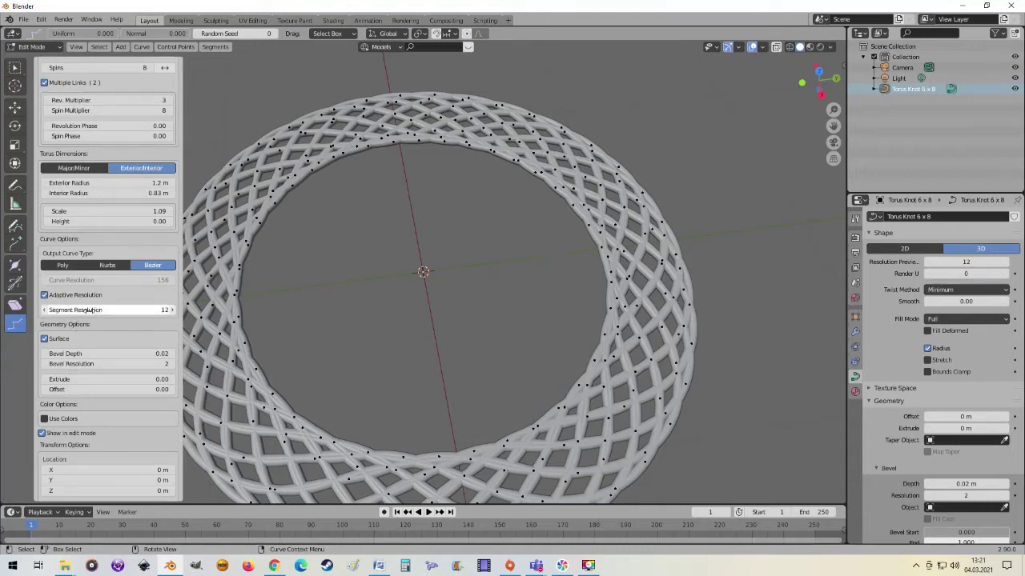
Step: Set the torus knot's Segment Resolution to 10 and turn off Surface to leave bare wire curves
{"action": "left_click", "coordinate": [88, 310]}
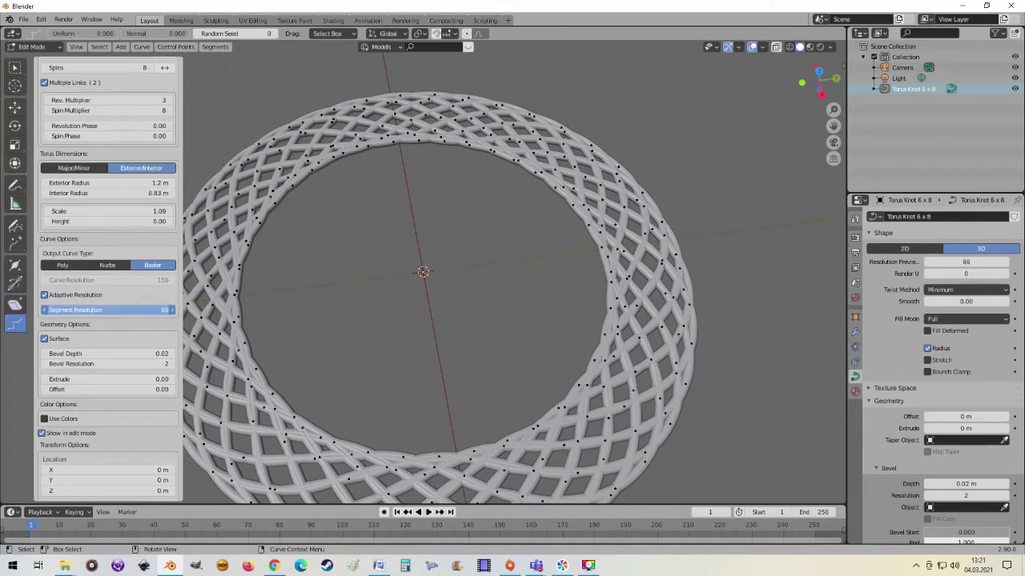
{"action": "mouse_move", "coordinate": [88, 309]}
{"action": "left_mouse_down"}
{"action": "mouse_move", "coordinate": [41, 310]}
{"action": "mouse_move", "coordinate": [174, 312]}
{"action": "left_mouse_up"}
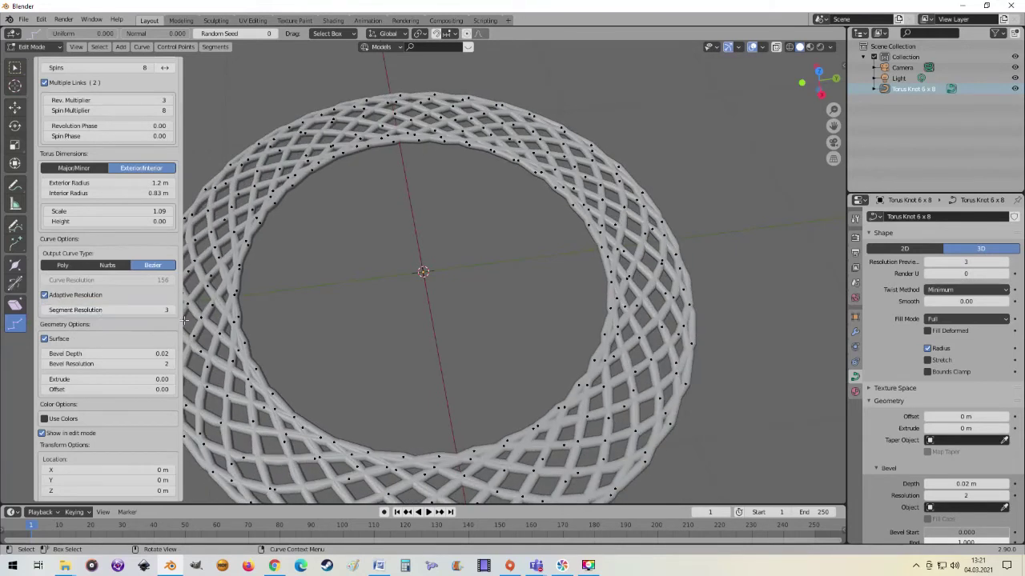
{"action": "left_click", "coordinate": [173, 310]}
{"action": "left_click", "coordinate": [172, 311]}
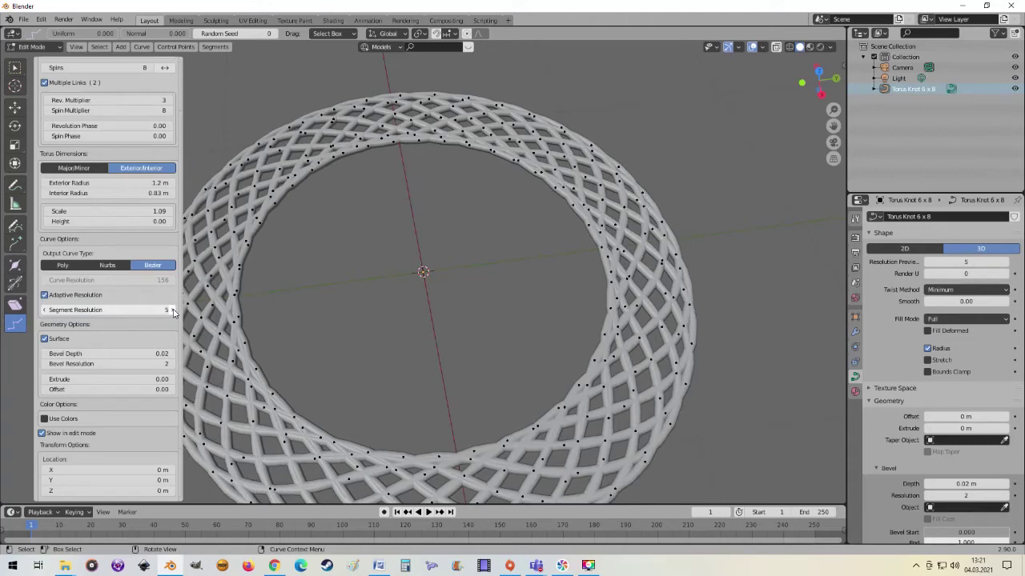
{"action": "left_click", "coordinate": [172, 311]}
{"action": "left_click", "coordinate": [173, 310]}
{"action": "scroll", "coordinate": [508, 298], "scroll_direction": "down", "scroll_amount": 1}
{"action": "middle_click_drag", "start_coordinate": [487, 275], "coordinate": [258, 284]}
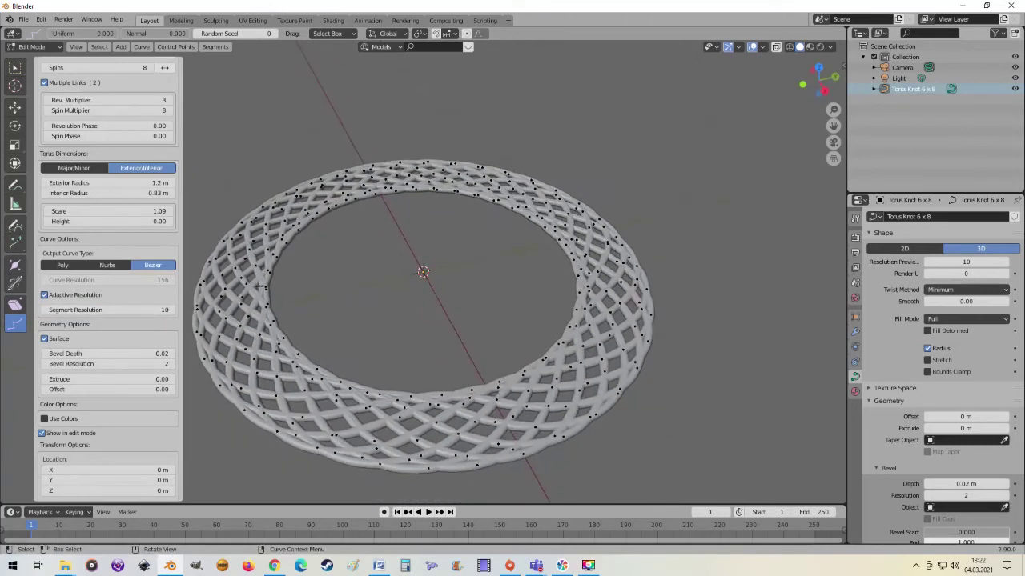
{"action": "left_click", "coordinate": [44, 340]}
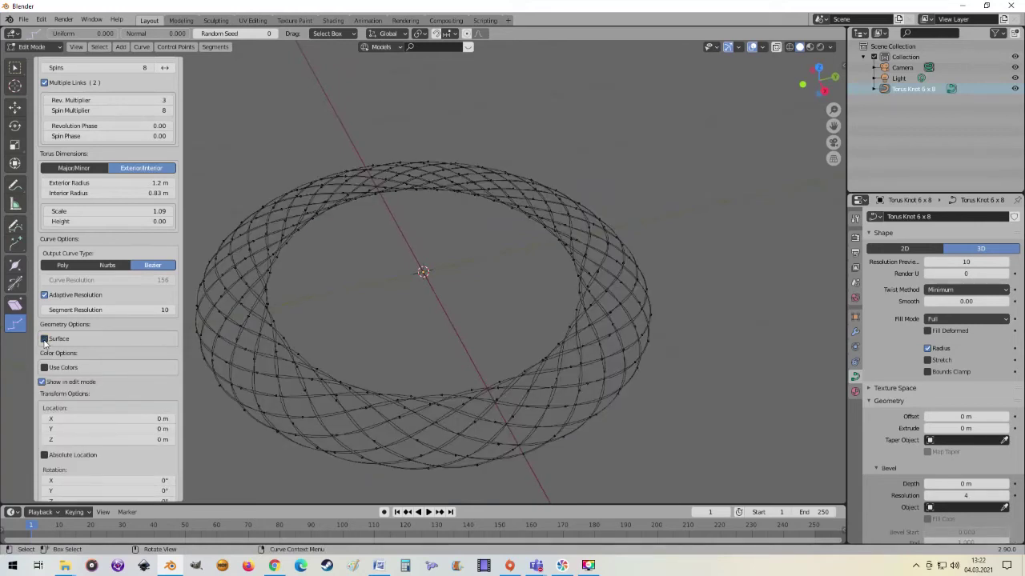
{"action": "mouse_move", "coordinate": [394, 278]}
{"action": "middle_mouse_down"}
{"action": "mouse_move", "coordinate": [503, 213]}
{"action": "mouse_move", "coordinate": [485, 293]}
{"action": "mouse_move", "coordinate": [441, 310]}
{"action": "mouse_move", "coordinate": [449, 272]}
{"action": "mouse_move", "coordinate": [455, 278]}
{"action": "middle_mouse_up"}
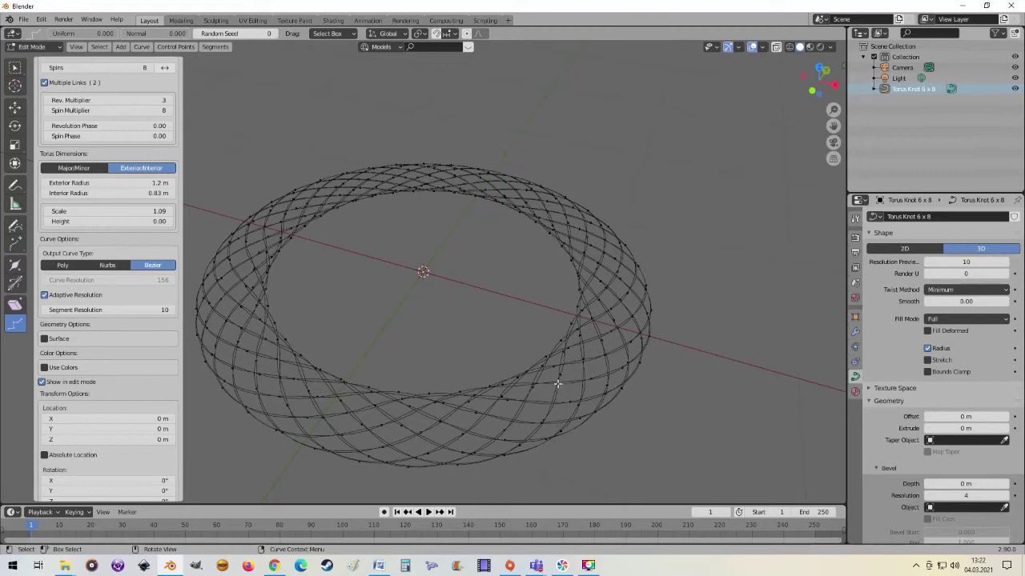
Step: Re-enable the knot's Surface with bevel depth 0.03 and bevel resolution 5
{"action": "left_click", "coordinate": [45, 338]}
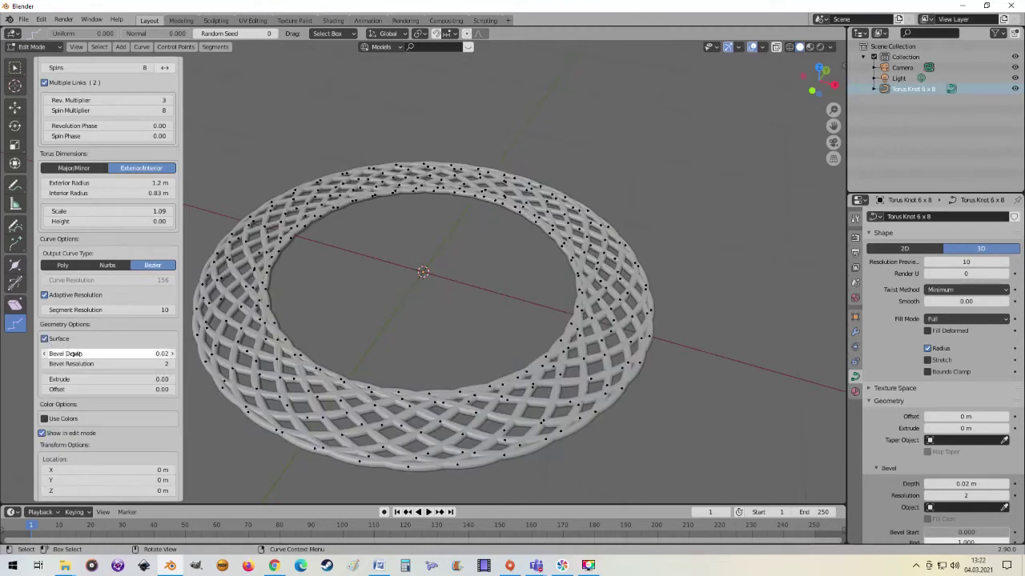
{"action": "mouse_move", "coordinate": [76, 354]}
{"action": "left_mouse_down"}
{"action": "mouse_move", "coordinate": [136, 354]}
{"action": "mouse_move", "coordinate": [91, 354]}
{"action": "left_mouse_up"}
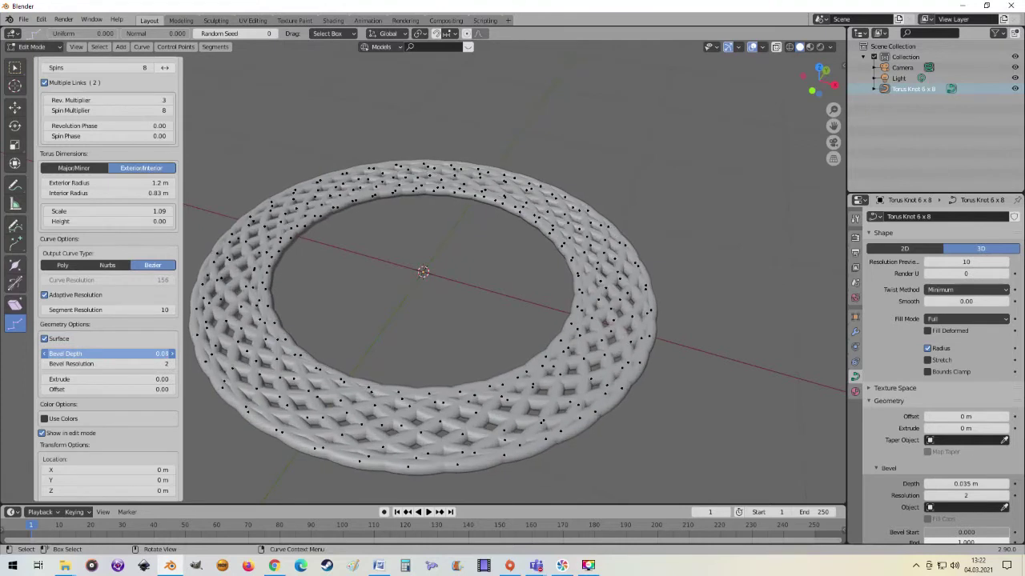
{"action": "left_click_drag", "start_coordinate": [92, 354], "coordinate": [93, 354]}
{"action": "left_click", "coordinate": [82, 363]}
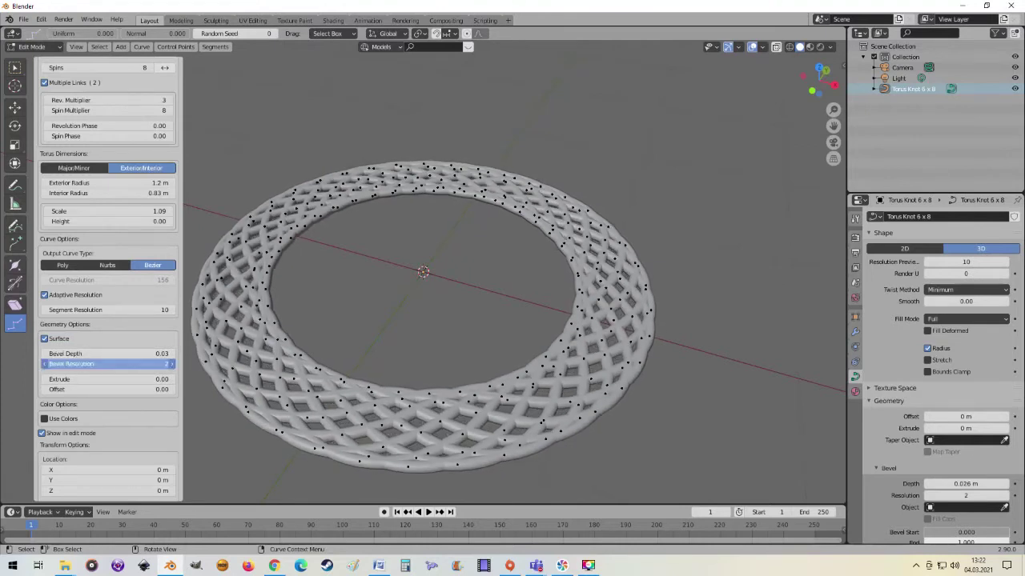
{"action": "left_click_drag", "start_coordinate": [82, 364], "coordinate": [77, 363]}
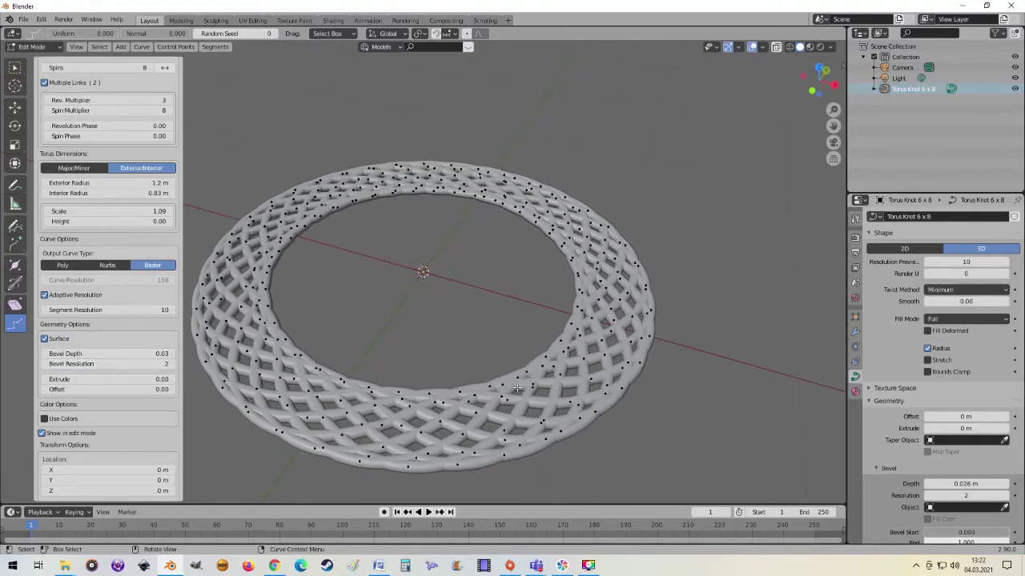
{"action": "scroll", "coordinate": [560, 382], "scroll_direction": "up", "scroll_amount": 3}
{"action": "middle_click_drag", "start_coordinate": [623, 374], "coordinate": [593, 422]}
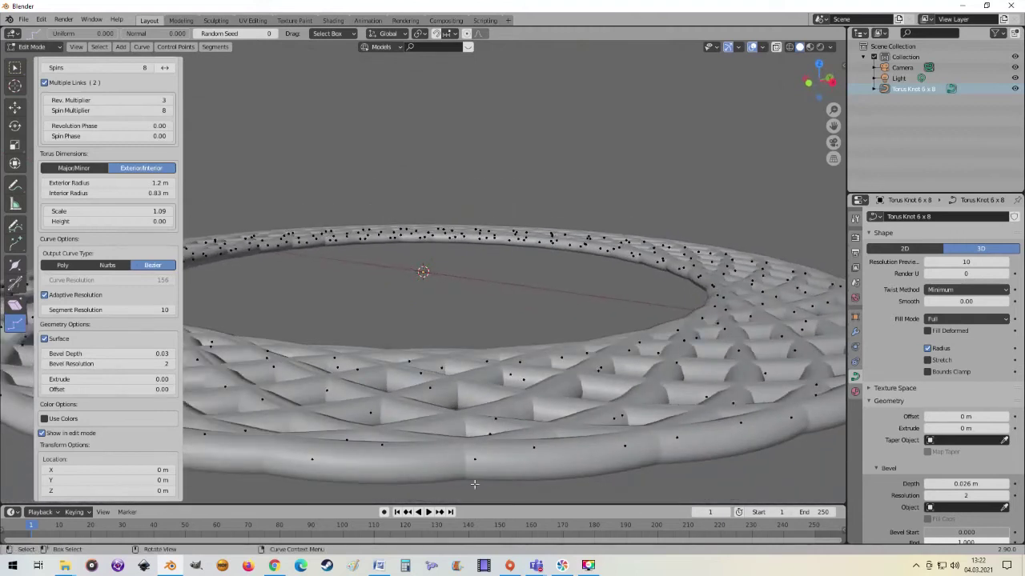
{"action": "left_click_drag", "start_coordinate": [150, 368], "coordinate": [160, 368]}
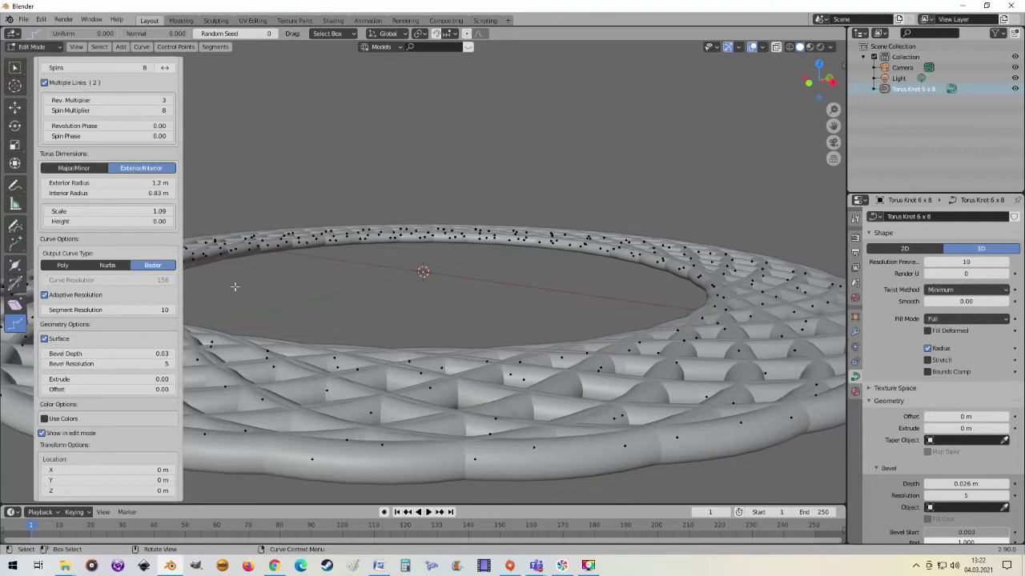
Step: Stretch the knot to height 0.93 and set segment resolution to 88
{"action": "left_click_drag", "start_coordinate": [80, 221], "coordinate": [152, 221]}
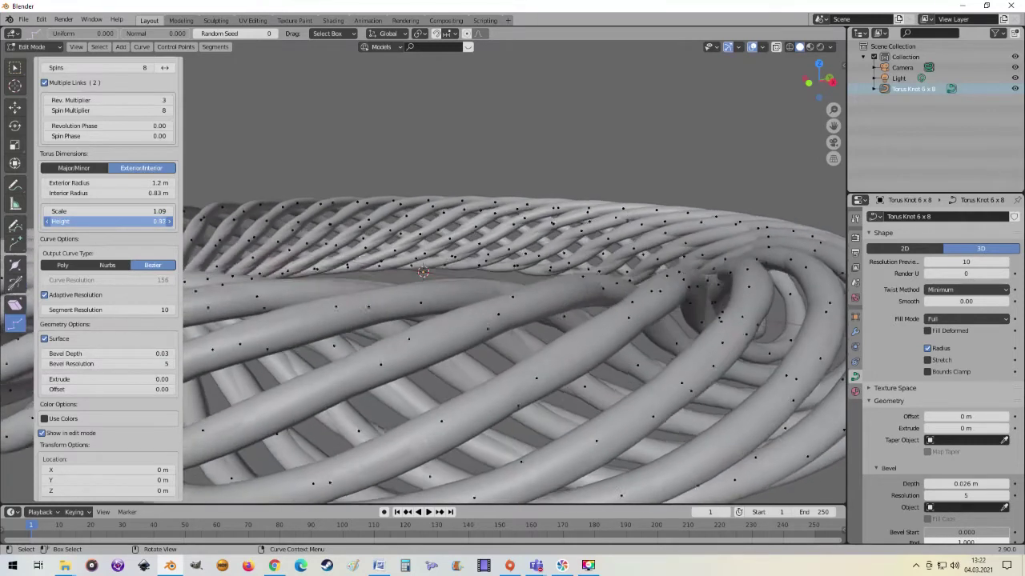
{"action": "middle_click_drag", "start_coordinate": [430, 347], "coordinate": [449, 336]}
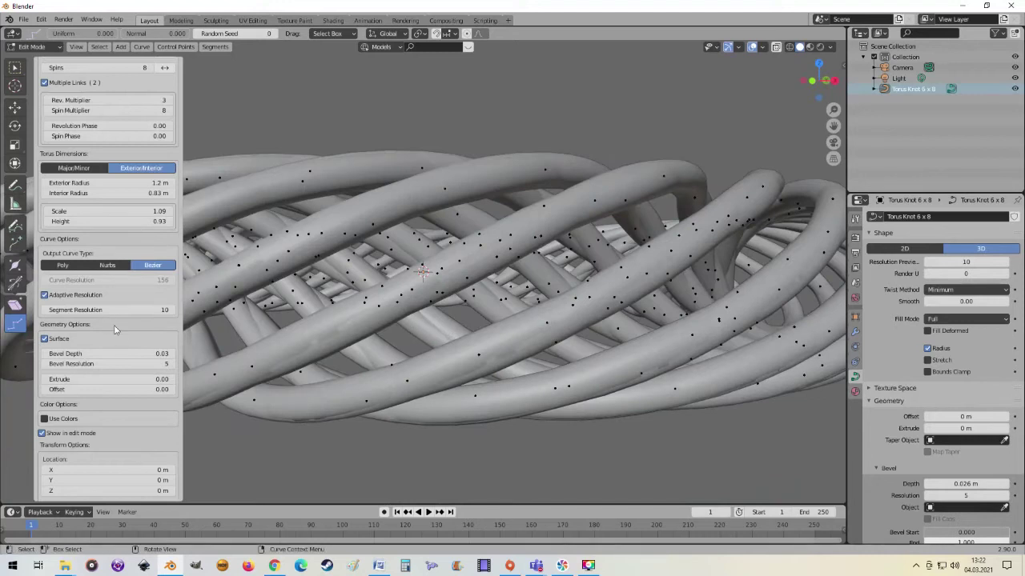
{"action": "mouse_move", "coordinate": [96, 310]}
{"action": "left_mouse_down"}
{"action": "mouse_move", "coordinate": [76, 310]}
{"action": "mouse_move", "coordinate": [128, 310]}
{"action": "left_mouse_up"}
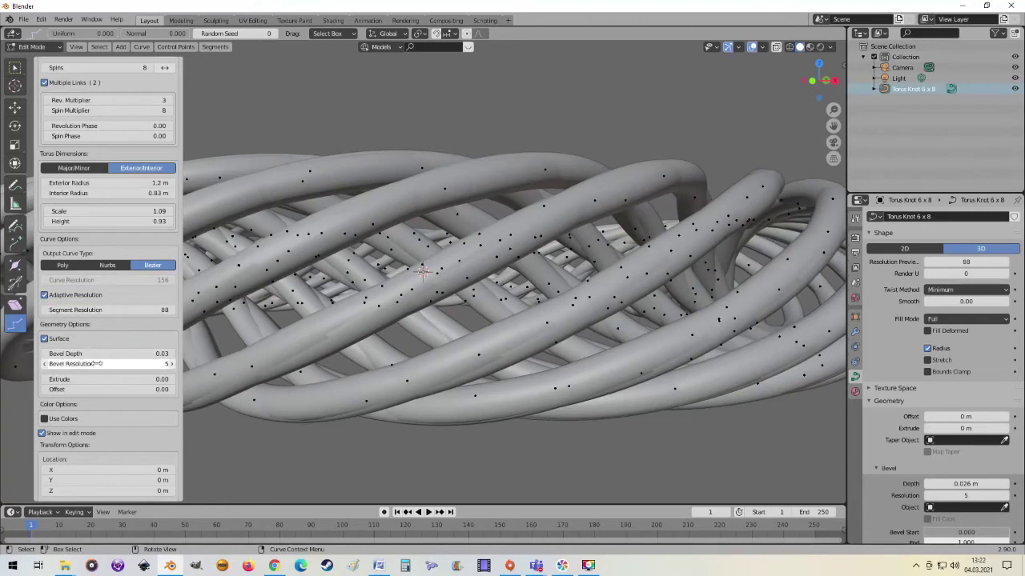
{"action": "mouse_move", "coordinate": [104, 364]}
{"action": "left_mouse_down"}
{"action": "mouse_move", "coordinate": [88, 364]}
{"action": "mouse_move", "coordinate": [128, 379]}
{"action": "mouse_move", "coordinate": [109, 380]}
{"action": "left_mouse_up"}
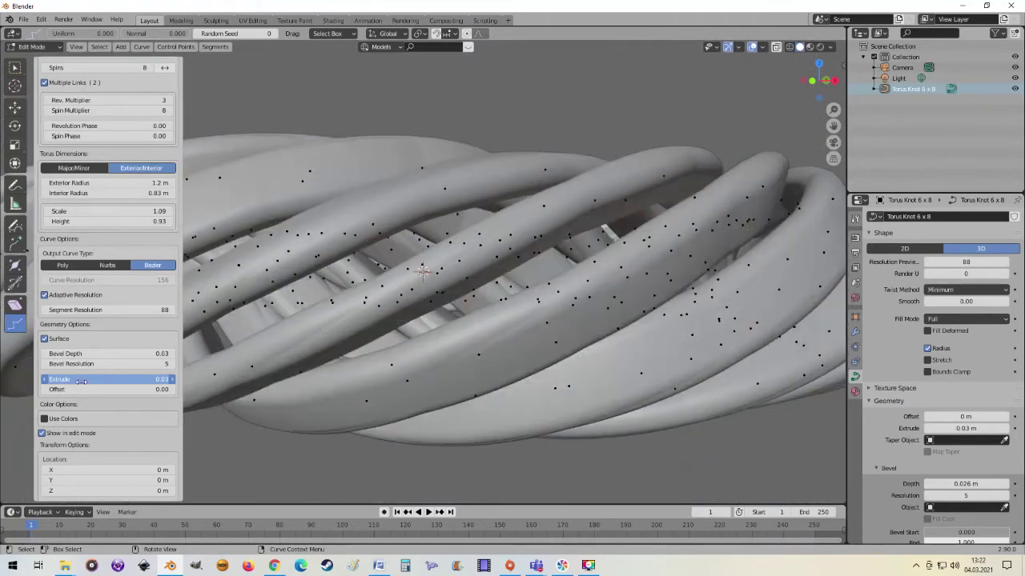
Step: Lower the Rev. Multiplier from 3 to 1 and the Spin Multiplier from 8 to 4
{"action": "scroll", "coordinate": [616, 374], "scroll_direction": "down", "scroll_amount": 5}
{"action": "mouse_move", "coordinate": [616, 375]}
{"action": "middle_mouse_down"}
{"action": "mouse_move", "coordinate": [697, 403]}
{"action": "mouse_move", "coordinate": [641, 357]}
{"action": "mouse_move", "coordinate": [662, 369]}
{"action": "mouse_move", "coordinate": [672, 346]}
{"action": "mouse_move", "coordinate": [642, 370]}
{"action": "middle_mouse_up"}
{"action": "mouse_move", "coordinate": [416, 395]}
{"action": "middle_mouse_down"}
{"action": "mouse_move", "coordinate": [480, 407]}
{"action": "mouse_move", "coordinate": [259, 275]}
{"action": "middle_mouse_up"}
{"action": "scroll", "coordinate": [512, 272], "scroll_direction": "up", "scroll_amount": 3}
{"action": "scroll", "coordinate": [512, 272], "scroll_direction": "up", "scroll_amount": 3}
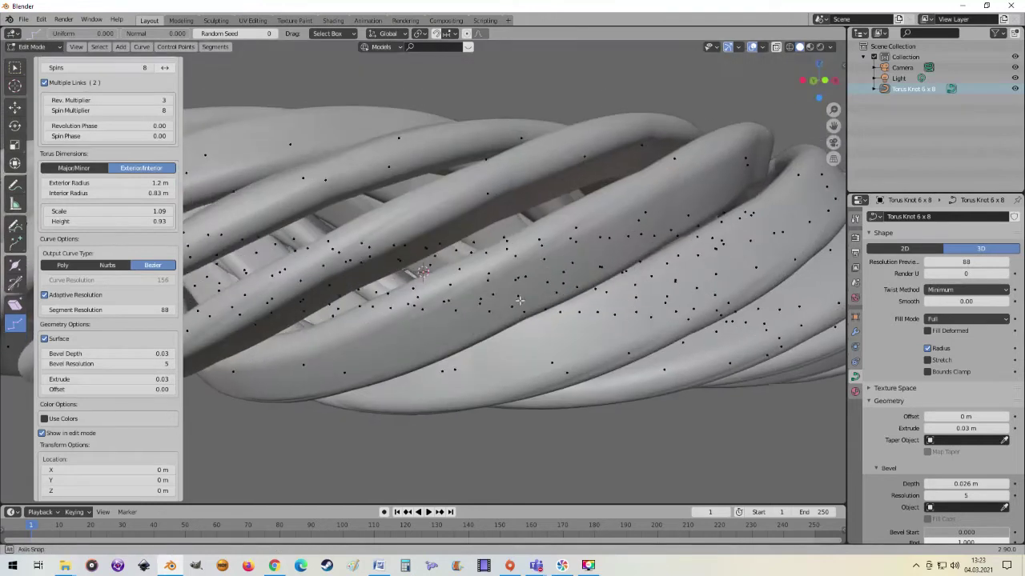
{"action": "mouse_move", "coordinate": [512, 272]}
{"action": "middle_mouse_down"}
{"action": "mouse_move", "coordinate": [520, 288]}
{"action": "mouse_move", "coordinate": [528, 277]}
{"action": "middle_mouse_up"}
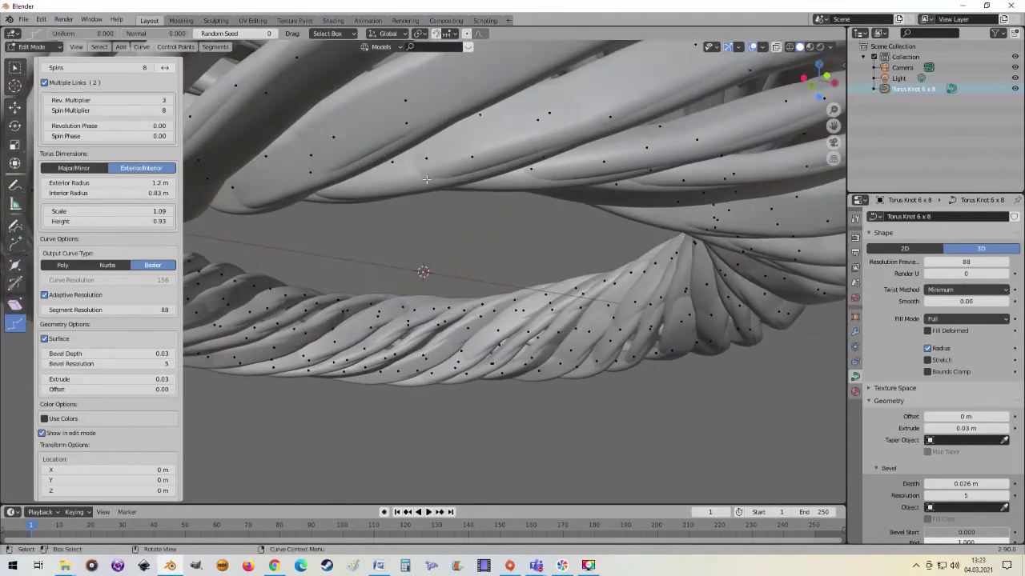
{"action": "mouse_move", "coordinate": [426, 179]}
{"action": "middle_mouse_down"}
{"action": "mouse_move", "coordinate": [480, 197]}
{"action": "mouse_move", "coordinate": [526, 268]}
{"action": "mouse_move", "coordinate": [613, 275]}
{"action": "middle_mouse_up"}
{"action": "middle_click_drag", "start_coordinate": [616, 313], "coordinate": [686, 310]}
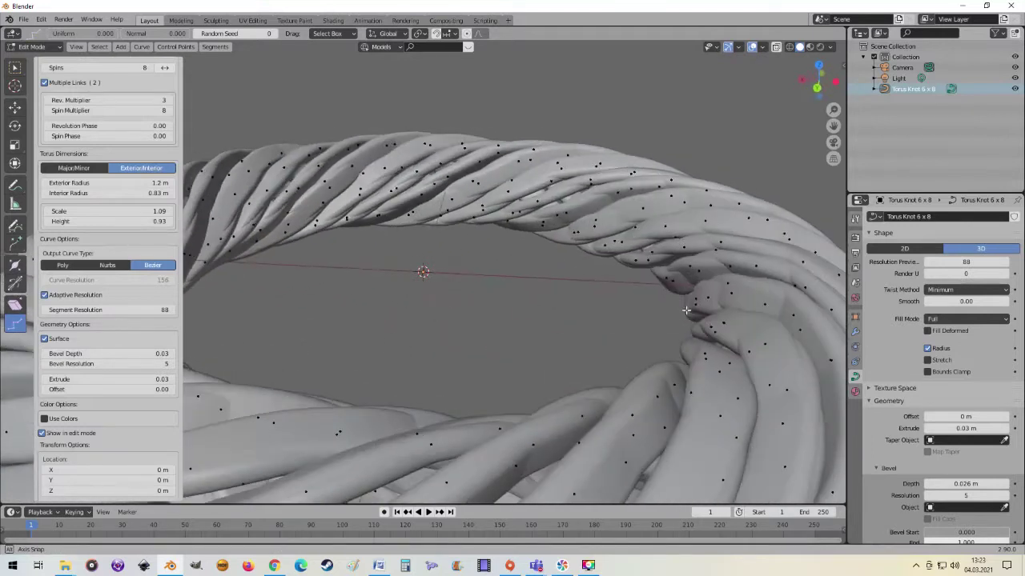
{"action": "left_click", "coordinate": [47, 114]}
{"action": "left_click", "coordinate": [47, 114]}
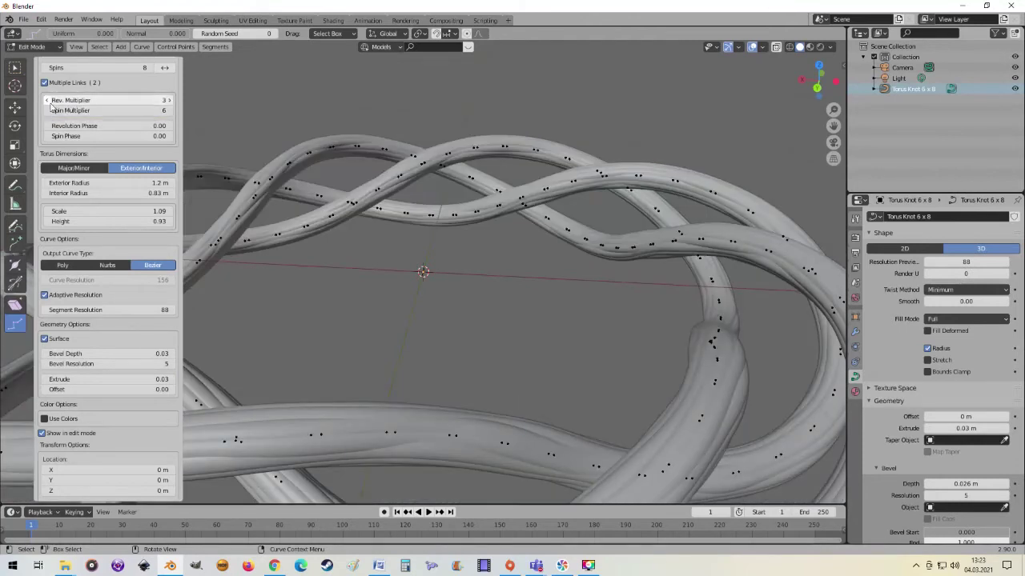
{"action": "left_click", "coordinate": [48, 100]}
{"action": "left_click", "coordinate": [47, 100]}
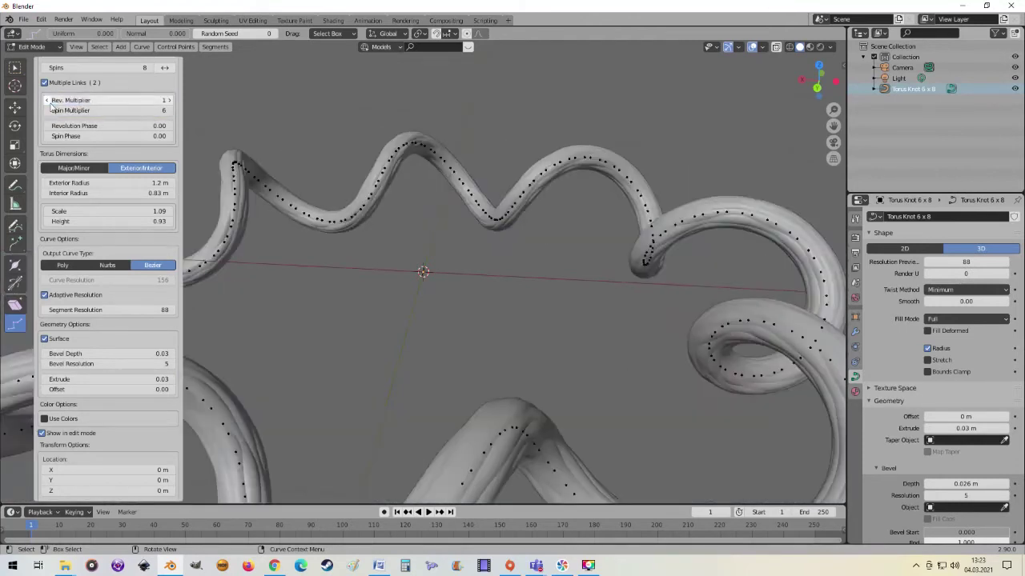
{"action": "left_click", "coordinate": [47, 111]}
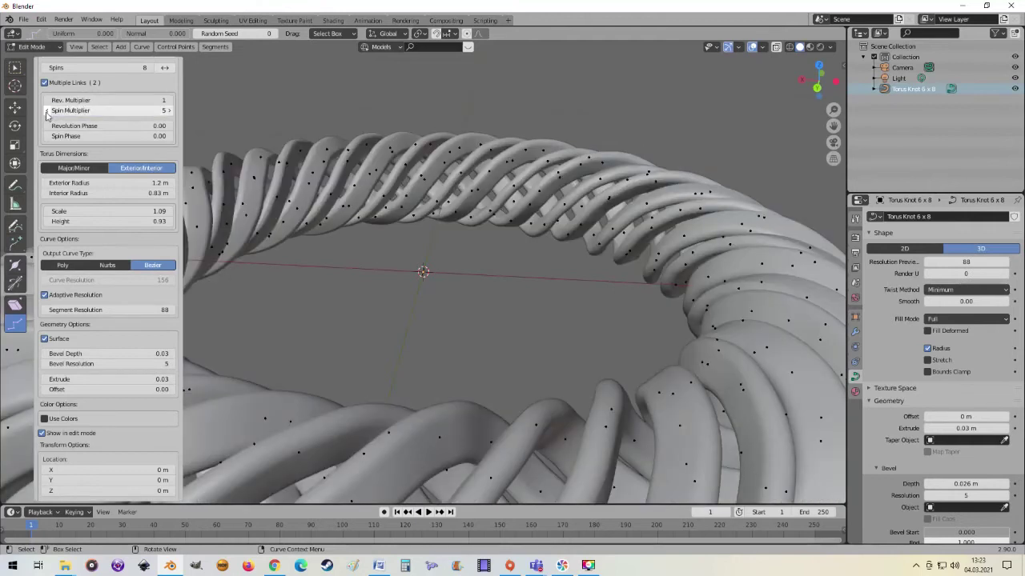
{"action": "left_click", "coordinate": [47, 111]}
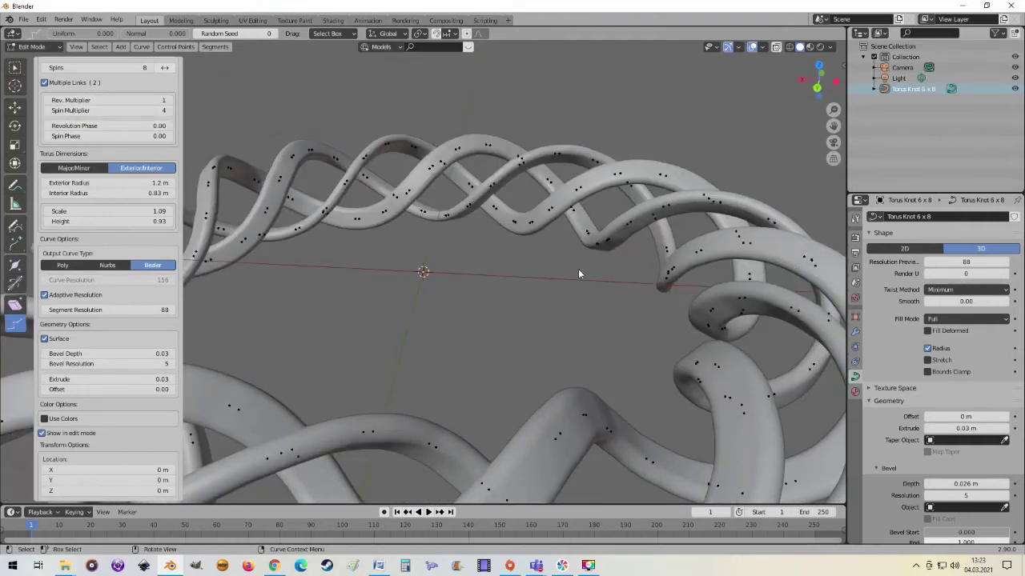
Step: Zoom out and orbit to inspect the whole open braided ring
{"action": "mouse_move", "coordinate": [578, 269]}
{"action": "middle_mouse_down"}
{"action": "mouse_move", "coordinate": [563, 288]}
{"action": "mouse_move", "coordinate": [541, 269]}
{"action": "mouse_move", "coordinate": [504, 267]}
{"action": "middle_mouse_up"}
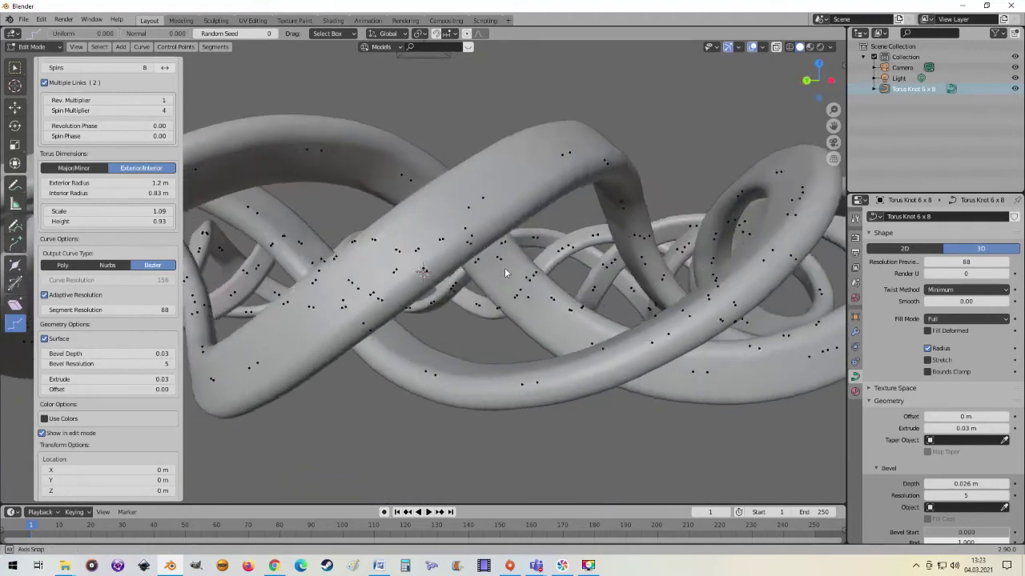
{"action": "scroll", "coordinate": [505, 268], "scroll_direction": "down", "scroll_amount": 3}
{"action": "scroll", "coordinate": [528, 296], "scroll_direction": "down", "scroll_amount": 3}
{"action": "mouse_move", "coordinate": [537, 333]}
{"action": "middle_mouse_down"}
{"action": "mouse_move", "coordinate": [550, 329]}
{"action": "mouse_move", "coordinate": [299, 258]}
{"action": "middle_mouse_up"}
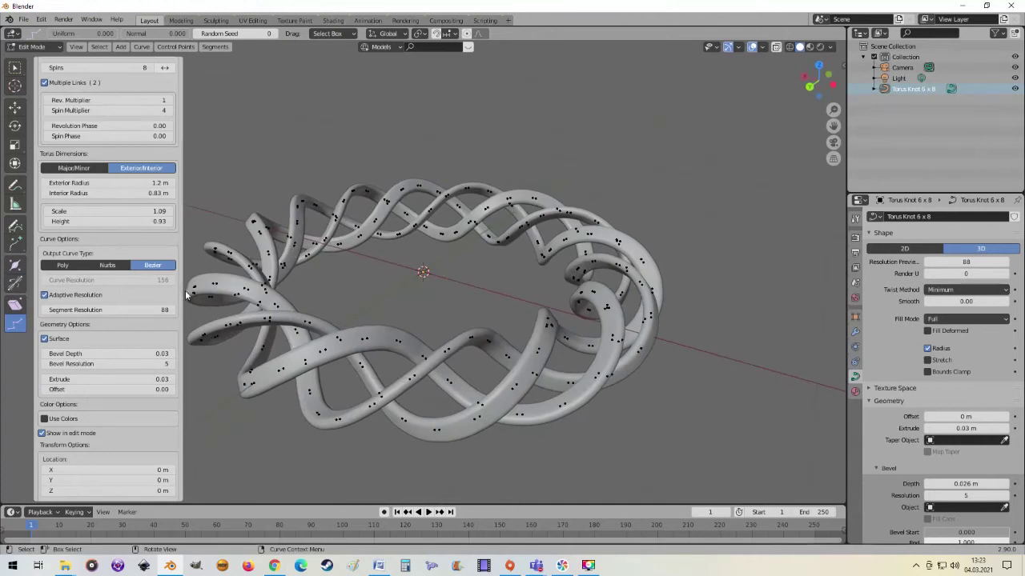
{"action": "middle_click_drag", "start_coordinate": [225, 340], "coordinate": [327, 357]}
{"action": "scroll", "coordinate": [159, 374], "scroll_direction": "down", "scroll_amount": 1}
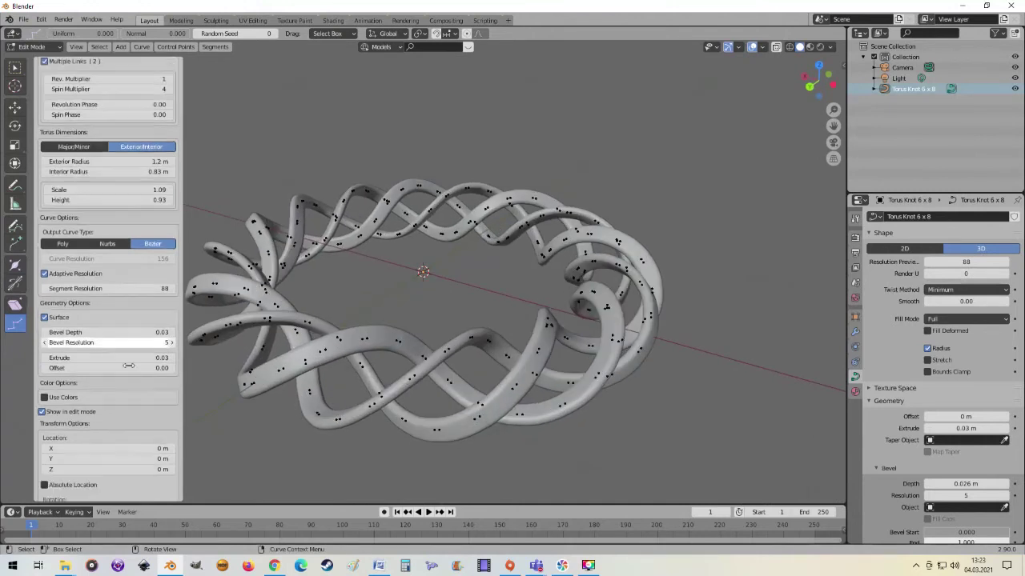
{"action": "scroll", "coordinate": [173, 367], "scroll_direction": "down", "scroll_amount": 1}
{"action": "scroll", "coordinate": [263, 361], "scroll_direction": "down", "scroll_amount": 1}
{"action": "scroll", "coordinate": [254, 361], "scroll_direction": "down", "scroll_amount": 1}
{"action": "scroll", "coordinate": [254, 361], "scroll_direction": "up", "scroll_amount": 2}
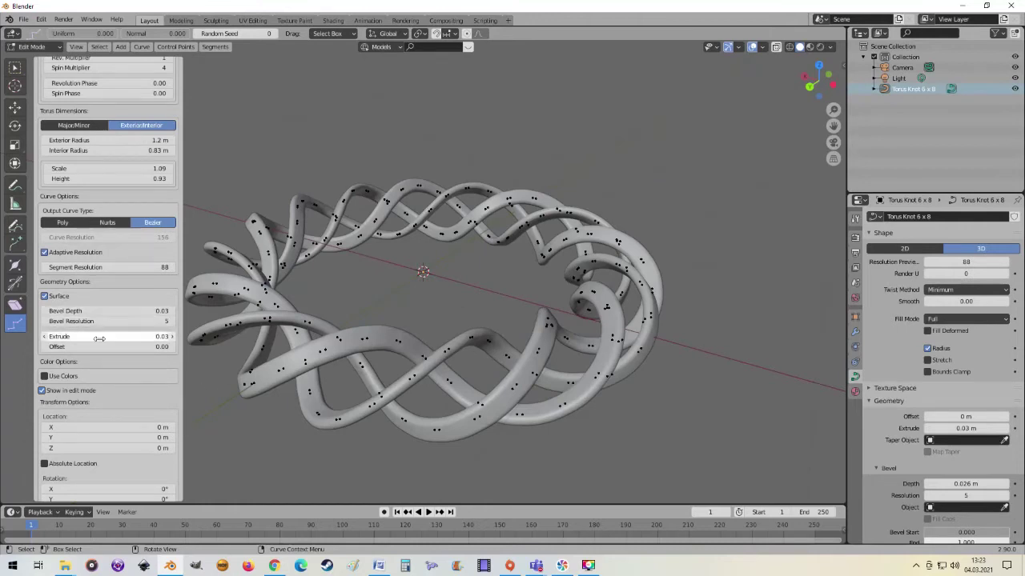
Step: Set the knot's curve Offset to 0.08 and orbit to inspect the layered braid
{"action": "left_click", "coordinate": [96, 346]}
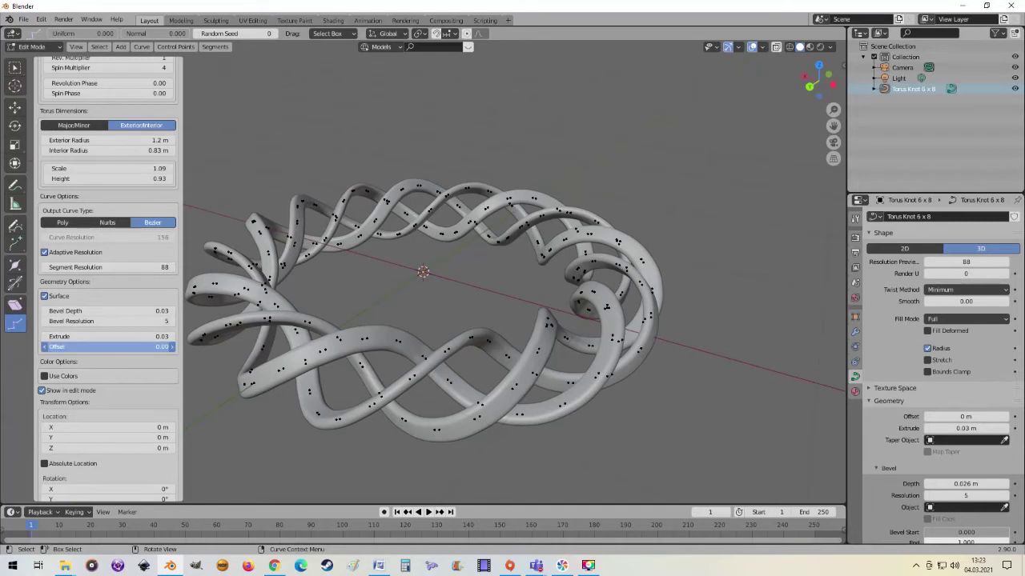
{"action": "mouse_move", "coordinate": [96, 346]}
{"action": "left_mouse_down"}
{"action": "mouse_move", "coordinate": [148, 347]}
{"action": "mouse_move", "coordinate": [121, 346]}
{"action": "left_mouse_up"}
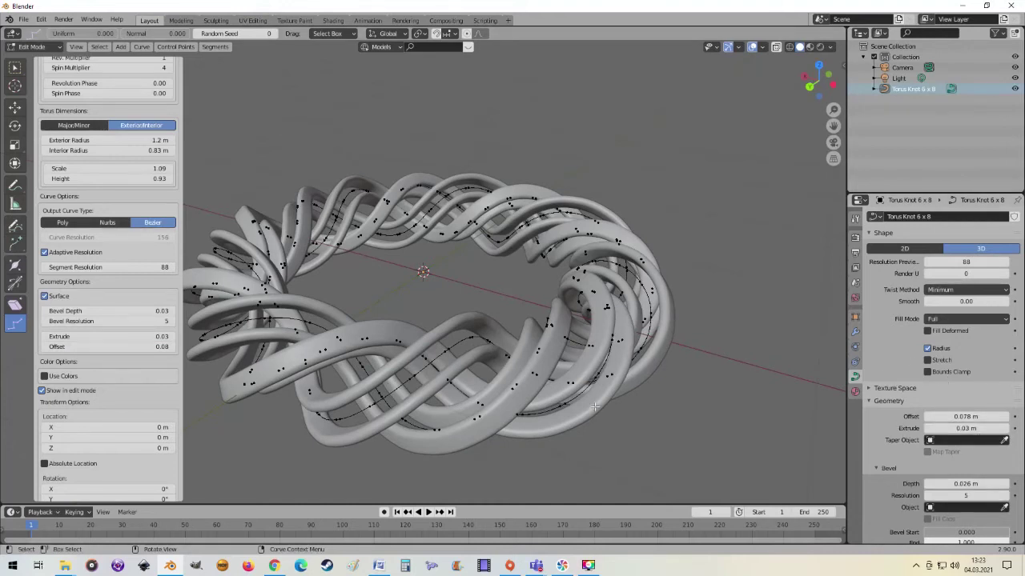
{"action": "middle_click_drag", "start_coordinate": [526, 374], "coordinate": [517, 383]}
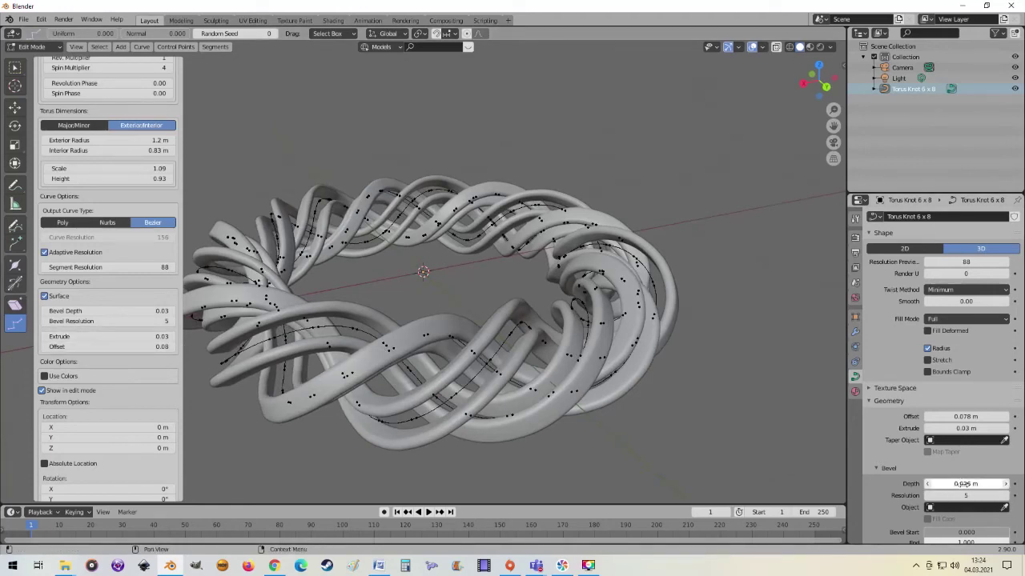
{"action": "mouse_move", "coordinate": [605, 406]}
{"action": "middle_mouse_down"}
{"action": "mouse_move", "coordinate": [578, 401]}
{"action": "mouse_move", "coordinate": [480, 422]}
{"action": "middle_mouse_up"}
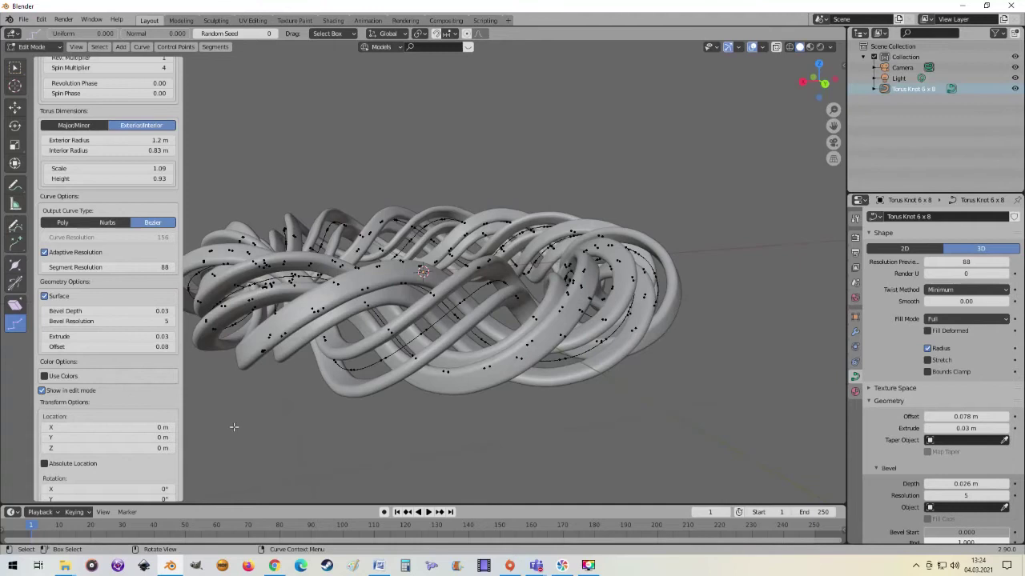
Step: Enable Use Colors and Randomize Colors on the knot's links, adjusting the saturation
{"action": "left_click", "coordinate": [44, 377]}
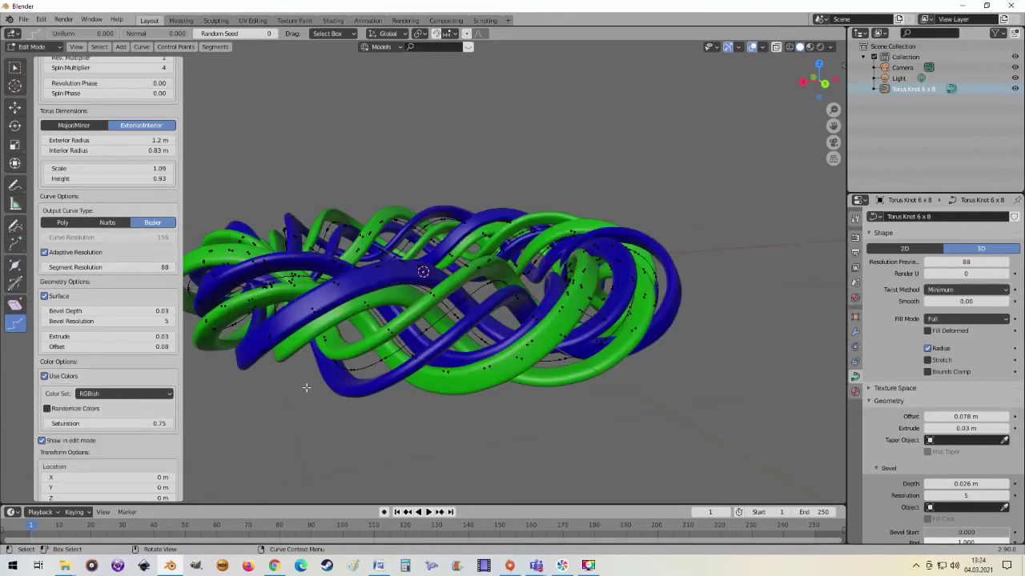
{"action": "mouse_move", "coordinate": [359, 427]}
{"action": "middle_mouse_down"}
{"action": "mouse_move", "coordinate": [494, 440]}
{"action": "mouse_move", "coordinate": [512, 429]}
{"action": "mouse_move", "coordinate": [589, 433]}
{"action": "mouse_move", "coordinate": [240, 417]}
{"action": "middle_mouse_up"}
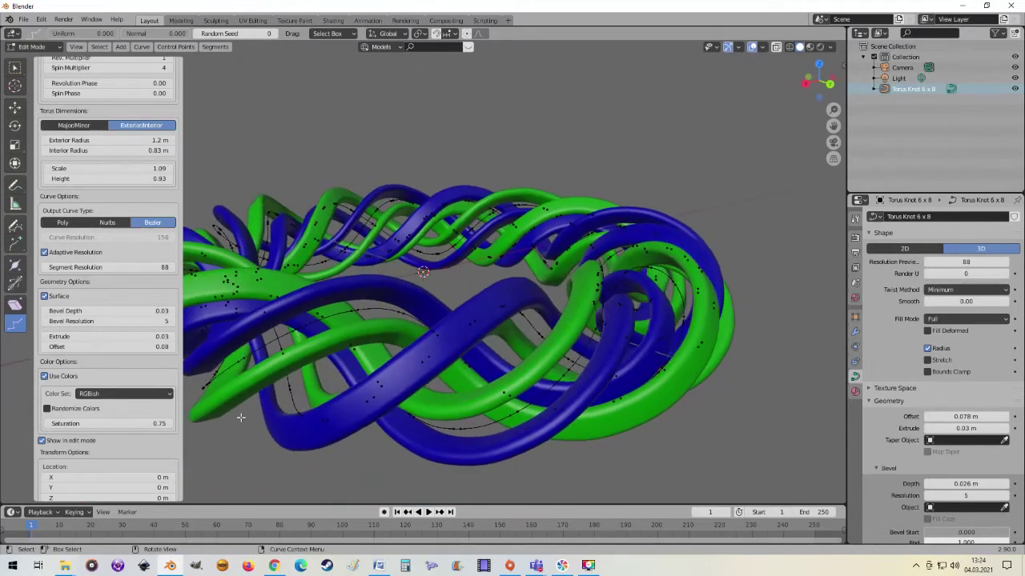
{"action": "left_click", "coordinate": [47, 409]}
{"action": "middle_click_drag", "start_coordinate": [570, 436], "coordinate": [373, 439]}
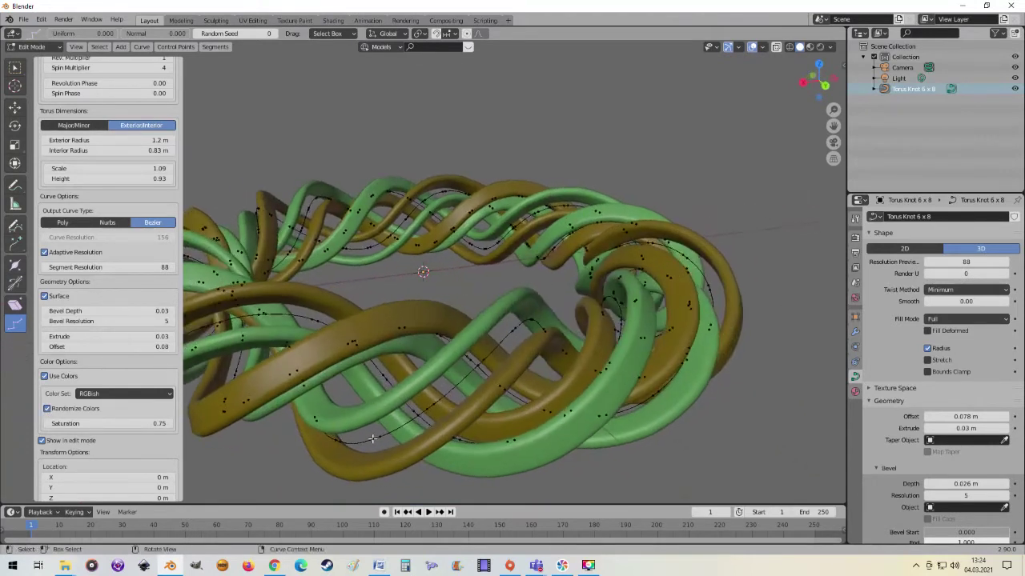
{"action": "left_click_drag", "start_coordinate": [105, 423], "coordinate": [160, 423]}
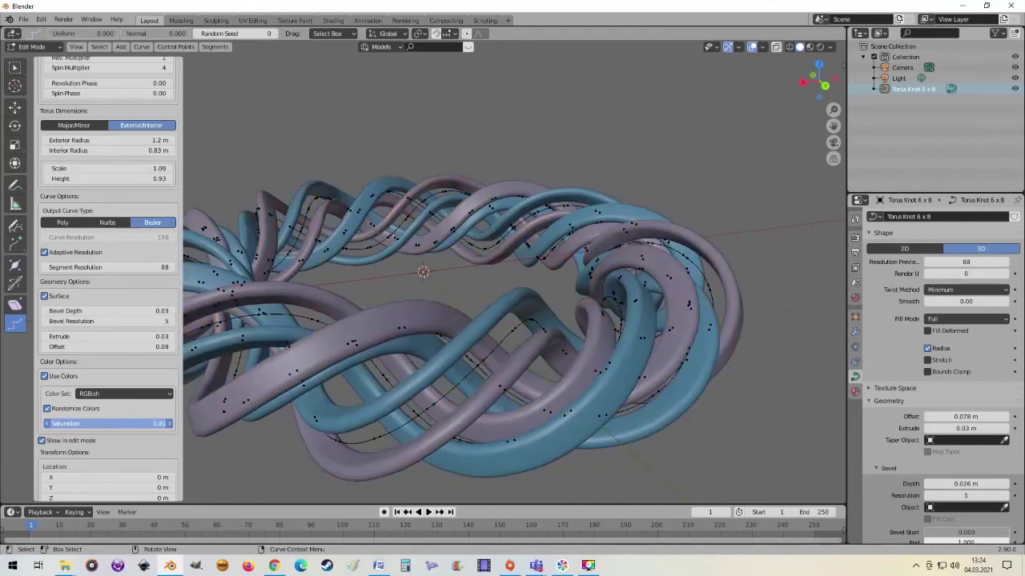
{"action": "left_click_drag", "start_coordinate": [160, 423], "coordinate": [120, 424]}
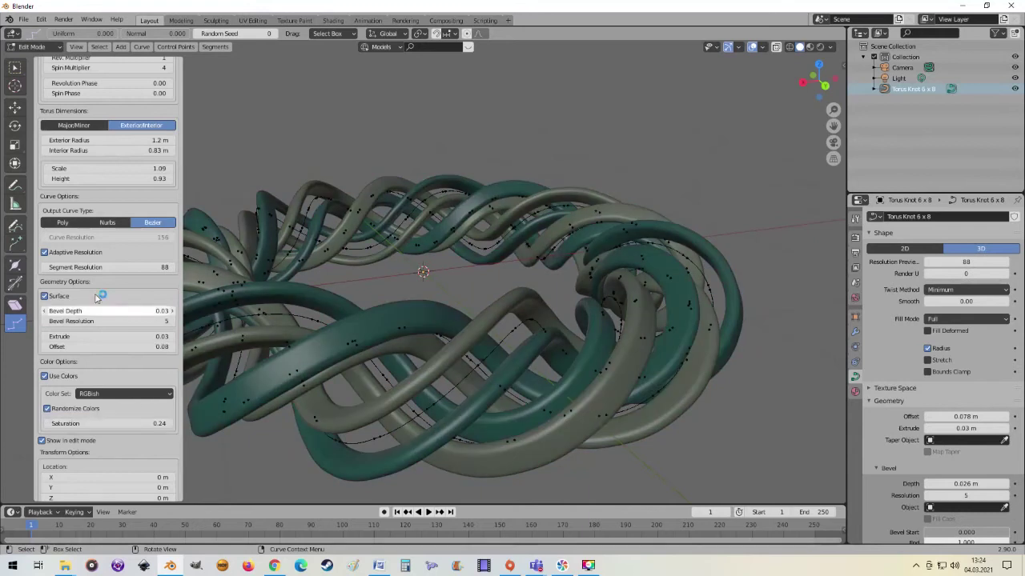
{"action": "middle_click_drag", "start_coordinate": [518, 349], "coordinate": [417, 328]}
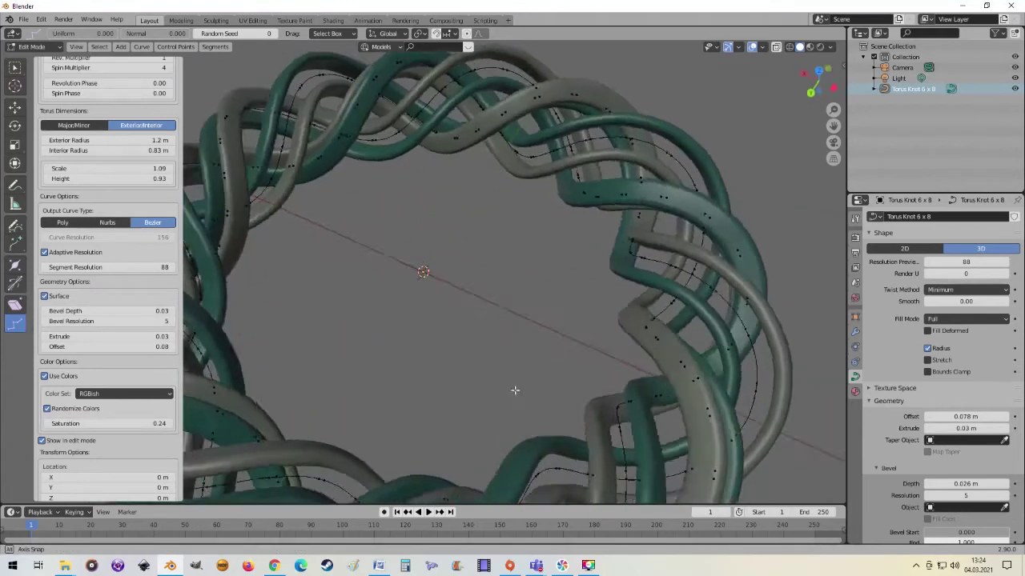
Step: Set the Rev. Multiplier to 4 and the Spin Multiplier to 6
{"action": "scroll", "coordinate": [175, 255], "scroll_direction": "up", "scroll_amount": 3}
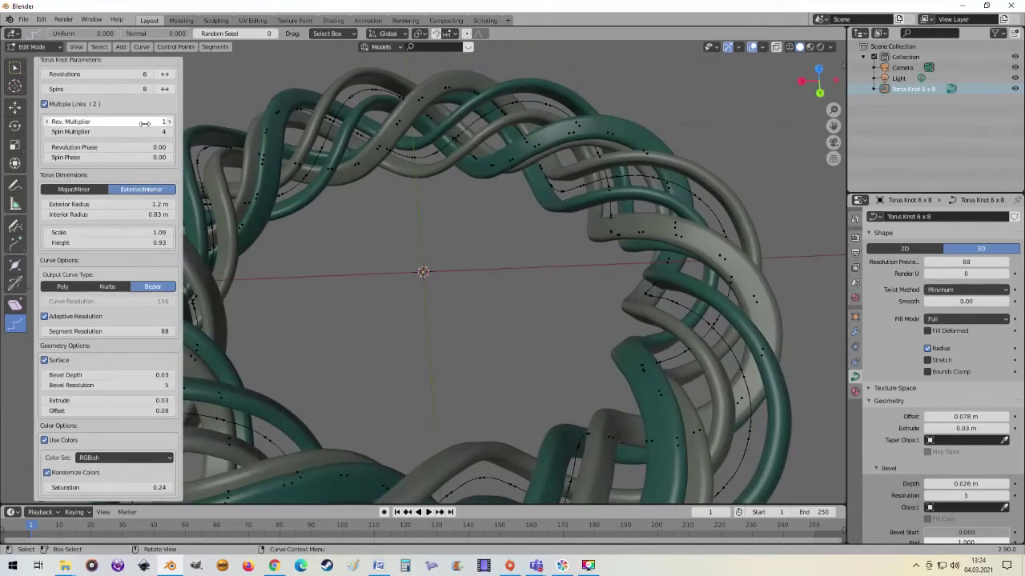
{"action": "left_click", "coordinate": [169, 121]}
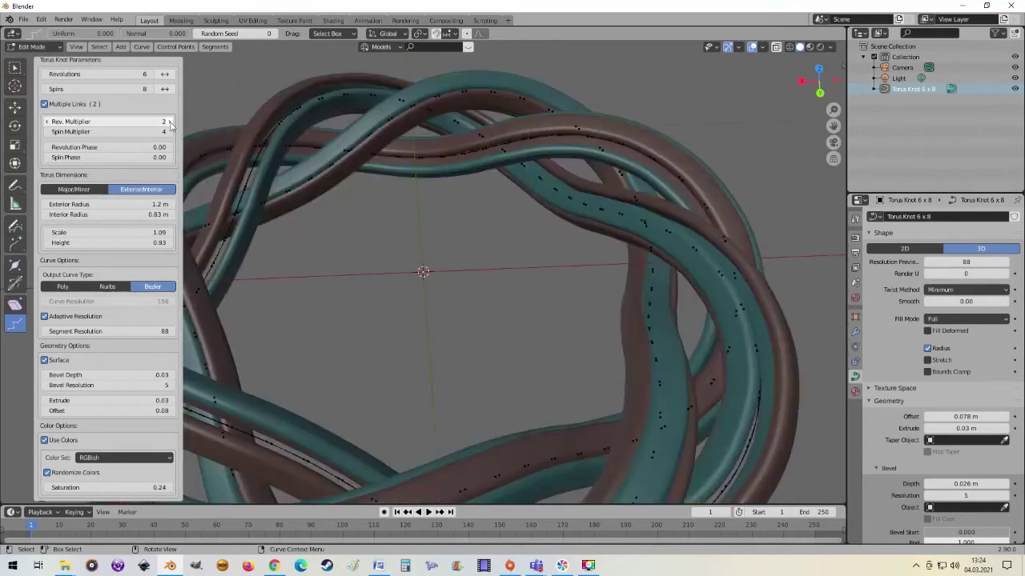
{"action": "left_click", "coordinate": [170, 122]}
{"action": "mouse_move", "coordinate": [437, 264]}
{"action": "middle_mouse_down"}
{"action": "mouse_move", "coordinate": [444, 227]}
{"action": "mouse_move", "coordinate": [321, 205]}
{"action": "middle_mouse_up"}
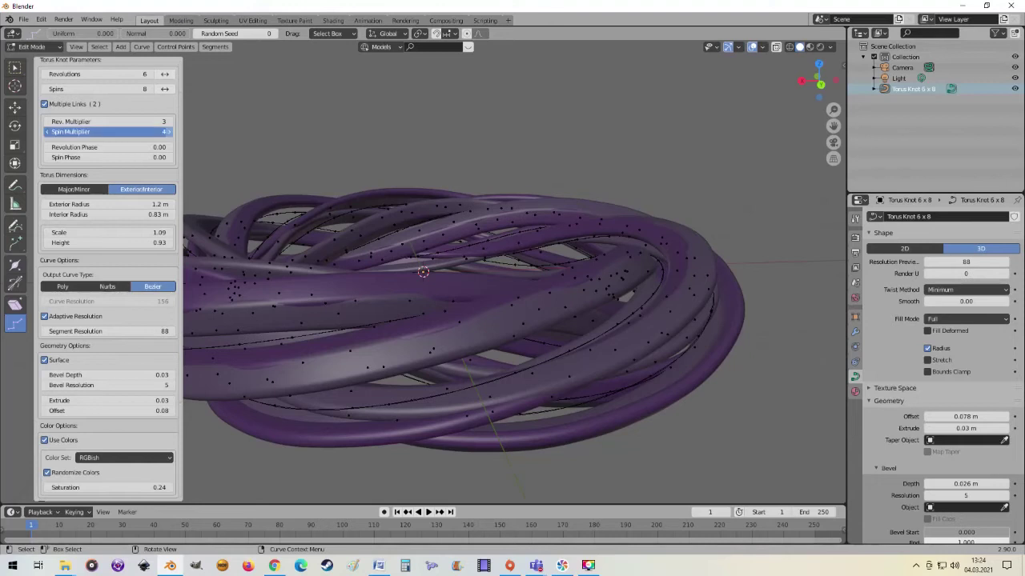
{"action": "left_click", "coordinate": [168, 133]}
{"action": "left_click", "coordinate": [169, 132]}
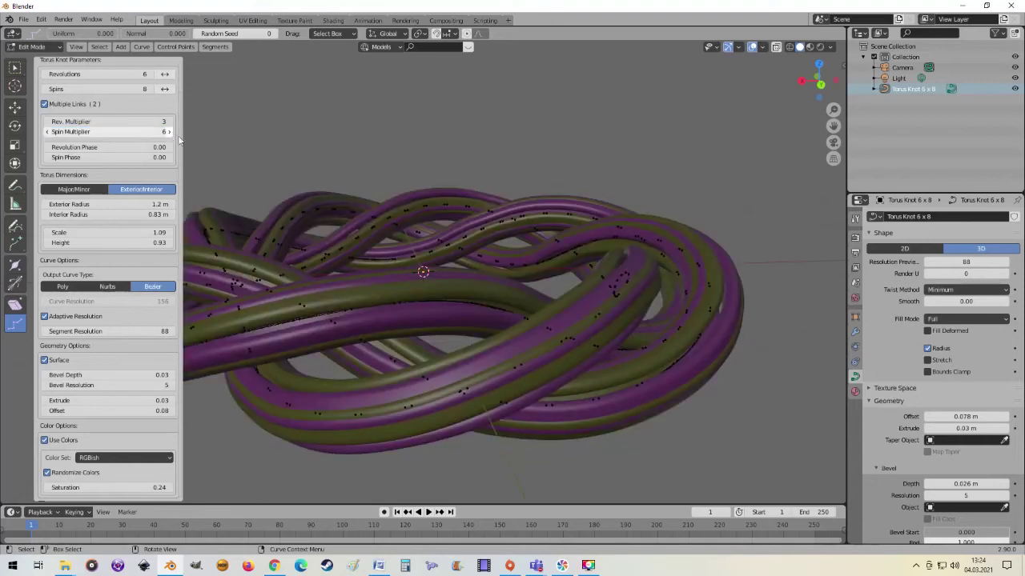
{"action": "left_click", "coordinate": [48, 122]}
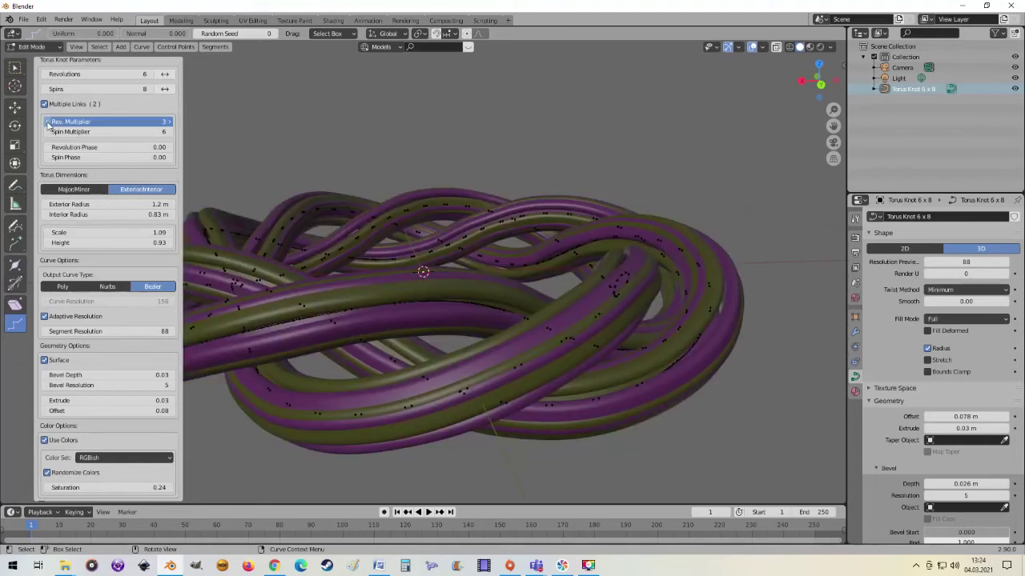
{"action": "left_click", "coordinate": [169, 122]}
{"action": "left_click", "coordinate": [169, 122]}
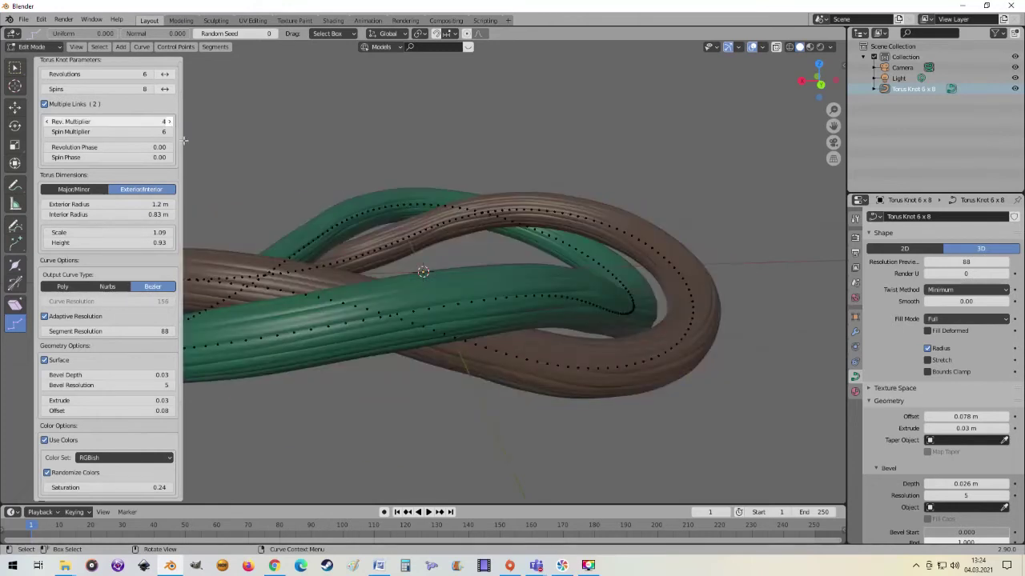
{"action": "scroll", "coordinate": [377, 269], "scroll_direction": "down", "scroll_amount": 3}
{"action": "mouse_move", "coordinate": [183, 140]}
{"action": "middle_mouse_down"}
{"action": "mouse_move", "coordinate": [377, 269]}
{"action": "mouse_move", "coordinate": [327, 251]}
{"action": "middle_mouse_up"}
{"action": "scroll", "coordinate": [325, 276], "scroll_direction": "down", "scroll_amount": 2}
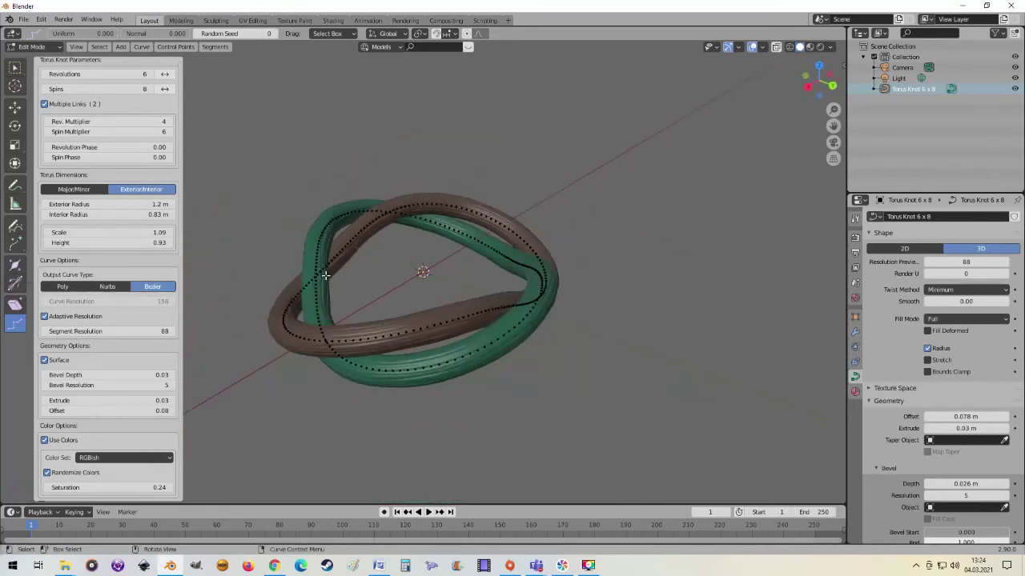
{"action": "scroll", "coordinate": [325, 275], "scroll_direction": "up", "scroll_amount": 1}
{"action": "scroll", "coordinate": [116, 439], "scroll_direction": "down", "scroll_amount": 3}
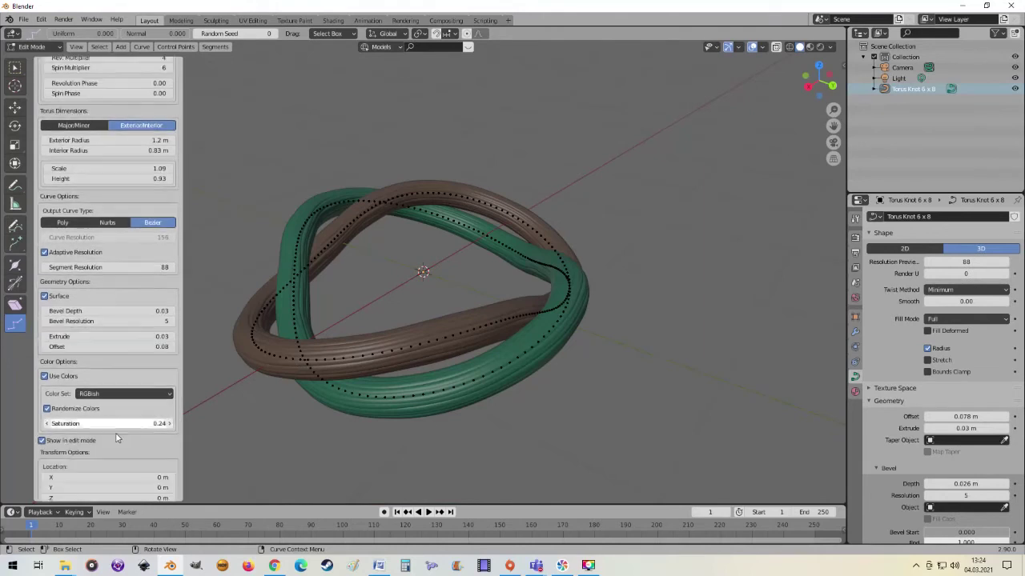
Step: Switch the Color Set to Rainbow with saturation 0.36 and stretch the height to 3.45
{"action": "left_click", "coordinate": [104, 393]}
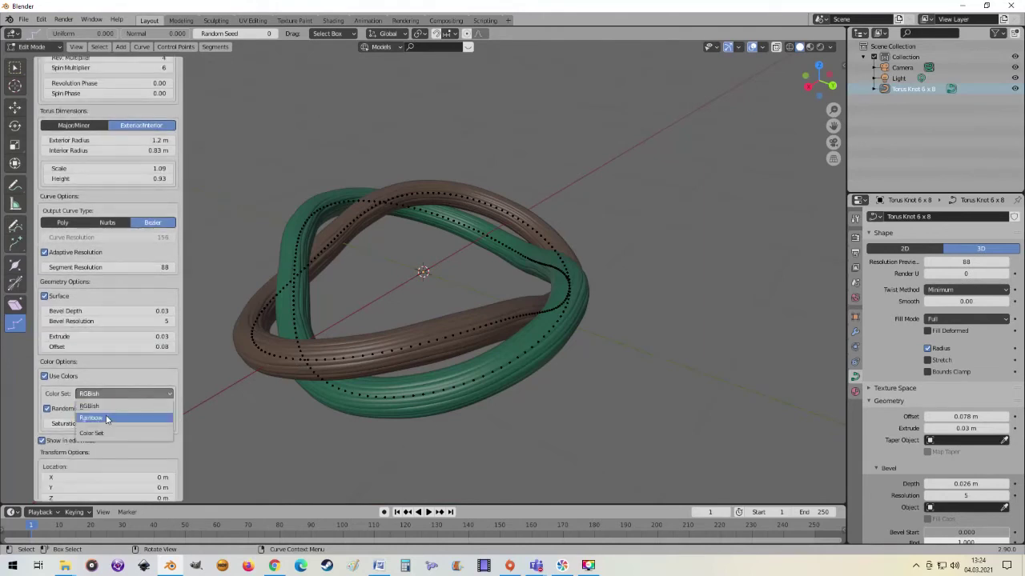
{"action": "left_click", "coordinate": [107, 420]}
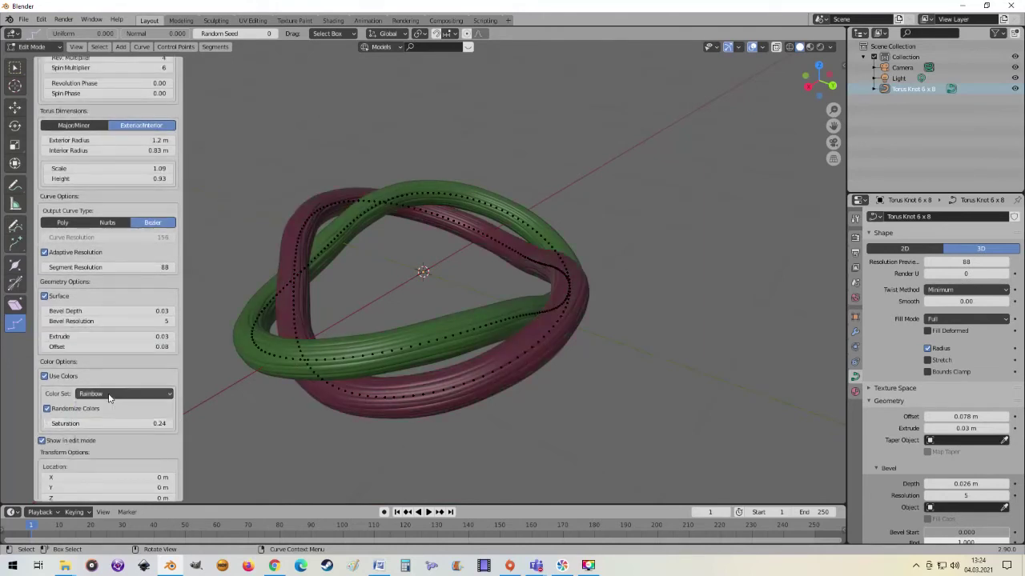
{"action": "left_click", "coordinate": [110, 395]}
{"action": "left_click", "coordinate": [103, 420]}
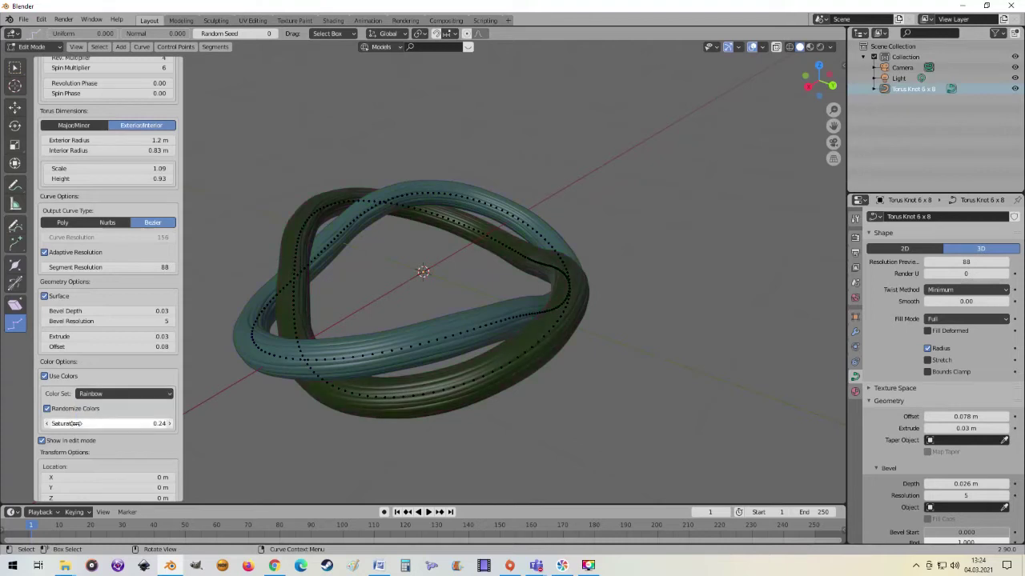
{"action": "left_click", "coordinate": [48, 409]}
{"action": "left_click", "coordinate": [46, 409]}
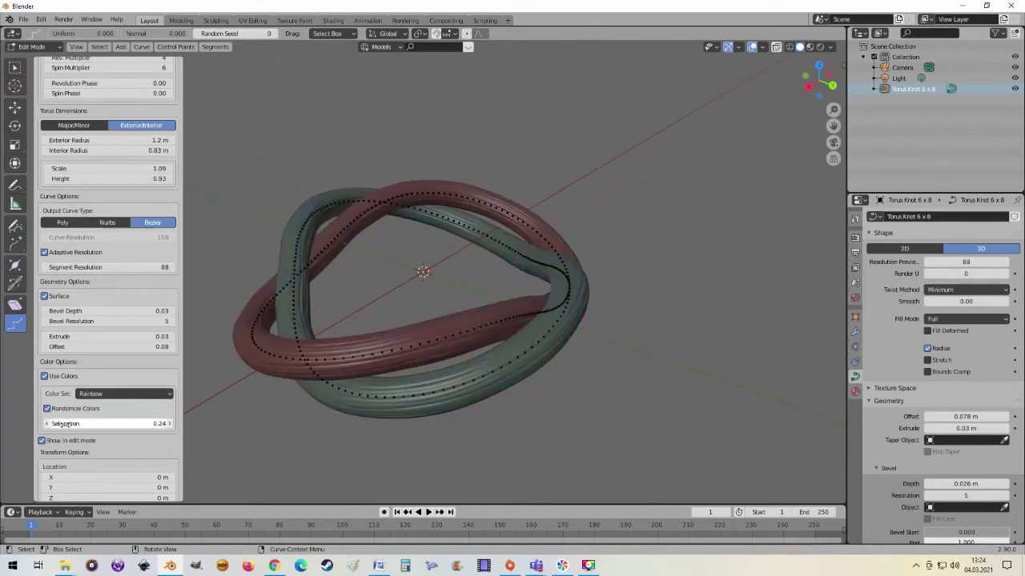
{"action": "left_click_drag", "start_coordinate": [68, 423], "coordinate": [89, 423]}
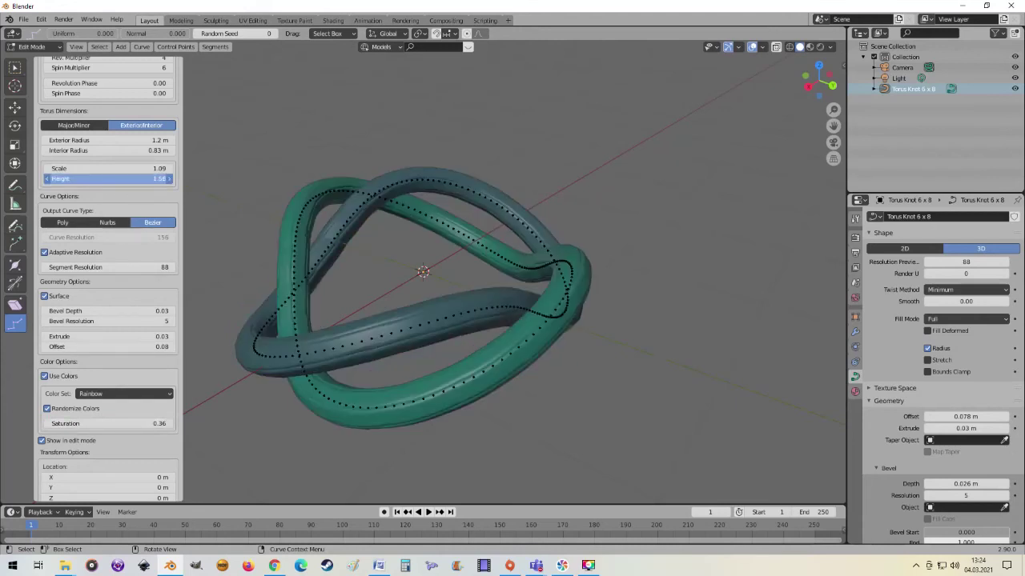
{"action": "left_click_drag", "start_coordinate": [108, 179], "coordinate": [204, 223]}
Step: Raise the Rev. Multiplier from 4 to 9 to form a dense strand cage
{"action": "scroll", "coordinate": [108, 160], "scroll_direction": "up", "scroll_amount": 1}
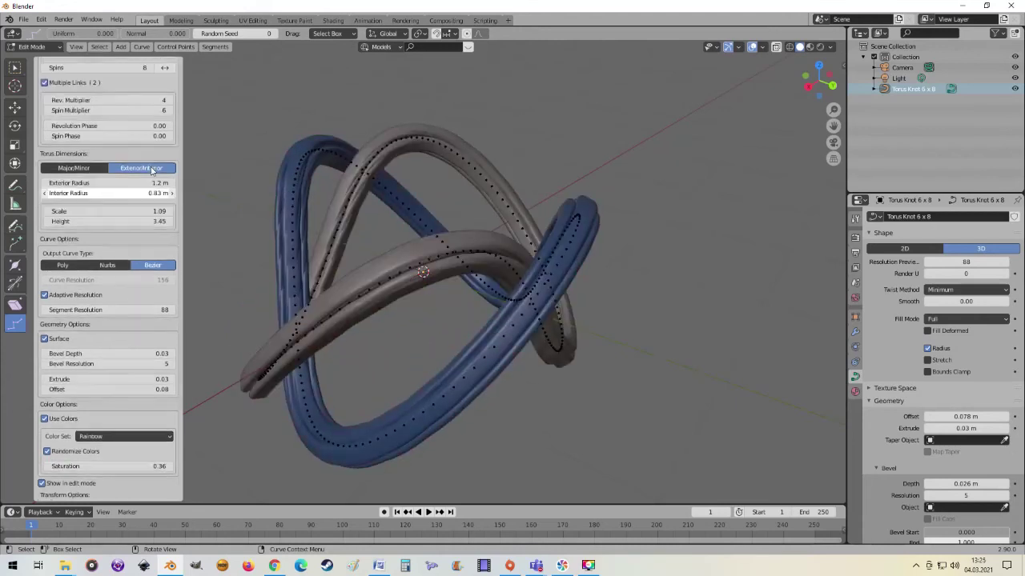
{"action": "scroll", "coordinate": [108, 160], "scroll_direction": "up", "scroll_amount": 2}
{"action": "left_click", "coordinate": [169, 125]}
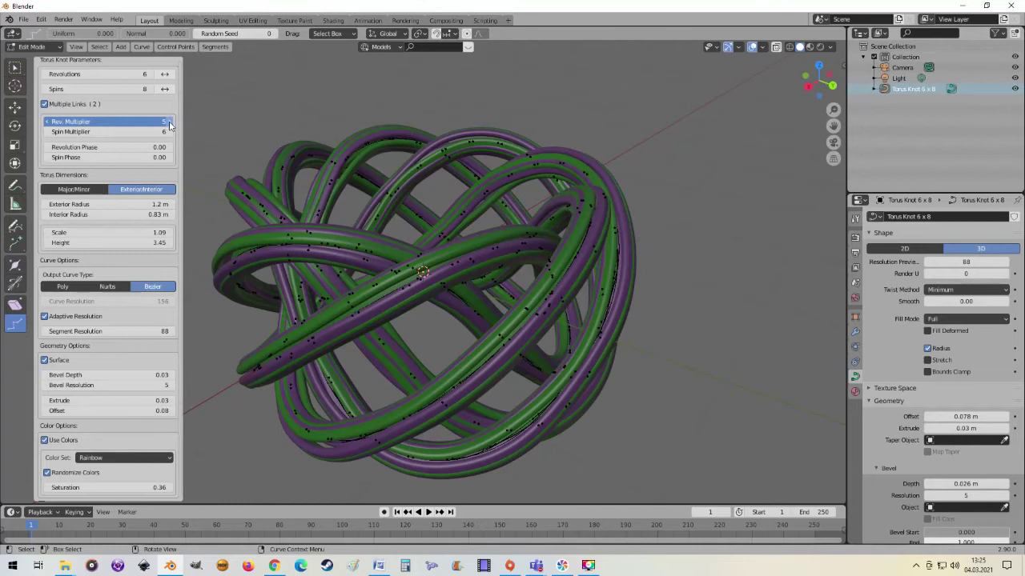
{"action": "left_click", "coordinate": [169, 125]}
{"action": "left_click", "coordinate": [169, 125]}
{"action": "left_click", "coordinate": [169, 125]}
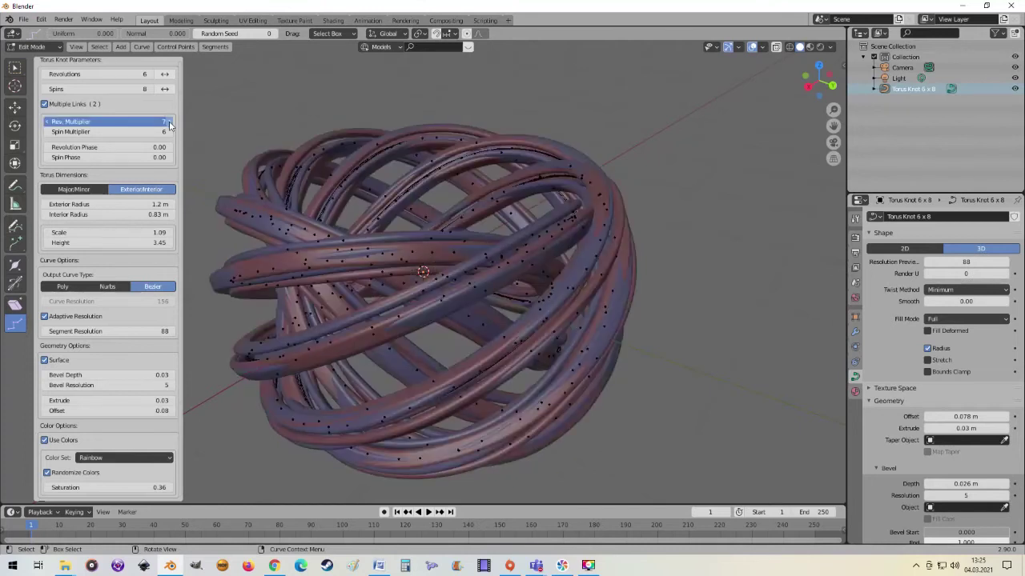
{"action": "left_click", "coordinate": [169, 125]}
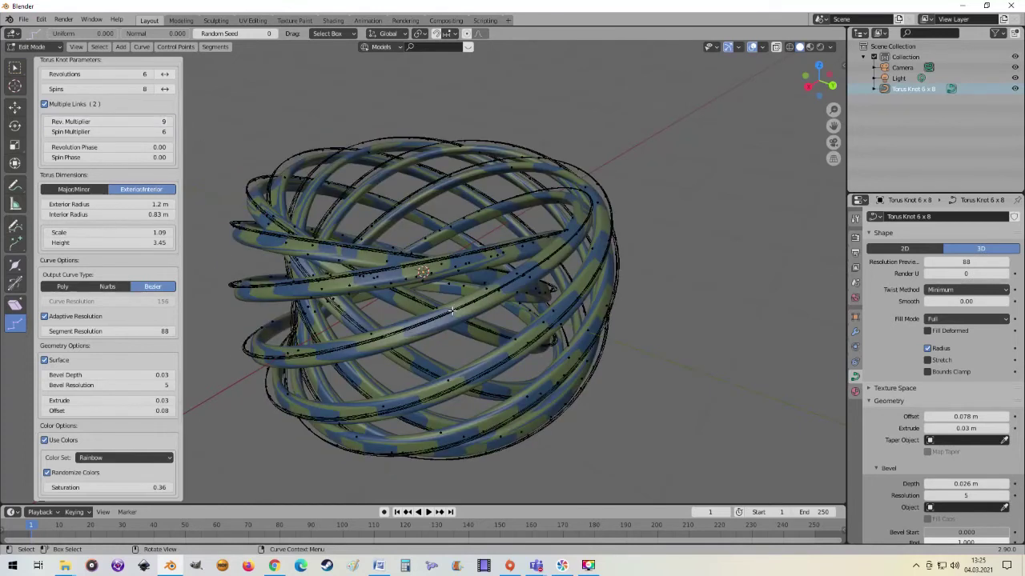
{"action": "middle_click_drag", "start_coordinate": [453, 310], "coordinate": [232, 430]}
{"action": "scroll", "coordinate": [180, 450], "scroll_direction": "down", "scroll_amount": 2}
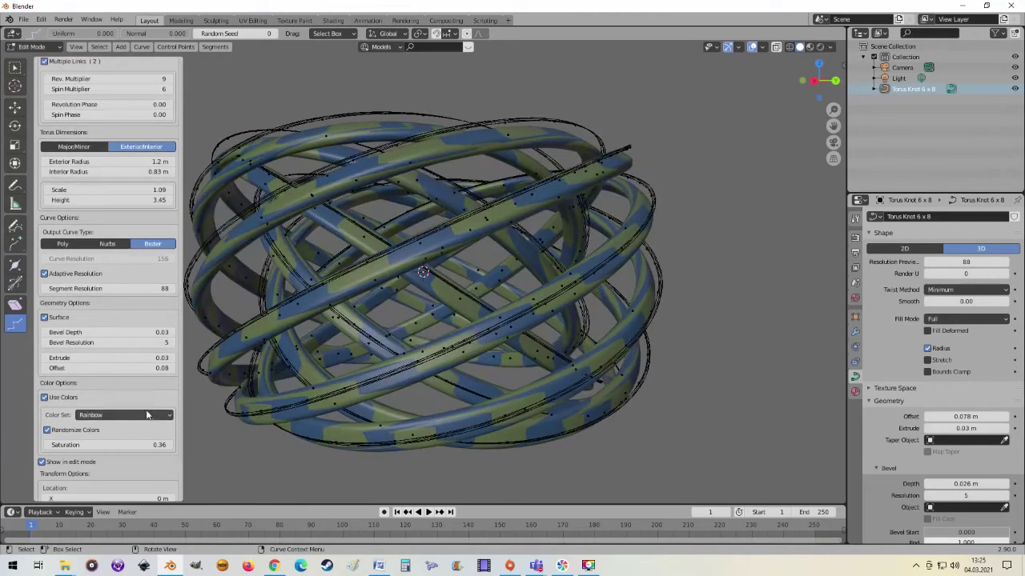
Step: Toggle Randomize Colors off and on to re-randomize the Rainbow link colours
{"action": "left_click", "coordinate": [47, 430]}
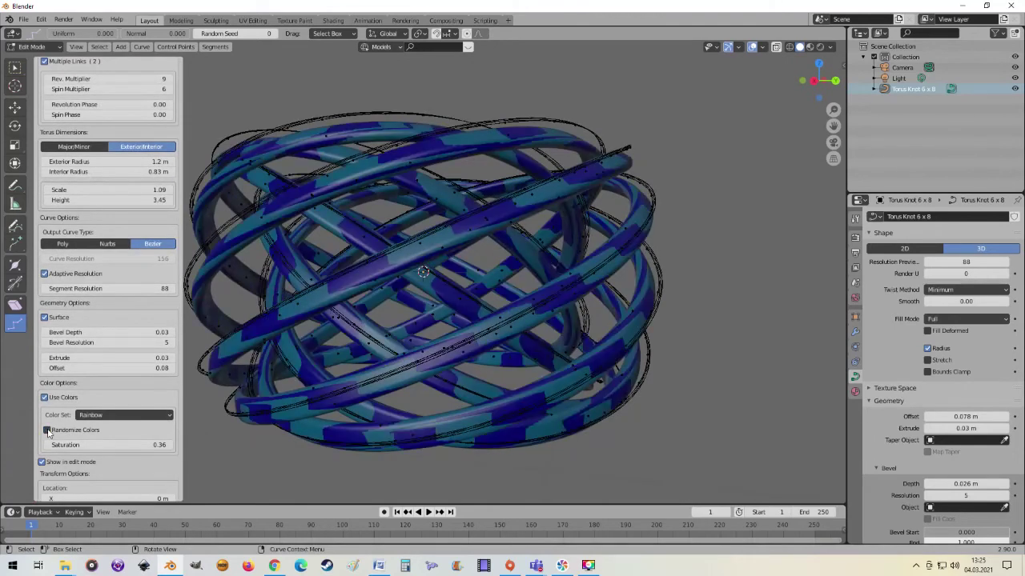
{"action": "left_click", "coordinate": [46, 430]}
{"action": "scroll", "coordinate": [133, 436], "scroll_direction": "down", "scroll_amount": 2}
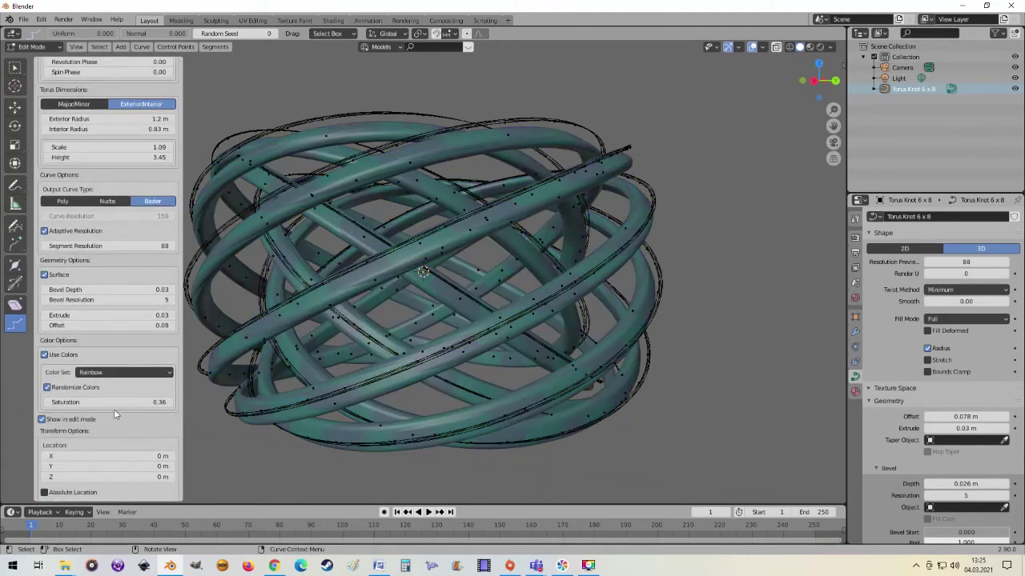
{"action": "scroll", "coordinate": [226, 422], "scroll_direction": "down", "scroll_amount": 2}
{"action": "scroll", "coordinate": [289, 396], "scroll_direction": "up", "scroll_amount": 2}
{"action": "middle_click_drag", "start_coordinate": [451, 368], "coordinate": [276, 404]}
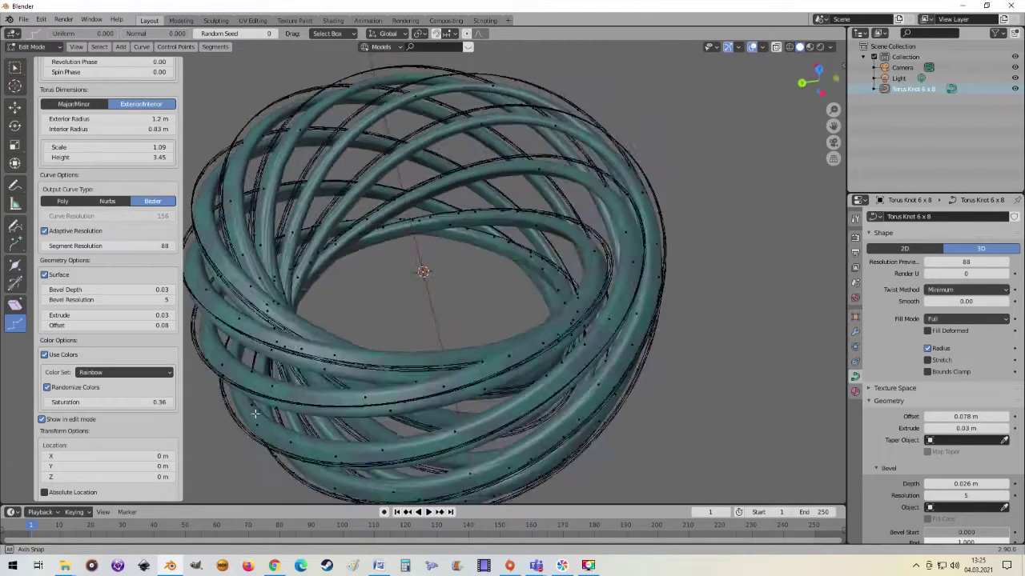
Step: Select the curve points that use the TorusKnot-Link-1 material slot
{"action": "left_click", "coordinate": [855, 391]}
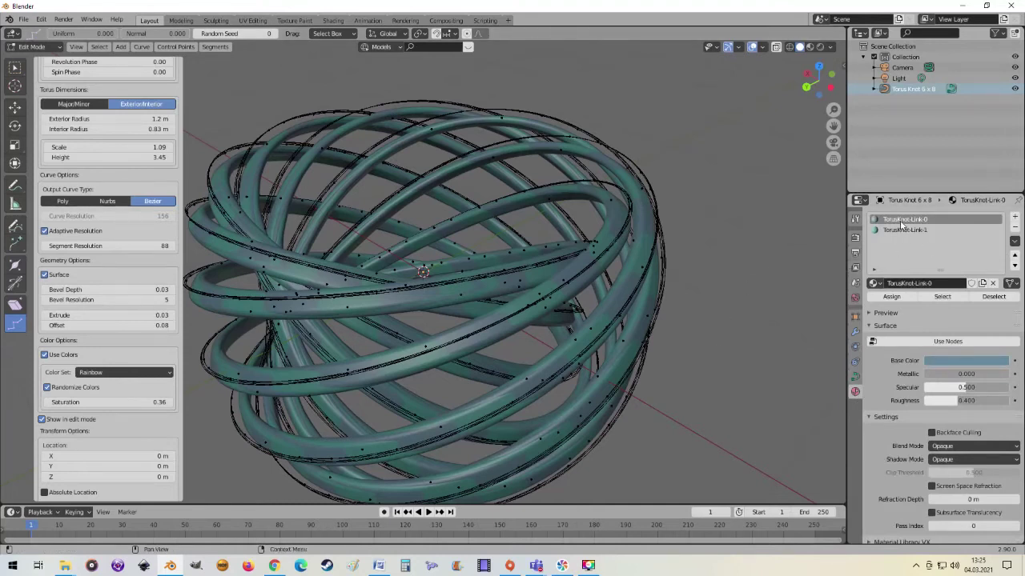
{"action": "left_click", "coordinate": [905, 231]}
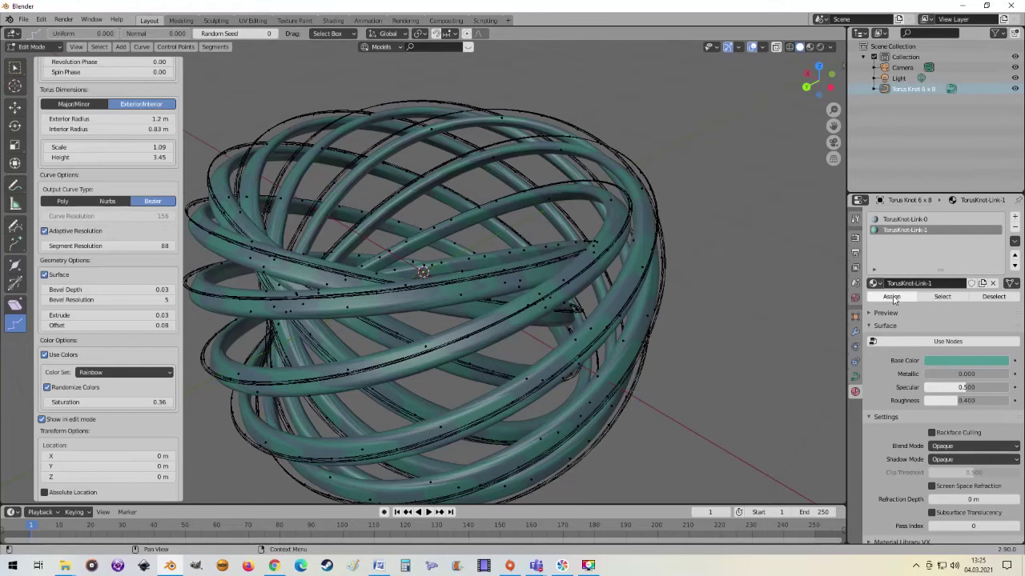
{"action": "left_click", "coordinate": [942, 297]}
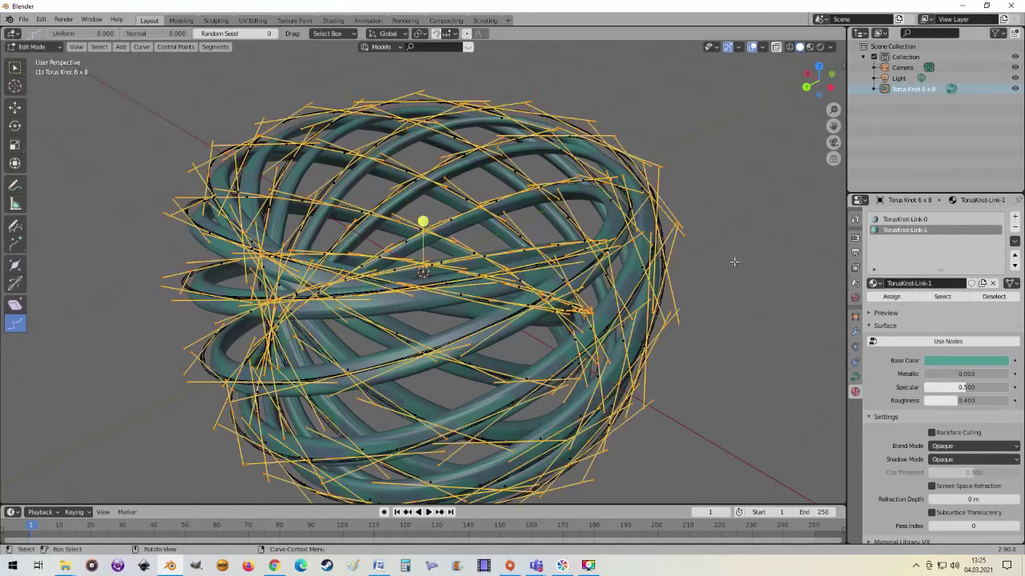
{"action": "middle_click_drag", "start_coordinate": [789, 254], "coordinate": [749, 251]}
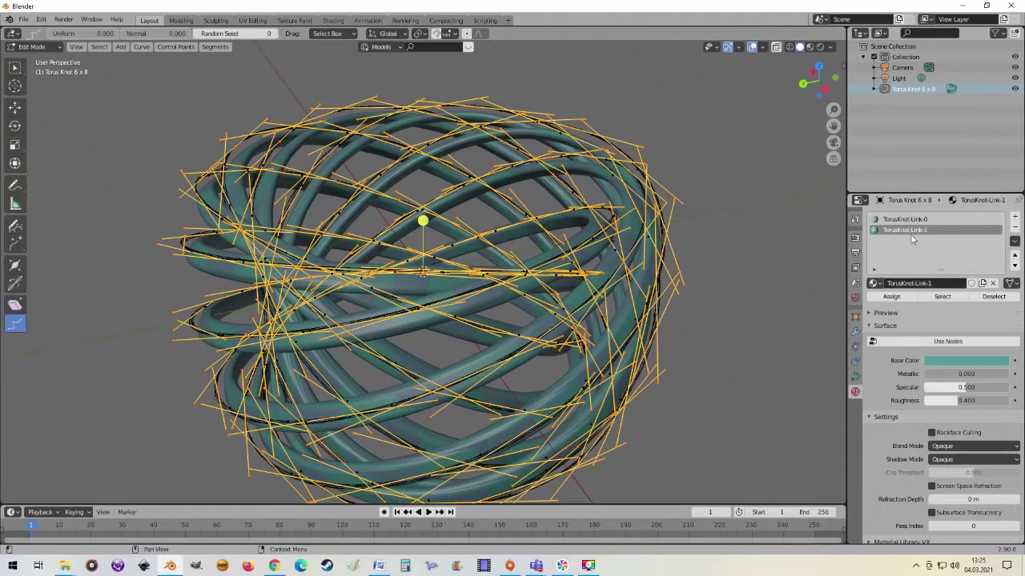
Step: Deselect them, then select the points using the TorusKnot-Link-0 material instead
{"action": "left_click", "coordinate": [983, 297]}
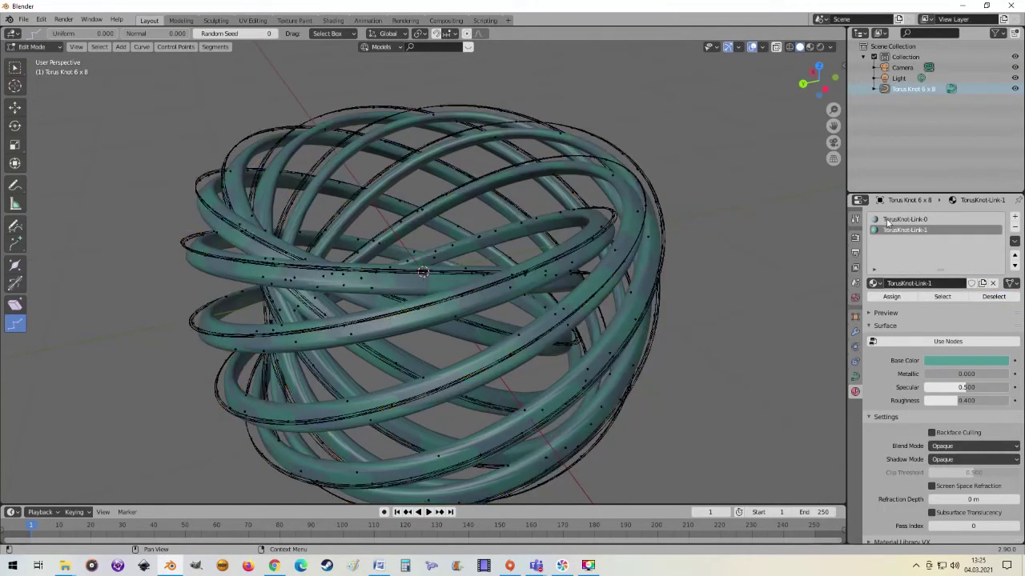
{"action": "left_click", "coordinate": [886, 220]}
{"action": "left_click", "coordinate": [942, 297]}
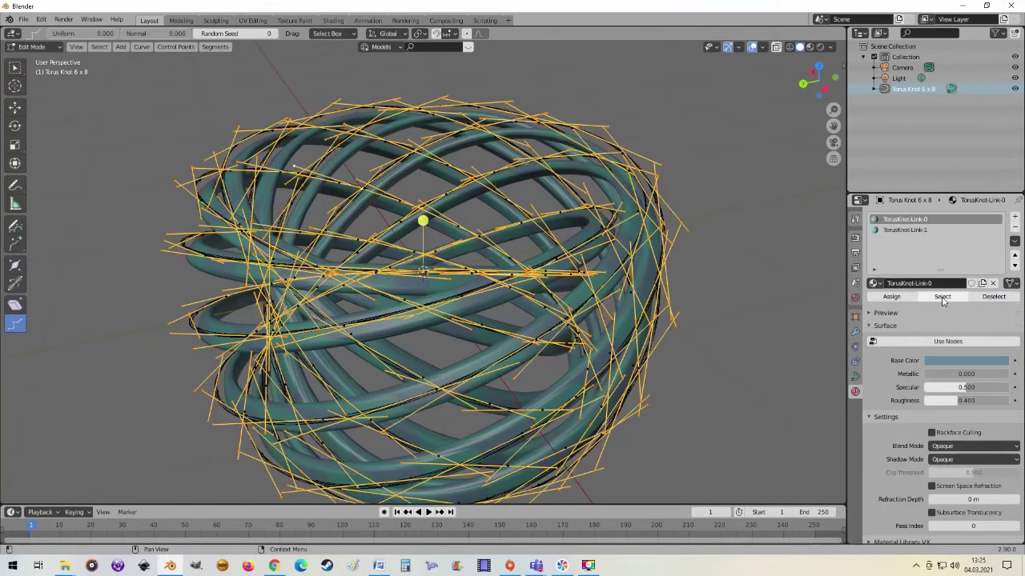
{"action": "mouse_move", "coordinate": [681, 264]}
{"action": "middle_mouse_down"}
{"action": "mouse_move", "coordinate": [658, 261]}
{"action": "mouse_move", "coordinate": [674, 272]}
{"action": "middle_mouse_up"}
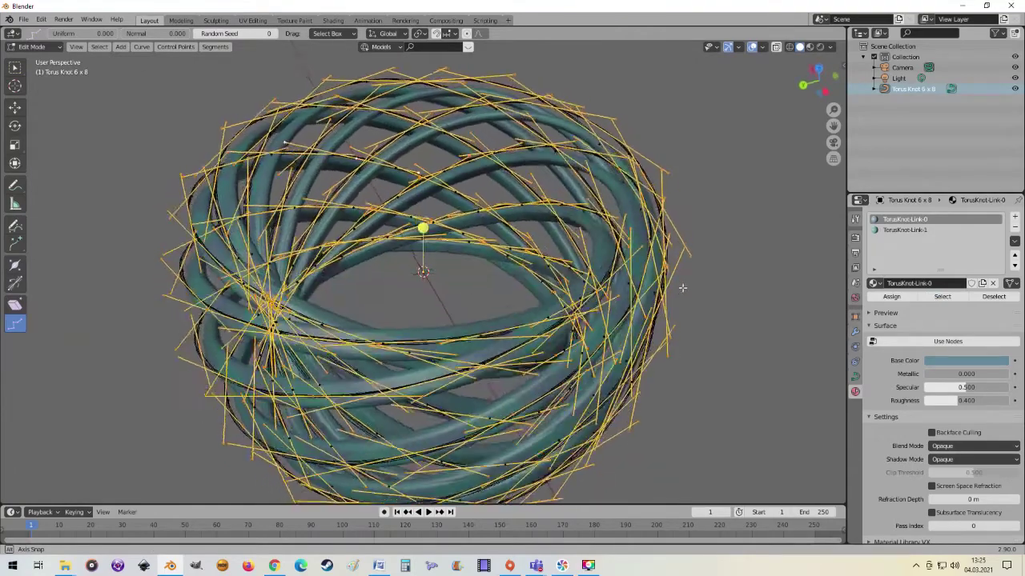
{"action": "mouse_move", "coordinate": [675, 272]}
{"action": "middle_mouse_down"}
{"action": "mouse_move", "coordinate": [690, 277]}
{"action": "mouse_move", "coordinate": [565, 231]}
{"action": "mouse_move", "coordinate": [632, 229]}
{"action": "mouse_move", "coordinate": [656, 313]}
{"action": "mouse_move", "coordinate": [672, 288]}
{"action": "middle_mouse_up"}
Step: Add a third material slot holding a new material with a bright red base colour
{"action": "left_click", "coordinate": [1015, 217]}
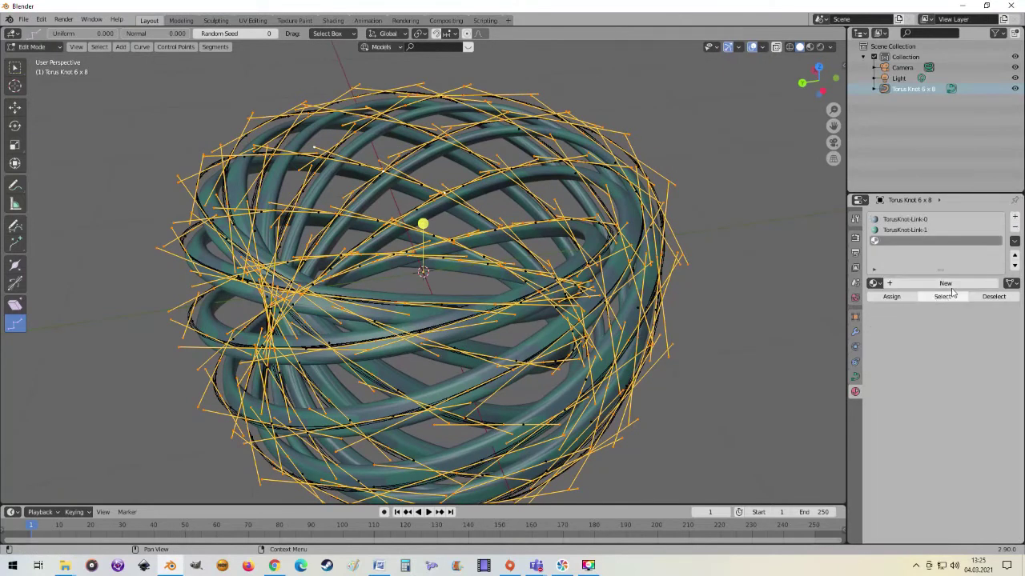
{"action": "left_click", "coordinate": [920, 285]}
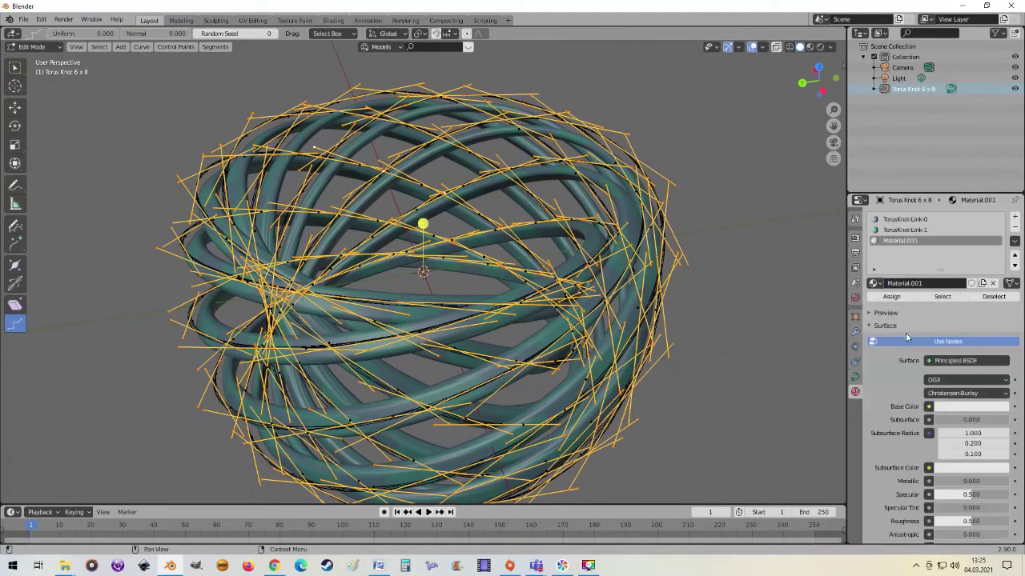
{"action": "left_click", "coordinate": [952, 408]}
{"action": "left_click", "coordinate": [964, 304]}
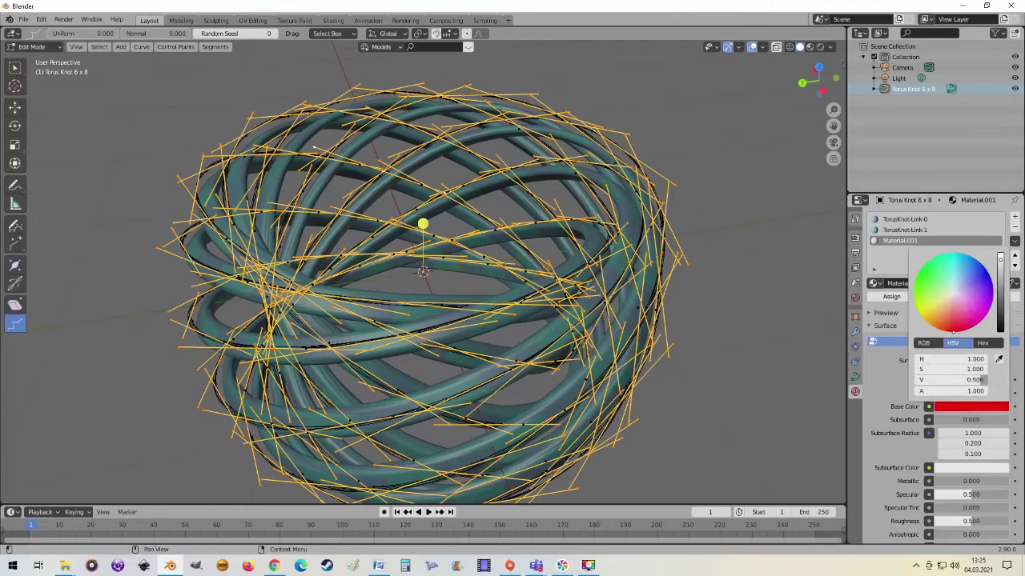
Step: Select a chain of knot points by shortest path and assign the red material to them
{"action": "middle_click_drag", "start_coordinate": [744, 318], "coordinate": [719, 331]}
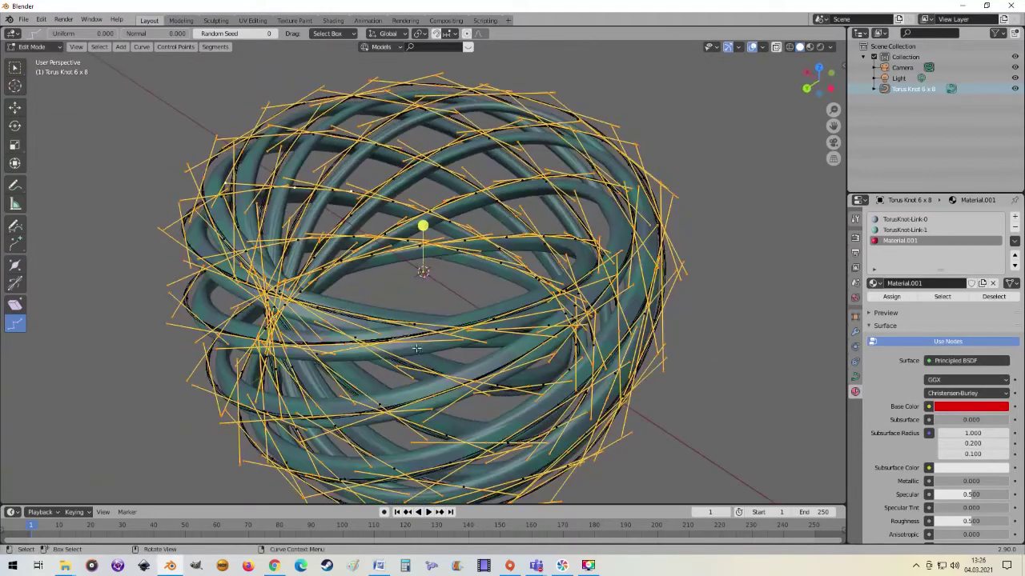
{"action": "middle_click_drag", "start_coordinate": [417, 349], "coordinate": [395, 364]}
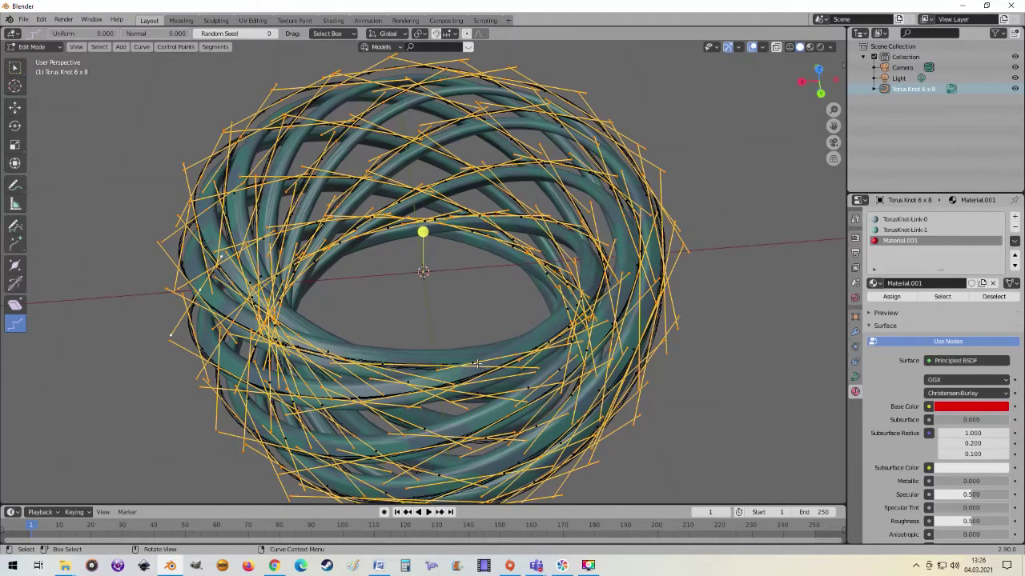
{"action": "left_click", "coordinate": [476, 364]}
{"action": "middle_click_drag", "start_coordinate": [476, 365], "coordinate": [545, 370]}
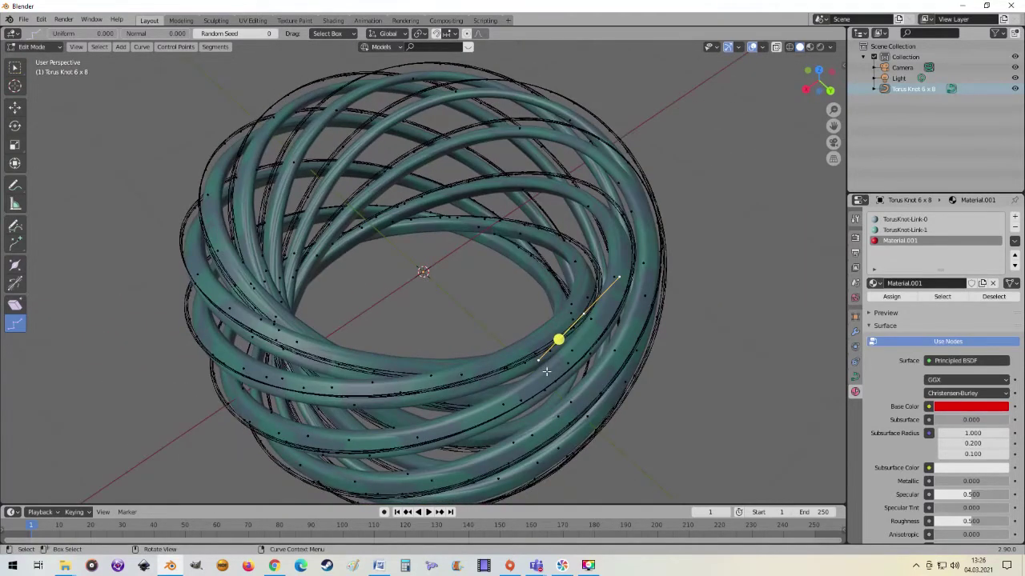
{"action": "scroll", "coordinate": [545, 370], "scroll_direction": "up", "scroll_amount": 1}
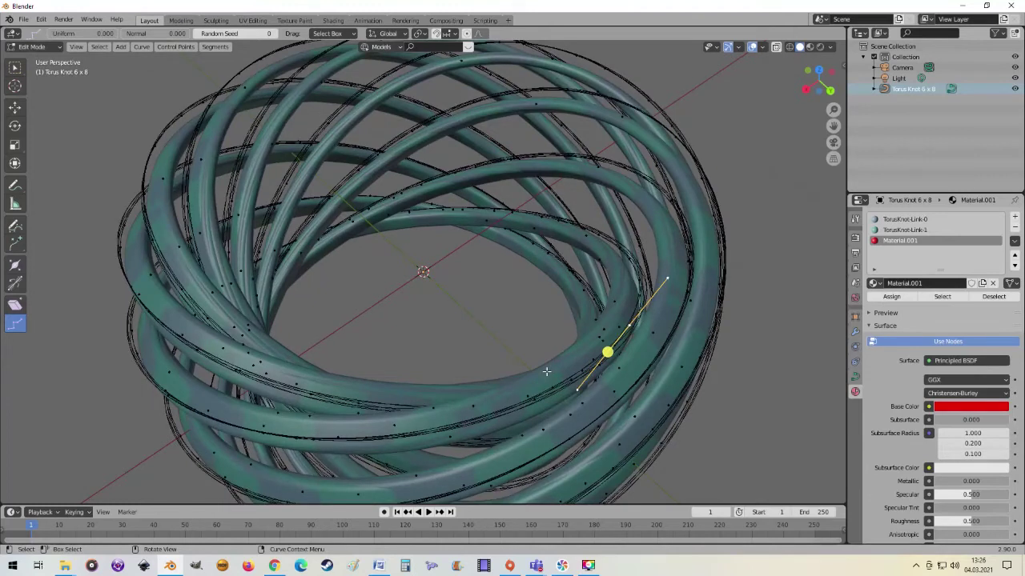
{"action": "left_click", "coordinate": [546, 371], "text": "ctrl"}
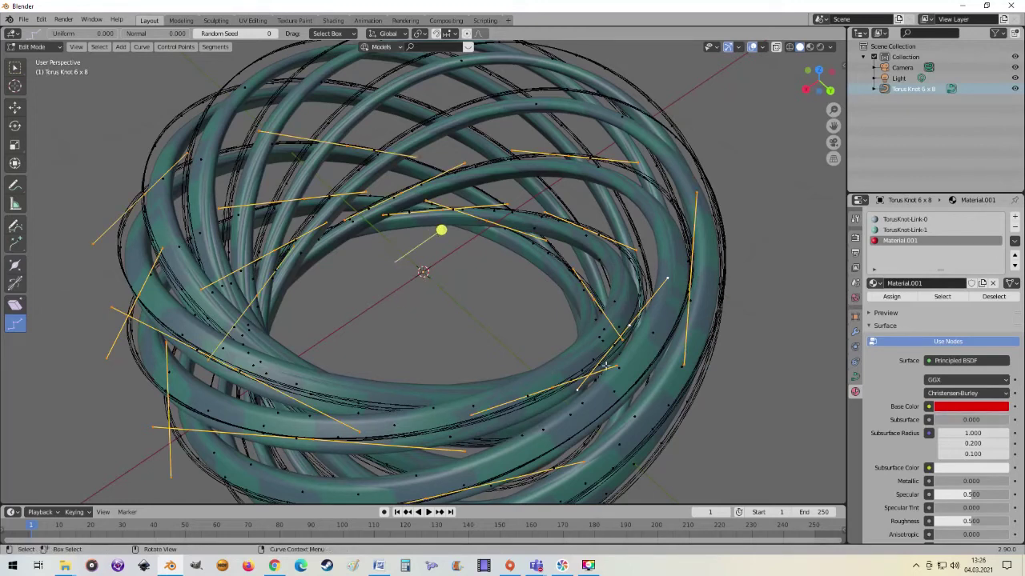
{"action": "left_click", "coordinate": [892, 296]}
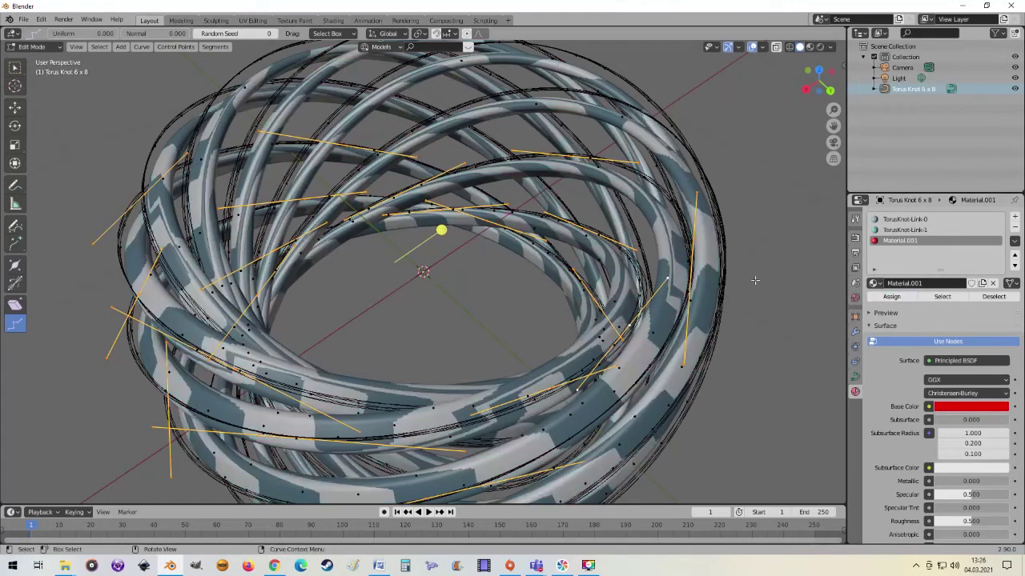
{"action": "scroll", "coordinate": [617, 300], "scroll_direction": "down", "scroll_amount": 3}
{"action": "mouse_move", "coordinate": [617, 300]}
{"action": "middle_mouse_down"}
{"action": "mouse_move", "coordinate": [561, 255]}
{"action": "mouse_move", "coordinate": [640, 252]}
{"action": "mouse_move", "coordinate": [621, 255]}
{"action": "mouse_move", "coordinate": [640, 308]}
{"action": "middle_mouse_up"}
{"action": "scroll", "coordinate": [560, 254], "scroll_direction": "up", "scroll_amount": 3}
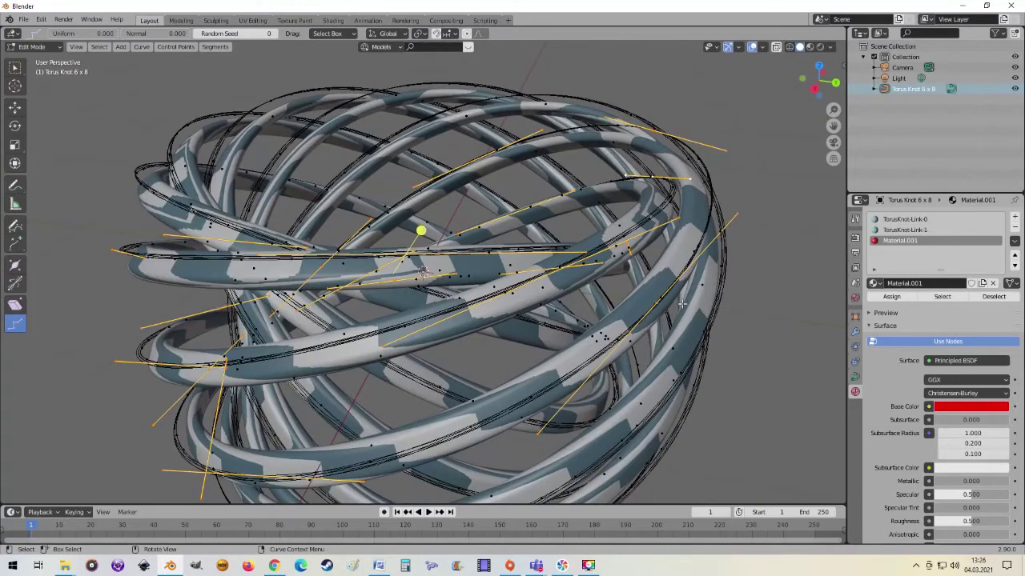
Step: Disable Use Nodes on the new material and set its base colour to red
{"action": "left_click", "coordinate": [931, 342]}
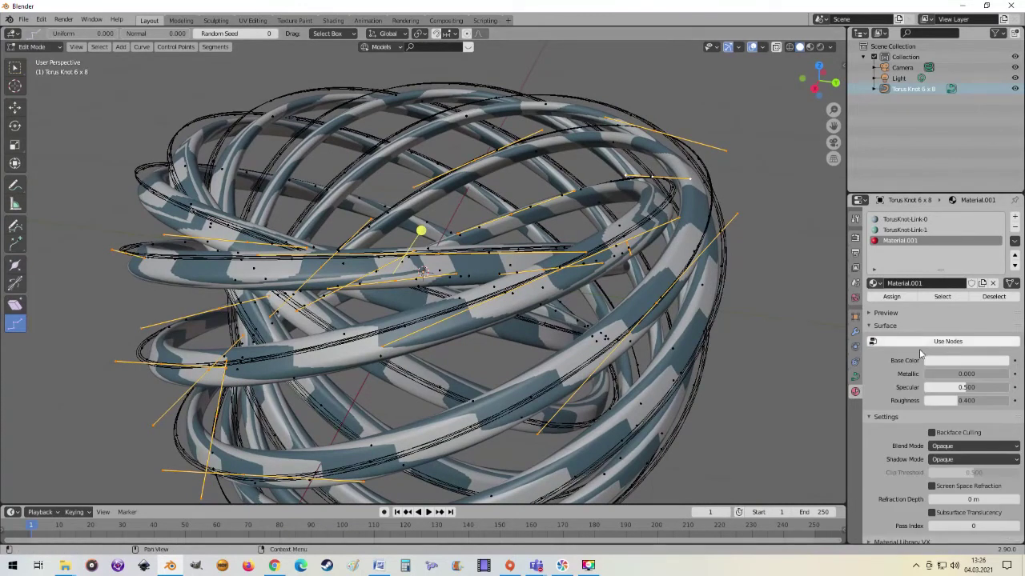
{"action": "left_click", "coordinate": [951, 362]}
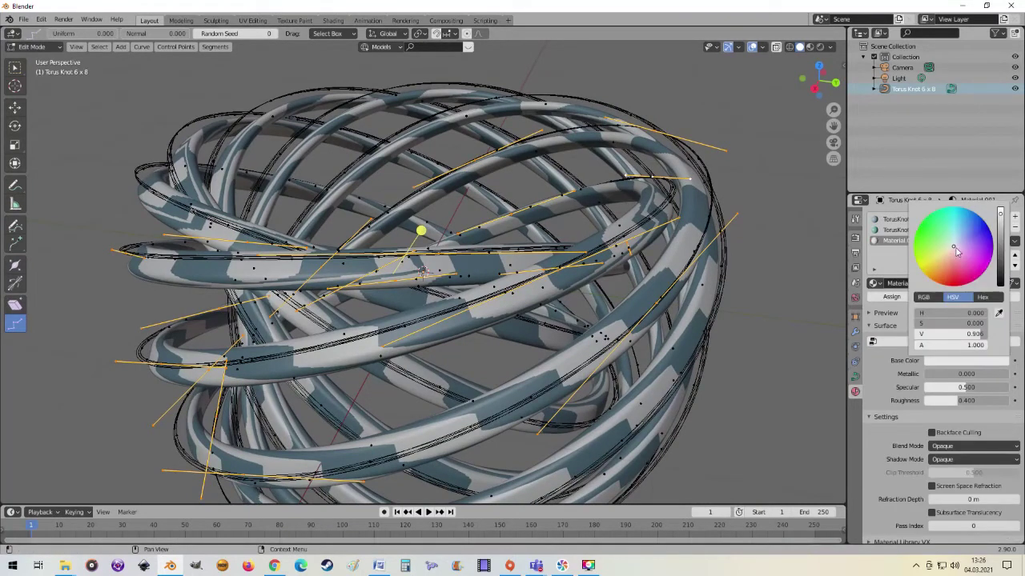
{"action": "left_click_drag", "start_coordinate": [955, 251], "coordinate": [951, 280]}
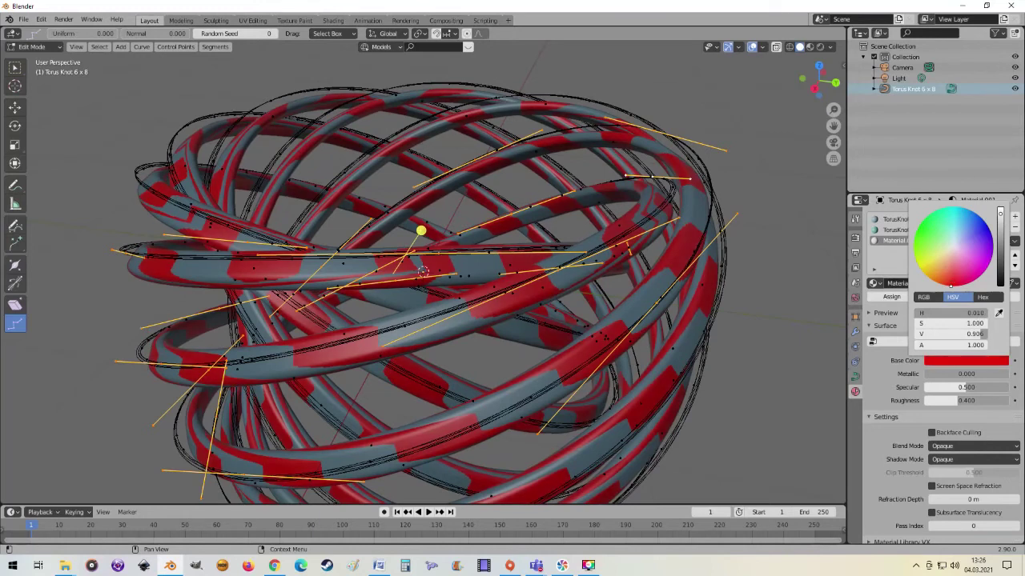
Step: Select the TorusKnot-Link-1 segments plus two extra points and assign the teal link material
{"action": "scroll", "coordinate": [639, 359], "scroll_direction": "down", "scroll_amount": 3}
{"action": "mouse_move", "coordinate": [633, 362]}
{"action": "middle_mouse_down"}
{"action": "mouse_move", "coordinate": [587, 371]}
{"action": "mouse_move", "coordinate": [654, 206]}
{"action": "middle_mouse_up"}
{"action": "scroll", "coordinate": [587, 370], "scroll_direction": "up", "scroll_amount": 3}
{"action": "left_click", "coordinate": [897, 230]}
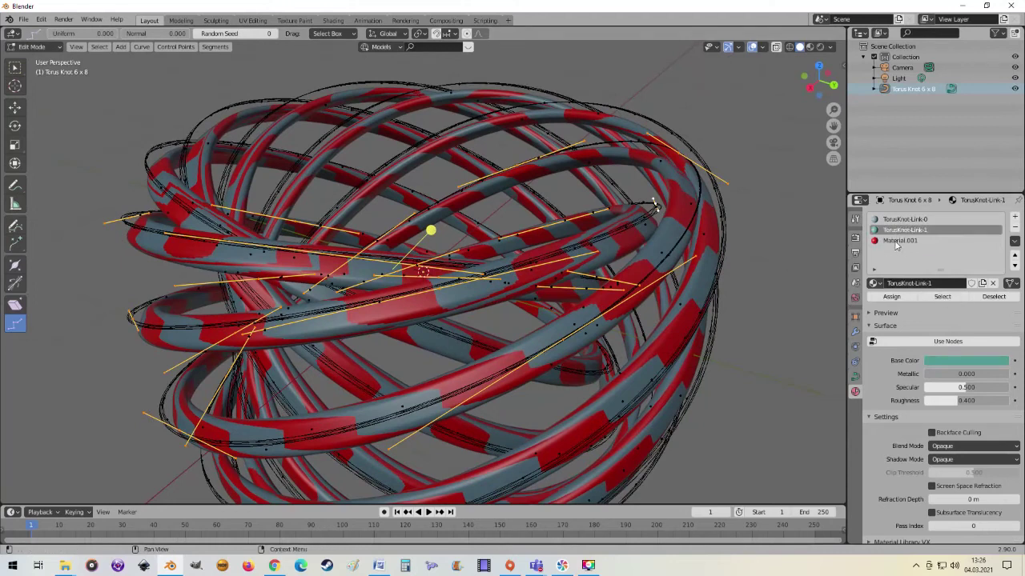
{"action": "left_click", "coordinate": [898, 240]}
{"action": "left_click", "coordinate": [993, 296]}
{"action": "left_click", "coordinate": [898, 230]}
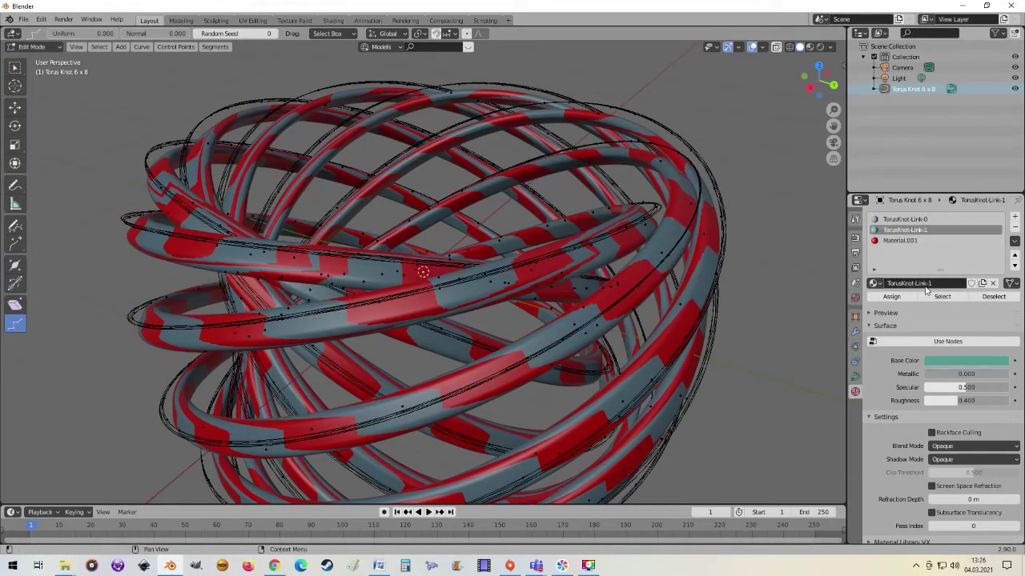
{"action": "left_click", "coordinate": [941, 297]}
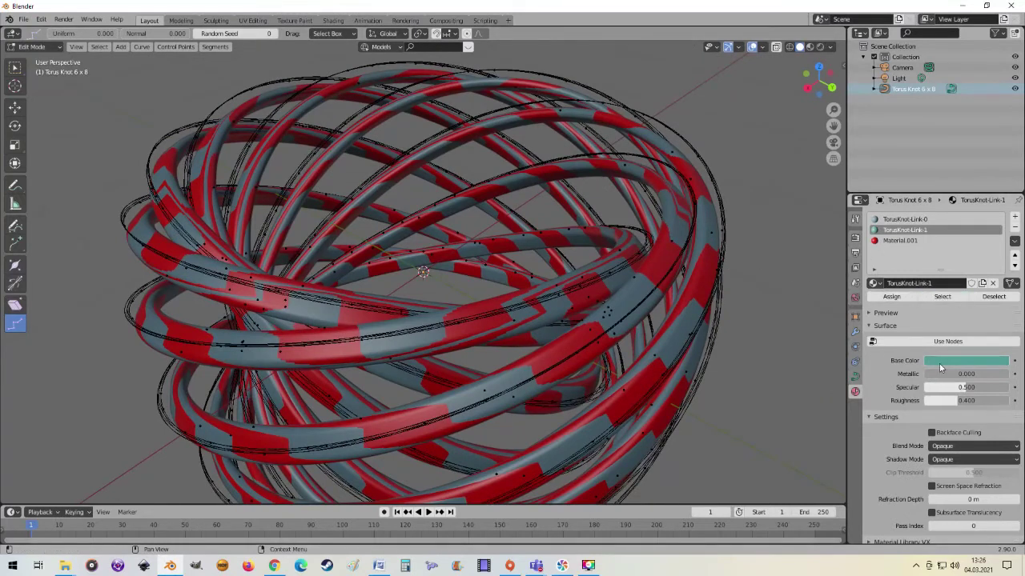
{"action": "middle_click_drag", "start_coordinate": [609, 264], "coordinate": [635, 251]}
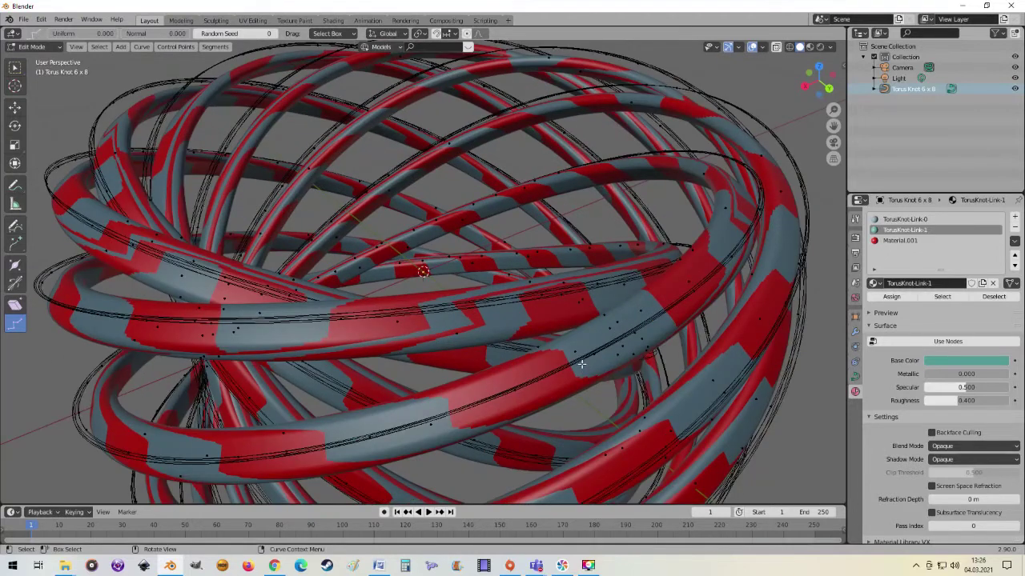
{"action": "left_click", "coordinate": [588, 362]}
{"action": "left_click", "coordinate": [645, 338]}
{"action": "left_click", "coordinate": [891, 298]}
Step: Return to Object Mode and orbit around the red-and-teal banded knot
{"action": "scroll", "coordinate": [601, 328], "scroll_direction": "down", "scroll_amount": 3}
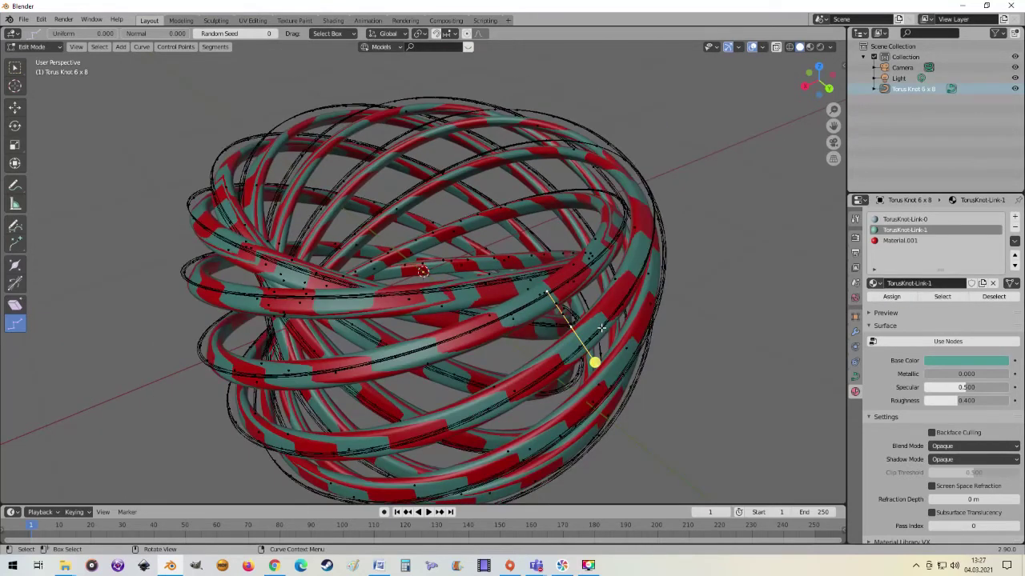
{"action": "mouse_move", "coordinate": [601, 328]}
{"action": "middle_mouse_down"}
{"action": "mouse_move", "coordinate": [447, 306]}
{"action": "mouse_move", "coordinate": [513, 319]}
{"action": "middle_mouse_up"}
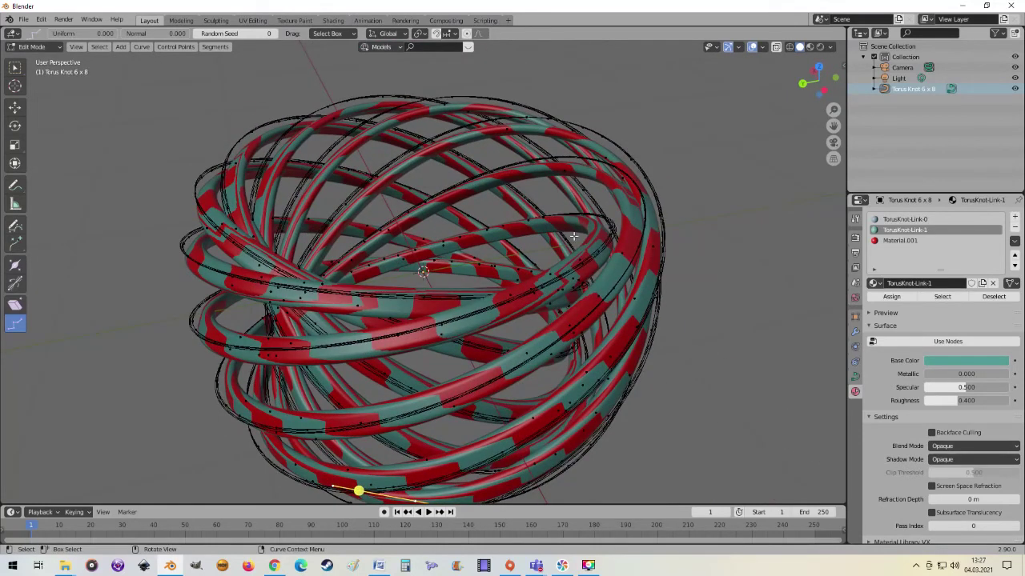
{"action": "scroll", "coordinate": [574, 237], "scroll_direction": "up", "scroll_amount": 3}
{"action": "mouse_move", "coordinate": [573, 236]}
{"action": "middle_mouse_down"}
{"action": "mouse_move", "coordinate": [379, 192]}
{"action": "mouse_move", "coordinate": [597, 306]}
{"action": "mouse_move", "coordinate": [602, 319]}
{"action": "middle_mouse_up"}
{"action": "key", "text": "Tab"}
{"action": "scroll", "coordinate": [542, 299], "scroll_direction": "down", "scroll_amount": 4}
{"action": "scroll", "coordinate": [527, 250], "scroll_direction": "down", "scroll_amount": 2}
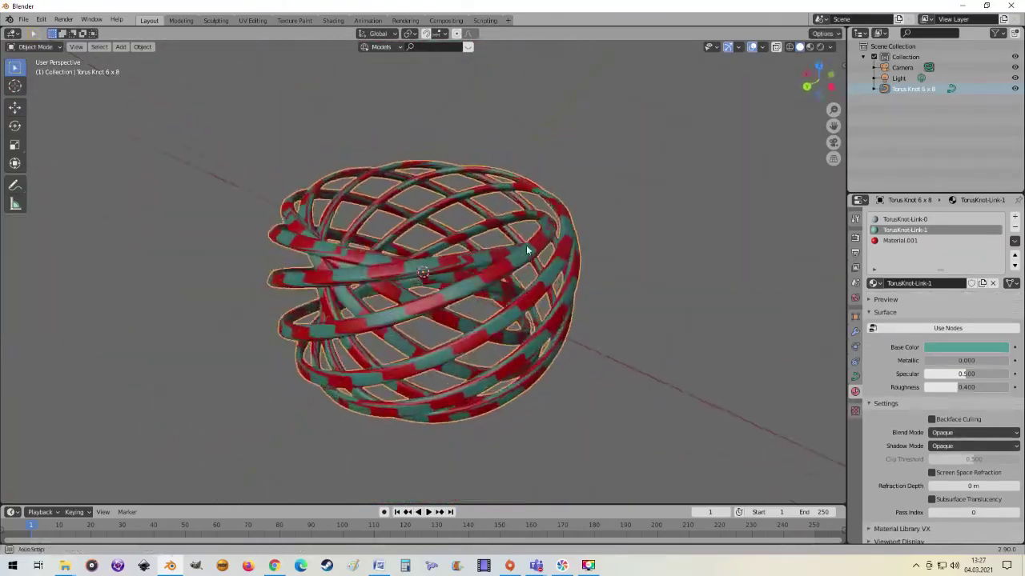
{"action": "middle_click_drag", "start_coordinate": [527, 251], "coordinate": [593, 249]}
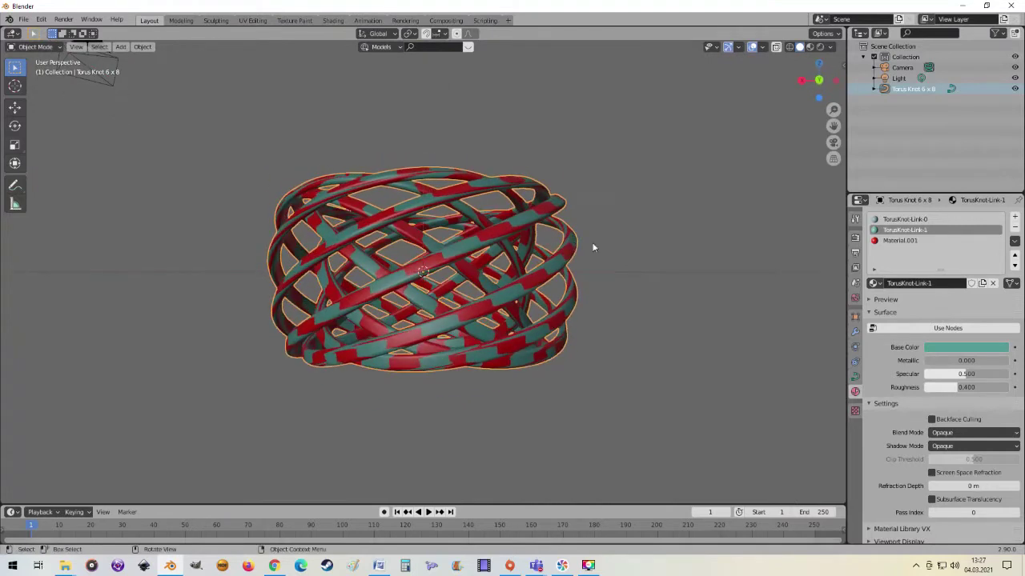
{"action": "mouse_move", "coordinate": [526, 251]}
{"action": "middle_mouse_down"}
{"action": "mouse_move", "coordinate": [477, 329]}
{"action": "mouse_move", "coordinate": [472, 306]}
{"action": "middle_mouse_up"}
{"action": "scroll", "coordinate": [472, 313], "scroll_direction": "up", "scroll_amount": 3}
{"action": "scroll", "coordinate": [470, 304], "scroll_direction": "down", "scroll_amount": 4}
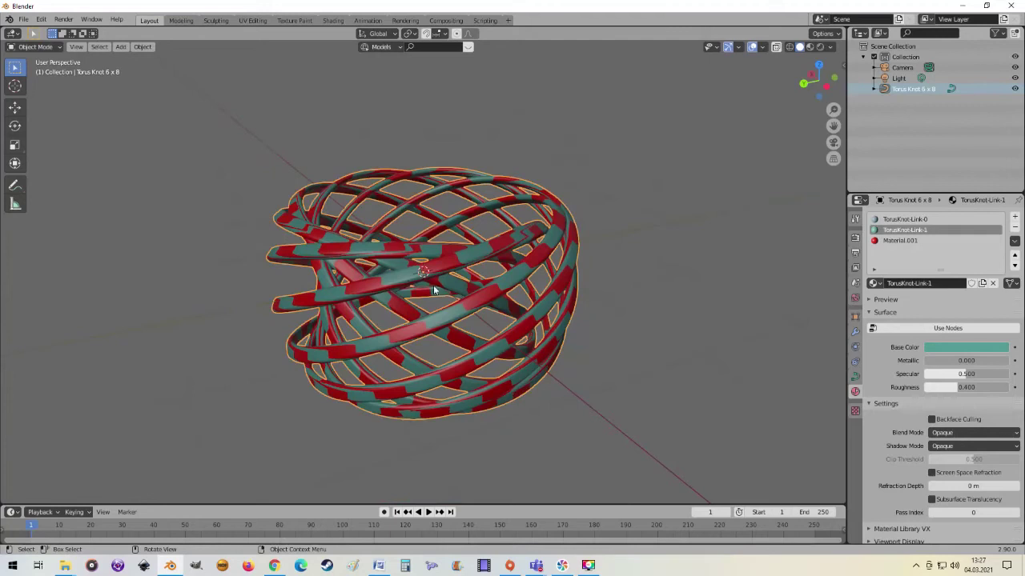
Step: Delete the old knot, add a Torus Knot Plus with randomized rainbow colours, and return to Object Mode
{"action": "key", "text": "Delete"}
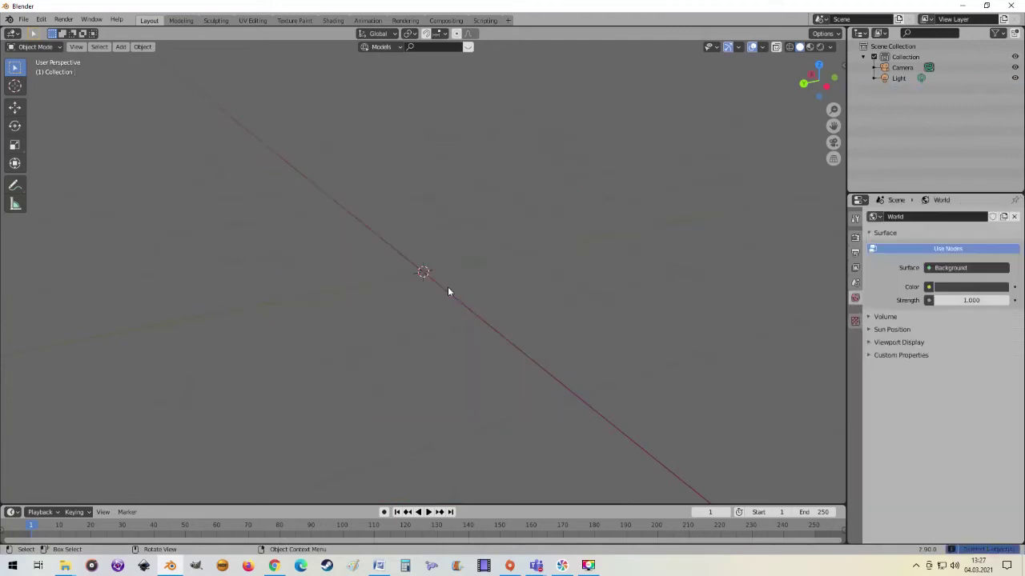
{"action": "left_click", "coordinate": [120, 46]}
{"action": "mouse_move", "coordinate": [136, 70]}
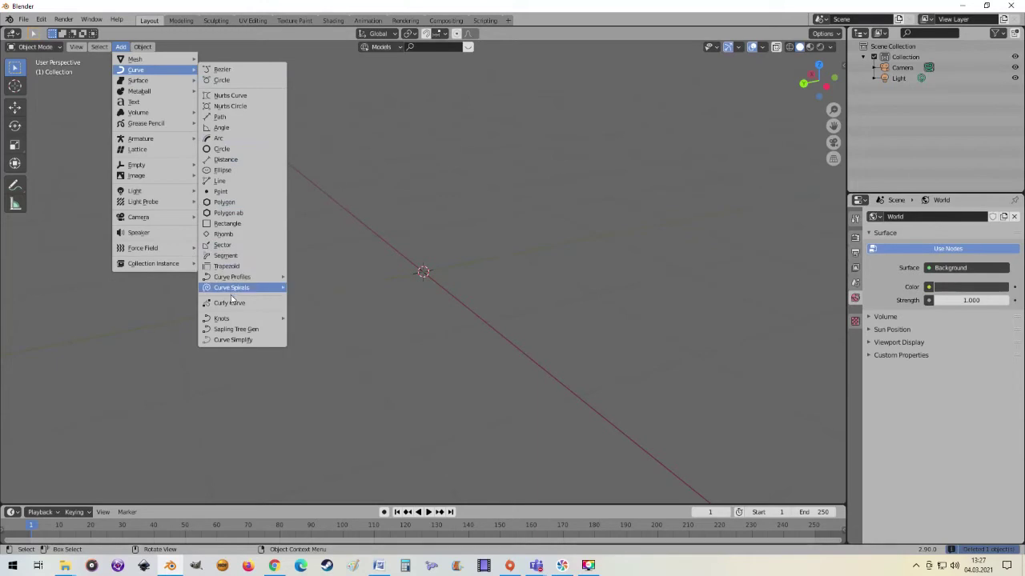
{"action": "mouse_move", "coordinate": [223, 319]}
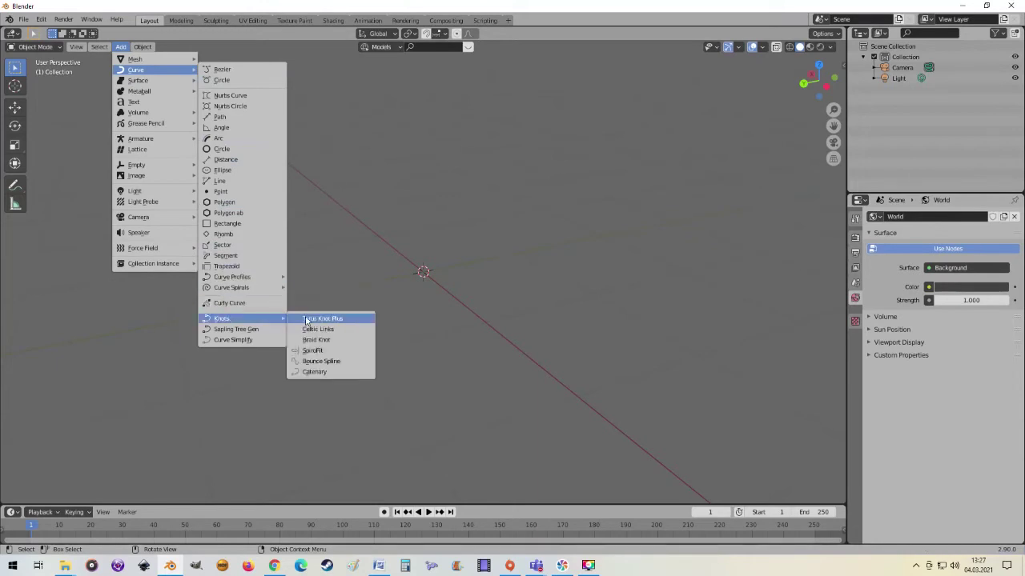
{"action": "left_click", "coordinate": [320, 319]}
{"action": "scroll", "coordinate": [356, 316], "scroll_direction": "up", "scroll_amount": 3}
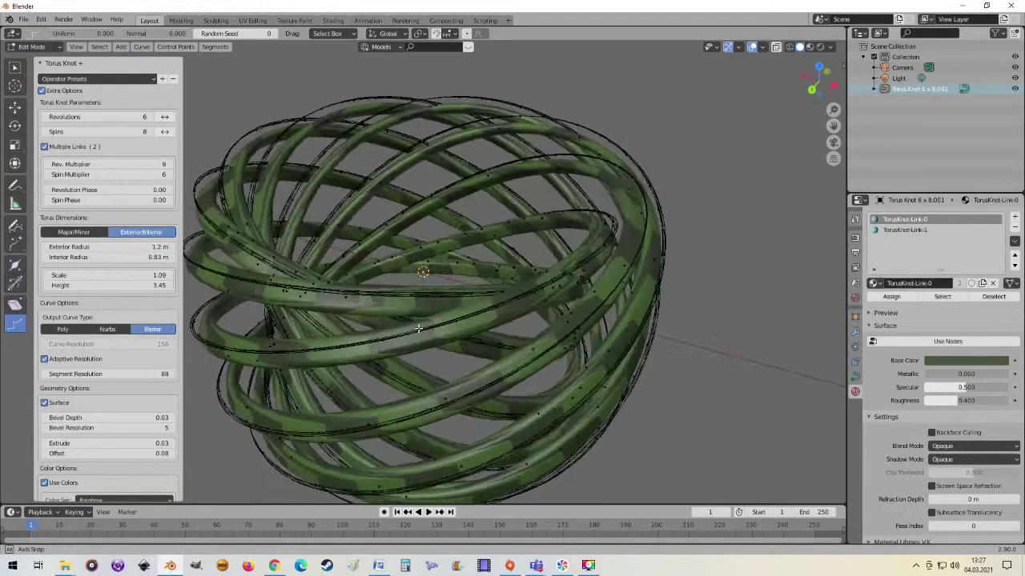
{"action": "middle_click_drag", "start_coordinate": [357, 321], "coordinate": [240, 371]}
{"action": "scroll", "coordinate": [120, 416], "scroll_direction": "down", "scroll_amount": 1}
{"action": "scroll", "coordinate": [112, 384], "scroll_direction": "down", "scroll_amount": 2}
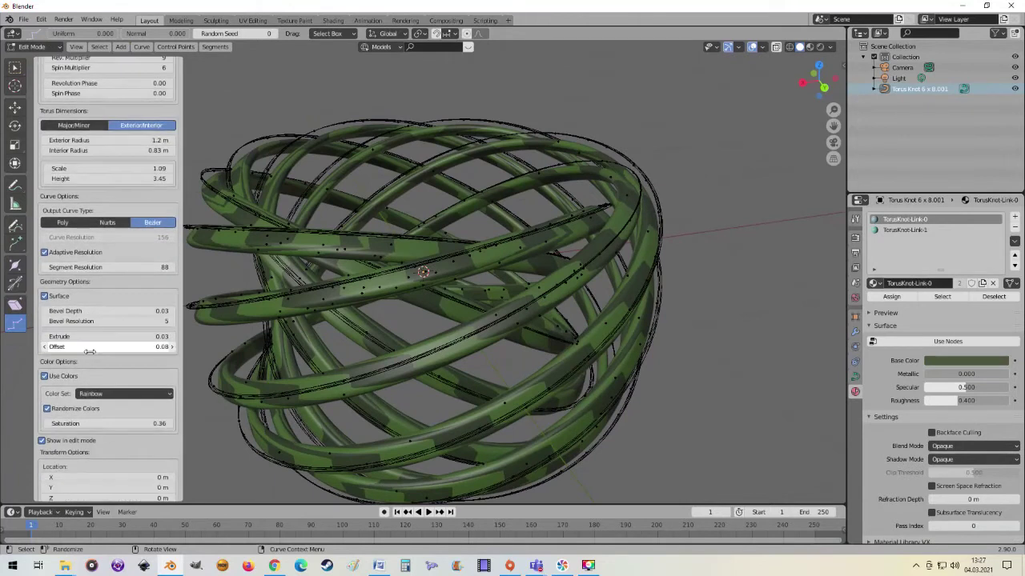
{"action": "scroll", "coordinate": [104, 352], "scroll_direction": "down", "scroll_amount": 2}
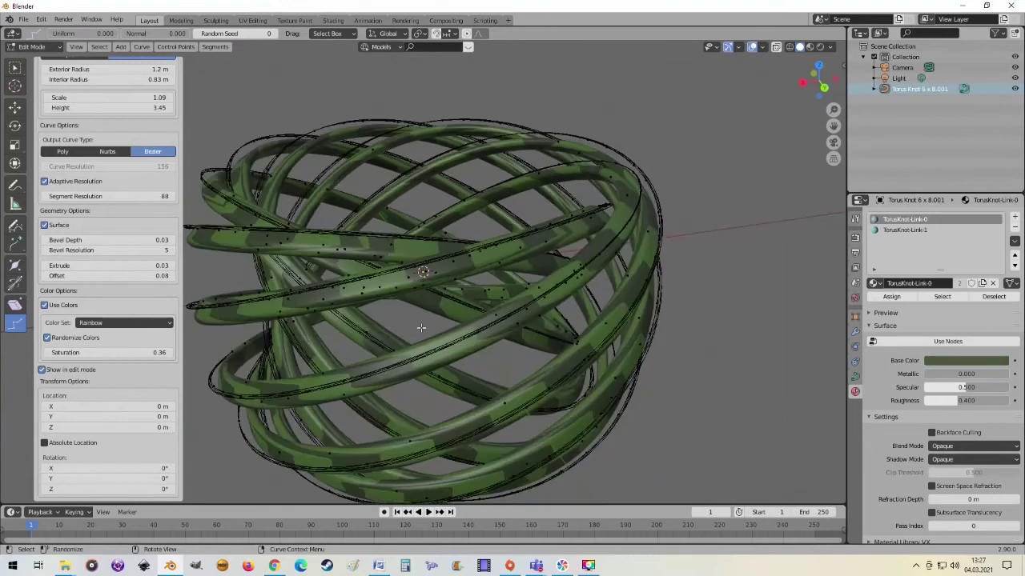
{"action": "middle_click_drag", "start_coordinate": [421, 324], "coordinate": [416, 264]}
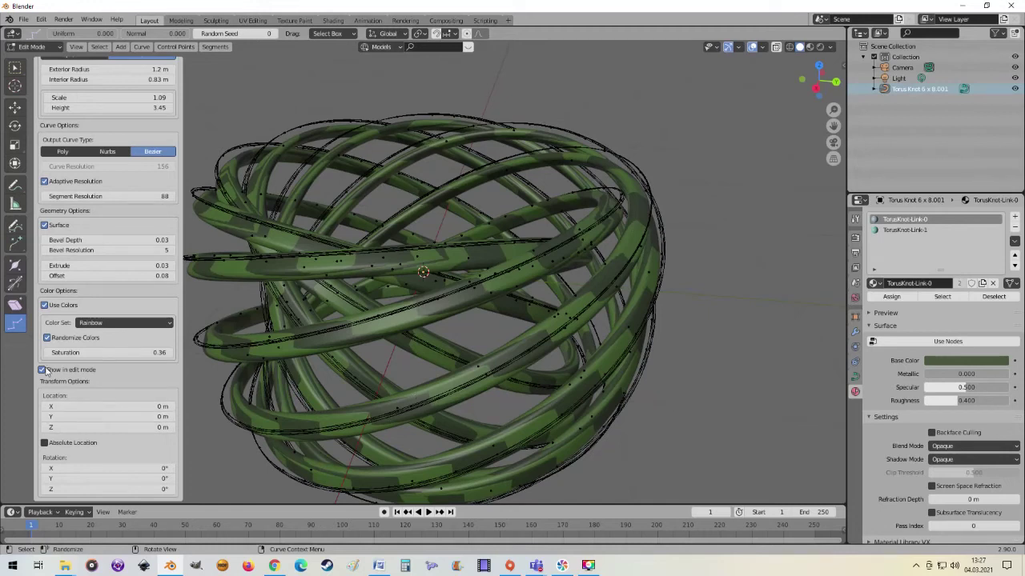
{"action": "key", "text": "Tab"}
{"action": "mouse_move", "coordinate": [392, 343]}
{"action": "middle_mouse_down"}
{"action": "mouse_move", "coordinate": [441, 335]}
{"action": "mouse_move", "coordinate": [417, 344]}
{"action": "mouse_move", "coordinate": [244, 285]}
{"action": "middle_mouse_up"}
{"action": "scroll", "coordinate": [244, 285], "scroll_direction": "up", "scroll_amount": 5}
Step: Lower the torus knot height to 2.97 and tilt it 30° about X
{"action": "scroll", "coordinate": [302, 285], "scroll_direction": "down", "scroll_amount": 7}
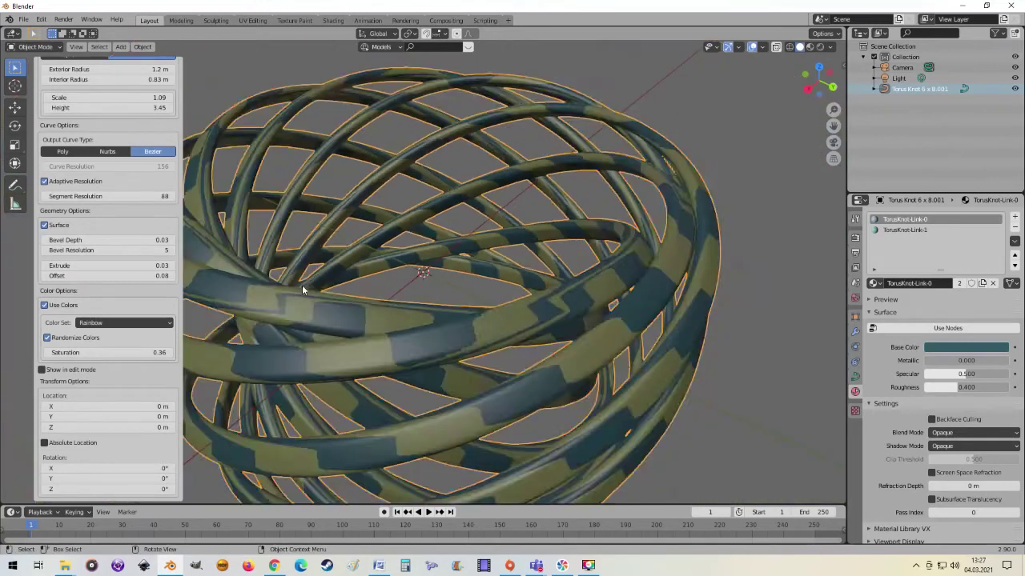
{"action": "scroll", "coordinate": [301, 284], "scroll_direction": "down", "scroll_amount": 2}
{"action": "mouse_move", "coordinate": [107, 107]}
{"action": "left_mouse_down"}
{"action": "mouse_move", "coordinate": [65, 107]}
{"action": "mouse_move", "coordinate": [78, 108]}
{"action": "left_mouse_up"}
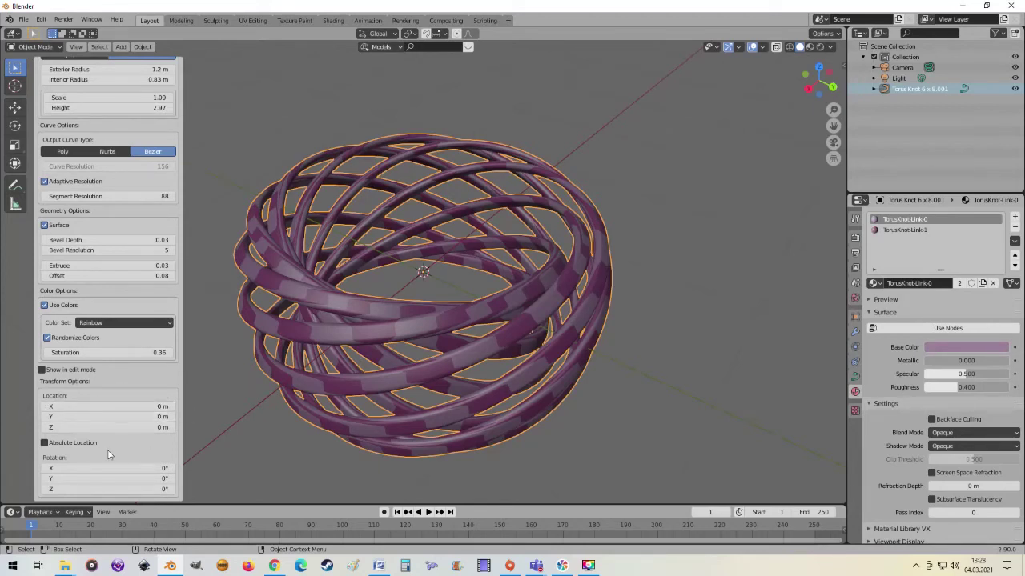
{"action": "mouse_move", "coordinate": [104, 468]}
{"action": "left_mouse_down"}
{"action": "mouse_move", "coordinate": [39, 481]}
{"action": "mouse_move", "coordinate": [60, 479]}
{"action": "left_mouse_up"}
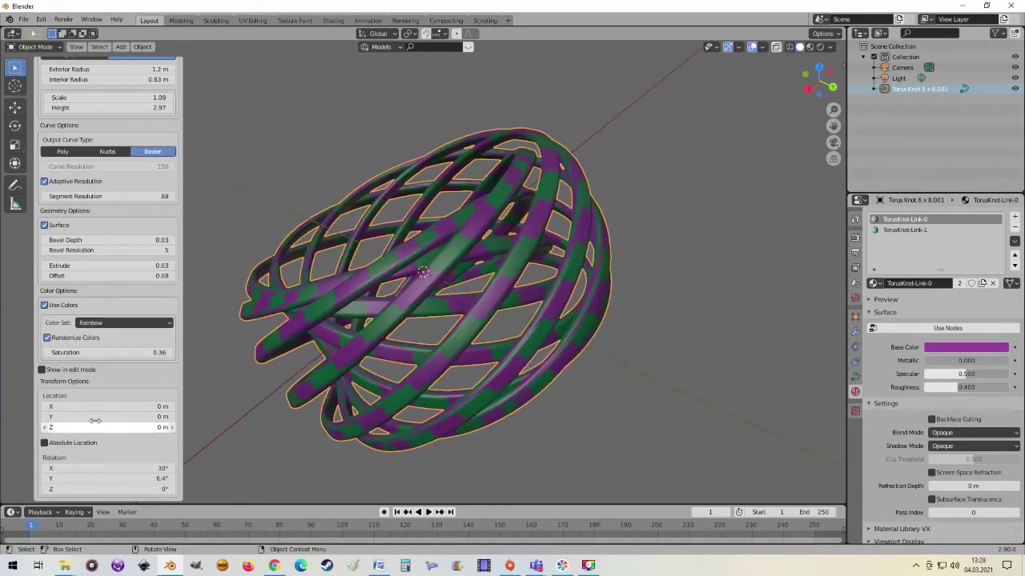
Step: Toggle the spin and revolution direction flips, then orbit to review the knot cage
{"action": "scroll", "coordinate": [170, 213], "scroll_direction": "up", "scroll_amount": 3}
{"action": "scroll", "coordinate": [132, 273], "scroll_direction": "up", "scroll_amount": 3}
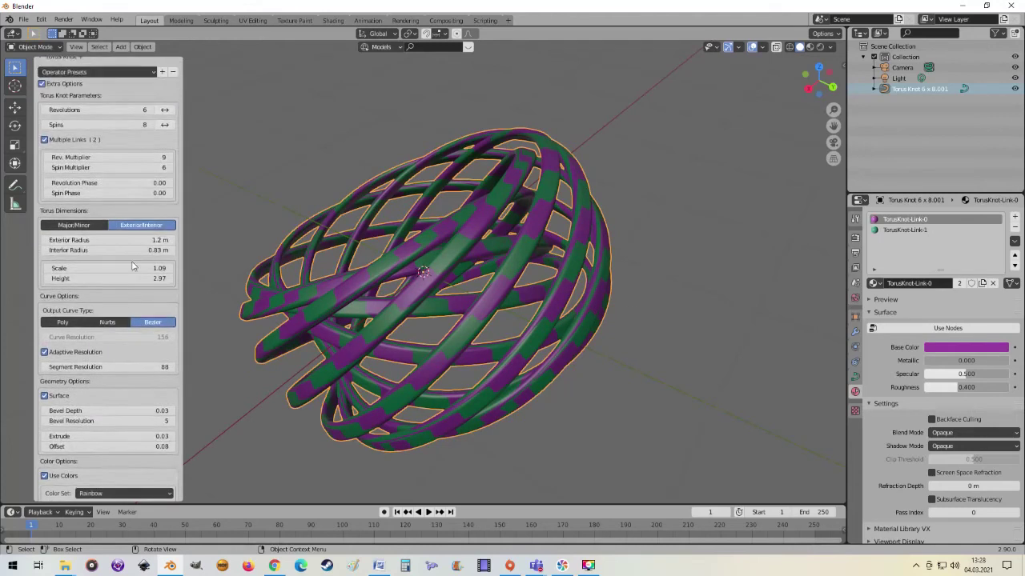
{"action": "left_click", "coordinate": [164, 132]}
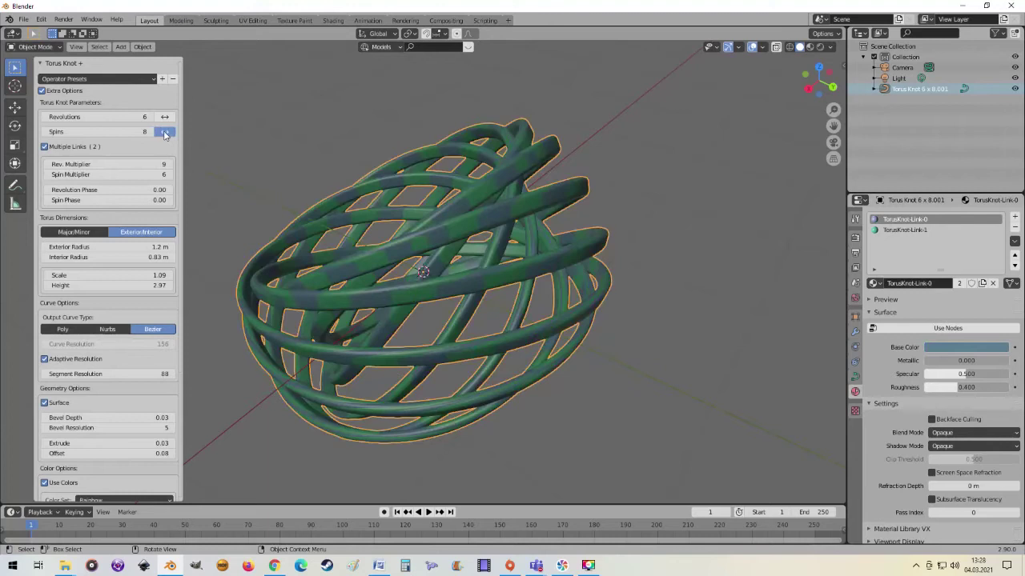
{"action": "left_click", "coordinate": [165, 133]}
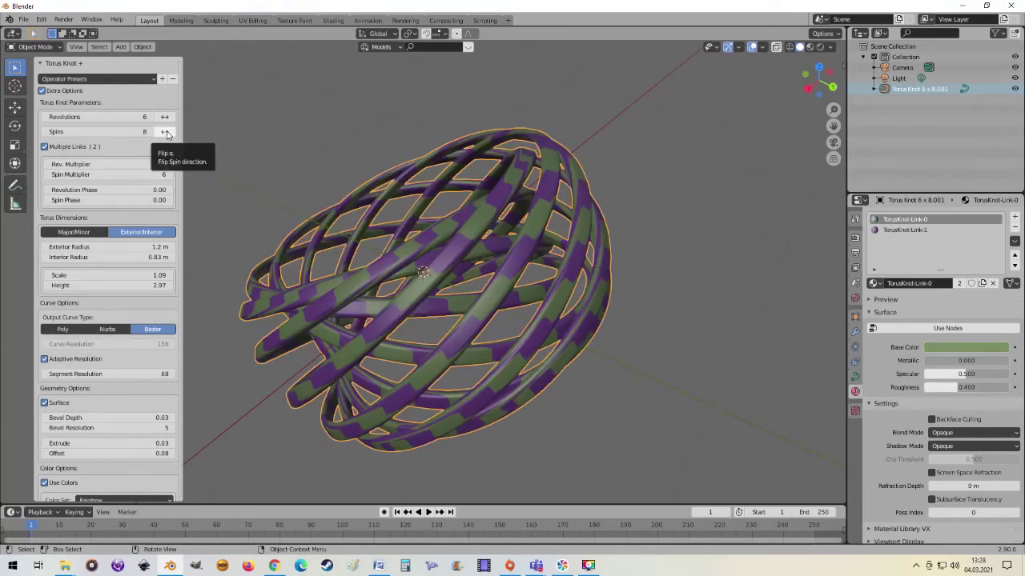
{"action": "left_click", "coordinate": [166, 133]}
{"action": "left_click", "coordinate": [167, 133]}
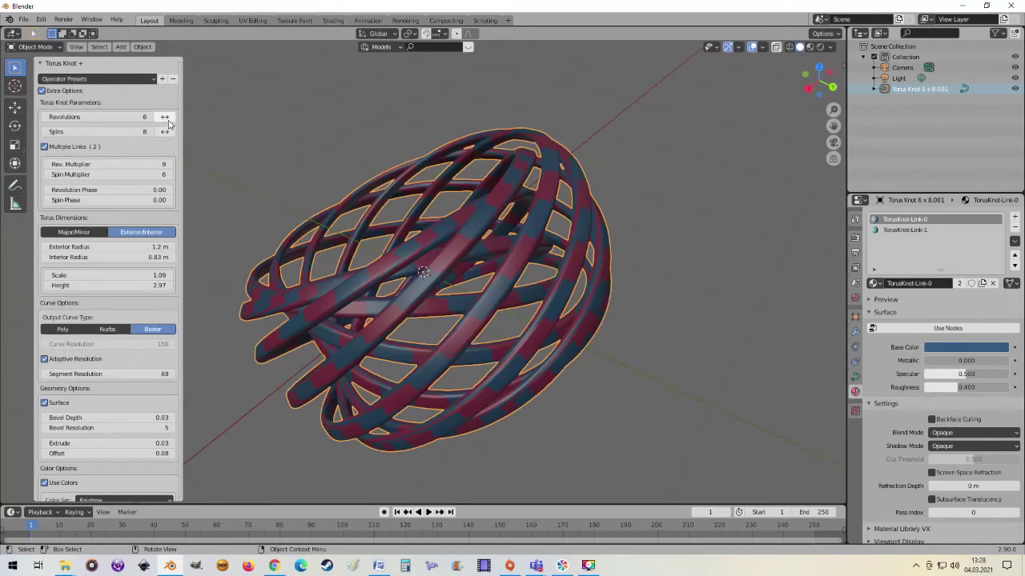
{"action": "left_click", "coordinate": [165, 118]}
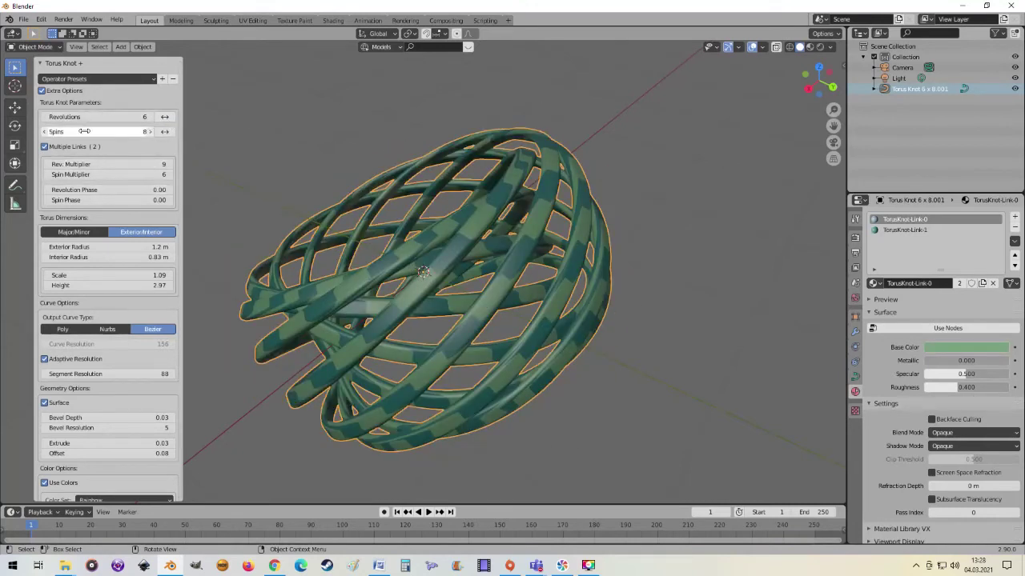
{"action": "mouse_move", "coordinate": [454, 295]}
{"action": "middle_mouse_down"}
{"action": "mouse_move", "coordinate": [441, 269]}
{"action": "mouse_move", "coordinate": [548, 336]}
{"action": "middle_mouse_up"}
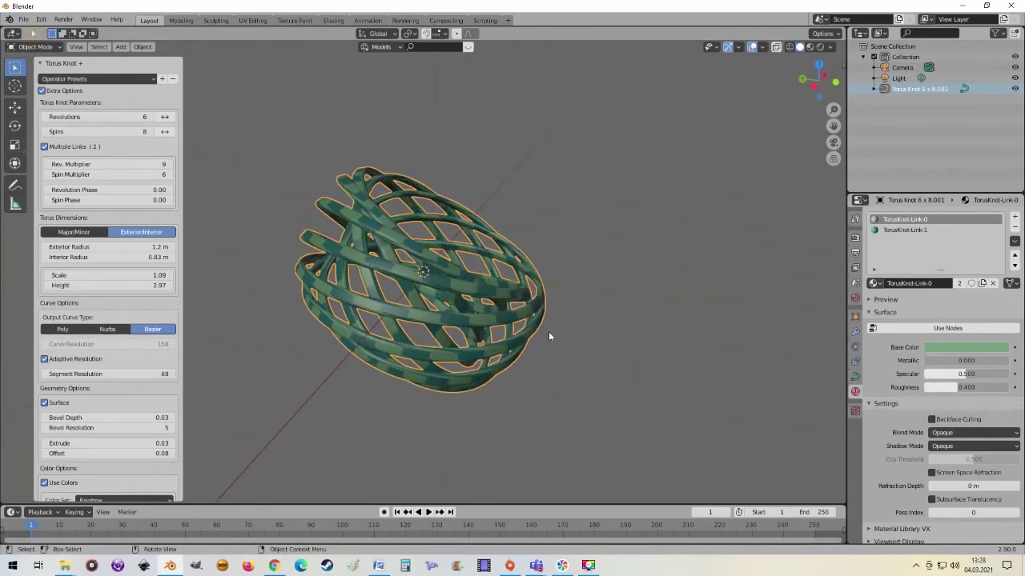
Step: Restore the torus knot and move it left to about X -6.21 m, Y -0.82 m, Z 0.67 m
{"action": "key", "text": "Delete"}
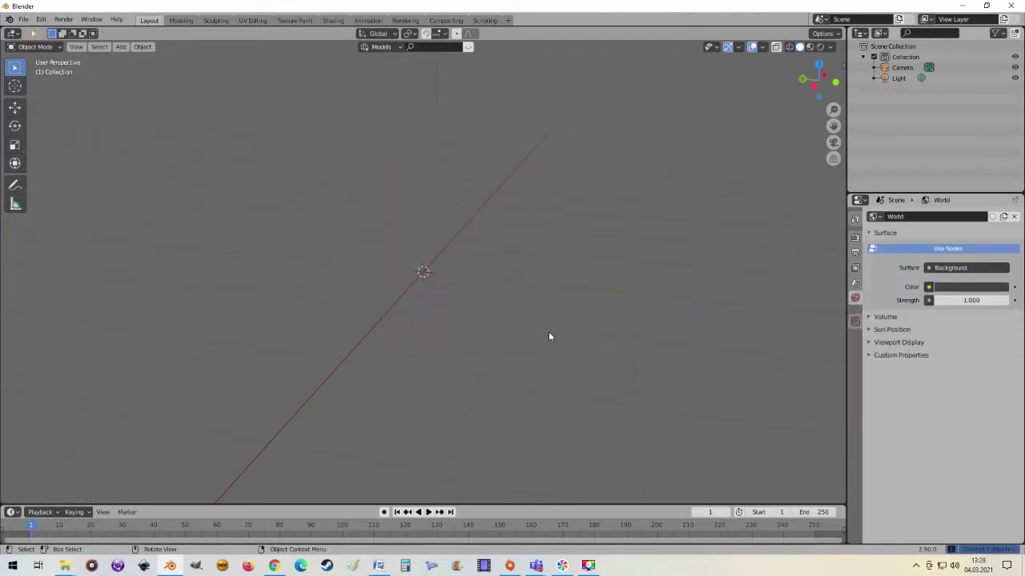
{"action": "left_click", "coordinate": [121, 46]}
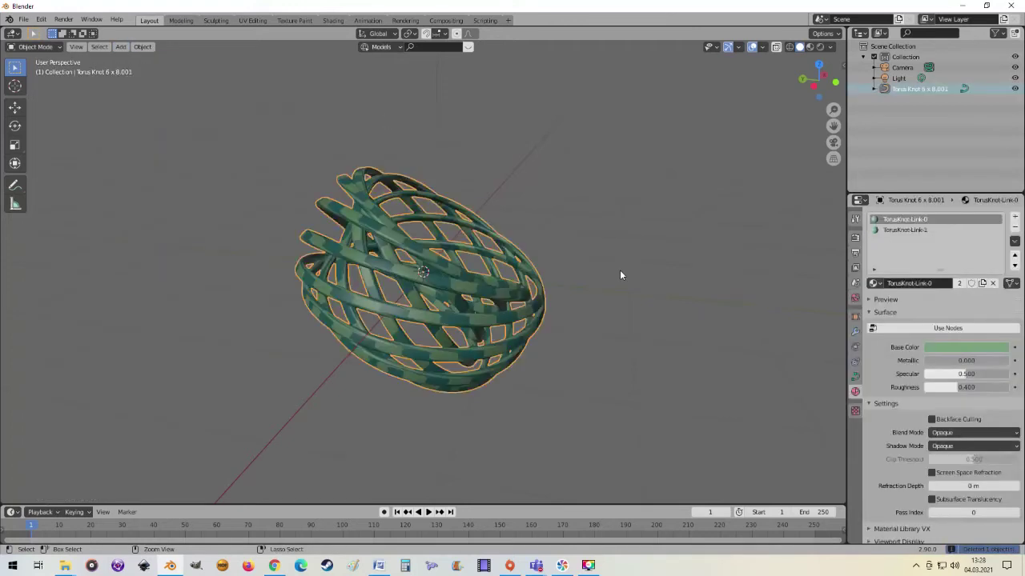
{"action": "middle_click_drag", "start_coordinate": [481, 334], "coordinate": [403, 299]}
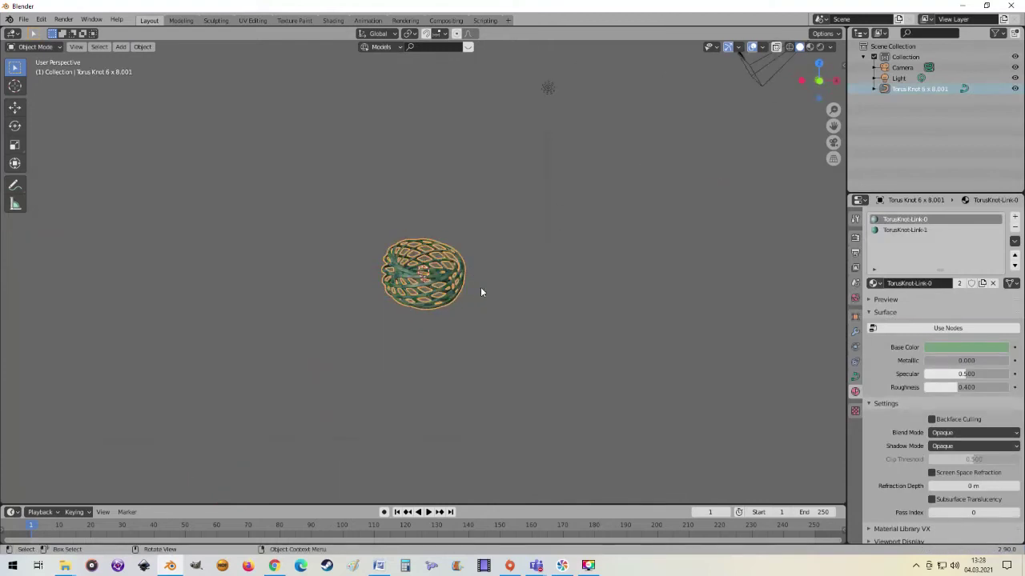
{"action": "mouse_move", "coordinate": [480, 290]}
{"action": "middle_mouse_down"}
{"action": "mouse_move", "coordinate": [485, 336]}
{"action": "mouse_move", "coordinate": [513, 318]}
{"action": "middle_mouse_up"}
{"action": "key", "text": "g"}
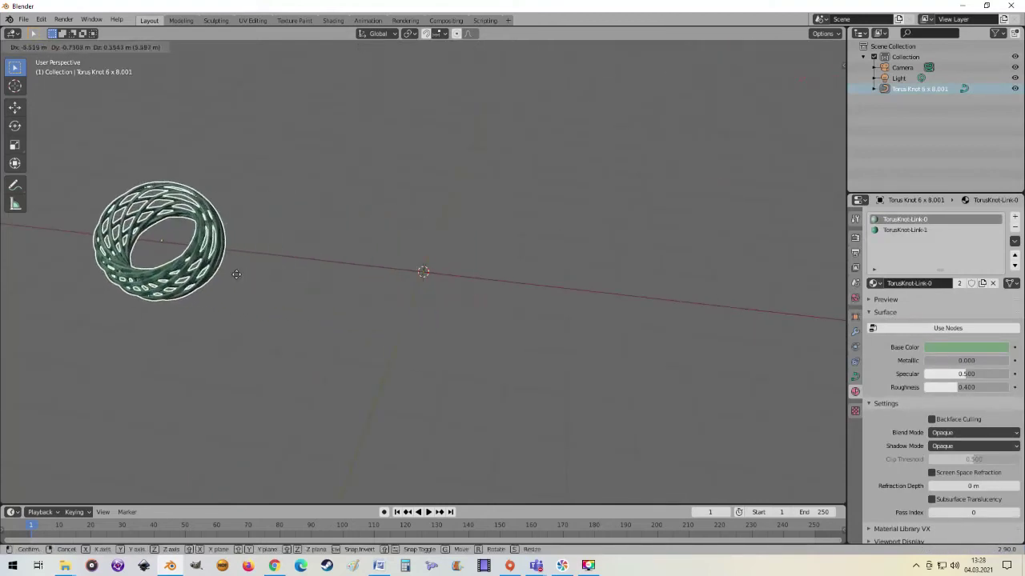
{"action": "left_click", "coordinate": [221, 270]}
{"action": "middle_click_drag", "start_coordinate": [383, 297], "coordinate": [402, 281]}
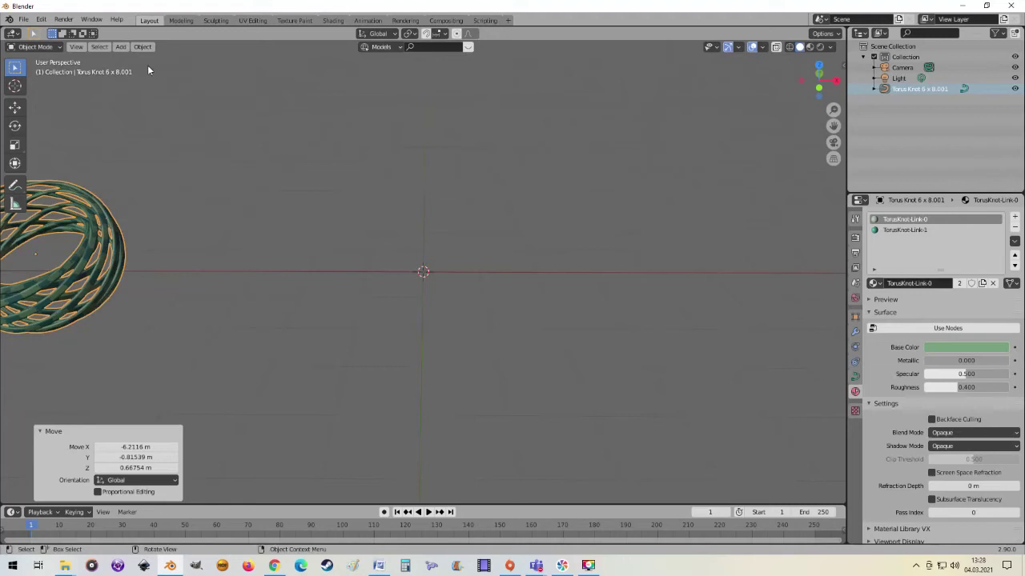
{"action": "left_click", "coordinate": [124, 50]}
{"action": "mouse_move", "coordinate": [137, 69]}
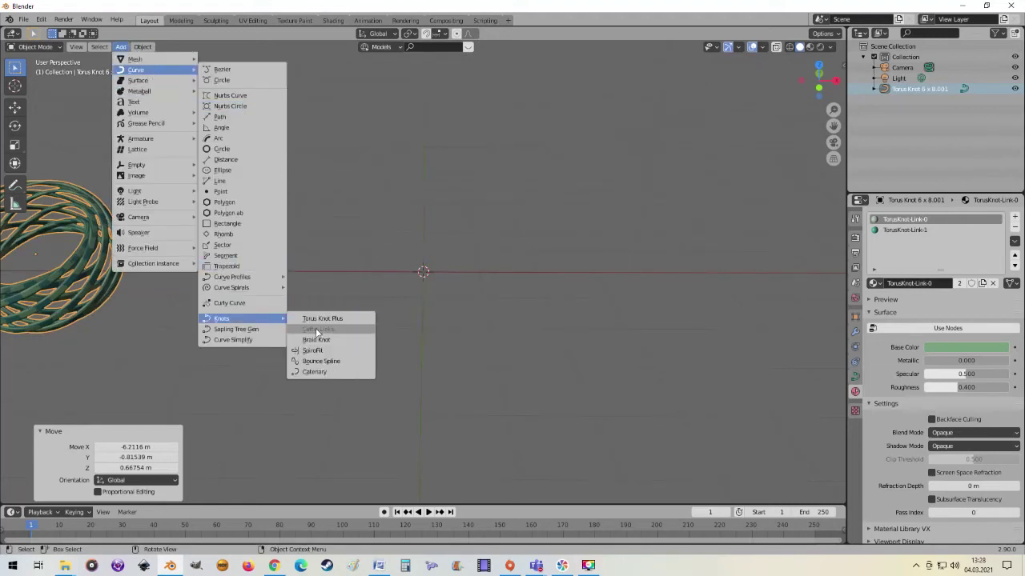
{"action": "mouse_move", "coordinate": [222, 319]}
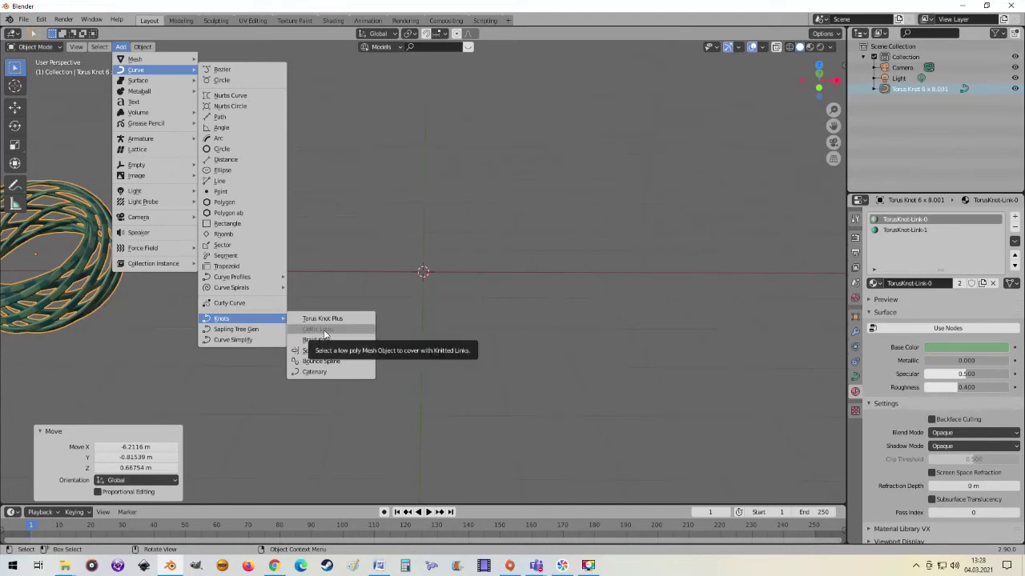
Step: Add a Monkey mesh at the origin, subdivide it to level 2 with Ctrl+2, and shade it smooth
{"action": "middle_click_drag", "start_coordinate": [508, 272], "coordinate": [501, 268]}
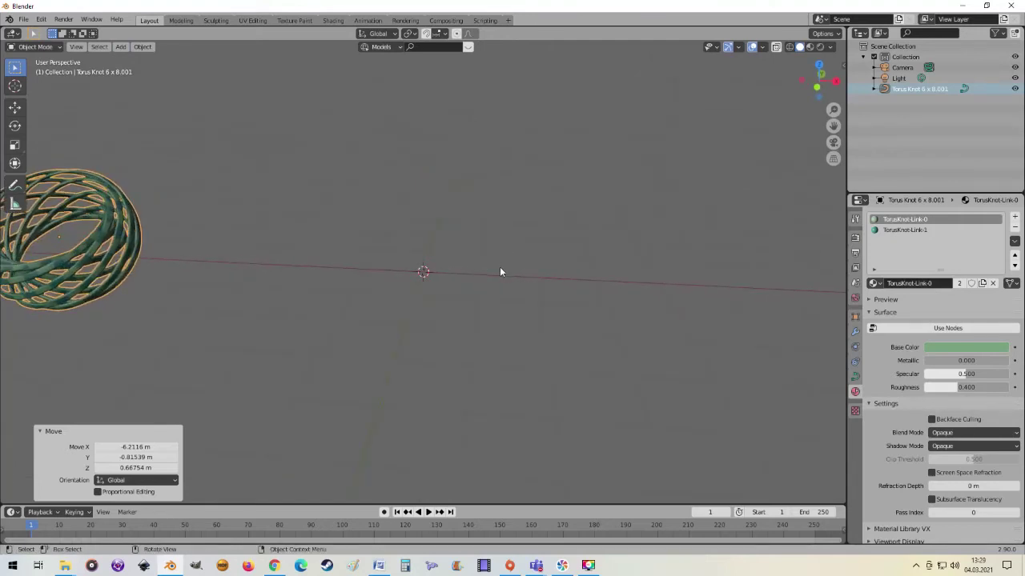
{"action": "left_click", "coordinate": [120, 46]}
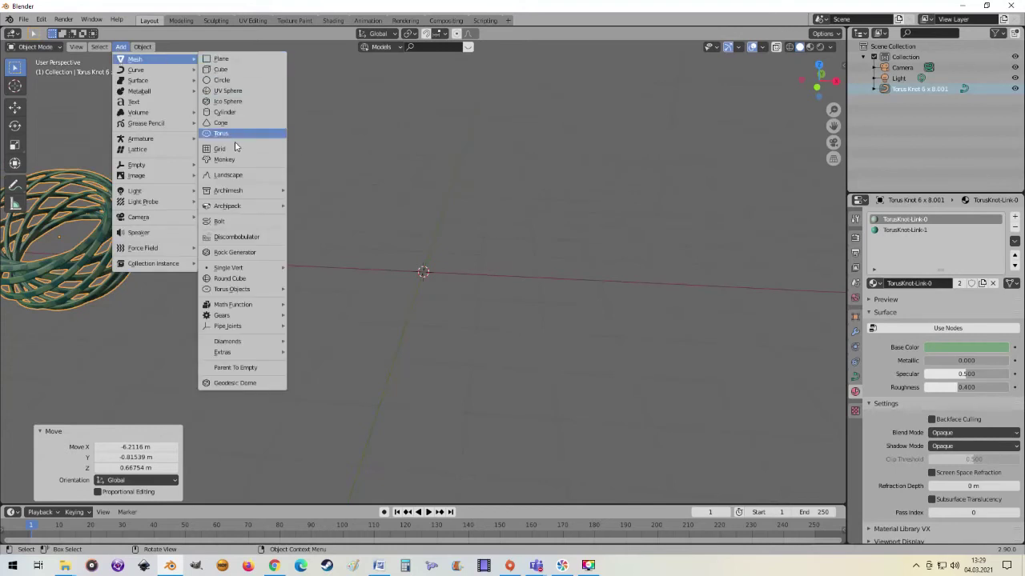
{"action": "left_click", "coordinate": [235, 160]}
{"action": "scroll", "coordinate": [460, 245], "scroll_direction": "up", "scroll_amount": 2}
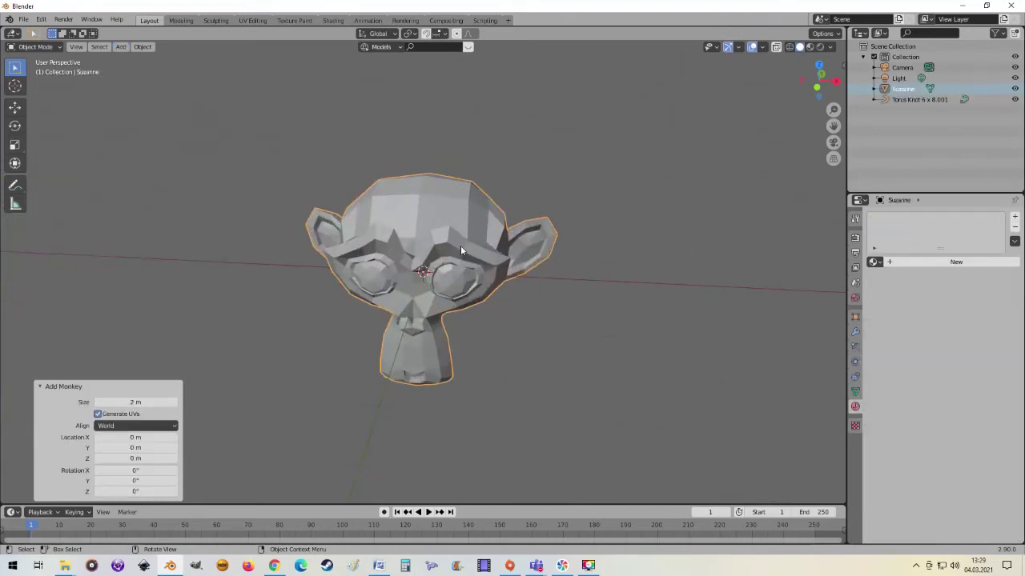
{"action": "scroll", "coordinate": [460, 244], "scroll_direction": "up", "scroll_amount": 1}
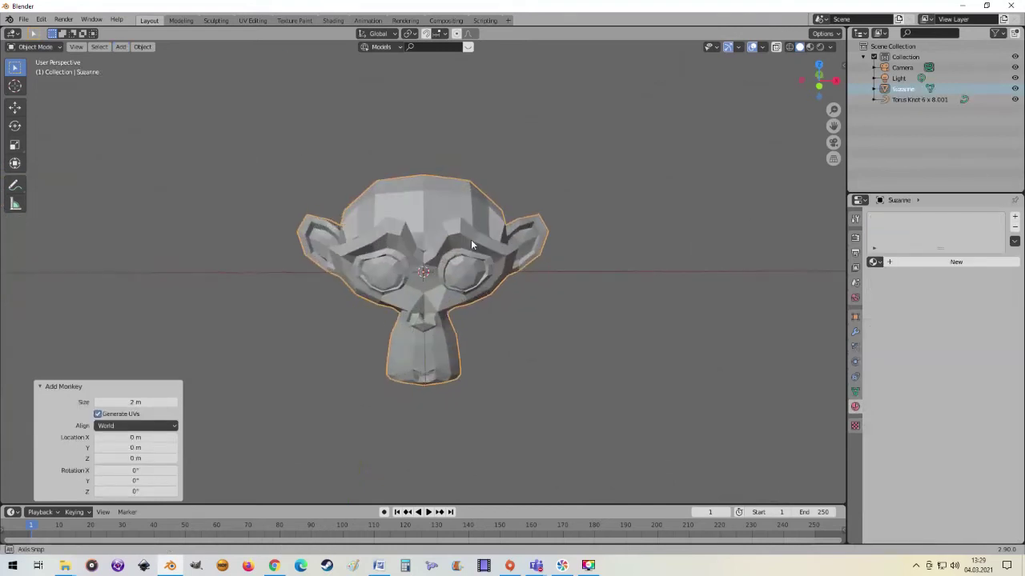
{"action": "key", "text": "ctrl+2"}
{"action": "right_click", "coordinate": [418, 264]}
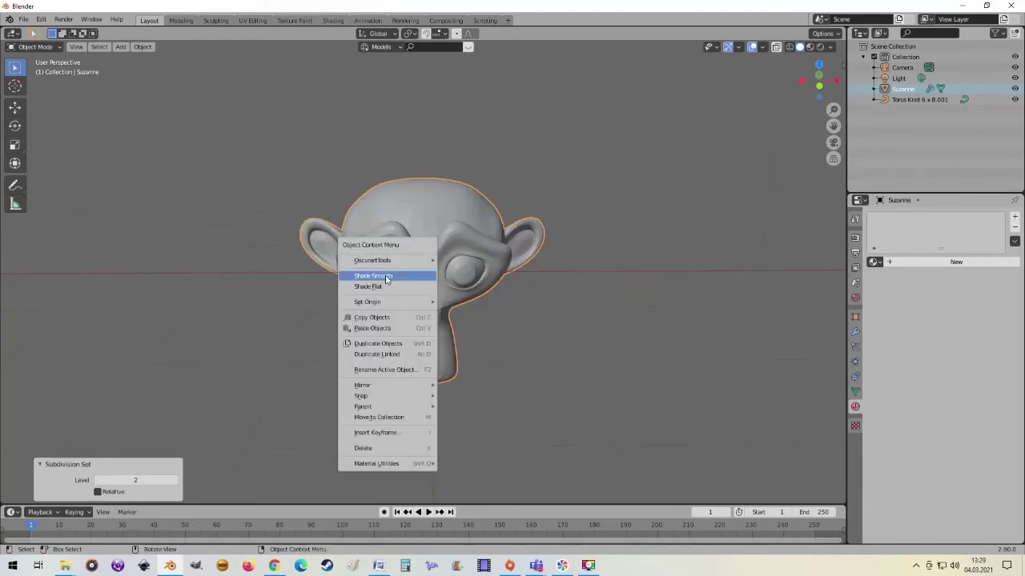
{"action": "left_click", "coordinate": [390, 275]}
{"action": "left_click", "coordinate": [122, 47]}
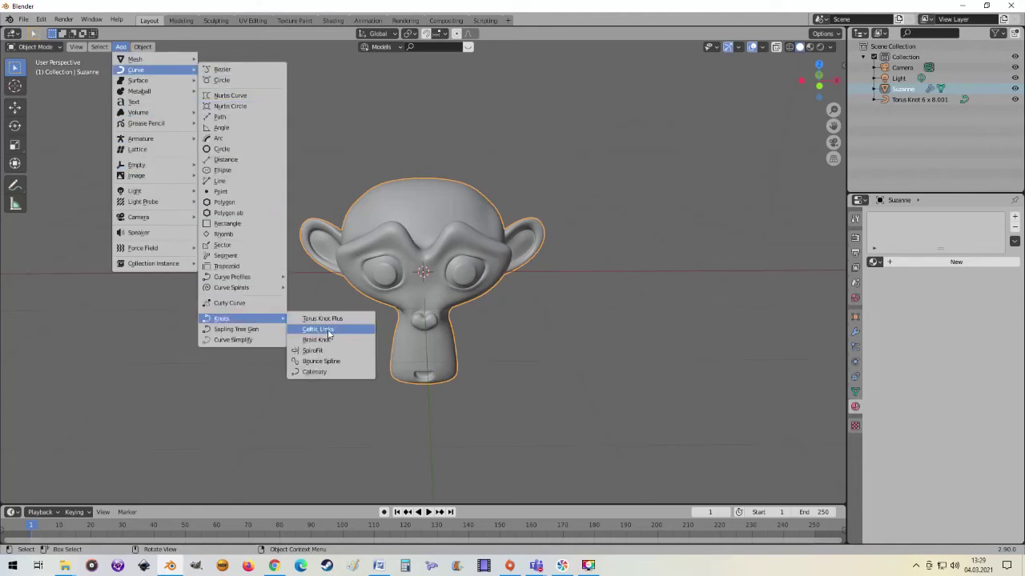
Step: Wrap Suzanne in Celtic Links and orbit to a frontal view of her
{"action": "left_click", "coordinate": [337, 333]}
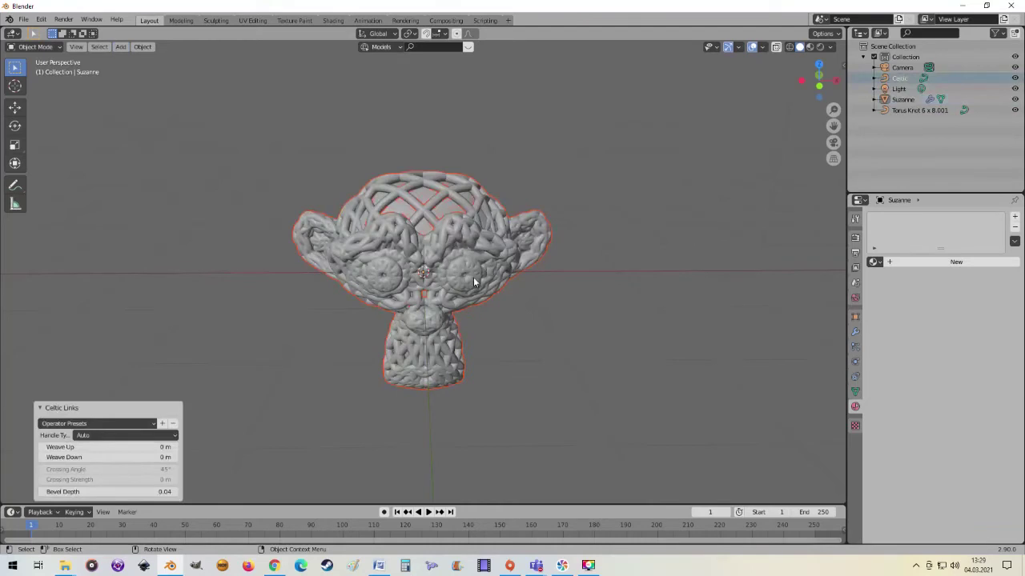
{"action": "scroll", "coordinate": [473, 277], "scroll_direction": "up", "scroll_amount": 5}
{"action": "scroll", "coordinate": [466, 302], "scroll_direction": "down", "scroll_amount": 4}
{"action": "middle_click_drag", "start_coordinate": [465, 302], "coordinate": [269, 331]}
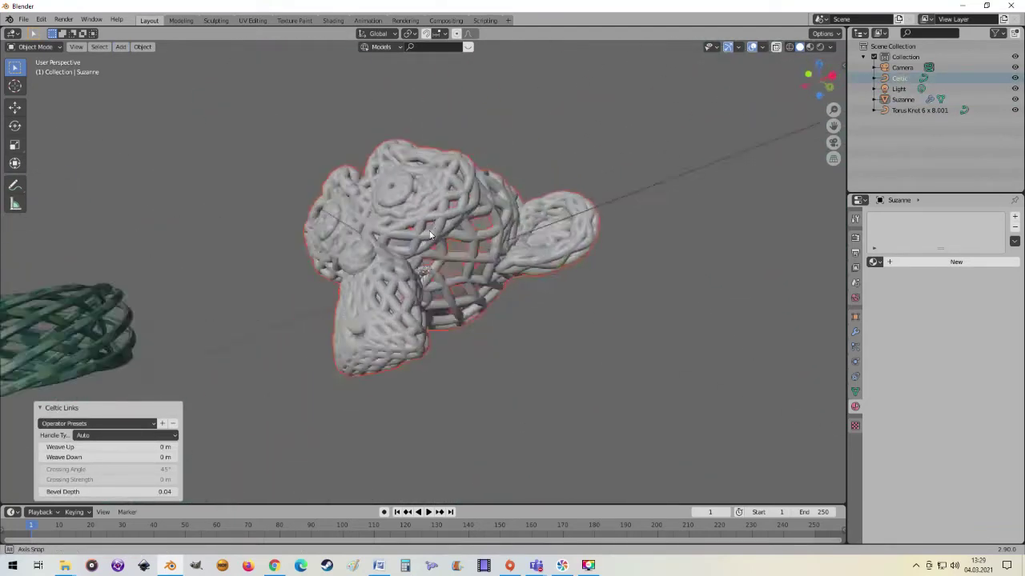
{"action": "mouse_move", "coordinate": [269, 335]}
{"action": "middle_mouse_down"}
{"action": "mouse_move", "coordinate": [453, 260]}
{"action": "mouse_move", "coordinate": [417, 204]}
{"action": "mouse_move", "coordinate": [387, 309]}
{"action": "mouse_move", "coordinate": [534, 319]}
{"action": "mouse_move", "coordinate": [539, 291]}
{"action": "middle_mouse_up"}
{"action": "scroll", "coordinate": [453, 260], "scroll_direction": "up", "scroll_amount": 3}
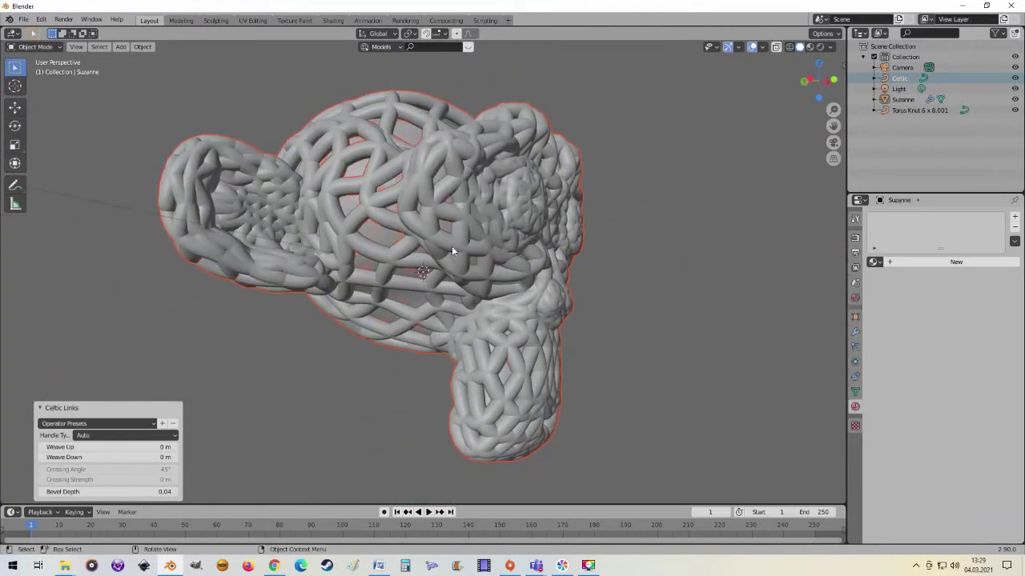
{"action": "mouse_move", "coordinate": [451, 245]}
{"action": "middle_mouse_down"}
{"action": "mouse_move", "coordinate": [401, 272]}
{"action": "mouse_move", "coordinate": [340, 253]}
{"action": "mouse_move", "coordinate": [376, 249]}
{"action": "middle_mouse_up"}
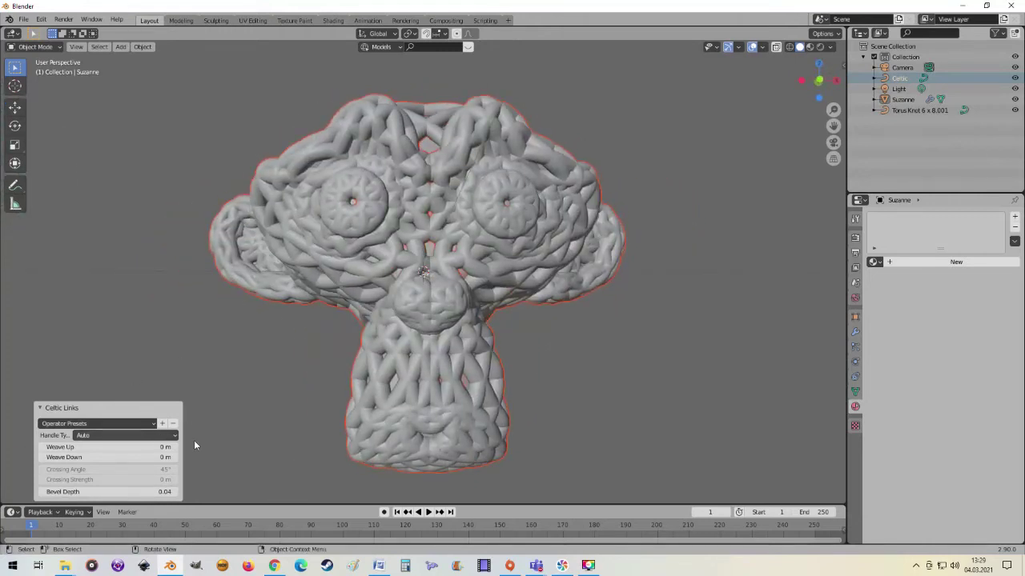
{"action": "scroll", "coordinate": [262, 405], "scroll_direction": "up", "scroll_amount": 2}
{"action": "scroll", "coordinate": [262, 405], "scroll_direction": "up", "scroll_amount": 2}
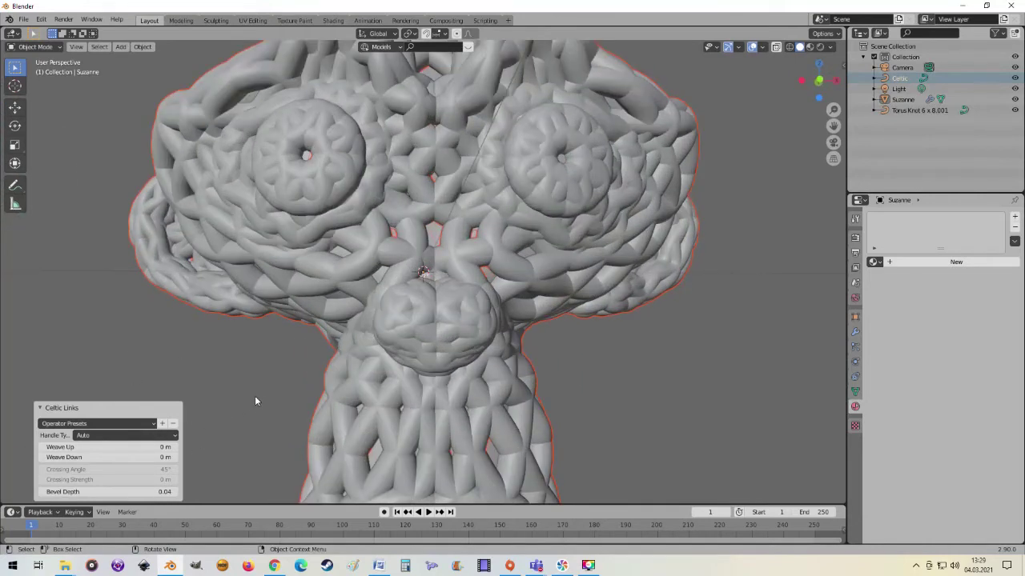
Step: Set the links' handle type to Aligned and try the Weave Up and Weave Down distances
{"action": "left_click", "coordinate": [110, 435]}
{"action": "left_click", "coordinate": [108, 452]}
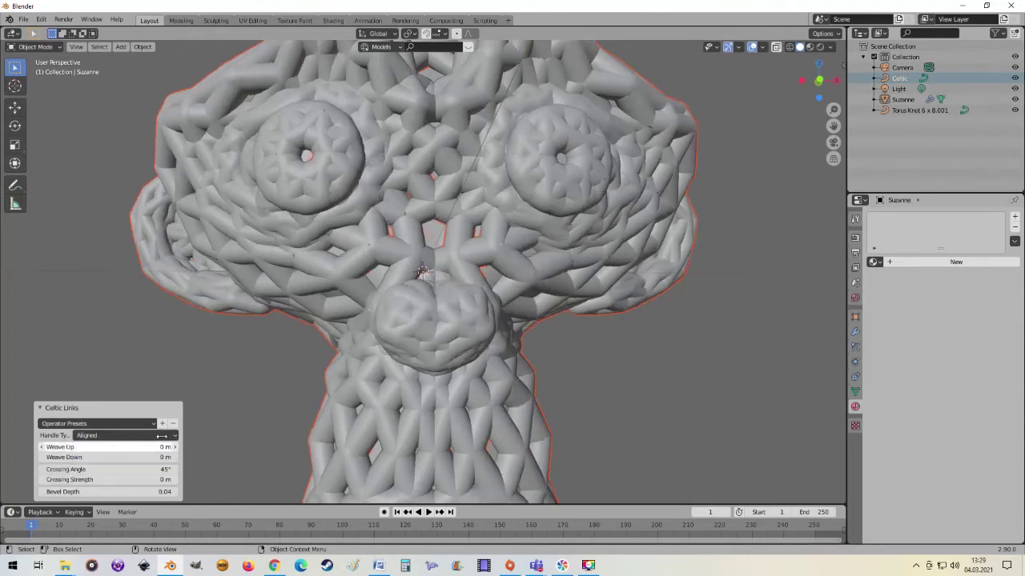
{"action": "mouse_move", "coordinate": [347, 370]}
{"action": "middle_mouse_down"}
{"action": "mouse_move", "coordinate": [349, 388]}
{"action": "mouse_move", "coordinate": [430, 425]}
{"action": "mouse_move", "coordinate": [457, 394]}
{"action": "mouse_move", "coordinate": [426, 376]}
{"action": "middle_mouse_up"}
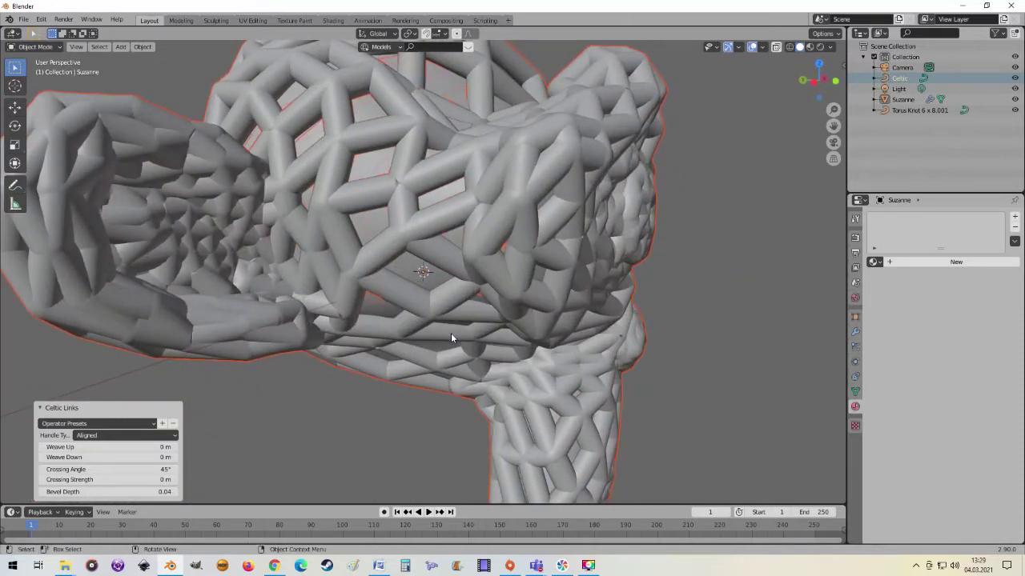
{"action": "mouse_move", "coordinate": [450, 338]}
{"action": "middle_mouse_down"}
{"action": "mouse_move", "coordinate": [408, 312]}
{"action": "mouse_move", "coordinate": [447, 345]}
{"action": "mouse_move", "coordinate": [439, 332]}
{"action": "mouse_move", "coordinate": [424, 344]}
{"action": "middle_mouse_up"}
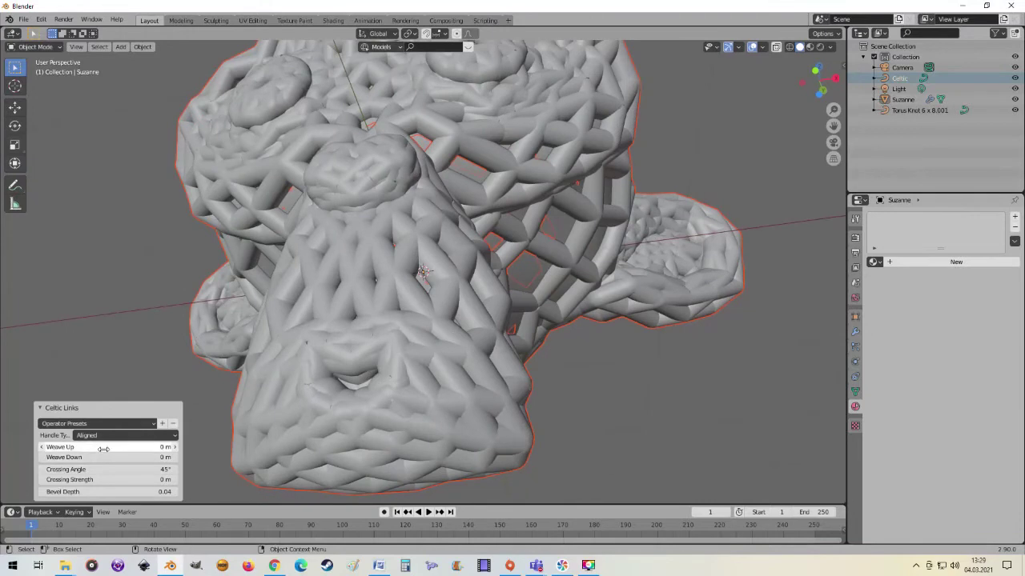
{"action": "mouse_move", "coordinate": [104, 449]}
{"action": "left_mouse_down"}
{"action": "mouse_move", "coordinate": [136, 449]}
{"action": "mouse_move", "coordinate": [72, 447]}
{"action": "left_mouse_up"}
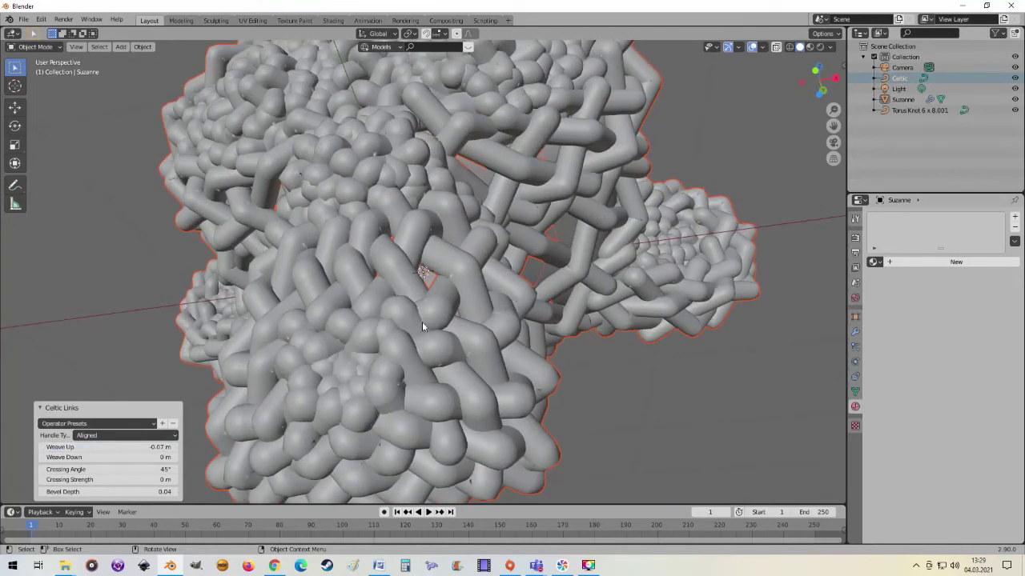
{"action": "middle_click_drag", "start_coordinate": [422, 321], "coordinate": [145, 427]}
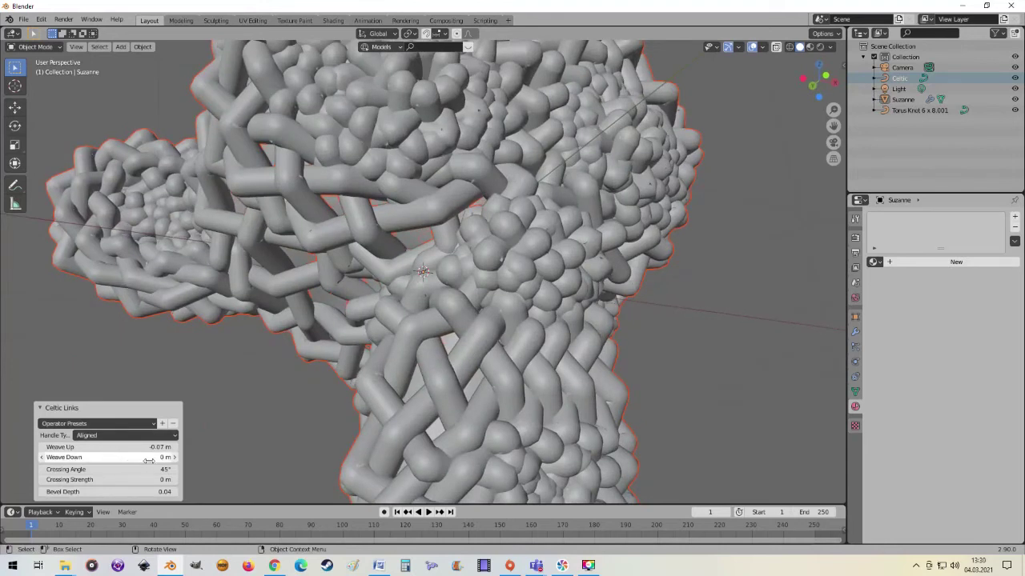
{"action": "left_click_drag", "start_coordinate": [149, 460], "coordinate": [116, 460]}
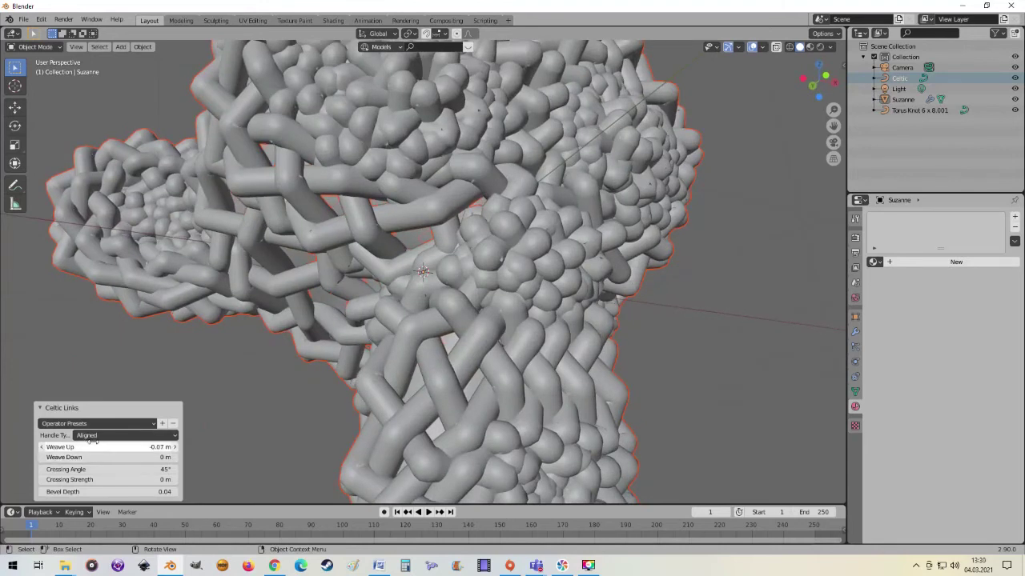
Step: Set the crossing angle to 45° and raise crossing strength to about 0.3 m
{"action": "left_click", "coordinate": [116, 469]}
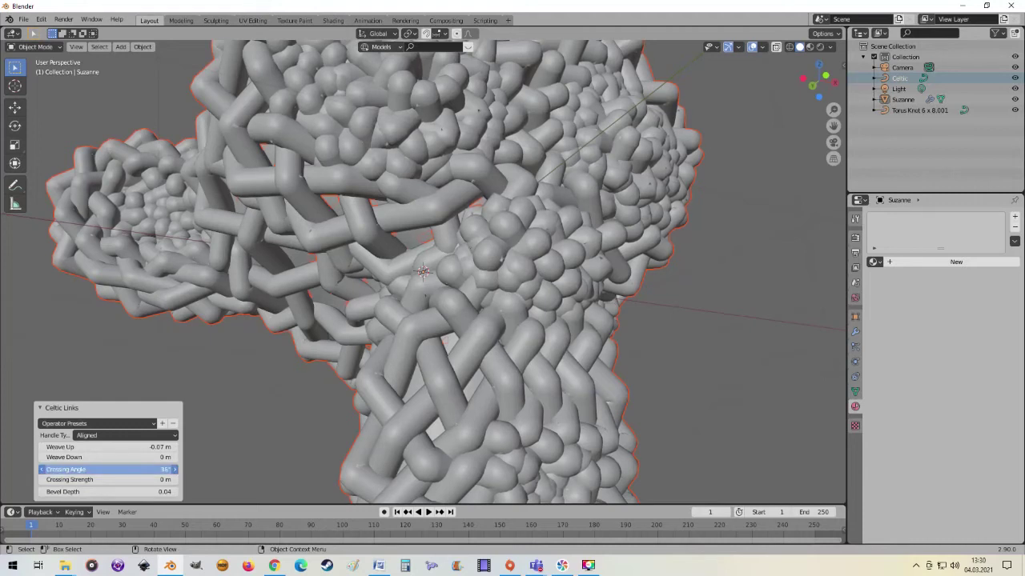
{"action": "type", "text": "45"}
{"action": "key", "text": "Tab"}
{"action": "type", "text": "0.02"}
{"action": "key", "text": "Return"}
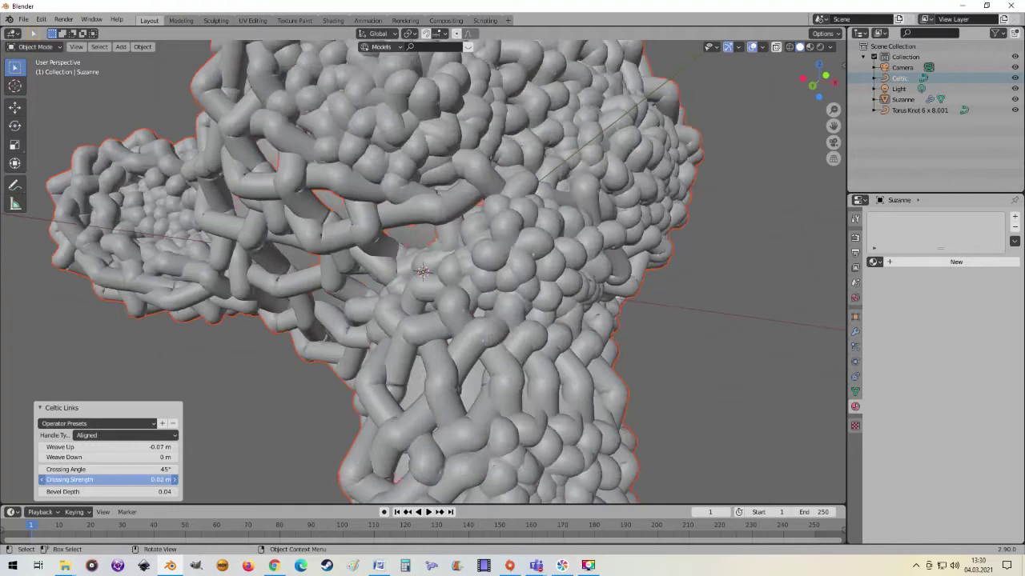
{"action": "left_click_drag", "start_coordinate": [108, 480], "coordinate": [140, 479]}
Step: Push Weave Up to -0.14 m and Weave Down to 0.01 m, then view the wrapped Suzanne
{"action": "mouse_move", "coordinate": [481, 329]}
{"action": "middle_mouse_down"}
{"action": "mouse_move", "coordinate": [335, 454]}
{"action": "mouse_move", "coordinate": [504, 318]}
{"action": "mouse_move", "coordinate": [452, 238]}
{"action": "middle_mouse_up"}
{"action": "scroll", "coordinate": [503, 318], "scroll_direction": "up", "scroll_amount": 5}
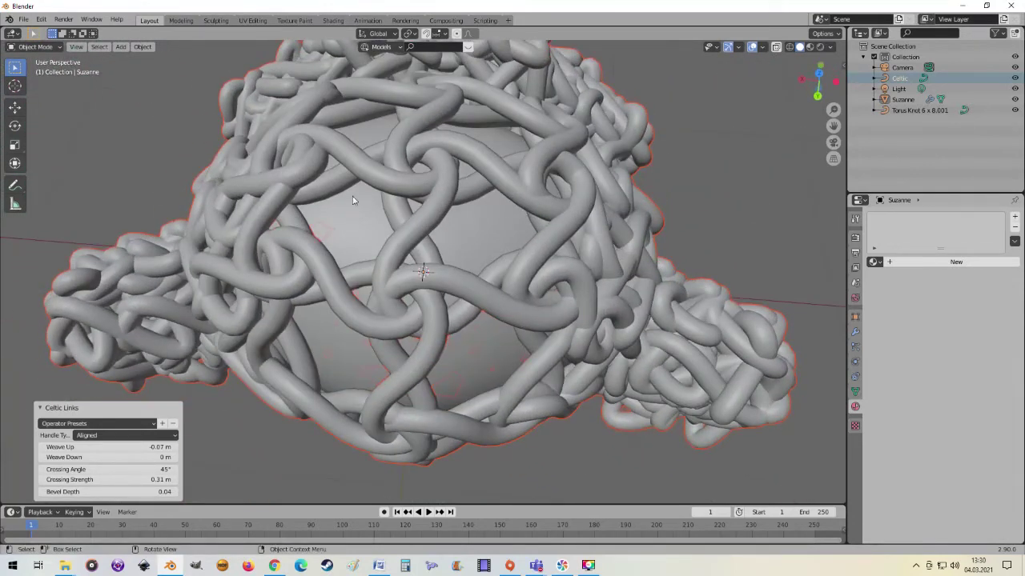
{"action": "scroll", "coordinate": [416, 226], "scroll_direction": "up", "scroll_amount": 2}
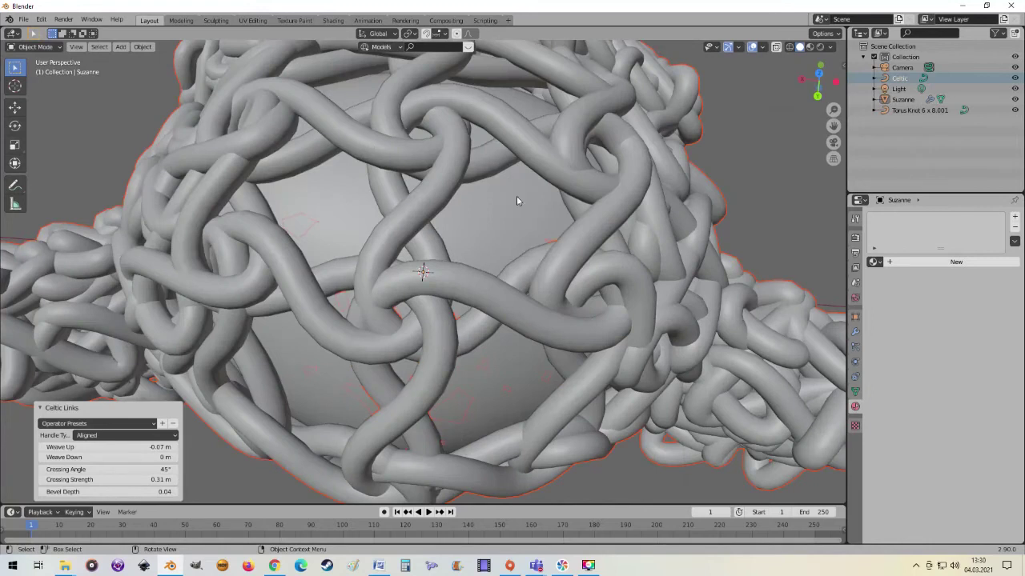
{"action": "middle_click_drag", "start_coordinate": [439, 225], "coordinate": [441, 260]}
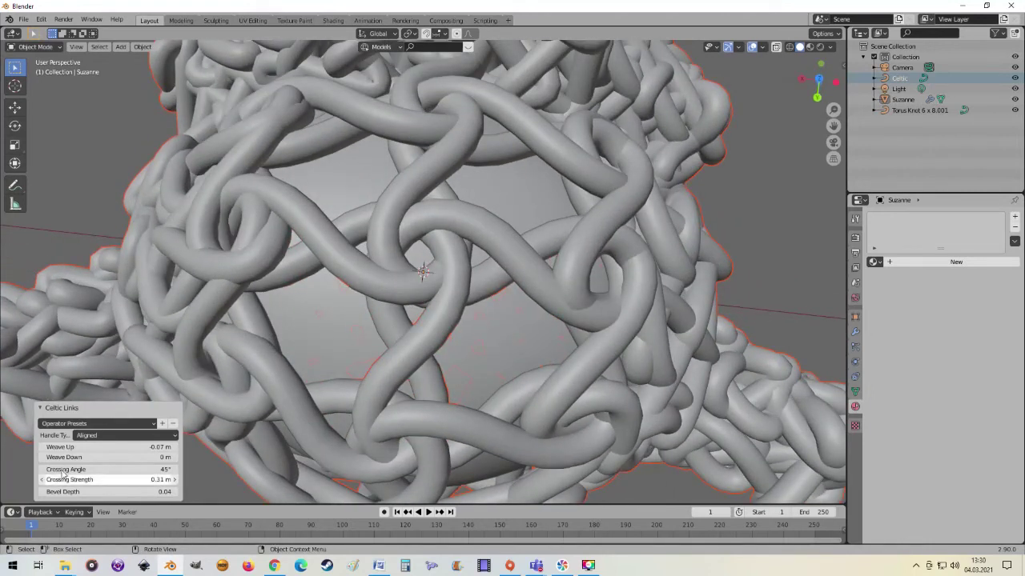
{"action": "left_click_drag", "start_coordinate": [90, 451], "coordinate": [86, 446]}
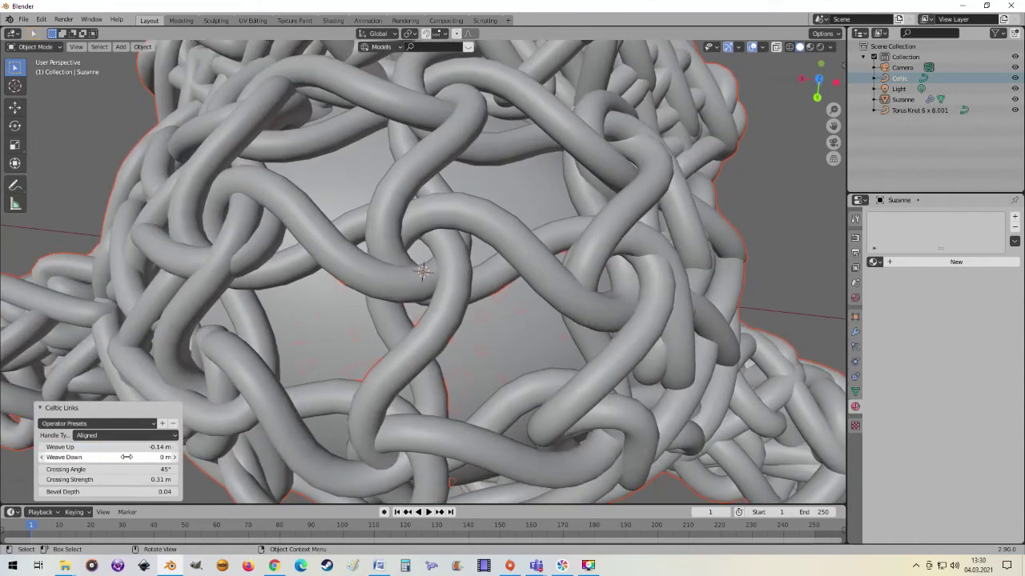
{"action": "mouse_move", "coordinate": [152, 457]}
{"action": "left_mouse_down"}
{"action": "mouse_move", "coordinate": [164, 457]}
{"action": "mouse_move", "coordinate": [136, 457]}
{"action": "mouse_move", "coordinate": [136, 479]}
{"action": "mouse_move", "coordinate": [112, 479]}
{"action": "mouse_move", "coordinate": [136, 480]}
{"action": "mouse_move", "coordinate": [112, 491]}
{"action": "left_mouse_up"}
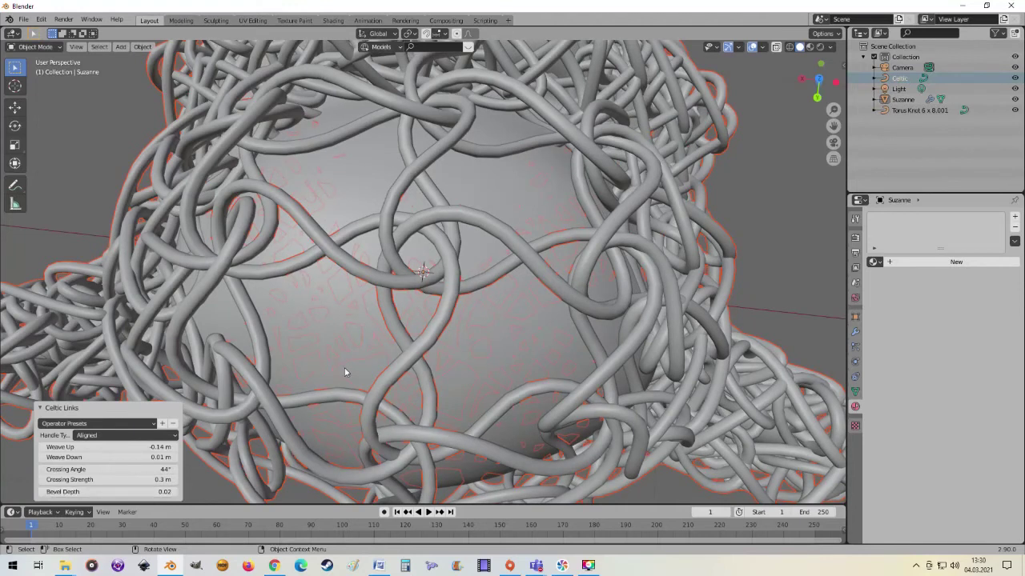
{"action": "scroll", "coordinate": [345, 368], "scroll_direction": "down", "scroll_amount": 5}
{"action": "mouse_move", "coordinate": [346, 368]}
{"action": "middle_mouse_down"}
{"action": "mouse_move", "coordinate": [389, 251]}
{"action": "mouse_move", "coordinate": [551, 305]}
{"action": "mouse_move", "coordinate": [487, 307]}
{"action": "mouse_move", "coordinate": [463, 273]}
{"action": "middle_mouse_up"}
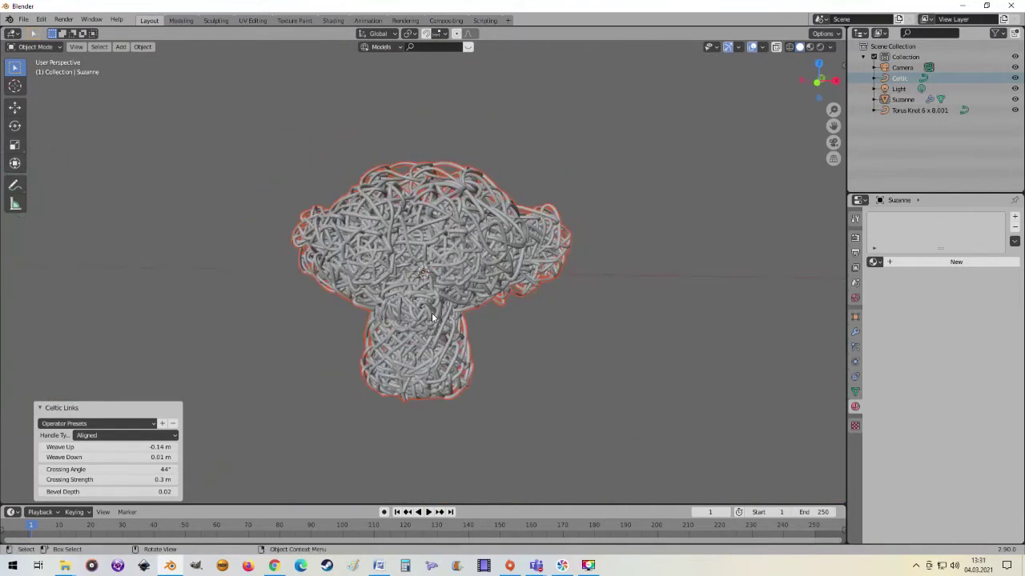
Step: Move the Celtic object aside next to Suzanne
{"action": "key", "text": "g"}
{"action": "left_click", "coordinate": [727, 311]}
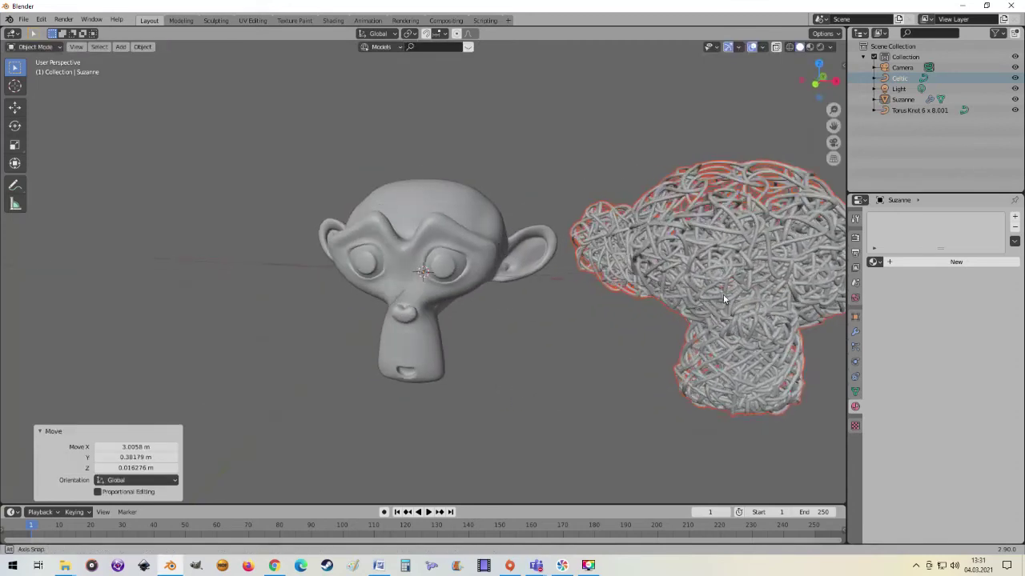
{"action": "middle_click_drag", "start_coordinate": [722, 294], "coordinate": [643, 291]}
{"action": "key", "text": "Tab"}
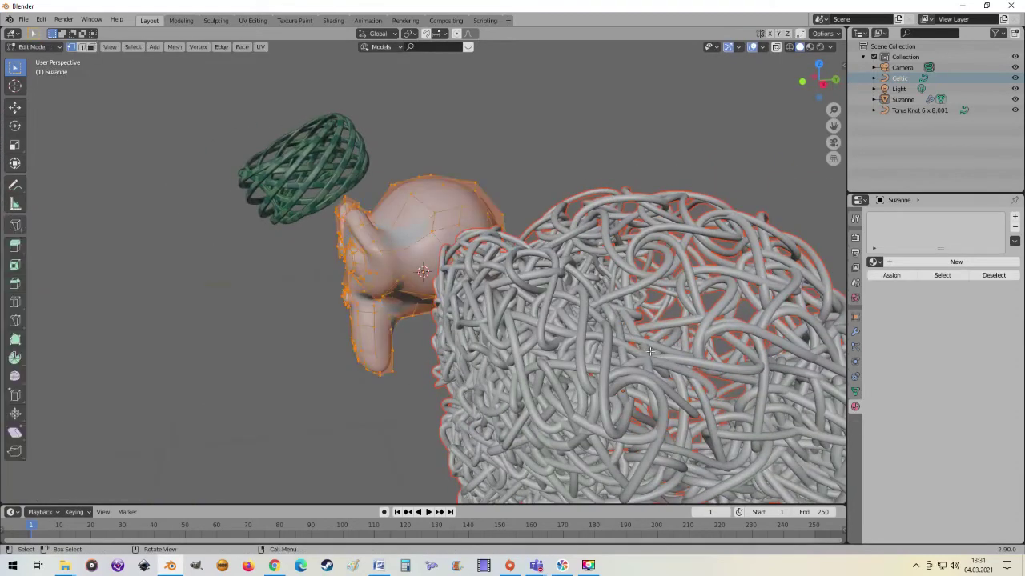
{"action": "key", "text": "Tab"}
Step: Select the Celtic curve in Edit Mode, switch to box select, and deselect all its points
{"action": "left_click", "coordinate": [596, 371]}
{"action": "key", "text": "Tab"}
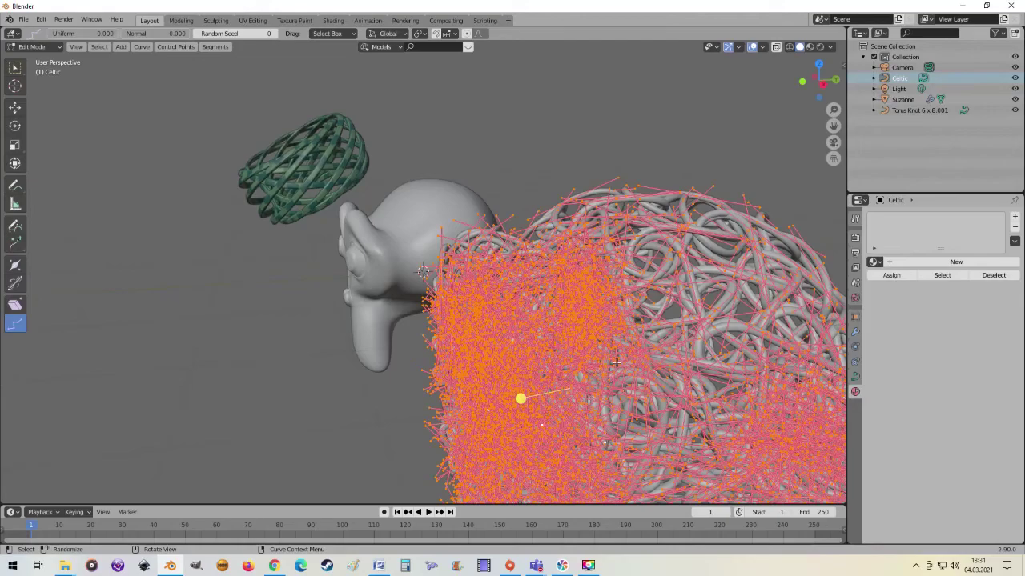
{"action": "mouse_move", "coordinate": [615, 363]}
{"action": "middle_mouse_down"}
{"action": "mouse_move", "coordinate": [533, 268]}
{"action": "mouse_move", "coordinate": [521, 300]}
{"action": "middle_mouse_up"}
{"action": "scroll", "coordinate": [521, 300], "scroll_direction": "up", "scroll_amount": 2}
{"action": "scroll", "coordinate": [514, 295], "scroll_direction": "up", "scroll_amount": 2}
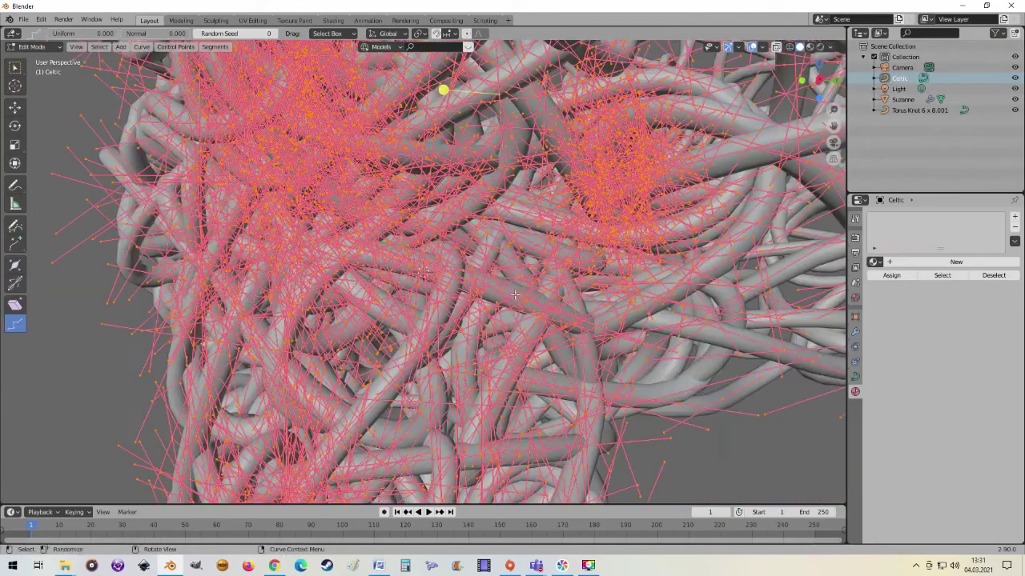
{"action": "scroll", "coordinate": [515, 295], "scroll_direction": "up", "scroll_amount": 2}
{"action": "scroll", "coordinate": [515, 296], "scroll_direction": "down", "scroll_amount": 8}
{"action": "mouse_move", "coordinate": [515, 296]}
{"action": "middle_mouse_down"}
{"action": "mouse_move", "coordinate": [543, 307]}
{"action": "mouse_move", "coordinate": [125, 167]}
{"action": "middle_mouse_up"}
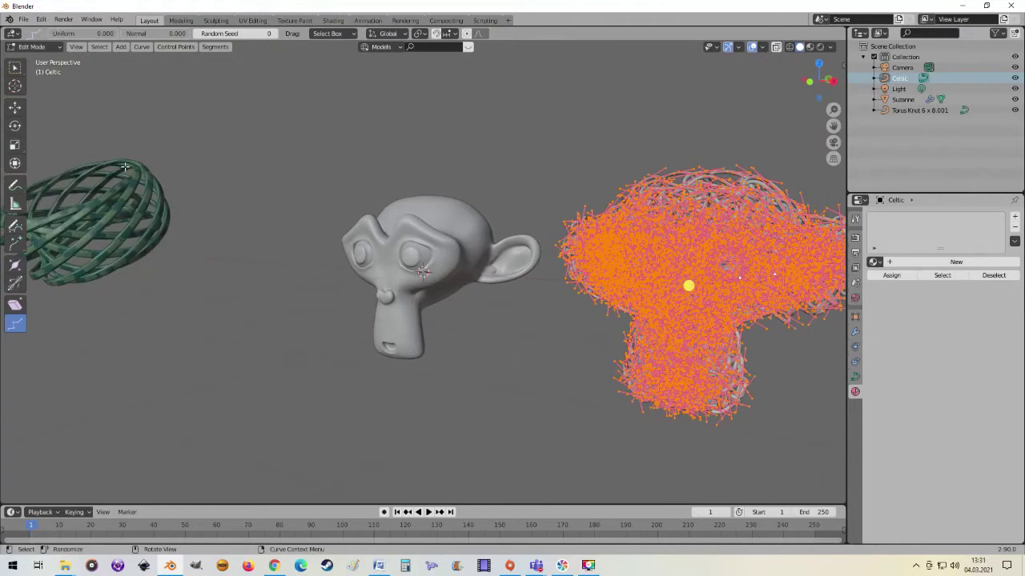
{"action": "left_click", "coordinate": [15, 68]}
{"action": "mouse_move", "coordinate": [639, 368]}
{"action": "middle_mouse_down"}
{"action": "mouse_move", "coordinate": [616, 359]}
{"action": "mouse_move", "coordinate": [685, 350]}
{"action": "middle_mouse_up"}
{"action": "key", "text": "alt+a"}
{"action": "scroll", "coordinate": [660, 358], "scroll_direction": "up", "scroll_amount": 2}
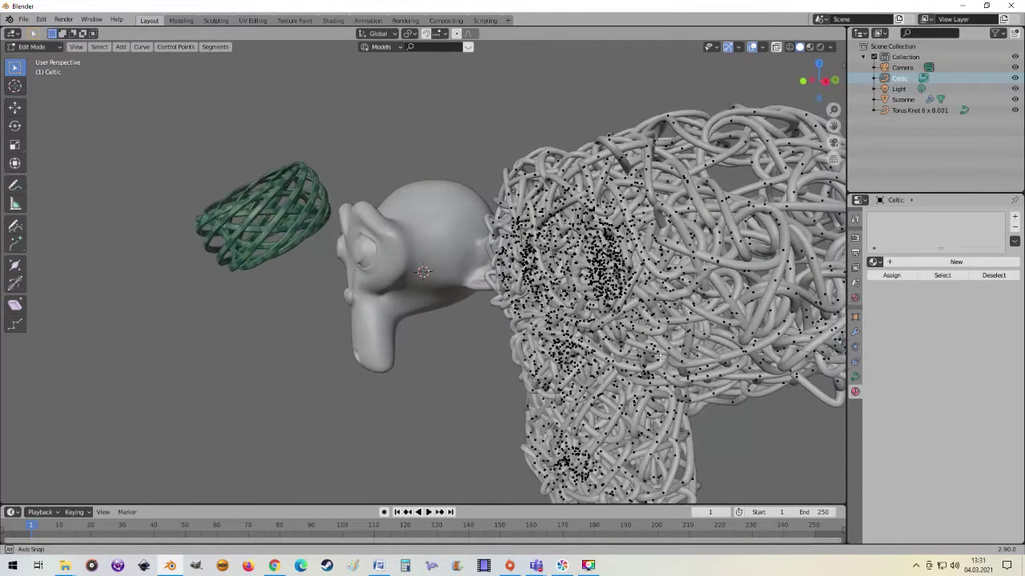
Step: Return to Object Mode and delete the Celtic curve object
{"action": "key", "text": "Tab"}
{"action": "scroll", "coordinate": [634, 353], "scroll_direction": "down", "scroll_amount": 3}
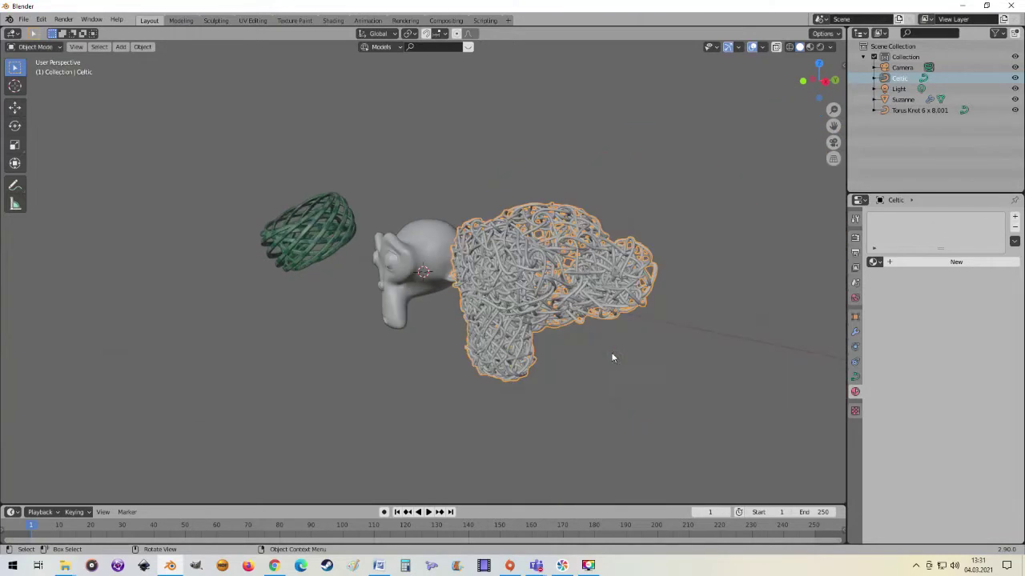
{"action": "mouse_move", "coordinate": [612, 358]}
{"action": "middle_mouse_down"}
{"action": "mouse_move", "coordinate": [670, 412]}
{"action": "mouse_move", "coordinate": [698, 382]}
{"action": "mouse_move", "coordinate": [535, 304]}
{"action": "mouse_move", "coordinate": [560, 361]}
{"action": "mouse_move", "coordinate": [566, 353]}
{"action": "middle_mouse_up"}
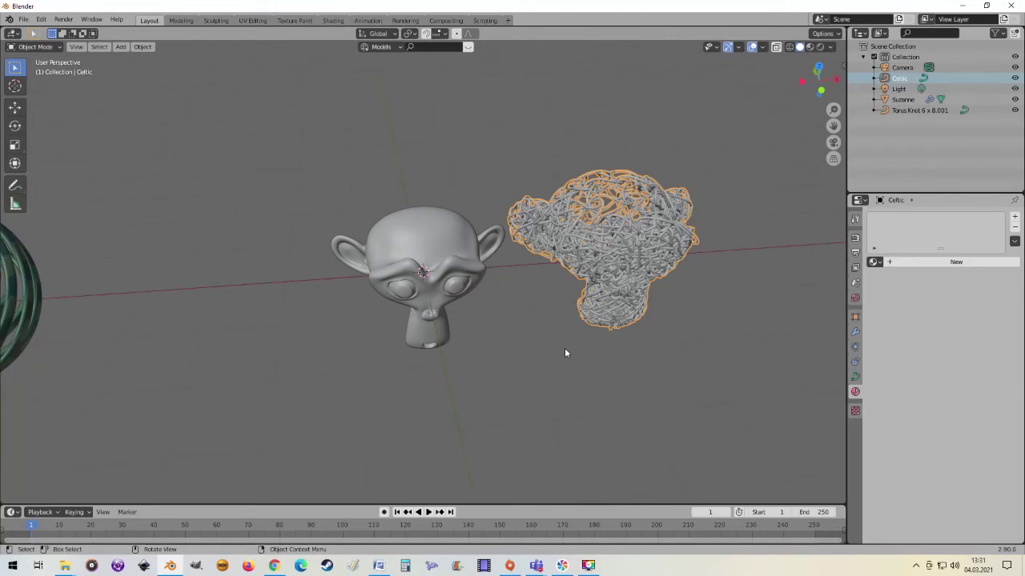
{"action": "key", "text": "Delete"}
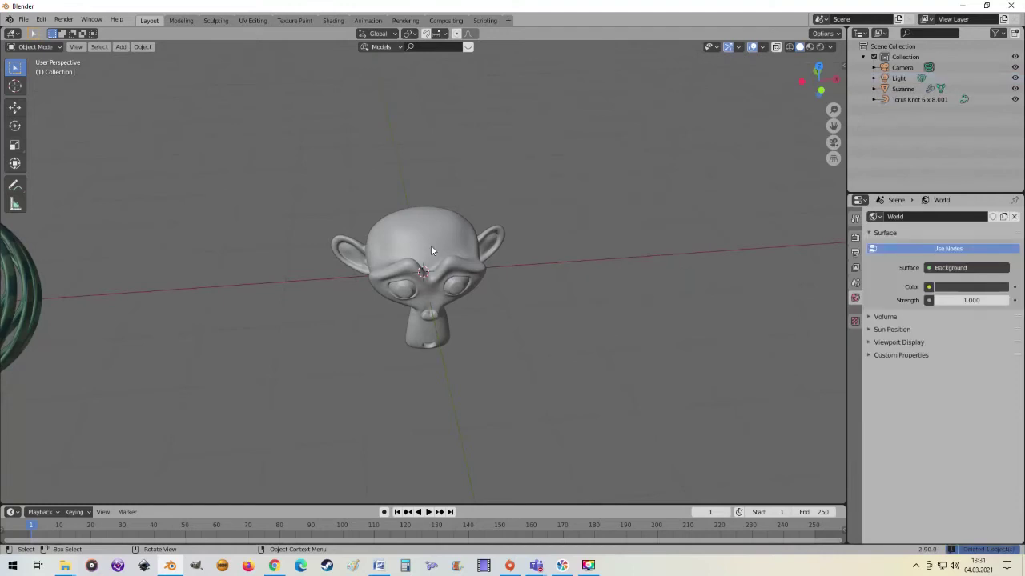
Step: Delete Suzanne and add a 4 m grid with 30 by 30 subdivisions
{"action": "left_click", "coordinate": [430, 246]}
{"action": "key", "text": "Delete"}
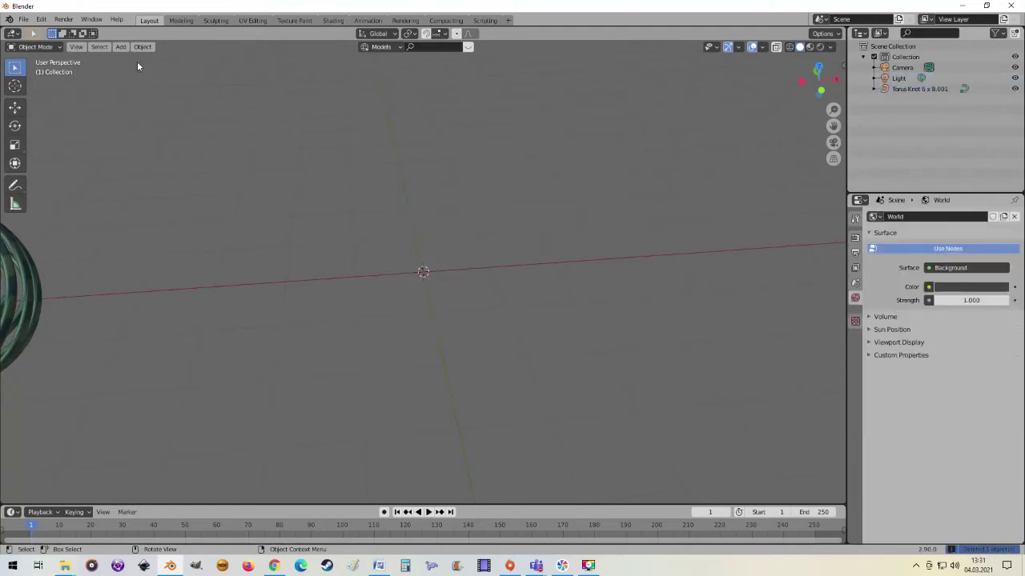
{"action": "left_click", "coordinate": [119, 48]}
{"action": "mouse_move", "coordinate": [152, 60]}
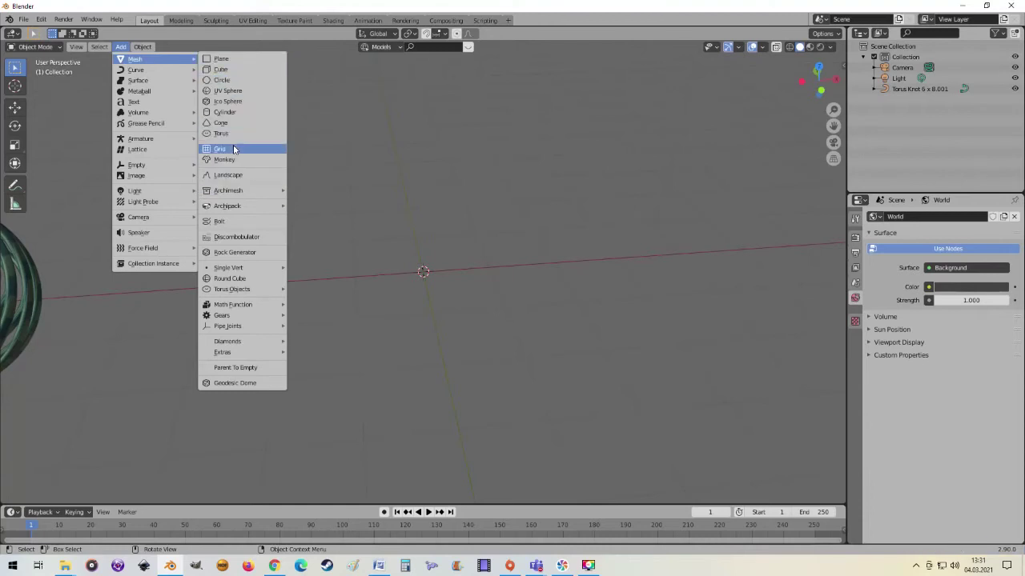
{"action": "left_click", "coordinate": [233, 149]}
{"action": "left_click_drag", "start_coordinate": [136, 378], "coordinate": [136, 391]}
{"action": "type", "text": "30"}
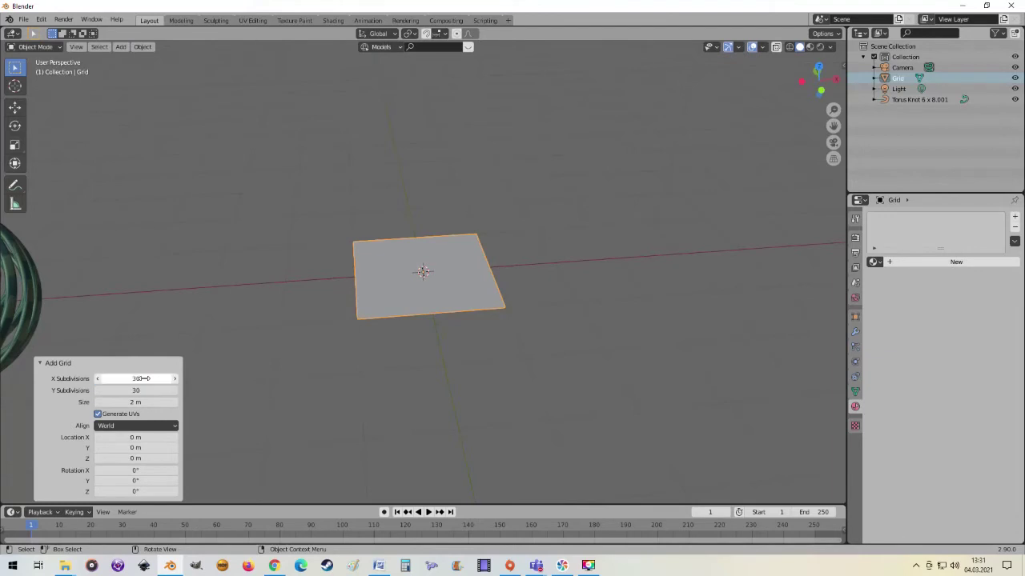
{"action": "key", "text": "Return"}
{"action": "scroll", "coordinate": [448, 380], "scroll_direction": "up", "scroll_amount": 2}
{"action": "scroll", "coordinate": [345, 408], "scroll_direction": "up", "scroll_amount": 1}
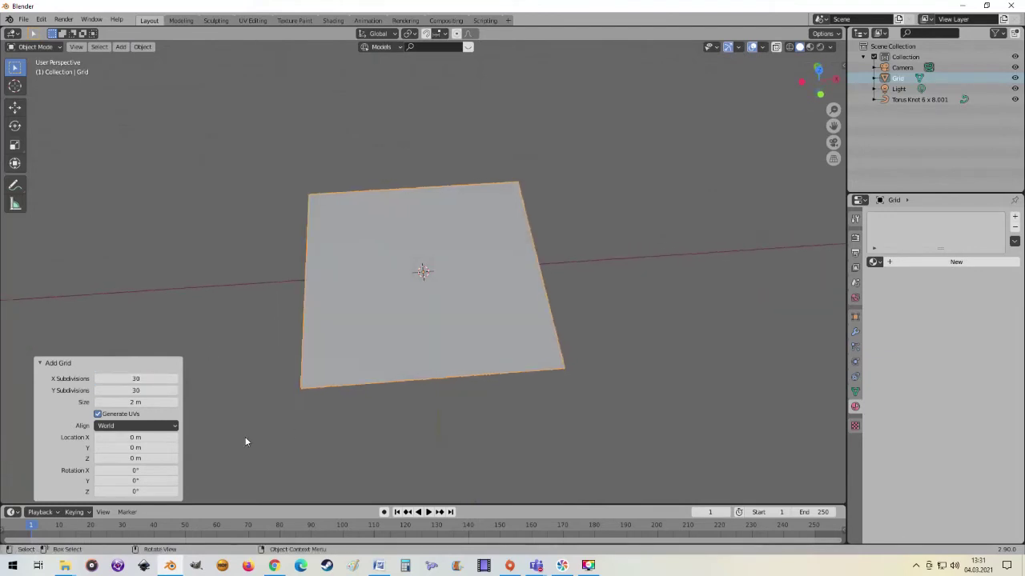
{"action": "left_click", "coordinate": [147, 403]}
{"action": "type", "text": "4"}
{"action": "key", "text": "Return"}
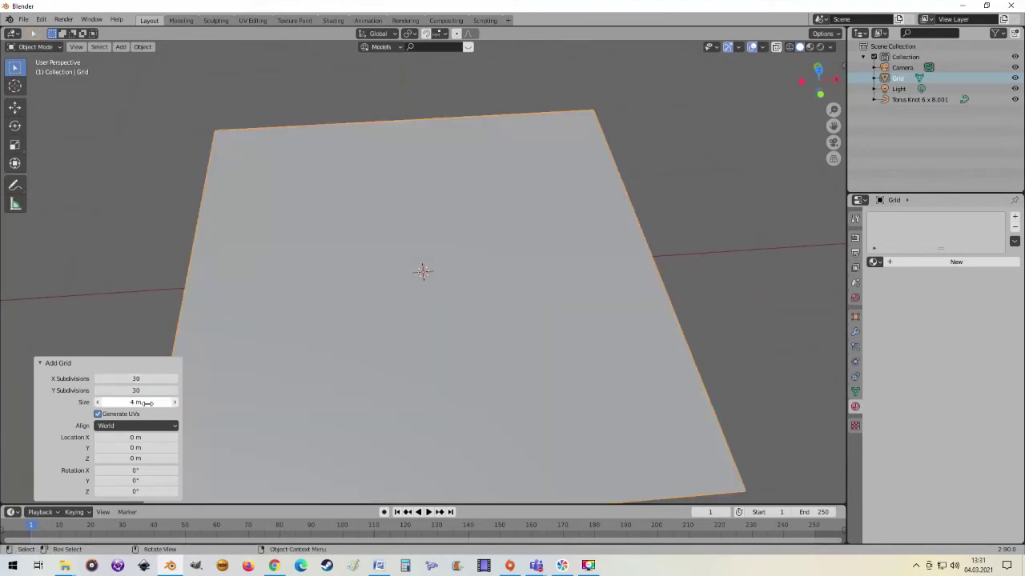
Step: Inspect the grid's mesh from a top-down view in Edit Mode, then return to Object Mode
{"action": "key", "text": "Tab"}
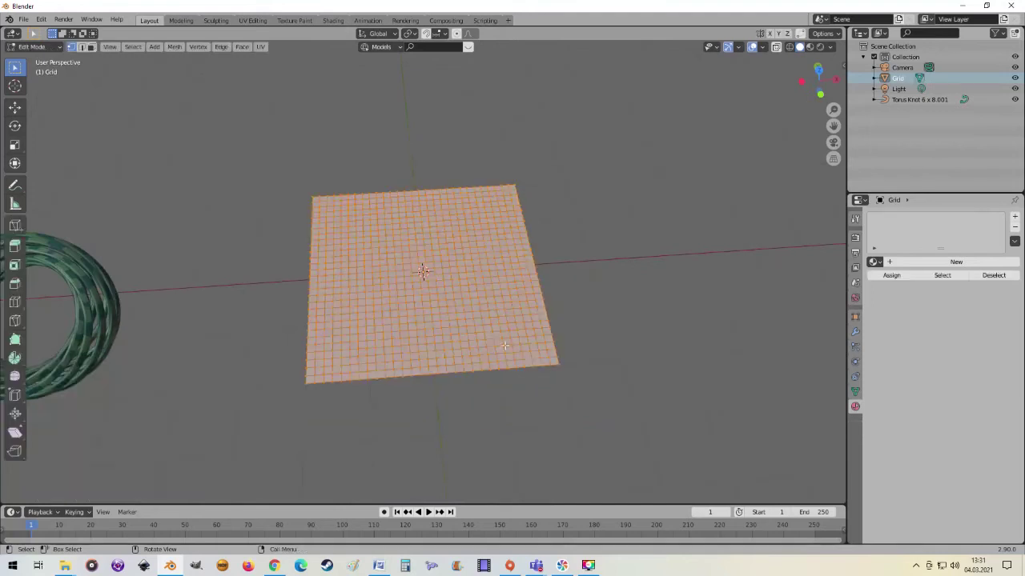
{"action": "mouse_move", "coordinate": [415, 373]}
{"action": "middle_mouse_down"}
{"action": "mouse_move", "coordinate": [445, 406]}
{"action": "mouse_move", "coordinate": [500, 407]}
{"action": "mouse_move", "coordinate": [468, 390]}
{"action": "middle_mouse_up"}
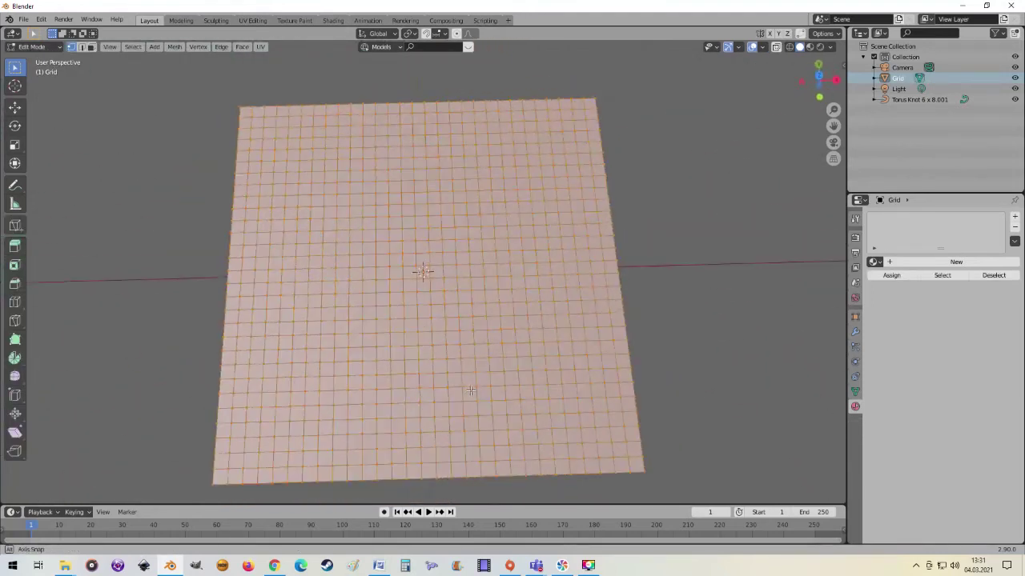
{"action": "scroll", "coordinate": [467, 391], "scroll_direction": "up", "scroll_amount": 3}
{"action": "scroll", "coordinate": [474, 383], "scroll_direction": "down", "scroll_amount": 3}
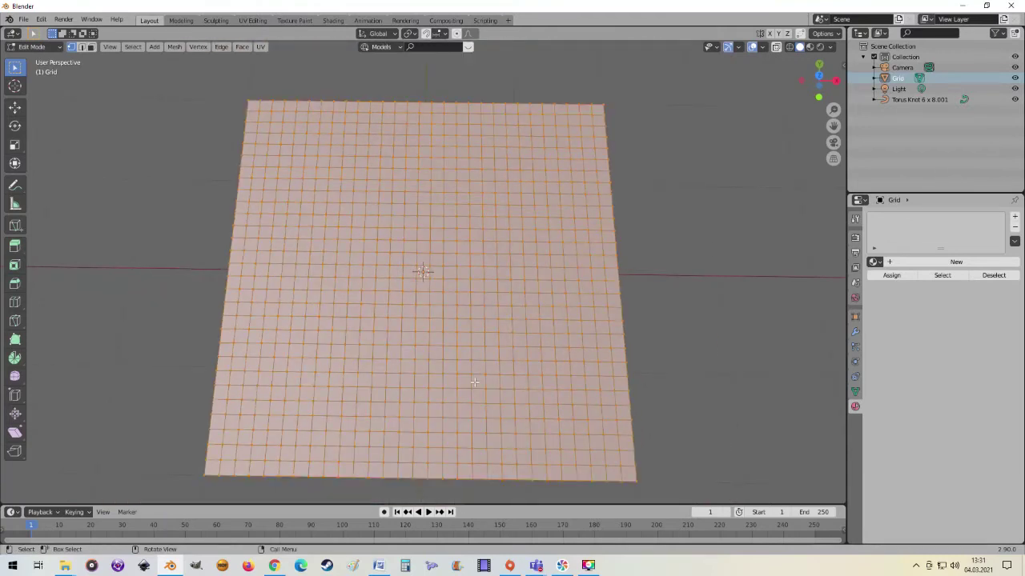
{"action": "scroll", "coordinate": [475, 383], "scroll_direction": "up", "scroll_amount": 2}
{"action": "scroll", "coordinate": [474, 382], "scroll_direction": "down", "scroll_amount": 2}
{"action": "scroll", "coordinate": [485, 380], "scroll_direction": "up", "scroll_amount": 2}
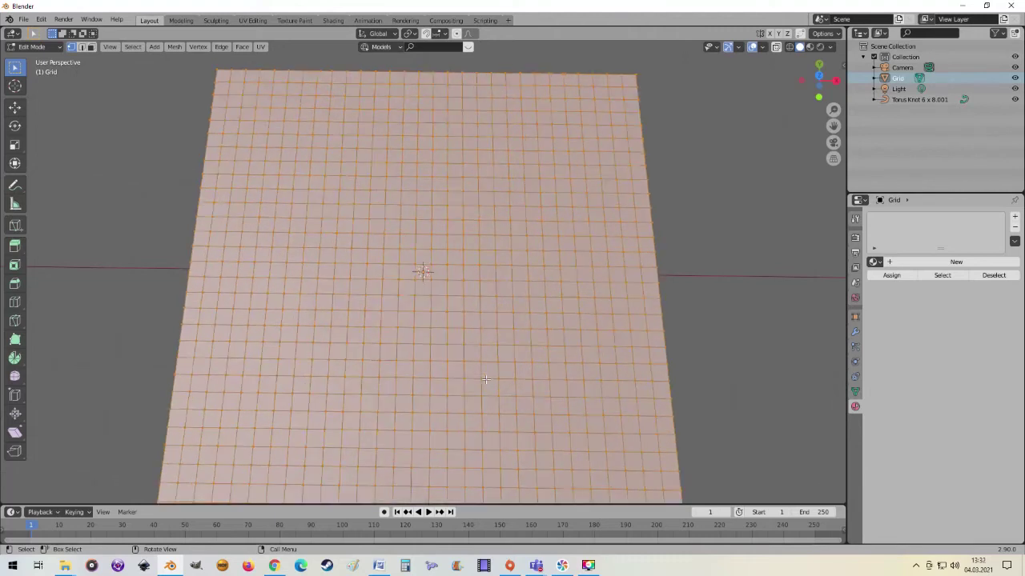
{"action": "scroll", "coordinate": [485, 379], "scroll_direction": "down", "scroll_amount": 2}
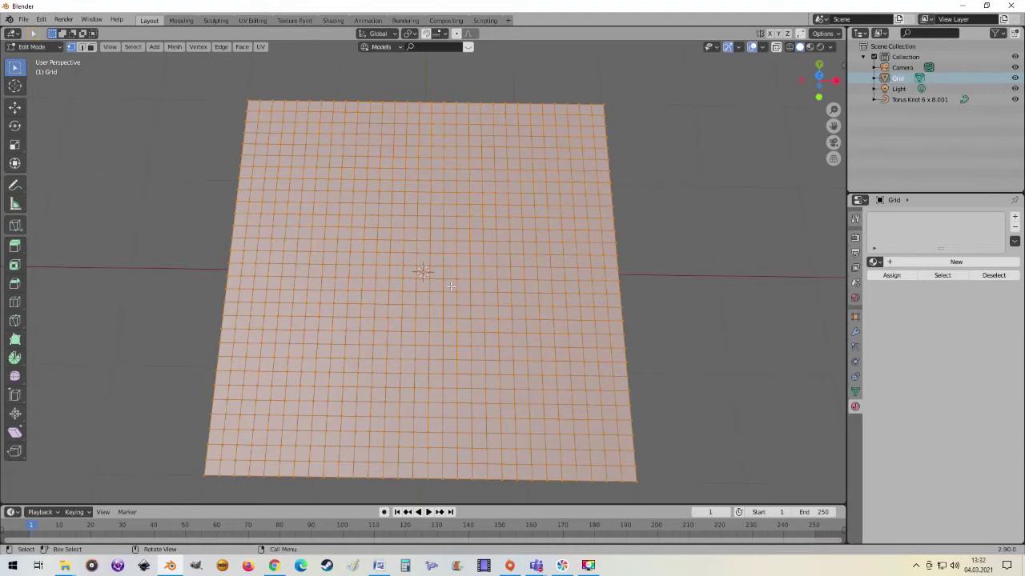
{"action": "middle_click_drag", "start_coordinate": [450, 296], "coordinate": [443, 344]}
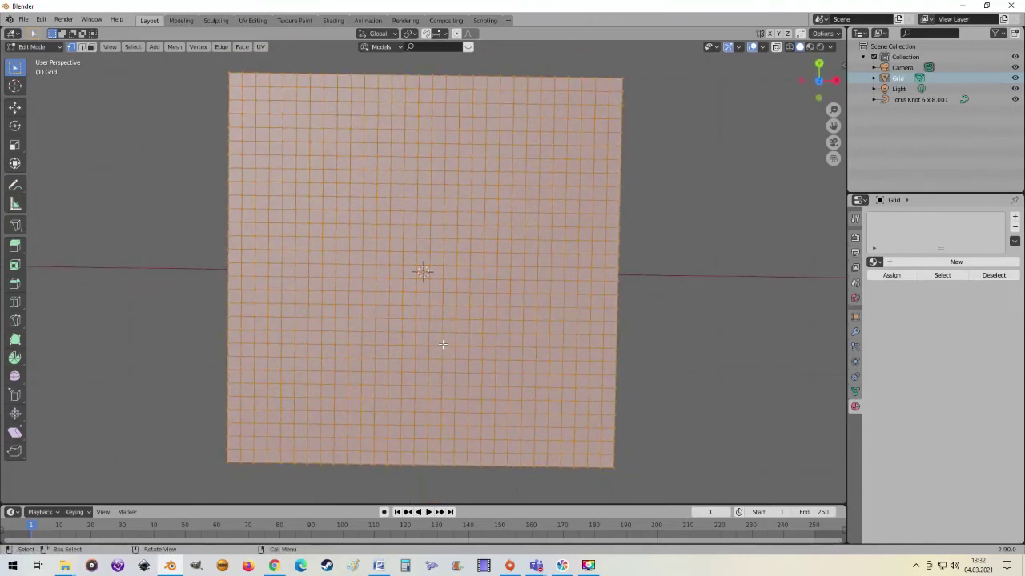
{"action": "key", "text": "Tab"}
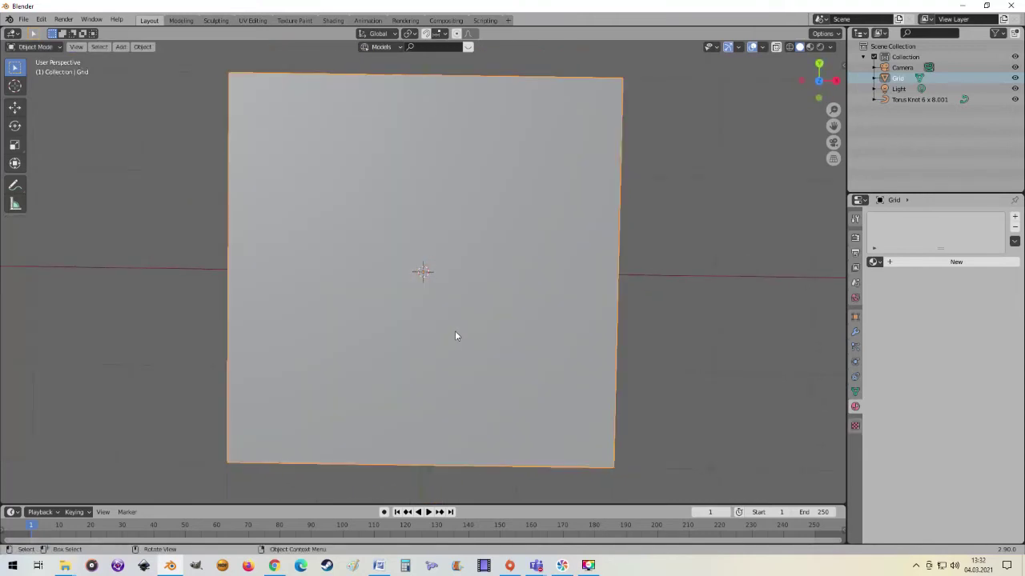
{"action": "middle_click_drag", "start_coordinate": [455, 343], "coordinate": [236, 245]}
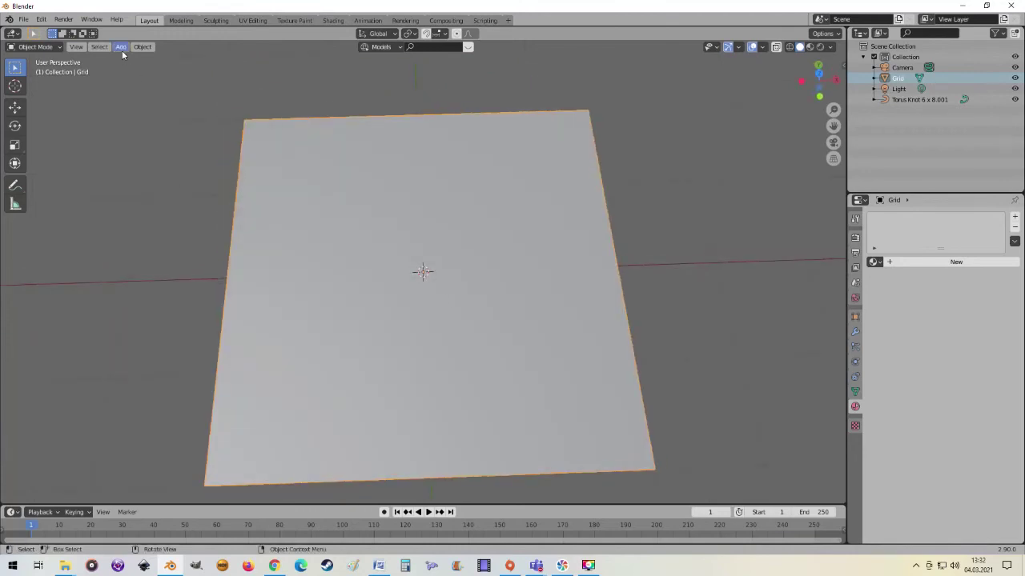
Step: Add a Celtic Links curve woven over the grid
{"action": "left_click", "coordinate": [120, 48]}
{"action": "mouse_move", "coordinate": [136, 70]}
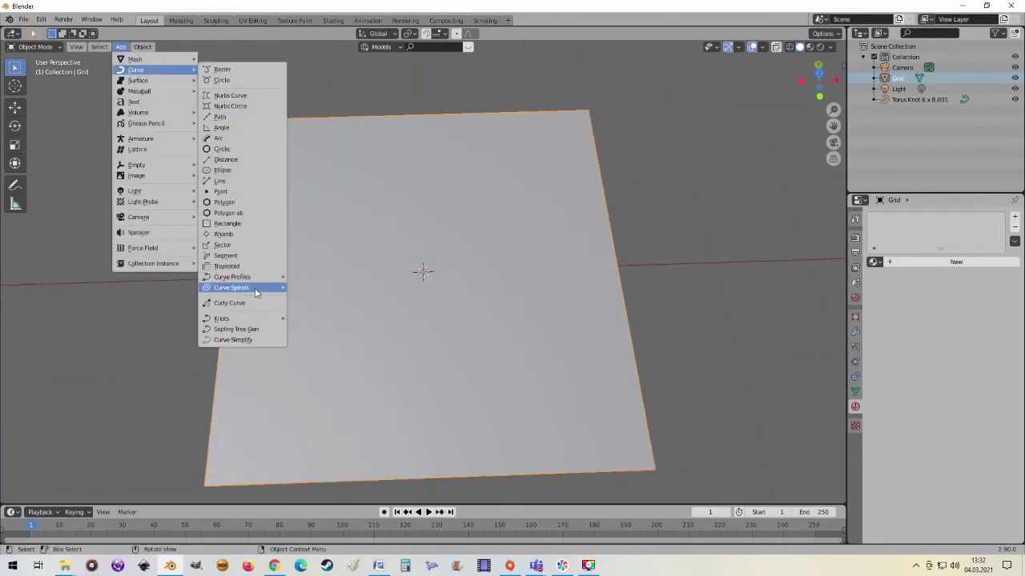
{"action": "mouse_move", "coordinate": [222, 318]}
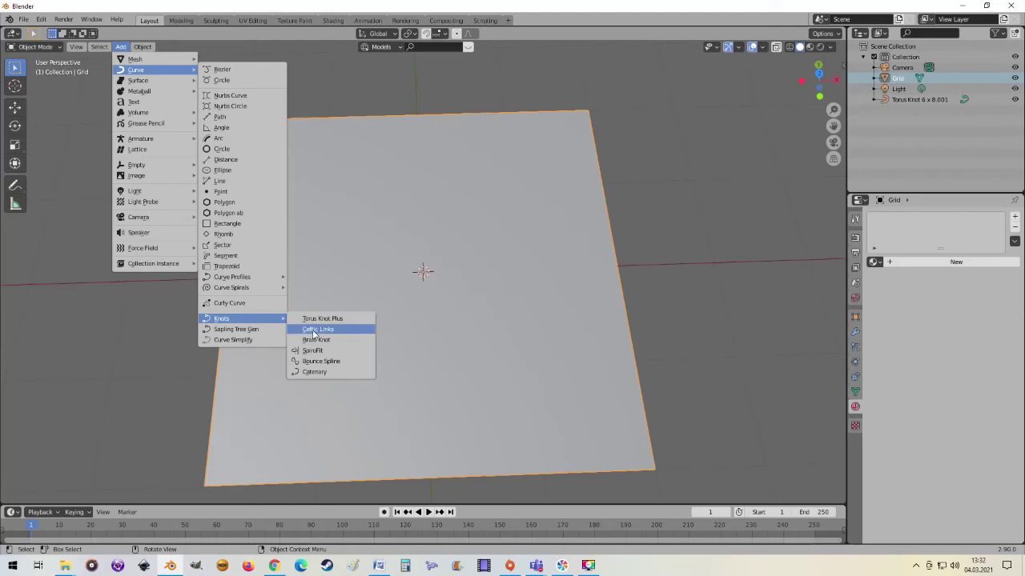
{"action": "left_click", "coordinate": [315, 331]}
{"action": "scroll", "coordinate": [406, 306], "scroll_direction": "up", "scroll_amount": 4}
{"action": "scroll", "coordinate": [408, 336], "scroll_direction": "down", "scroll_amount": 3}
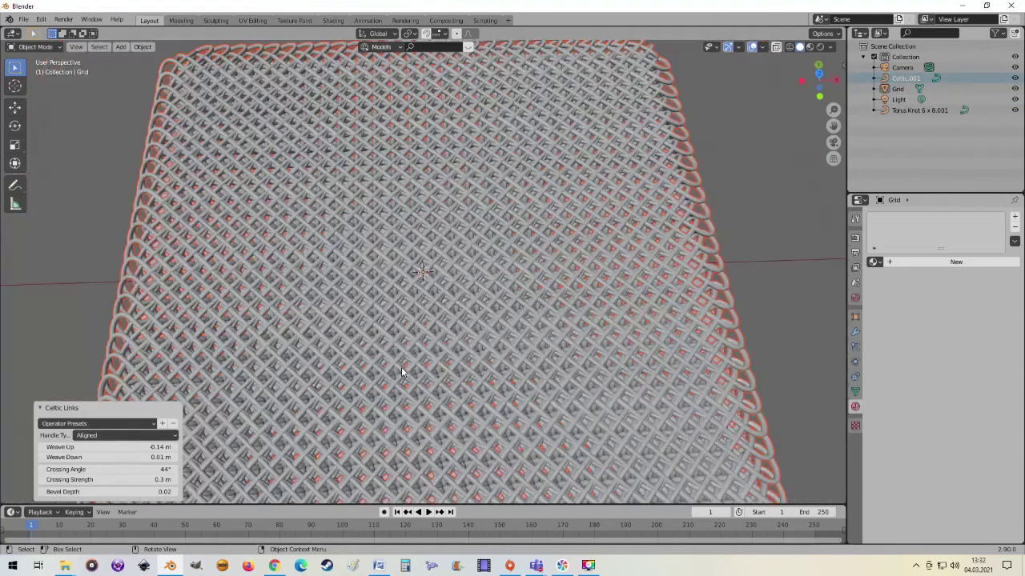
{"action": "mouse_move", "coordinate": [401, 367]}
{"action": "middle_mouse_down"}
{"action": "mouse_move", "coordinate": [391, 317]}
{"action": "mouse_move", "coordinate": [269, 409]}
{"action": "middle_mouse_up"}
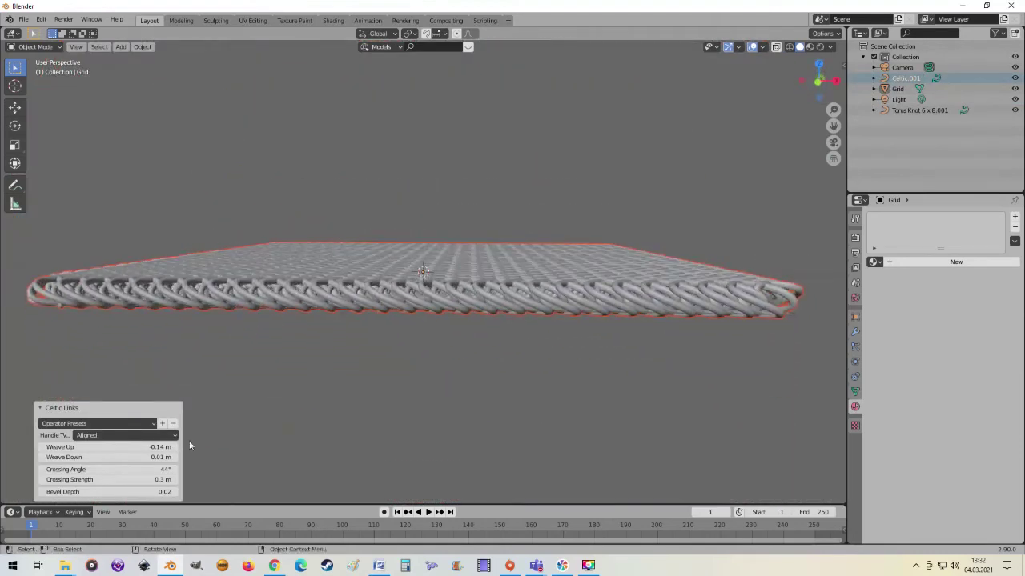
Step: Keep the handle type as Aligned and set Weave Up to 0 m
{"action": "left_click", "coordinate": [148, 424]}
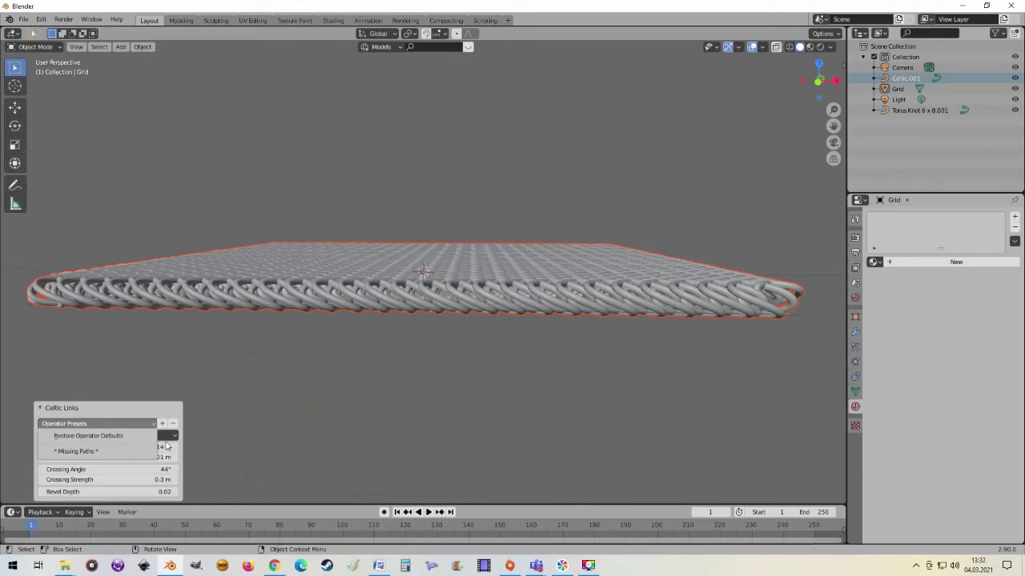
{"action": "left_click", "coordinate": [177, 437]}
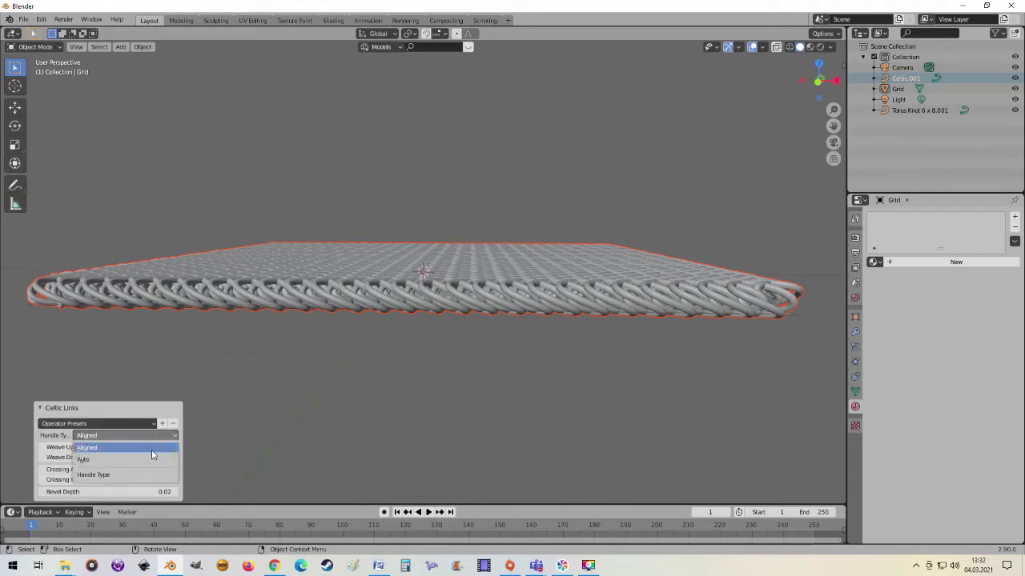
{"action": "left_click", "coordinate": [151, 447]}
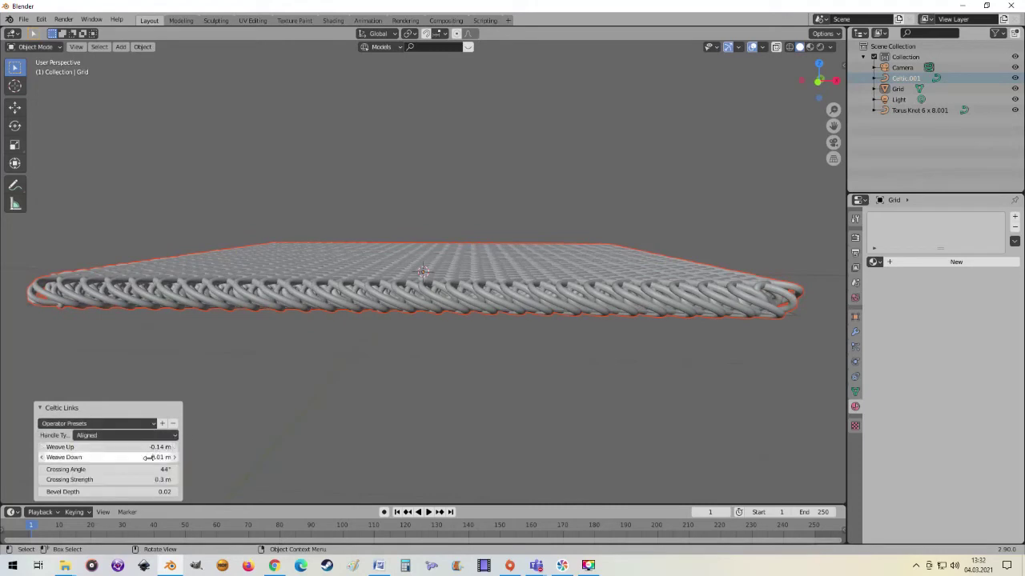
{"action": "left_click", "coordinate": [124, 449]}
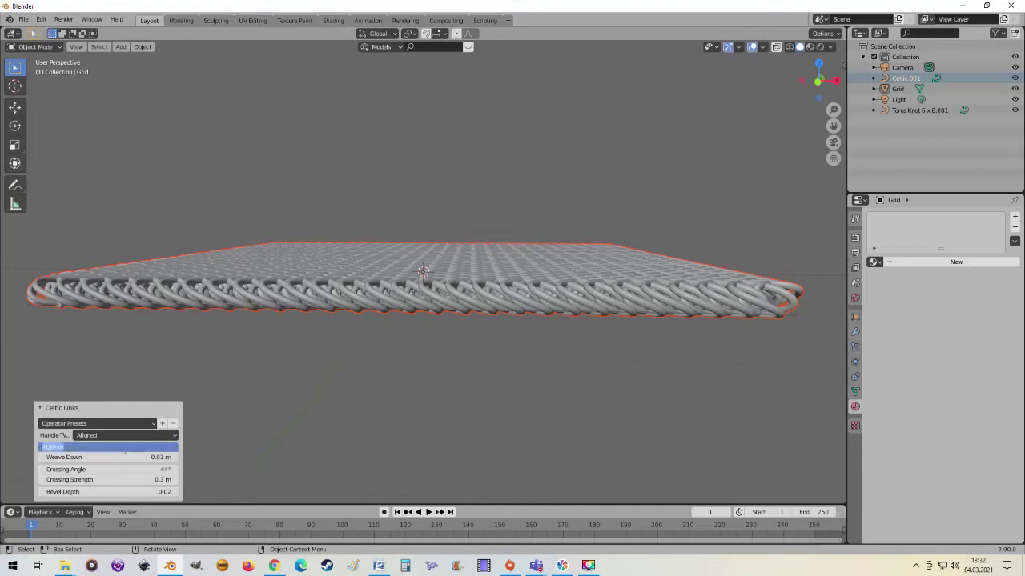
{"action": "type", "text": "0"}
{"action": "key", "text": "Return"}
Step: Drag Weave Down to about 0.01 m on the flattened weave
{"action": "mouse_move", "coordinate": [153, 280]}
{"action": "middle_mouse_down"}
{"action": "mouse_move", "coordinate": [315, 370]}
{"action": "mouse_move", "coordinate": [293, 354]}
{"action": "middle_mouse_up"}
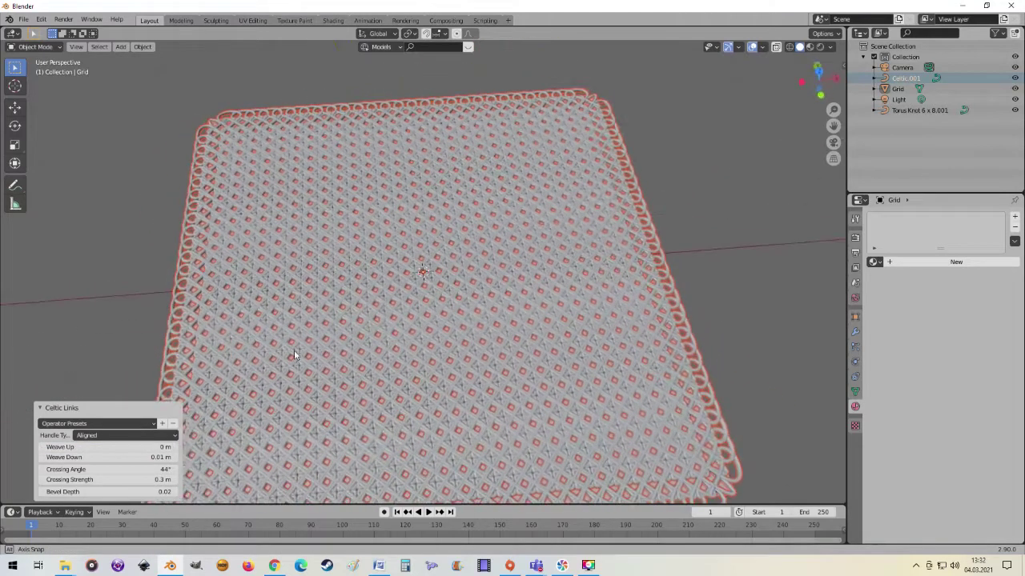
{"action": "scroll", "coordinate": [362, 348], "scroll_direction": "up", "scroll_amount": 5}
{"action": "middle_click_drag", "start_coordinate": [361, 349], "coordinate": [240, 400]}
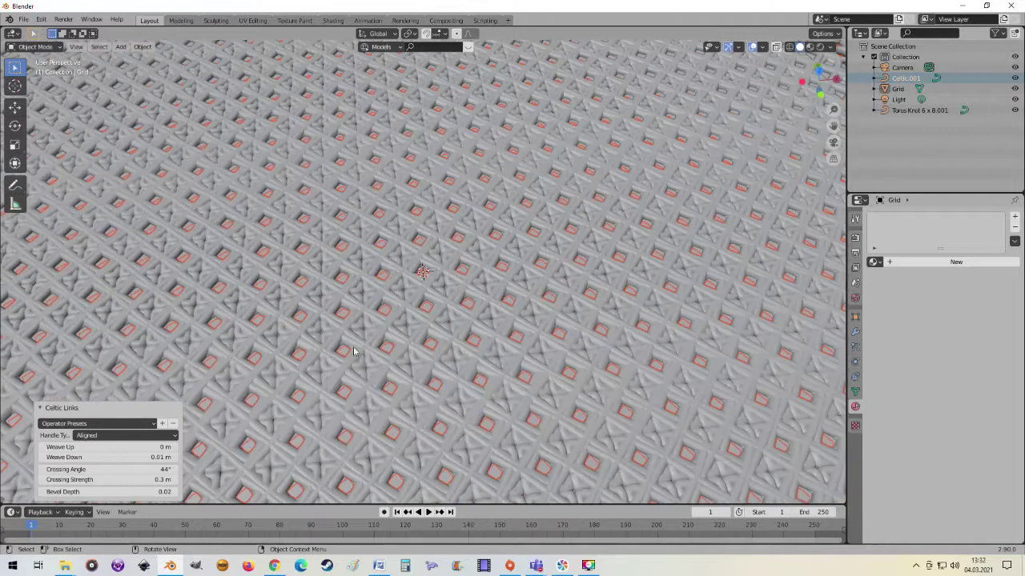
{"action": "left_click", "coordinate": [113, 457]}
{"action": "mouse_move", "coordinate": [112, 457]}
{"action": "left_mouse_down"}
{"action": "mouse_move", "coordinate": [157, 457]}
{"action": "mouse_move", "coordinate": [88, 457]}
{"action": "mouse_move", "coordinate": [116, 469]}
{"action": "left_mouse_up"}
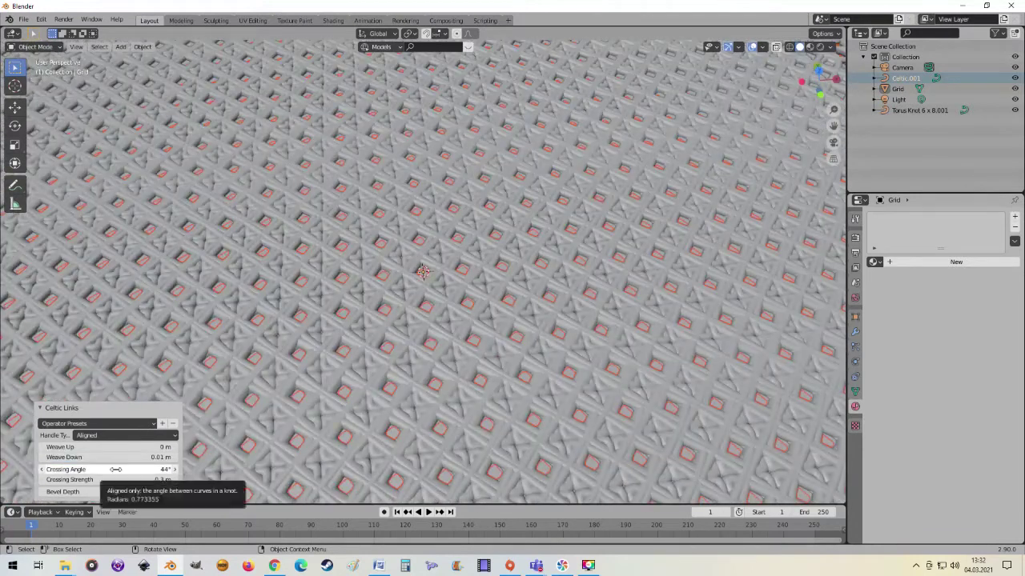
Step: Set the Crossing Angle to 45°
{"action": "middle_click_drag", "start_coordinate": [323, 372], "coordinate": [356, 273]}
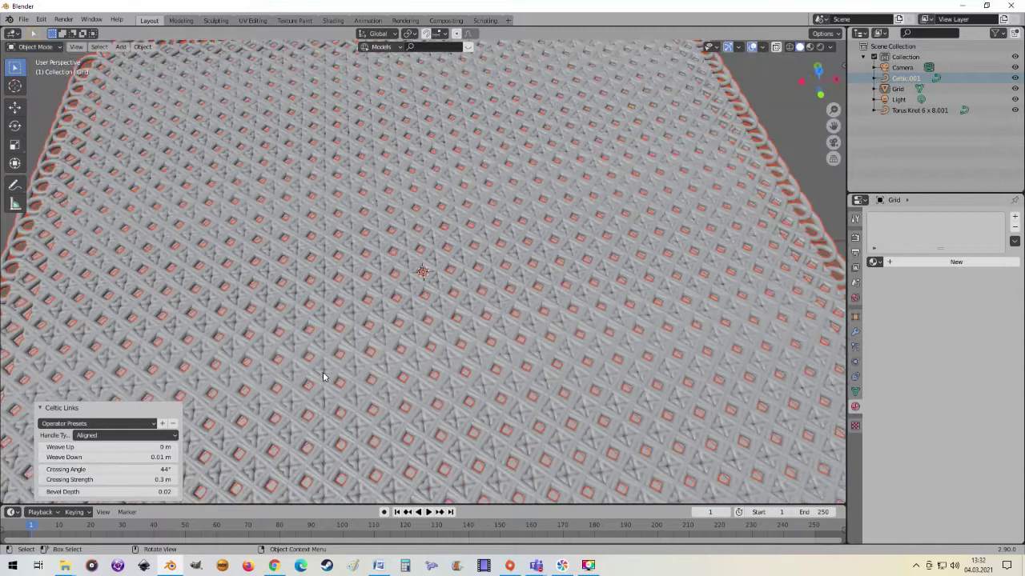
{"action": "scroll", "coordinate": [264, 245], "scroll_direction": "up", "scroll_amount": 2}
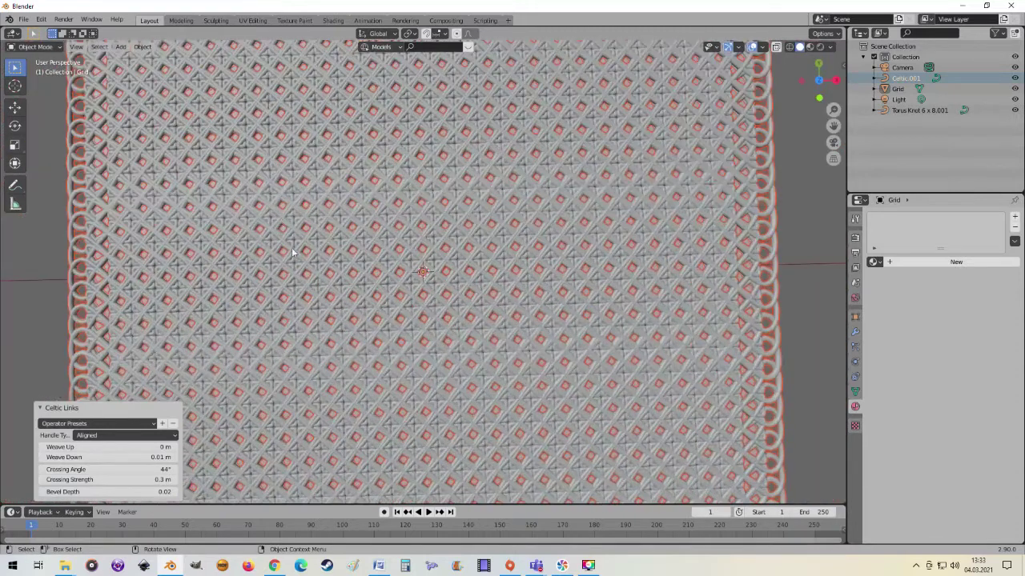
{"action": "scroll", "coordinate": [332, 346], "scroll_direction": "up", "scroll_amount": 2}
{"action": "left_click", "coordinate": [118, 465]}
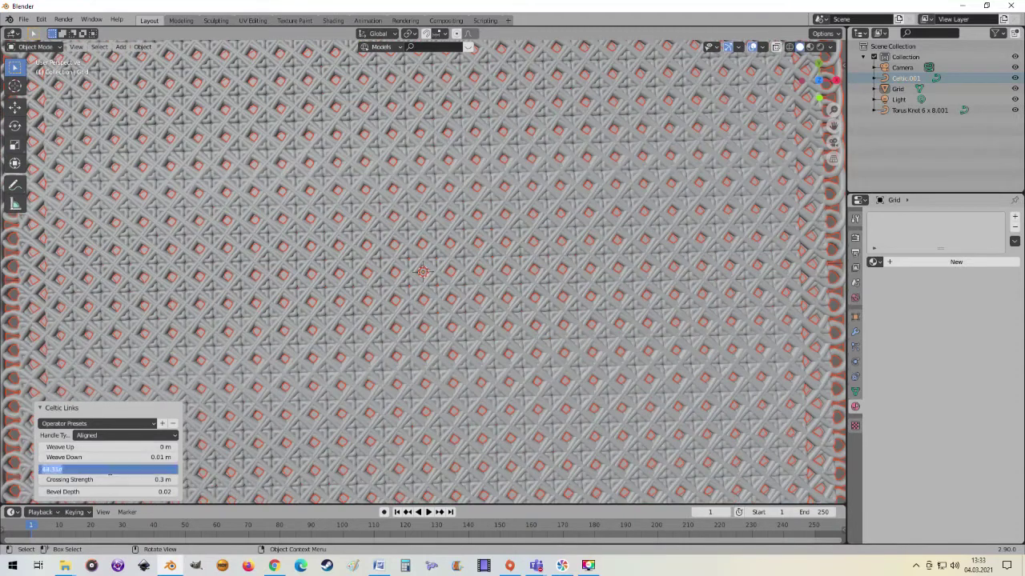
{"action": "type", "text": "45"}
{"action": "key", "text": "Return"}
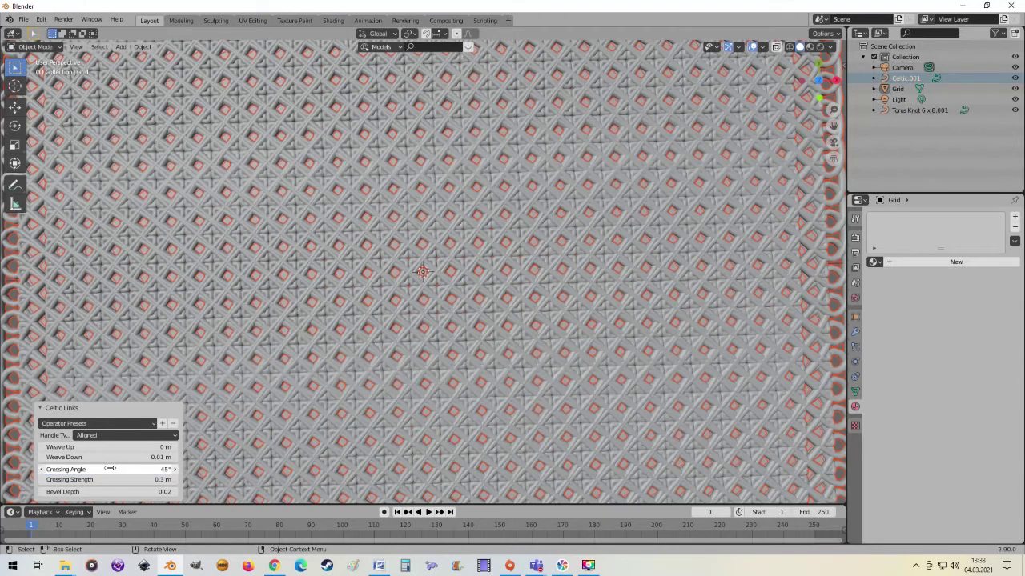
Step: Drag Crossing Strength down to 0 m and tilt the view to check the weave
{"action": "scroll", "coordinate": [404, 309], "scroll_direction": "up", "scroll_amount": 2}
{"action": "scroll", "coordinate": [386, 314], "scroll_direction": "up", "scroll_amount": 2}
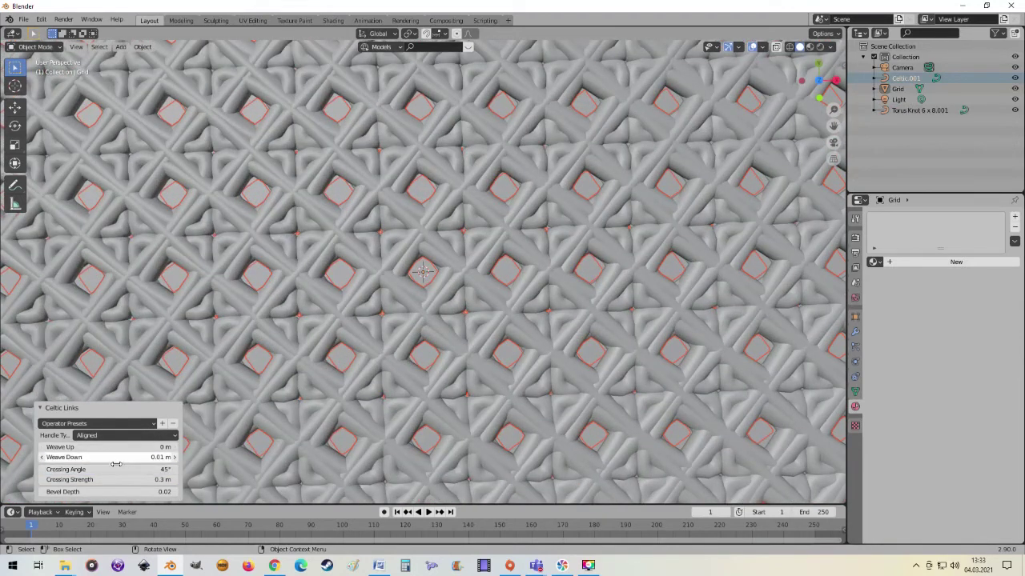
{"action": "mouse_move", "coordinate": [115, 480]}
{"action": "left_mouse_down"}
{"action": "mouse_move", "coordinate": [192, 479]}
{"action": "mouse_move", "coordinate": [96, 480]}
{"action": "left_mouse_up"}
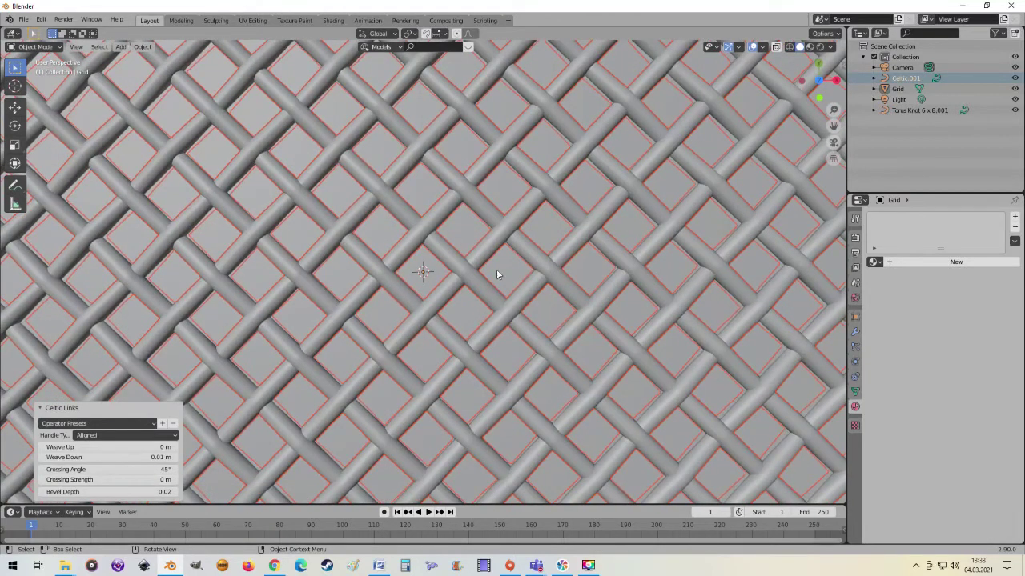
{"action": "scroll", "coordinate": [496, 269], "scroll_direction": "down", "scroll_amount": 4}
{"action": "mouse_move", "coordinate": [408, 334]}
{"action": "middle_mouse_down"}
{"action": "mouse_move", "coordinate": [416, 241]}
{"action": "mouse_move", "coordinate": [424, 255]}
{"action": "middle_mouse_up"}
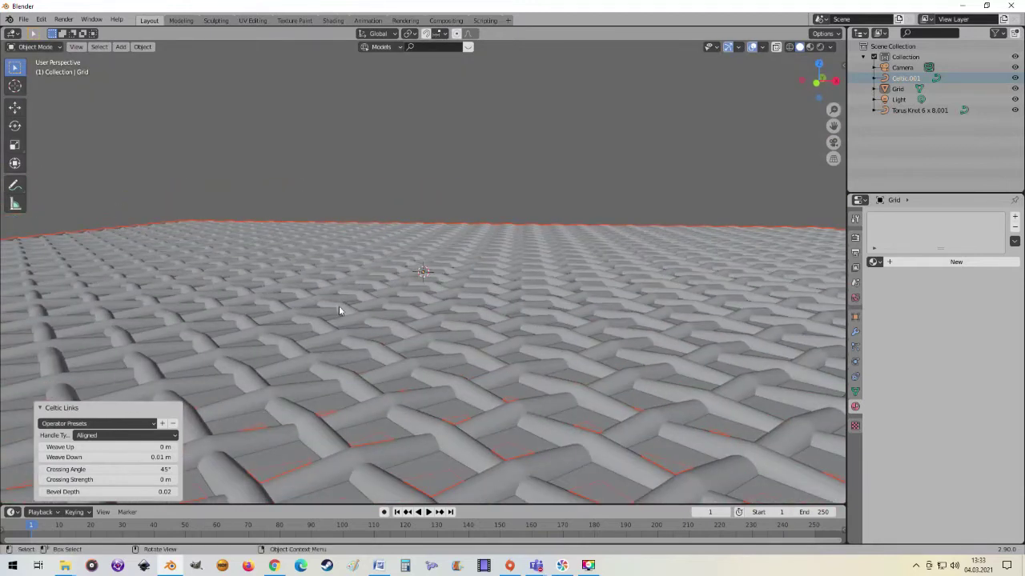
Step: Thin the strands to bevel depth 0.01 and lower Weave Up to -0.02 m
{"action": "left_click", "coordinate": [97, 492]}
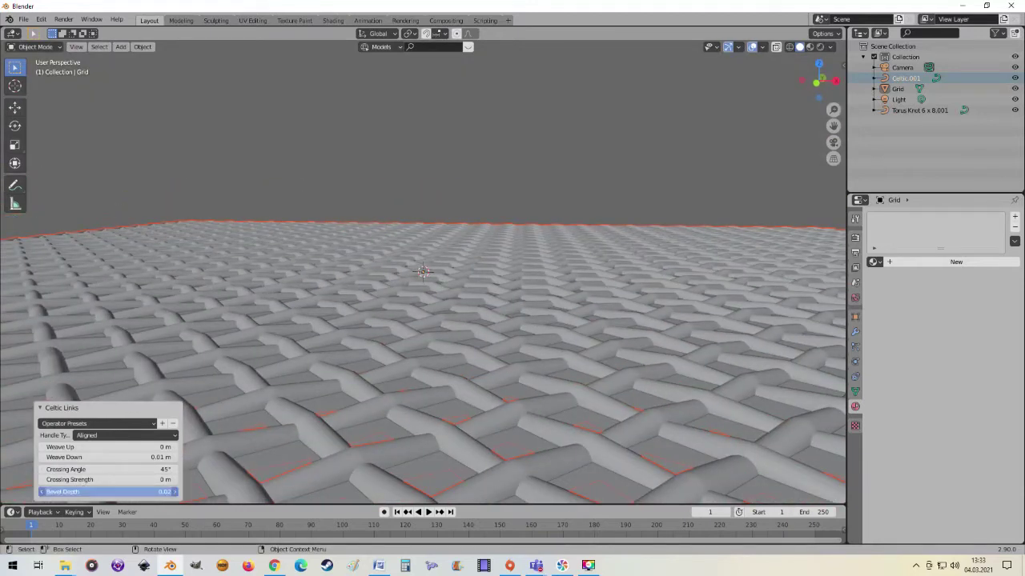
{"action": "type", "text": "0.01"}
{"action": "key", "text": "Return"}
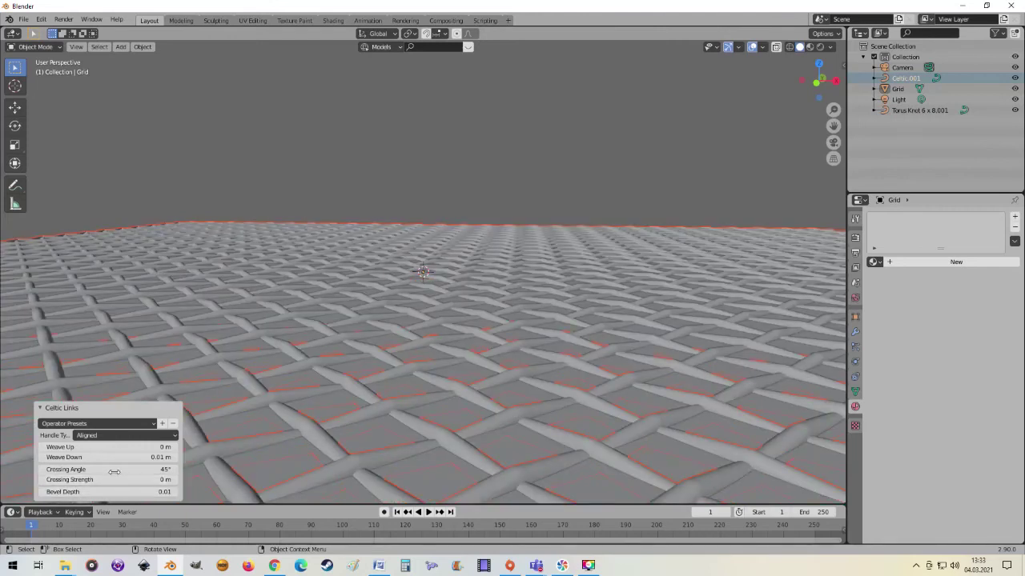
{"action": "left_click_drag", "start_coordinate": [102, 448], "coordinate": [104, 447]}
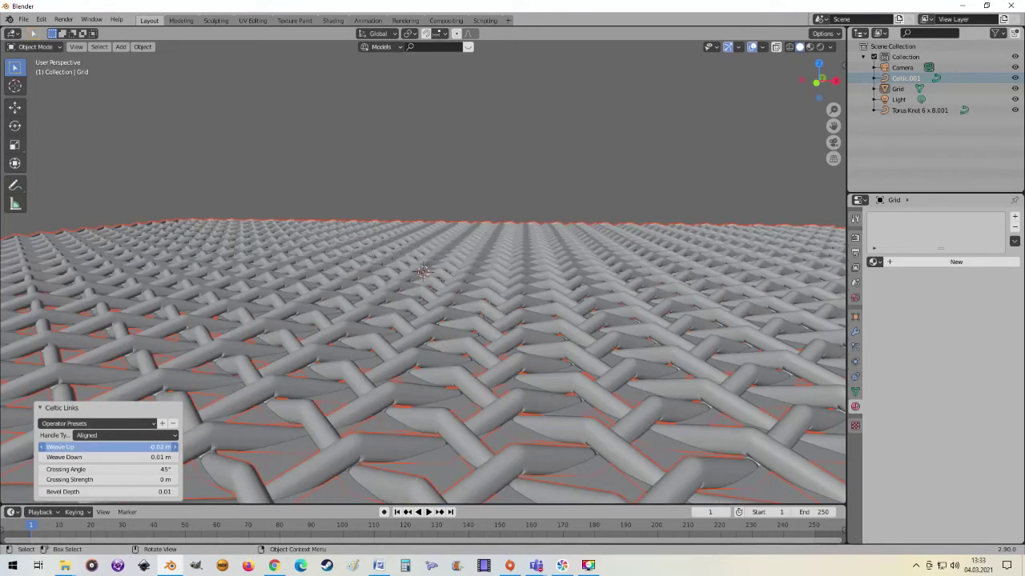
Step: Set Weave Down to 0.008 m and widen the Crossing Angle to 76°, then inspect the grid
{"action": "left_click", "coordinate": [108, 457]}
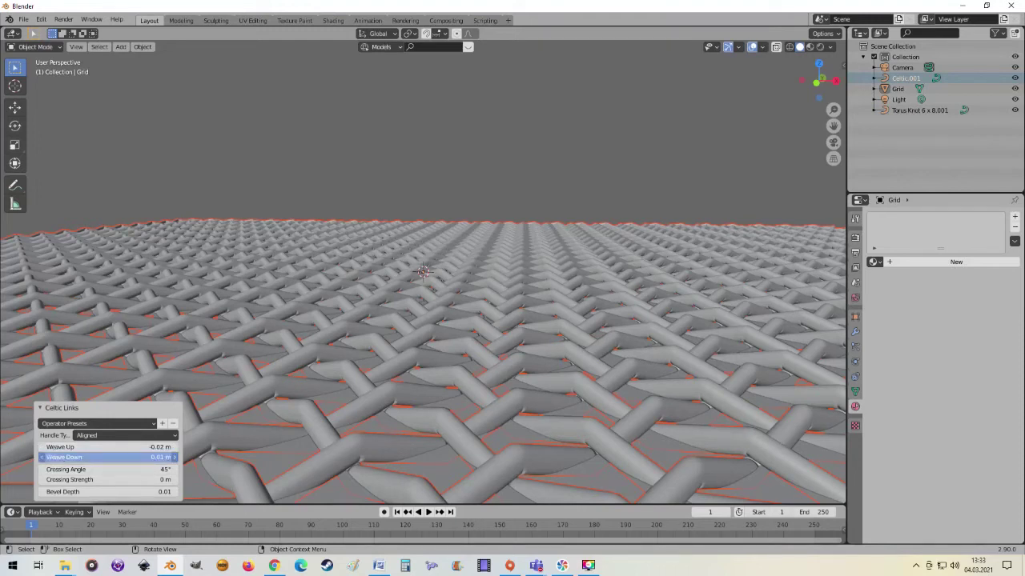
{"action": "mouse_move", "coordinate": [108, 457]}
{"action": "left_mouse_down"}
{"action": "mouse_move", "coordinate": [128, 457]}
{"action": "mouse_move", "coordinate": [101, 457]}
{"action": "mouse_move", "coordinate": [106, 480]}
{"action": "mouse_move", "coordinate": [94, 480]}
{"action": "left_mouse_up"}
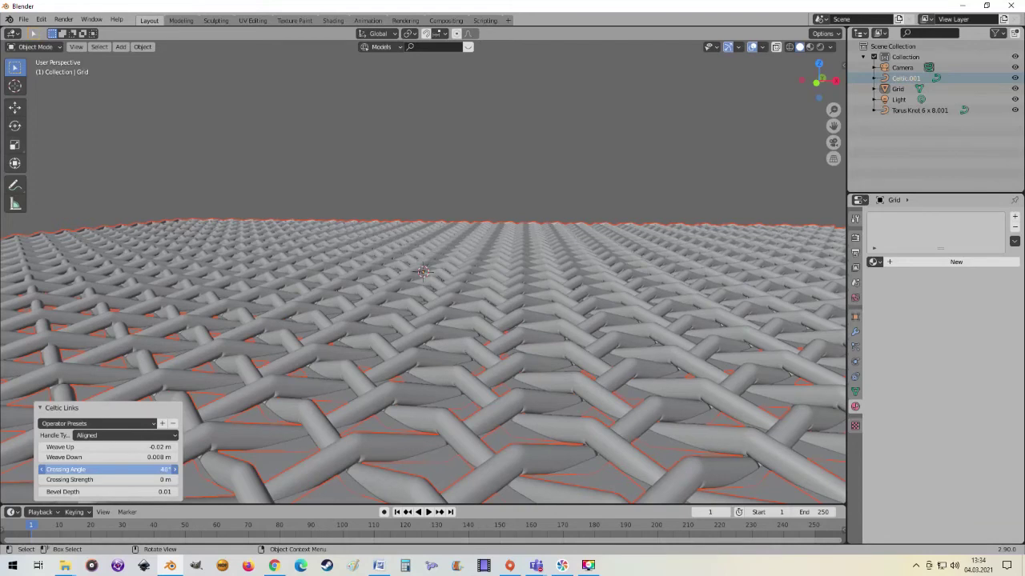
{"action": "left_click_drag", "start_coordinate": [106, 469], "coordinate": [136, 469]}
{"action": "mouse_move", "coordinate": [228, 434]}
{"action": "middle_mouse_down"}
{"action": "mouse_move", "coordinate": [364, 46]}
{"action": "mouse_move", "coordinate": [371, 435]}
{"action": "mouse_move", "coordinate": [326, 389]}
{"action": "mouse_move", "coordinate": [346, 424]}
{"action": "middle_mouse_up"}
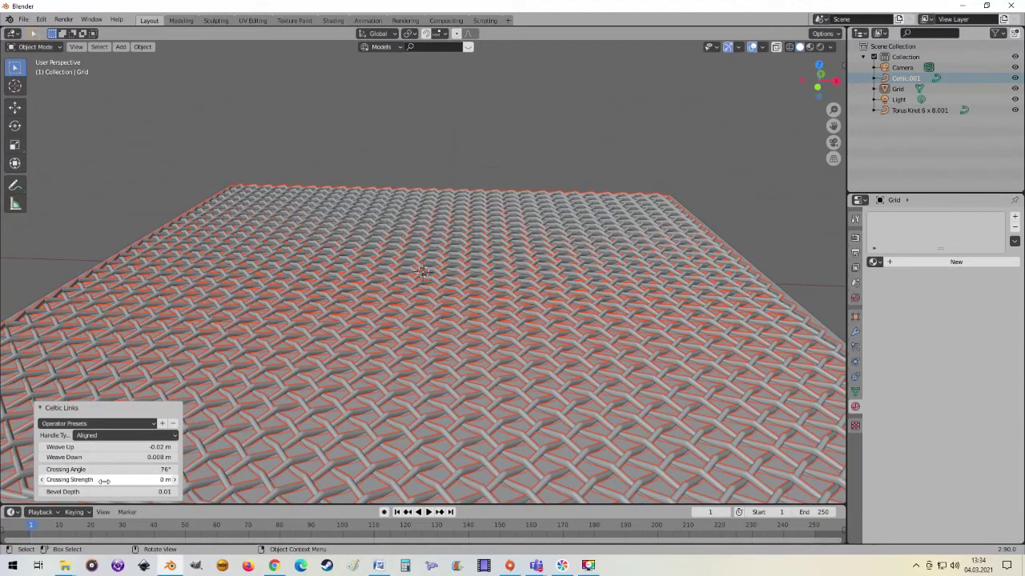
{"action": "mouse_move", "coordinate": [362, 385]}
{"action": "middle_mouse_down"}
{"action": "mouse_move", "coordinate": [374, 438]}
{"action": "mouse_move", "coordinate": [363, 443]}
{"action": "middle_mouse_up"}
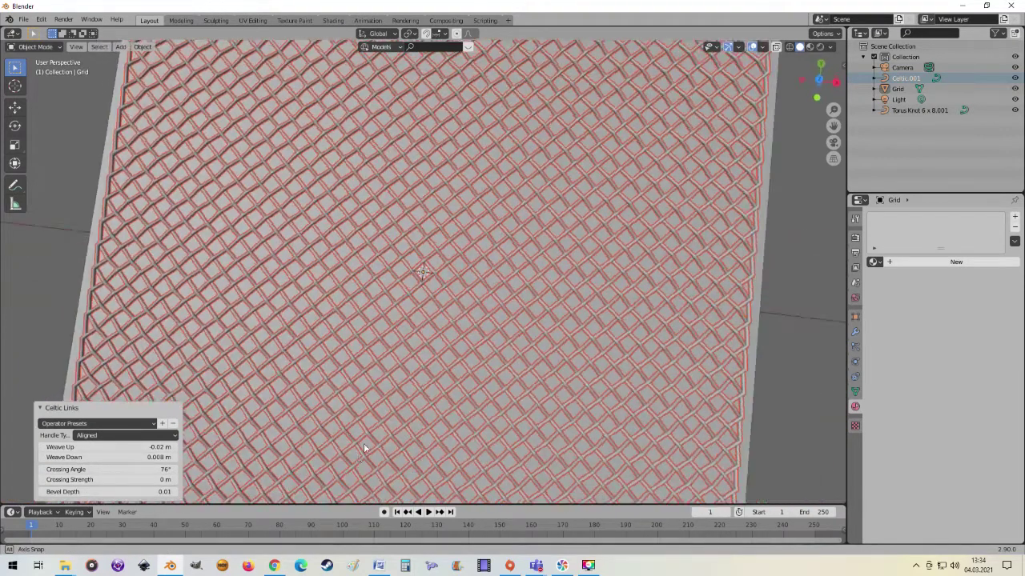
{"action": "scroll", "coordinate": [363, 444], "scroll_direction": "up", "scroll_amount": 3}
{"action": "scroll", "coordinate": [397, 401], "scroll_direction": "up", "scroll_amount": 2}
{"action": "middle_click_drag", "start_coordinate": [396, 404], "coordinate": [334, 327]}
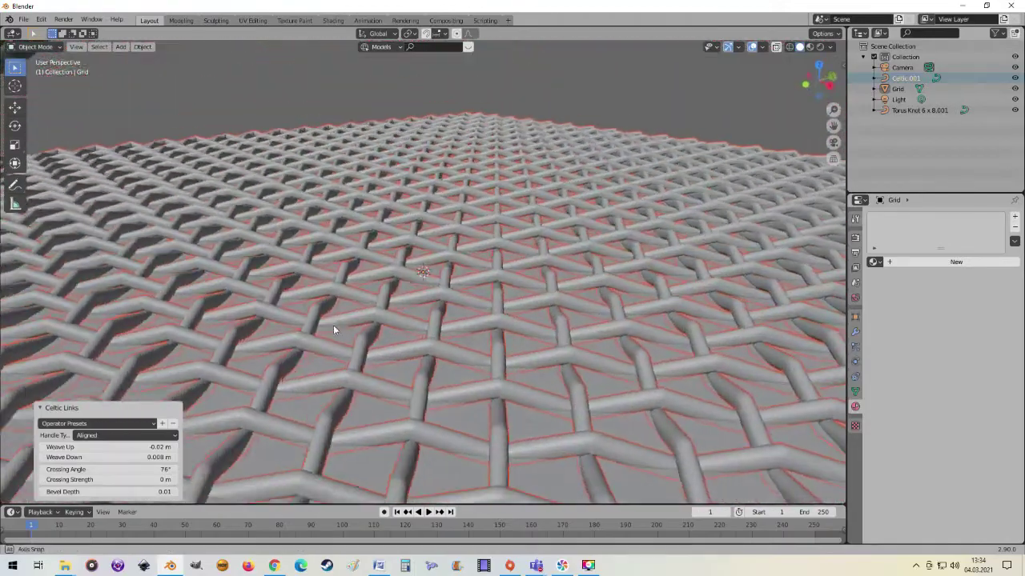
{"action": "scroll", "coordinate": [333, 328], "scroll_direction": "down", "scroll_amount": 2}
{"action": "middle_click_drag", "start_coordinate": [401, 392], "coordinate": [360, 392]}
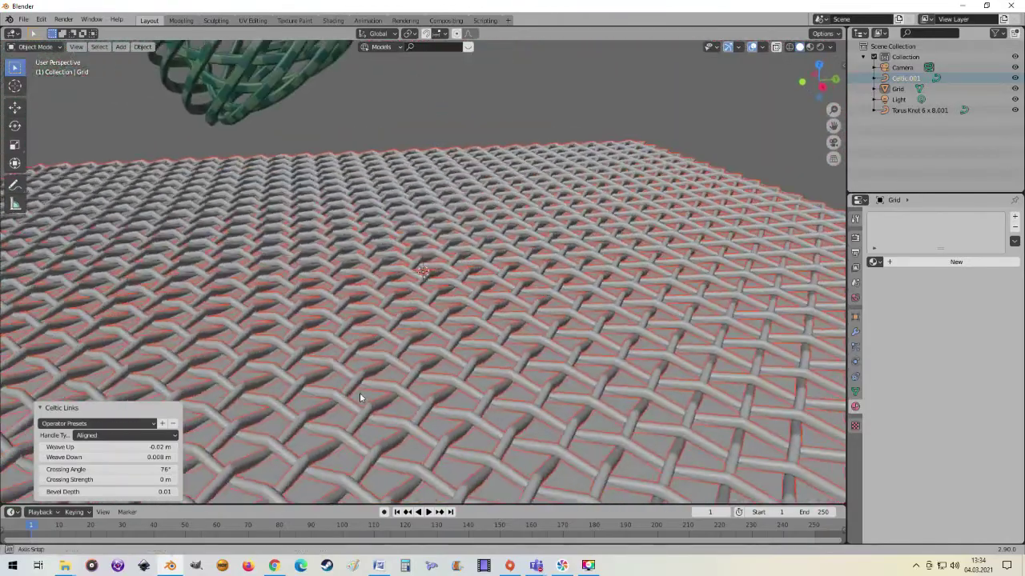
{"action": "scroll", "coordinate": [373, 354], "scroll_direction": "down", "scroll_amount": 2}
{"action": "mouse_move", "coordinate": [374, 354]}
{"action": "middle_mouse_down"}
{"action": "mouse_move", "coordinate": [453, 378]}
{"action": "mouse_move", "coordinate": [327, 340]}
{"action": "mouse_move", "coordinate": [450, 396]}
{"action": "mouse_move", "coordinate": [429, 336]}
{"action": "middle_mouse_up"}
{"action": "scroll", "coordinate": [460, 393], "scroll_direction": "down", "scroll_amount": 2}
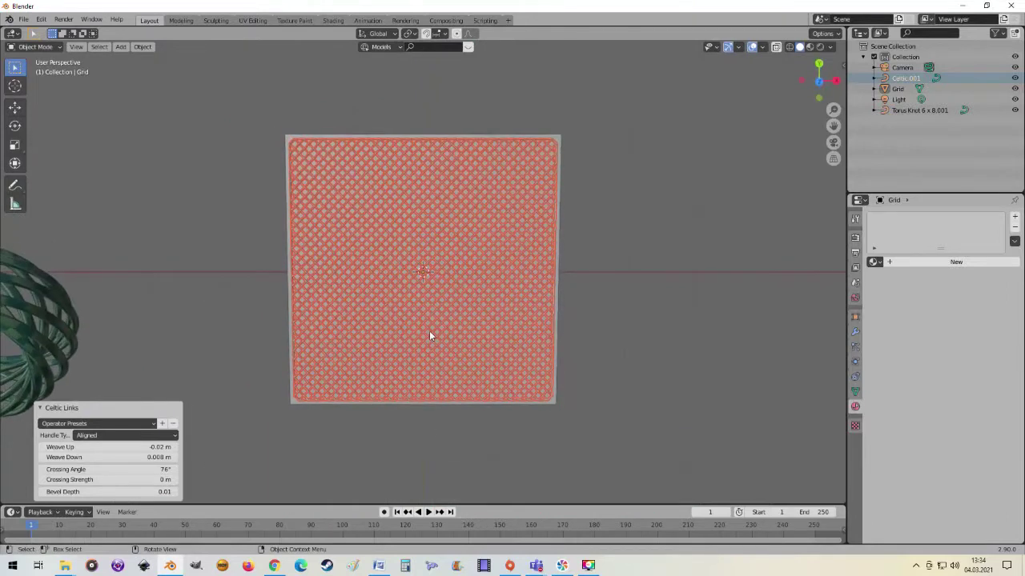
Step: In top view, move the woven grid to the right of the plane
{"action": "key", "text": "KP_1"}
{"action": "key", "text": "KP_7"}
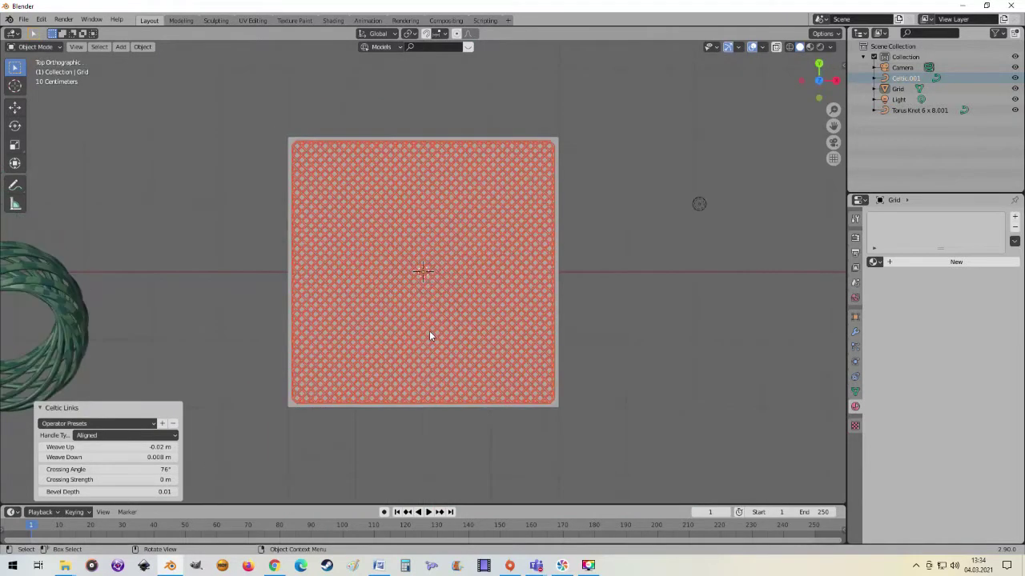
{"action": "key", "text": "g"}
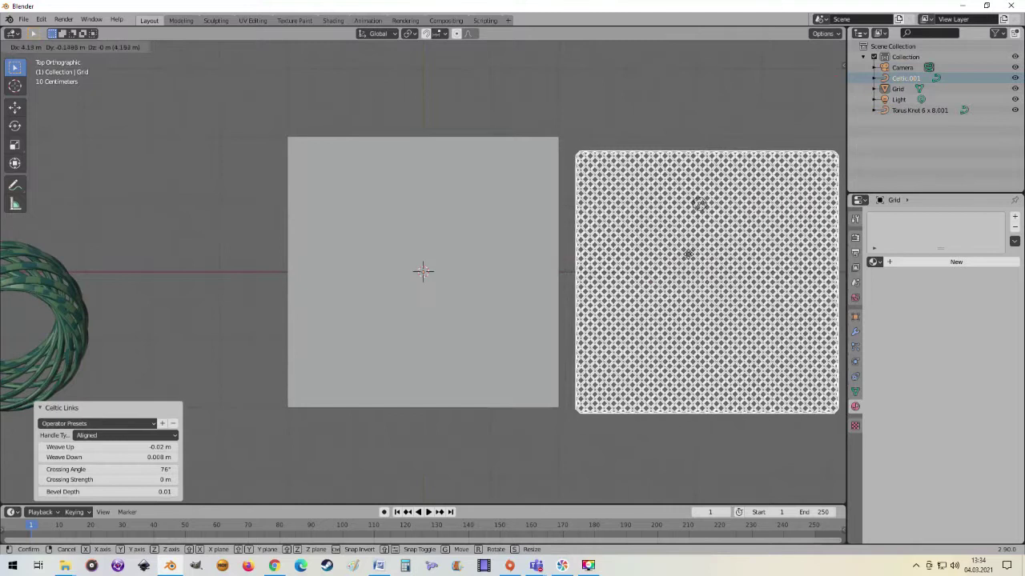
{"action": "left_click", "coordinate": [688, 284]}
{"action": "scroll", "coordinate": [715, 312], "scroll_direction": "up", "scroll_amount": 4}
{"action": "scroll", "coordinate": [740, 319], "scroll_direction": "down", "scroll_amount": 1}
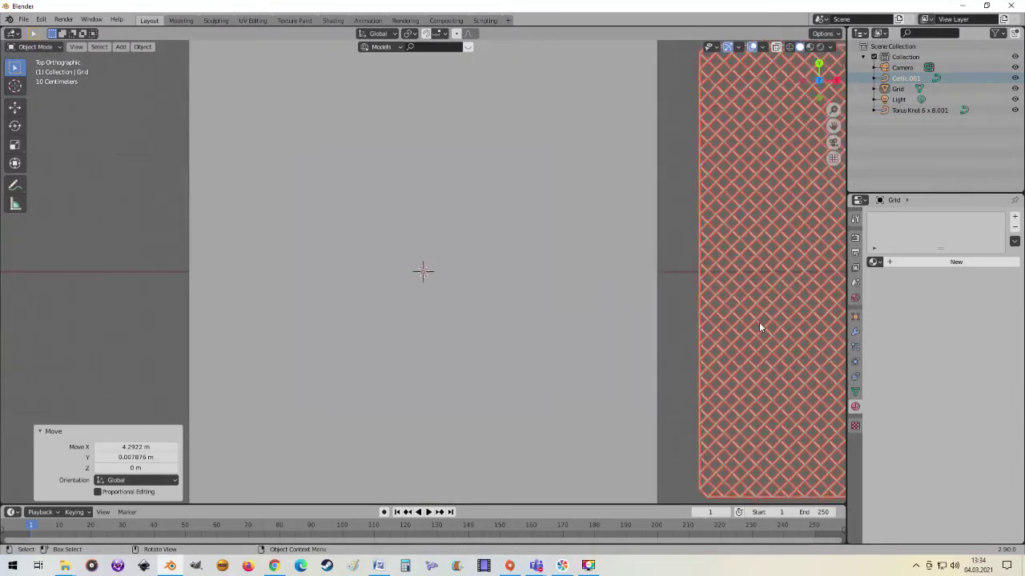
{"action": "scroll", "coordinate": [759, 322], "scroll_direction": "down", "scroll_amount": 1}
Step: Select Celtic.001, show its curve geometry settings and frame it in the view
{"action": "left_click", "coordinate": [741, 371]}
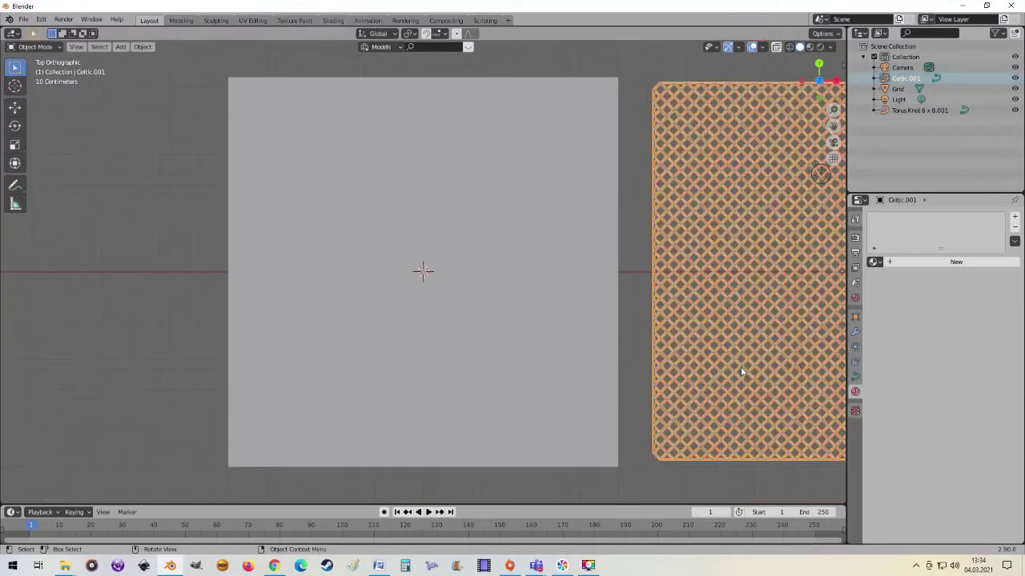
{"action": "left_click", "coordinate": [855, 376]}
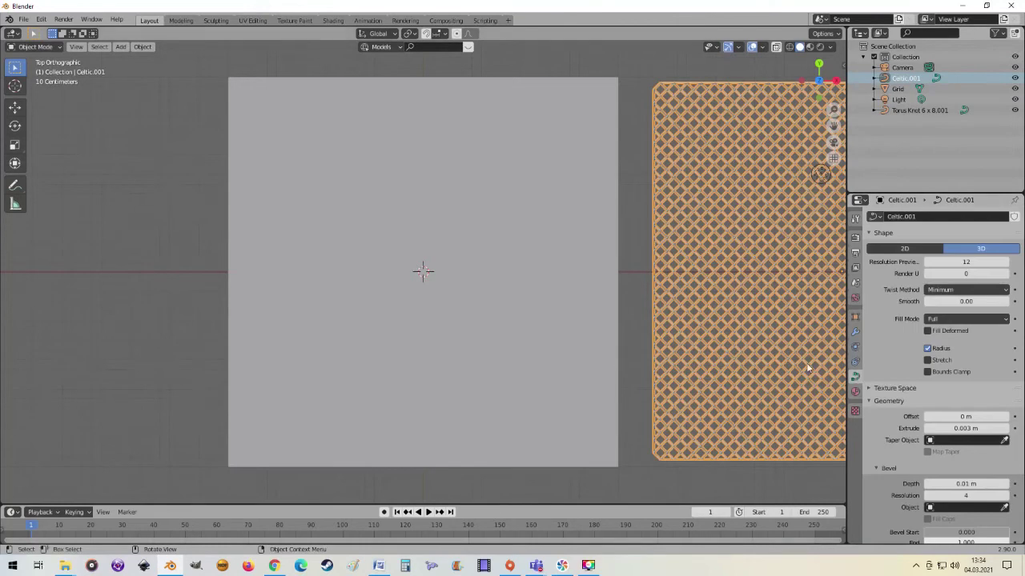
{"action": "key", "text": "KP_Decimal"}
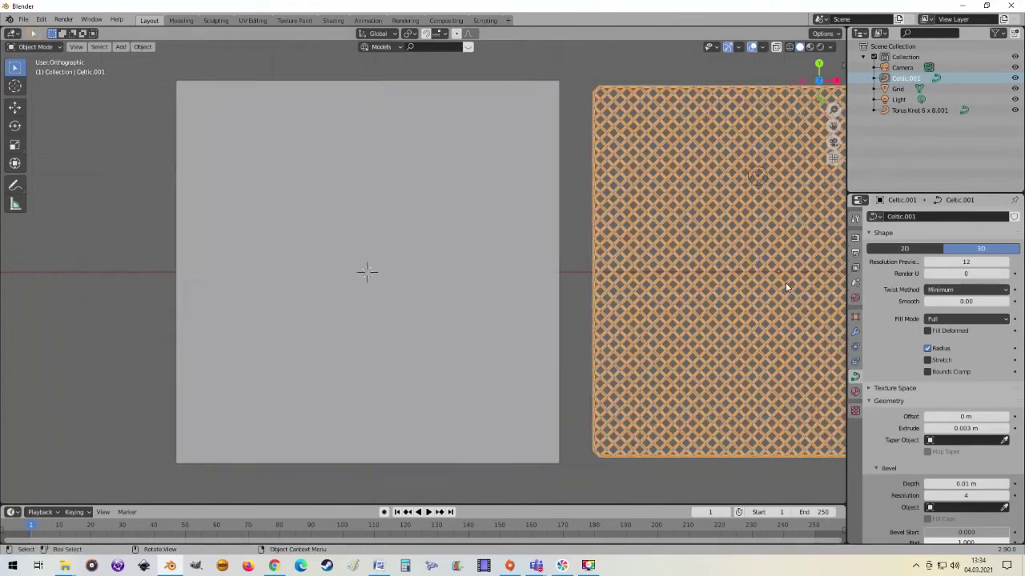
{"action": "scroll", "coordinate": [537, 364], "scroll_direction": "up", "scroll_amount": 7}
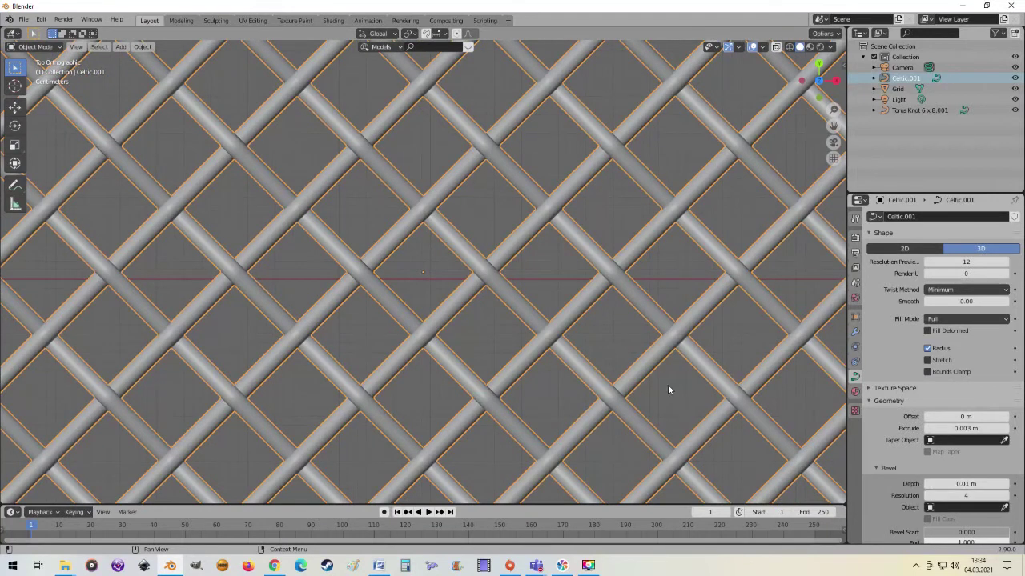
{"action": "middle_click_drag", "start_coordinate": [667, 384], "coordinate": [450, 217]}
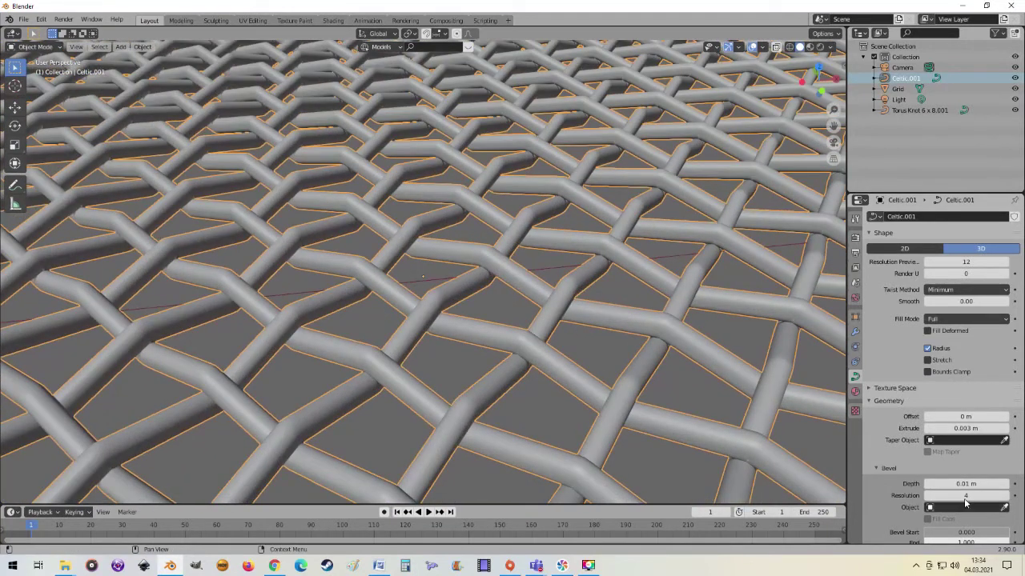
Step: Set Bevel Depth to 0.007 m and Extrude to 0.013 m for ribbon-like strands
{"action": "mouse_move", "coordinate": [965, 495]}
{"action": "left_mouse_down"}
{"action": "mouse_move", "coordinate": [956, 495]}
{"action": "mouse_move", "coordinate": [992, 484]}
{"action": "mouse_move", "coordinate": [937, 483]}
{"action": "mouse_move", "coordinate": [974, 484]}
{"action": "mouse_move", "coordinate": [962, 483]}
{"action": "left_mouse_up"}
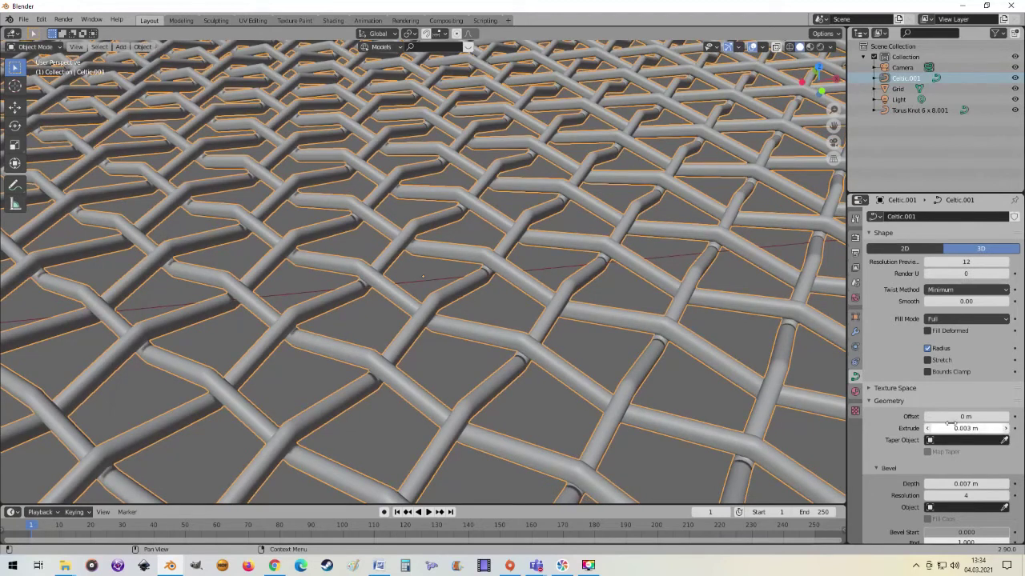
{"action": "left_click_drag", "start_coordinate": [965, 428], "coordinate": [972, 428]}
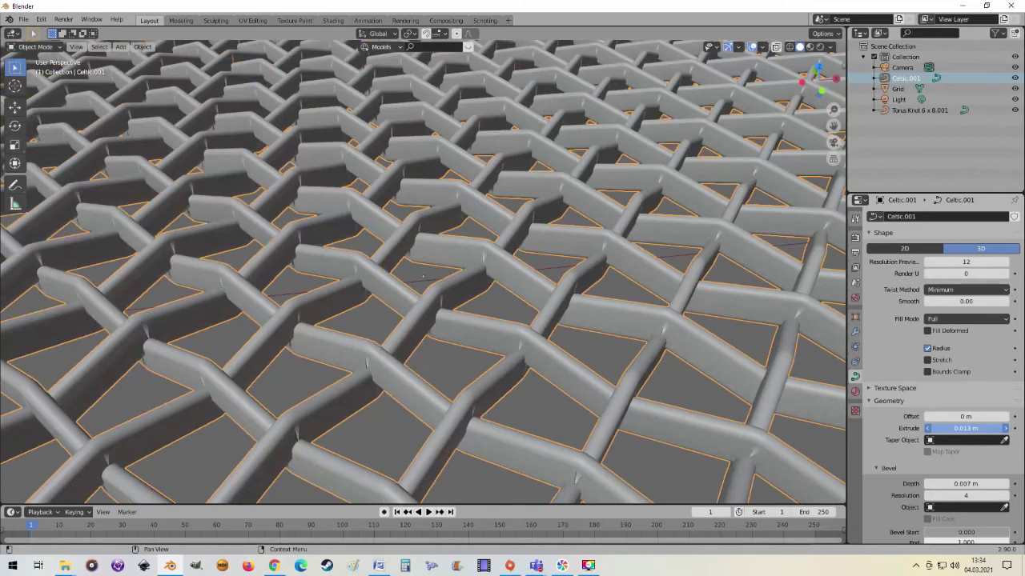
{"action": "scroll", "coordinate": [480, 424], "scroll_direction": "down", "scroll_amount": 5}
{"action": "mouse_move", "coordinate": [483, 426]}
{"action": "middle_mouse_down"}
{"action": "mouse_move", "coordinate": [359, 352]}
{"action": "mouse_move", "coordinate": [363, 283]}
{"action": "mouse_move", "coordinate": [394, 329]}
{"action": "mouse_move", "coordinate": [449, 332]}
{"action": "middle_mouse_up"}
{"action": "scroll", "coordinate": [451, 320], "scroll_direction": "down", "scroll_amount": 3}
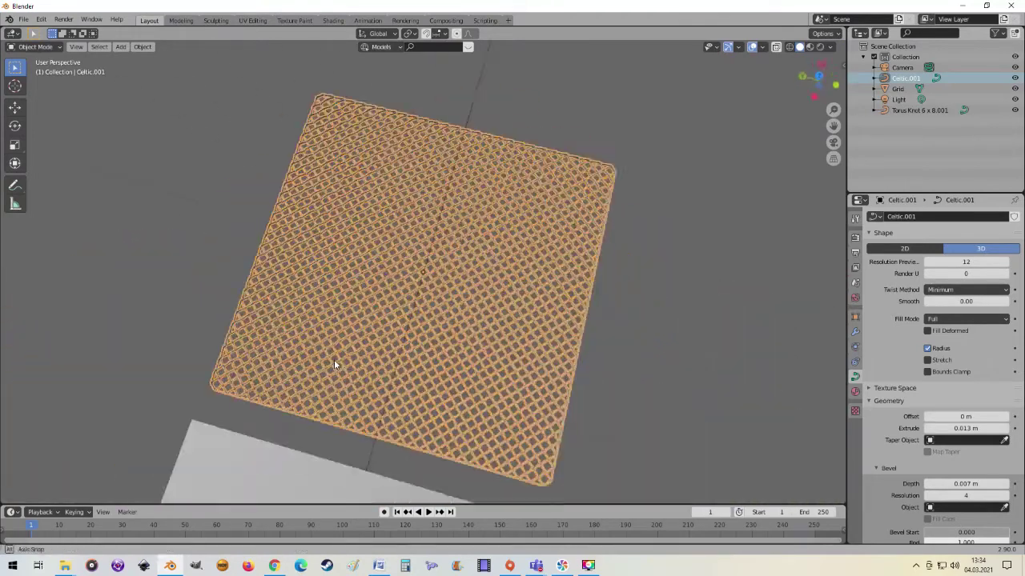
Step: View the weave from above and reselect the Celtic.001 object
{"action": "mouse_move", "coordinate": [450, 290]}
{"action": "middle_mouse_down"}
{"action": "mouse_move", "coordinate": [312, 337]}
{"action": "mouse_move", "coordinate": [377, 361]}
{"action": "mouse_move", "coordinate": [354, 336]}
{"action": "mouse_move", "coordinate": [380, 341]}
{"action": "middle_mouse_up"}
{"action": "scroll", "coordinate": [356, 340], "scroll_direction": "up", "scroll_amount": 5}
{"action": "scroll", "coordinate": [367, 332], "scroll_direction": "down", "scroll_amount": 5}
{"action": "scroll", "coordinate": [373, 342], "scroll_direction": "down", "scroll_amount": 3}
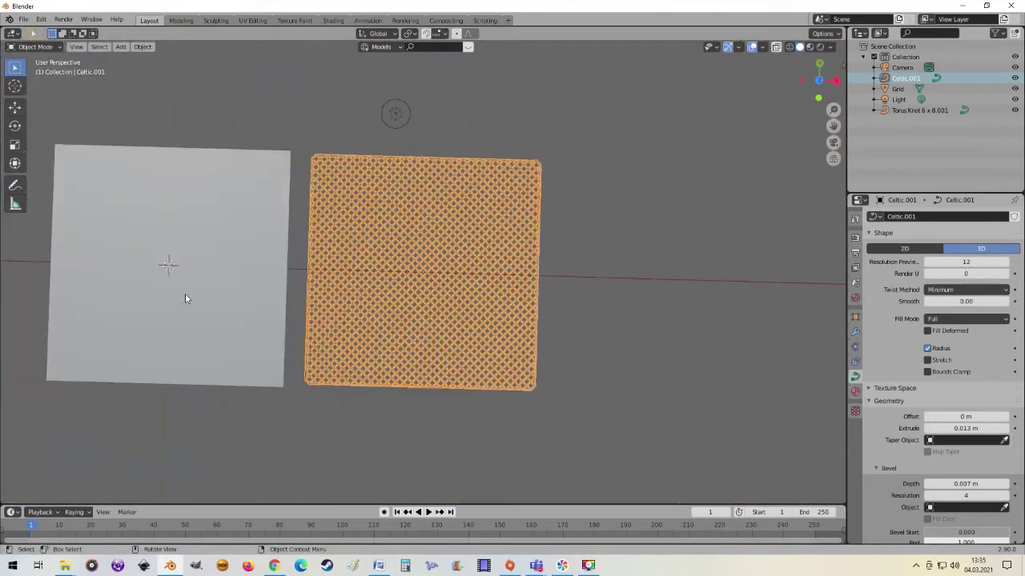
{"action": "middle_click_drag", "start_coordinate": [185, 297], "coordinate": [246, 300]}
{"action": "scroll", "coordinate": [247, 300], "scroll_direction": "up", "scroll_amount": 1}
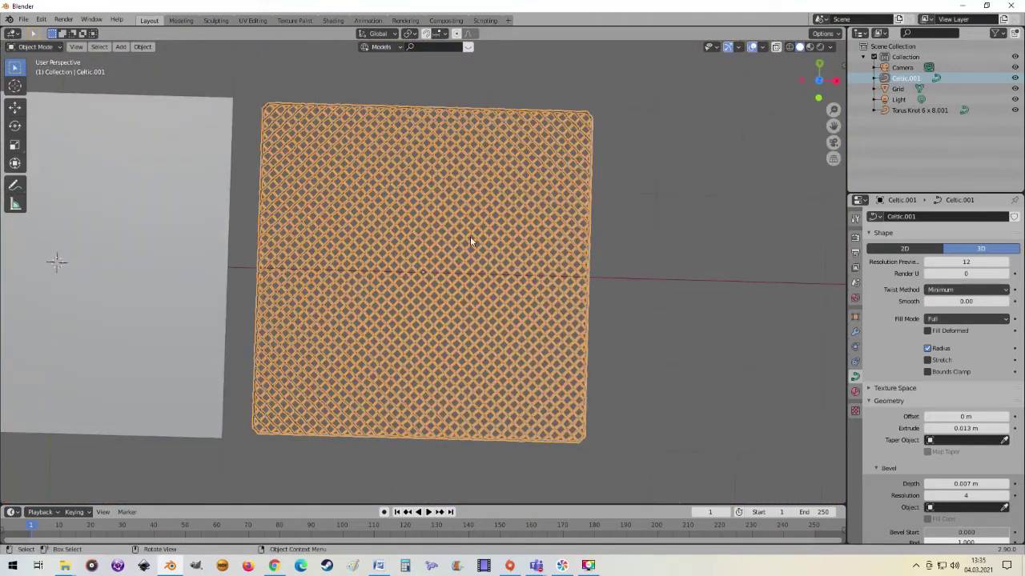
{"action": "scroll", "coordinate": [470, 240], "scroll_direction": "up", "scroll_amount": 2}
{"action": "scroll", "coordinate": [470, 240], "scroll_direction": "down", "scroll_amount": 3}
{"action": "scroll", "coordinate": [466, 247], "scroll_direction": "down", "scroll_amount": 2}
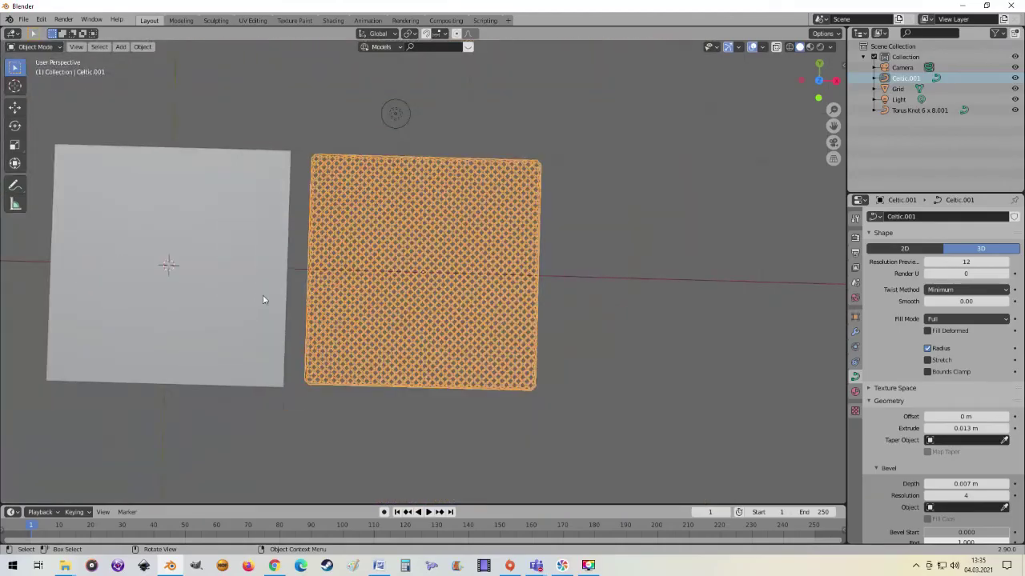
{"action": "left_click", "coordinate": [263, 295]}
{"action": "left_click", "coordinate": [426, 290]}
{"action": "scroll", "coordinate": [474, 319], "scroll_direction": "up", "scroll_amount": 3}
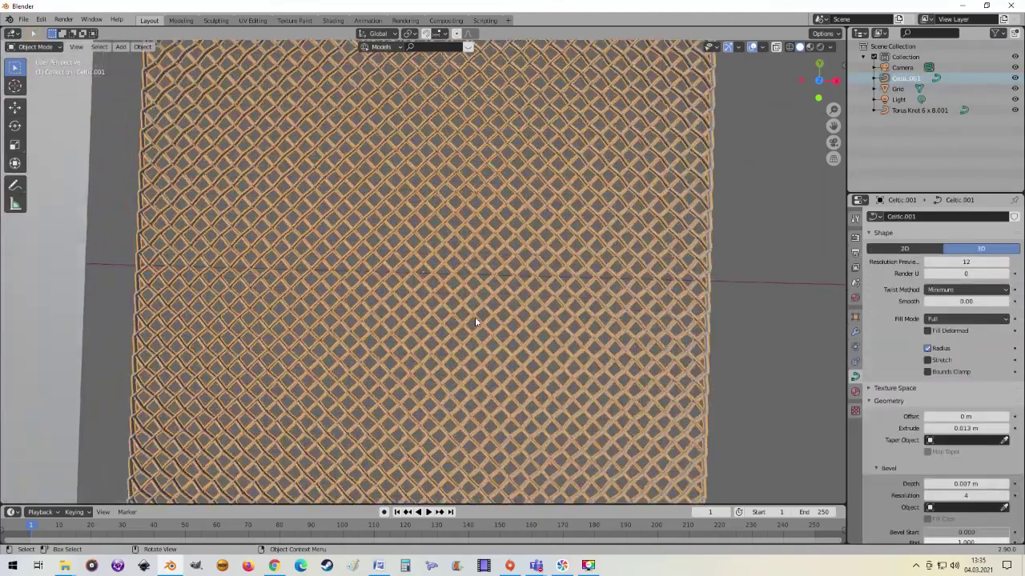
{"action": "mouse_move", "coordinate": [474, 319]}
{"action": "middle_mouse_down"}
{"action": "mouse_move", "coordinate": [421, 211]}
{"action": "mouse_move", "coordinate": [490, 325]}
{"action": "mouse_move", "coordinate": [383, 307]}
{"action": "mouse_move", "coordinate": [376, 296]}
{"action": "middle_mouse_up"}
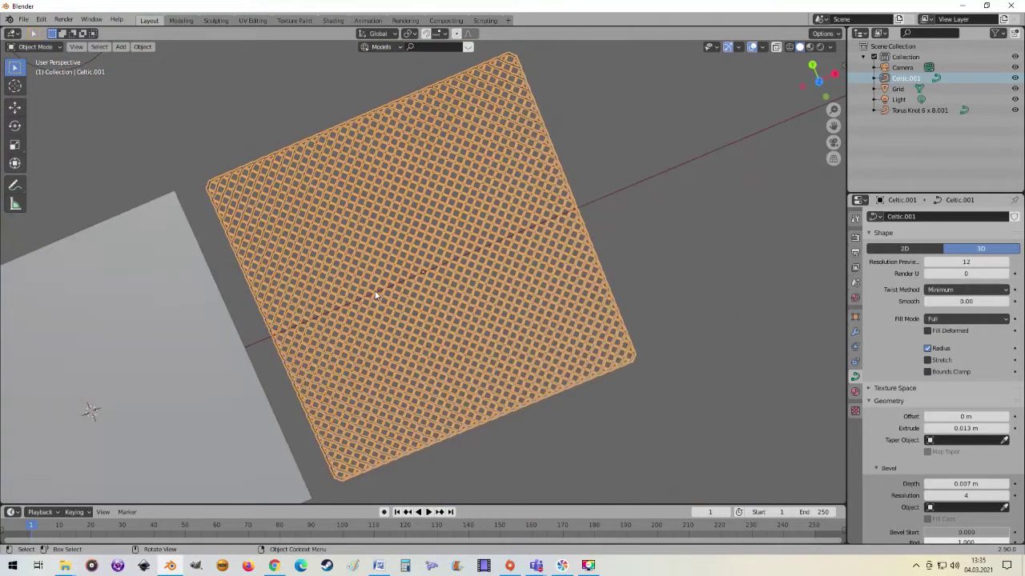
Step: In top orthographic view, move Celtic.001 further to the right
{"action": "key", "text": "KP_7"}
{"action": "scroll", "coordinate": [314, 320], "scroll_direction": "down", "scroll_amount": 3}
{"action": "scroll", "coordinate": [313, 313], "scroll_direction": "down", "scroll_amount": 2}
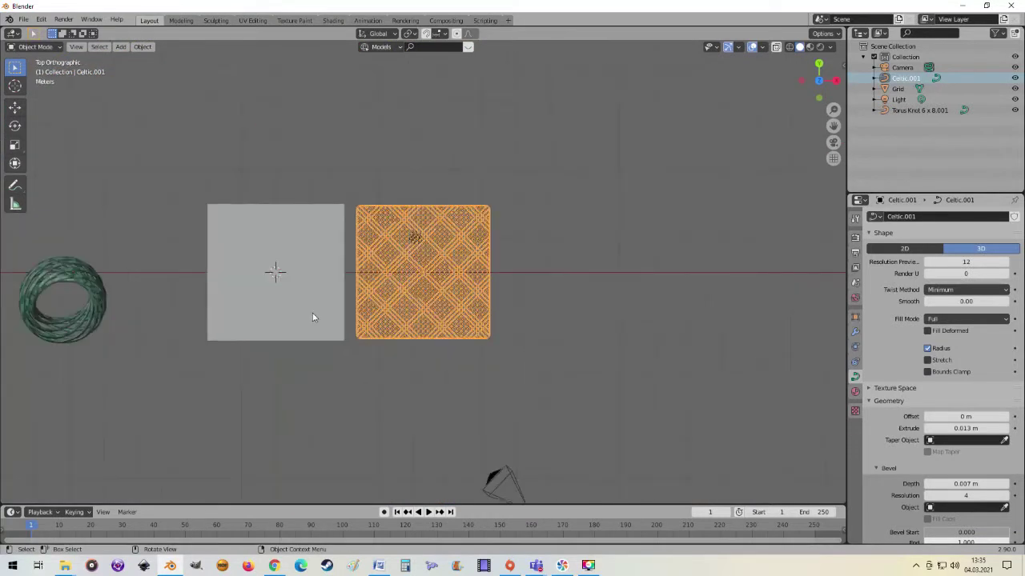
{"action": "scroll", "coordinate": [374, 318], "scroll_direction": "up", "scroll_amount": 3}
{"action": "scroll", "coordinate": [438, 310], "scroll_direction": "down", "scroll_amount": 3}
{"action": "key", "text": "g"}
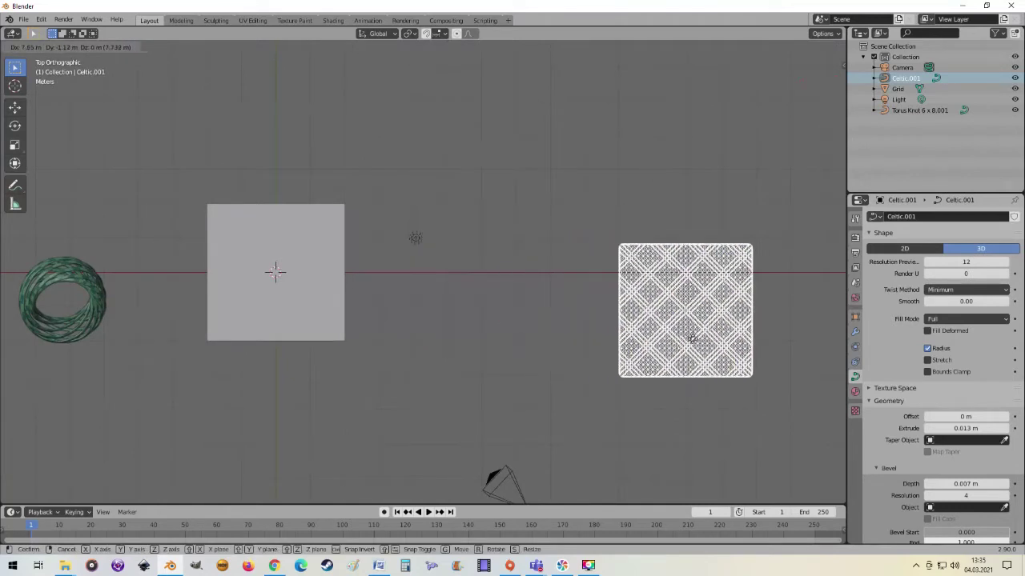
{"action": "left_click", "coordinate": [649, 346]}
Step: Drag the Grid plane next to the weave
{"action": "left_click", "coordinate": [306, 252]}
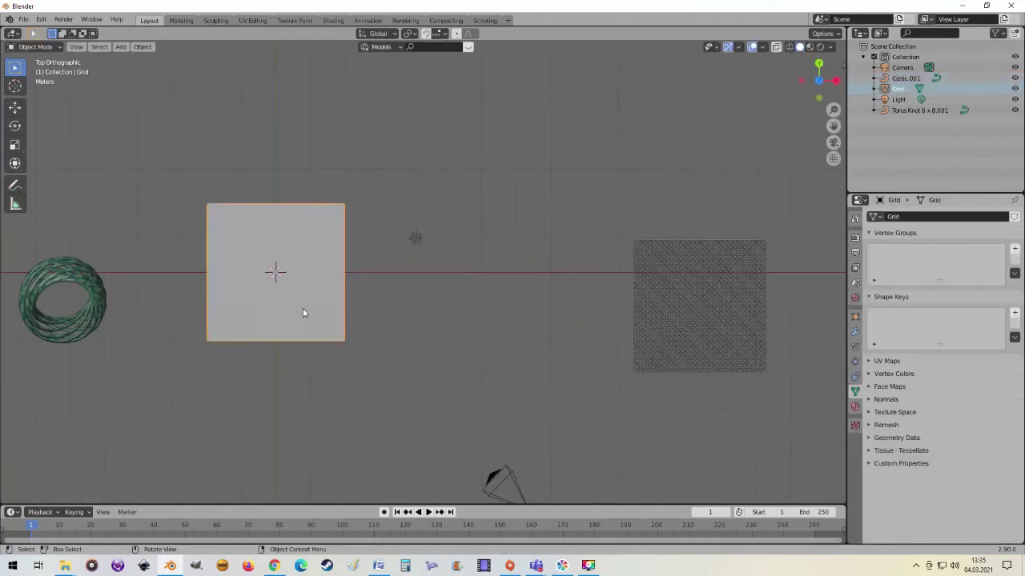
{"action": "left_click", "coordinate": [377, 289]}
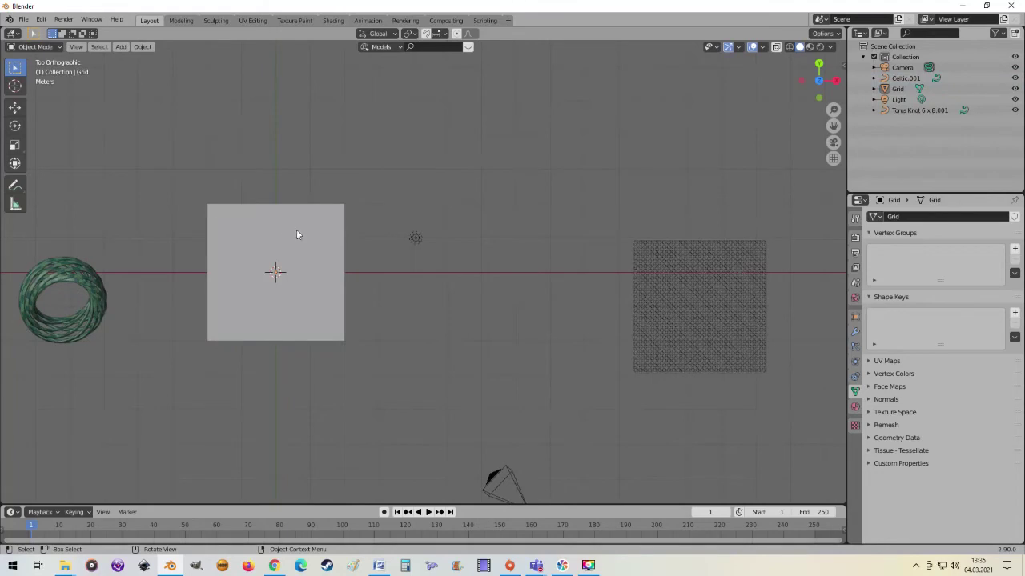
{"action": "left_click_drag", "start_coordinate": [297, 234], "coordinate": [571, 251]}
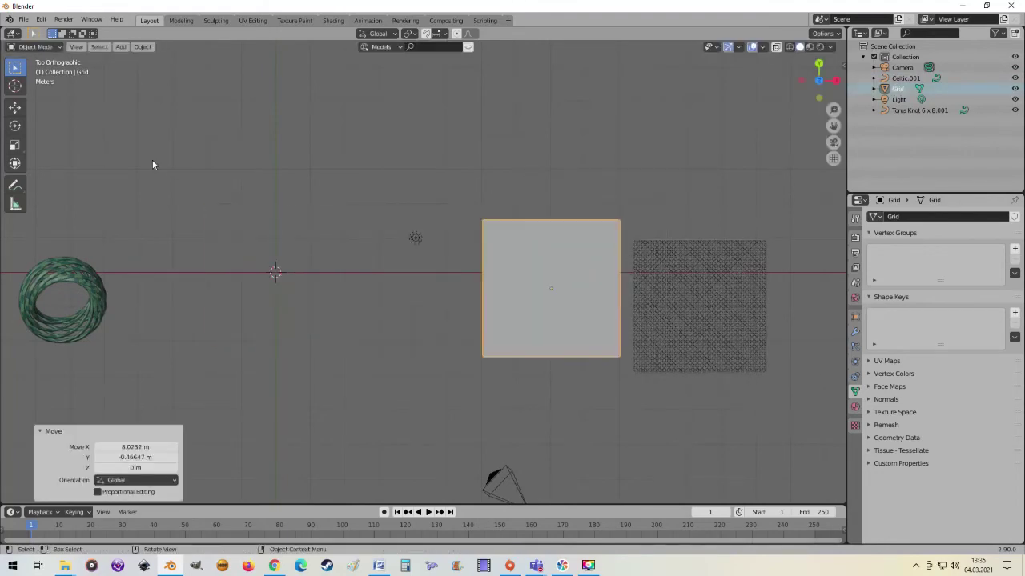
{"action": "left_click", "coordinate": [120, 47]}
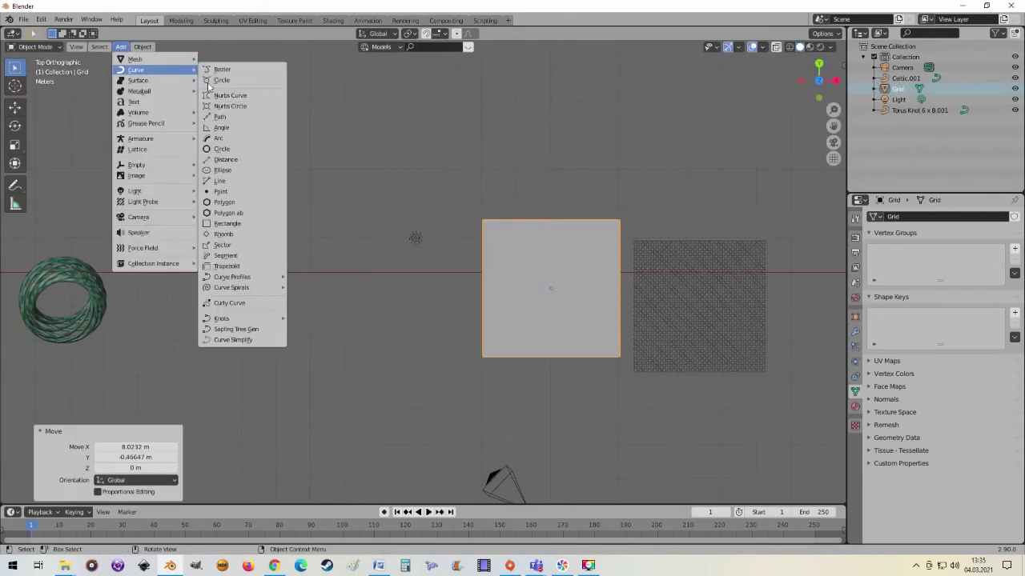
{"action": "mouse_move", "coordinate": [222, 318]}
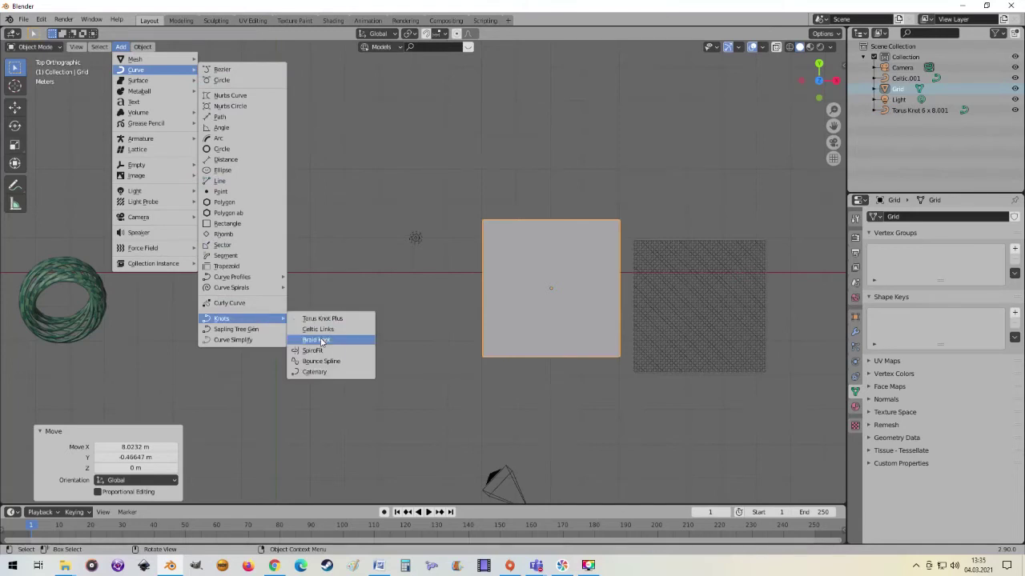
Step: Add a Braid Knot curve to the scene
{"action": "left_click", "coordinate": [337, 344]}
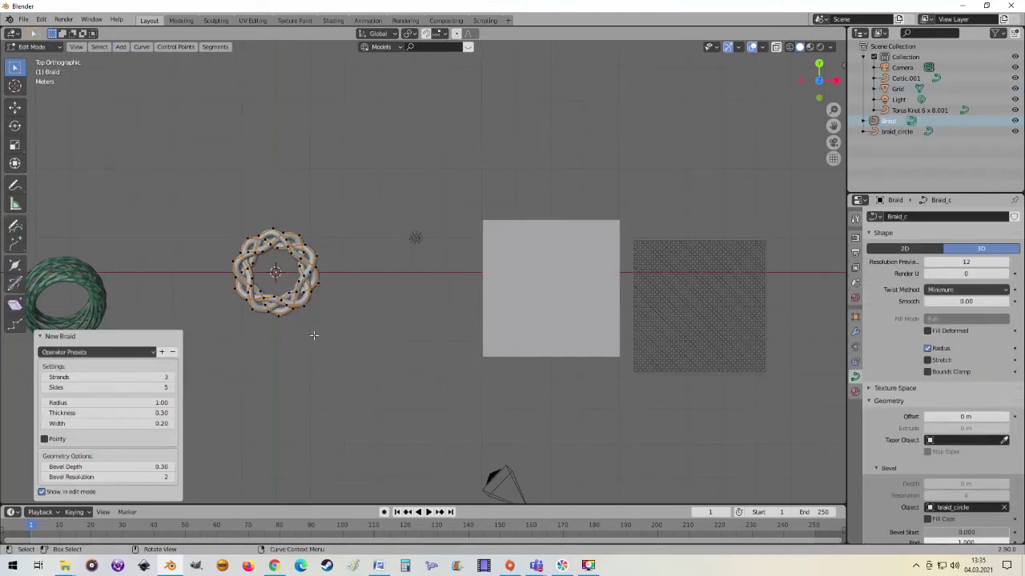
{"action": "scroll", "coordinate": [314, 335], "scroll_direction": "up", "scroll_amount": 1}
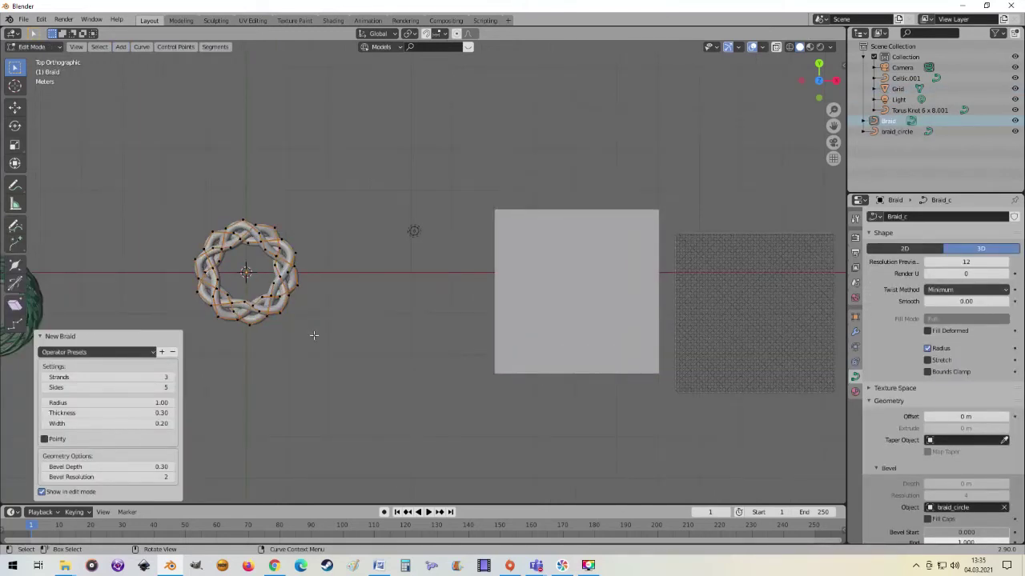
{"action": "scroll", "coordinate": [267, 316], "scroll_direction": "down", "scroll_amount": 3}
{"action": "scroll", "coordinate": [289, 304], "scroll_direction": "up", "scroll_amount": 2}
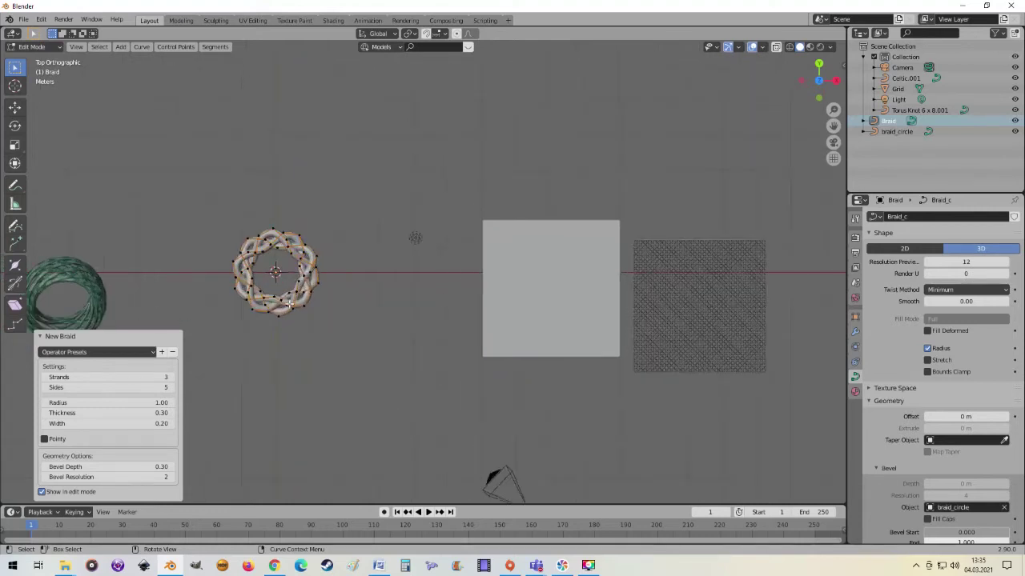
Step: Frame the braid, return to Object Mode and delete it
{"action": "key", "text": "a"}
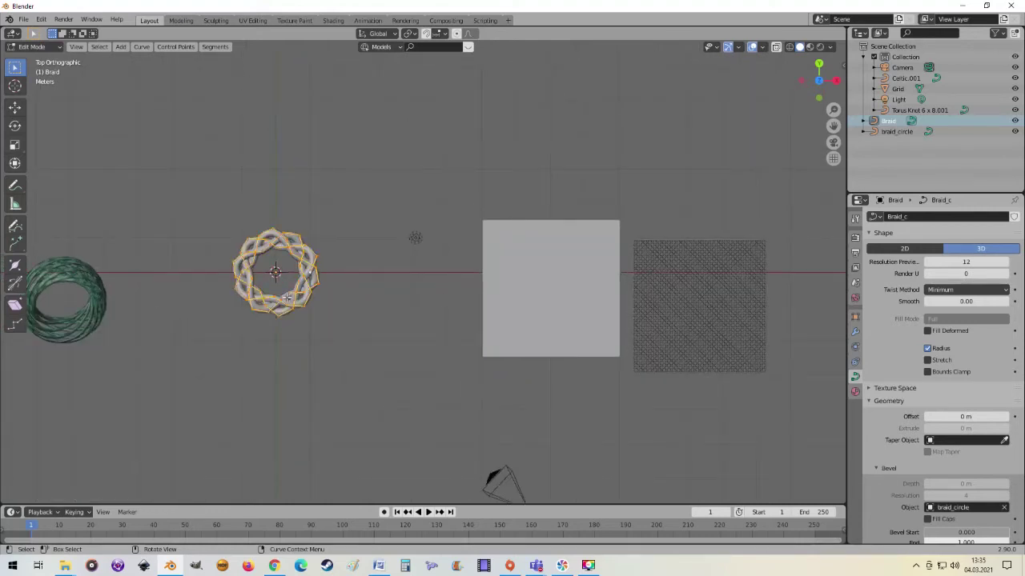
{"action": "key", "text": "KP_Decimal"}
{"action": "scroll", "coordinate": [296, 310], "scroll_direction": "down", "scroll_amount": 4}
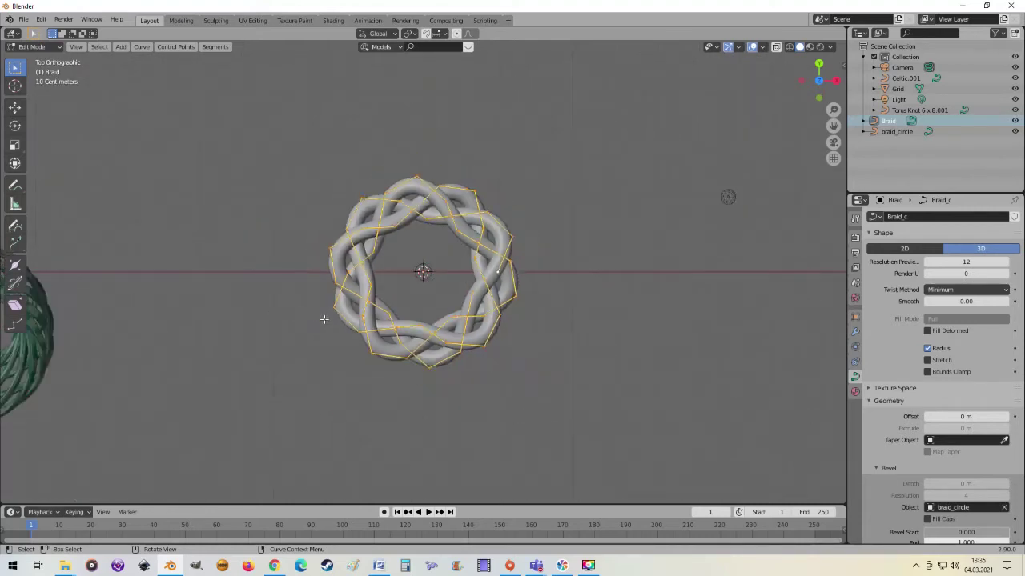
{"action": "scroll", "coordinate": [336, 316], "scroll_direction": "up", "scroll_amount": 4}
{"action": "key", "text": "Tab"}
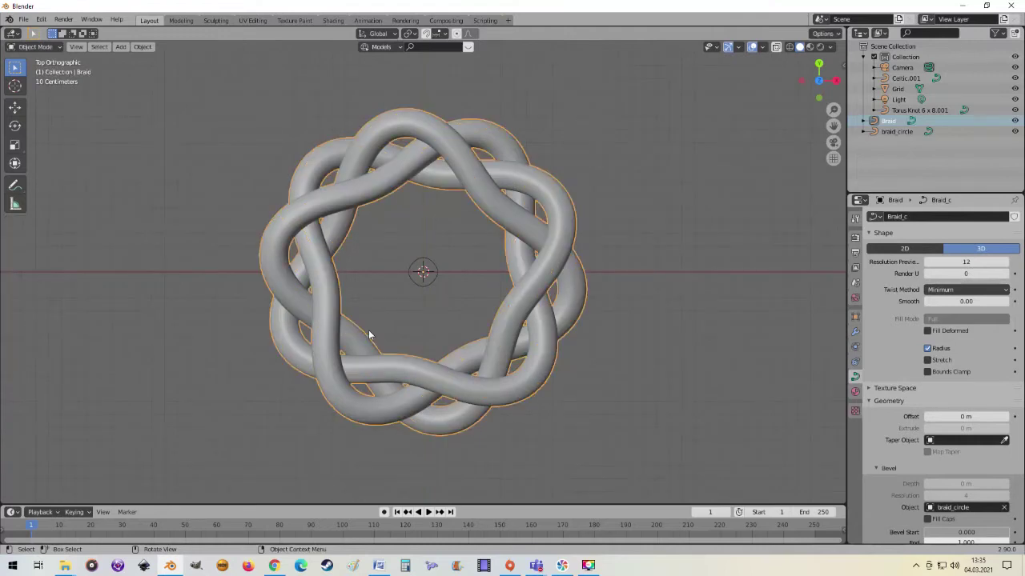
{"action": "key", "text": "Delete"}
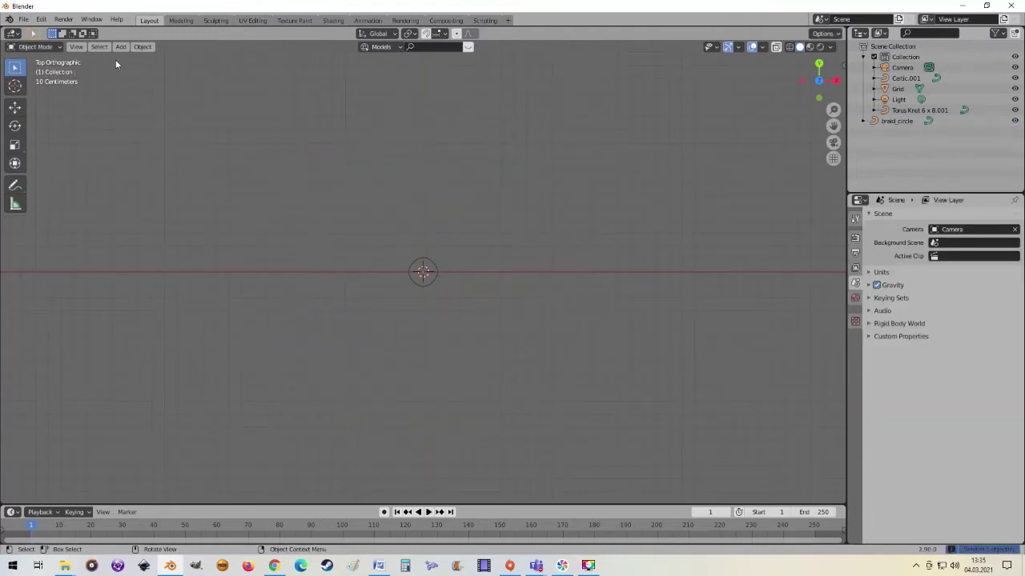
Step: Add a new Braid Knot curve
{"action": "left_click", "coordinate": [120, 46]}
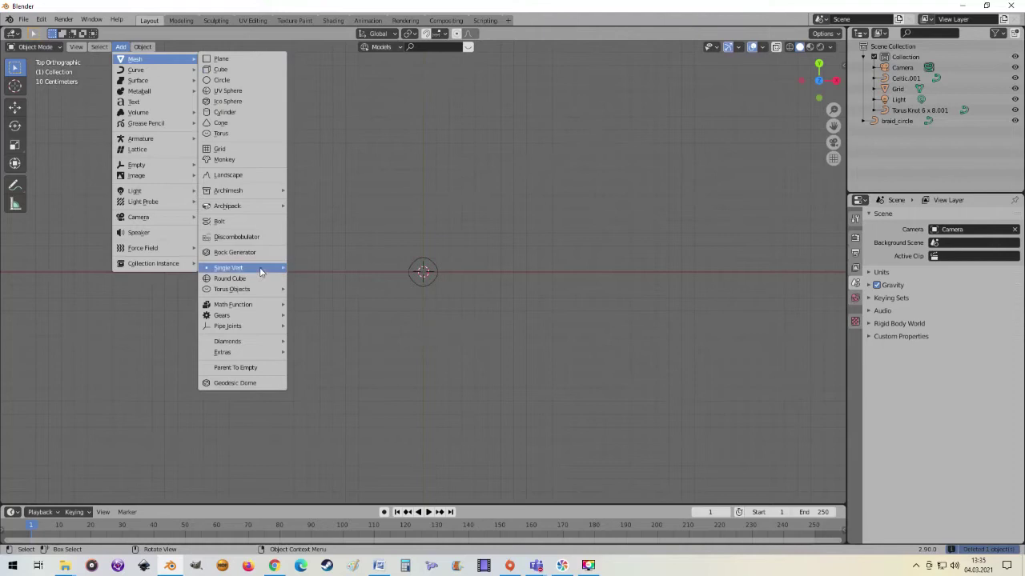
{"action": "mouse_move", "coordinate": [136, 70]}
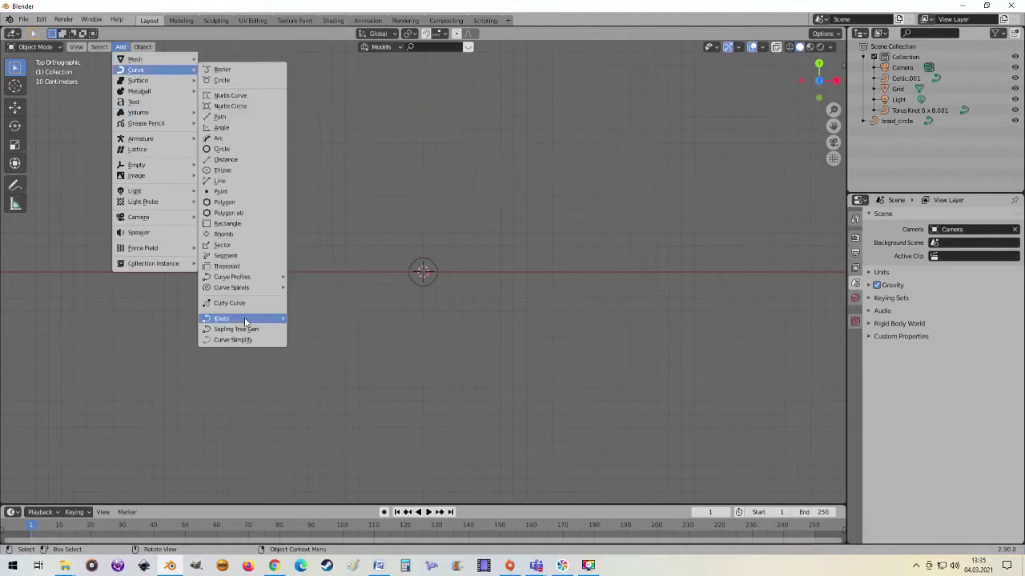
{"action": "mouse_move", "coordinate": [222, 319]}
{"action": "left_click", "coordinate": [324, 339]}
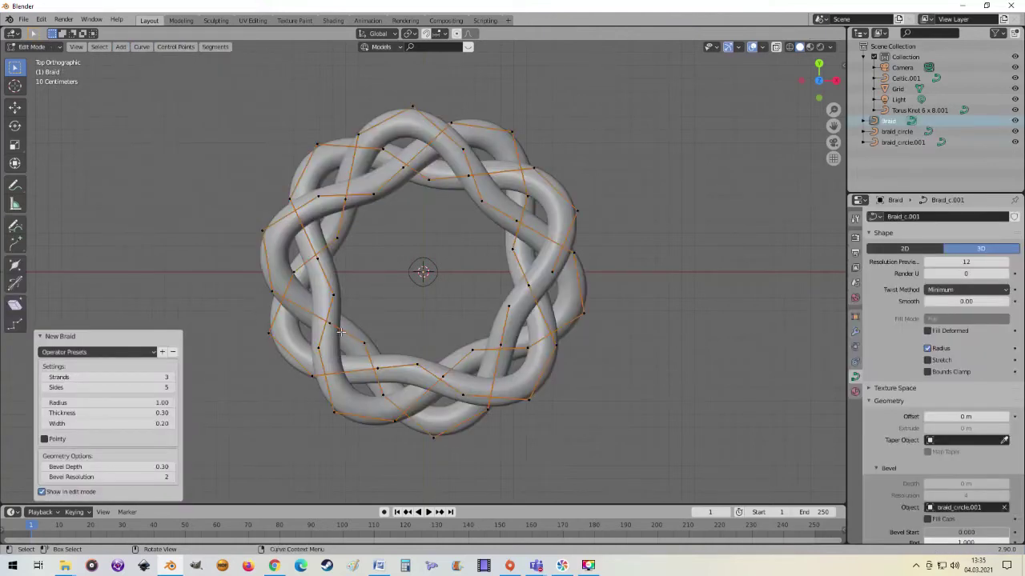
{"action": "left_click", "coordinate": [152, 354]}
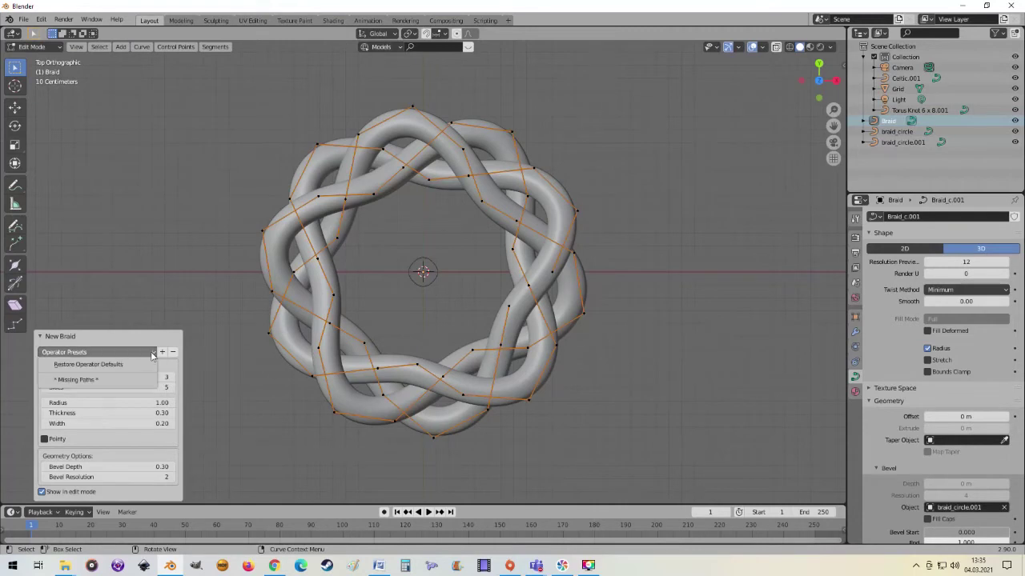
{"action": "left_click", "coordinate": [174, 382]}
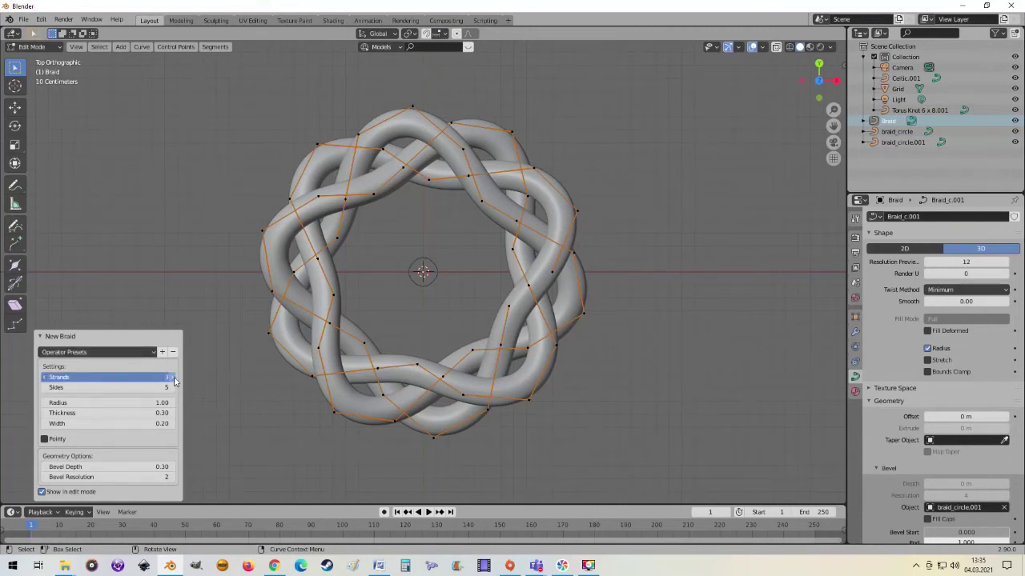
Step: Raise the braid to 9 strands and 13 sides
{"action": "left_click", "coordinate": [175, 382]}
{"action": "left_click", "coordinate": [175, 382]}
{"action": "mouse_move", "coordinate": [458, 434]}
{"action": "middle_mouse_down"}
{"action": "mouse_move", "coordinate": [528, 426]}
{"action": "mouse_move", "coordinate": [524, 361]}
{"action": "middle_mouse_up"}
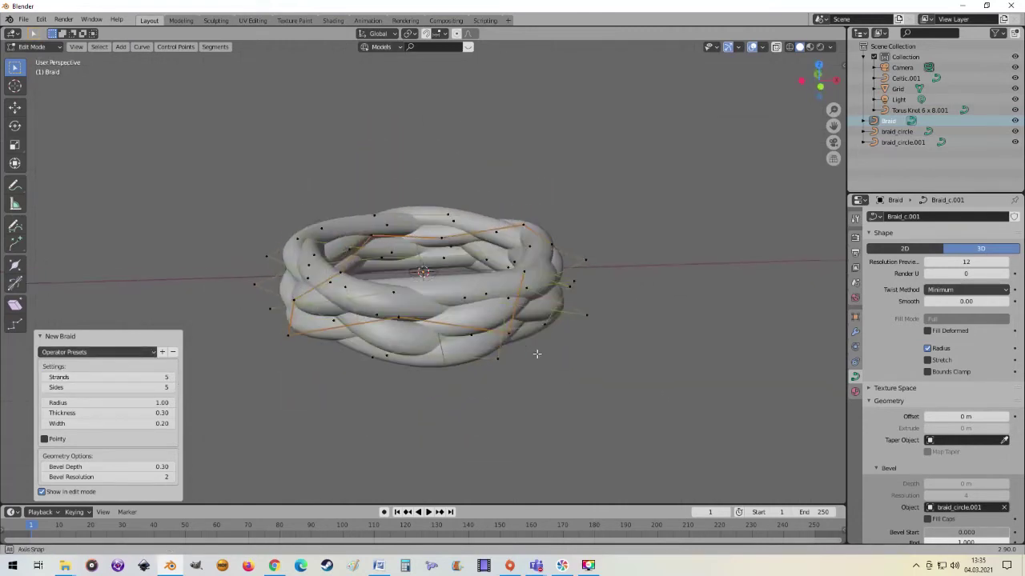
{"action": "left_click", "coordinate": [170, 378]}
{"action": "left_click", "coordinate": [170, 377]}
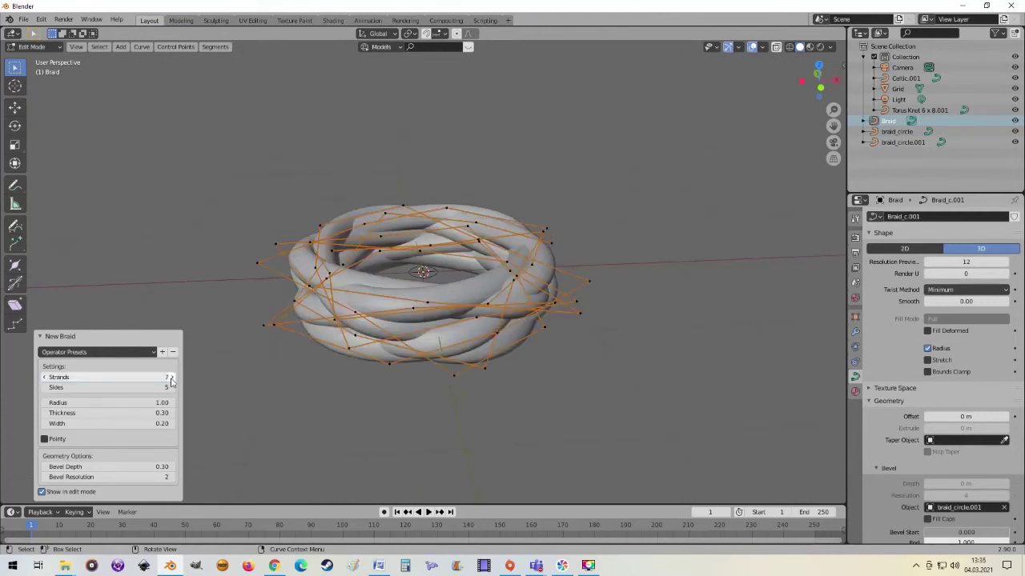
{"action": "left_click", "coordinate": [170, 378]}
{"action": "left_click", "coordinate": [170, 380]}
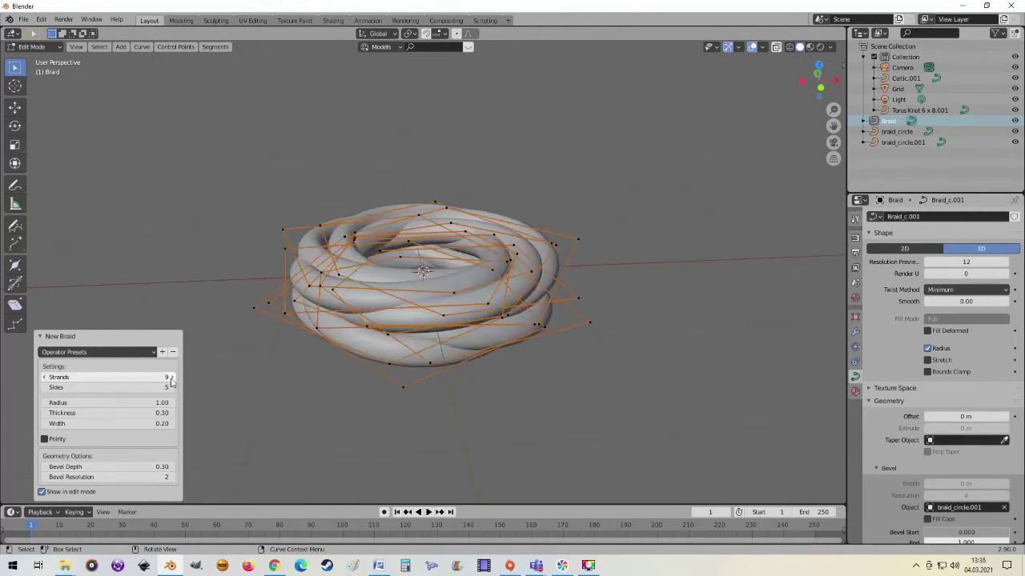
{"action": "left_click_drag", "start_coordinate": [99, 391], "coordinate": [168, 387]}
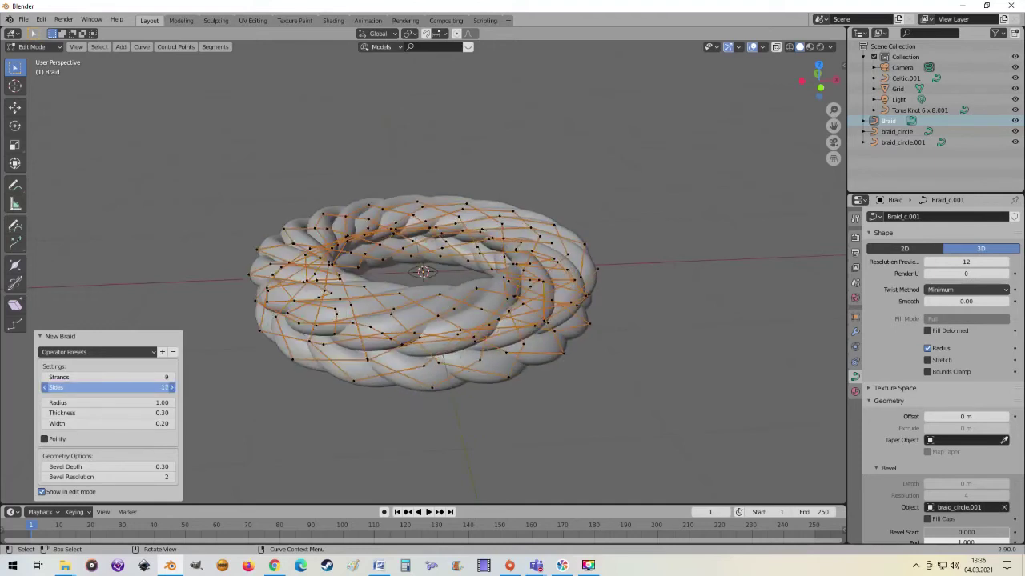
Step: Set radius 1.39, thickness 0.21, 10 strands, width 1.43, and turn on Pointy
{"action": "middle_click_drag", "start_coordinate": [361, 442], "coordinate": [228, 447]}
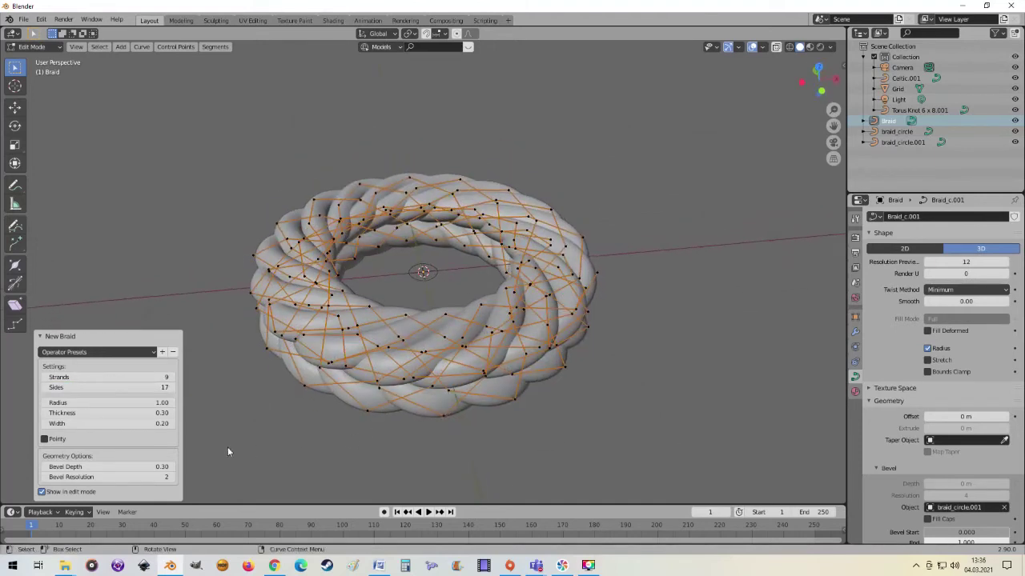
{"action": "mouse_move", "coordinate": [93, 402]}
{"action": "left_mouse_down"}
{"action": "mouse_move", "coordinate": [120, 402]}
{"action": "mouse_move", "coordinate": [89, 413]}
{"action": "left_mouse_up"}
{"action": "mouse_move", "coordinate": [494, 427]}
{"action": "middle_mouse_down"}
{"action": "mouse_move", "coordinate": [358, 409]}
{"action": "mouse_move", "coordinate": [442, 408]}
{"action": "middle_mouse_up"}
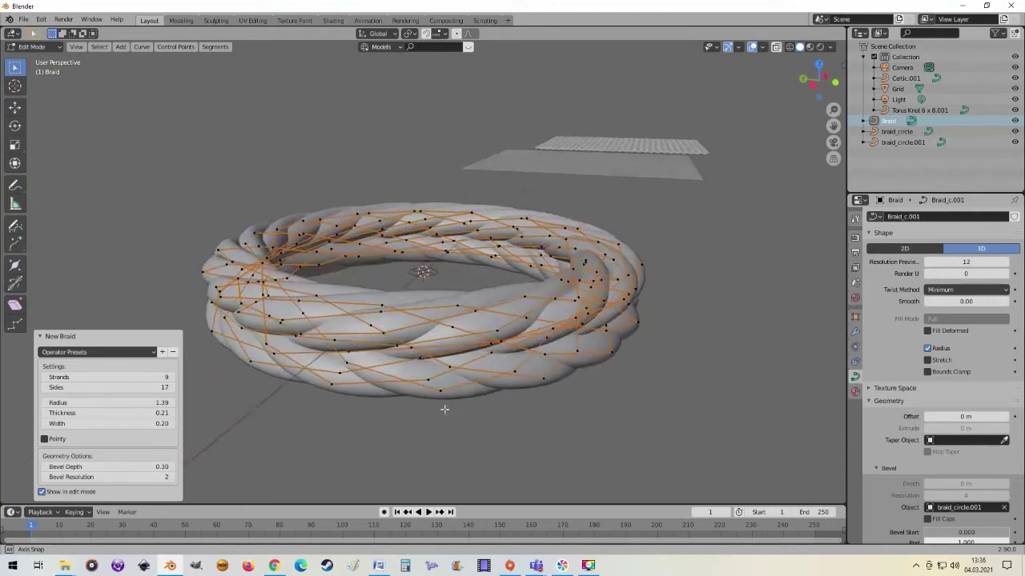
{"action": "left_click", "coordinate": [174, 377]}
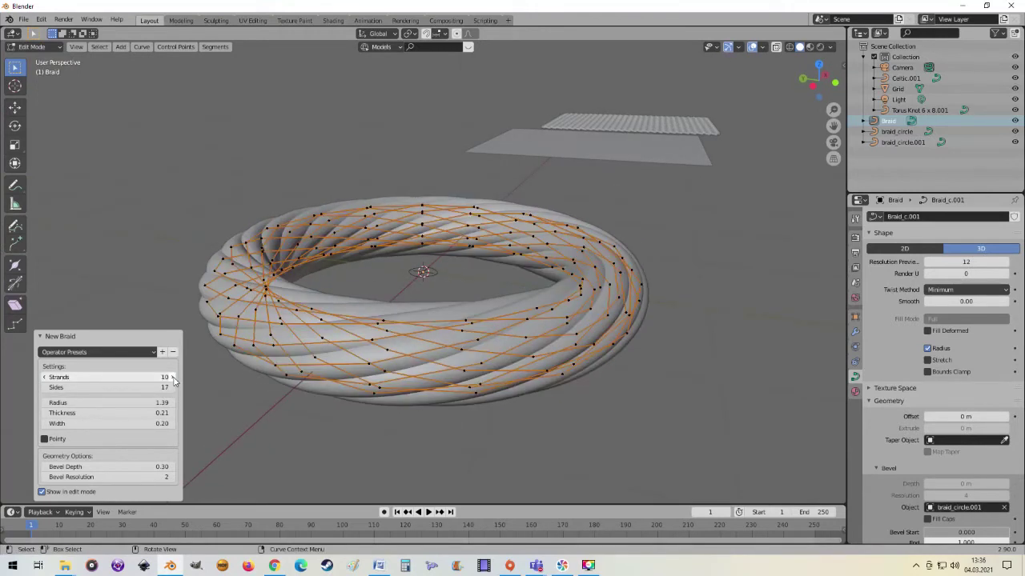
{"action": "mouse_move", "coordinate": [120, 413]}
{"action": "left_mouse_down"}
{"action": "mouse_move", "coordinate": [152, 413]}
{"action": "mouse_move", "coordinate": [107, 417]}
{"action": "mouse_move", "coordinate": [132, 424]}
{"action": "left_mouse_up"}
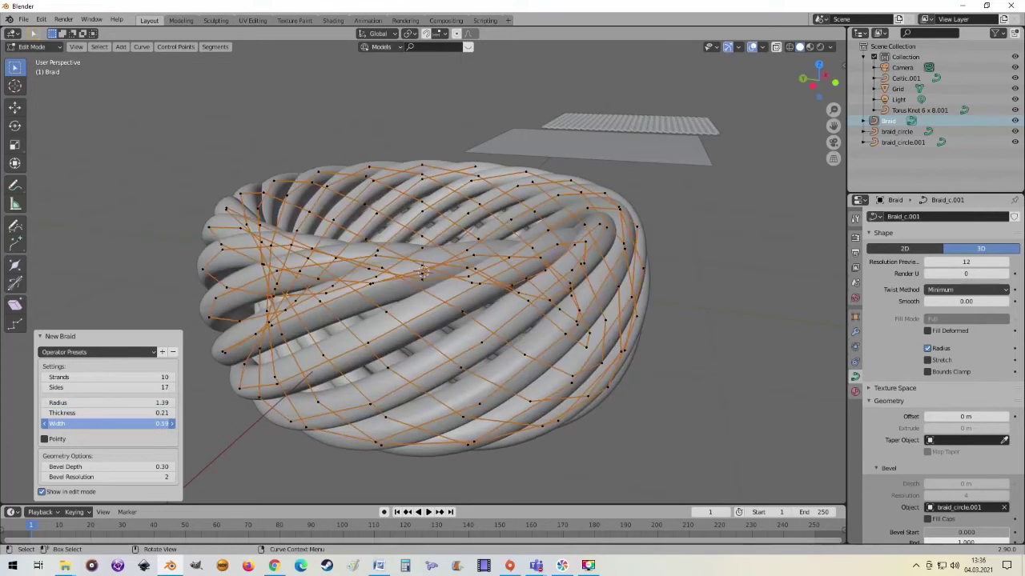
{"action": "left_click_drag", "start_coordinate": [132, 424], "coordinate": [172, 423]}
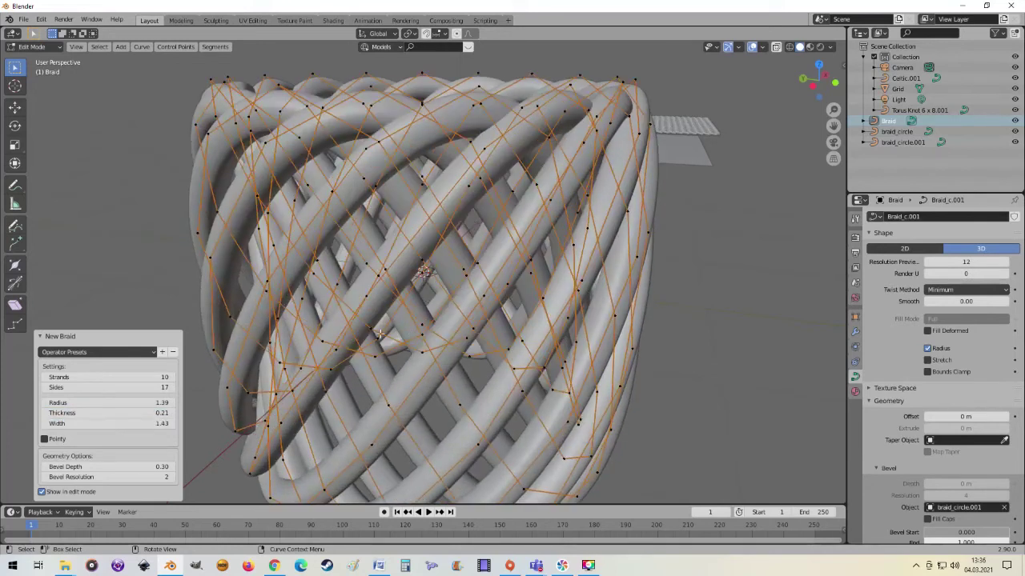
{"action": "middle_click_drag", "start_coordinate": [379, 335], "coordinate": [430, 276]}
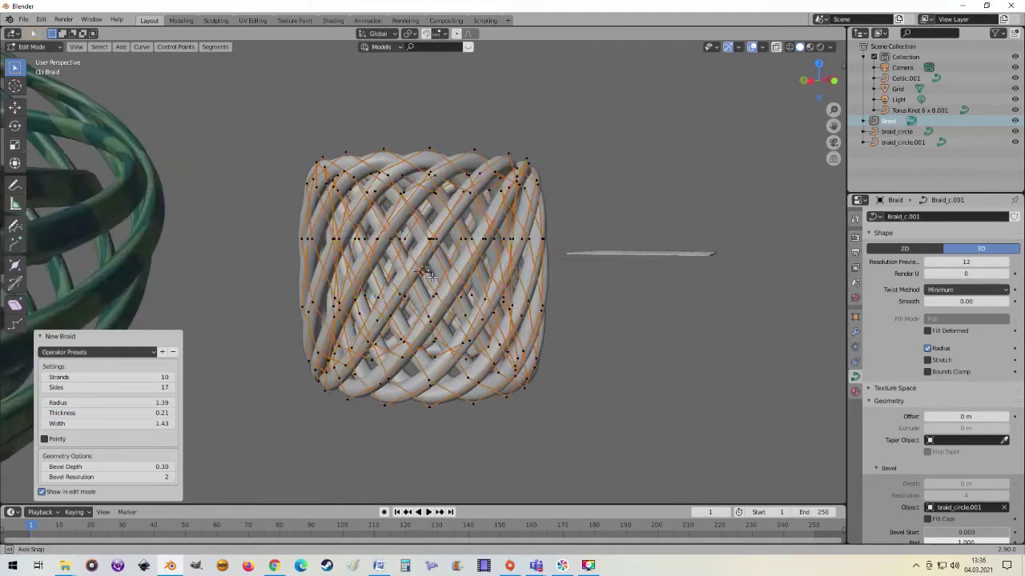
{"action": "middle_click_drag", "start_coordinate": [430, 277], "coordinate": [448, 265]}
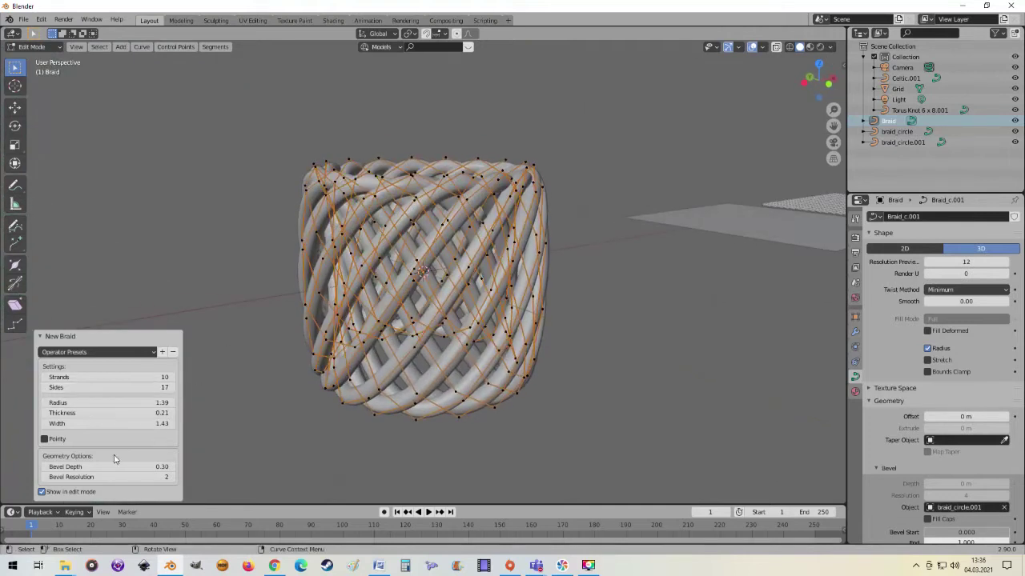
{"action": "left_click", "coordinate": [44, 439]}
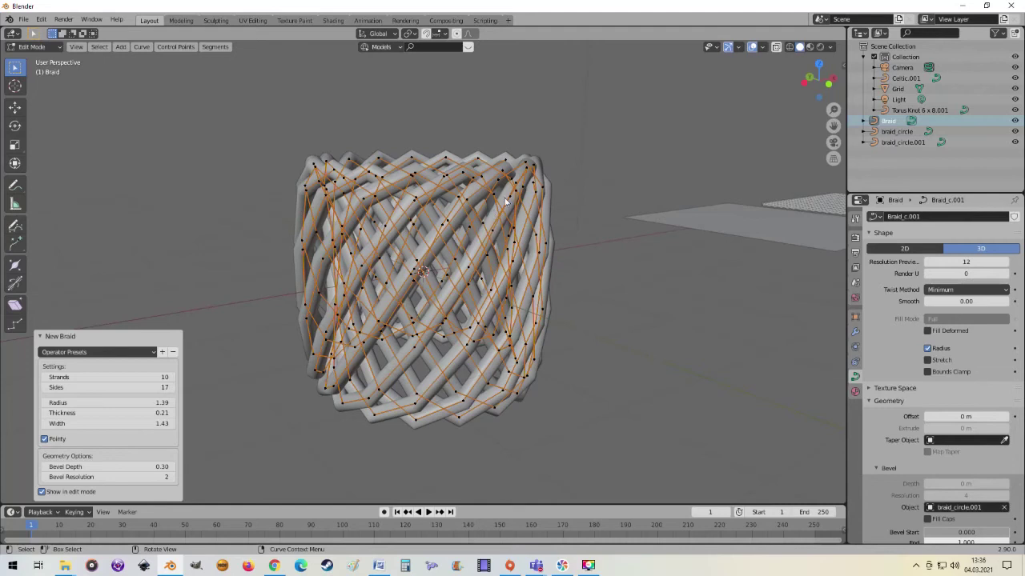
Step: Turn off Pointy and thin the braid tubes to bevel depth 0.15
{"action": "middle_click_drag", "start_coordinate": [458, 170], "coordinate": [223, 389]}
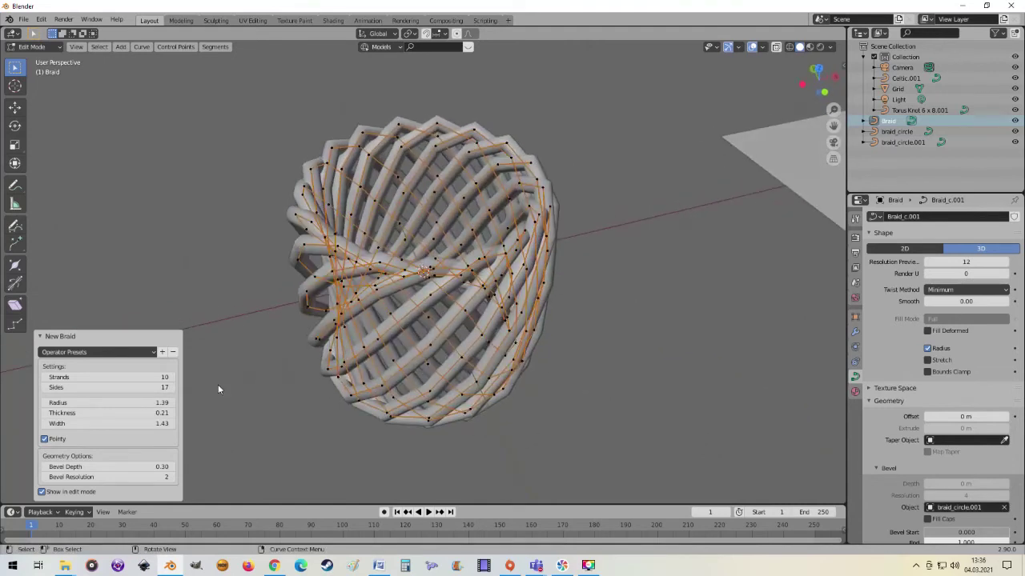
{"action": "left_click", "coordinate": [46, 439]}
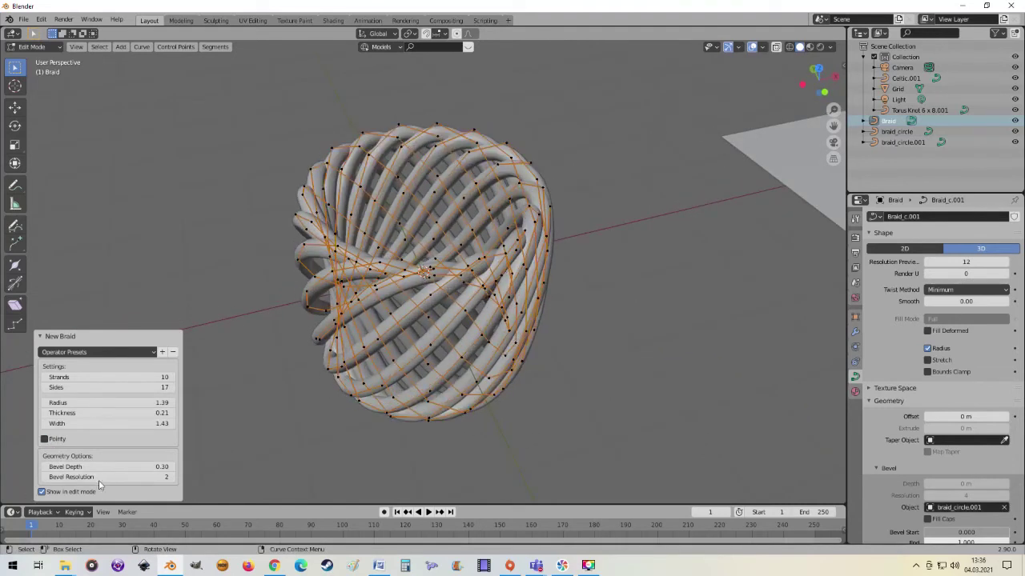
{"action": "left_click_drag", "start_coordinate": [108, 466], "coordinate": [76, 467]}
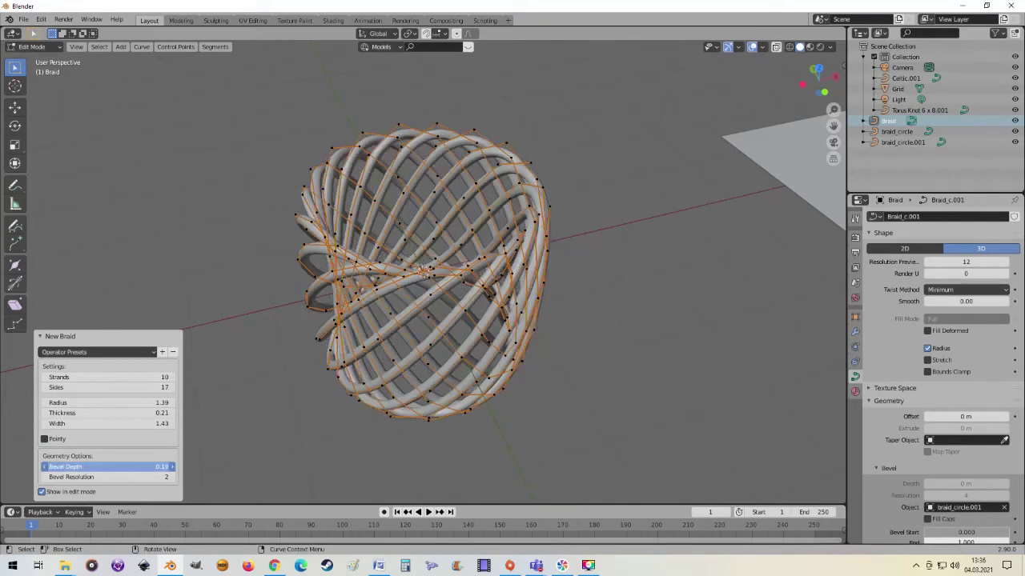
Step: Raise the braid's bevel resolution to 8 for smoother tubes
{"action": "left_click", "coordinate": [100, 477]}
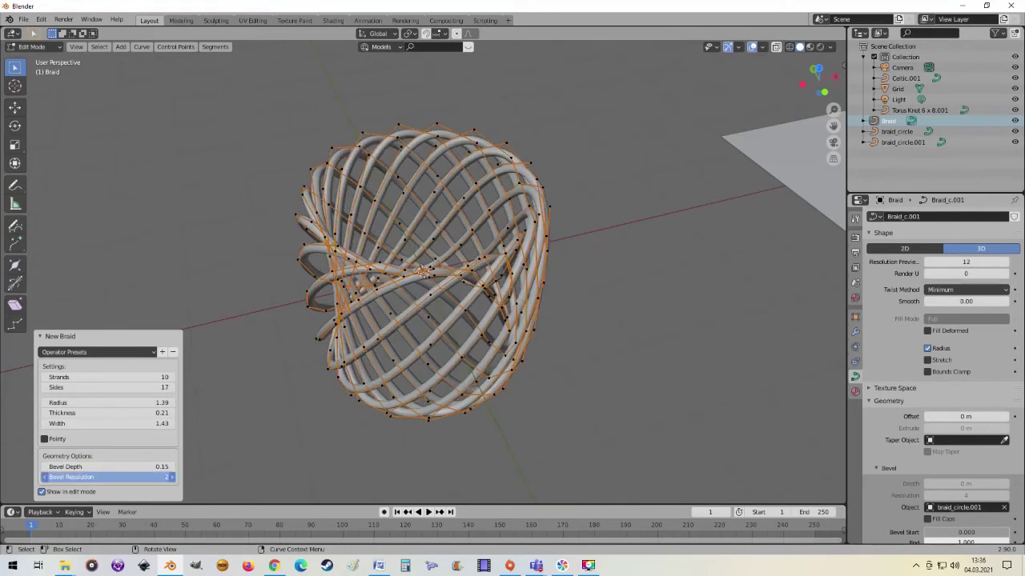
{"action": "left_click", "coordinate": [100, 477]}
{"action": "type", "text": "3"}
{"action": "key", "text": "Return"}
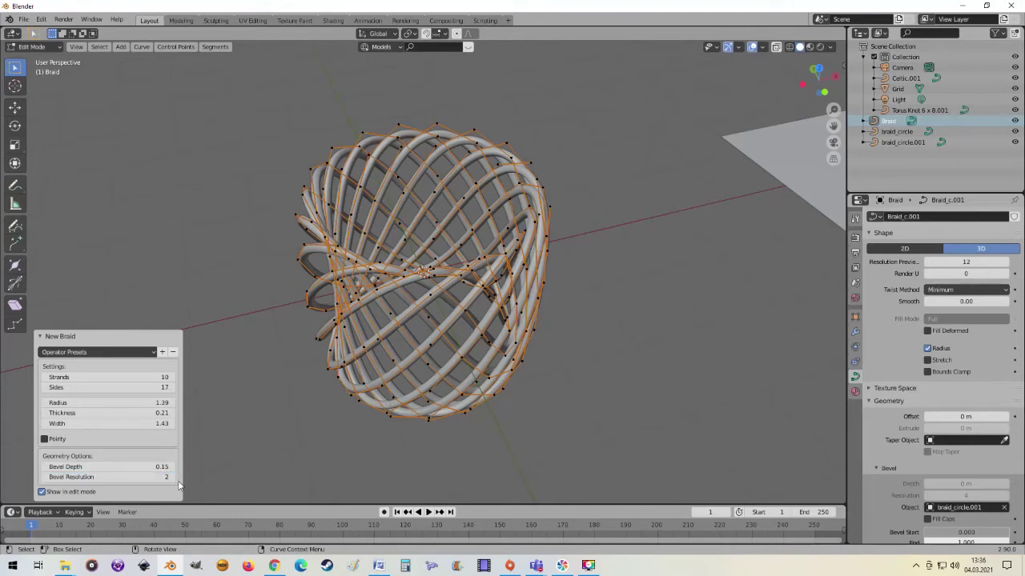
{"action": "left_click", "coordinate": [173, 477]}
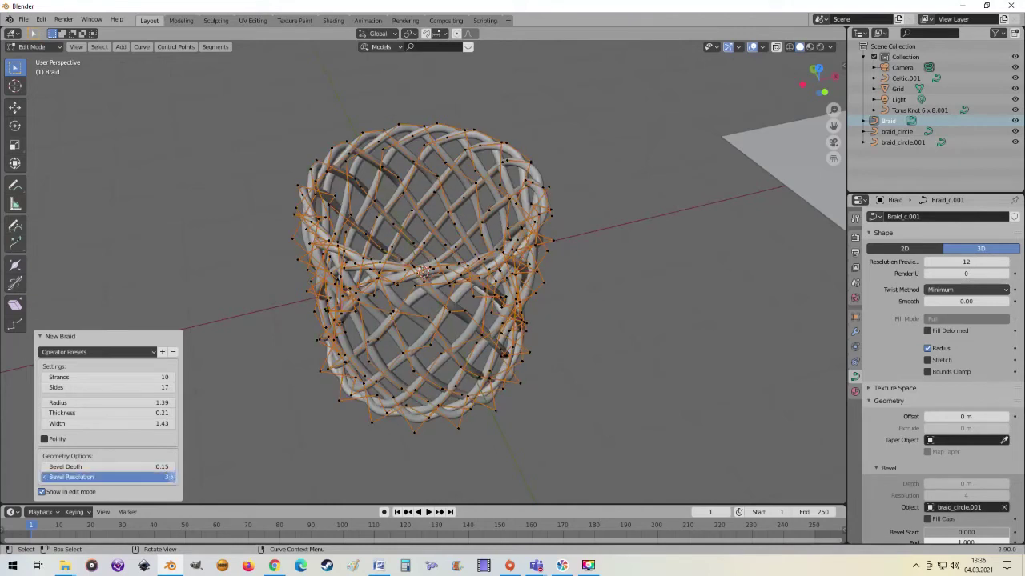
{"action": "left_click", "coordinate": [171, 477]}
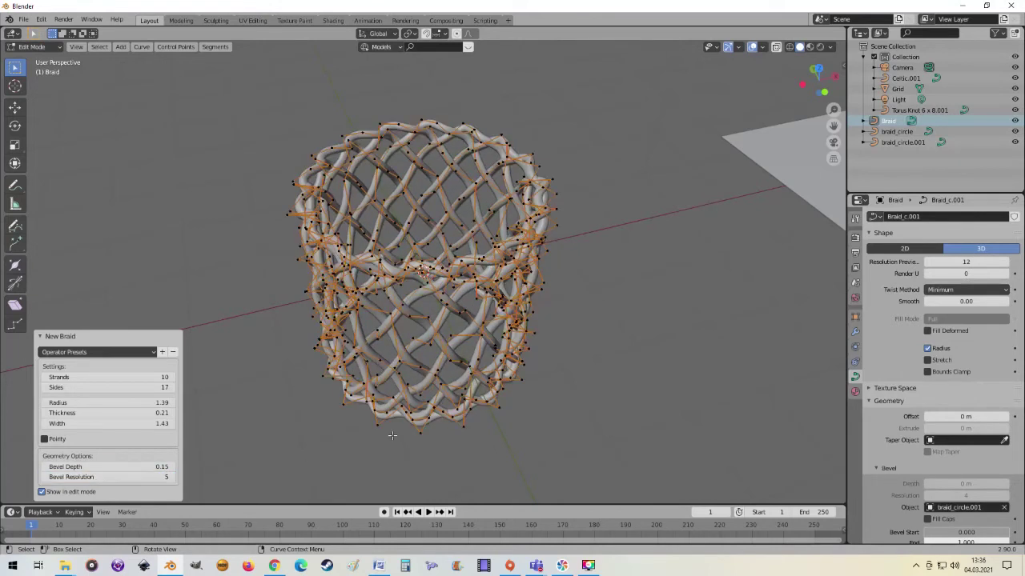
{"action": "mouse_move", "coordinate": [517, 417]}
{"action": "middle_mouse_down"}
{"action": "mouse_move", "coordinate": [510, 373]}
{"action": "mouse_move", "coordinate": [492, 355]}
{"action": "mouse_move", "coordinate": [498, 433]}
{"action": "mouse_move", "coordinate": [490, 407]}
{"action": "middle_mouse_up"}
{"action": "scroll", "coordinate": [510, 372], "scroll_direction": "up", "scroll_amount": 3}
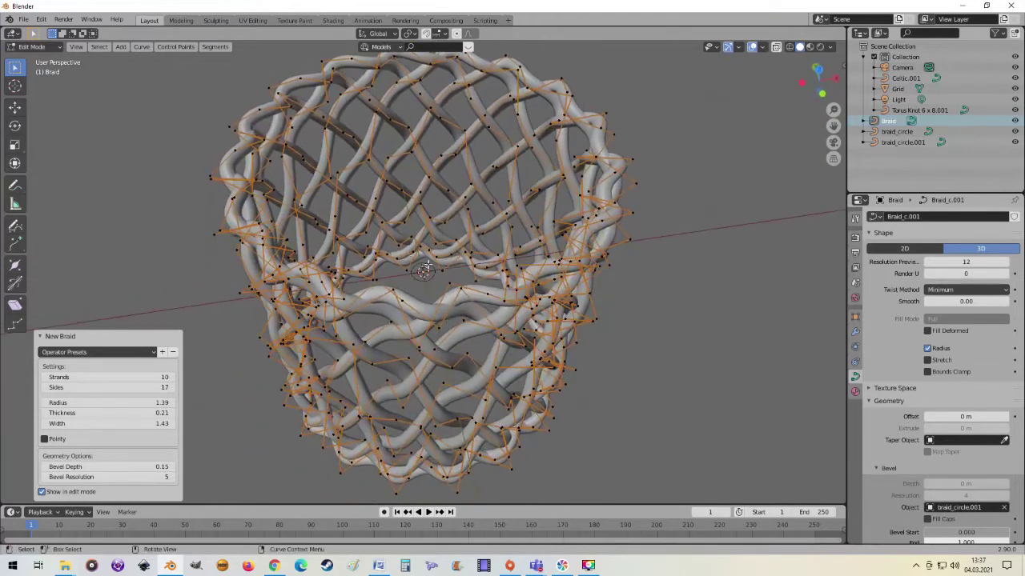
{"action": "scroll", "coordinate": [426, 267], "scroll_direction": "up", "scroll_amount": 2}
{"action": "middle_click_drag", "start_coordinate": [426, 266], "coordinate": [422, 271]}
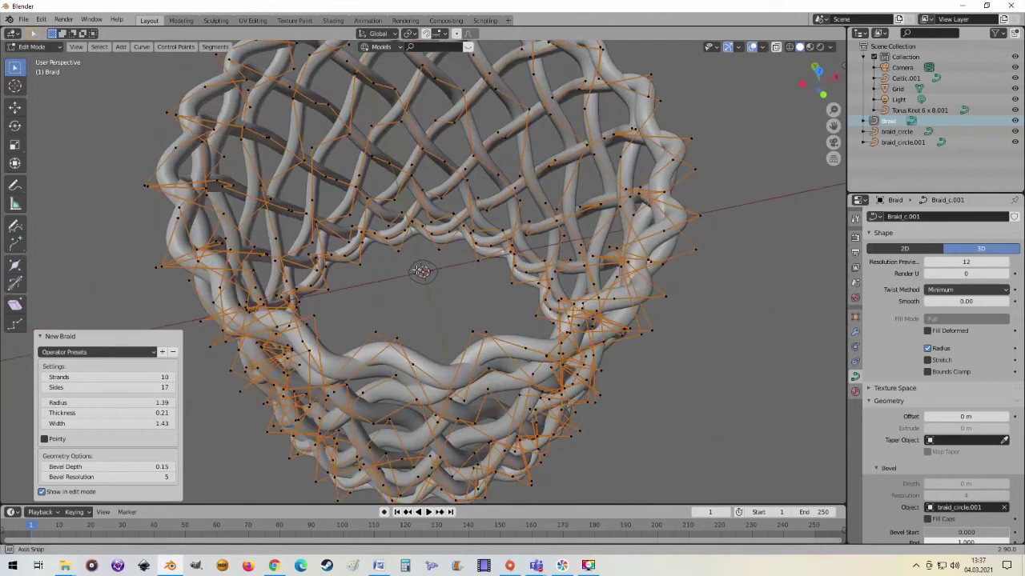
{"action": "left_click", "coordinate": [172, 478]}
{"action": "left_click", "coordinate": [172, 478]}
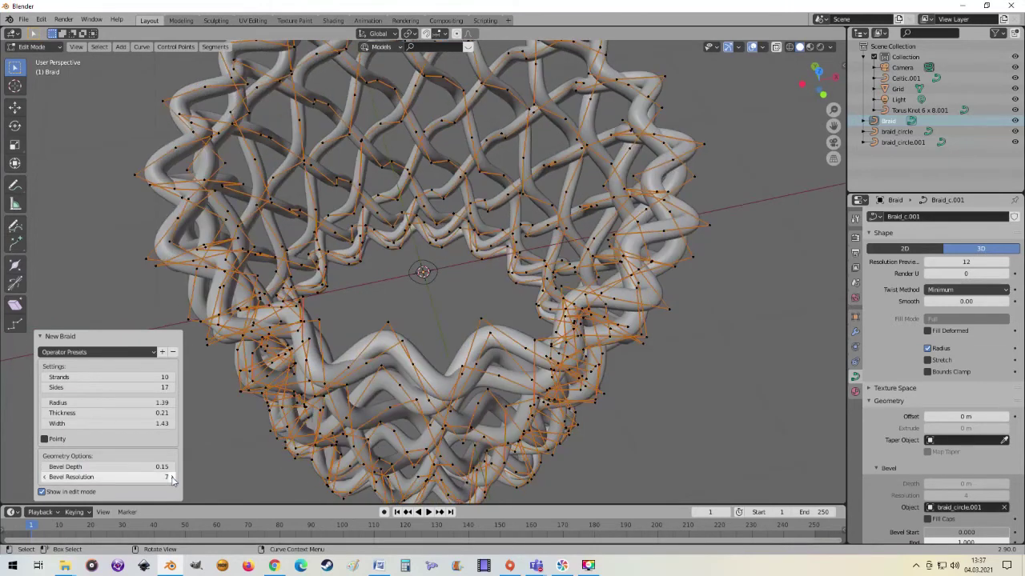
{"action": "left_click", "coordinate": [172, 478]}
Step: Reduce the braid from 10 to 8 strands
{"action": "middle_click_drag", "start_coordinate": [199, 468], "coordinate": [399, 204]}
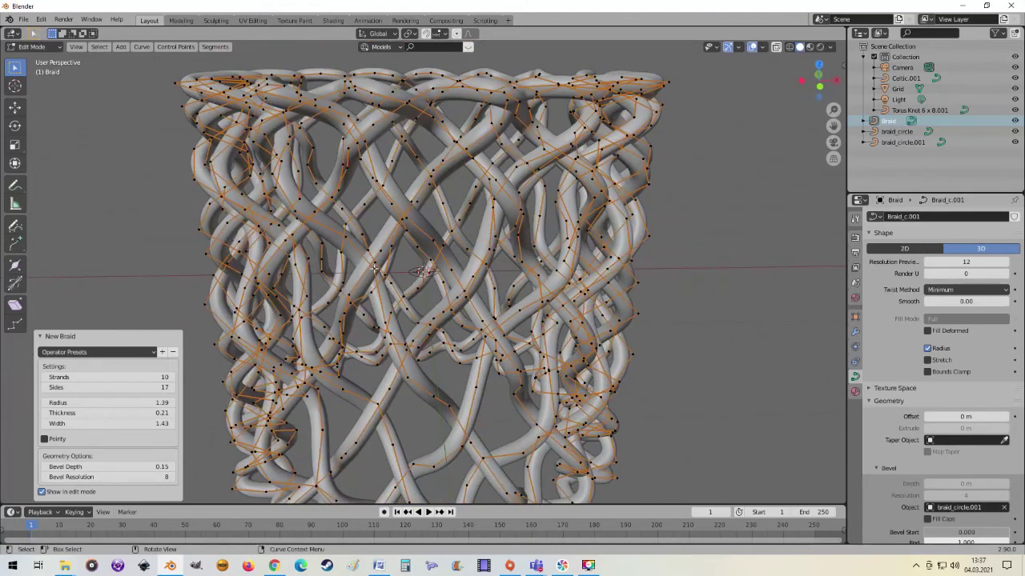
{"action": "mouse_move", "coordinate": [363, 230]}
{"action": "middle_mouse_down"}
{"action": "mouse_move", "coordinate": [472, 234]}
{"action": "mouse_move", "coordinate": [187, 64]}
{"action": "middle_mouse_up"}
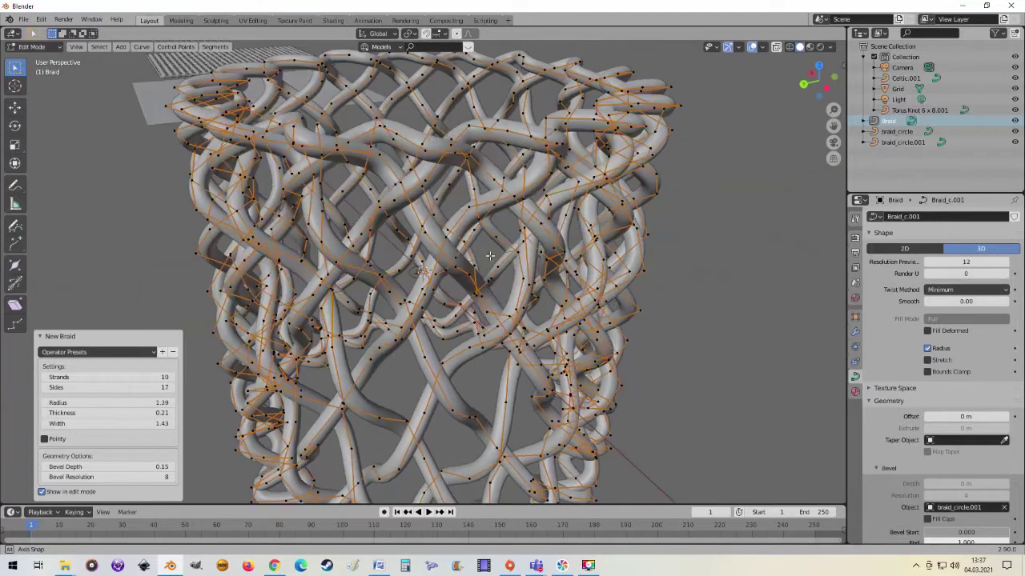
{"action": "mouse_move", "coordinate": [403, 259]}
{"action": "middle_mouse_down"}
{"action": "mouse_move", "coordinate": [315, 302]}
{"action": "mouse_move", "coordinate": [304, 360]}
{"action": "middle_mouse_up"}
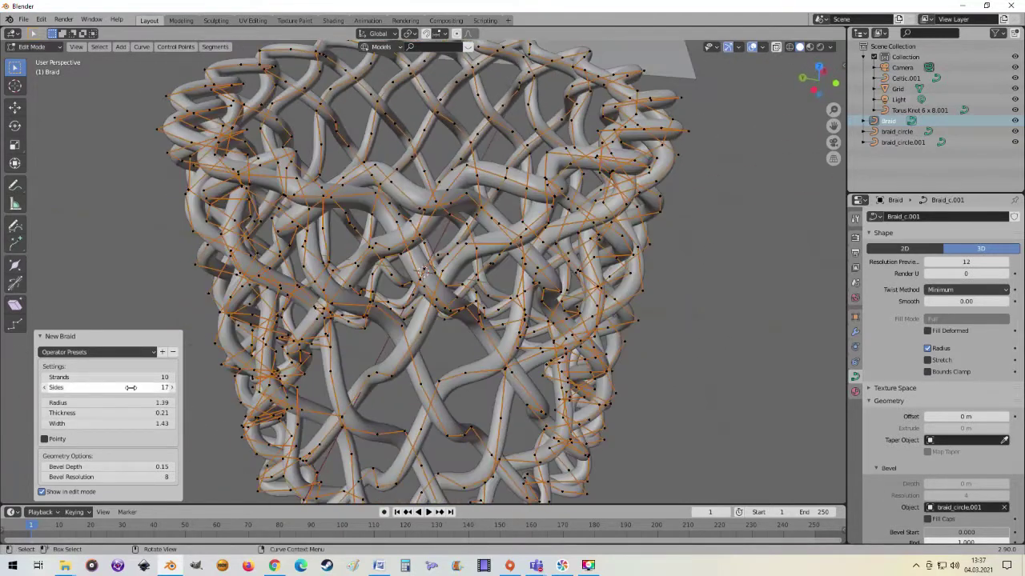
{"action": "left_click", "coordinate": [46, 377]}
{"action": "left_click", "coordinate": [46, 378]}
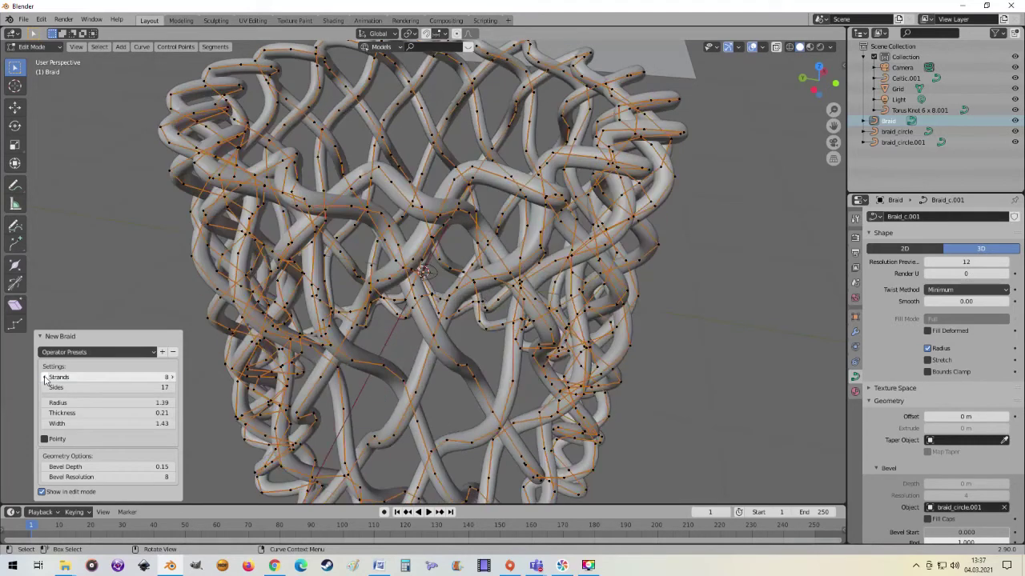
{"action": "mouse_move", "coordinate": [305, 376]}
{"action": "middle_mouse_down"}
{"action": "mouse_move", "coordinate": [400, 398]}
{"action": "mouse_move", "coordinate": [405, 422]}
{"action": "mouse_move", "coordinate": [392, 414]}
{"action": "middle_mouse_up"}
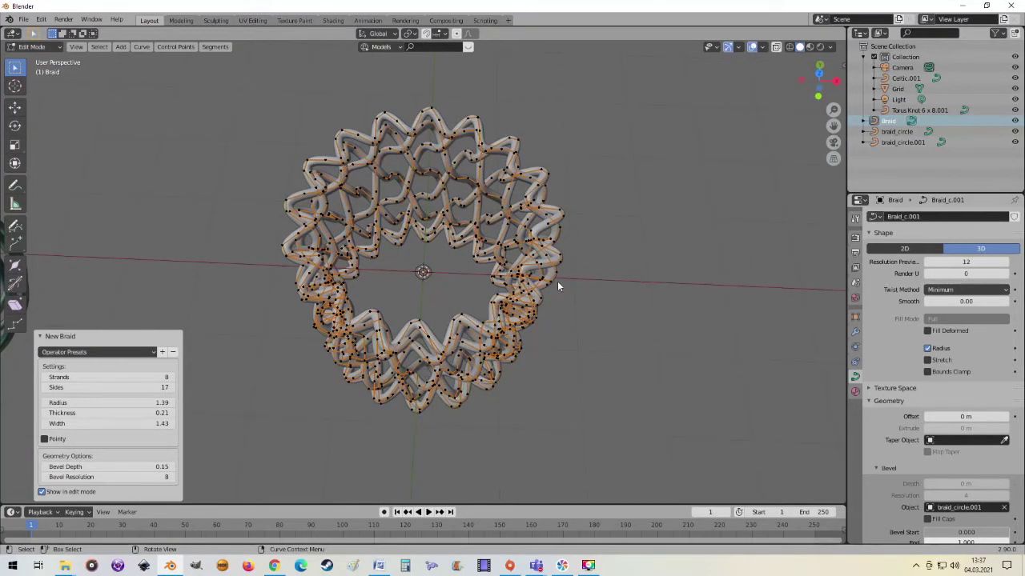
Step: Return to Object Mode and view the braid basket side-on as a cylinder
{"action": "key", "text": "Tab"}
{"action": "scroll", "coordinate": [495, 334], "scroll_direction": "down", "scroll_amount": 3}
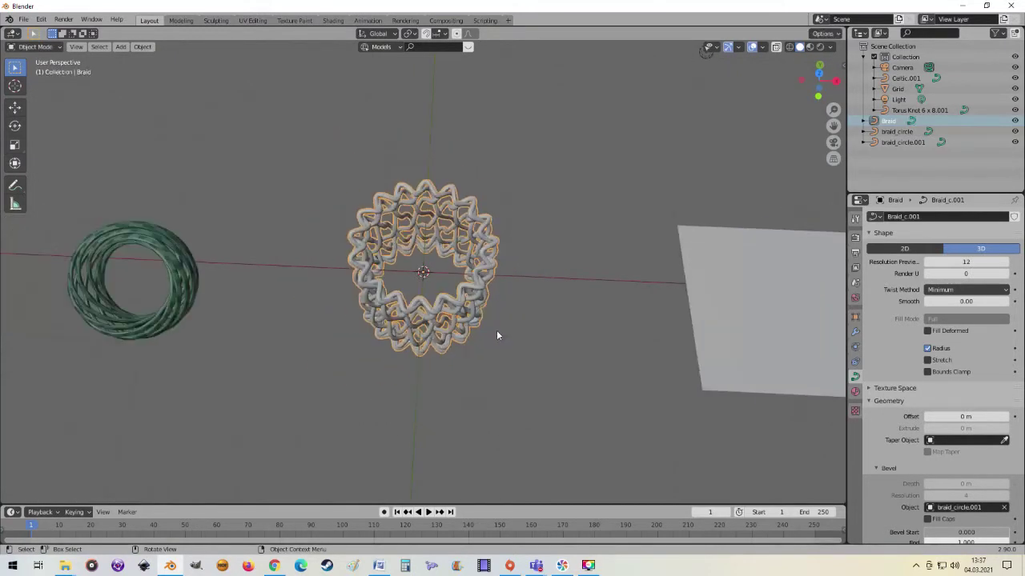
{"action": "mouse_move", "coordinate": [547, 307]}
{"action": "middle_mouse_down"}
{"action": "mouse_move", "coordinate": [515, 229]}
{"action": "mouse_move", "coordinate": [536, 253]}
{"action": "mouse_move", "coordinate": [508, 256]}
{"action": "middle_mouse_up"}
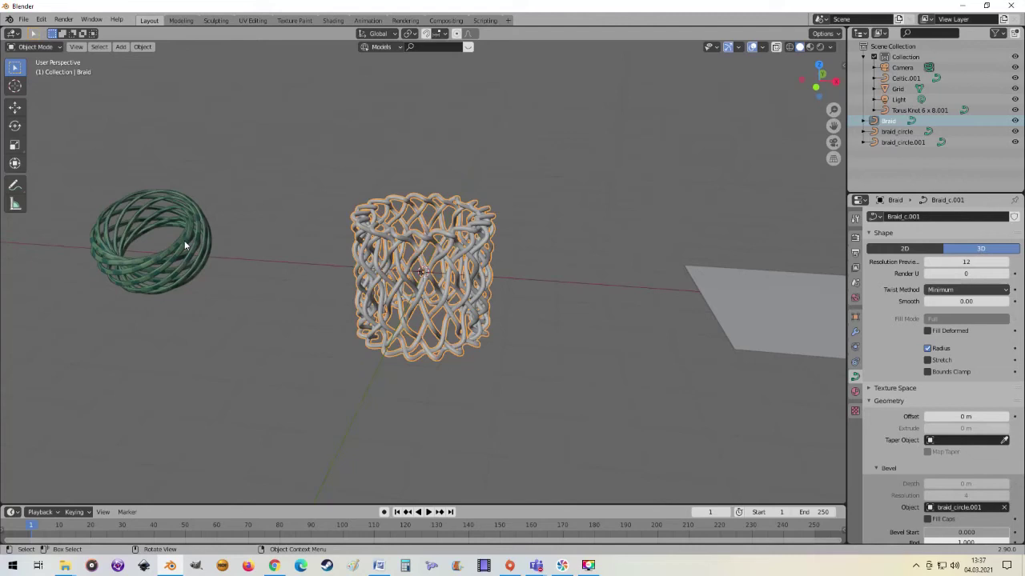
Step: Move the braid basket 8.6566 m in X and 1.5936 m in Y, then bring up the Add menu for knot curves
{"action": "key", "text": "g"}
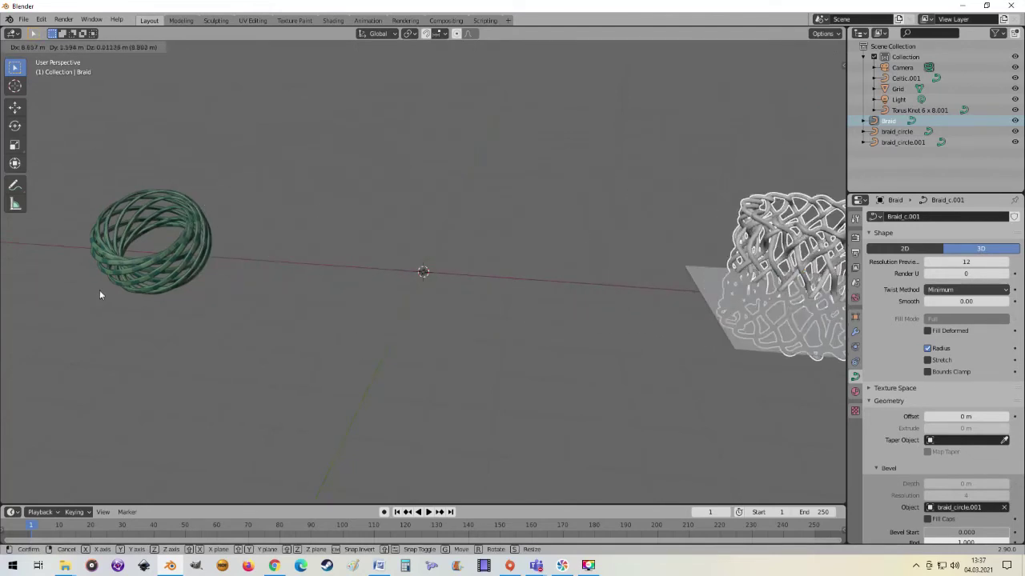
{"action": "left_click", "coordinate": [4, 290]}
{"action": "left_click", "coordinate": [120, 47]}
{"action": "mouse_move", "coordinate": [137, 70]}
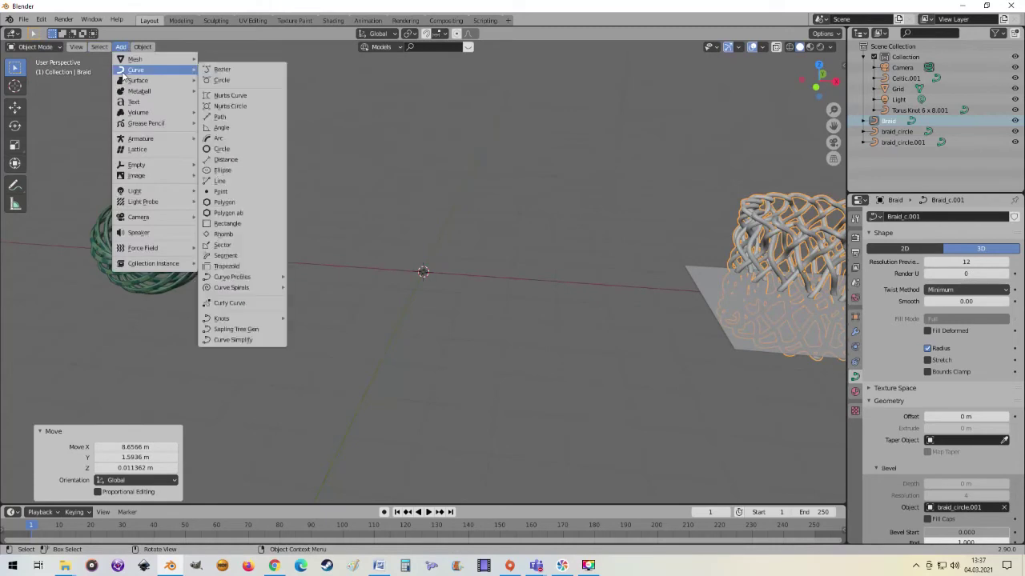
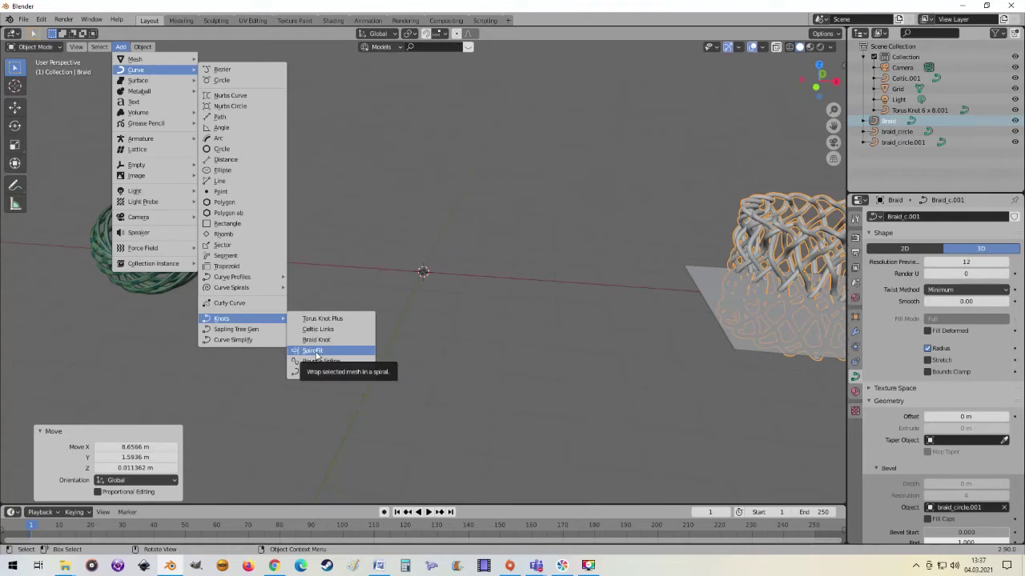
Step: Try wrapping a spiral around the braid, then clear the selection
{"action": "left_click", "coordinate": [316, 353]}
{"action": "mouse_move", "coordinate": [564, 318]}
{"action": "middle_mouse_down"}
{"action": "mouse_move", "coordinate": [549, 252]}
{"action": "mouse_move", "coordinate": [506, 328]}
{"action": "mouse_move", "coordinate": [641, 321]}
{"action": "mouse_move", "coordinate": [526, 291]}
{"action": "mouse_move", "coordinate": [501, 318]}
{"action": "mouse_move", "coordinate": [473, 298]}
{"action": "middle_mouse_up"}
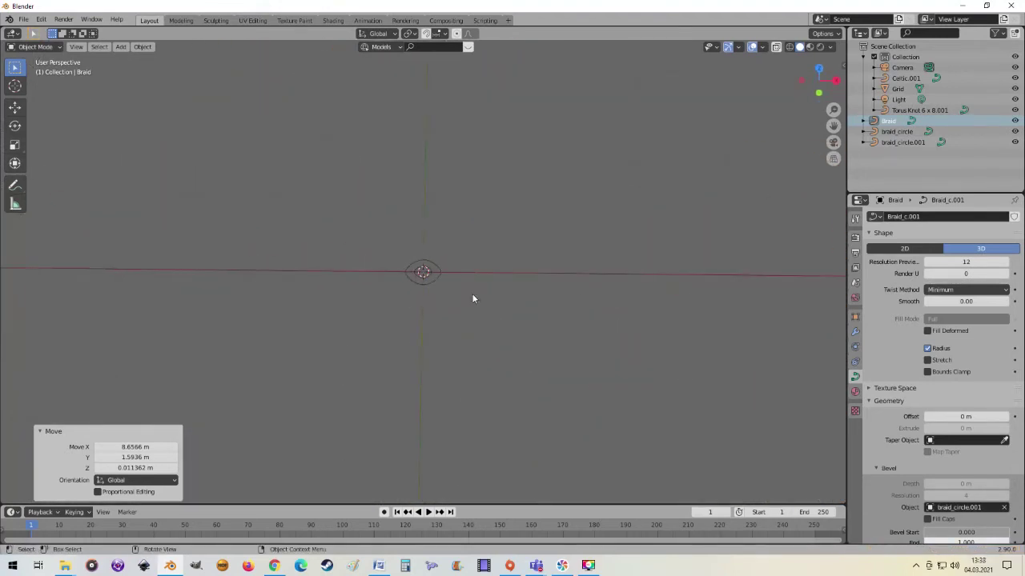
{"action": "scroll", "coordinate": [470, 297], "scroll_direction": "up", "scroll_amount": 2}
{"action": "left_click", "coordinate": [449, 314]}
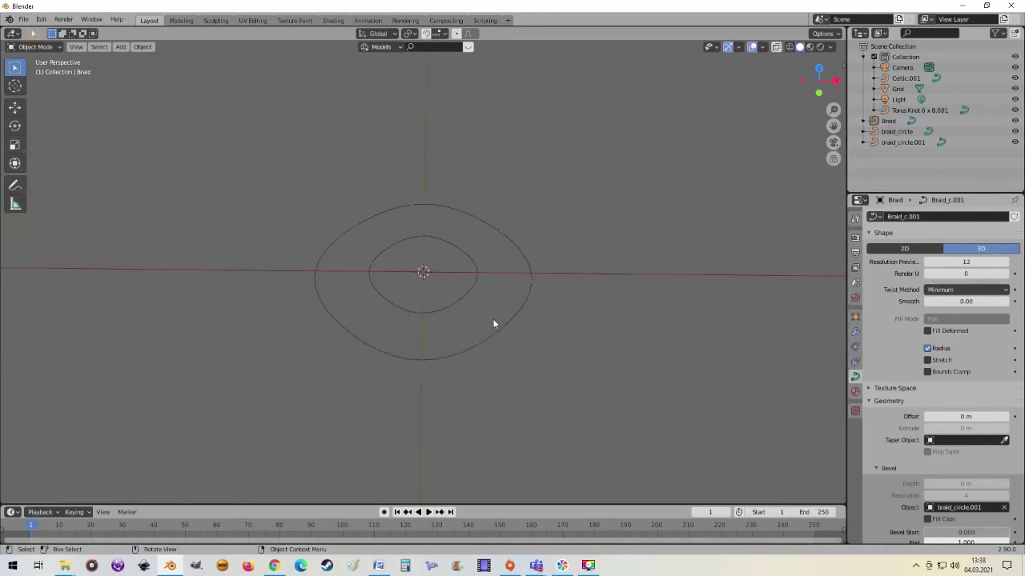
{"action": "scroll", "coordinate": [468, 318], "scroll_direction": "down", "scroll_amount": 3}
{"action": "scroll", "coordinate": [468, 314], "scroll_direction": "down", "scroll_amount": 3}
{"action": "scroll", "coordinate": [468, 313], "scroll_direction": "down", "scroll_amount": 2}
{"action": "left_click_drag", "start_coordinate": [373, 218], "coordinate": [511, 315]}
{"action": "scroll", "coordinate": [511, 314], "scroll_direction": "down", "scroll_amount": 5}
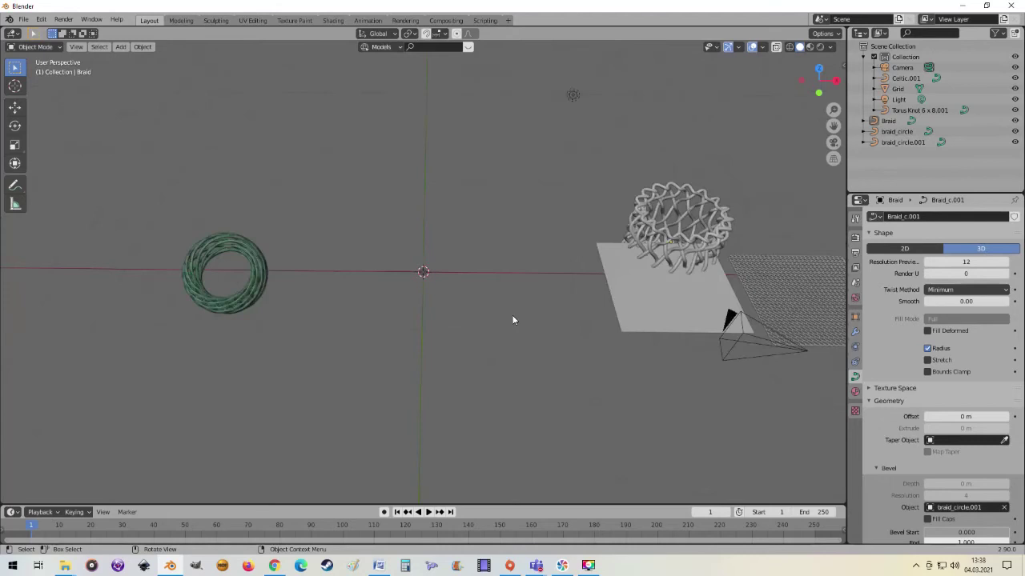
{"action": "scroll", "coordinate": [513, 312], "scroll_direction": "up", "scroll_amount": 3}
Step: Select the braid pile and hide everything else with Shift+H
{"action": "left_click", "coordinate": [798, 197]}
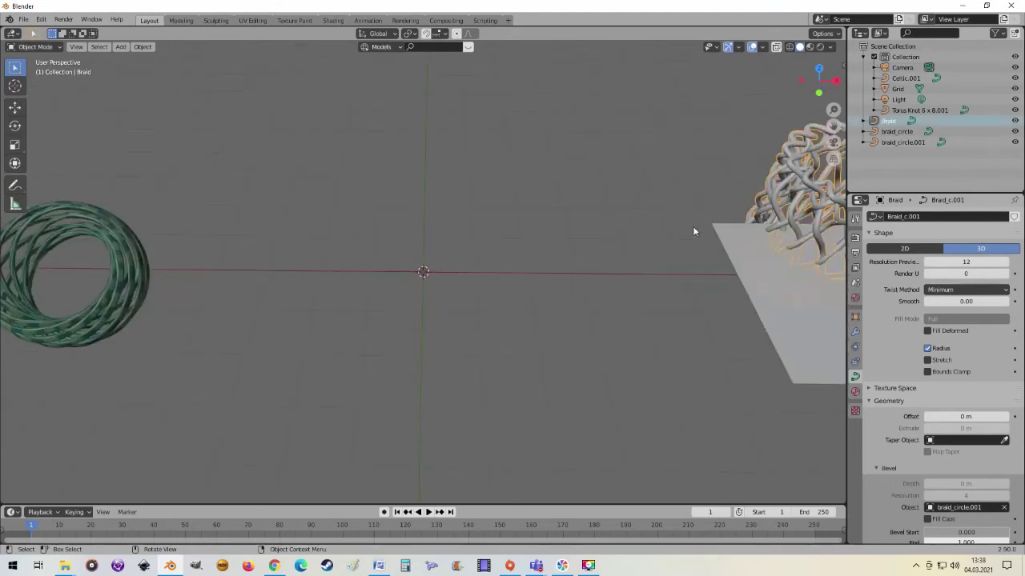
{"action": "key", "text": "shift+h"}
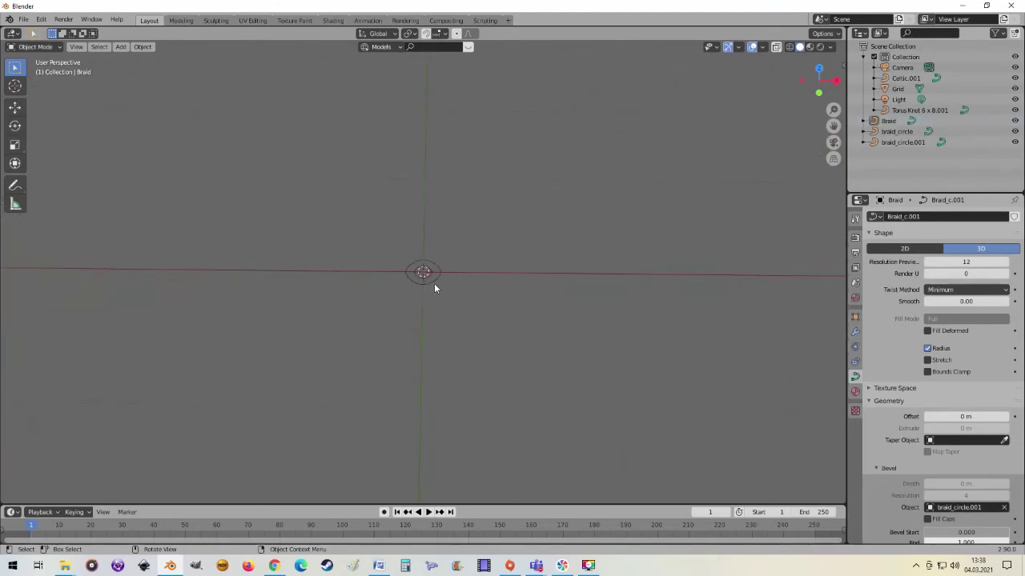
{"action": "scroll", "coordinate": [450, 290], "scroll_direction": "down", "scroll_amount": 2}
{"action": "scroll", "coordinate": [451, 288], "scroll_direction": "down", "scroll_amount": 4}
{"action": "middle_click_drag", "start_coordinate": [451, 288], "coordinate": [446, 259]}
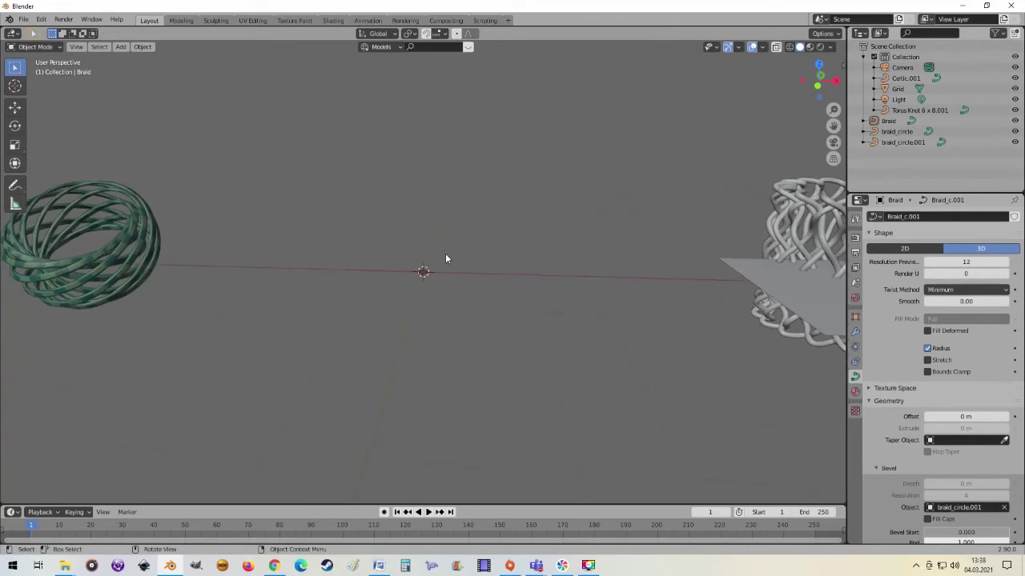
Step: Add a cone mesh and wrap a SpiroFit spiral around it
{"action": "left_click", "coordinate": [122, 47]}
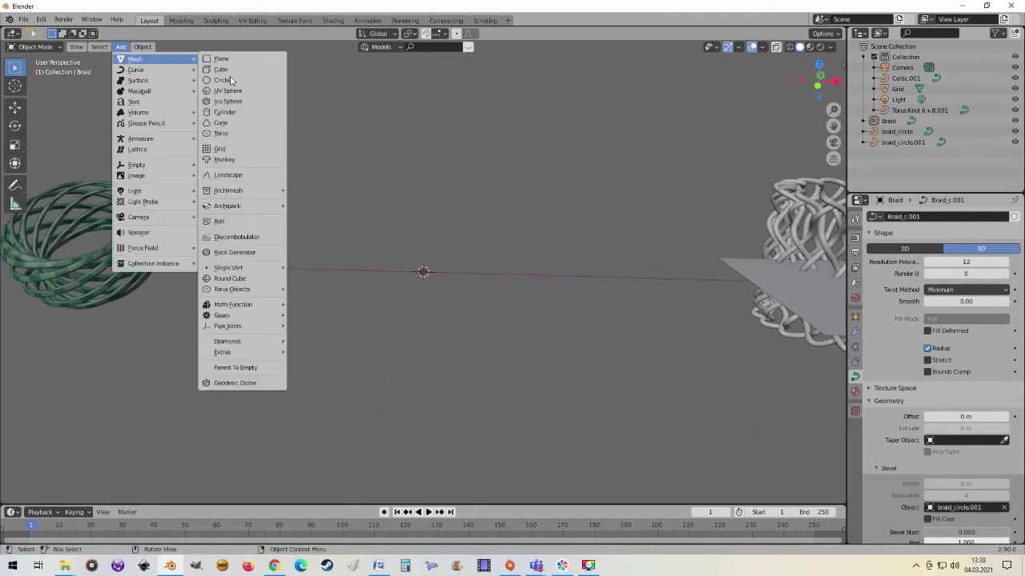
{"action": "left_click", "coordinate": [237, 123]}
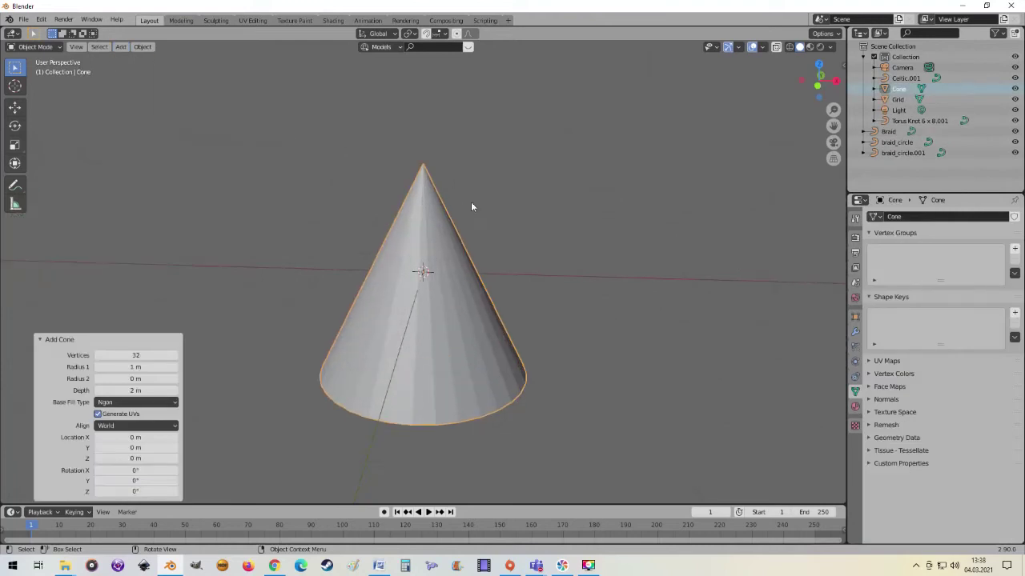
{"action": "scroll", "coordinate": [472, 204], "scroll_direction": "up", "scroll_amount": 1}
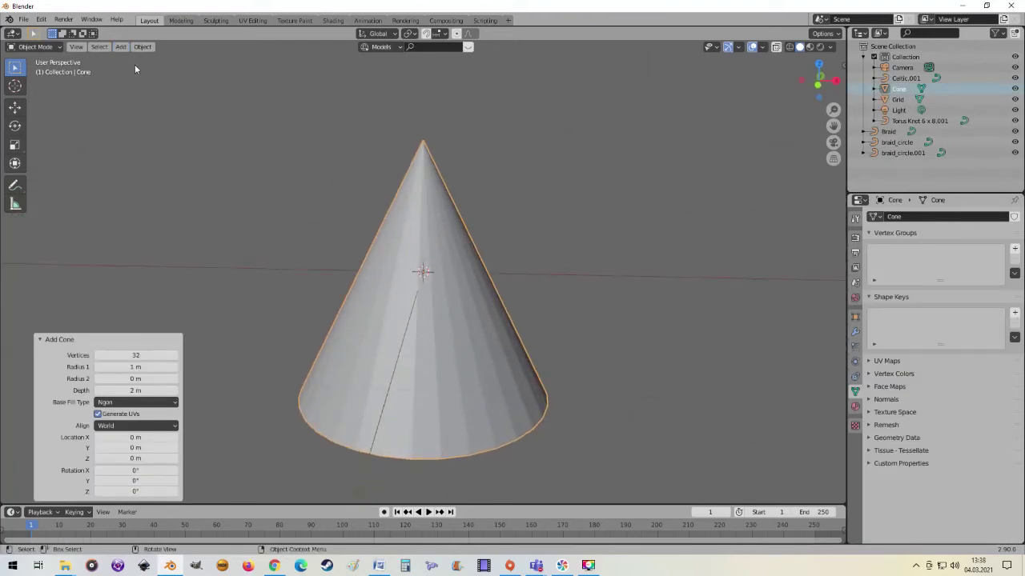
{"action": "left_click", "coordinate": [121, 46]}
{"action": "mouse_move", "coordinate": [136, 70]}
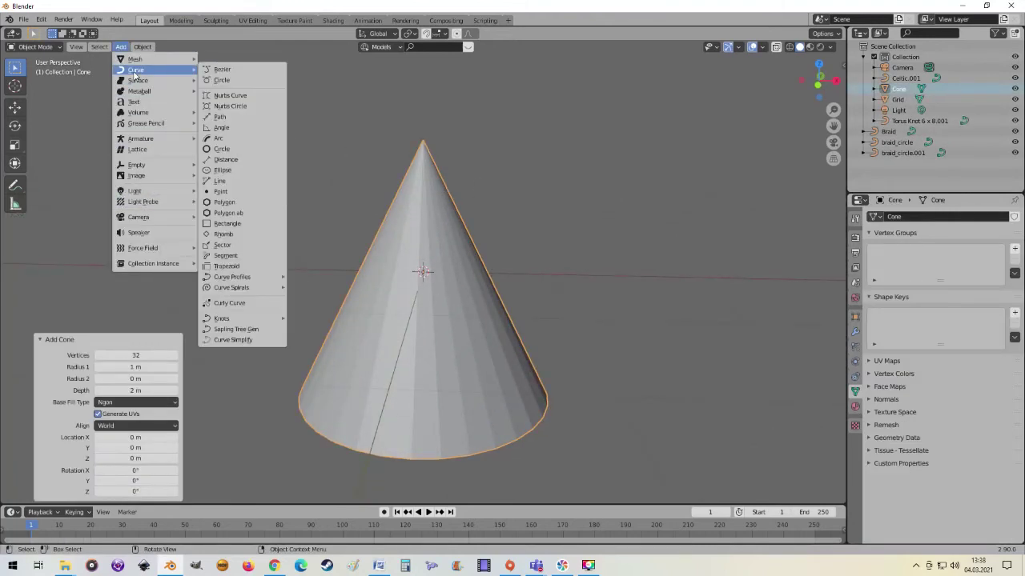
{"action": "mouse_move", "coordinate": [221, 319]}
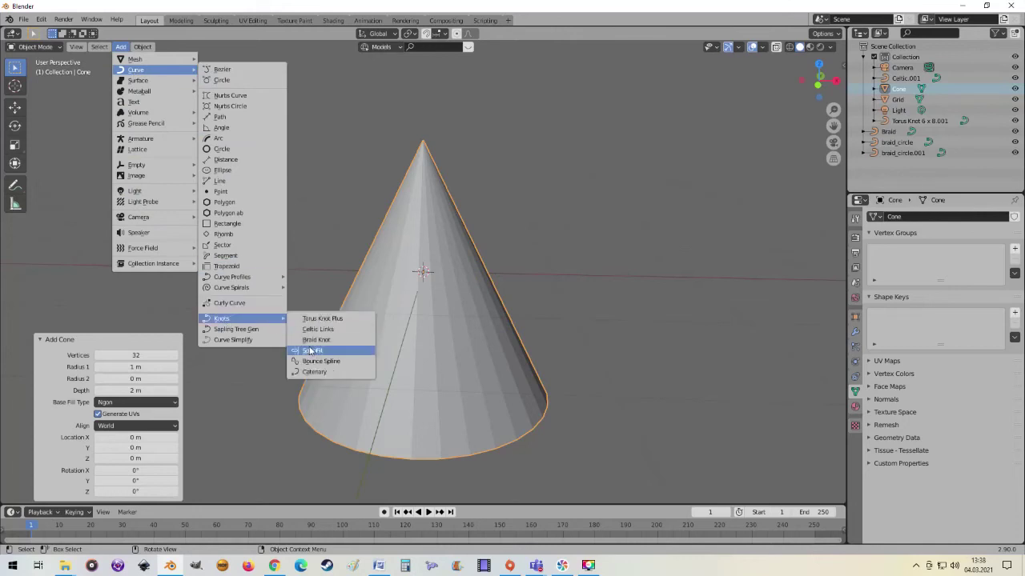
{"action": "left_click", "coordinate": [312, 350]}
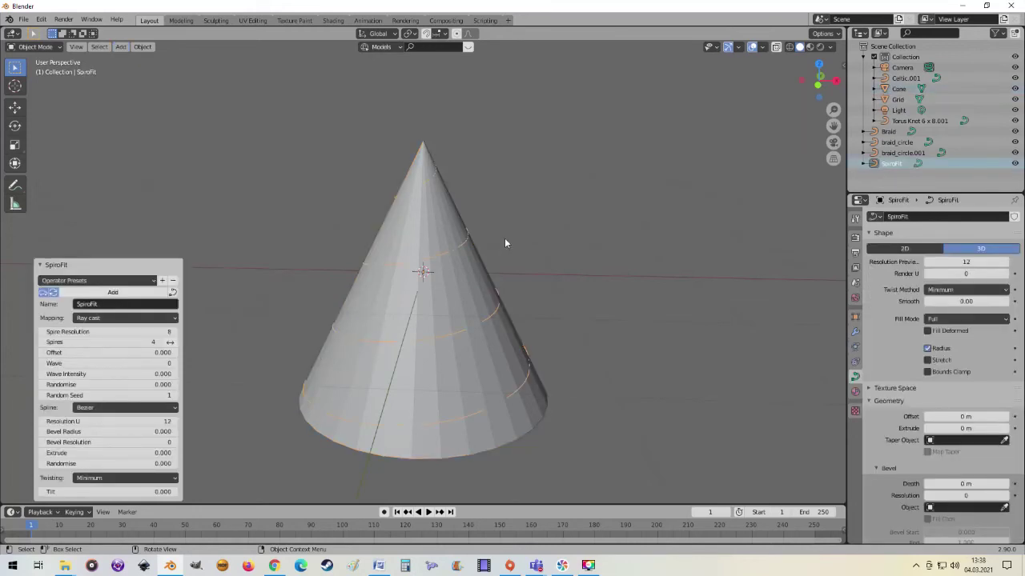
{"action": "mouse_move", "coordinate": [504, 243]}
{"action": "middle_mouse_down"}
{"action": "mouse_move", "coordinate": [583, 252]}
{"action": "mouse_move", "coordinate": [564, 250]}
{"action": "mouse_move", "coordinate": [559, 232]}
{"action": "middle_mouse_up"}
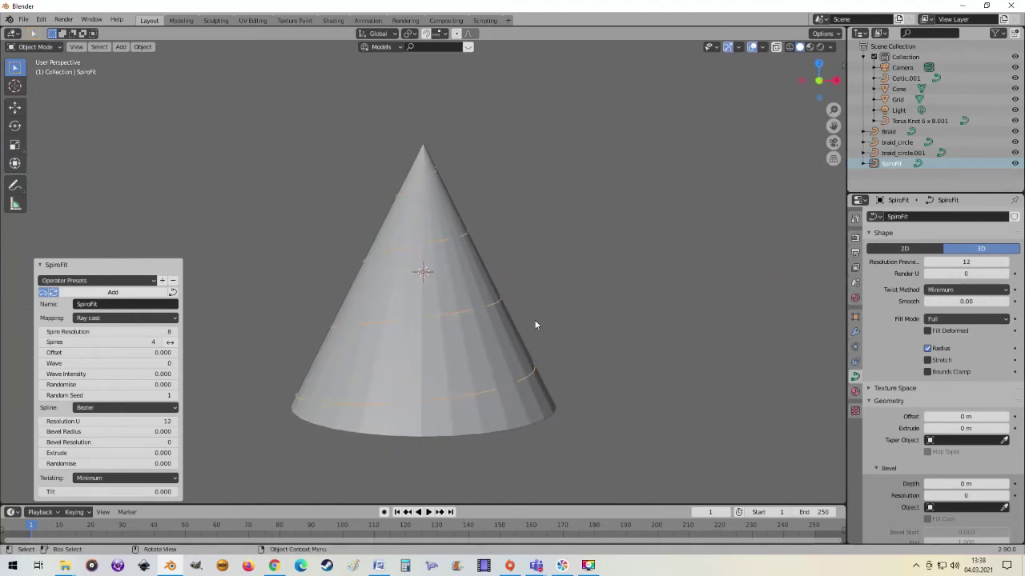
{"action": "middle_click_drag", "start_coordinate": [535, 325], "coordinate": [245, 304]}
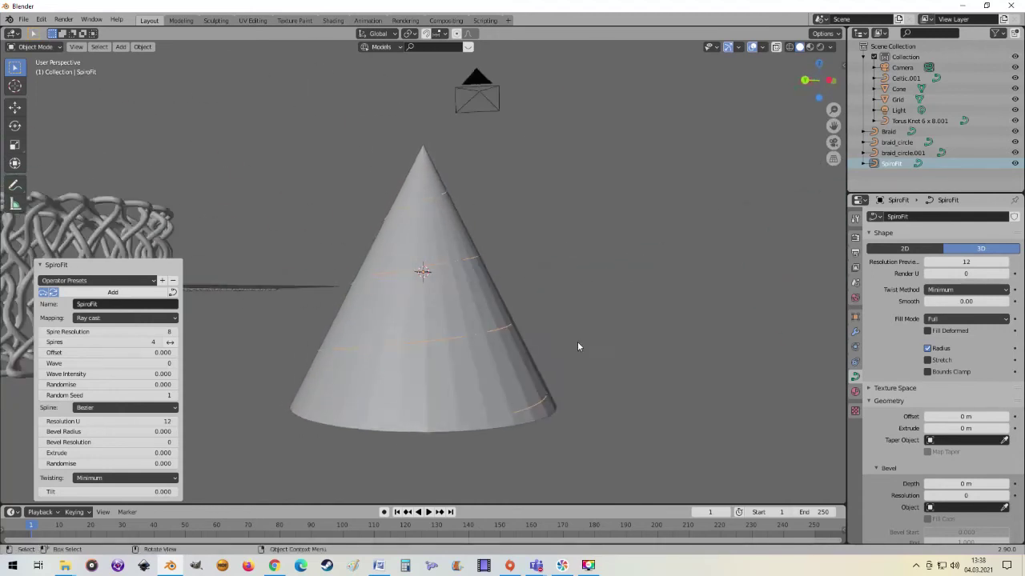
{"action": "middle_click_drag", "start_coordinate": [578, 343], "coordinate": [530, 253]}
{"action": "mouse_move", "coordinate": [502, 221]}
{"action": "middle_mouse_down"}
{"action": "mouse_move", "coordinate": [561, 248]}
{"action": "mouse_move", "coordinate": [636, 245]}
{"action": "mouse_move", "coordinate": [634, 255]}
{"action": "mouse_move", "coordinate": [319, 324]}
{"action": "middle_mouse_up"}
{"action": "mouse_move", "coordinate": [533, 217]}
{"action": "middle_mouse_down"}
{"action": "mouse_move", "coordinate": [588, 240]}
{"action": "mouse_move", "coordinate": [638, 237]}
{"action": "mouse_move", "coordinate": [635, 223]}
{"action": "middle_mouse_up"}
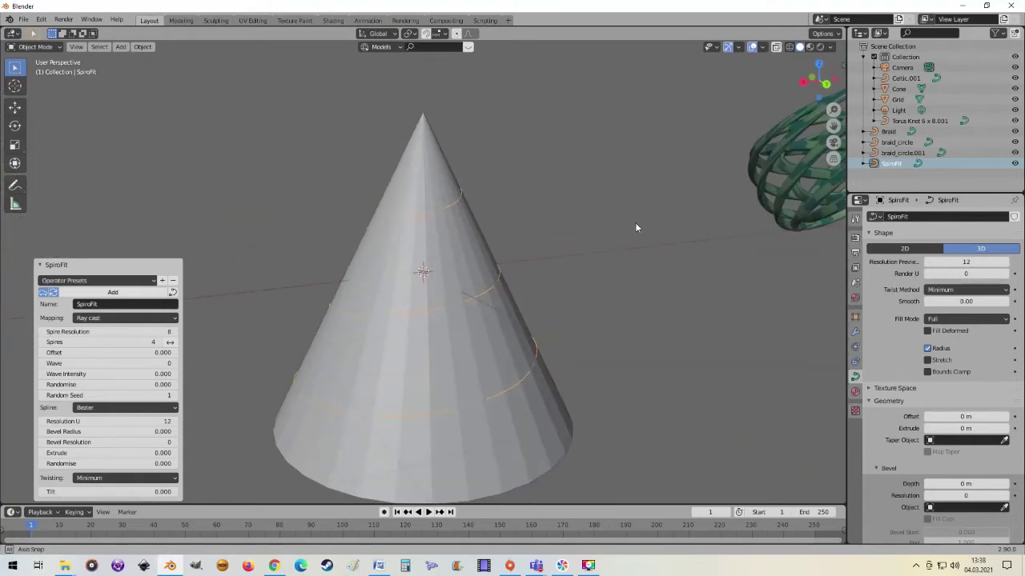
Step: Try Closest point mapping, return the spiral to Ray cast, and view from the top
{"action": "left_click", "coordinate": [170, 321]}
{"action": "left_click", "coordinate": [128, 340]}
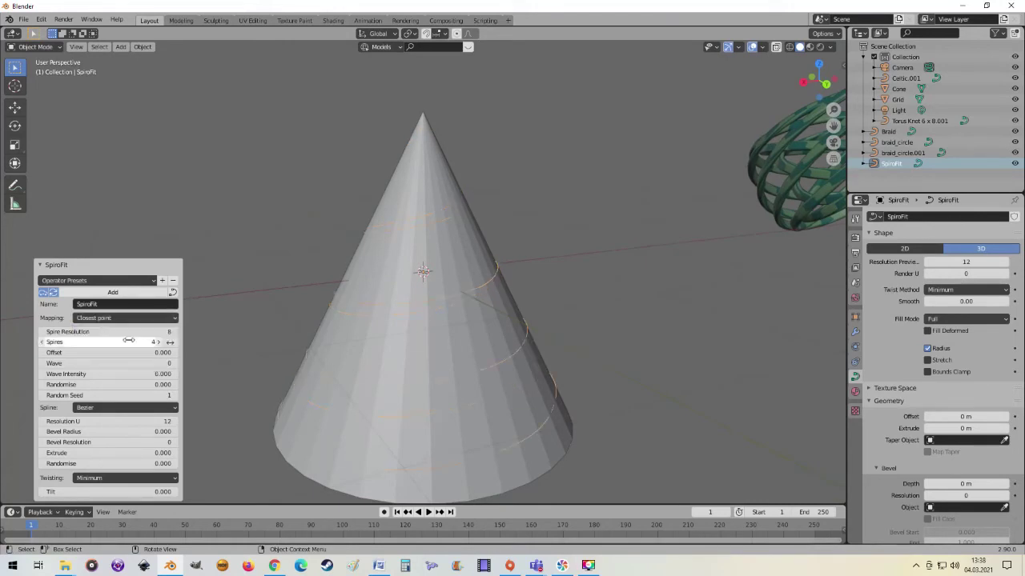
{"action": "left_click", "coordinate": [177, 318]}
{"action": "left_click", "coordinate": [137, 335]}
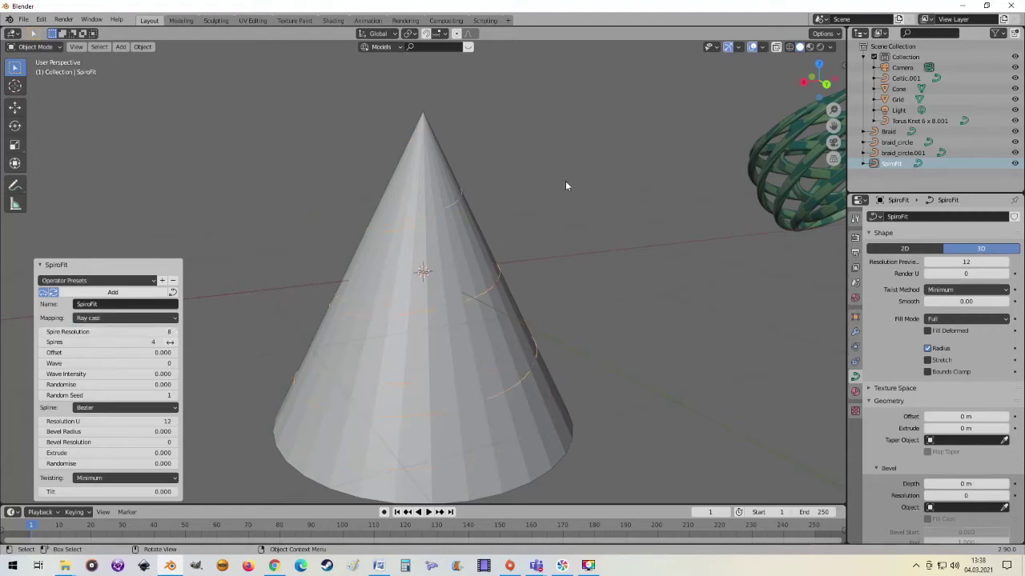
{"action": "mouse_move", "coordinate": [565, 185]}
{"action": "middle_mouse_down"}
{"action": "mouse_move", "coordinate": [517, 138]}
{"action": "mouse_move", "coordinate": [480, 213]}
{"action": "mouse_move", "coordinate": [556, 165]}
{"action": "mouse_move", "coordinate": [552, 244]}
{"action": "mouse_move", "coordinate": [614, 200]}
{"action": "mouse_move", "coordinate": [539, 336]}
{"action": "mouse_move", "coordinate": [542, 328]}
{"action": "middle_mouse_up"}
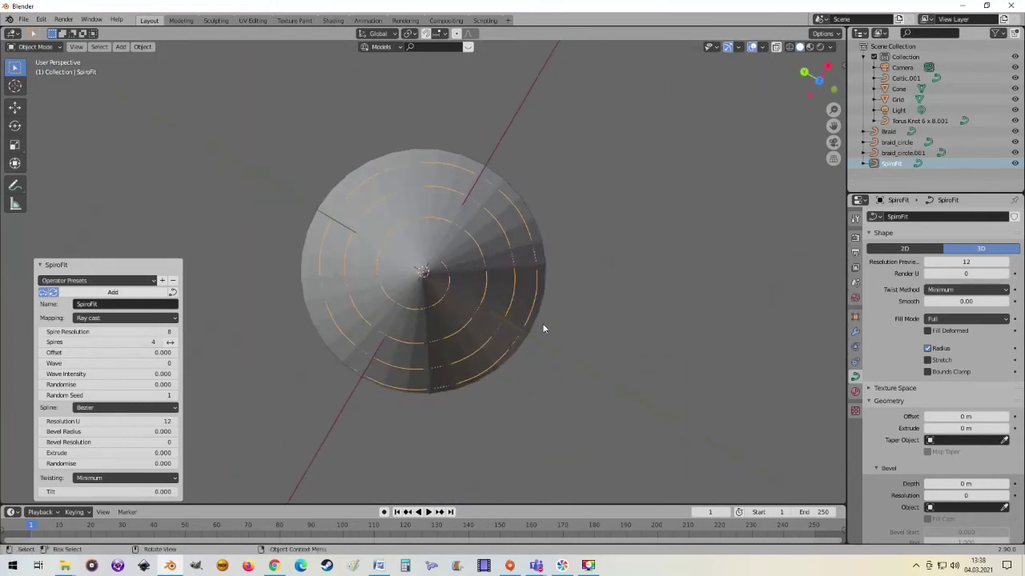
{"action": "scroll", "coordinate": [542, 328], "scroll_direction": "up", "scroll_amount": 2}
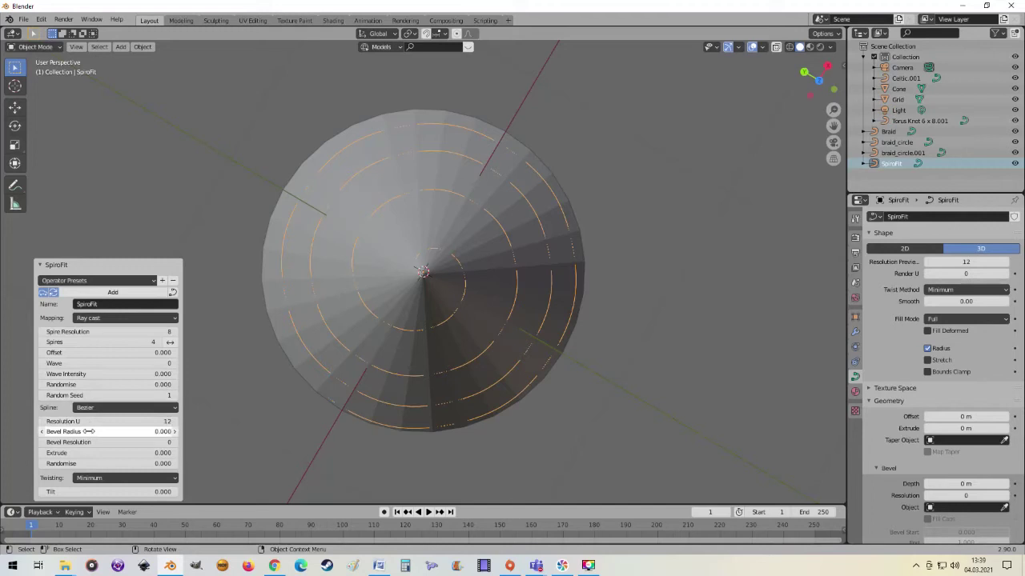
Step: Thicken the spiral into a round tube with bevel radius 0.039 and bevel resolution 9
{"action": "mouse_move", "coordinate": [88, 432]}
{"action": "left_mouse_down"}
{"action": "mouse_move", "coordinate": [120, 431]}
{"action": "mouse_move", "coordinate": [94, 432]}
{"action": "left_mouse_up"}
{"action": "middle_click_drag", "start_coordinate": [432, 365], "coordinate": [450, 318]}
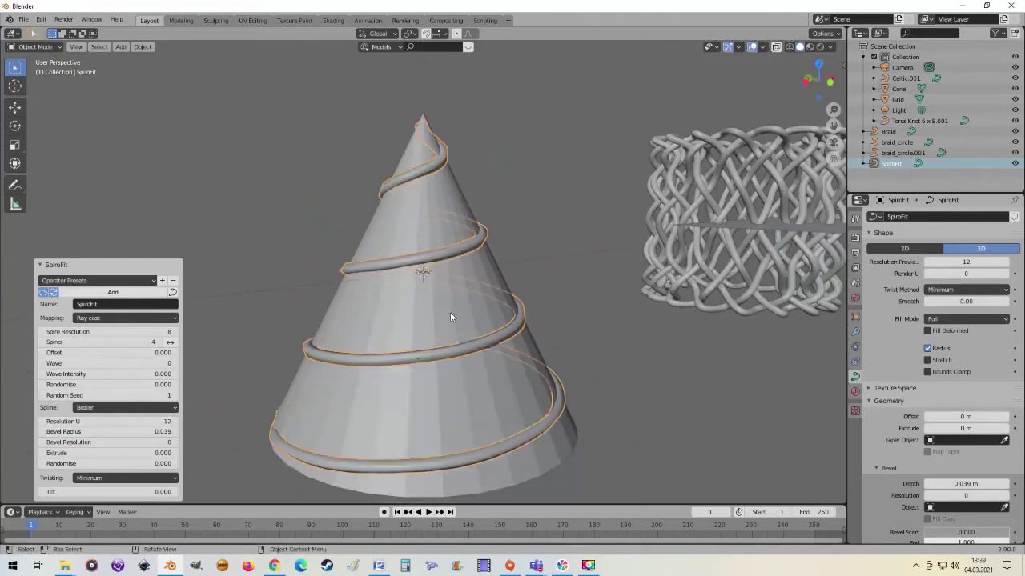
{"action": "left_click", "coordinate": [104, 442]}
{"action": "left_click_drag", "start_coordinate": [104, 442], "coordinate": [112, 442]}
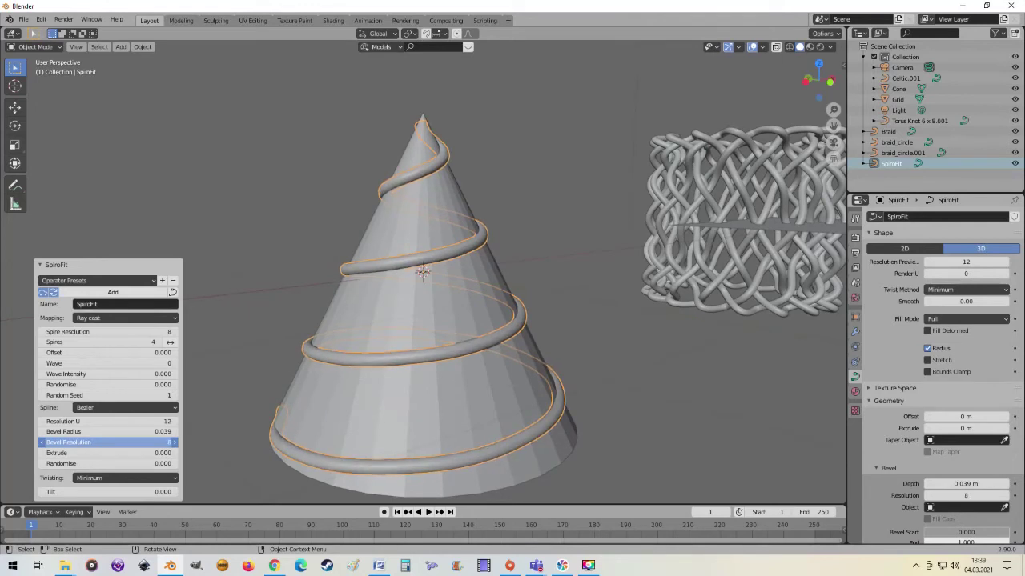
{"action": "left_click_drag", "start_coordinate": [112, 442], "coordinate": [116, 442]}
{"action": "mouse_move", "coordinate": [437, 365]}
{"action": "middle_mouse_down"}
{"action": "mouse_move", "coordinate": [521, 364]}
{"action": "mouse_move", "coordinate": [466, 294]}
{"action": "mouse_move", "coordinate": [360, 341]}
{"action": "mouse_move", "coordinate": [288, 352]}
{"action": "middle_mouse_up"}
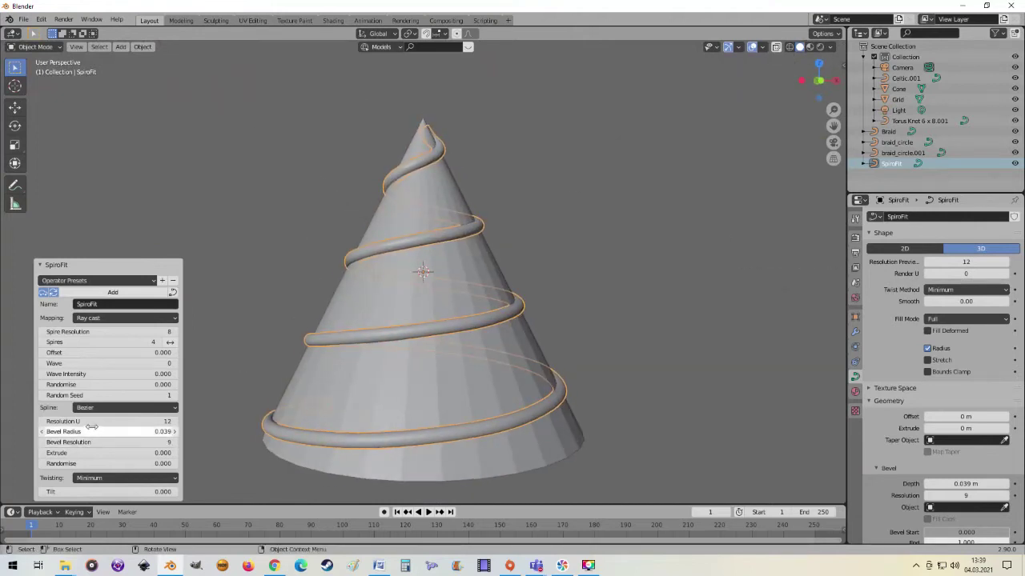
Step: Raise Resolution U to 30 and extrude the spiral 0.06 into a ribbon
{"action": "left_click_drag", "start_coordinate": [92, 421], "coordinate": [92, 422]}
{"action": "type", "text": "30"}
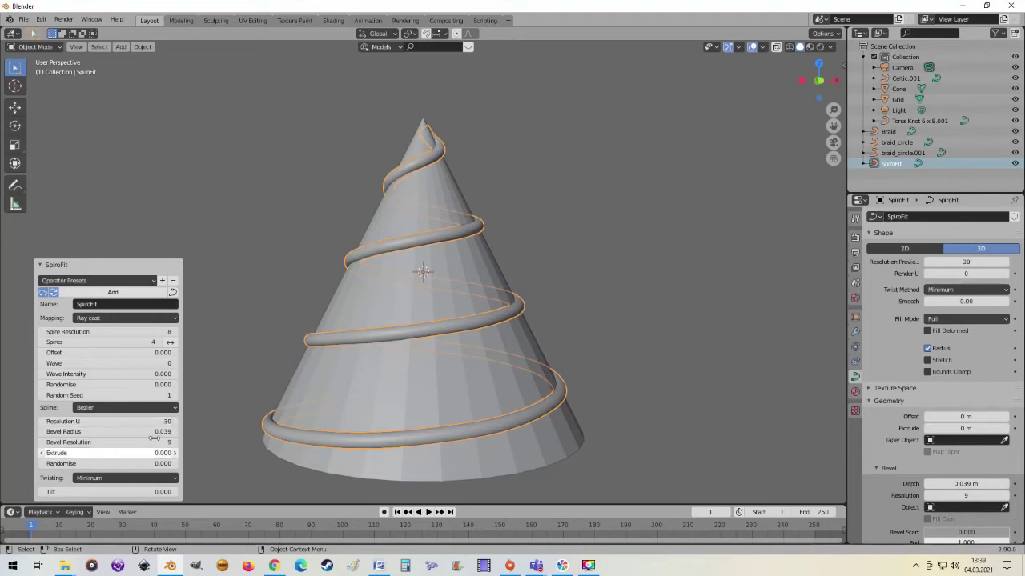
{"action": "middle_click_drag", "start_coordinate": [414, 317], "coordinate": [410, 317]}
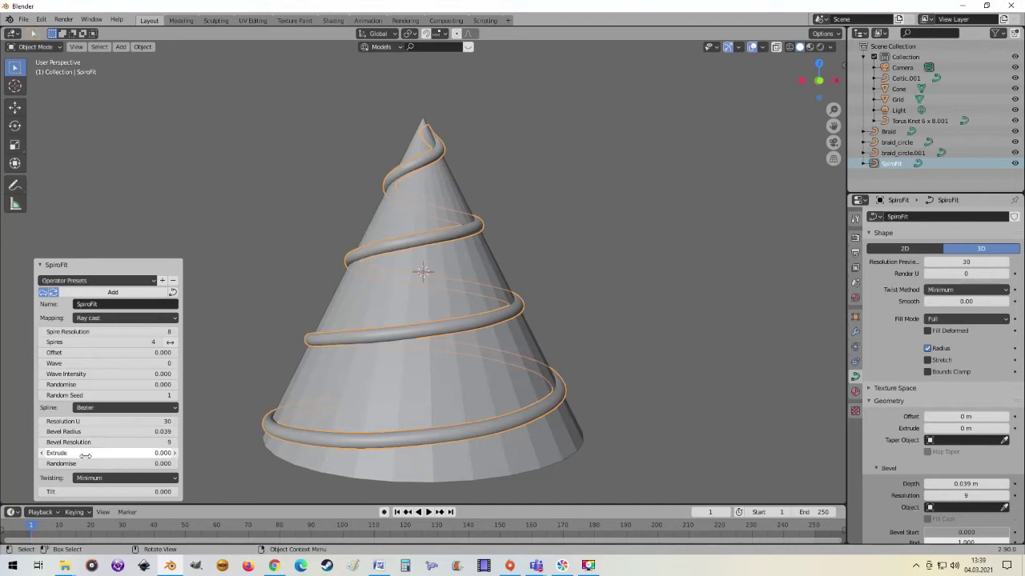
{"action": "left_click_drag", "start_coordinate": [89, 453], "coordinate": [104, 453]}
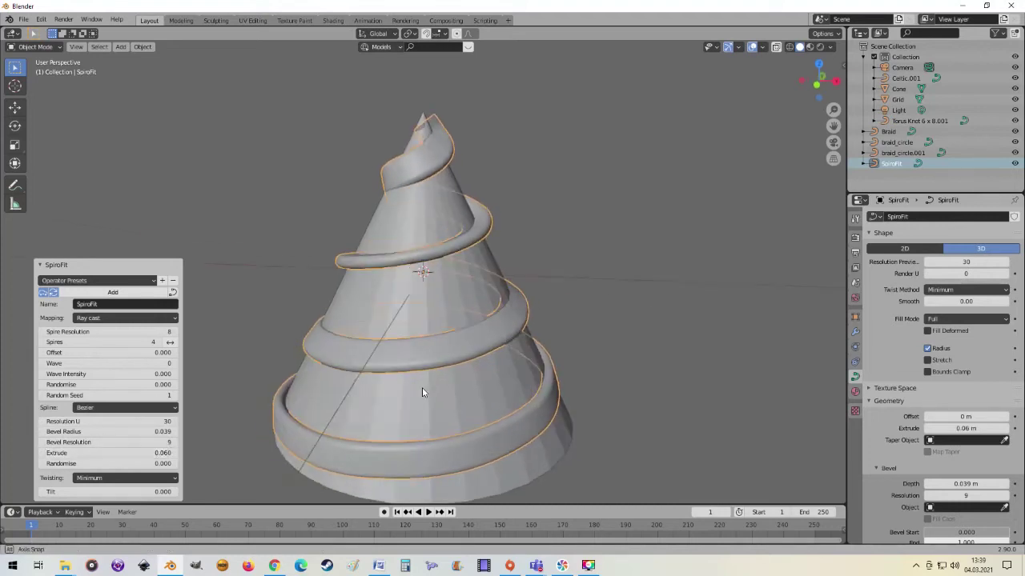
{"action": "mouse_move", "coordinate": [414, 371]}
{"action": "middle_mouse_down"}
{"action": "mouse_move", "coordinate": [502, 238]}
{"action": "mouse_move", "coordinate": [378, 194]}
{"action": "mouse_move", "coordinate": [645, 261]}
{"action": "mouse_move", "coordinate": [575, 214]}
{"action": "mouse_move", "coordinate": [496, 233]}
{"action": "mouse_move", "coordinate": [520, 336]}
{"action": "mouse_move", "coordinate": [538, 326]}
{"action": "mouse_move", "coordinate": [590, 343]}
{"action": "mouse_move", "coordinate": [559, 383]}
{"action": "mouse_move", "coordinate": [560, 372]}
{"action": "middle_mouse_up"}
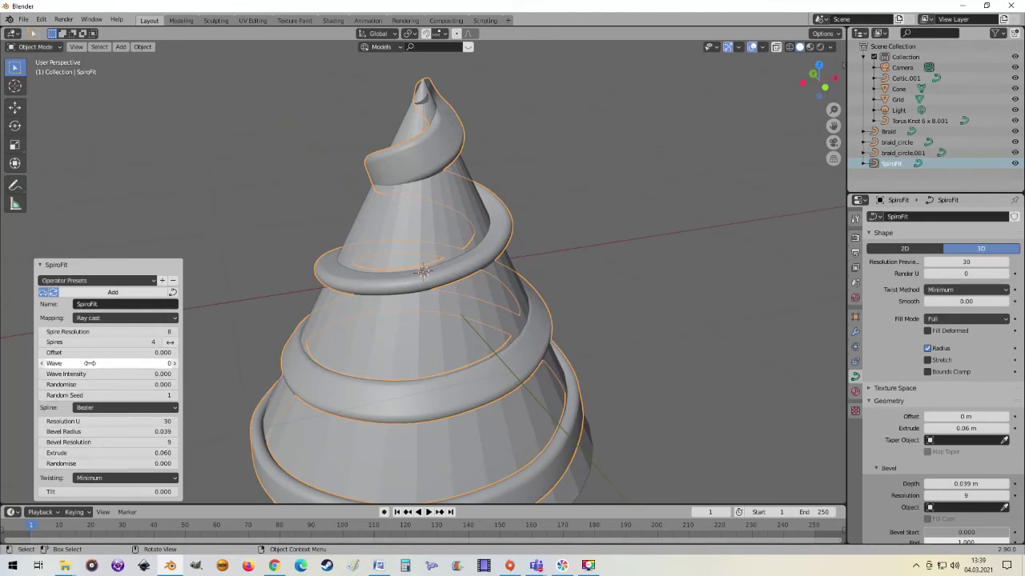
Step: Raise spire resolution to 9, increase spires to 6, and shift the spiral's offset
{"action": "left_click", "coordinate": [176, 331]}
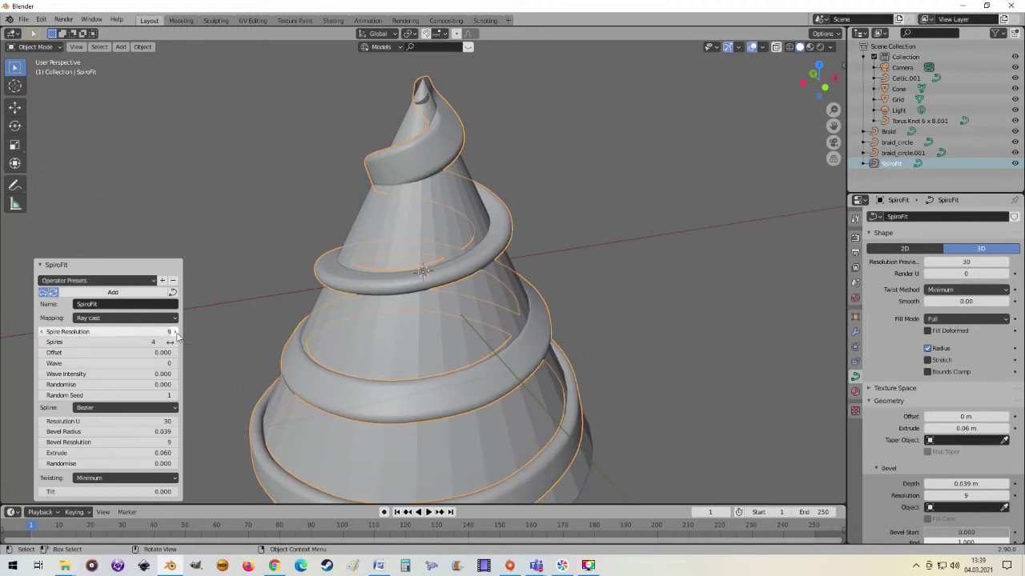
{"action": "left_click", "coordinate": [172, 342]}
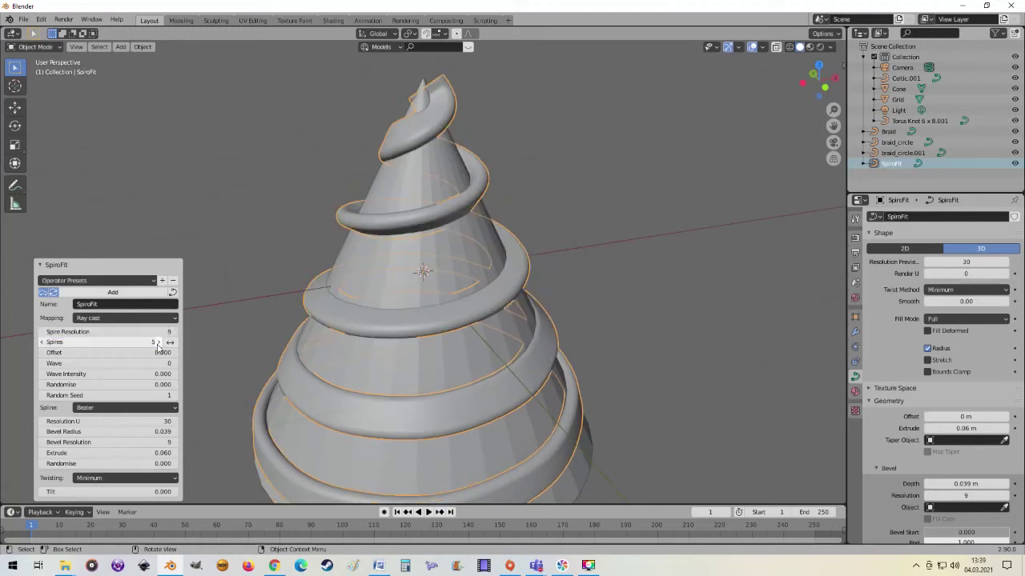
{"action": "left_click", "coordinate": [158, 342]}
{"action": "mouse_move", "coordinate": [550, 396]}
{"action": "middle_mouse_down"}
{"action": "mouse_move", "coordinate": [481, 358]}
{"action": "mouse_move", "coordinate": [443, 363]}
{"action": "middle_mouse_up"}
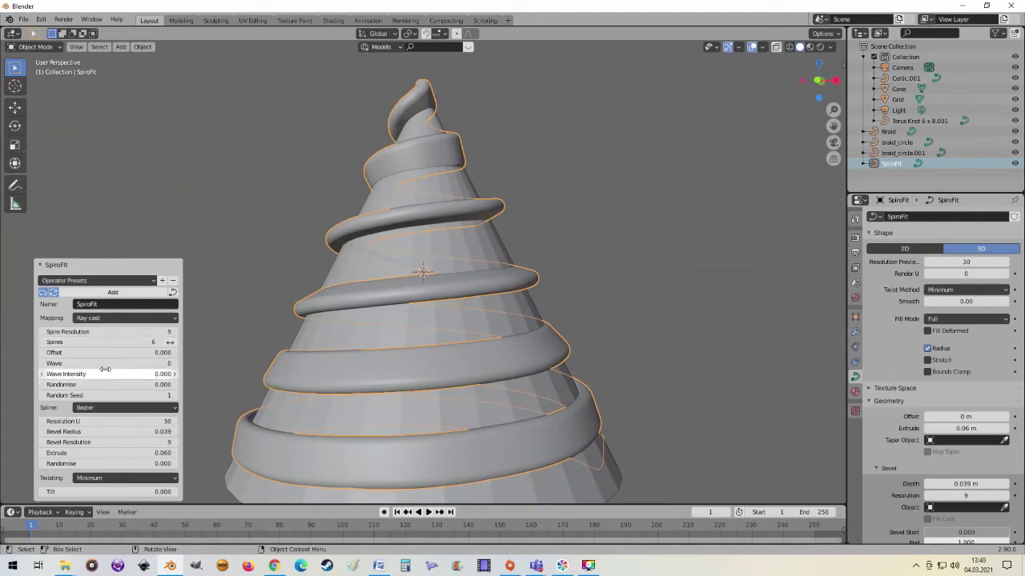
{"action": "left_click_drag", "start_coordinate": [104, 352], "coordinate": [170, 341]}
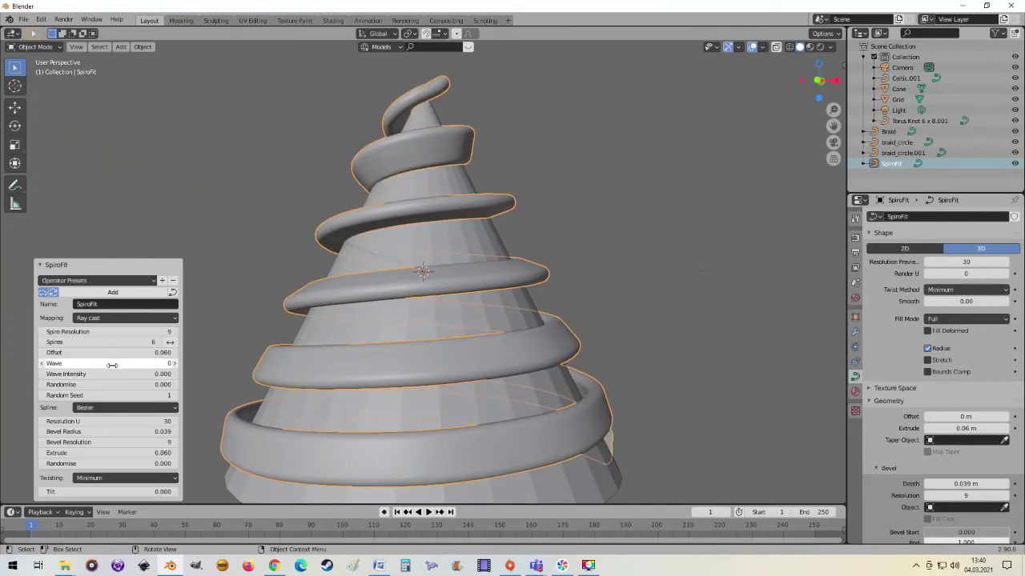
Step: Make the bands undulate with wave 9 and wave intensity 0.090, inspecting from several sides
{"action": "left_click_drag", "start_coordinate": [112, 364], "coordinate": [112, 364]}
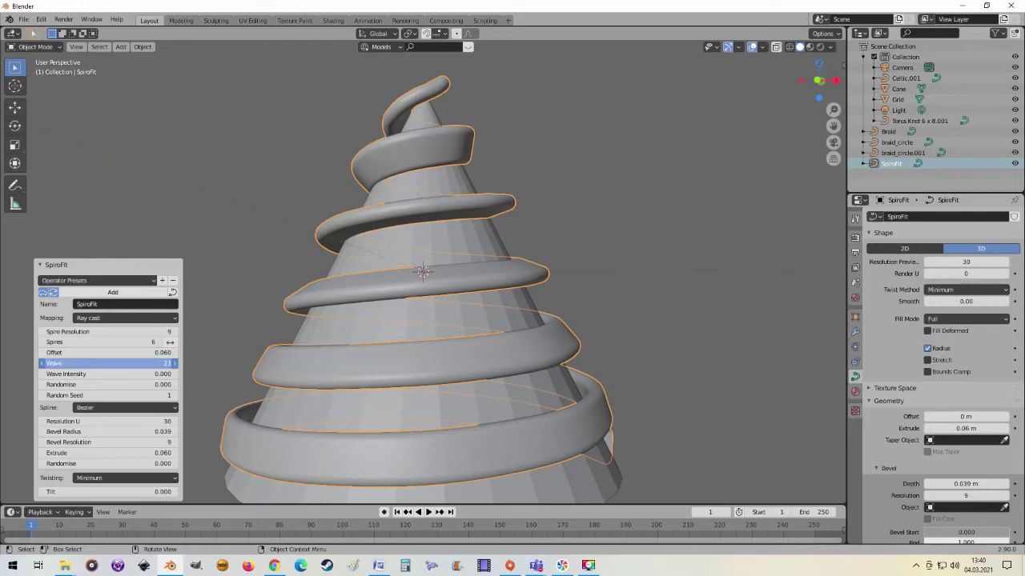
{"action": "mouse_move", "coordinate": [104, 363]}
{"action": "left_mouse_down"}
{"action": "mouse_move", "coordinate": [94, 374]}
{"action": "mouse_move", "coordinate": [172, 373]}
{"action": "mouse_move", "coordinate": [94, 374]}
{"action": "mouse_move", "coordinate": [113, 385]}
{"action": "left_mouse_up"}
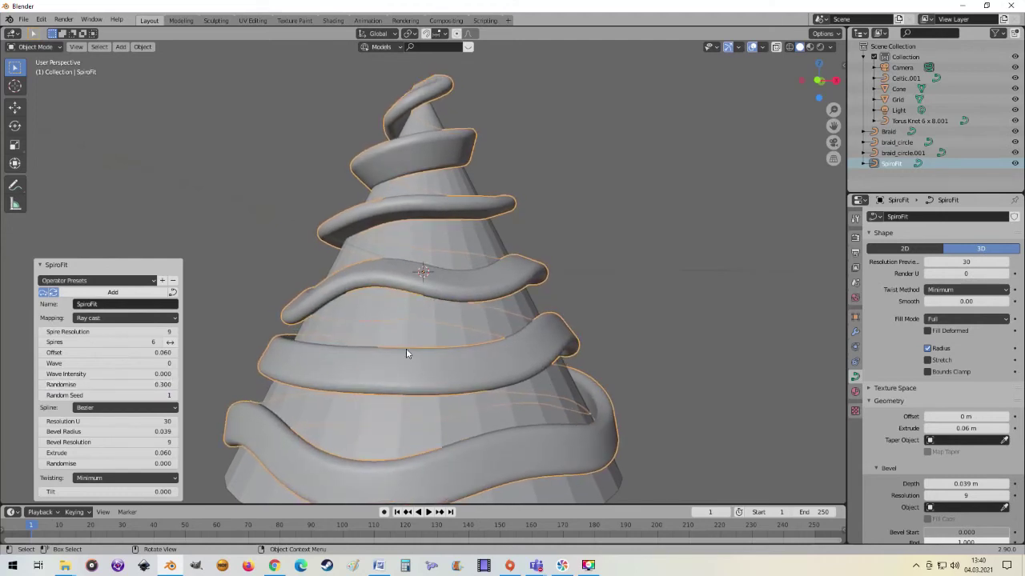
{"action": "mouse_move", "coordinate": [539, 337]}
{"action": "middle_mouse_down"}
{"action": "mouse_move", "coordinate": [633, 344]}
{"action": "mouse_move", "coordinate": [473, 343]}
{"action": "mouse_move", "coordinate": [541, 347]}
{"action": "mouse_move", "coordinate": [615, 406]}
{"action": "mouse_move", "coordinate": [572, 274]}
{"action": "mouse_move", "coordinate": [572, 290]}
{"action": "mouse_move", "coordinate": [534, 307]}
{"action": "middle_mouse_up"}
{"action": "mouse_move", "coordinate": [96, 364]}
{"action": "left_mouse_down"}
{"action": "mouse_move", "coordinate": [108, 363]}
{"action": "mouse_move", "coordinate": [96, 363]}
{"action": "mouse_move", "coordinate": [104, 374]}
{"action": "left_mouse_up"}
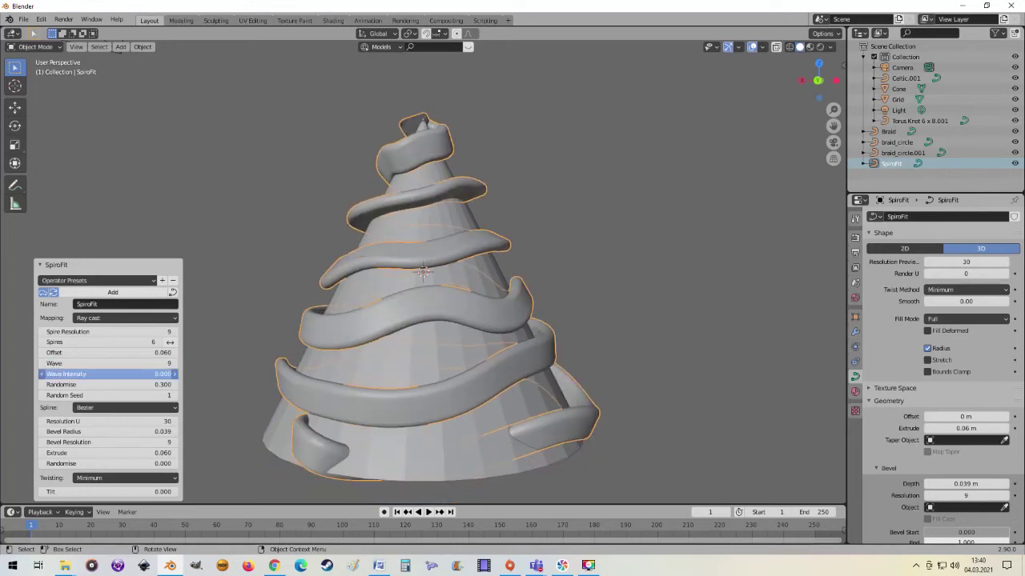
{"action": "left_click_drag", "start_coordinate": [114, 374], "coordinate": [477, 359]}
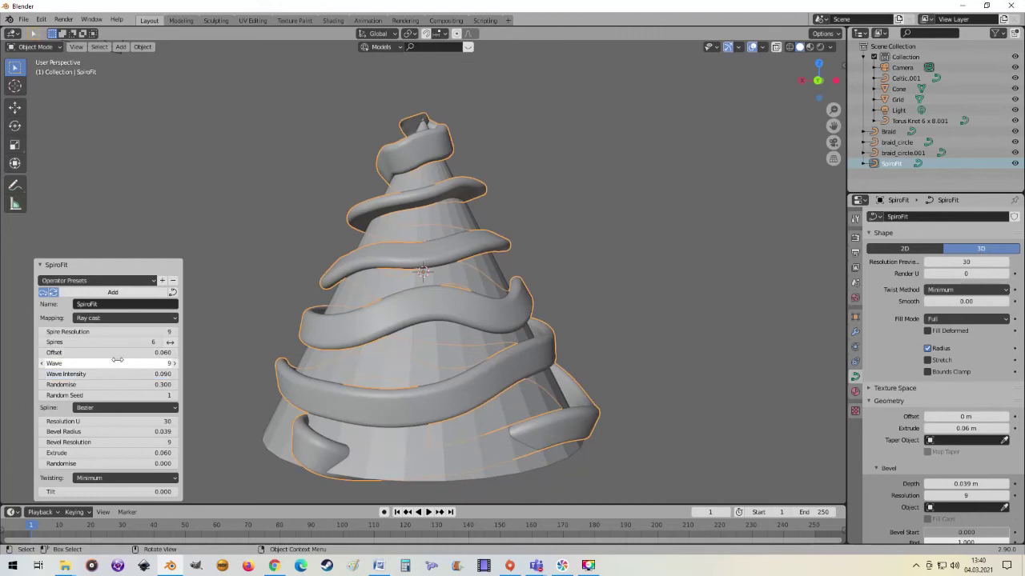
{"action": "middle_click_drag", "start_coordinate": [478, 358], "coordinate": [388, 391]}
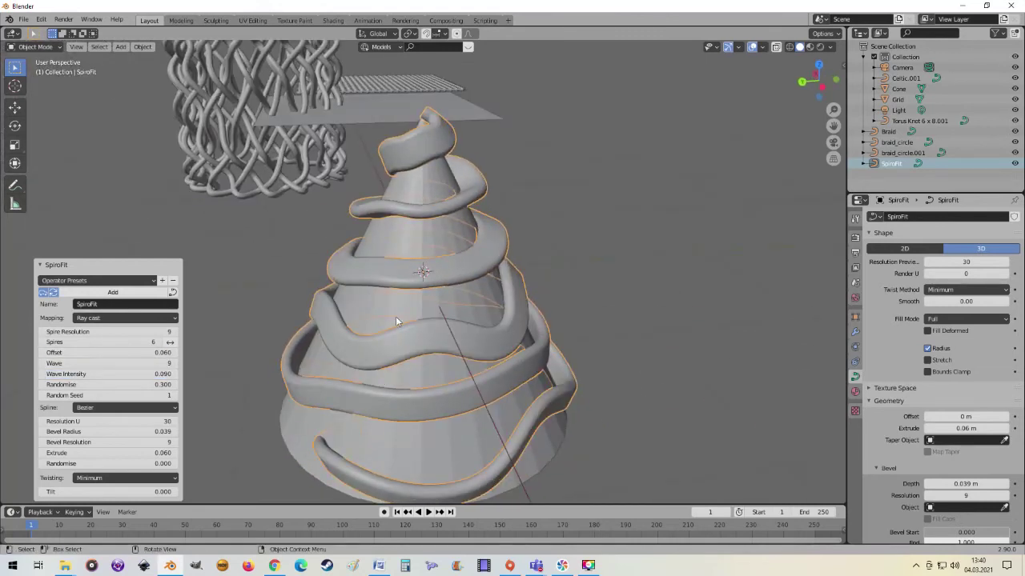
{"action": "middle_click_drag", "start_coordinate": [395, 318], "coordinate": [204, 364]}
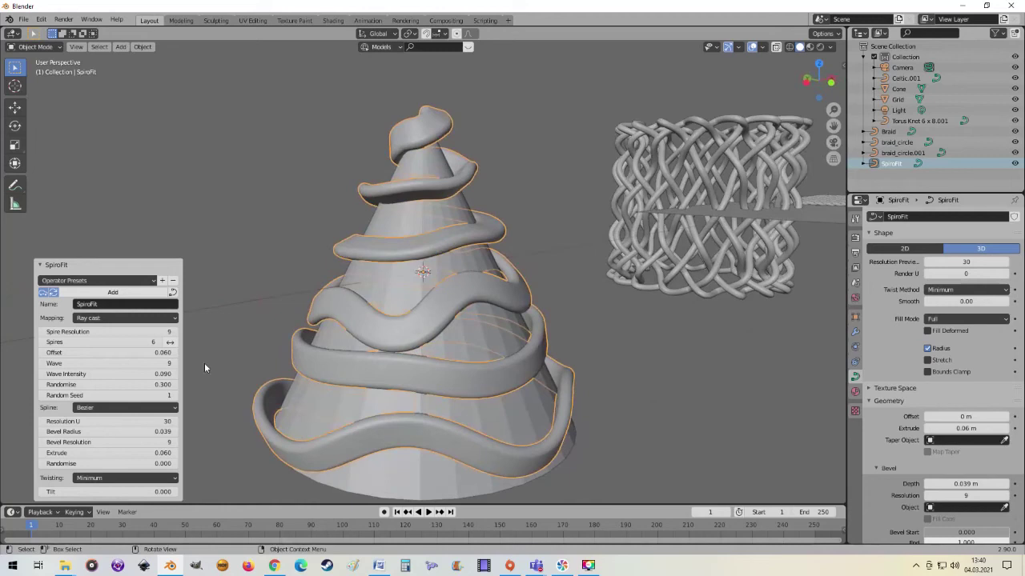
Step: Try a Poly spline for the spiral, then switch it back to Bezier
{"action": "left_click", "coordinate": [151, 409]}
{"action": "left_click", "coordinate": [120, 420]}
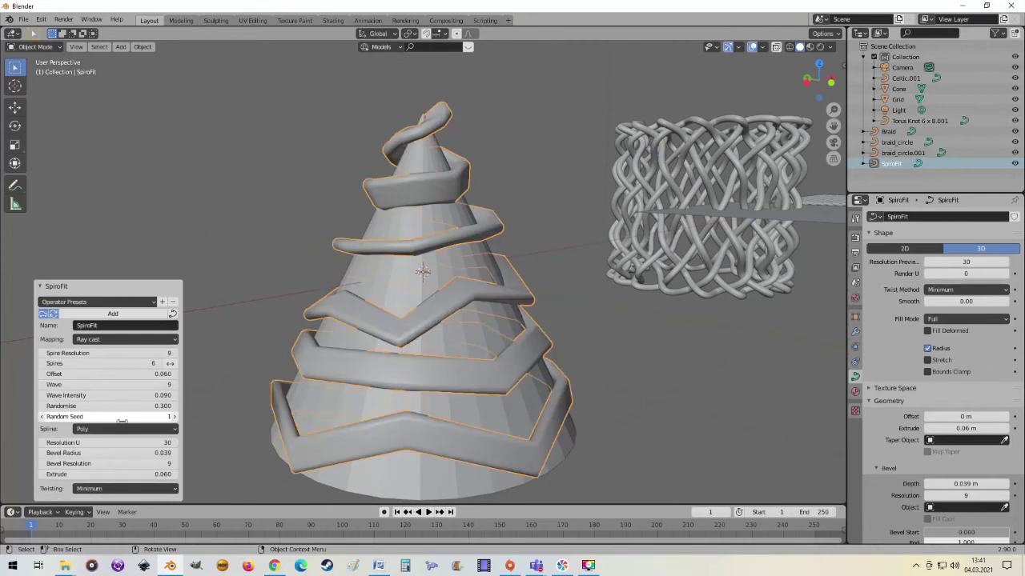
{"action": "left_click", "coordinate": [140, 429]}
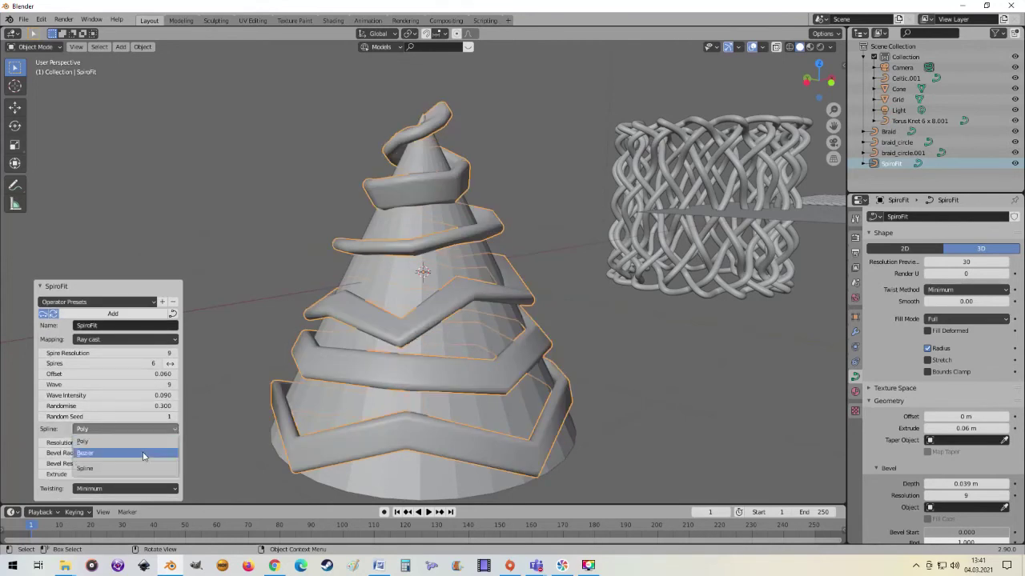
{"action": "left_click", "coordinate": [144, 455]}
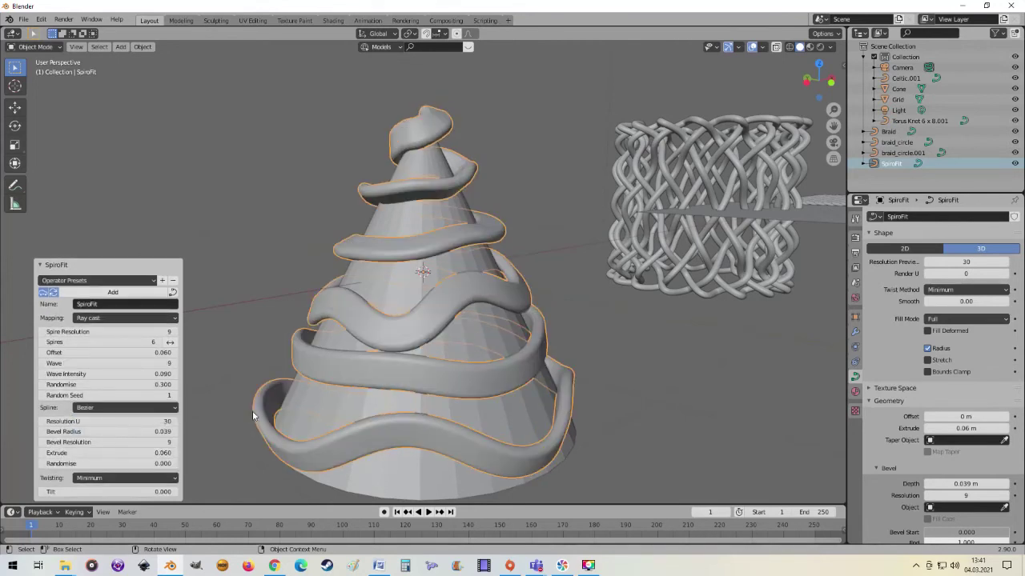
Step: Experiment with tilt values and Z-Up twisting, settling on Tangent twisting
{"action": "left_click", "coordinate": [108, 491]}
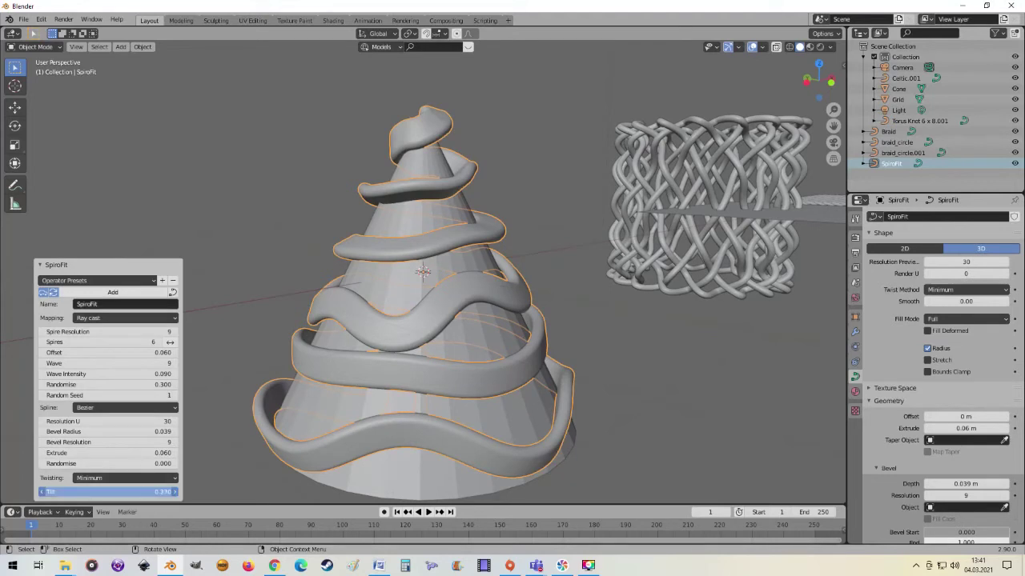
{"action": "left_click_drag", "start_coordinate": [108, 491], "coordinate": [144, 492]}
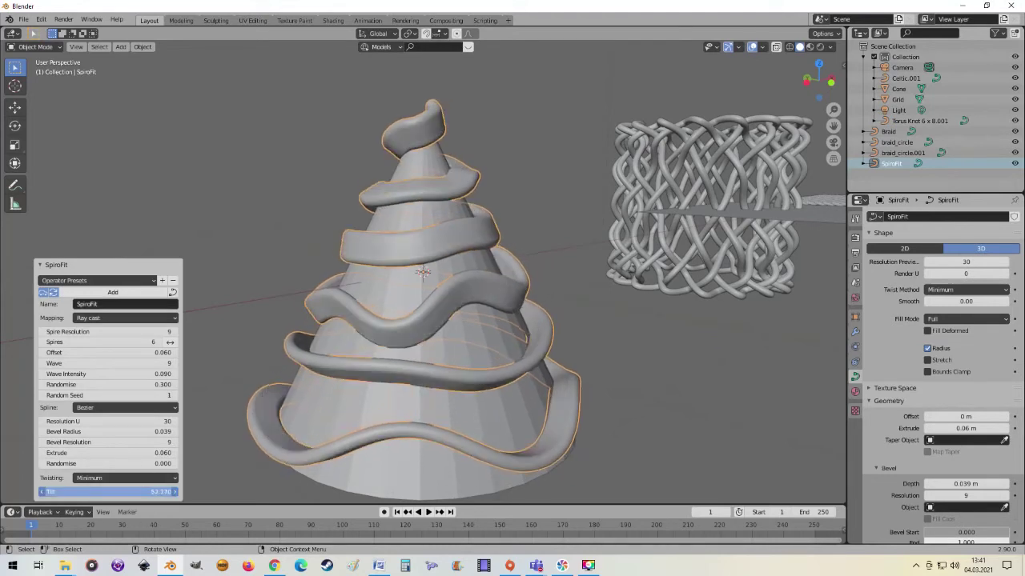
{"action": "left_click_drag", "start_coordinate": [169, 341], "coordinate": [169, 341]}
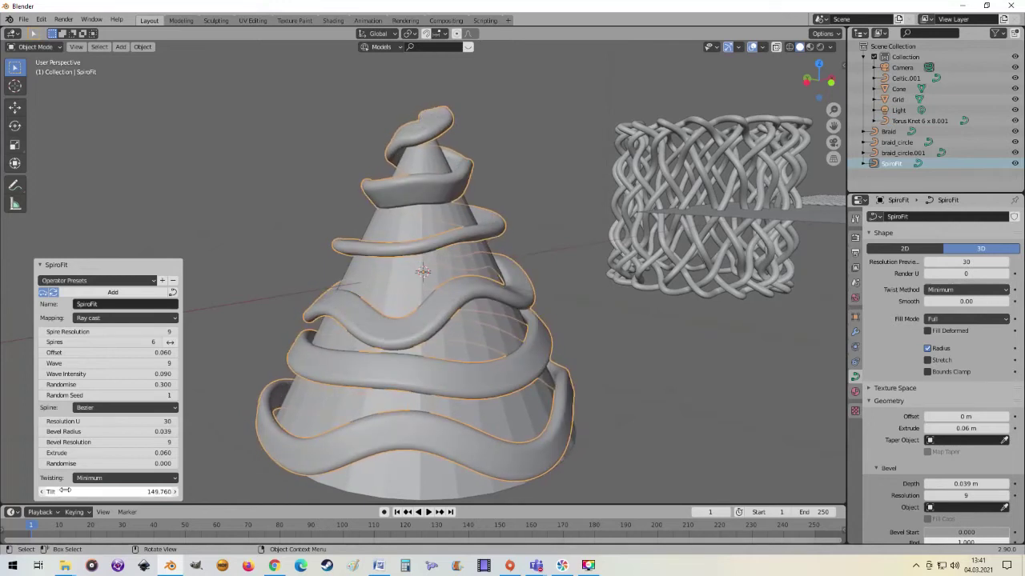
{"action": "left_click", "coordinate": [173, 479]}
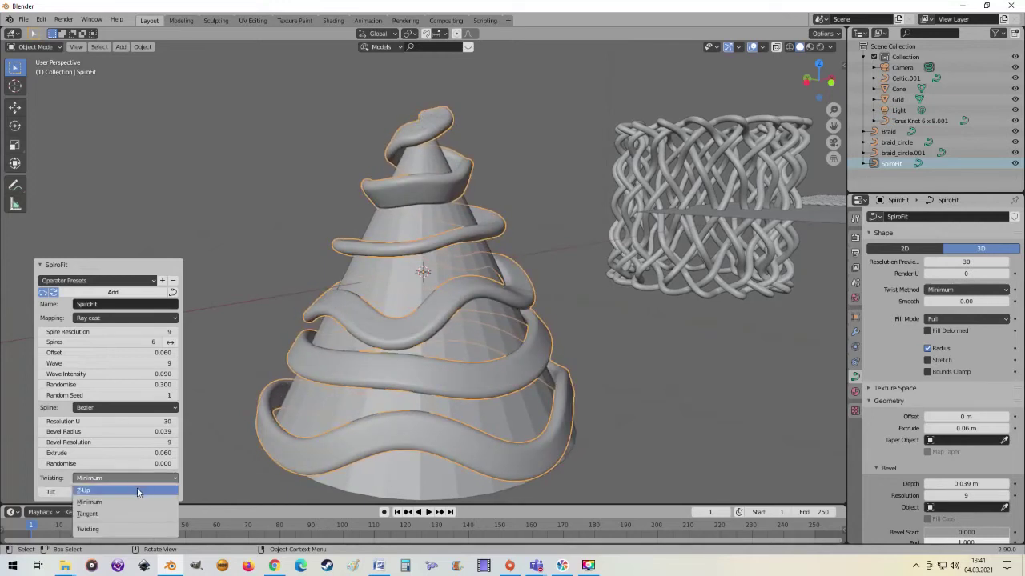
{"action": "left_click", "coordinate": [133, 491]}
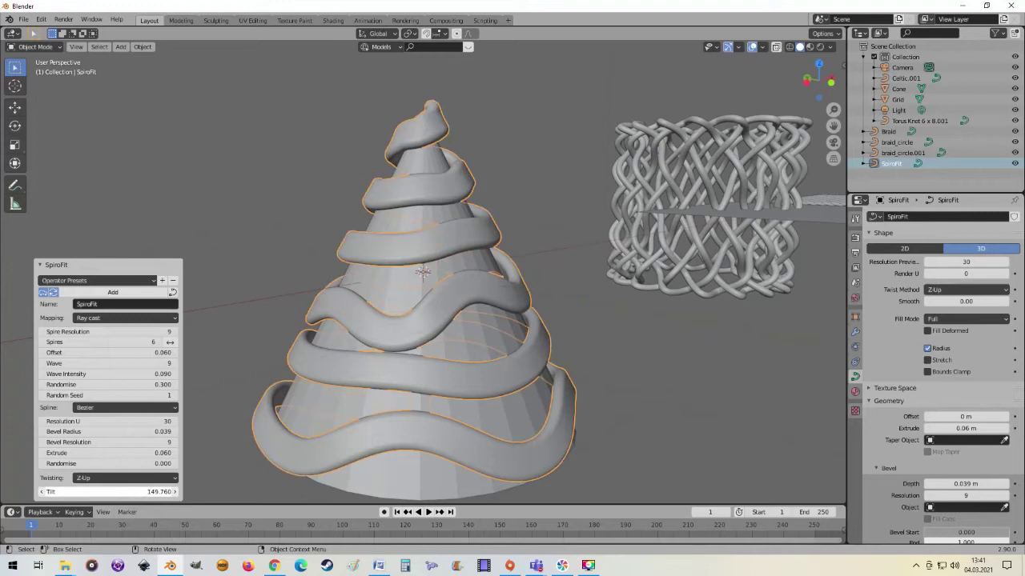
{"action": "left_click_drag", "start_coordinate": [127, 491], "coordinate": [127, 492]}
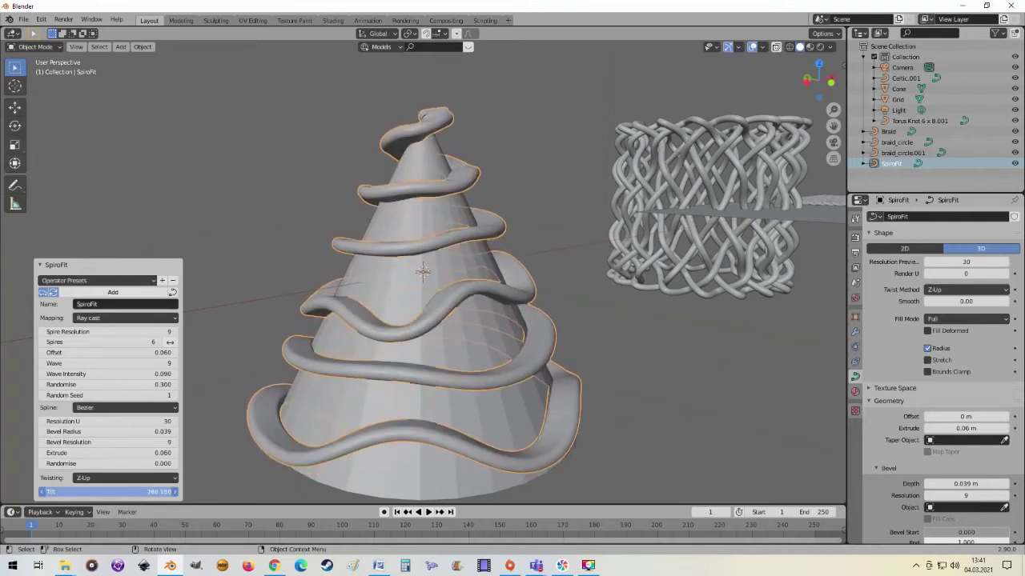
{"action": "left_click", "coordinate": [153, 478]}
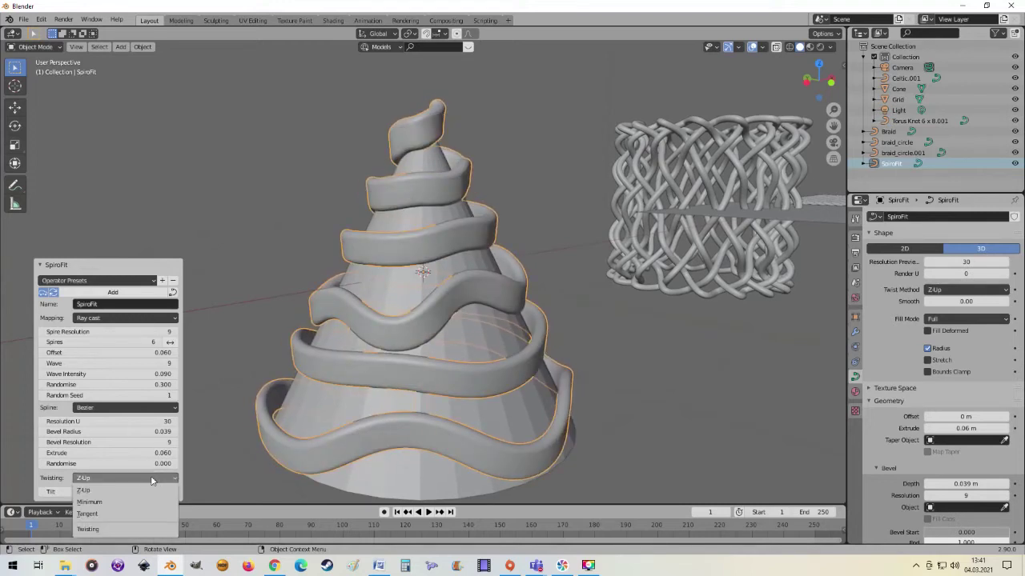
{"action": "left_click", "coordinate": [111, 515]}
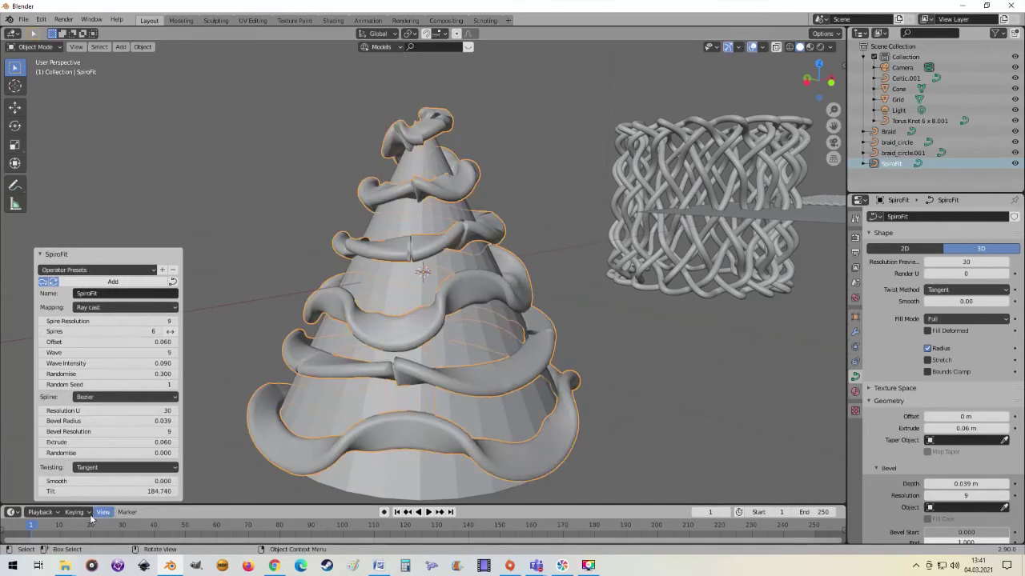
{"action": "mouse_move", "coordinate": [104, 493]}
{"action": "left_mouse_down"}
{"action": "mouse_move", "coordinate": [80, 491]}
{"action": "mouse_move", "coordinate": [136, 492]}
{"action": "mouse_move", "coordinate": [92, 492]}
{"action": "mouse_move", "coordinate": [136, 491]}
{"action": "mouse_move", "coordinate": [102, 491]}
{"action": "left_mouse_up"}
Step: Set the spiral's tilt to 5 and inspect the twisted ribbon around the cone
{"action": "scroll", "coordinate": [595, 382], "scroll_direction": "up", "scroll_amount": 3}
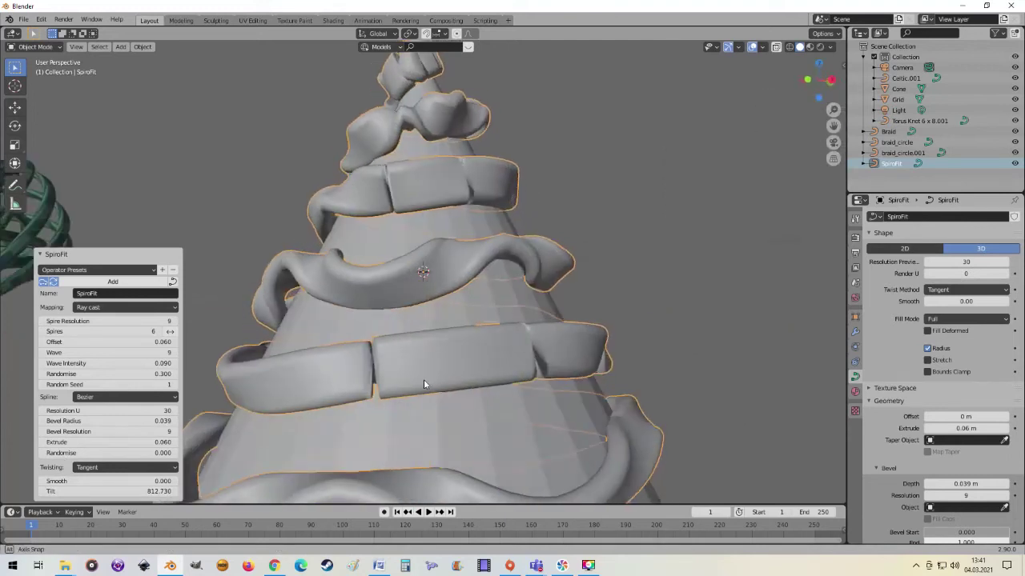
{"action": "mouse_move", "coordinate": [423, 385]}
{"action": "middle_mouse_down"}
{"action": "mouse_move", "coordinate": [429, 437]}
{"action": "mouse_move", "coordinate": [456, 478]}
{"action": "mouse_move", "coordinate": [544, 484]}
{"action": "mouse_move", "coordinate": [605, 410]}
{"action": "middle_mouse_up"}
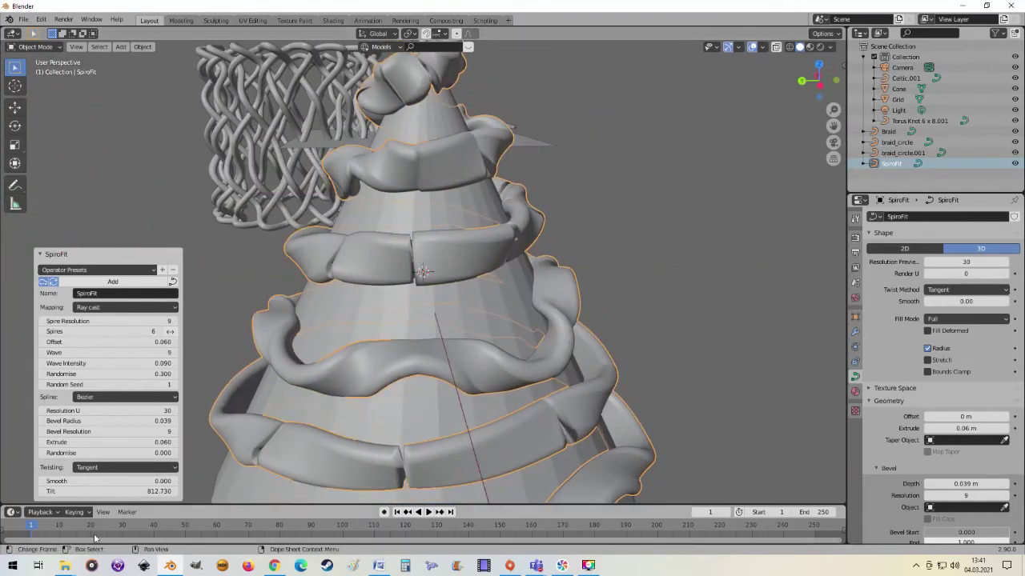
{"action": "left_click", "coordinate": [160, 495]}
{"action": "type", "text": "5"}
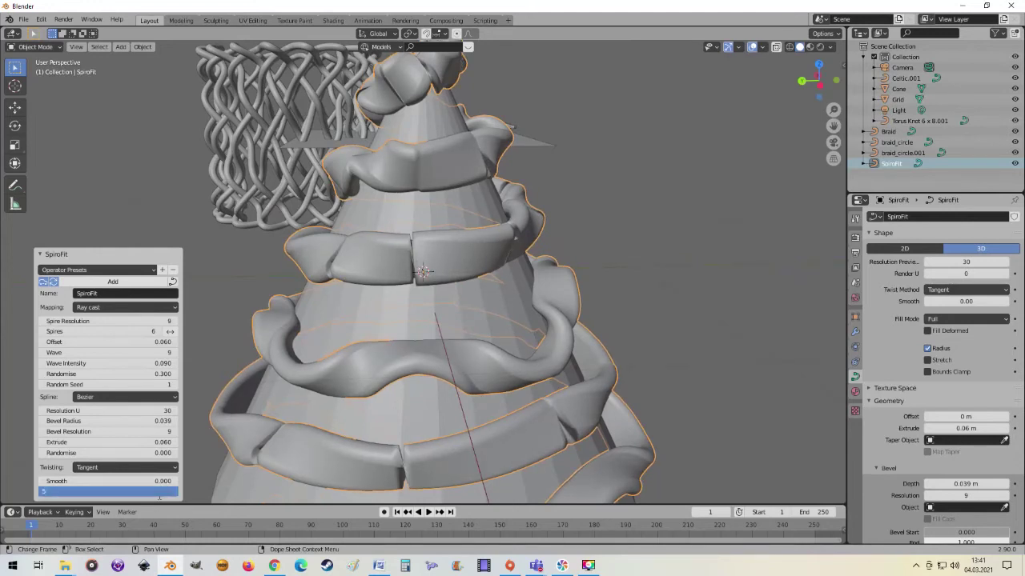
{"action": "key", "text": "Return"}
{"action": "scroll", "coordinate": [338, 461], "scroll_direction": "down", "scroll_amount": 2}
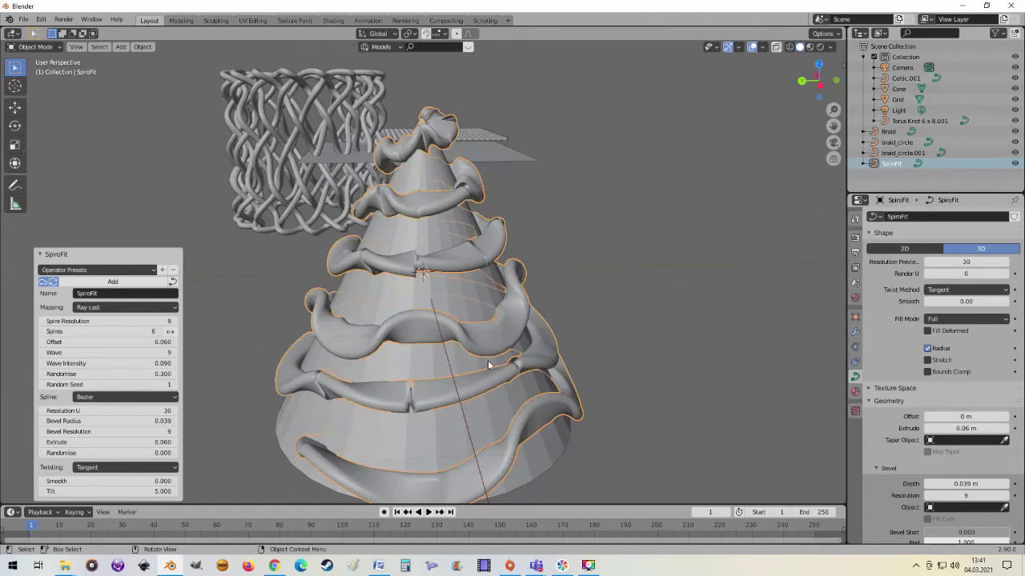
{"action": "middle_click_drag", "start_coordinate": [488, 361], "coordinate": [312, 357]}
{"action": "scroll", "coordinate": [392, 387], "scroll_direction": "up", "scroll_amount": 1}
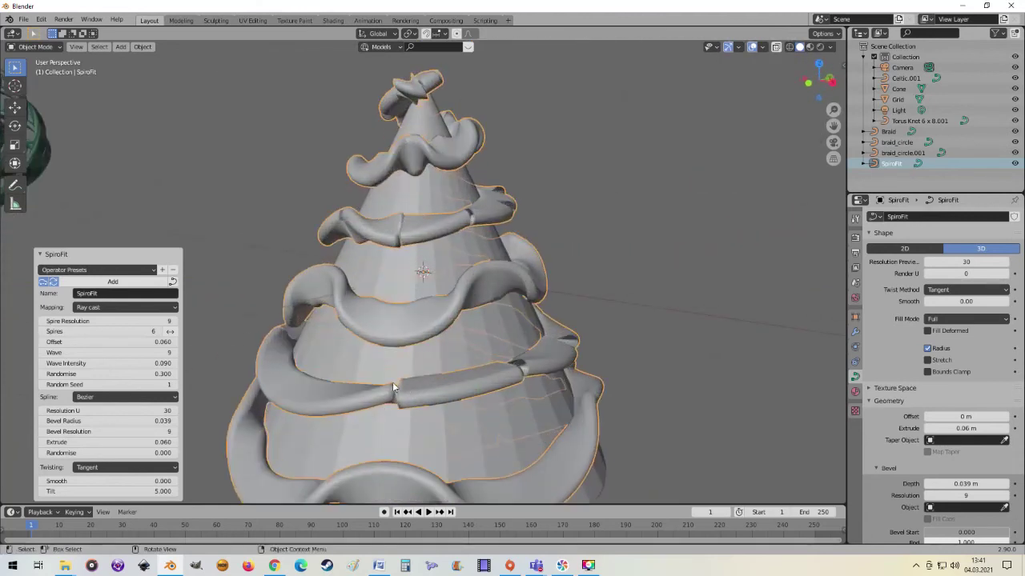
{"action": "mouse_move", "coordinate": [458, 391]}
{"action": "middle_mouse_down"}
{"action": "mouse_move", "coordinate": [402, 392]}
{"action": "mouse_move", "coordinate": [550, 377]}
{"action": "mouse_move", "coordinate": [510, 384]}
{"action": "middle_mouse_up"}
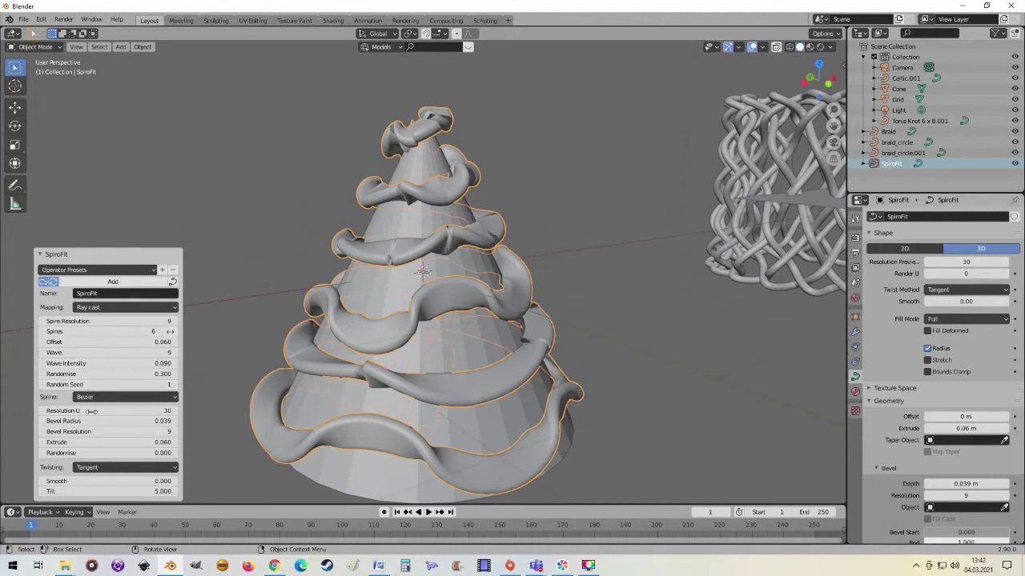
Step: In Edit Mode, move a kinked segment on the cone's lower rings into place
{"action": "key", "text": "Tab"}
{"action": "scroll", "coordinate": [525, 385], "scroll_direction": "up", "scroll_amount": 3}
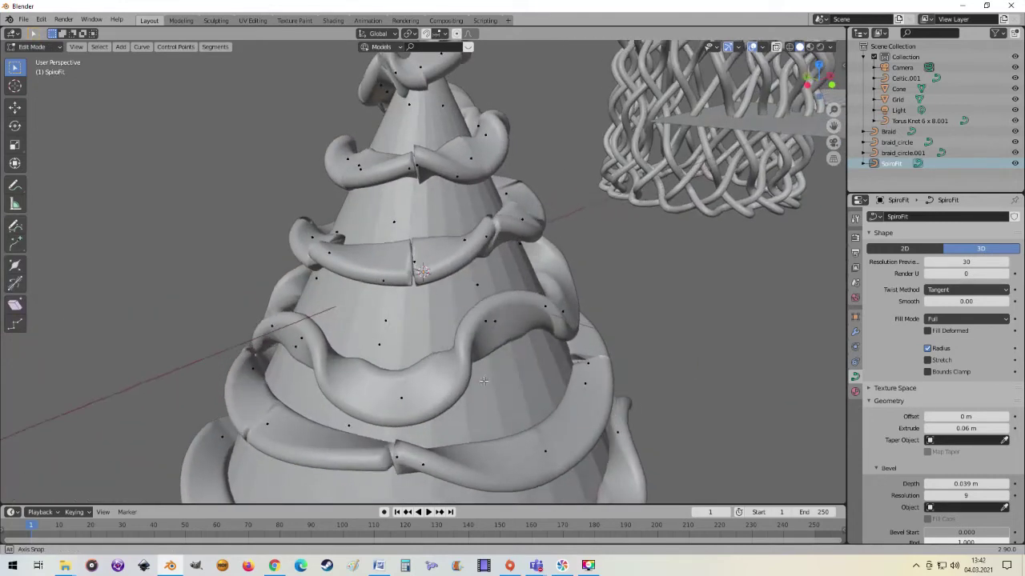
{"action": "scroll", "coordinate": [521, 383], "scroll_direction": "up", "scroll_amount": 2}
{"action": "middle_click_drag", "start_coordinate": [520, 382], "coordinate": [497, 375]}
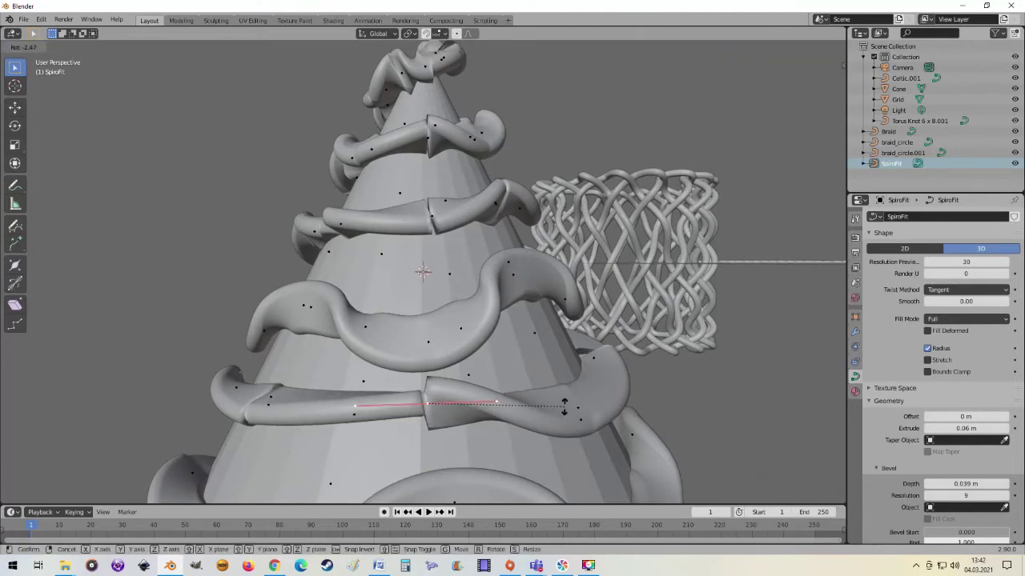
{"action": "mouse_move", "coordinate": [563, 412]}
{"action": "middle_mouse_down"}
{"action": "mouse_move", "coordinate": [517, 438]}
{"action": "mouse_move", "coordinate": [555, 439]}
{"action": "middle_mouse_up"}
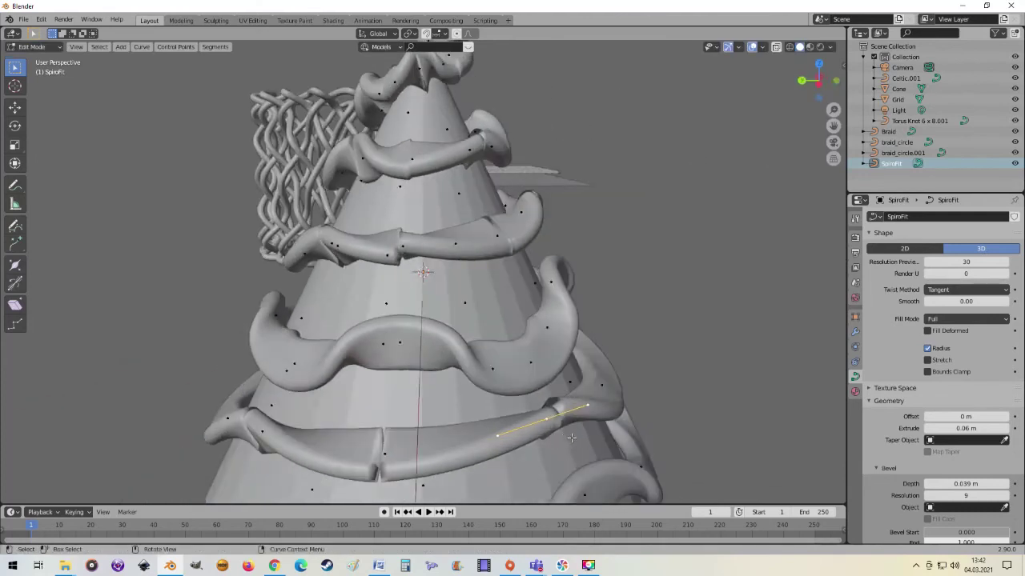
{"action": "key", "text": "g"}
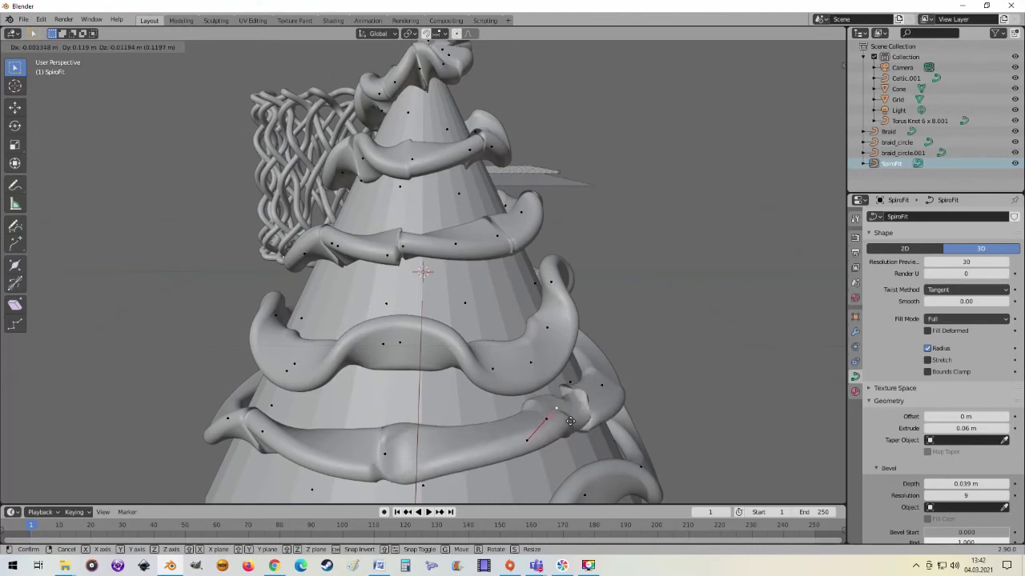
{"action": "left_click", "coordinate": [568, 429]}
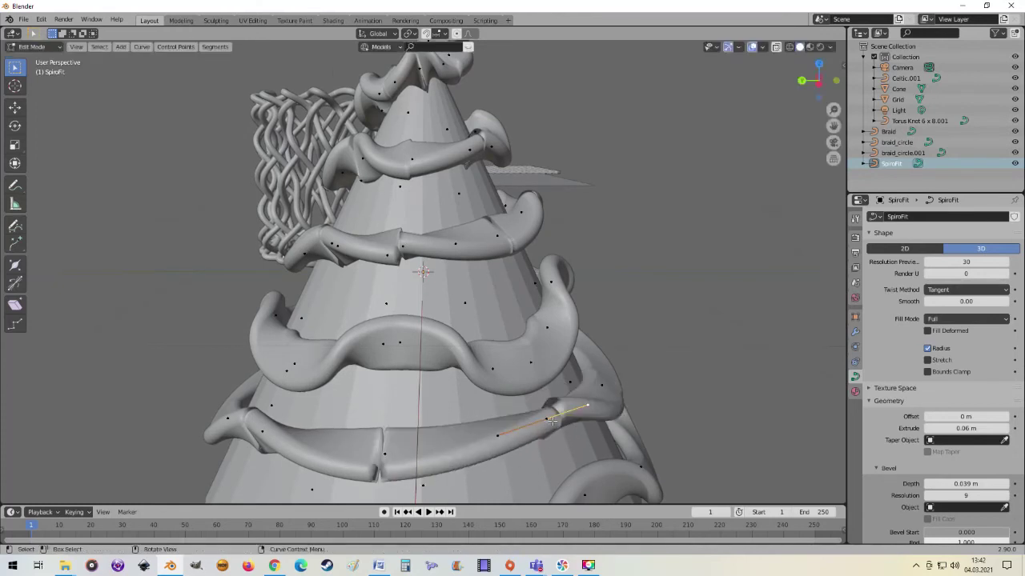
{"action": "key", "text": "g"}
{"action": "left_click", "coordinate": [574, 431]}
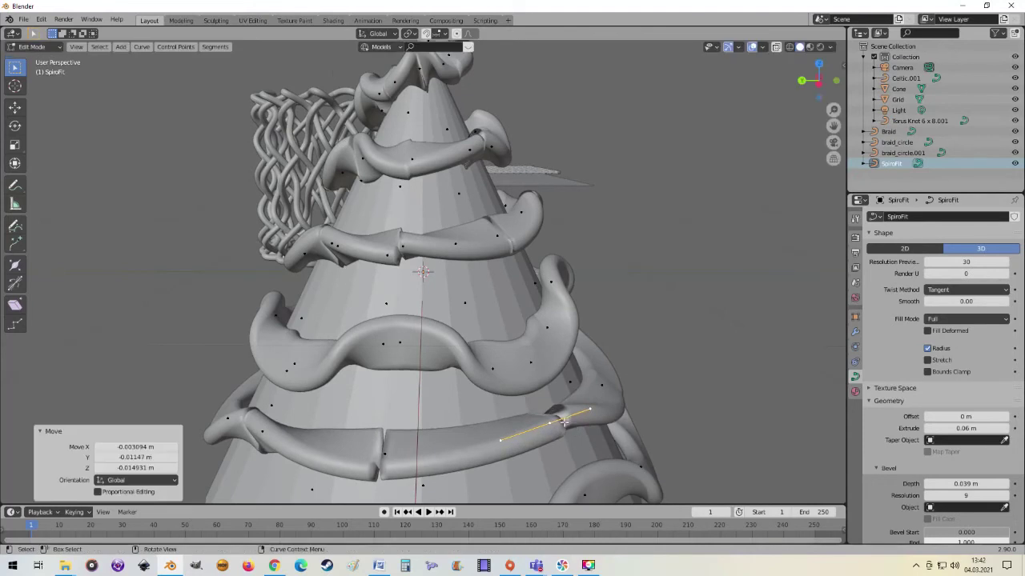
{"action": "mouse_move", "coordinate": [574, 431]}
{"action": "middle_mouse_down"}
{"action": "mouse_move", "coordinate": [470, 470]}
{"action": "mouse_move", "coordinate": [473, 450]}
{"action": "middle_mouse_up"}
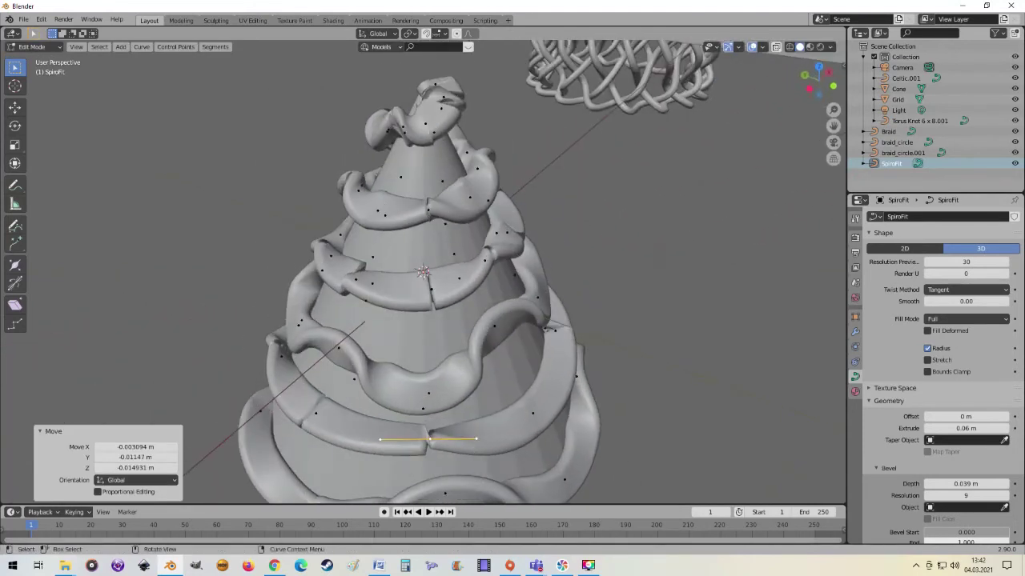
Step: Shrink the kinked segment to 0.532 scale and rotate it several times
{"action": "key", "text": "s"}
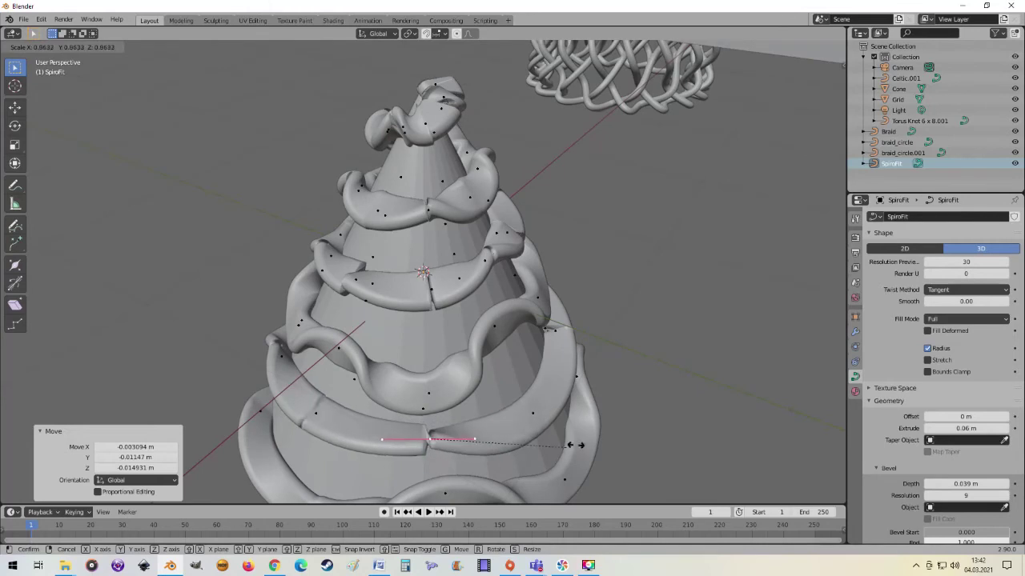
{"action": "left_click", "coordinate": [501, 428]}
{"action": "key", "text": "r"}
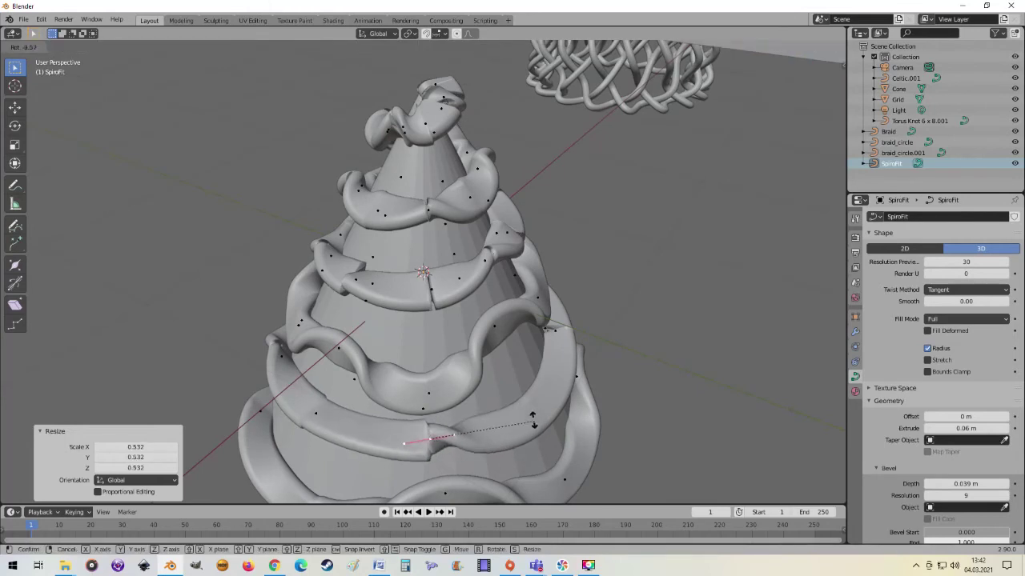
{"action": "left_click", "coordinate": [468, 410]}
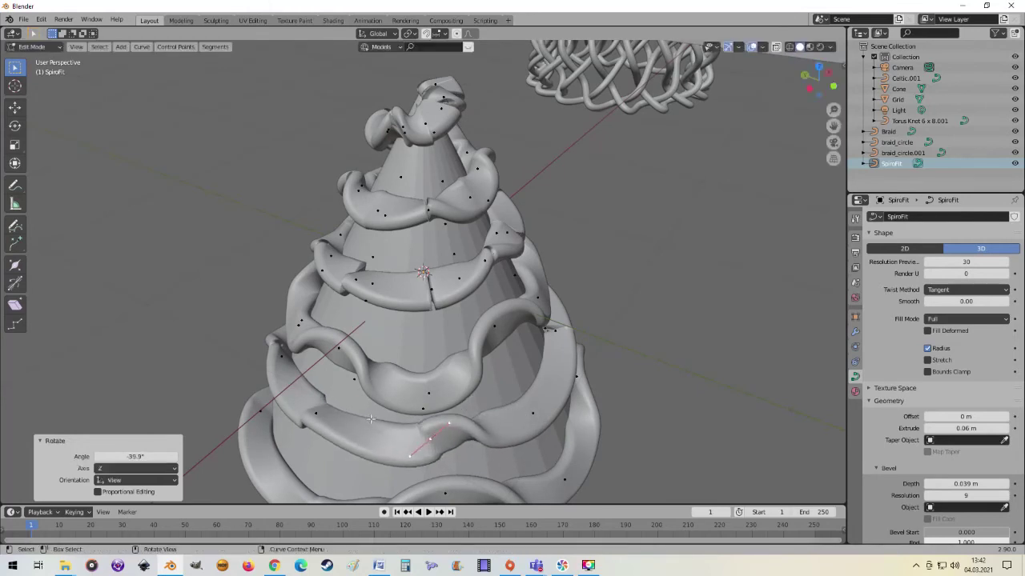
{"action": "middle_click_drag", "start_coordinate": [333, 431], "coordinate": [441, 448]}
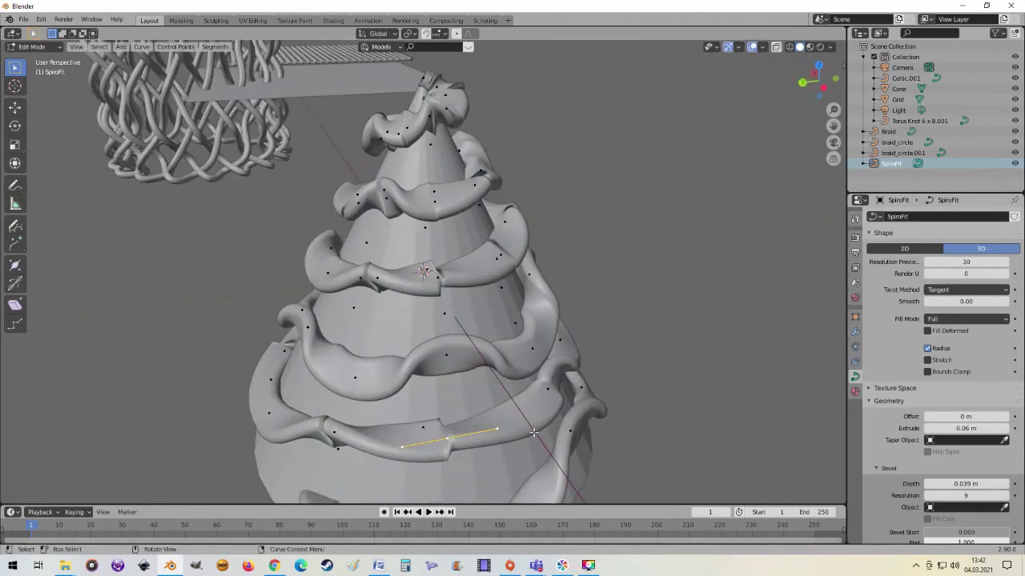
{"action": "key", "text": "r"}
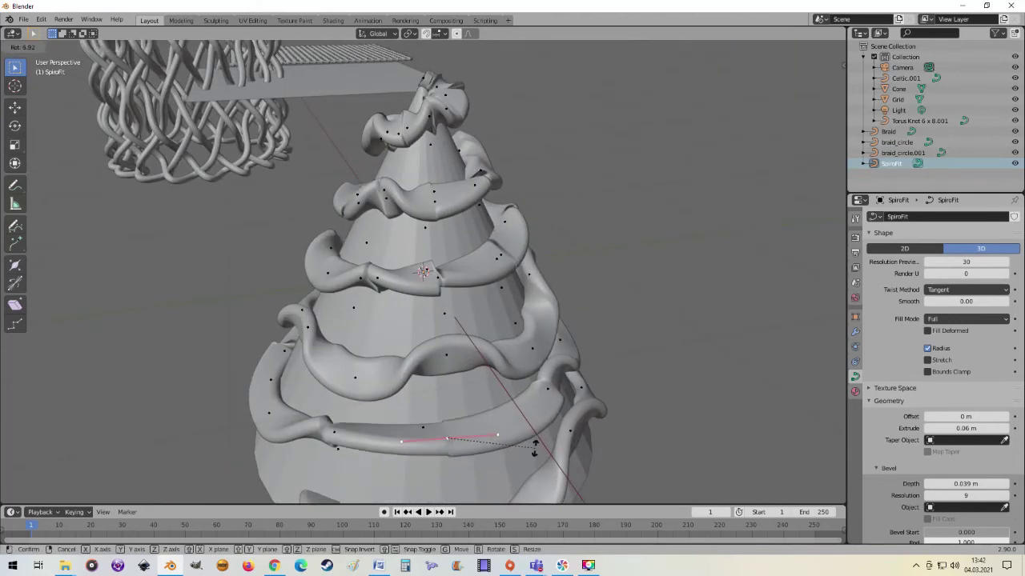
{"action": "left_click", "coordinate": [534, 448]}
{"action": "middle_click_drag", "start_coordinate": [354, 446], "coordinate": [476, 465]}
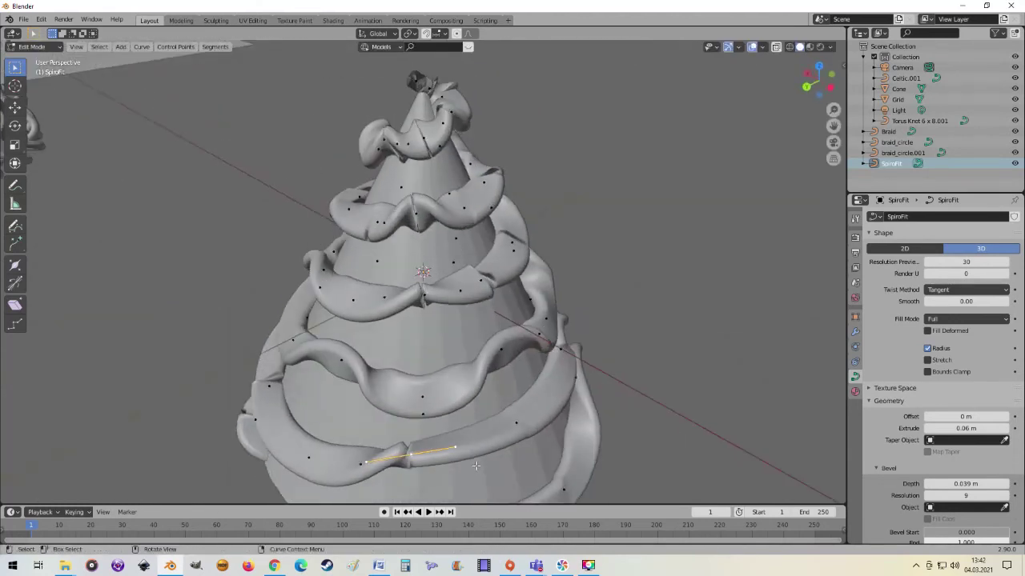
{"action": "key", "text": "r"}
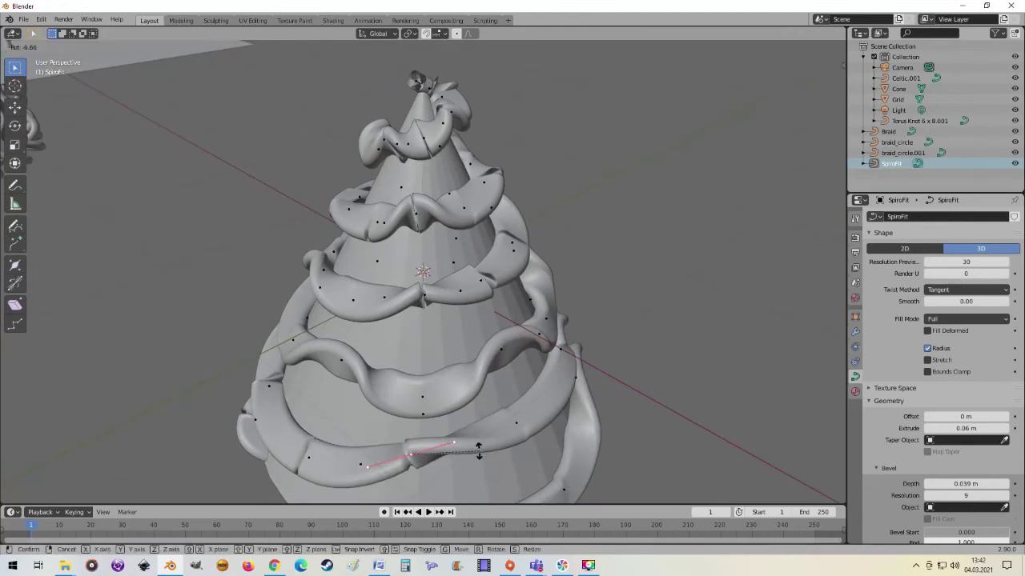
{"action": "left_click", "coordinate": [473, 445]}
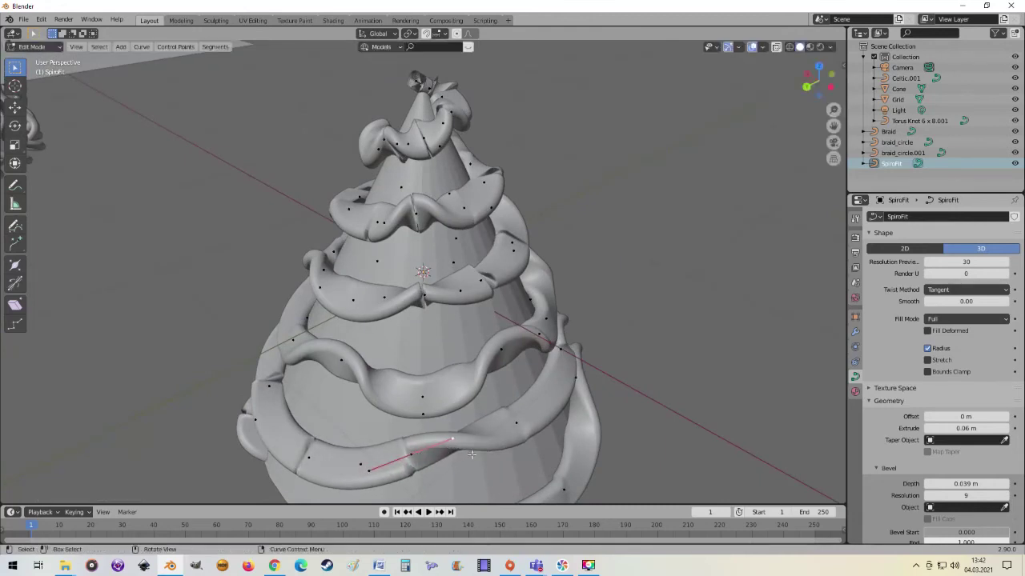
Step: Rescale and move the segment's points, then reposition another control point
{"action": "key", "text": "s"}
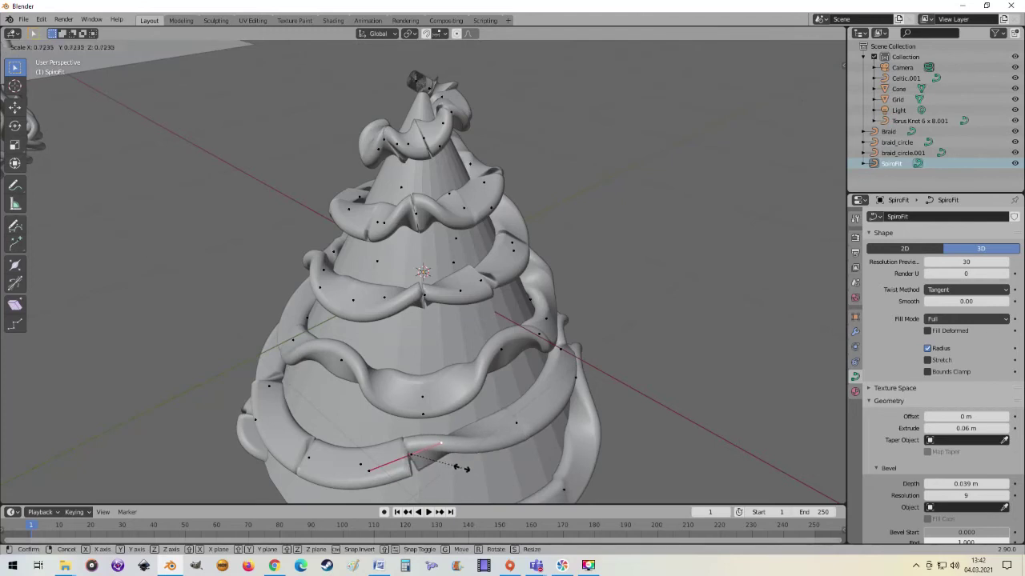
{"action": "left_click", "coordinate": [467, 465]}
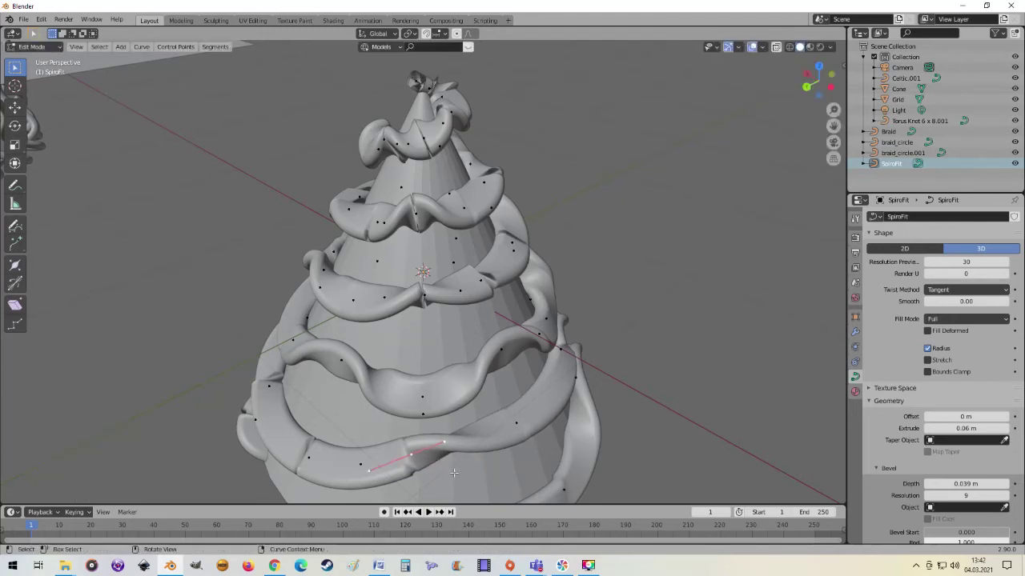
{"action": "key", "text": "g"}
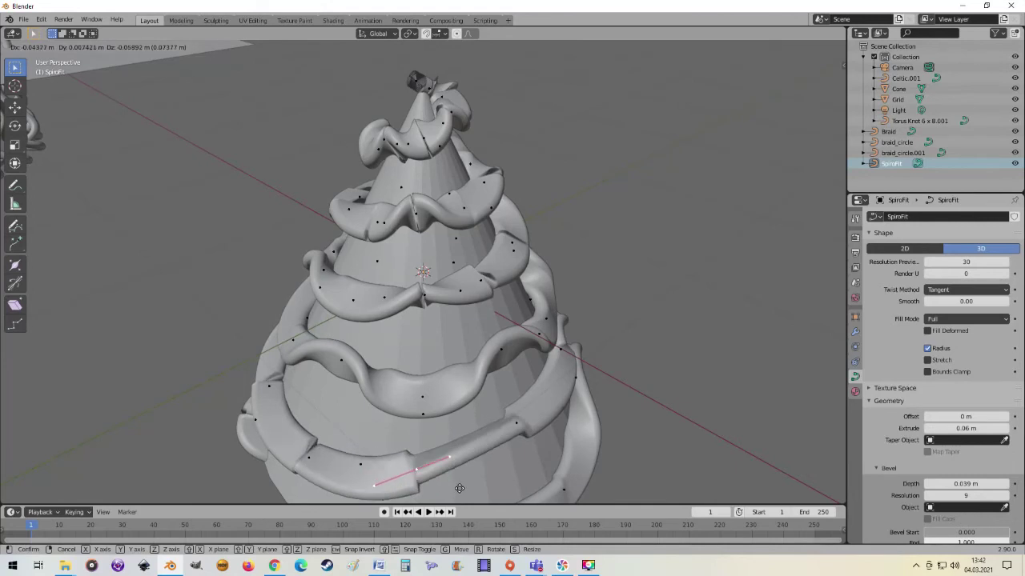
{"action": "left_click", "coordinate": [468, 497]}
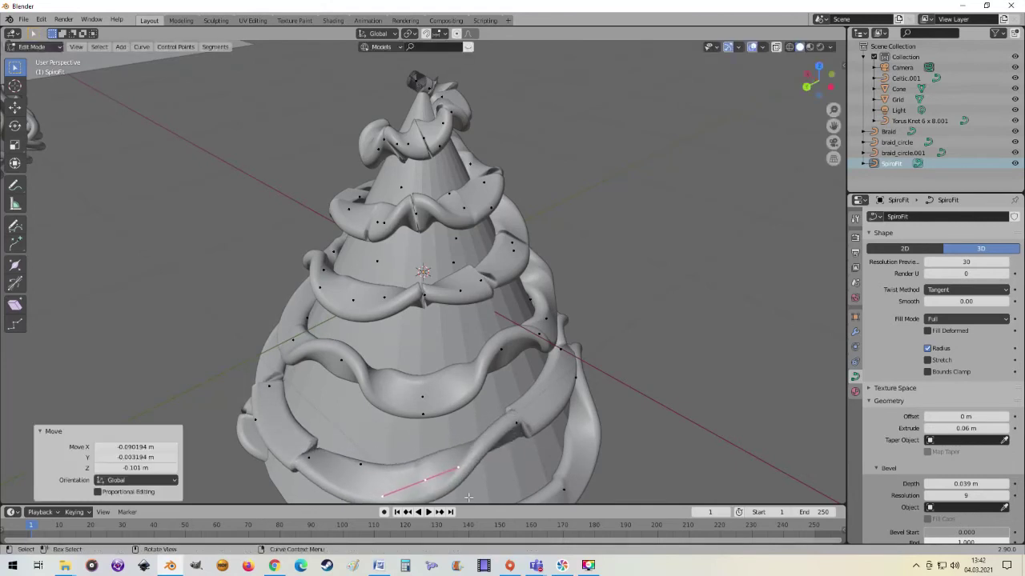
{"action": "middle_click_drag", "start_coordinate": [468, 497], "coordinate": [436, 440]}
{"action": "left_click", "coordinate": [374, 425]}
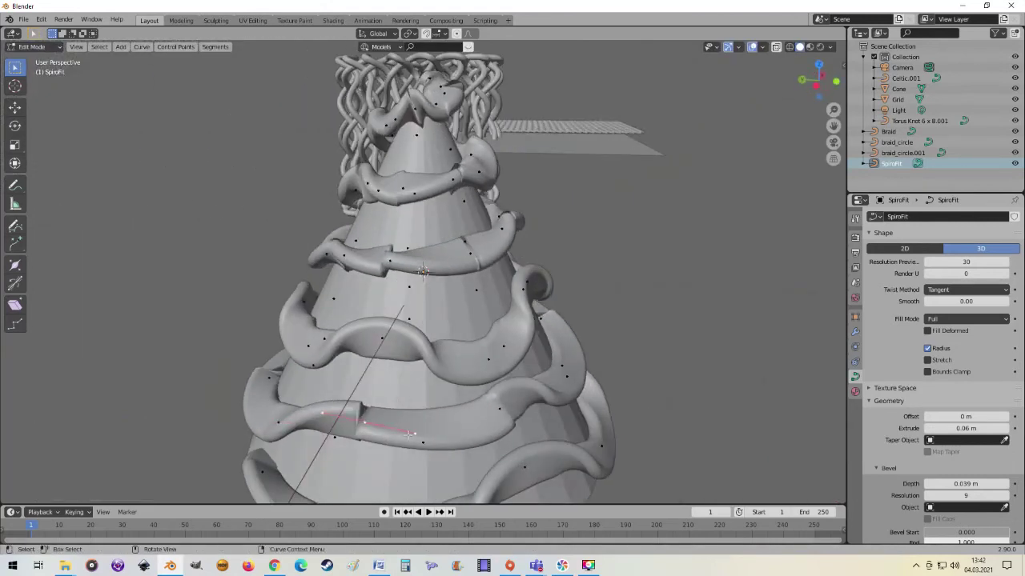
{"action": "key", "text": "g"}
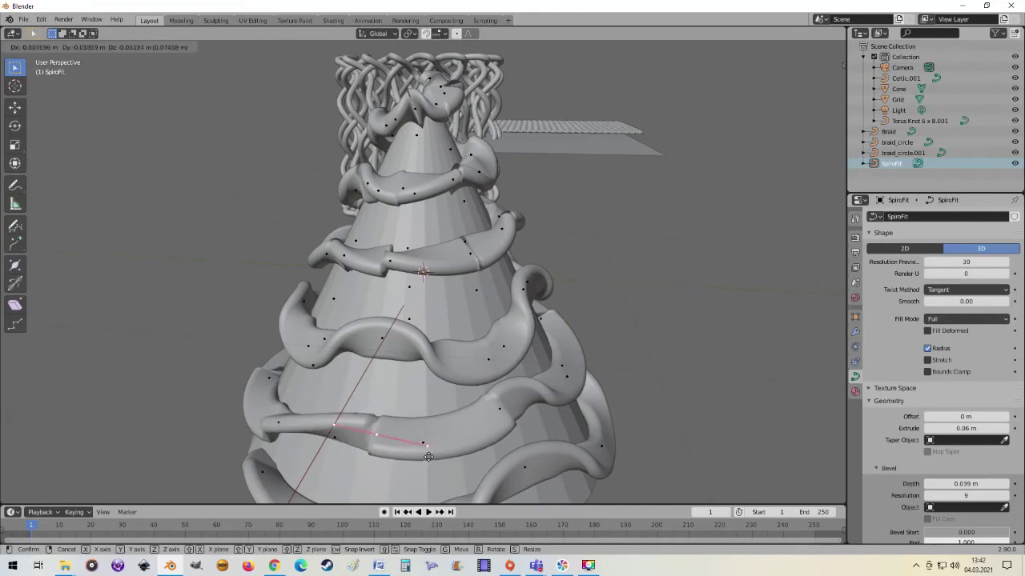
{"action": "left_click", "coordinate": [433, 453]}
Step: Check the reshaped spiral and return to Object Mode
{"action": "scroll", "coordinate": [433, 453], "scroll_direction": "down", "scroll_amount": 4}
{"action": "mouse_move", "coordinate": [433, 454]}
{"action": "middle_mouse_down"}
{"action": "mouse_move", "coordinate": [416, 387]}
{"action": "mouse_move", "coordinate": [478, 379]}
{"action": "mouse_move", "coordinate": [389, 398]}
{"action": "middle_mouse_up"}
{"action": "scroll", "coordinate": [416, 387], "scroll_direction": "up", "scroll_amount": 6}
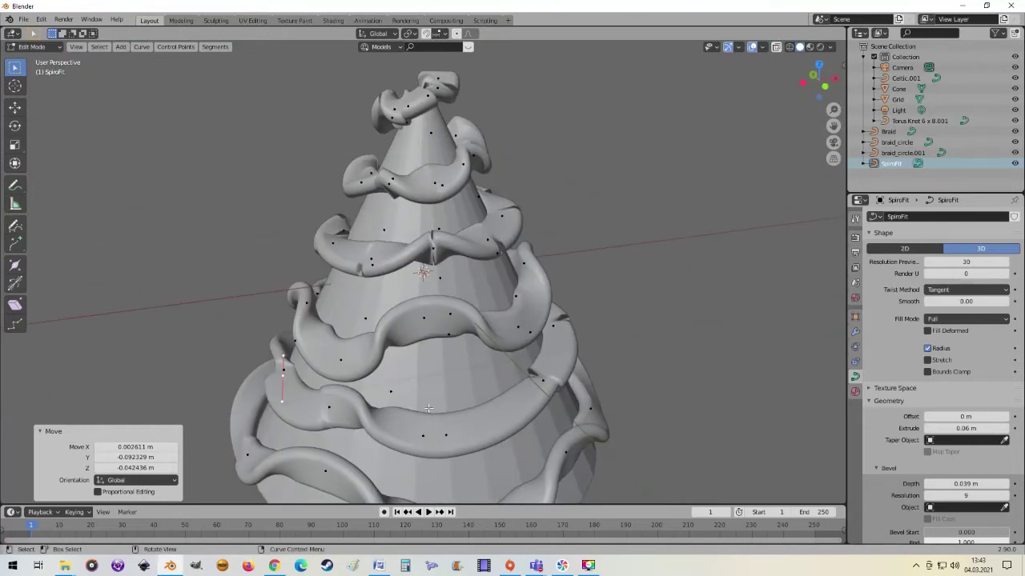
{"action": "scroll", "coordinate": [509, 387], "scroll_direction": "down", "scroll_amount": 2}
{"action": "key", "text": "Tab"}
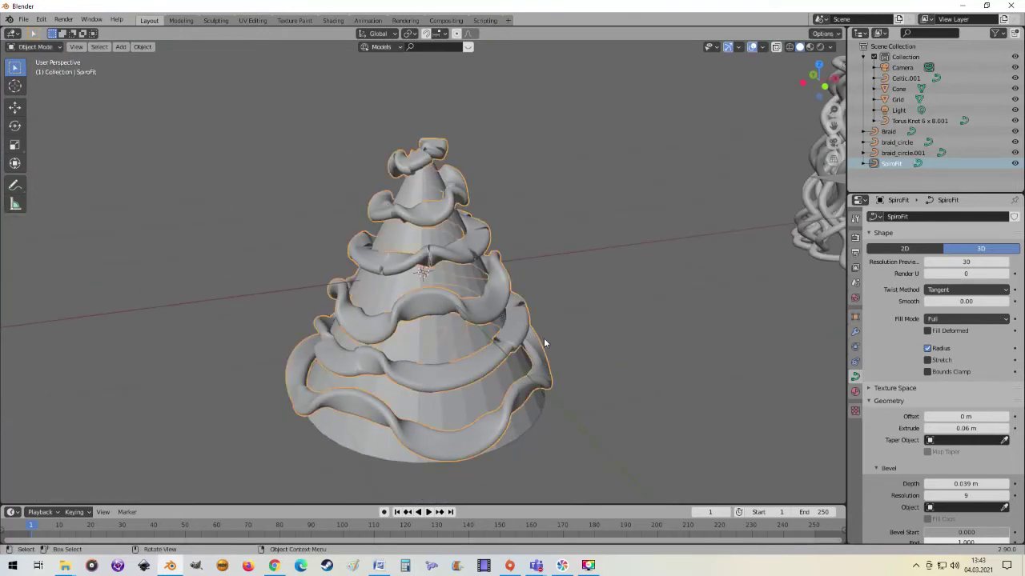
Step: Remove the SpiroFit ribbon, select the bare cone, and bring up the Add menu
{"action": "middle_click_drag", "start_coordinate": [544, 343], "coordinate": [505, 347]}
{"action": "key", "text": "Delete"}
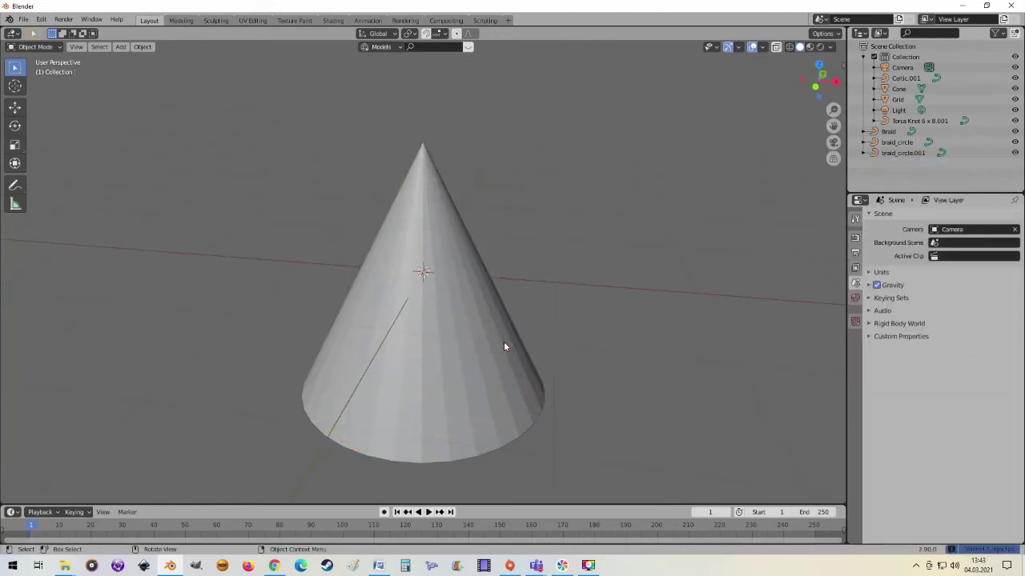
{"action": "mouse_move", "coordinate": [404, 320]}
{"action": "middle_mouse_down"}
{"action": "mouse_move", "coordinate": [478, 275]}
{"action": "mouse_move", "coordinate": [452, 342]}
{"action": "middle_mouse_up"}
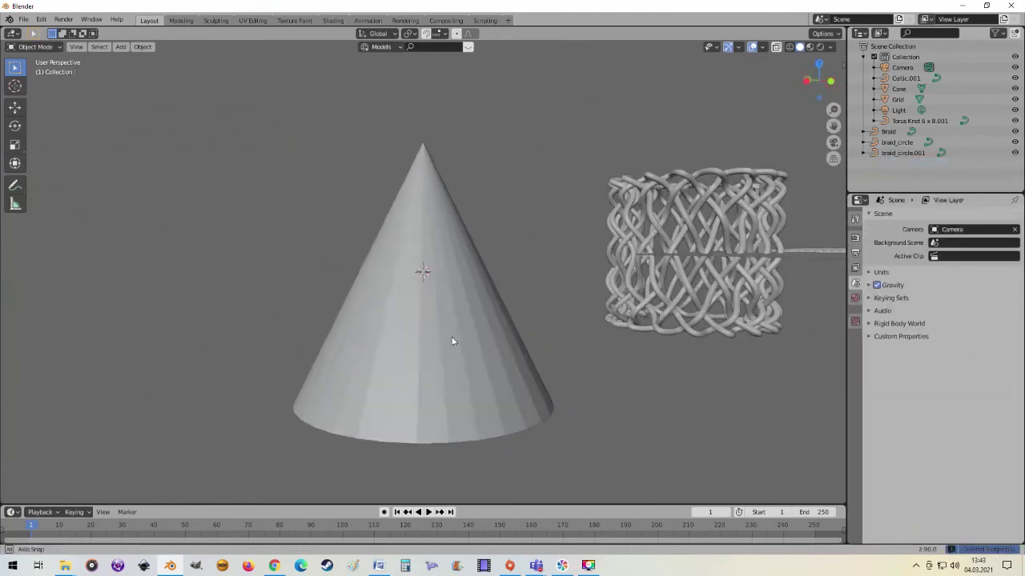
{"action": "left_click", "coordinate": [455, 290]}
{"action": "left_click", "coordinate": [126, 47]}
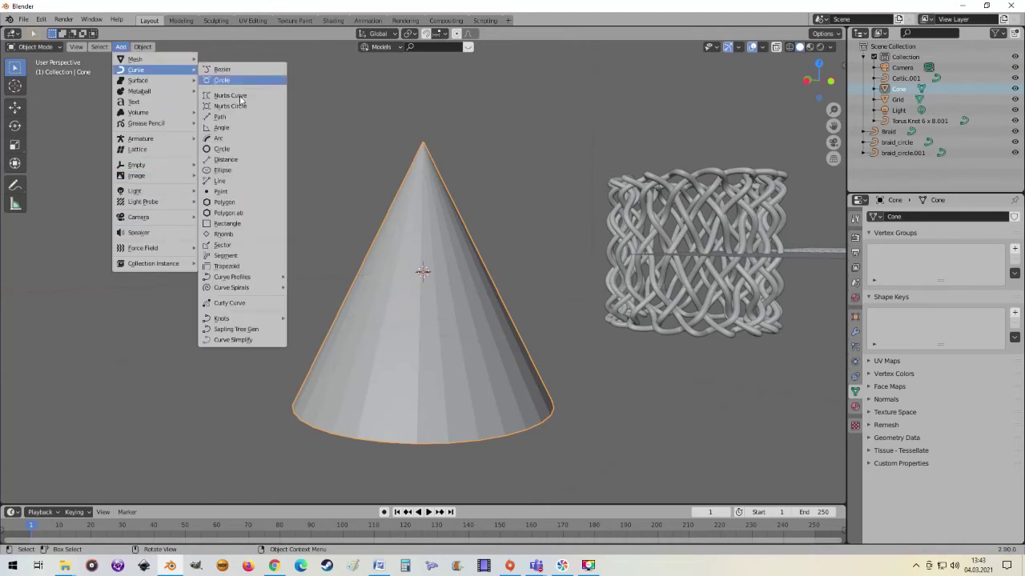
{"action": "mouse_move", "coordinate": [136, 70]}
{"action": "mouse_move", "coordinate": [221, 319]}
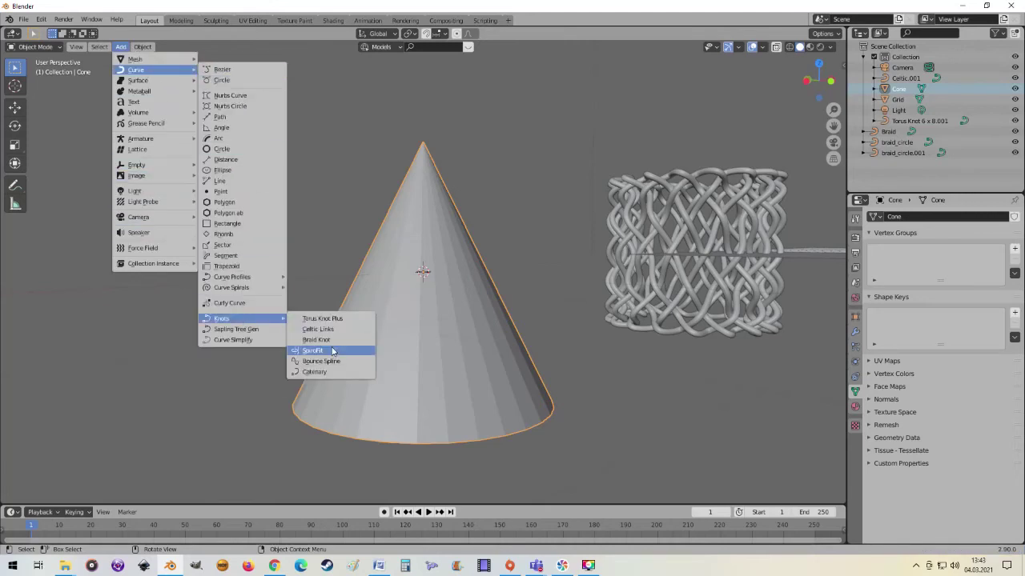
Step: Add a new SpiroFit spiral around the cone with tilt set to 1
{"action": "left_click", "coordinate": [332, 351]}
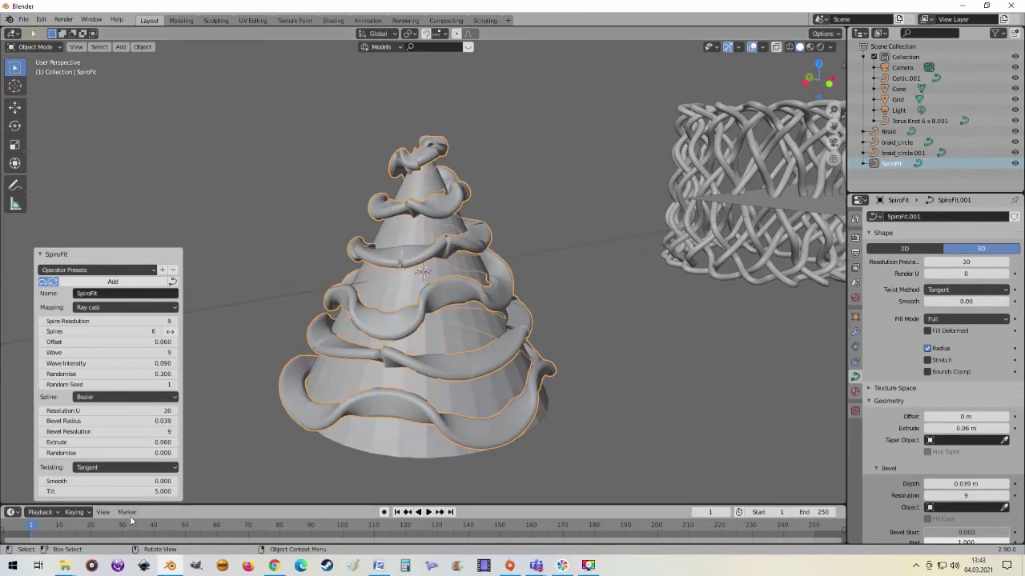
{"action": "left_click_drag", "start_coordinate": [135, 491], "coordinate": [131, 509]}
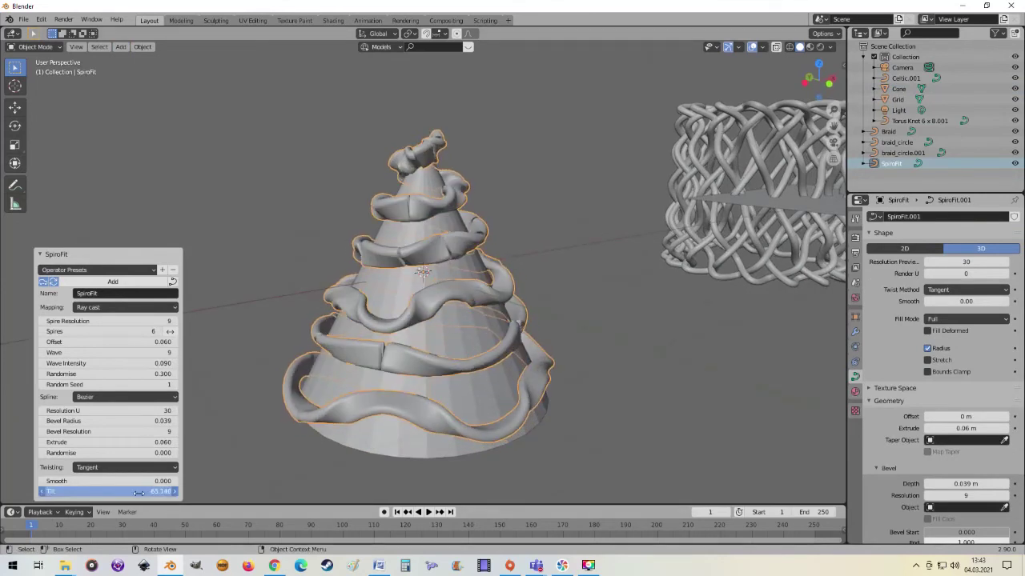
{"action": "left_click", "coordinate": [108, 491]}
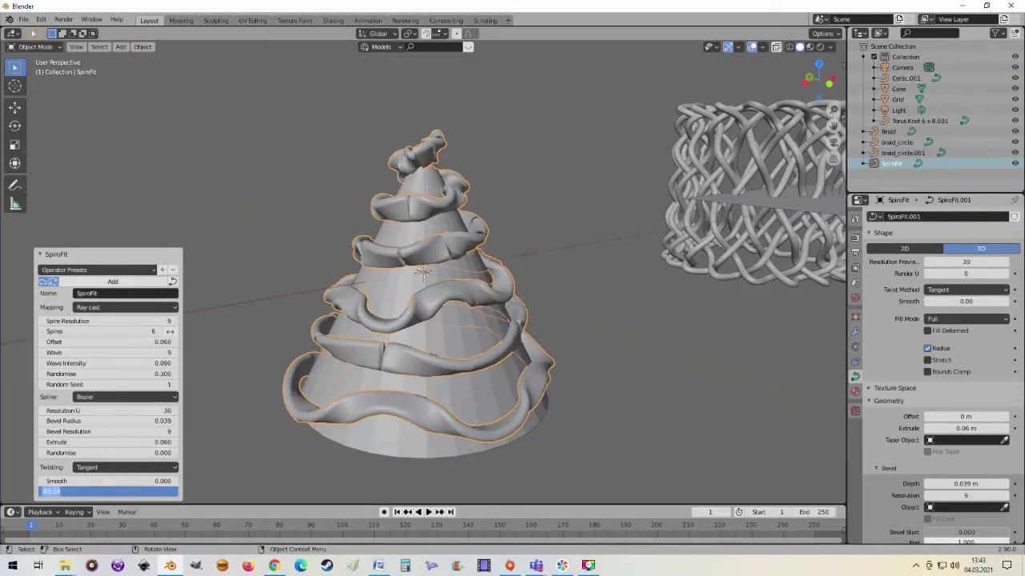
{"action": "type", "text": "1"}
{"action": "key", "text": "Return"}
{"action": "middle_click_drag", "start_coordinate": [320, 461], "coordinate": [556, 387]}
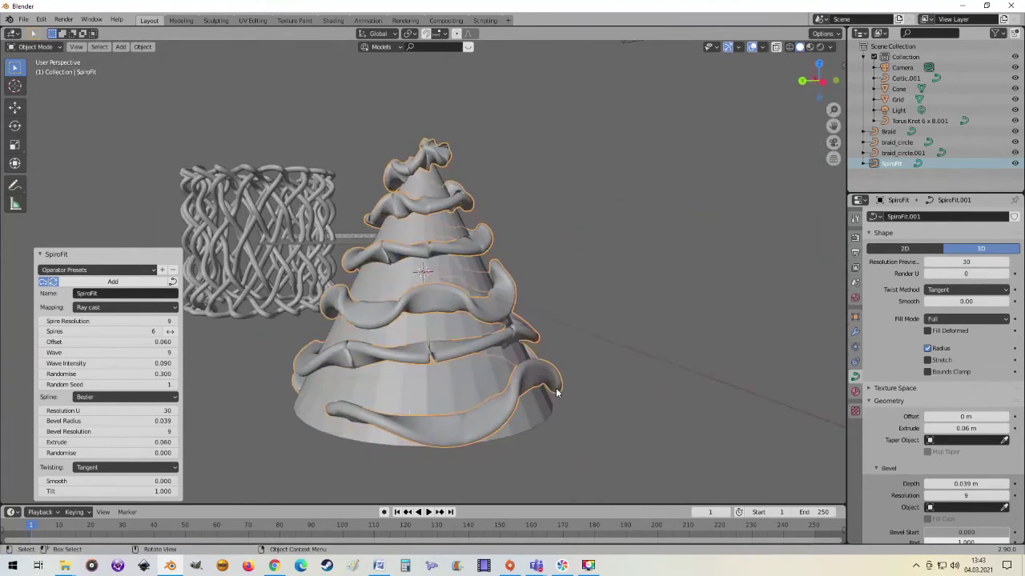
Step: Raise the twisting smooth to 7.170, inspect the ribbon, and enter Edit Mode
{"action": "left_click_drag", "start_coordinate": [108, 481], "coordinate": [176, 481]}
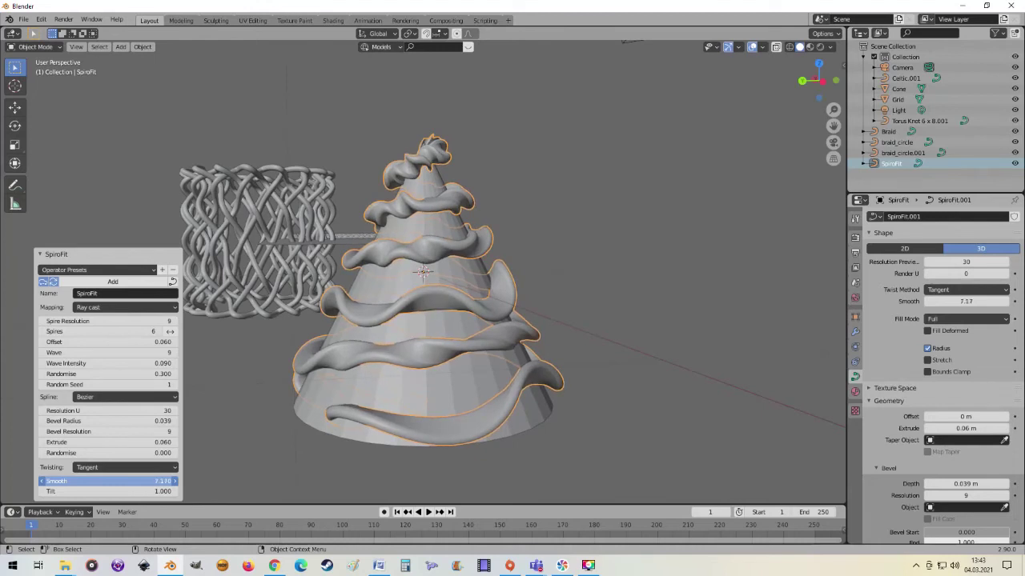
{"action": "mouse_move", "coordinate": [561, 348]}
{"action": "middle_mouse_down"}
{"action": "mouse_move", "coordinate": [425, 384]}
{"action": "mouse_move", "coordinate": [426, 368]}
{"action": "middle_mouse_up"}
{"action": "scroll", "coordinate": [449, 360], "scroll_direction": "up", "scroll_amount": 2}
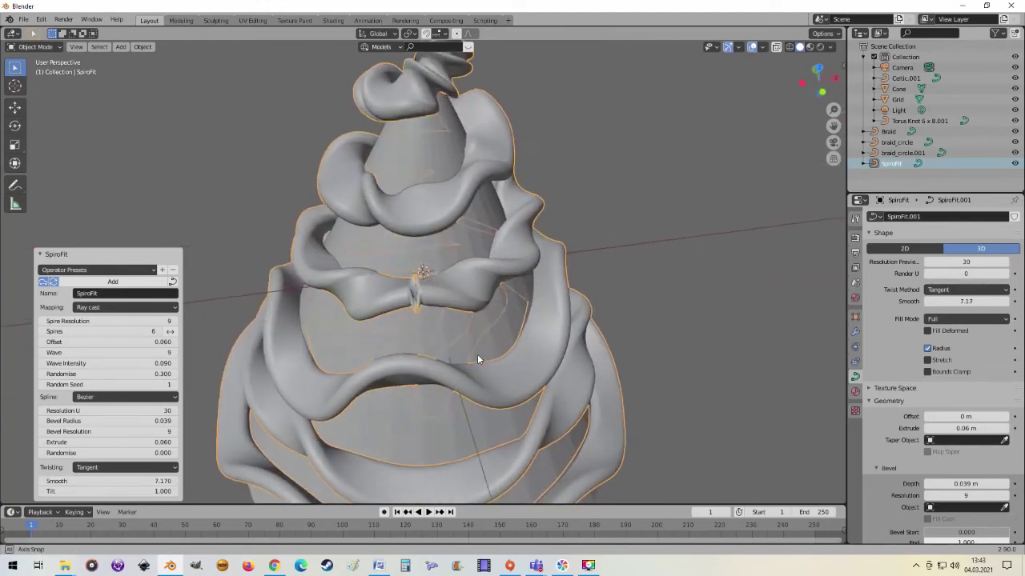
{"action": "middle_click_drag", "start_coordinate": [487, 358], "coordinate": [440, 314]}
{"action": "scroll", "coordinate": [451, 323], "scroll_direction": "up", "scroll_amount": 4}
{"action": "scroll", "coordinate": [427, 348], "scroll_direction": "up", "scroll_amount": 2}
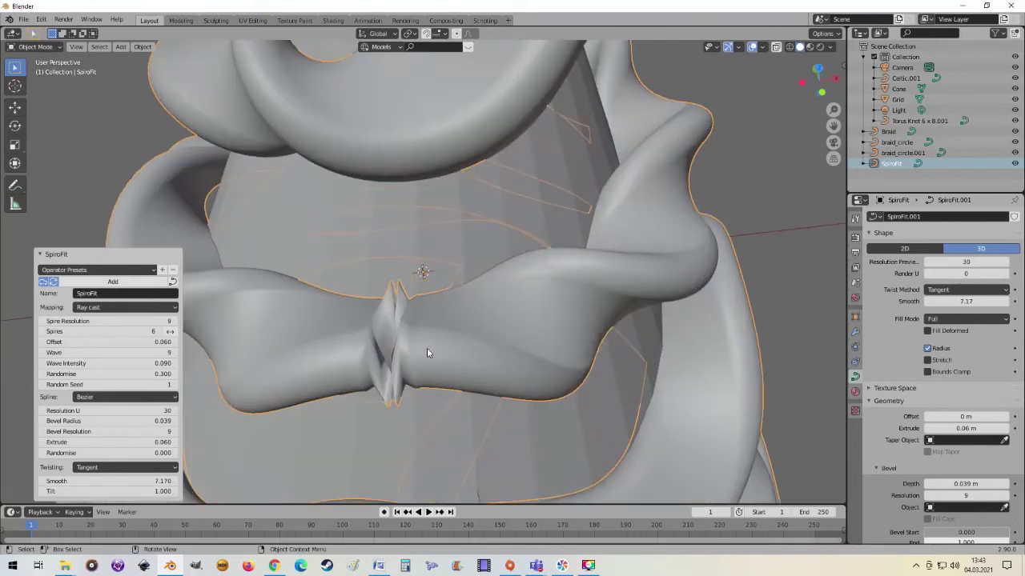
{"action": "key", "text": "Tab"}
Step: Move the pinched segment's points by about -0.004, -0.009, -0.012 m to smooth the twist
{"action": "middle_click_drag", "start_coordinate": [455, 353], "coordinate": [460, 364]}
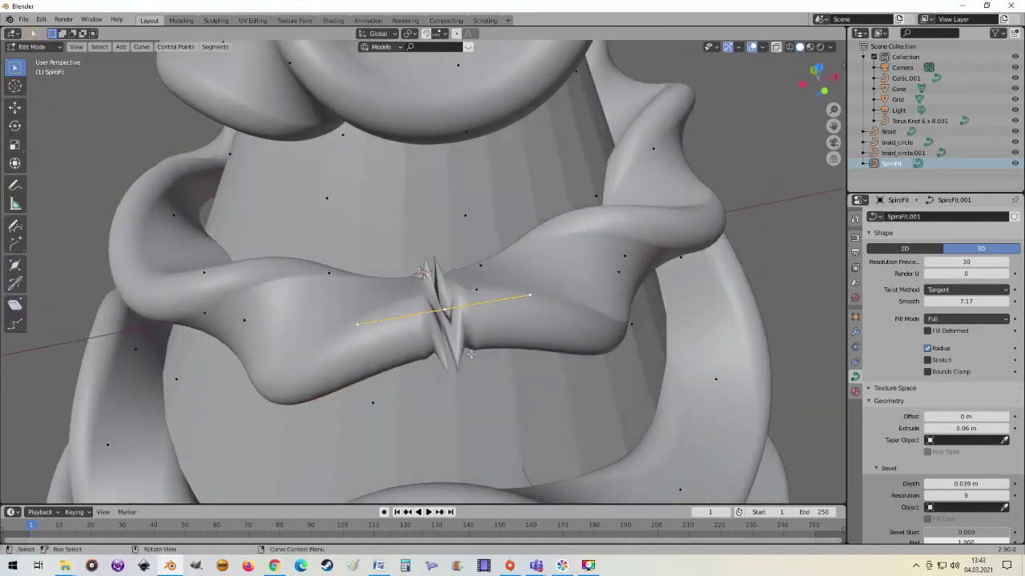
{"action": "key", "text": "g"}
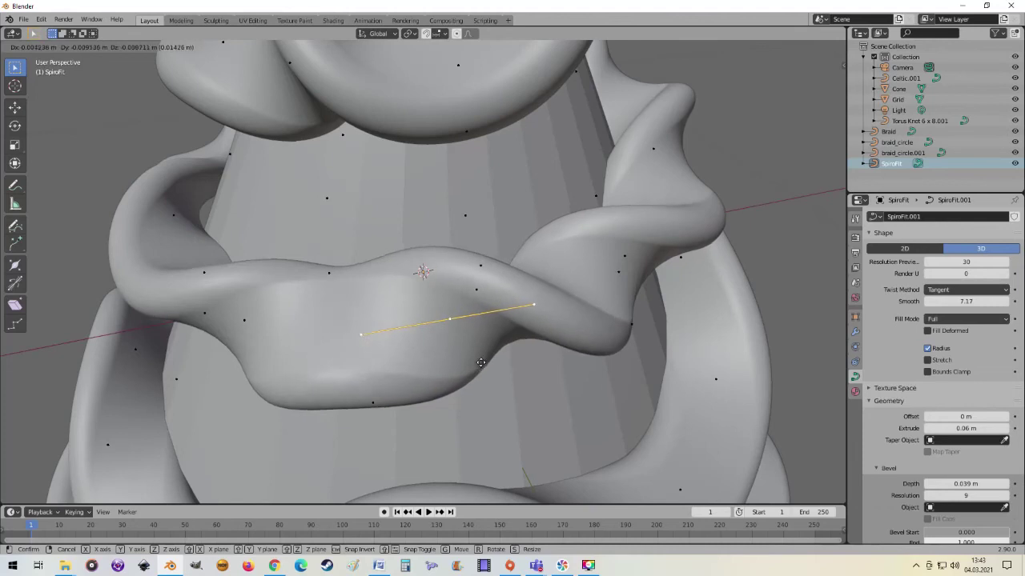
{"action": "left_click", "coordinate": [472, 364]}
{"action": "scroll", "coordinate": [472, 365], "scroll_direction": "down", "scroll_amount": 3}
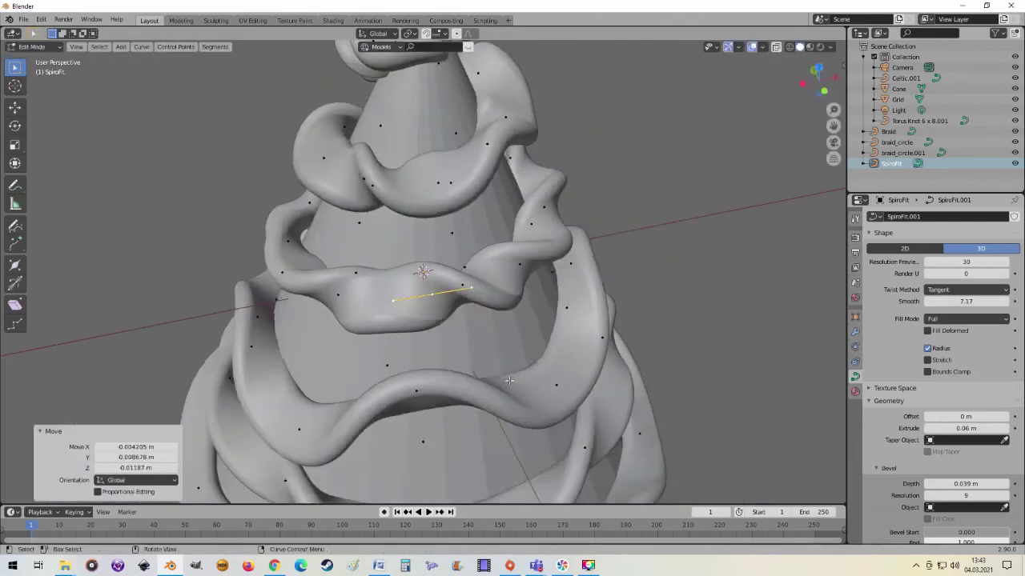
{"action": "mouse_move", "coordinate": [472, 364]}
{"action": "middle_mouse_down"}
{"action": "mouse_move", "coordinate": [365, 378]}
{"action": "mouse_move", "coordinate": [427, 339]}
{"action": "mouse_move", "coordinate": [314, 398]}
{"action": "mouse_move", "coordinate": [552, 367]}
{"action": "middle_mouse_up"}
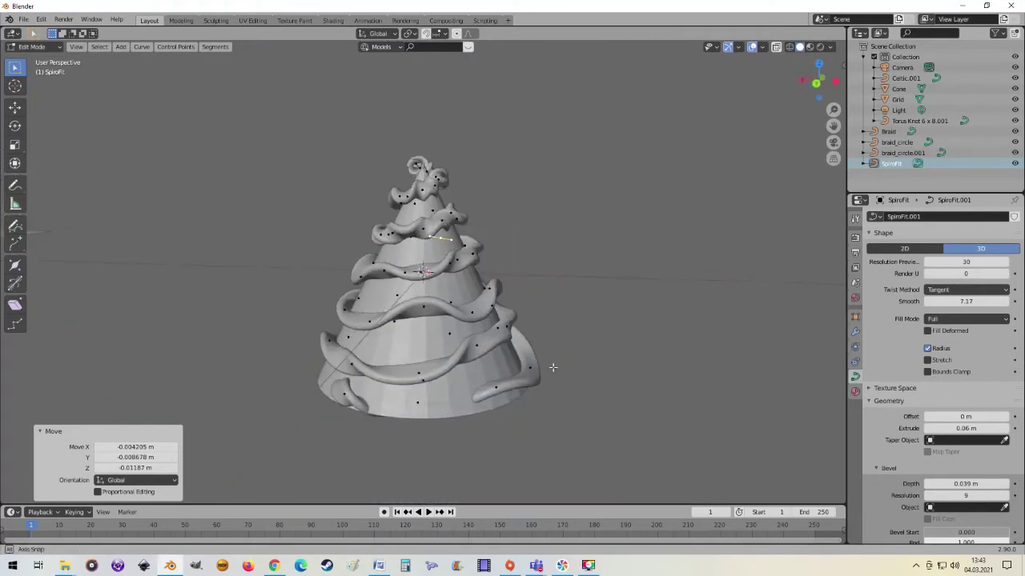
Step: Return to Object Mode and move the SpiroFit spiral off the cone
{"action": "scroll", "coordinate": [434, 285], "scroll_direction": "up", "scroll_amount": 5}
{"action": "middle_click_drag", "start_coordinate": [576, 309], "coordinate": [564, 362]}
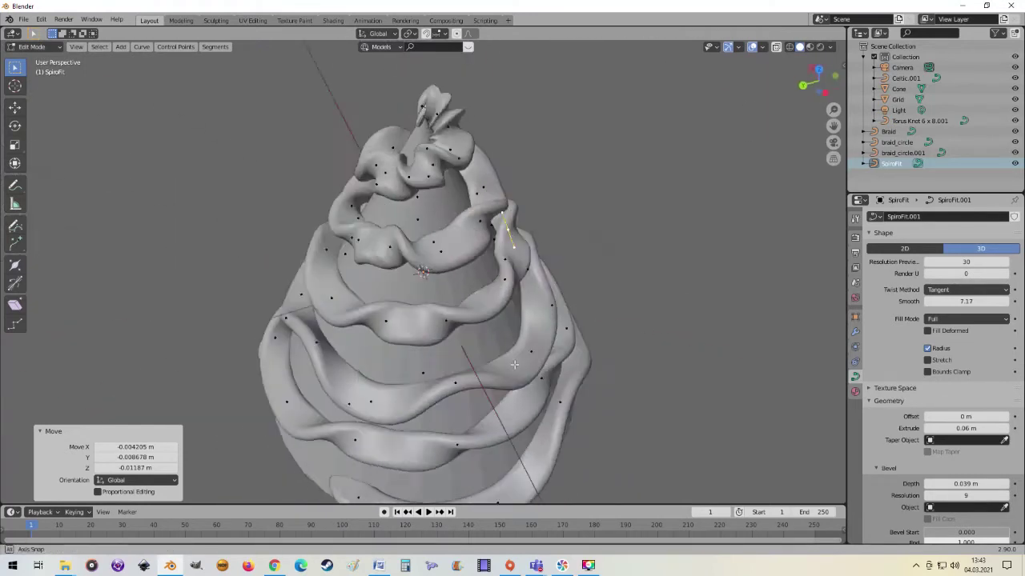
{"action": "key", "text": "Tab"}
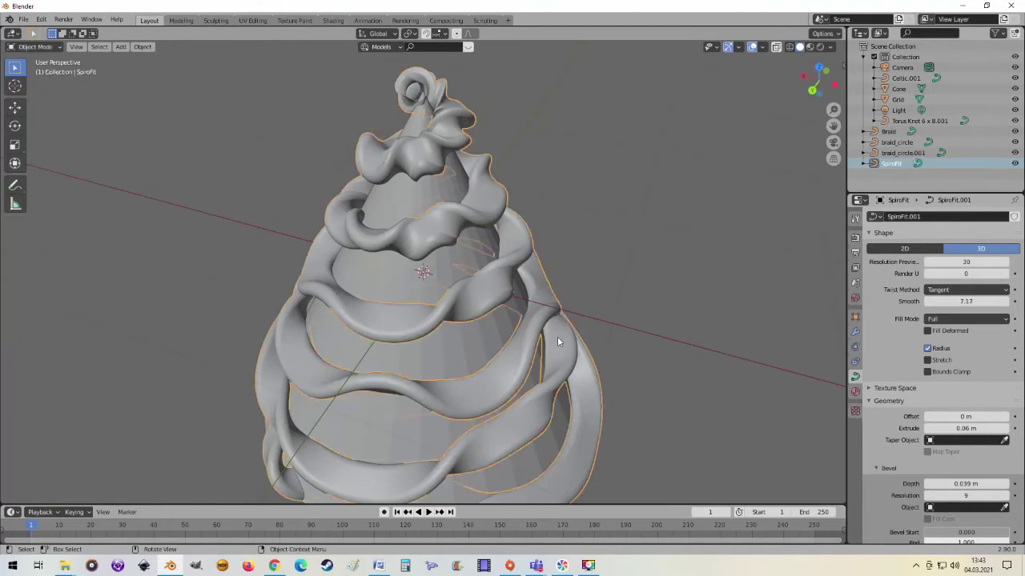
{"action": "scroll", "coordinate": [557, 337], "scroll_direction": "down", "scroll_amount": 4}
{"action": "middle_click_drag", "start_coordinate": [545, 295], "coordinate": [570, 320]}
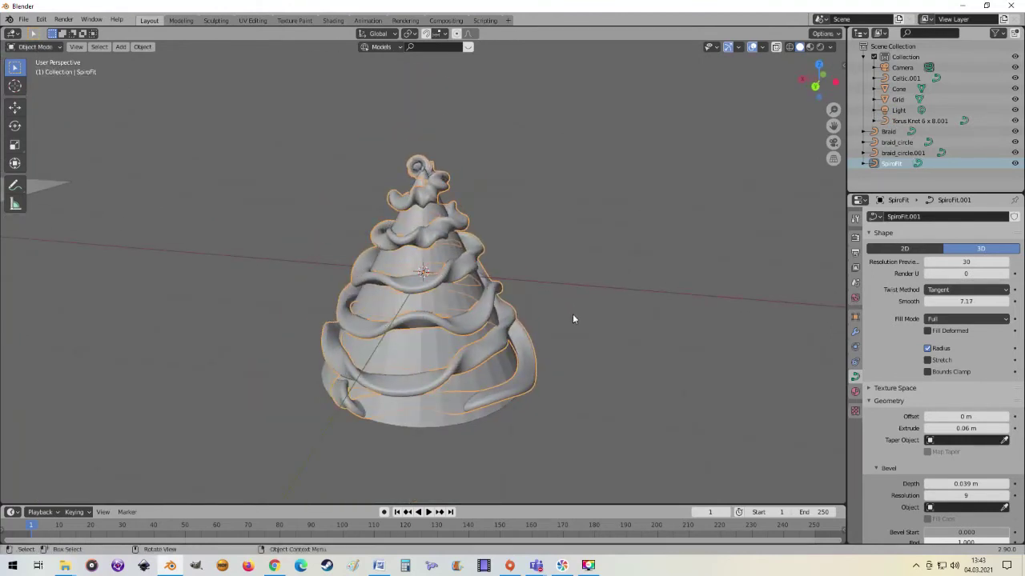
{"action": "key", "text": "g"}
{"action": "left_click", "coordinate": [759, 308]}
Step: Reposition the SpiroFit spiral right beside the green braid
{"action": "scroll", "coordinate": [736, 328], "scroll_direction": "down", "scroll_amount": 4}
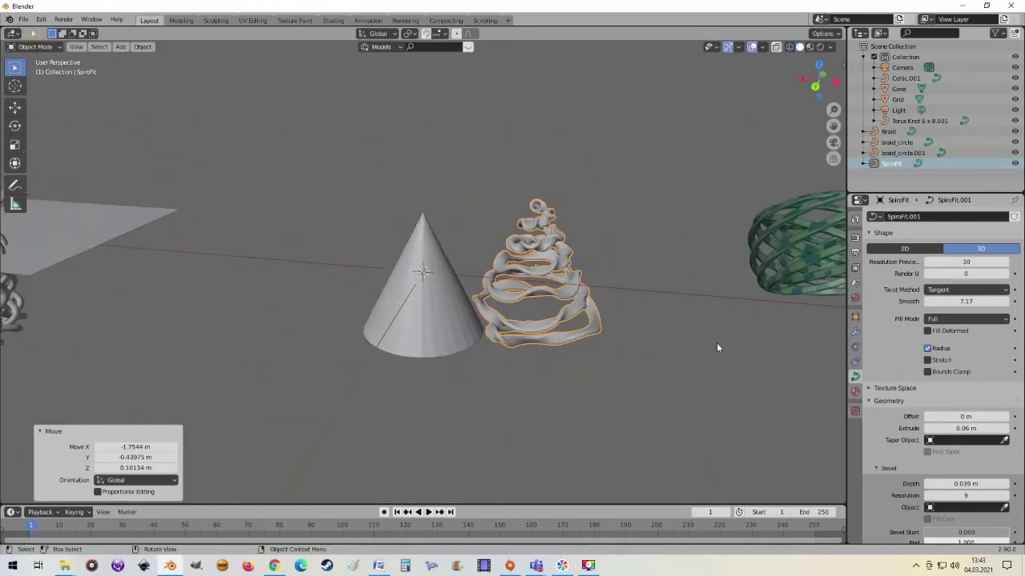
{"action": "mouse_move", "coordinate": [716, 343]}
{"action": "middle_mouse_down"}
{"action": "mouse_move", "coordinate": [533, 362]}
{"action": "mouse_move", "coordinate": [660, 349]}
{"action": "mouse_move", "coordinate": [601, 337]}
{"action": "middle_mouse_up"}
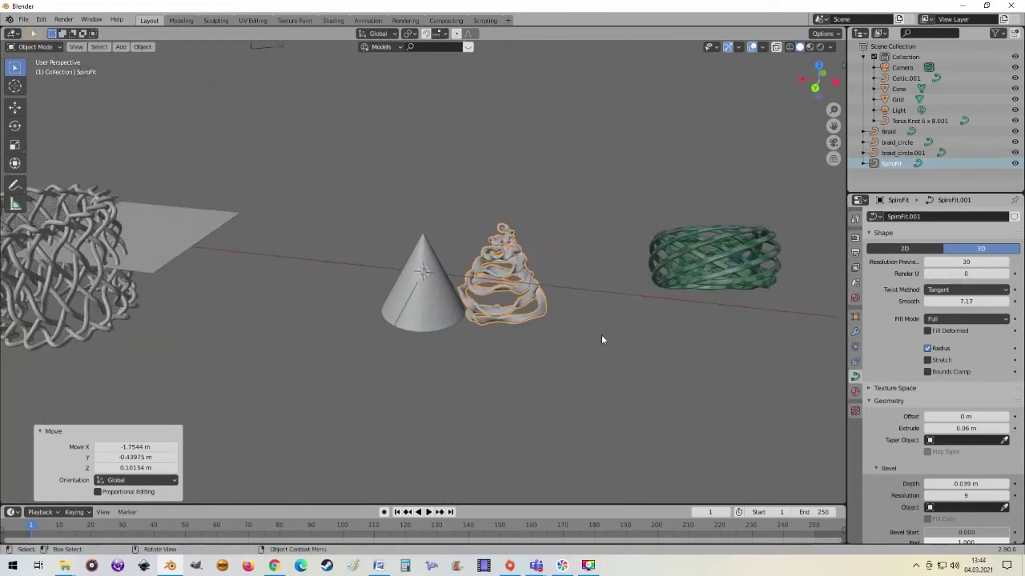
{"action": "key", "text": "g"}
{"action": "left_click", "coordinate": [724, 320]}
Step: Delete the cone and add a 2 m Suzanne monkey head at the world origin
{"action": "left_click", "coordinate": [451, 318]}
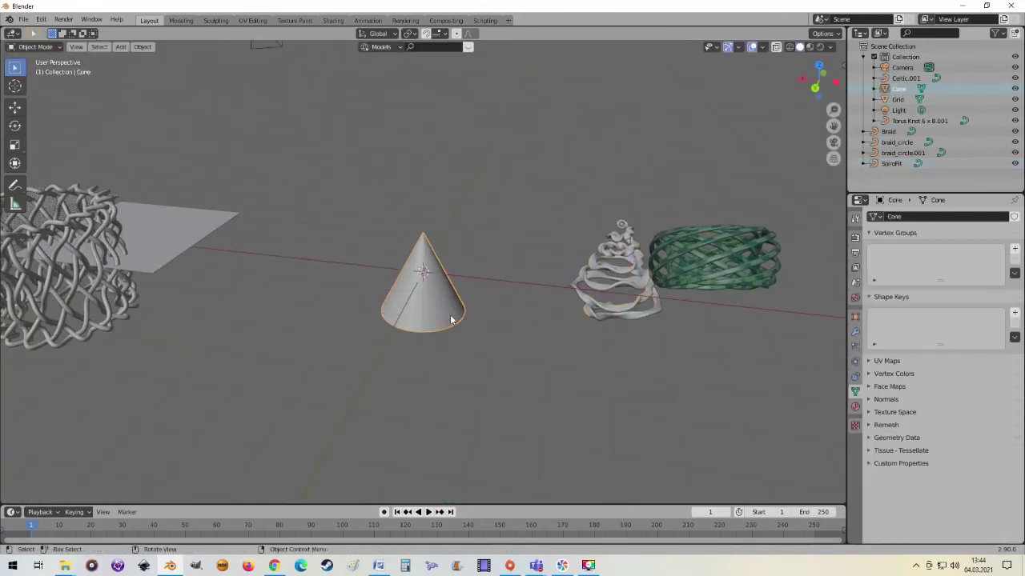
{"action": "key", "text": "Delete"}
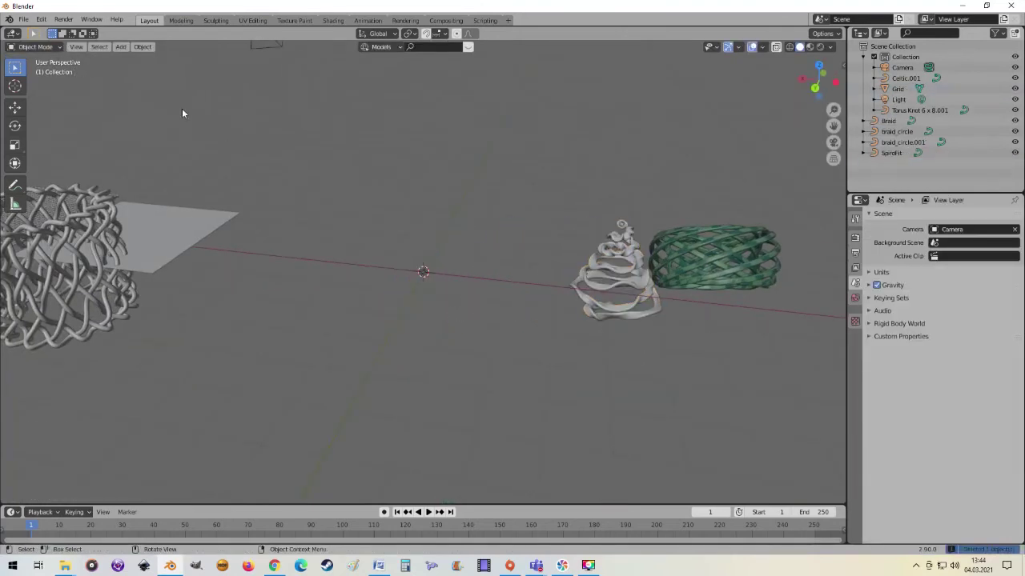
{"action": "left_click", "coordinate": [122, 47]}
{"action": "mouse_move", "coordinate": [152, 60]}
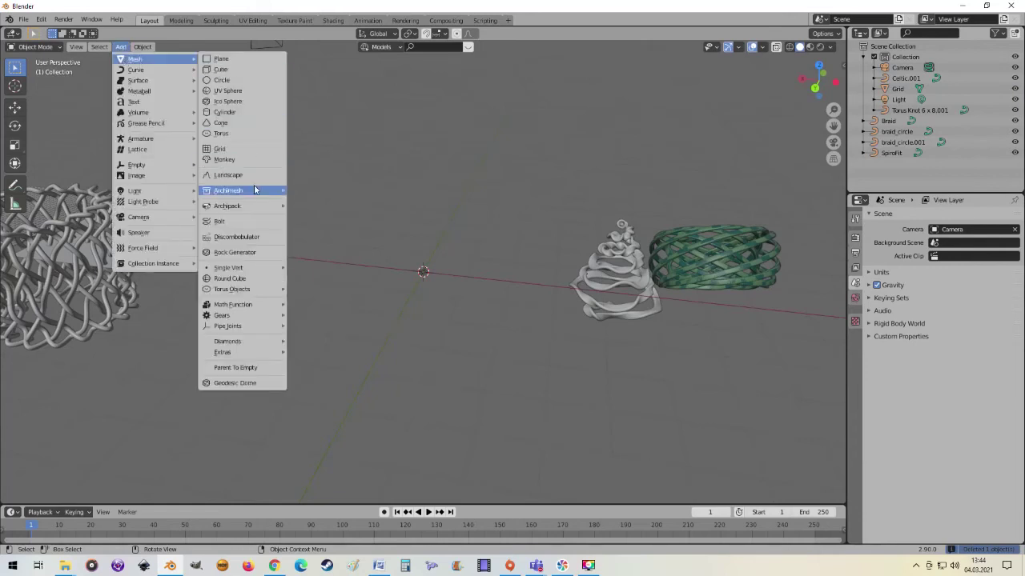
{"action": "left_click", "coordinate": [237, 163]}
{"action": "scroll", "coordinate": [363, 202], "scroll_direction": "up", "scroll_amount": 5}
{"action": "mouse_move", "coordinate": [451, 252]}
{"action": "middle_mouse_down"}
{"action": "mouse_move", "coordinate": [263, 258]}
{"action": "mouse_move", "coordinate": [309, 242]}
{"action": "middle_mouse_up"}
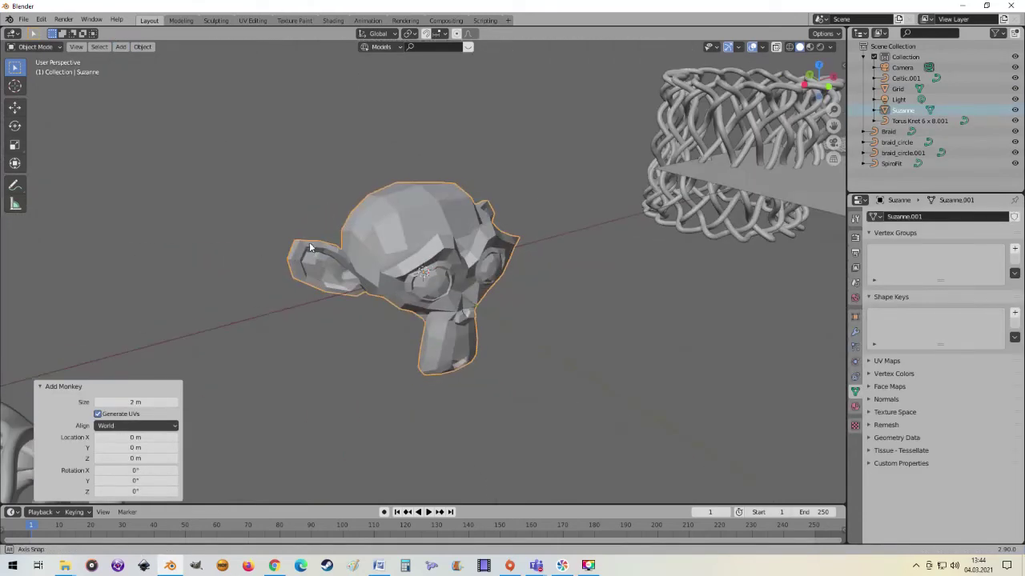
{"action": "left_click", "coordinate": [121, 47]}
{"action": "mouse_move", "coordinate": [136, 70]}
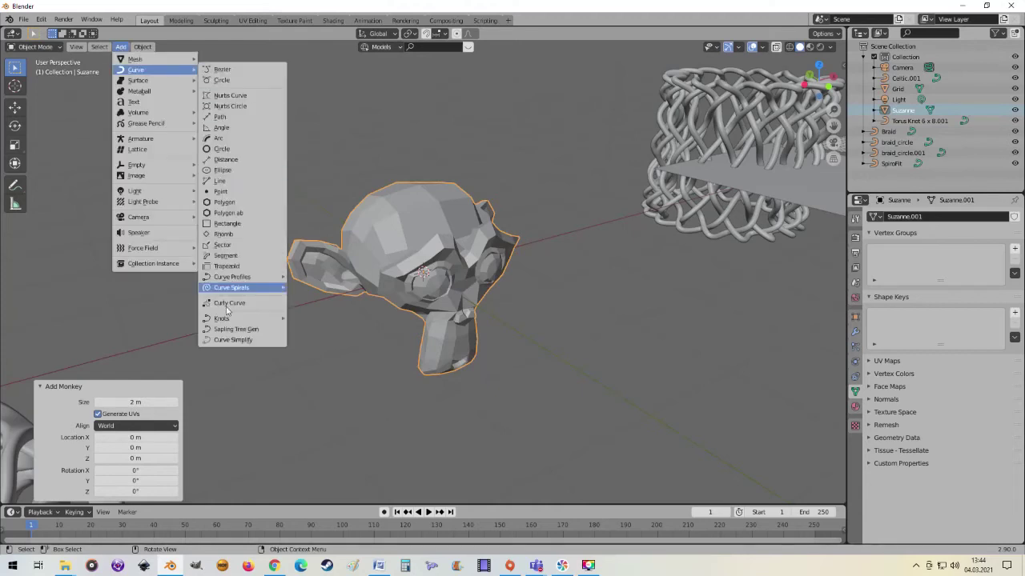
Step: Wrap Suzanne in a SpiroFit spiral and set its Wave to 0
{"action": "mouse_move", "coordinate": [221, 318]}
{"action": "left_click", "coordinate": [320, 350]}
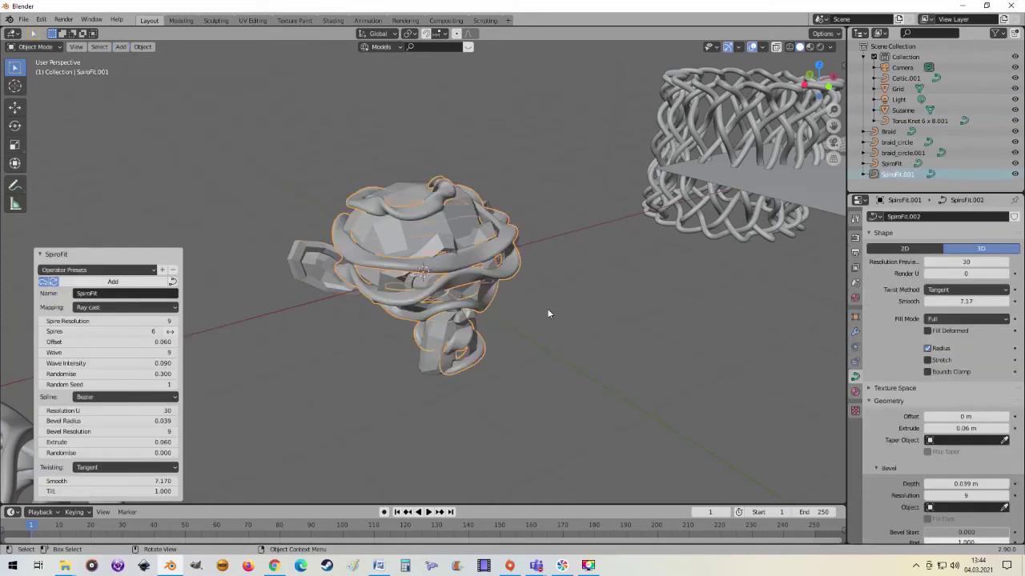
{"action": "mouse_move", "coordinate": [548, 314]}
{"action": "middle_mouse_down"}
{"action": "mouse_move", "coordinate": [505, 234]}
{"action": "mouse_move", "coordinate": [267, 386]}
{"action": "middle_mouse_up"}
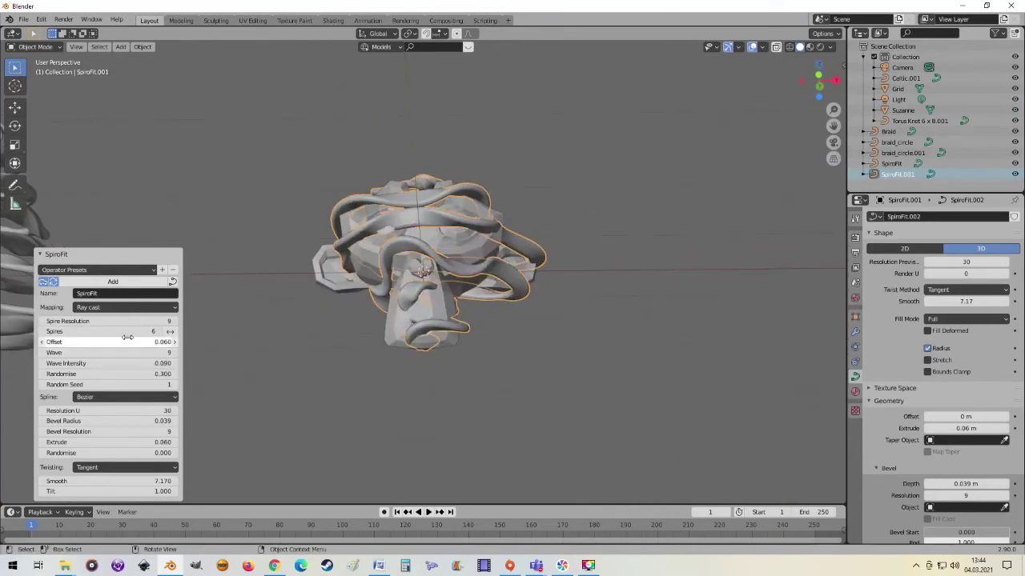
{"action": "scroll", "coordinate": [482, 328], "scroll_direction": "up", "scroll_amount": 3}
{"action": "mouse_move", "coordinate": [480, 322]}
{"action": "middle_mouse_down"}
{"action": "mouse_move", "coordinate": [394, 295]}
{"action": "mouse_move", "coordinate": [336, 320]}
{"action": "mouse_move", "coordinate": [270, 320]}
{"action": "mouse_move", "coordinate": [239, 291]}
{"action": "mouse_move", "coordinate": [196, 299]}
{"action": "mouse_move", "coordinate": [221, 245]}
{"action": "mouse_move", "coordinate": [525, 387]}
{"action": "mouse_move", "coordinate": [562, 387]}
{"action": "mouse_move", "coordinate": [552, 370]}
{"action": "mouse_move", "coordinate": [584, 378]}
{"action": "mouse_move", "coordinate": [480, 393]}
{"action": "middle_mouse_up"}
{"action": "left_click_drag", "start_coordinate": [112, 352], "coordinate": [64, 352]}
{"action": "mouse_move", "coordinate": [474, 356]}
{"action": "middle_mouse_down"}
{"action": "mouse_move", "coordinate": [360, 322]}
{"action": "mouse_move", "coordinate": [488, 347]}
{"action": "middle_mouse_up"}
{"action": "scroll", "coordinate": [536, 300], "scroll_direction": "down", "scroll_amount": 2}
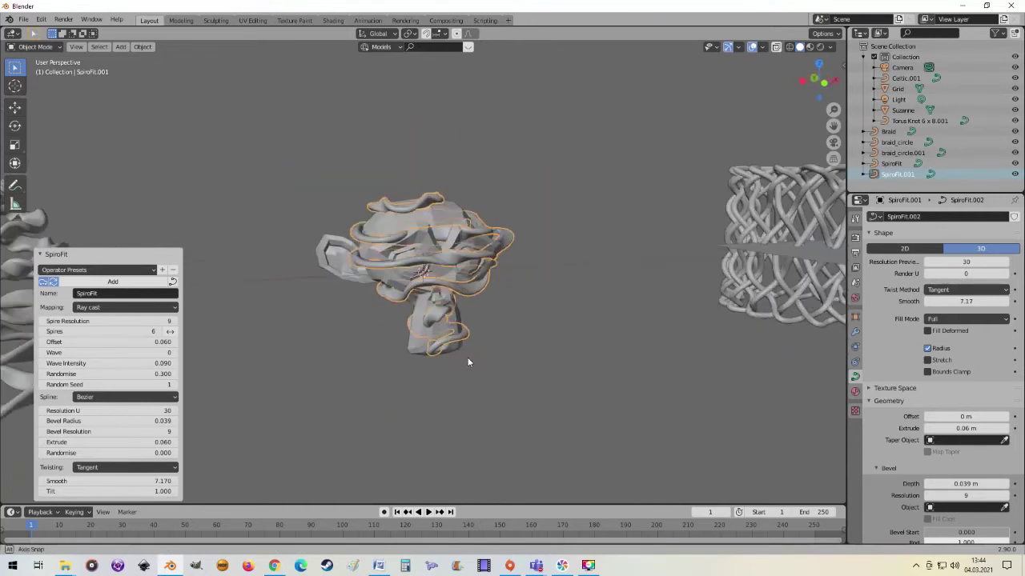
{"action": "middle_click_drag", "start_coordinate": [536, 301], "coordinate": [495, 280]}
Step: Move the new spiral about 2.566 m to the right of the monkey head
{"action": "key", "text": "g"}
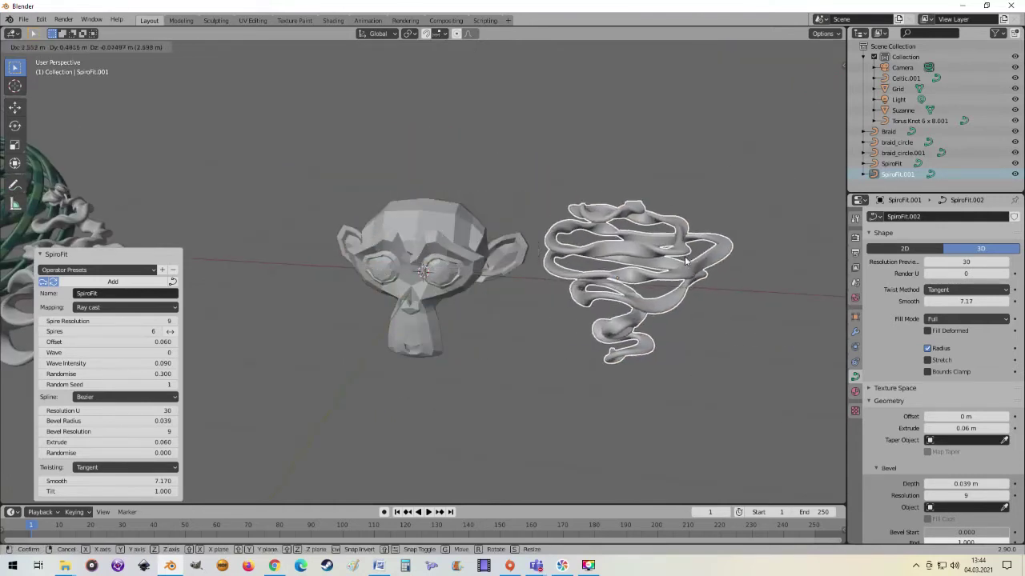
{"action": "left_click", "coordinate": [572, 280]}
{"action": "mouse_move", "coordinate": [573, 280]}
{"action": "middle_mouse_down"}
{"action": "mouse_move", "coordinate": [488, 259]}
{"action": "mouse_move", "coordinate": [544, 304]}
{"action": "mouse_move", "coordinate": [651, 290]}
{"action": "mouse_move", "coordinate": [612, 325]}
{"action": "mouse_move", "coordinate": [595, 394]}
{"action": "mouse_move", "coordinate": [600, 313]}
{"action": "mouse_move", "coordinate": [564, 318]}
{"action": "middle_mouse_up"}
{"action": "scroll", "coordinate": [489, 264], "scroll_direction": "down", "scroll_amount": 5}
{"action": "left_click", "coordinate": [433, 268]}
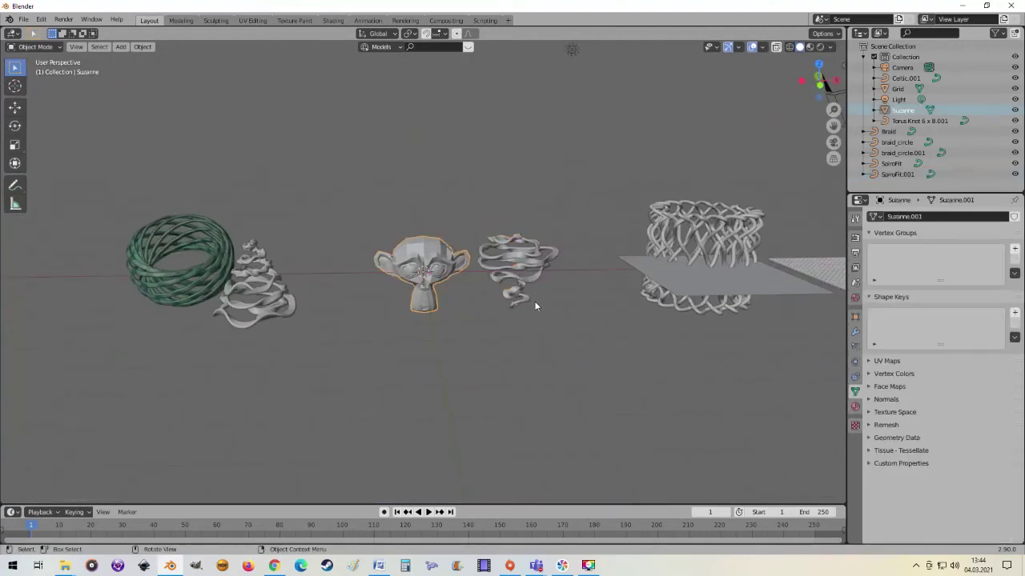
Step: Delete the monkey head and slide the SpiroFit.001 spiral right toward the braid
{"action": "key", "text": "g"}
{"action": "left_click", "coordinate": [517, 298]}
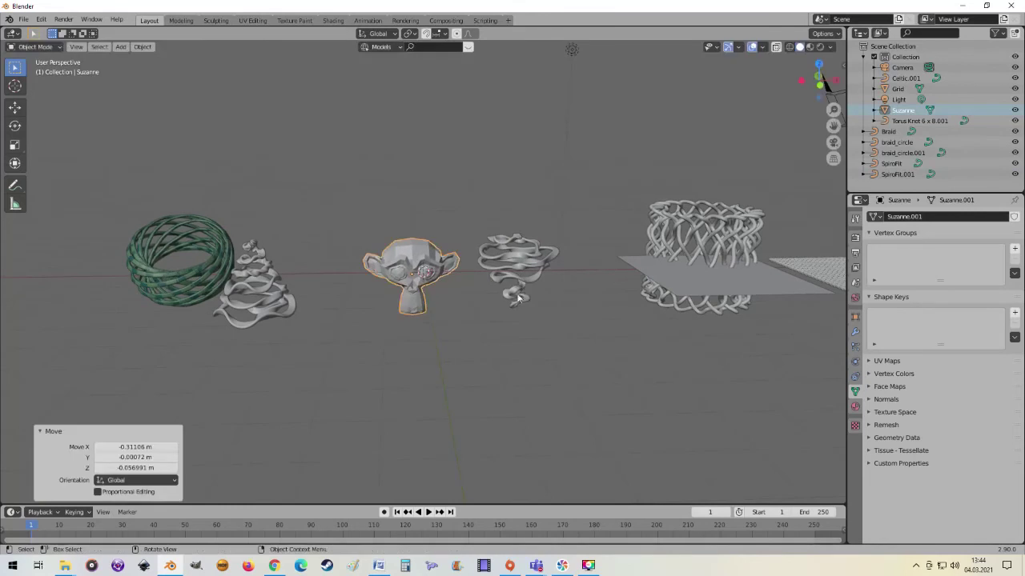
{"action": "key", "text": "Delete"}
{"action": "left_click", "coordinate": [513, 284]}
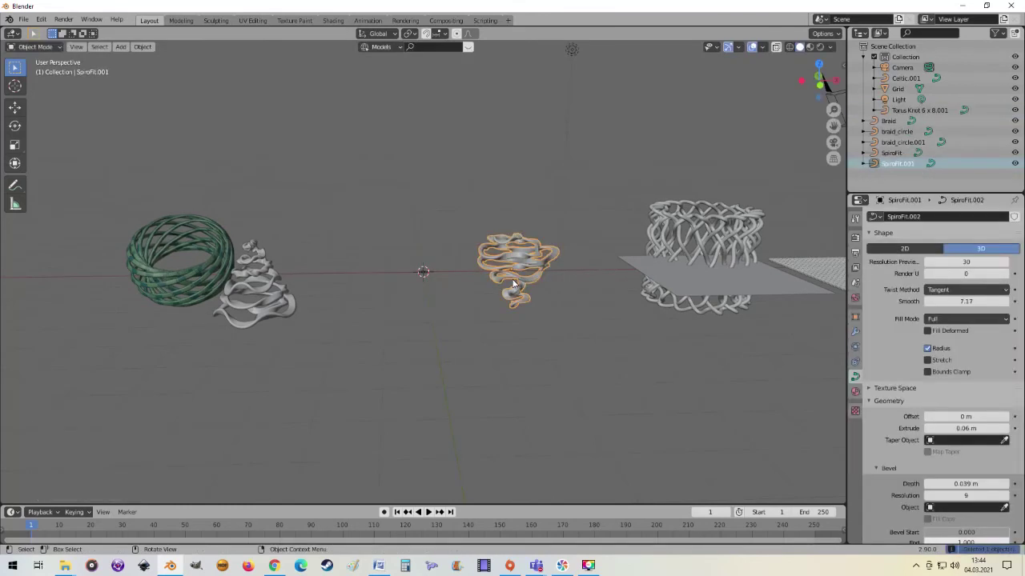
{"action": "left_click_drag", "start_coordinate": [513, 285], "coordinate": [597, 280]}
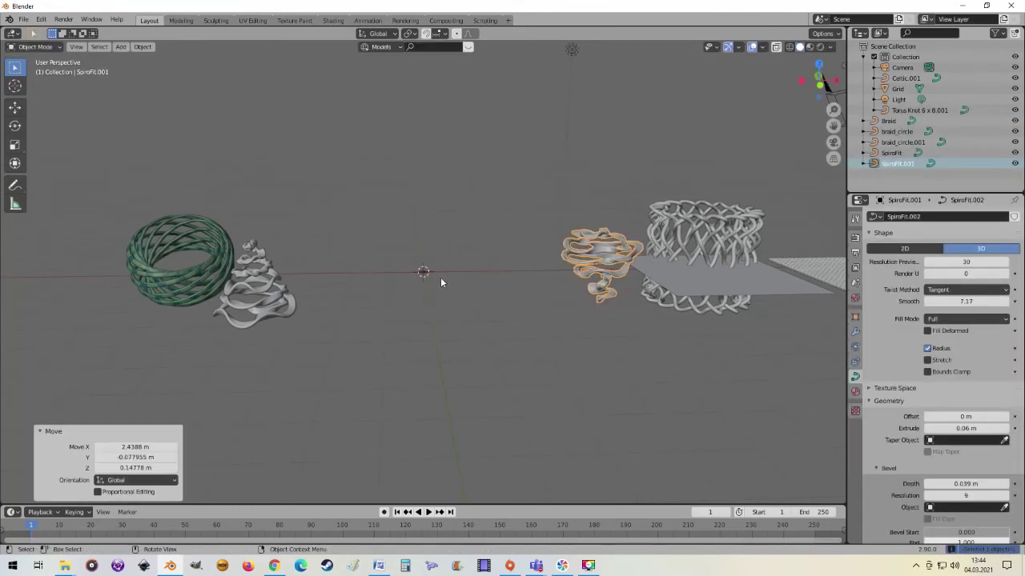
Step: Add a 1 m UV sphere with 32 segments and 16 rings at the origin
{"action": "left_click", "coordinate": [121, 49]}
{"action": "mouse_move", "coordinate": [136, 70]}
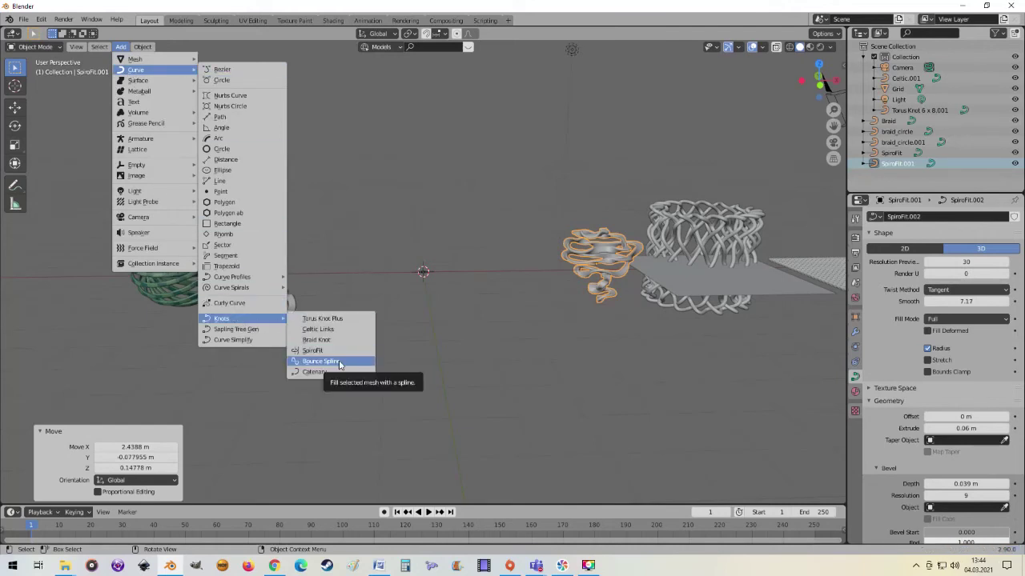
{"action": "key", "text": "Escape"}
{"action": "mouse_move", "coordinate": [513, 262]}
{"action": "middle_mouse_down"}
{"action": "mouse_move", "coordinate": [464, 250]}
{"action": "mouse_move", "coordinate": [548, 266]}
{"action": "mouse_move", "coordinate": [538, 278]}
{"action": "middle_mouse_up"}
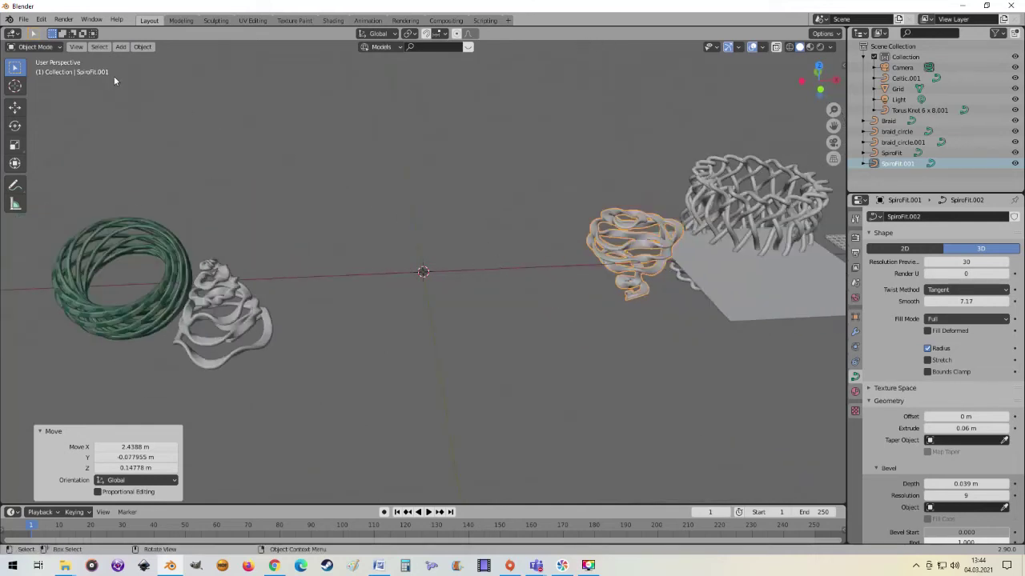
{"action": "left_click", "coordinate": [116, 48]}
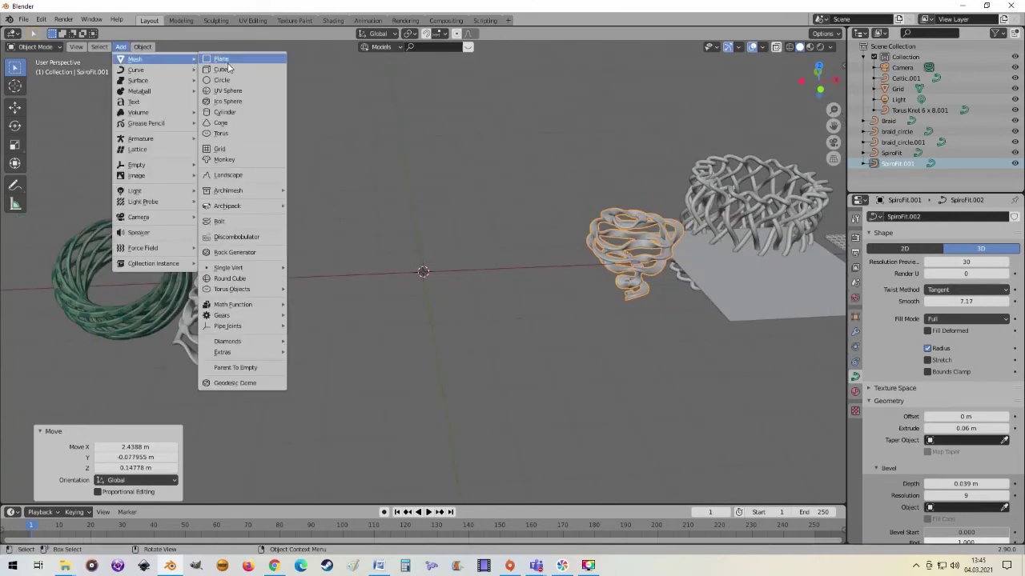
{"action": "left_click", "coordinate": [232, 92]}
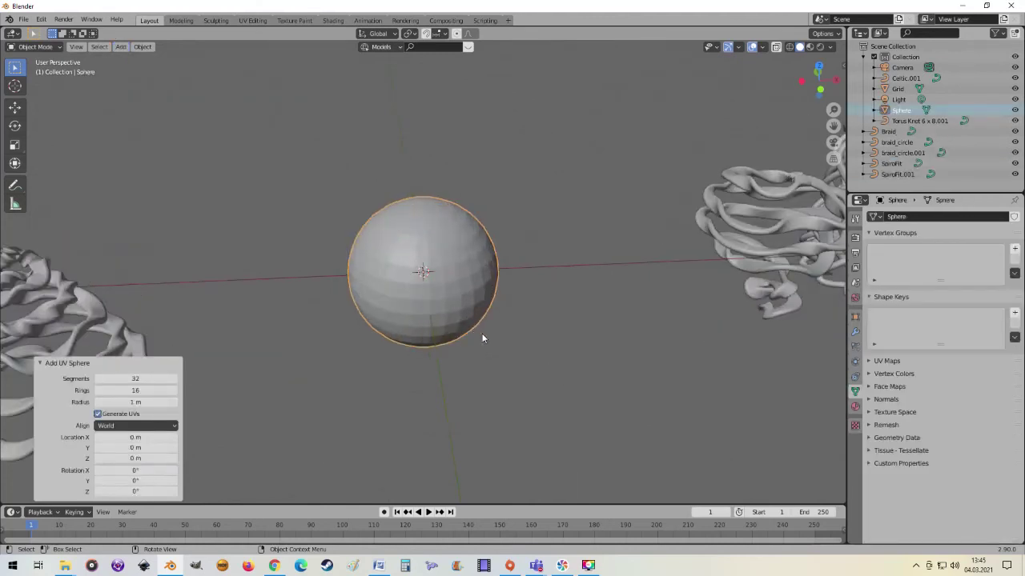
{"action": "scroll", "coordinate": [481, 338], "scroll_direction": "up", "scroll_amount": 3}
{"action": "left_click", "coordinate": [122, 49]}
{"action": "mouse_move", "coordinate": [136, 69]}
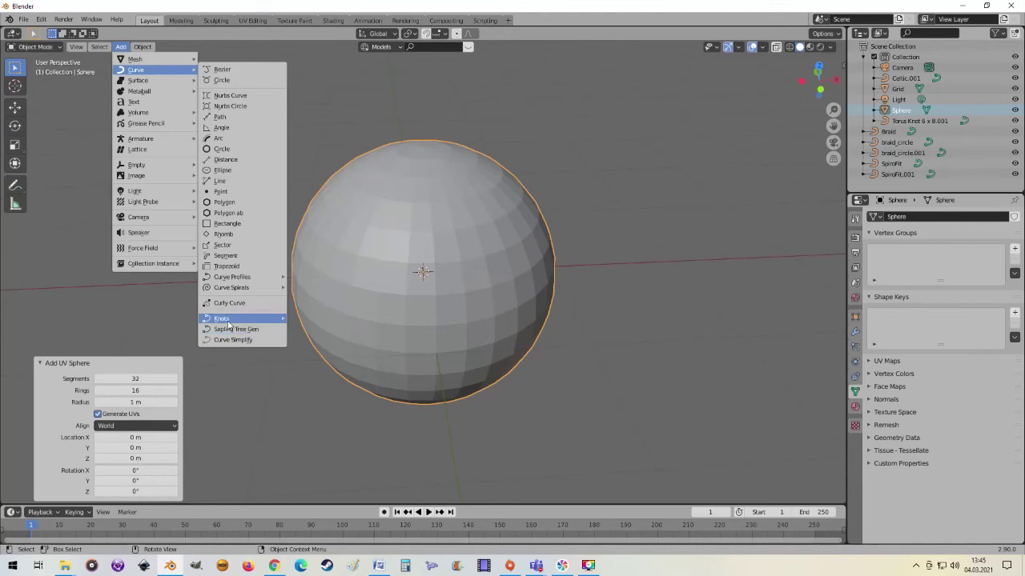
Step: Wrap the sphere in a Bounce Spline and round its strands with bevel radius 0.009
{"action": "left_click", "coordinate": [341, 364]}
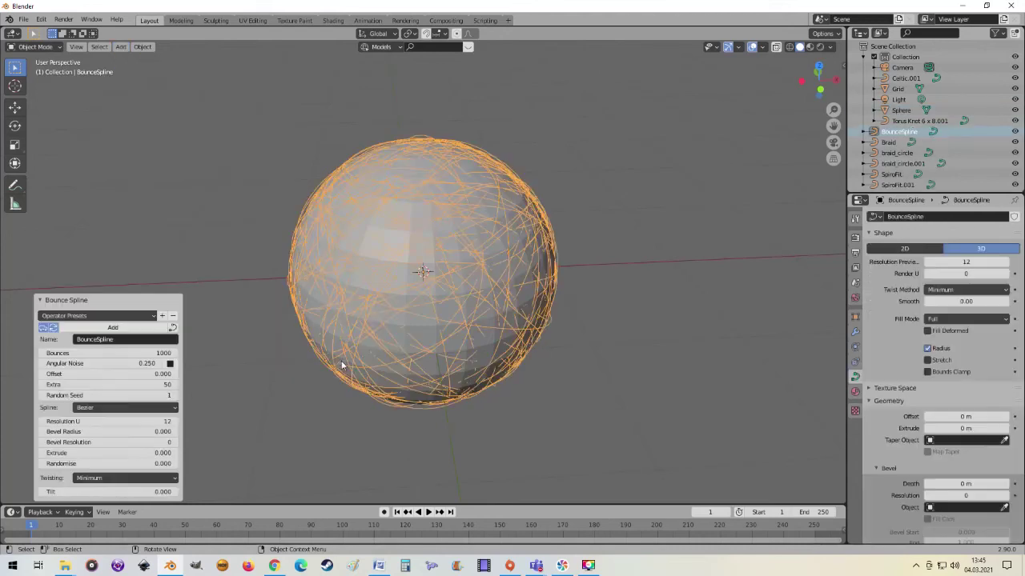
{"action": "mouse_move", "coordinate": [603, 318]}
{"action": "middle_mouse_down"}
{"action": "mouse_move", "coordinate": [620, 313]}
{"action": "mouse_move", "coordinate": [614, 339]}
{"action": "mouse_move", "coordinate": [365, 408]}
{"action": "middle_mouse_up"}
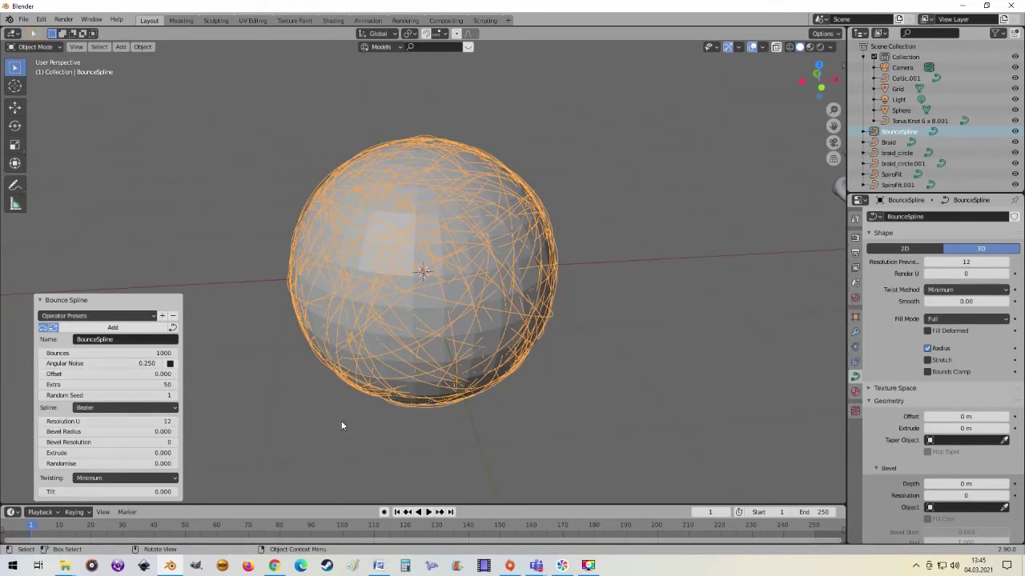
{"action": "scroll", "coordinate": [341, 426], "scroll_direction": "up", "scroll_amount": 2}
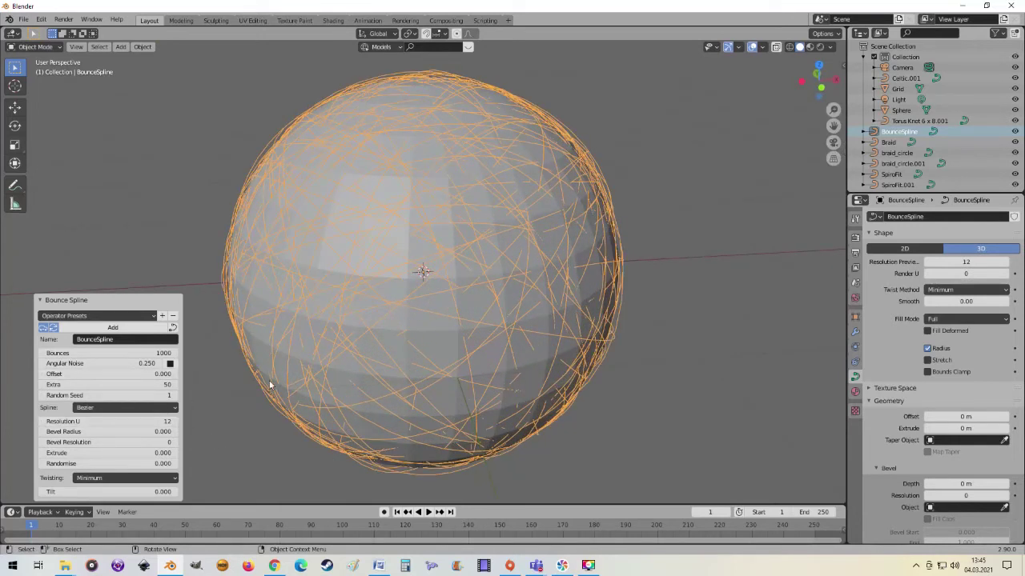
{"action": "left_click", "coordinate": [104, 431]}
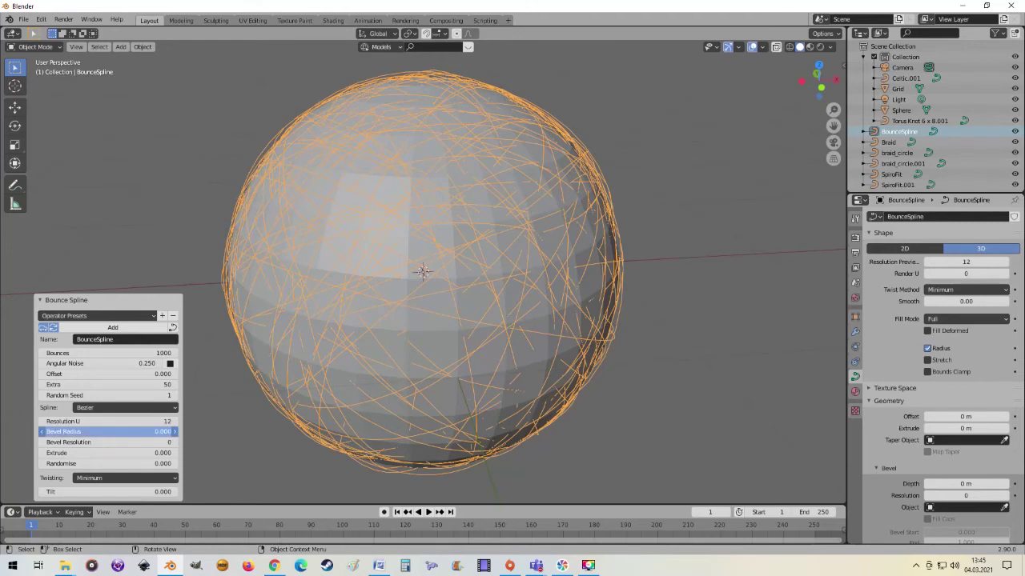
{"action": "mouse_move", "coordinate": [104, 432]}
{"action": "left_mouse_down"}
{"action": "mouse_move", "coordinate": [128, 431]}
{"action": "mouse_move", "coordinate": [112, 431]}
{"action": "left_mouse_up"}
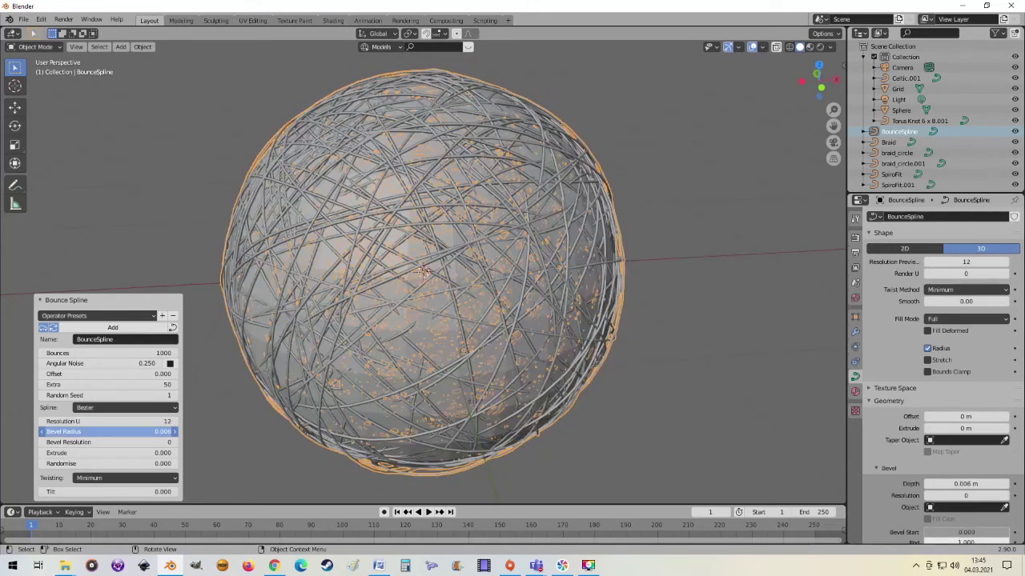
{"action": "scroll", "coordinate": [422, 397], "scroll_direction": "up", "scroll_amount": 3}
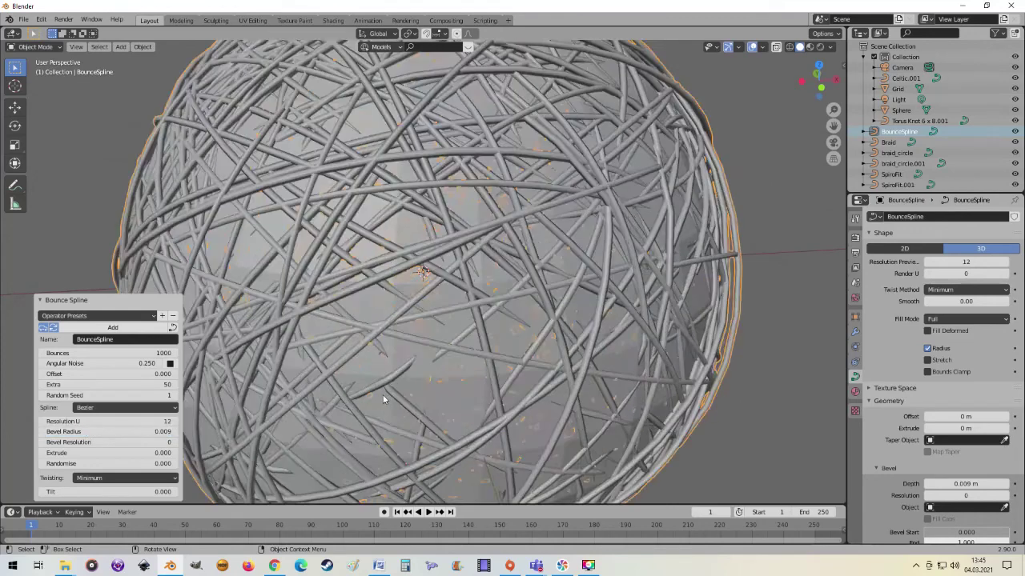
{"action": "scroll", "coordinate": [421, 397], "scroll_direction": "down", "scroll_amount": 3}
{"action": "mouse_move", "coordinate": [422, 398]}
{"action": "middle_mouse_down"}
{"action": "mouse_move", "coordinate": [447, 366]}
{"action": "mouse_move", "coordinate": [411, 421]}
{"action": "mouse_move", "coordinate": [401, 419]}
{"action": "mouse_move", "coordinate": [422, 411]}
{"action": "mouse_move", "coordinate": [415, 419]}
{"action": "middle_mouse_up"}
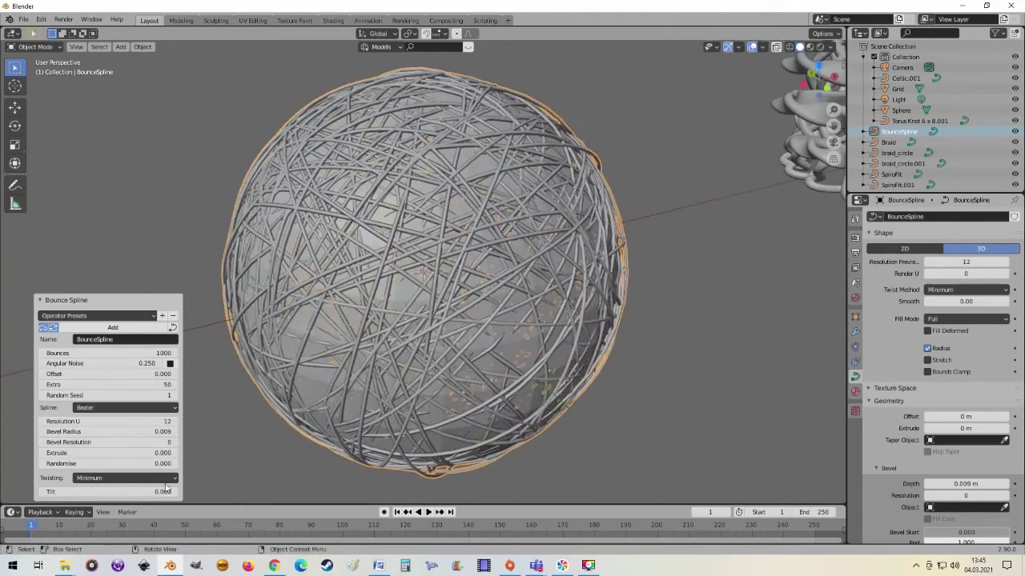
Step: Edit the bevel resolution and try extruding the strands into ribbons, narrowed to 0.015
{"action": "left_click", "coordinate": [111, 442]}
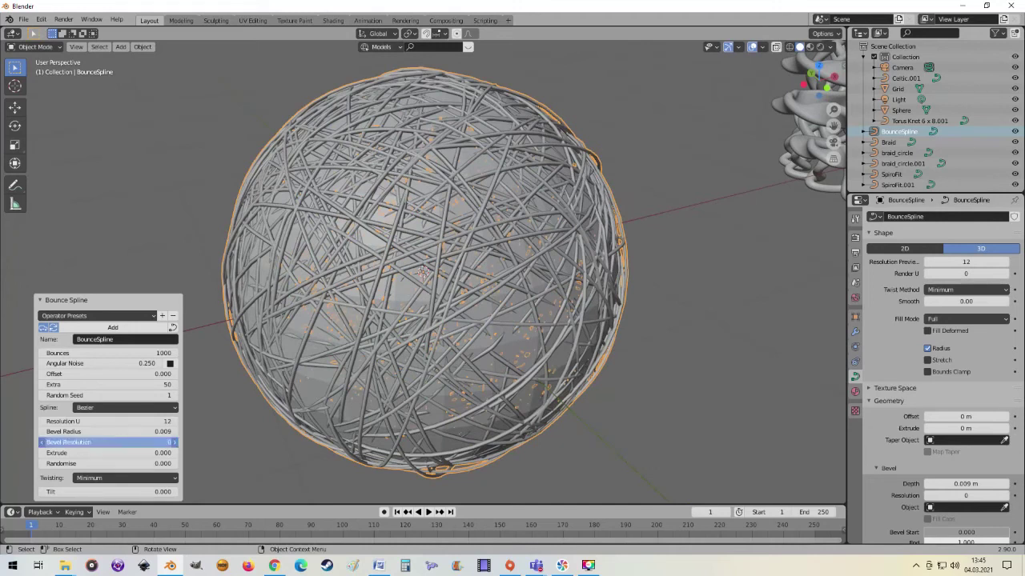
{"action": "key", "text": "Return"}
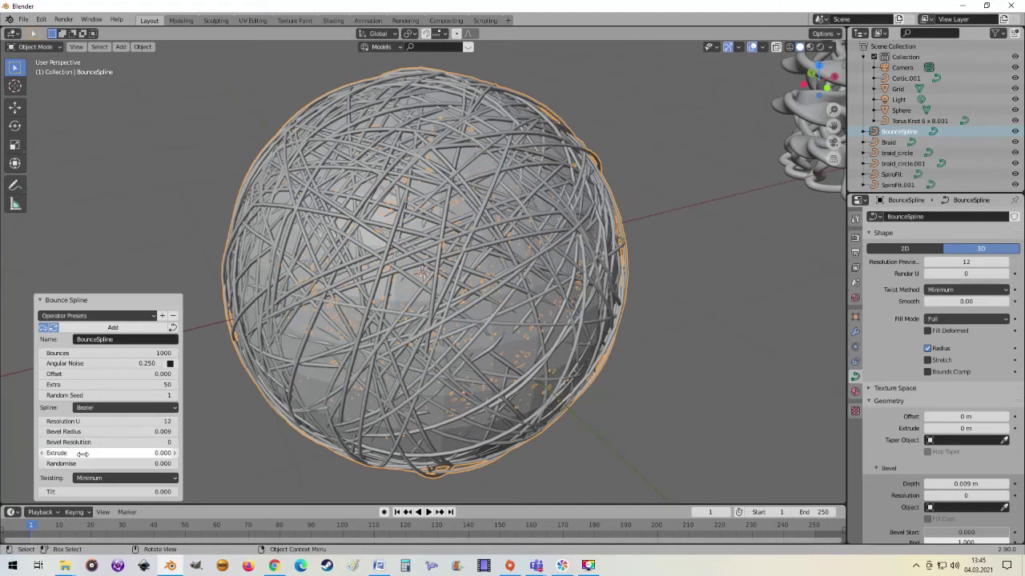
{"action": "left_click_drag", "start_coordinate": [99, 453], "coordinate": [129, 454]}
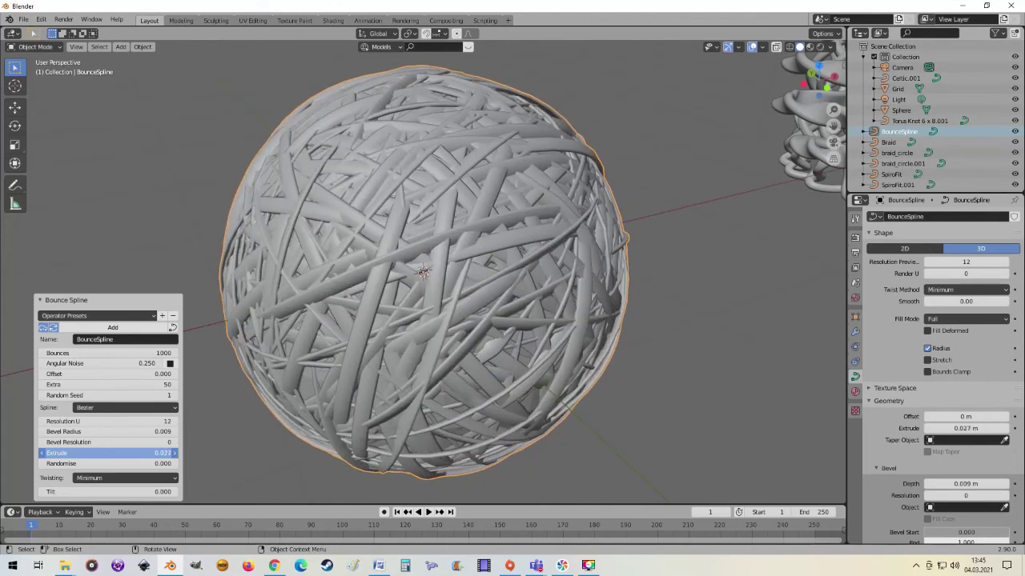
{"action": "mouse_move", "coordinate": [128, 453]}
{"action": "left_mouse_down"}
{"action": "mouse_move", "coordinate": [96, 453]}
{"action": "mouse_move", "coordinate": [102, 464]}
{"action": "left_mouse_up"}
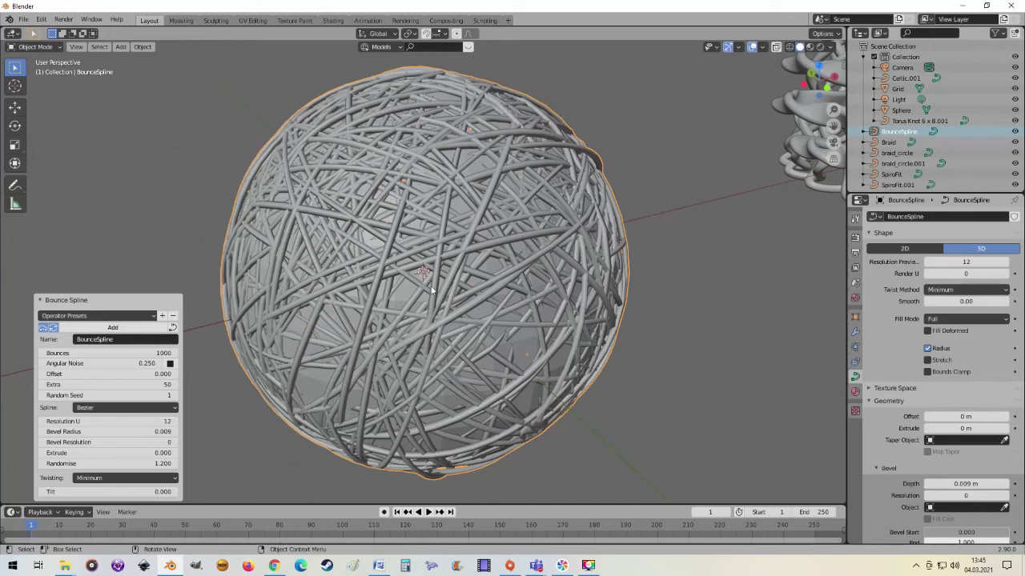
Step: Add an outward offset, set Angular Noise to 0.940, toggle active-face start, and lower bounces to about 980
{"action": "left_click", "coordinate": [88, 374]}
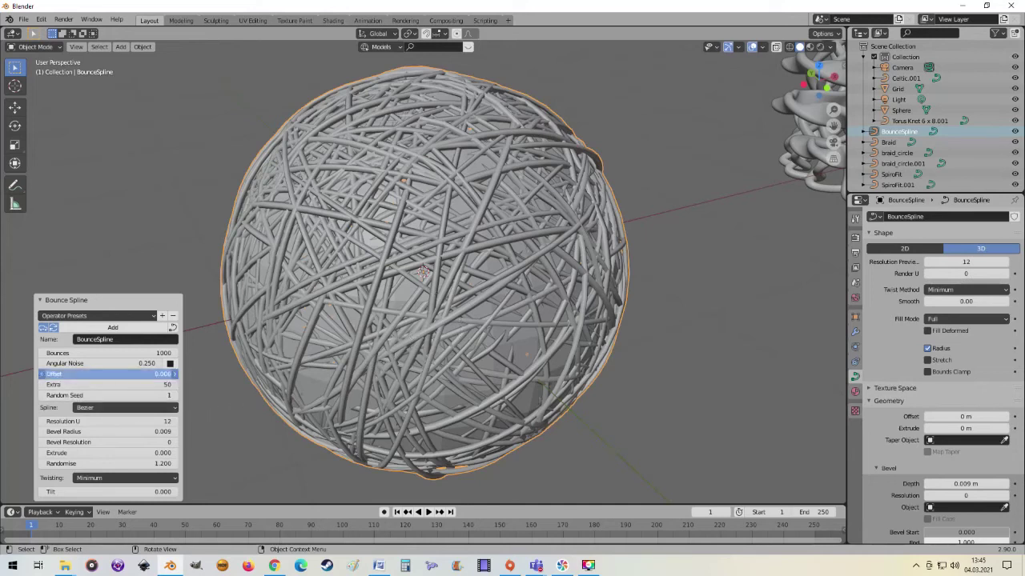
{"action": "left_click_drag", "start_coordinate": [88, 374], "coordinate": [136, 374]}
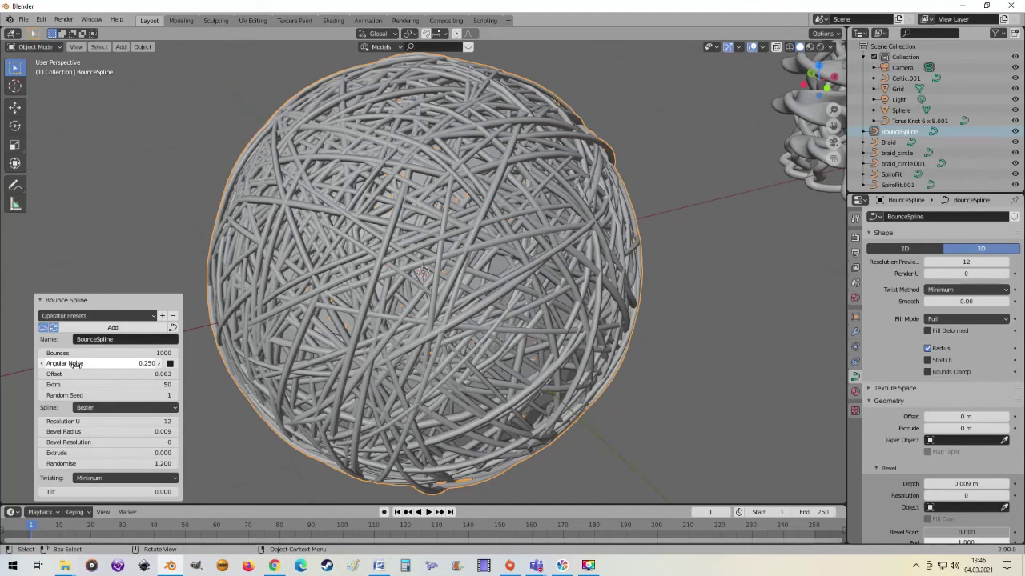
{"action": "left_click_drag", "start_coordinate": [76, 364], "coordinate": [113, 364]}
{"action": "mouse_move", "coordinate": [514, 357]}
{"action": "middle_mouse_down"}
{"action": "mouse_move", "coordinate": [485, 297]}
{"action": "mouse_move", "coordinate": [601, 348]}
{"action": "mouse_move", "coordinate": [622, 327]}
{"action": "mouse_move", "coordinate": [574, 302]}
{"action": "mouse_move", "coordinate": [518, 383]}
{"action": "middle_mouse_up"}
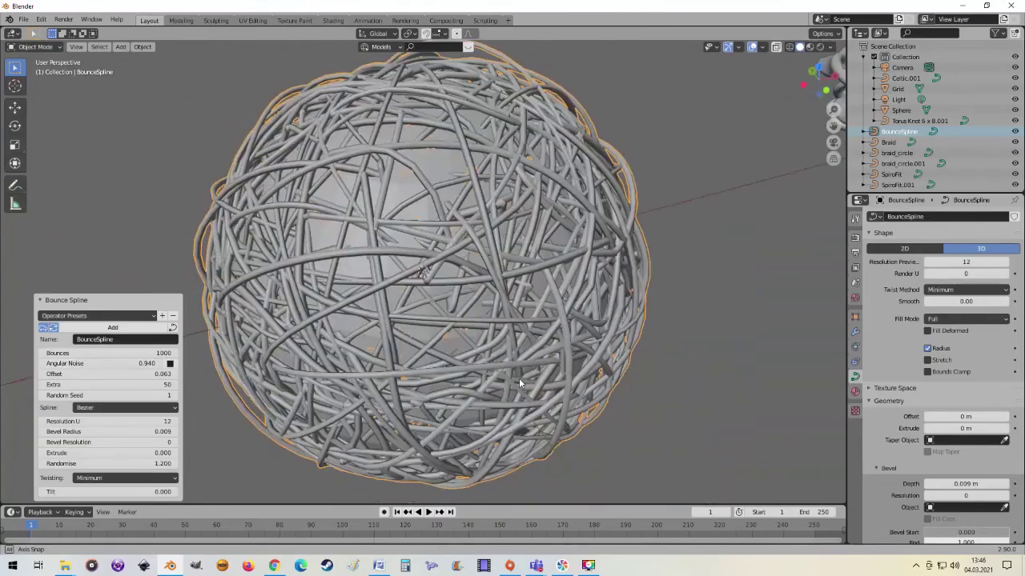
{"action": "left_click", "coordinate": [169, 364]}
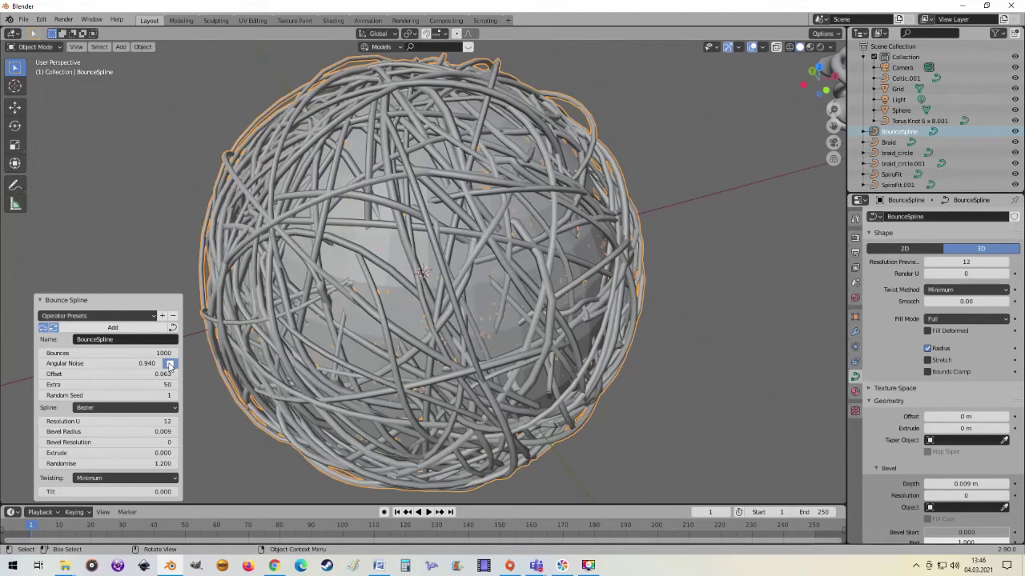
{"action": "middle_click_drag", "start_coordinate": [484, 345], "coordinate": [606, 325]}
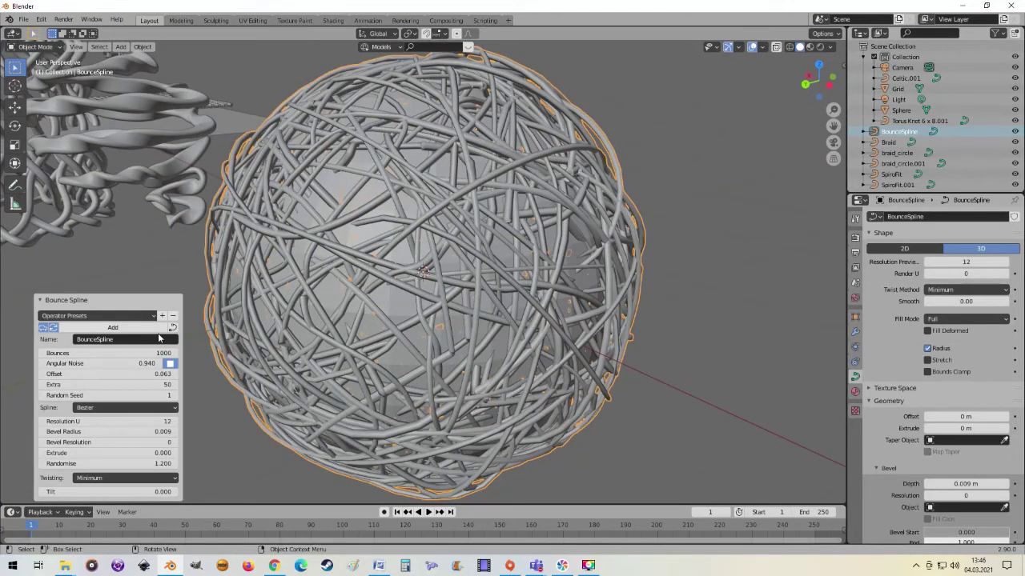
{"action": "mouse_move", "coordinate": [156, 353]}
{"action": "left_mouse_down"}
{"action": "mouse_move", "coordinate": [48, 353]}
{"action": "mouse_move", "coordinate": [140, 353]}
{"action": "left_mouse_up"}
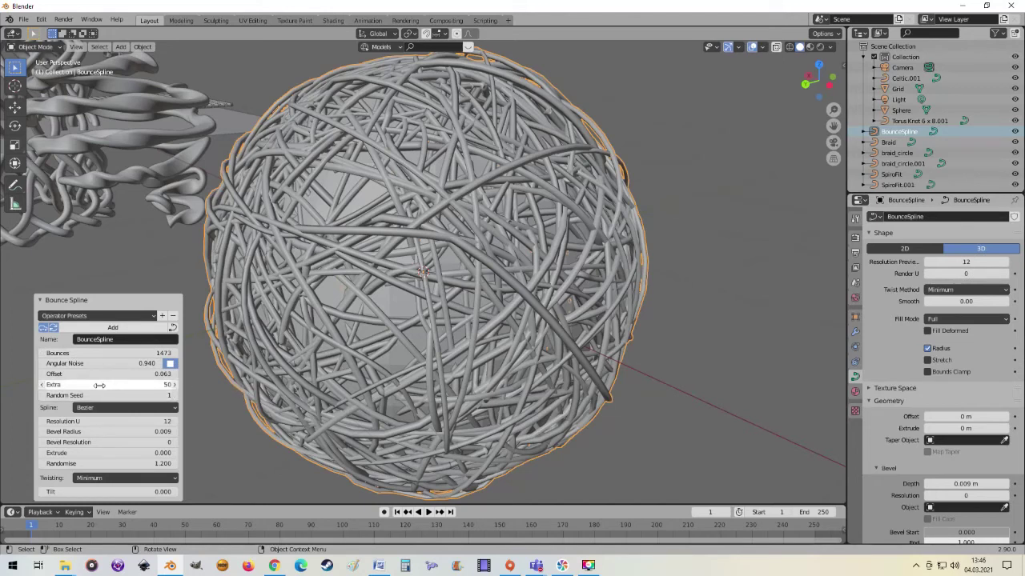
Step: Set 39 extra strands, random seed 2 and randomise 1.320, leaving extrude and tilt at 0
{"action": "left_click_drag", "start_coordinate": [97, 384], "coordinate": [97, 384]}
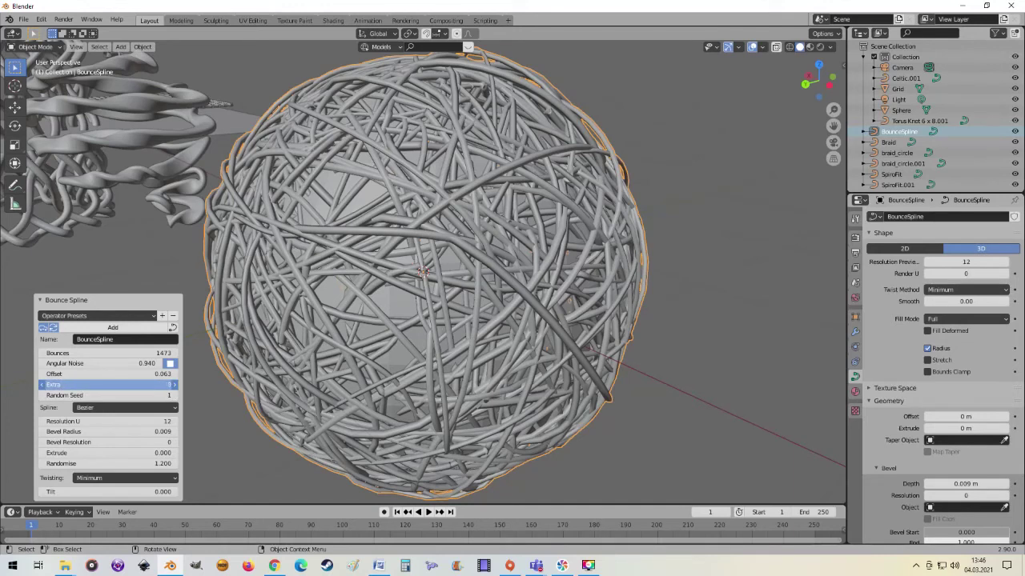
{"action": "left_click_drag", "start_coordinate": [97, 384], "coordinate": [88, 384]}
{"action": "middle_click_drag", "start_coordinate": [386, 379], "coordinate": [336, 384]}
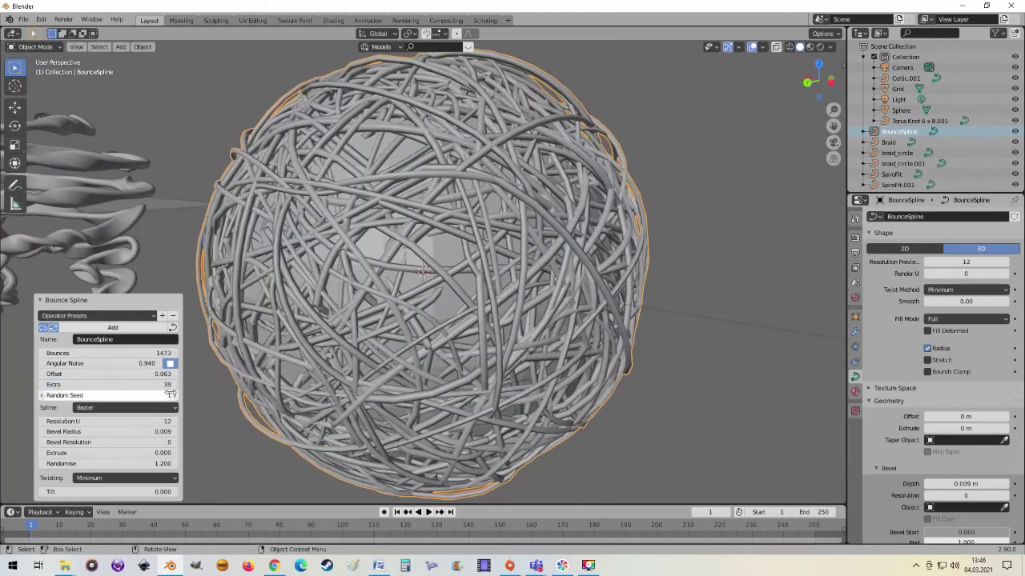
{"action": "left_click", "coordinate": [173, 395]}
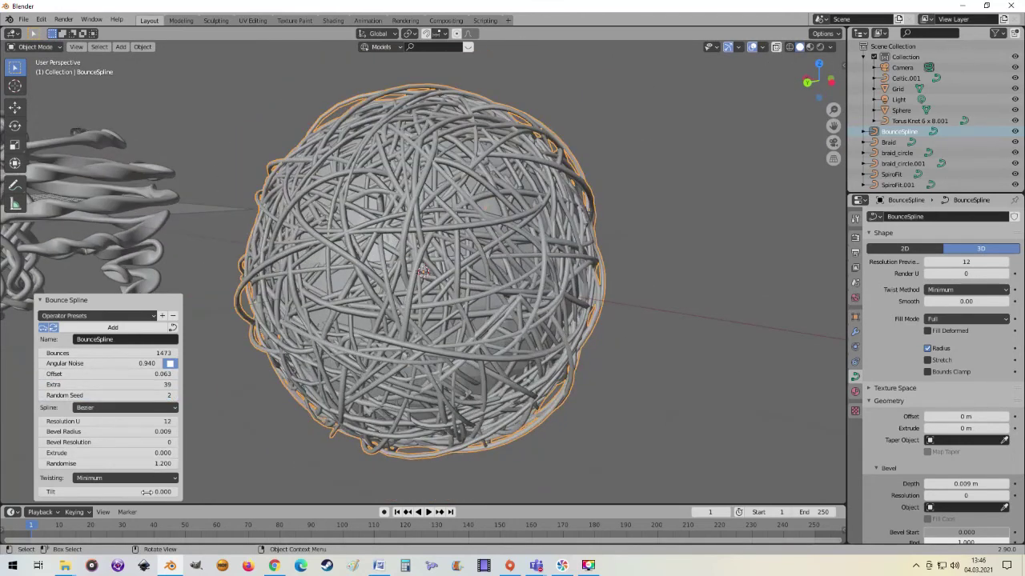
{"action": "left_click", "coordinate": [104, 453]}
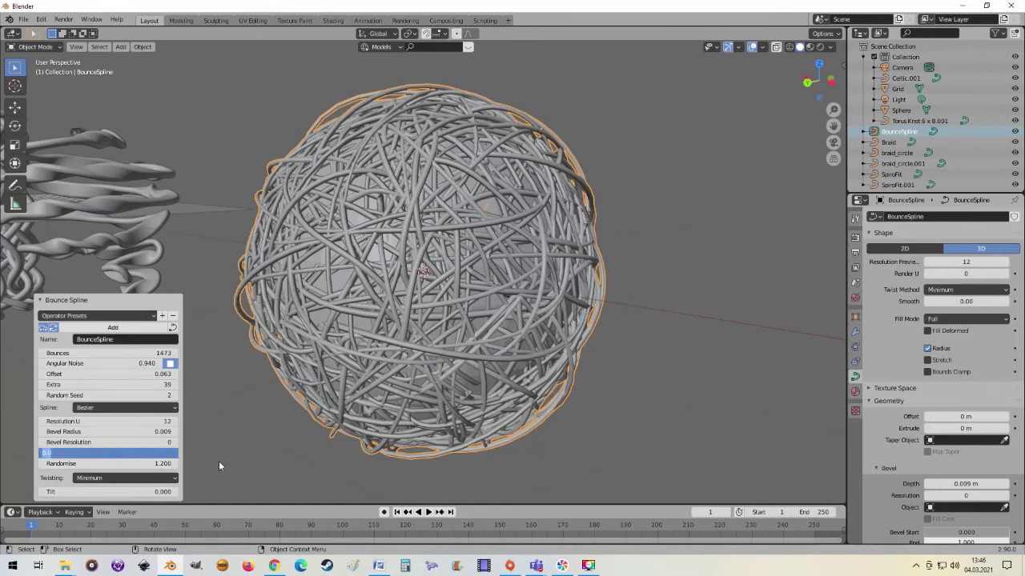
{"action": "key", "text": "Return"}
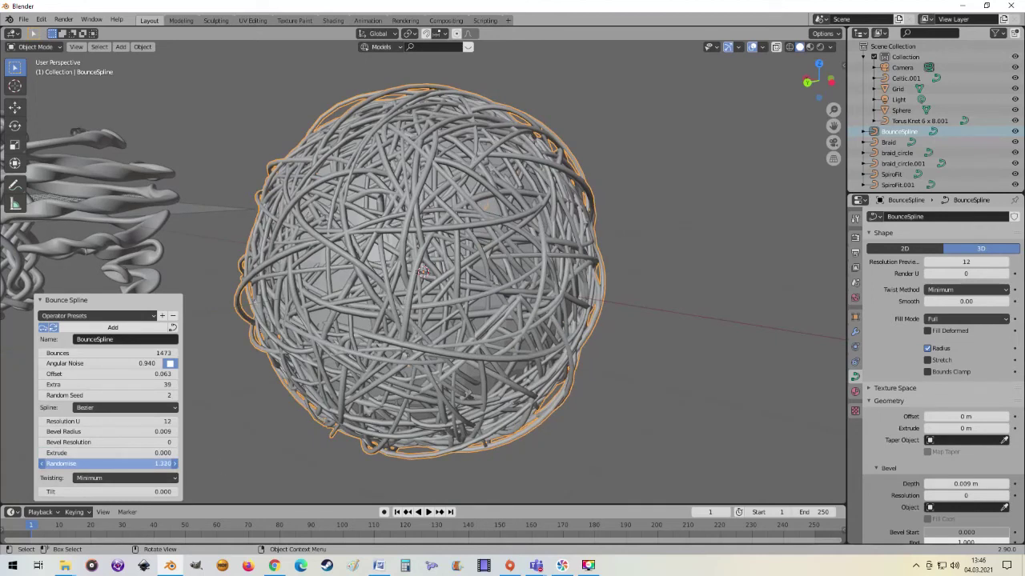
{"action": "left_click_drag", "start_coordinate": [108, 463], "coordinate": [128, 463]}
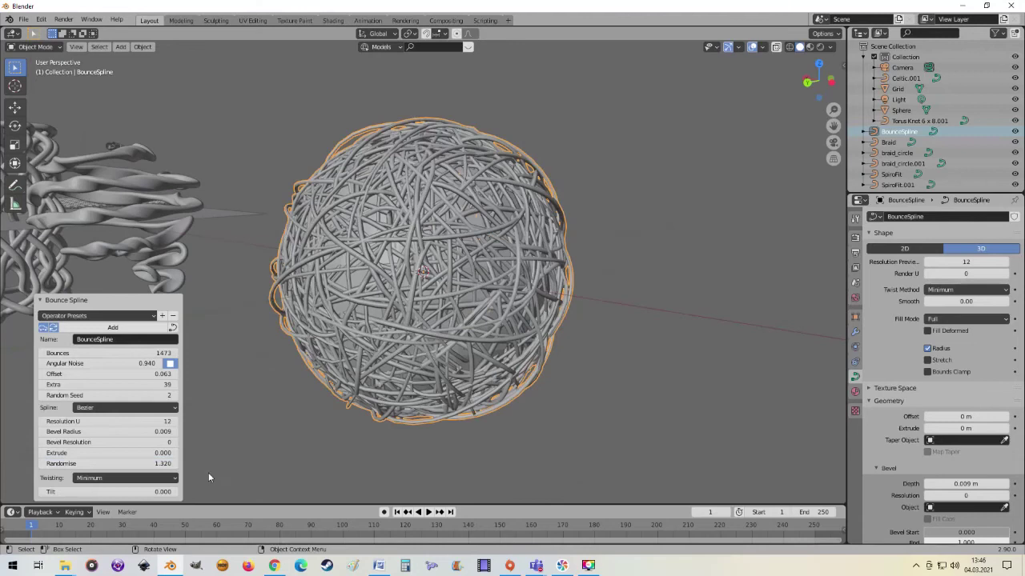
{"action": "left_click", "coordinate": [108, 491]}
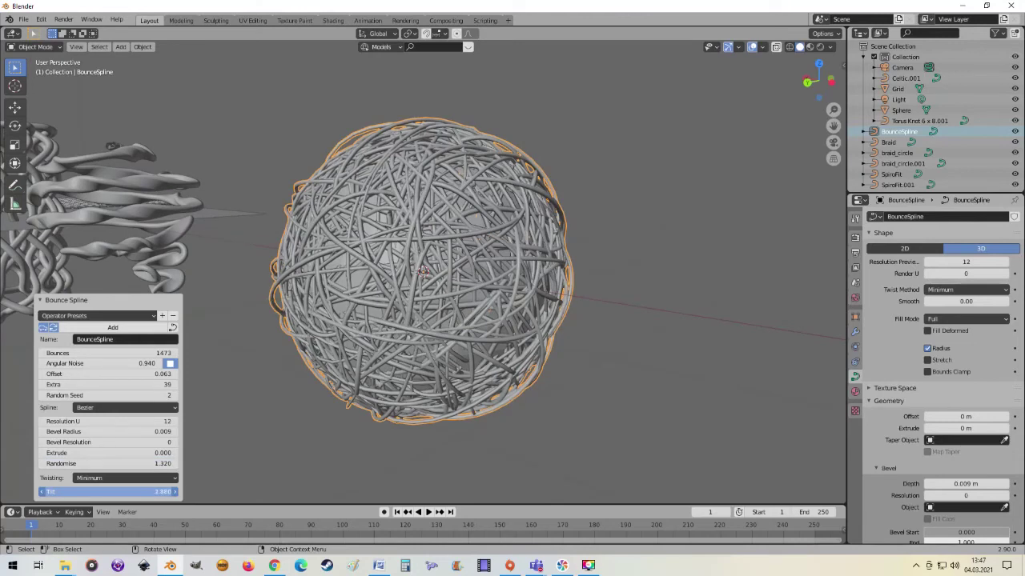
{"action": "key", "text": "Escape"}
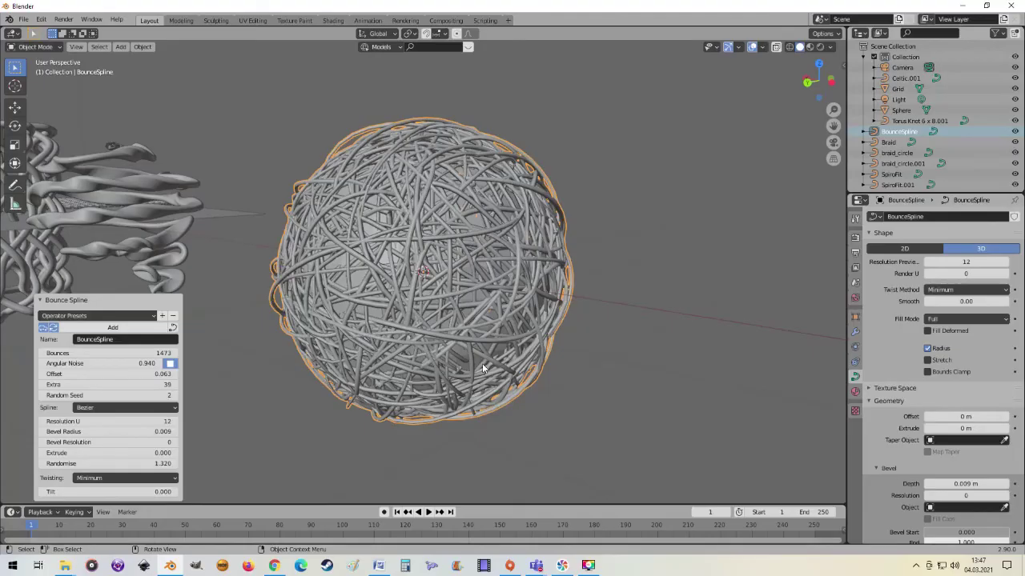
Step: Extrude the strands into 0.030 ribbons and twist them with tilt 47.430
{"action": "scroll", "coordinate": [464, 255], "scroll_direction": "up", "scroll_amount": 4}
{"action": "mouse_move", "coordinate": [473, 280]}
{"action": "middle_mouse_down"}
{"action": "mouse_move", "coordinate": [602, 310]}
{"action": "mouse_move", "coordinate": [599, 294]}
{"action": "mouse_move", "coordinate": [491, 304]}
{"action": "mouse_move", "coordinate": [480, 286]}
{"action": "middle_mouse_up"}
{"action": "scroll", "coordinate": [553, 297], "scroll_direction": "down", "scroll_amount": 2}
{"action": "scroll", "coordinate": [480, 287], "scroll_direction": "up", "scroll_amount": 3}
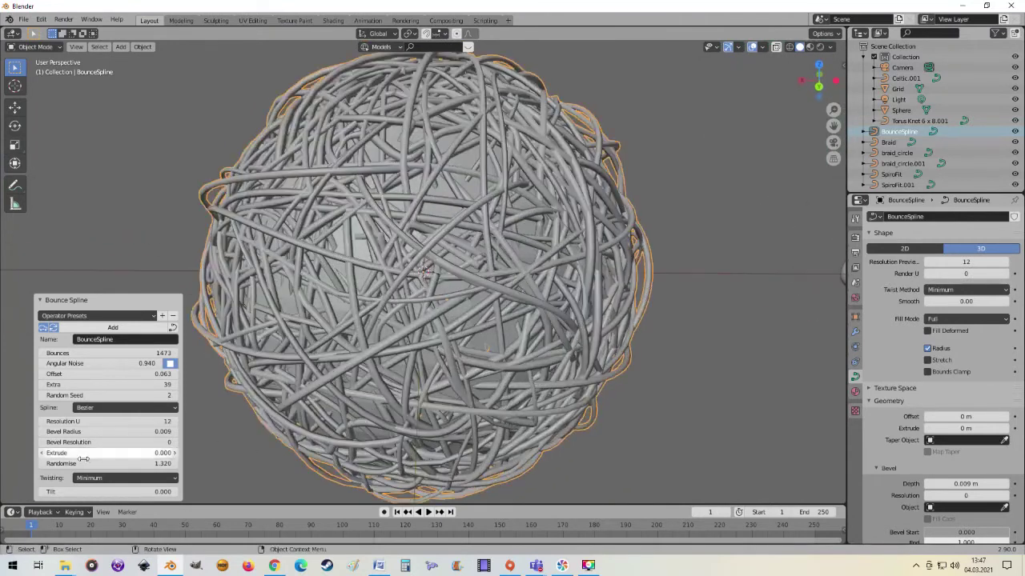
{"action": "mouse_move", "coordinate": [78, 456]}
{"action": "left_mouse_down"}
{"action": "mouse_move", "coordinate": [112, 454]}
{"action": "mouse_move", "coordinate": [84, 454]}
{"action": "left_mouse_up"}
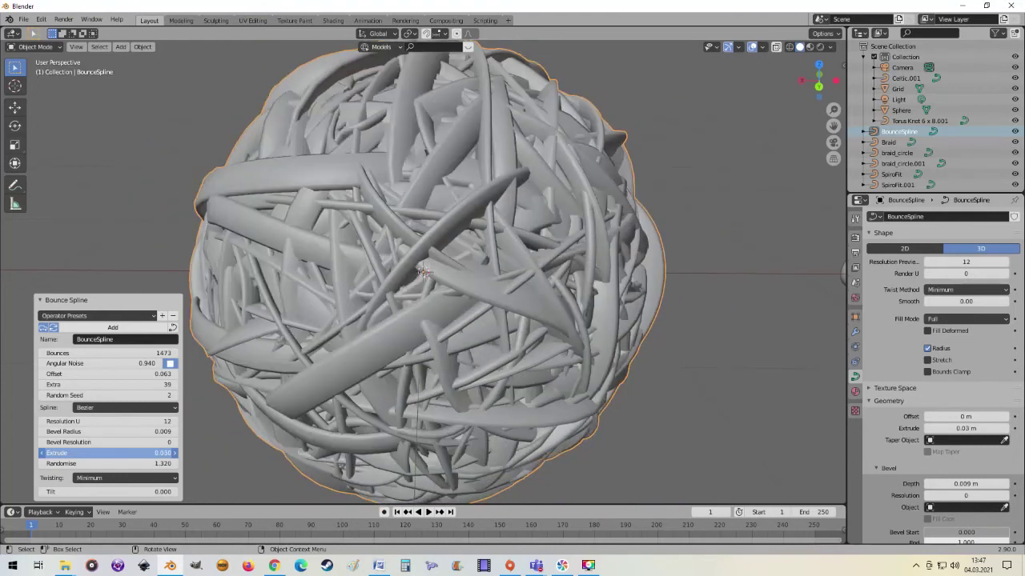
{"action": "left_click", "coordinate": [88, 492]}
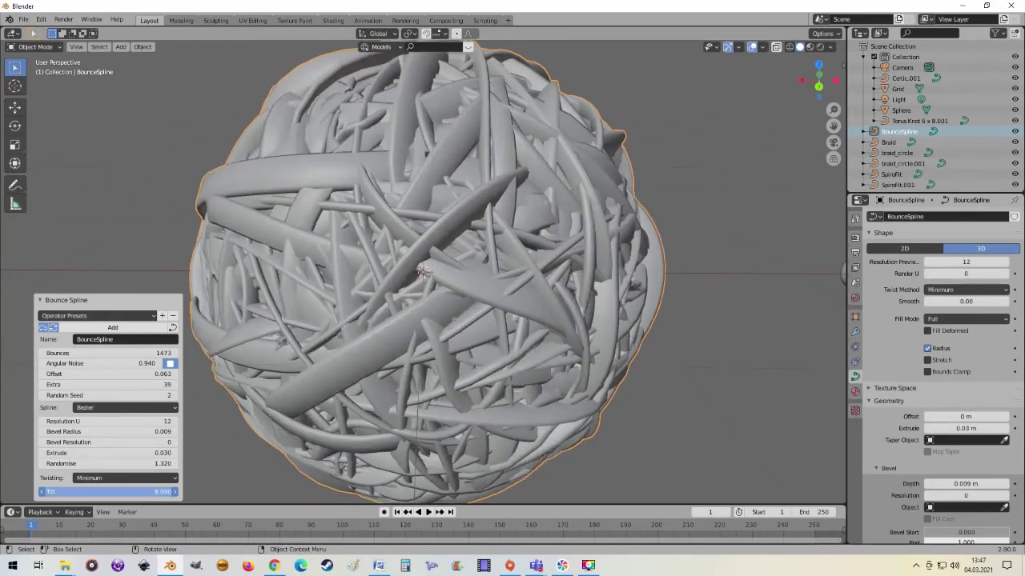
{"action": "left_click_drag", "start_coordinate": [88, 492], "coordinate": [147, 492]}
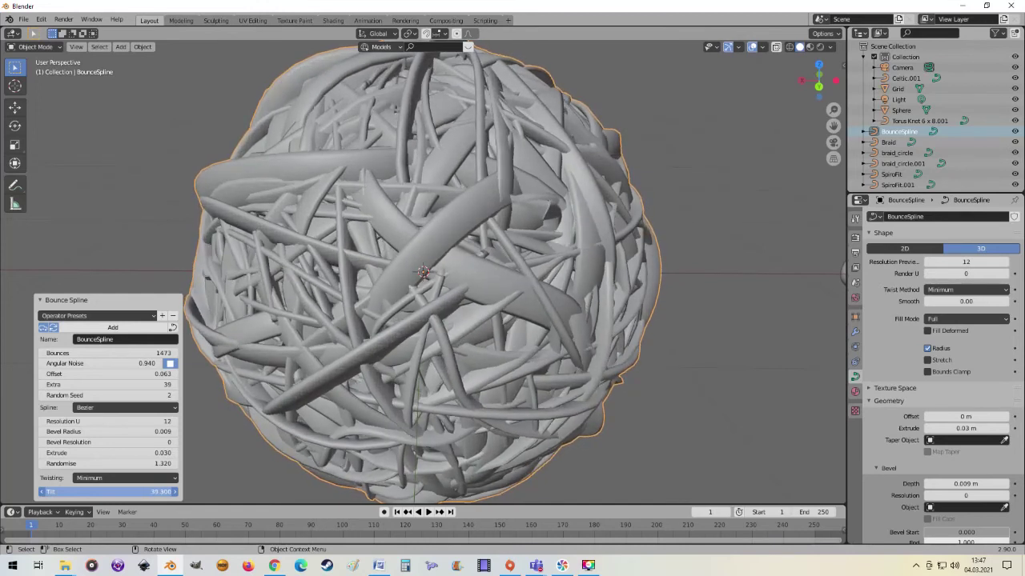
{"action": "left_click_drag", "start_coordinate": [147, 491], "coordinate": [153, 492]}
{"action": "scroll", "coordinate": [358, 344], "scroll_direction": "down", "scroll_amount": 2}
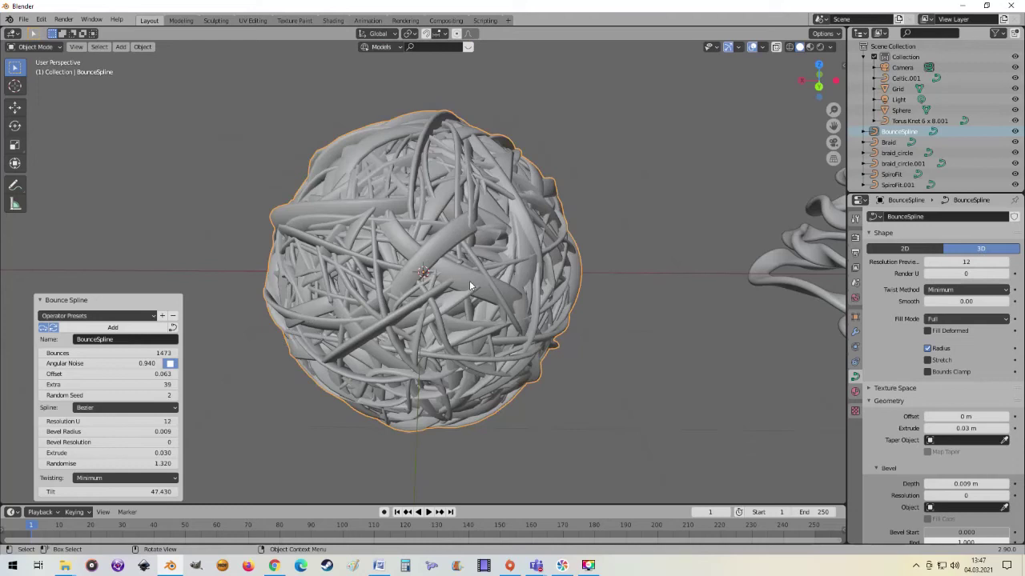
{"action": "middle_click_drag", "start_coordinate": [469, 280], "coordinate": [484, 317]}
Step: Move the BounceSpline yarn ball aside and higher up
{"action": "key", "text": "g"}
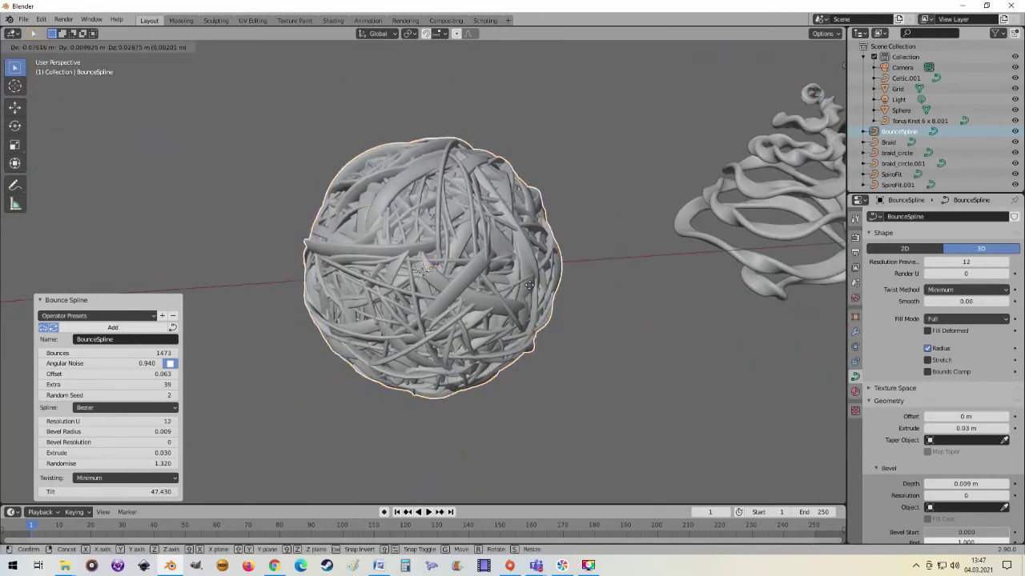
{"action": "left_click", "coordinate": [757, 292]}
{"action": "mouse_move", "coordinate": [757, 292]}
{"action": "middle_mouse_down"}
{"action": "mouse_move", "coordinate": [617, 240]}
{"action": "mouse_move", "coordinate": [595, 310]}
{"action": "middle_mouse_up"}
{"action": "scroll", "coordinate": [617, 240], "scroll_direction": "down", "scroll_amount": 3}
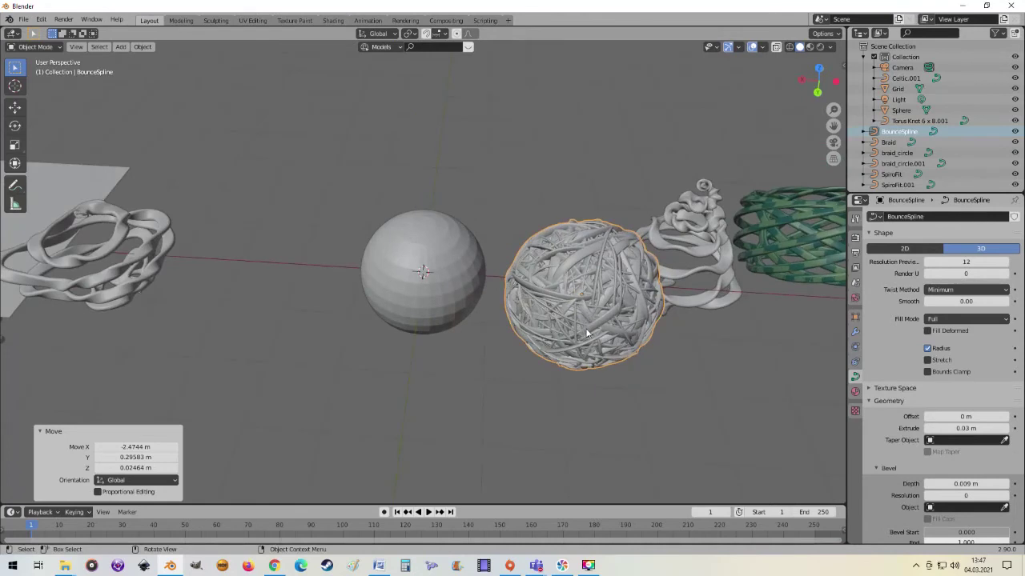
{"action": "key", "text": "g"}
{"action": "left_click", "coordinate": [585, 250]}
{"action": "scroll", "coordinate": [585, 250], "scroll_direction": "up", "scroll_amount": 2}
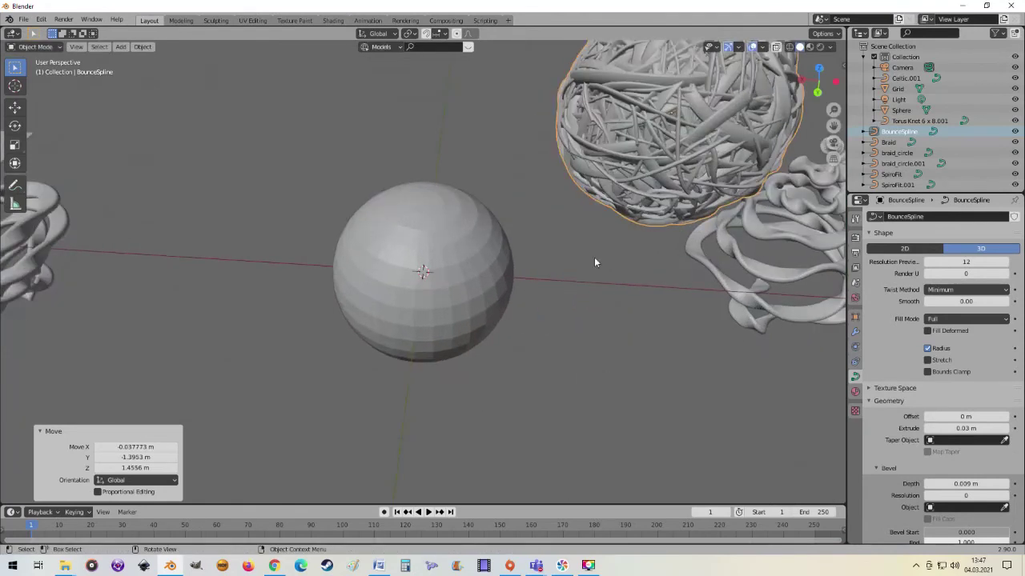
Step: Select the plain sphere and move it to the lower left
{"action": "left_click", "coordinate": [446, 296]}
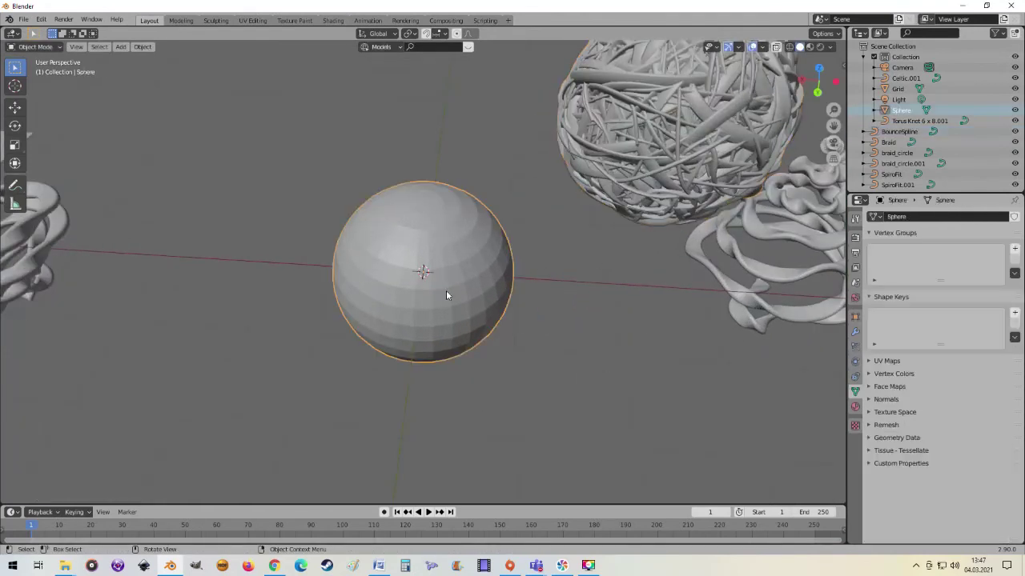
{"action": "left_click", "coordinate": [121, 47]}
{"action": "mouse_move", "coordinate": [136, 70]}
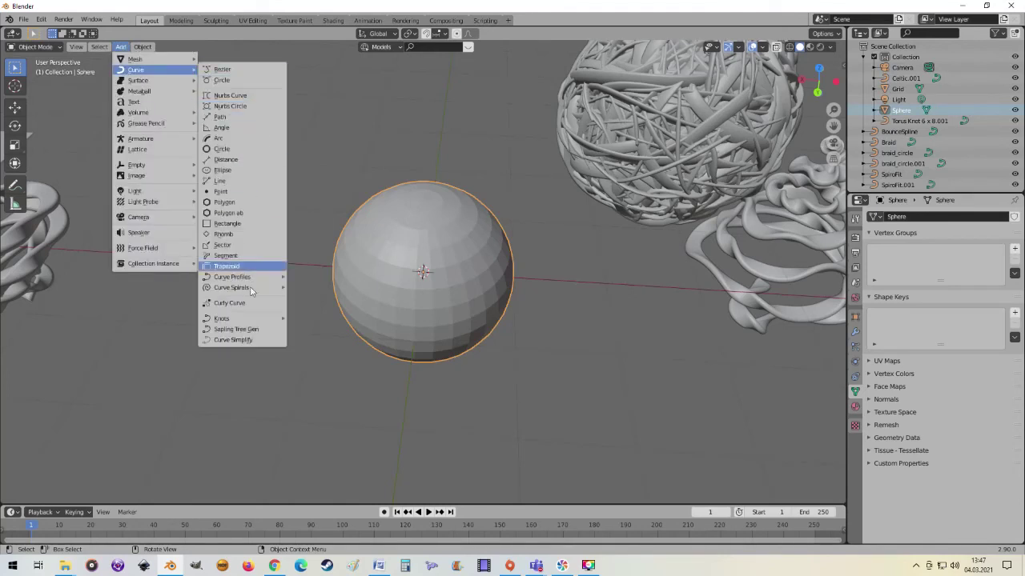
{"action": "mouse_move", "coordinate": [232, 319]}
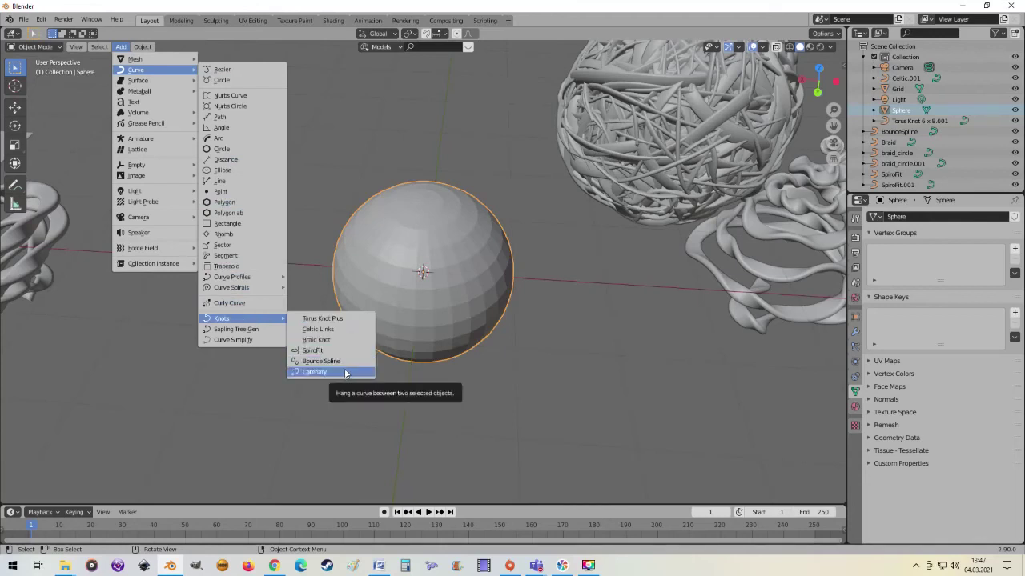
{"action": "scroll", "coordinate": [459, 303], "scroll_direction": "down", "scroll_amount": 4}
{"action": "scroll", "coordinate": [461, 295], "scroll_direction": "down", "scroll_amount": 2}
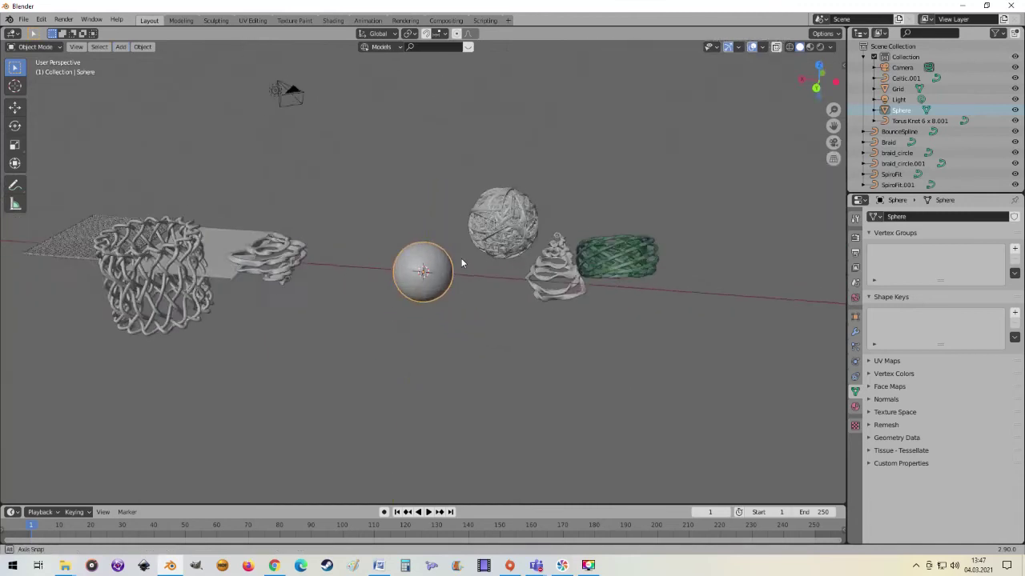
{"action": "middle_click_drag", "start_coordinate": [461, 262], "coordinate": [459, 249]}
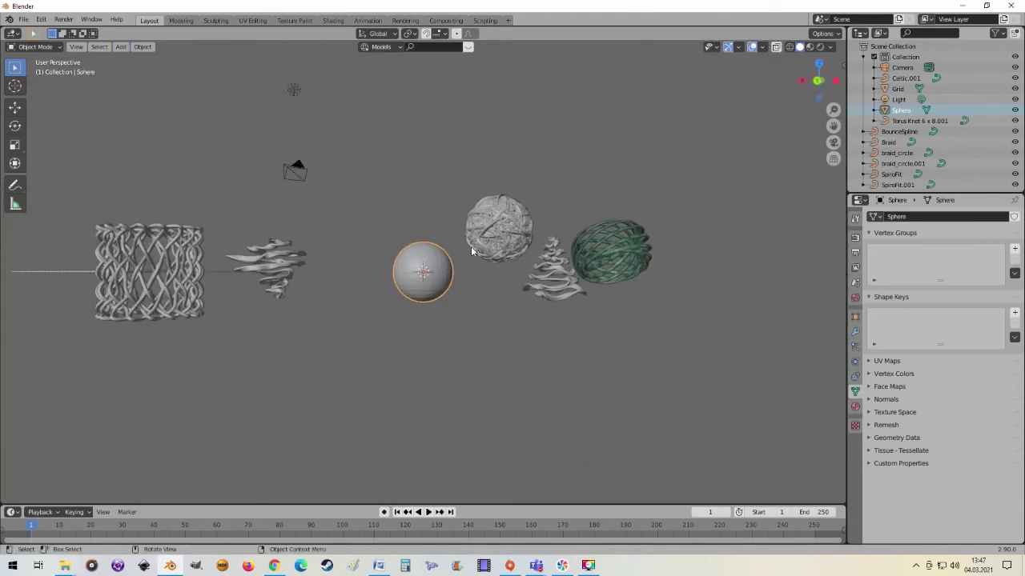
{"action": "scroll", "coordinate": [448, 260], "scroll_direction": "up", "scroll_amount": 2}
{"action": "scroll", "coordinate": [437, 267], "scroll_direction": "down", "scroll_amount": 2}
{"action": "middle_click_drag", "start_coordinate": [430, 276], "coordinate": [435, 309]}
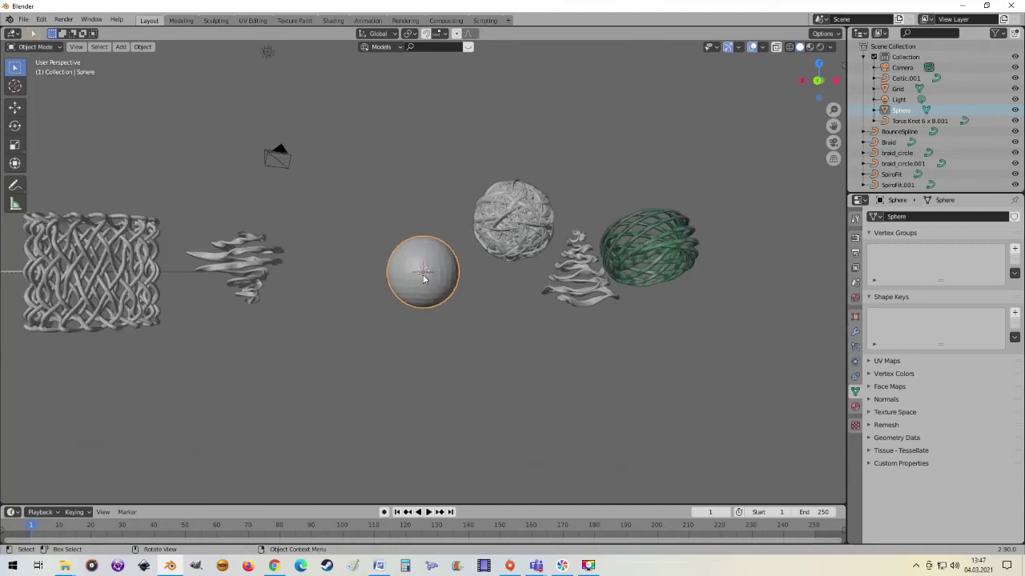
{"action": "left_click_drag", "start_coordinate": [432, 265], "coordinate": [314, 362]}
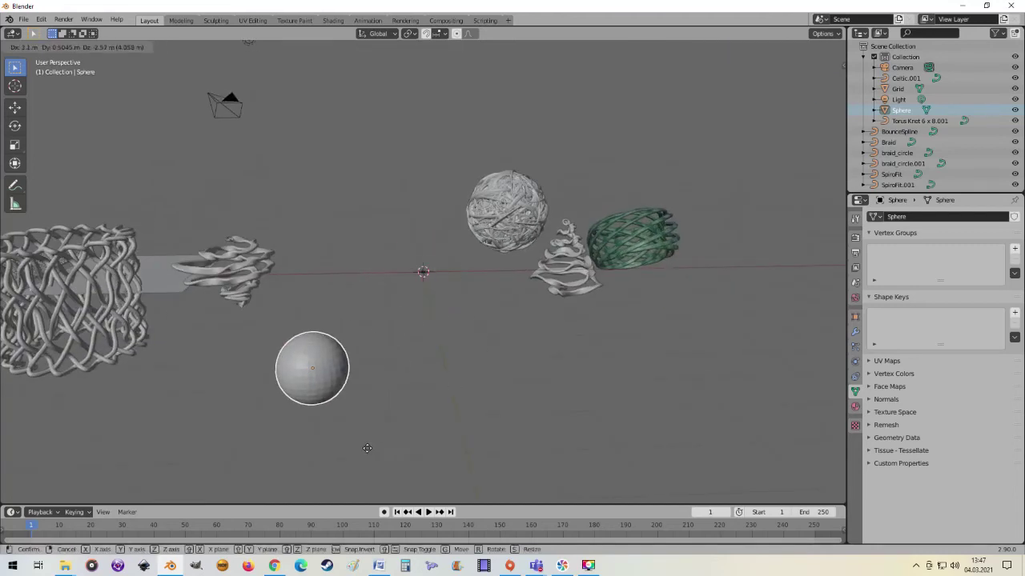
{"action": "middle_click_drag", "start_coordinate": [311, 364], "coordinate": [311, 359]}
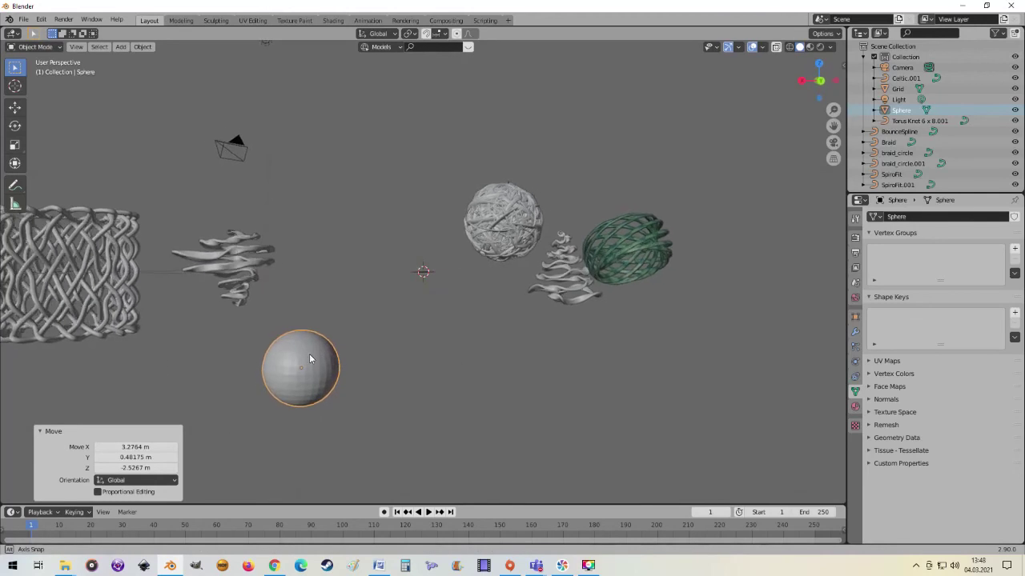
Step: Duplicate the sphere as Sphere.001 to the right and select both spheres
{"action": "key", "text": "shift+d"}
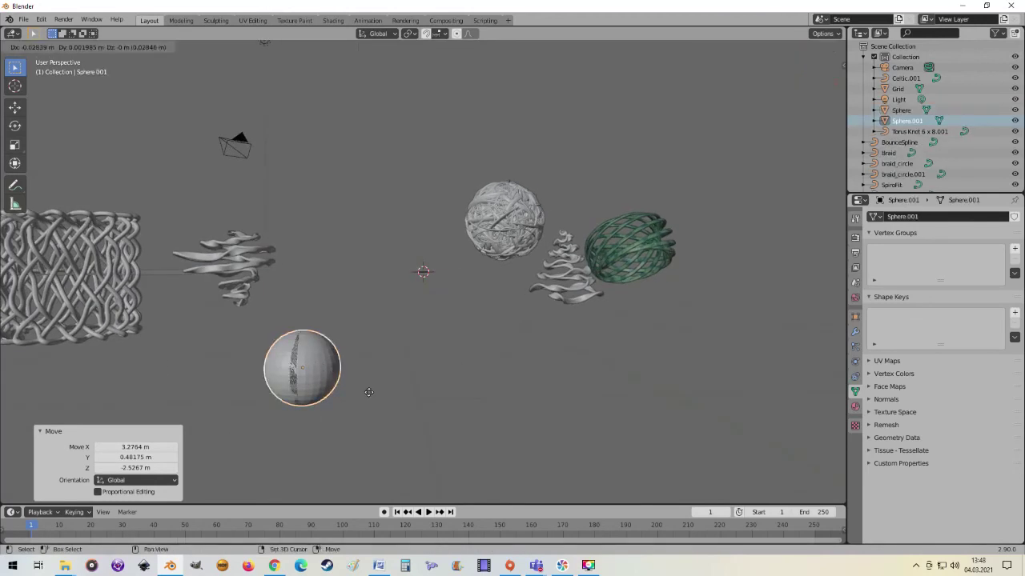
{"action": "left_click", "coordinate": [641, 404]}
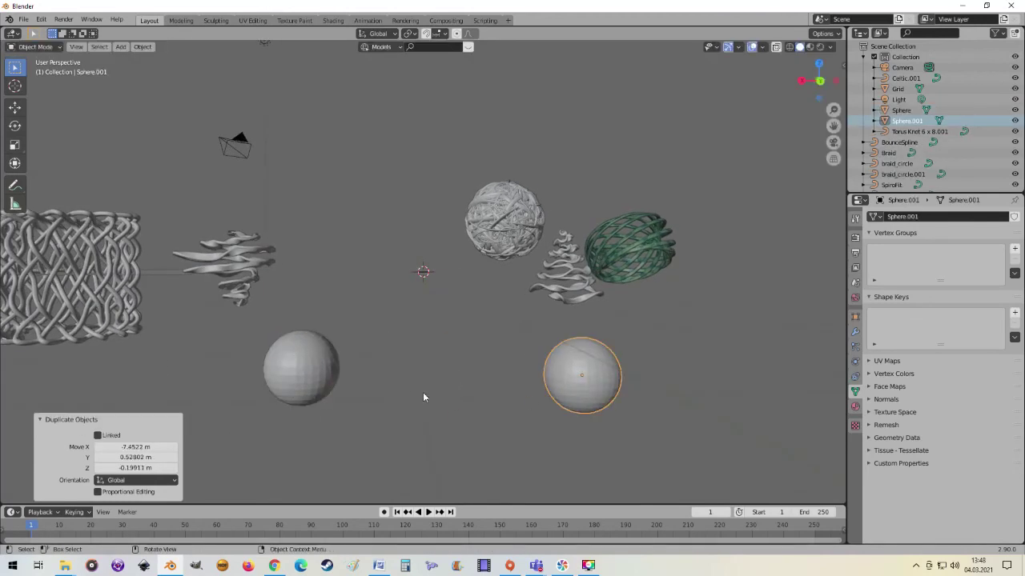
{"action": "left_click", "coordinate": [315, 373], "text": "shift"}
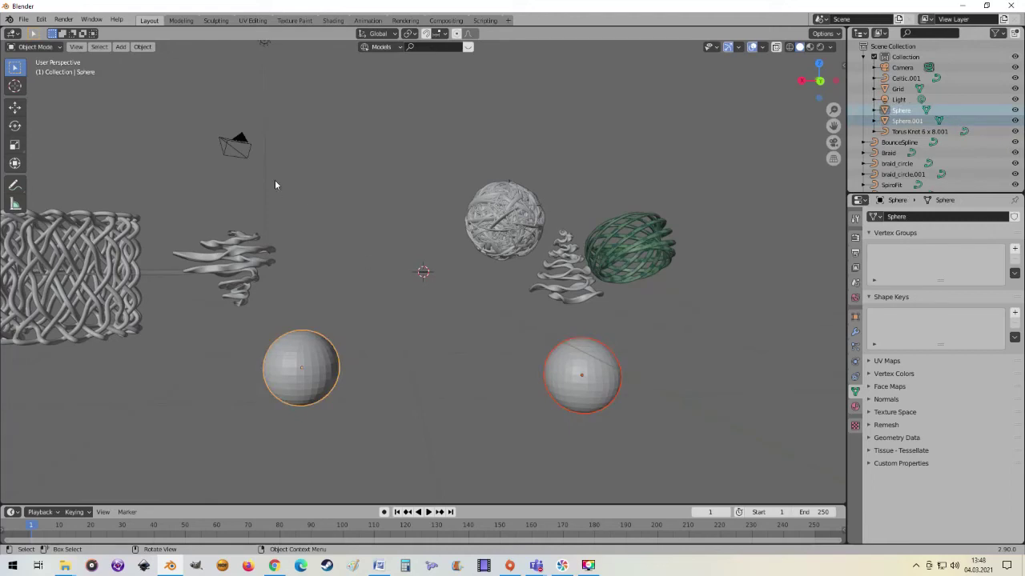
{"action": "left_click", "coordinate": [121, 47]}
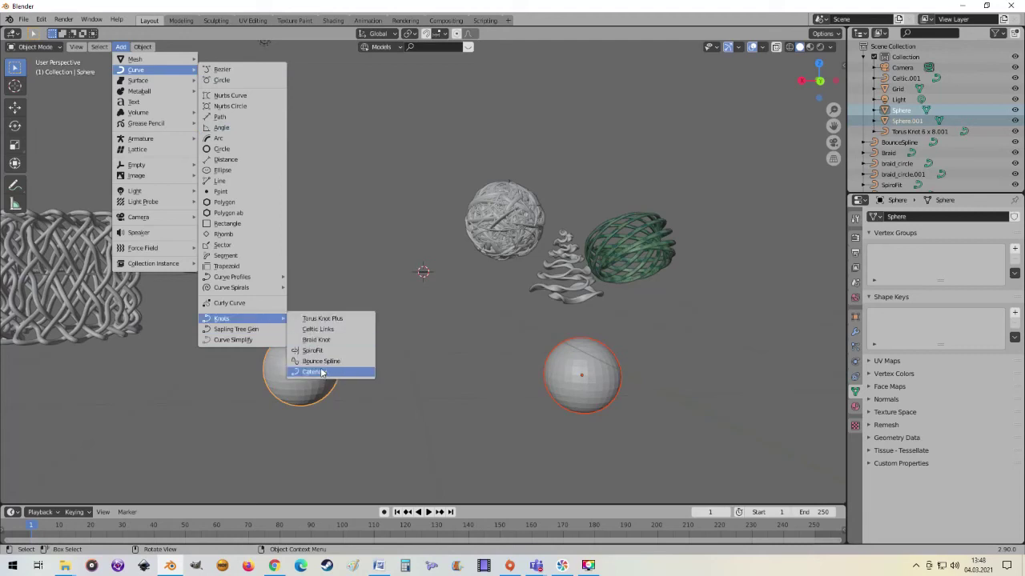
Step: Hang a Catenary between the spheres, lessen its sag (3.470), and thicken it to bevel radius 0.210
{"action": "left_click", "coordinate": [315, 372]}
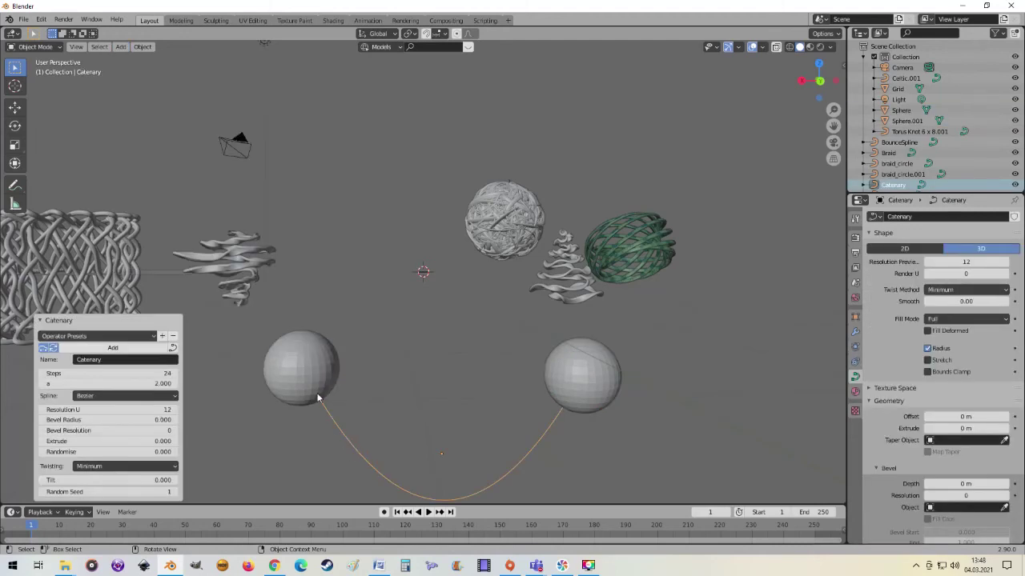
{"action": "scroll", "coordinate": [585, 445], "scroll_direction": "down", "scroll_amount": 1}
{"action": "mouse_move", "coordinate": [579, 416]}
{"action": "middle_mouse_down"}
{"action": "mouse_move", "coordinate": [472, 373]}
{"action": "mouse_move", "coordinate": [595, 408]}
{"action": "mouse_move", "coordinate": [537, 407]}
{"action": "mouse_move", "coordinate": [566, 407]}
{"action": "middle_mouse_up"}
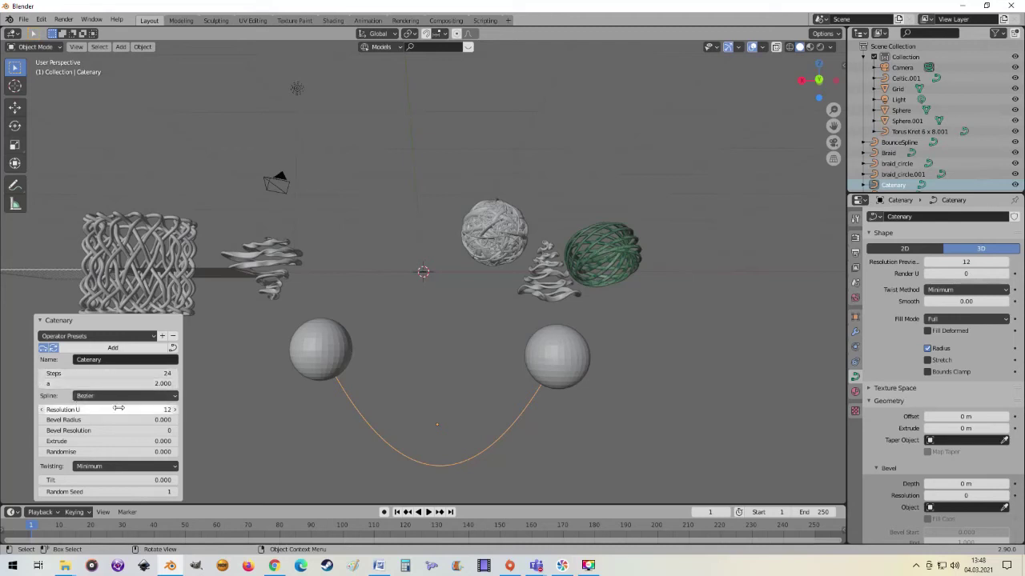
{"action": "mouse_move", "coordinate": [133, 384]}
{"action": "left_mouse_down"}
{"action": "mouse_move", "coordinate": [172, 384]}
{"action": "mouse_move", "coordinate": [150, 384]}
{"action": "left_mouse_up"}
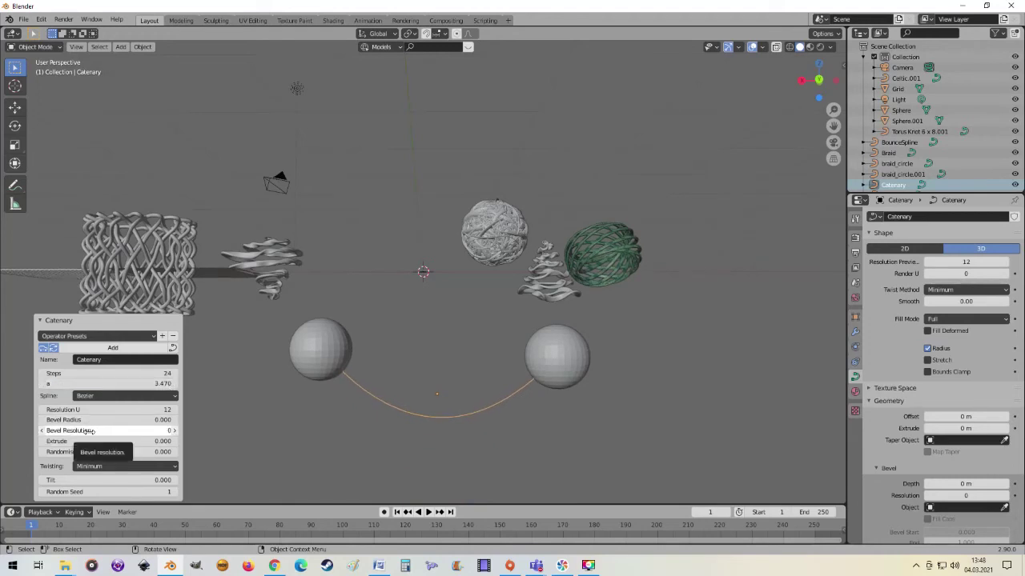
{"action": "left_click_drag", "start_coordinate": [91, 420], "coordinate": [116, 420]}
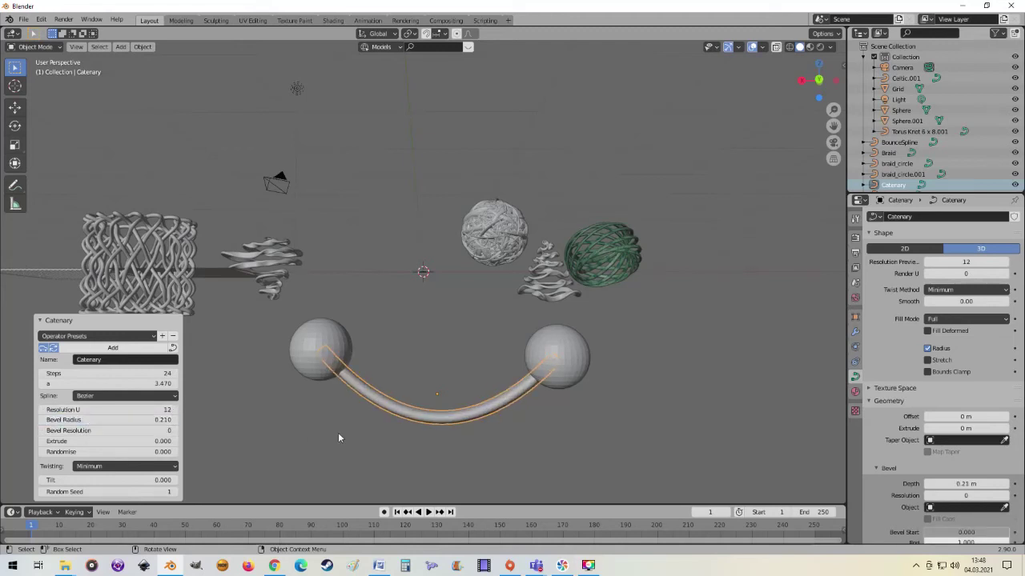
{"action": "scroll", "coordinate": [450, 438], "scroll_direction": "up", "scroll_amount": 1}
{"action": "scroll", "coordinate": [451, 437], "scroll_direction": "up", "scroll_amount": 2}
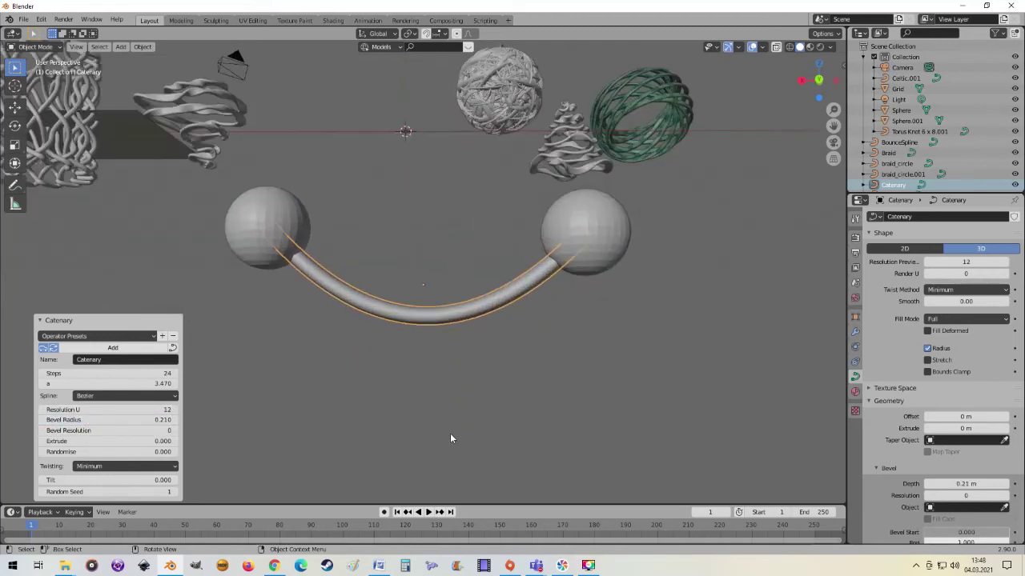
{"action": "scroll", "coordinate": [454, 419], "scroll_direction": "up", "scroll_amount": 2}
{"action": "scroll", "coordinate": [456, 409], "scroll_direction": "up", "scroll_amount": 1}
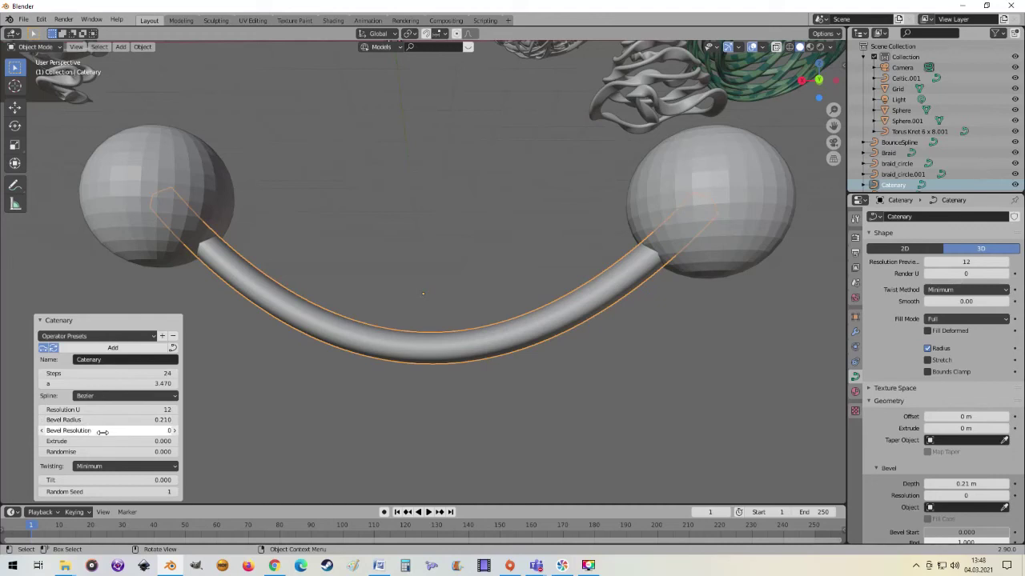
Step: Set bevel resolution 3, reset extrude to 0, and raise the catenary steps to about 135
{"action": "mouse_move", "coordinate": [103, 431]}
{"action": "left_mouse_down"}
{"action": "mouse_move", "coordinate": [136, 432]}
{"action": "mouse_move", "coordinate": [112, 441]}
{"action": "mouse_move", "coordinate": [128, 441]}
{"action": "left_mouse_up"}
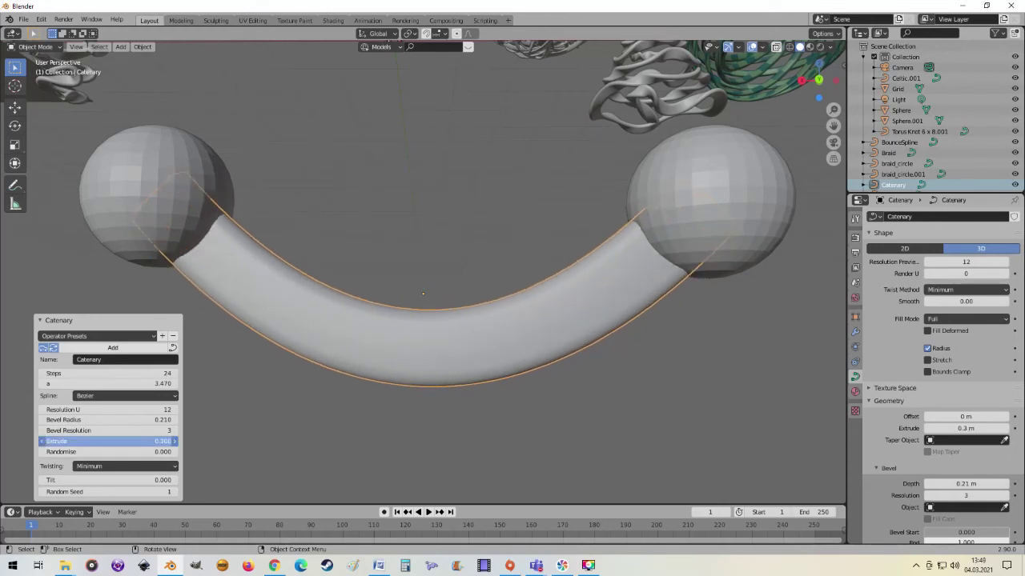
{"action": "mouse_move", "coordinate": [128, 441]}
{"action": "left_mouse_down"}
{"action": "mouse_move", "coordinate": [104, 451]}
{"action": "mouse_move", "coordinate": [141, 452]}
{"action": "mouse_move", "coordinate": [128, 451]}
{"action": "left_mouse_up"}
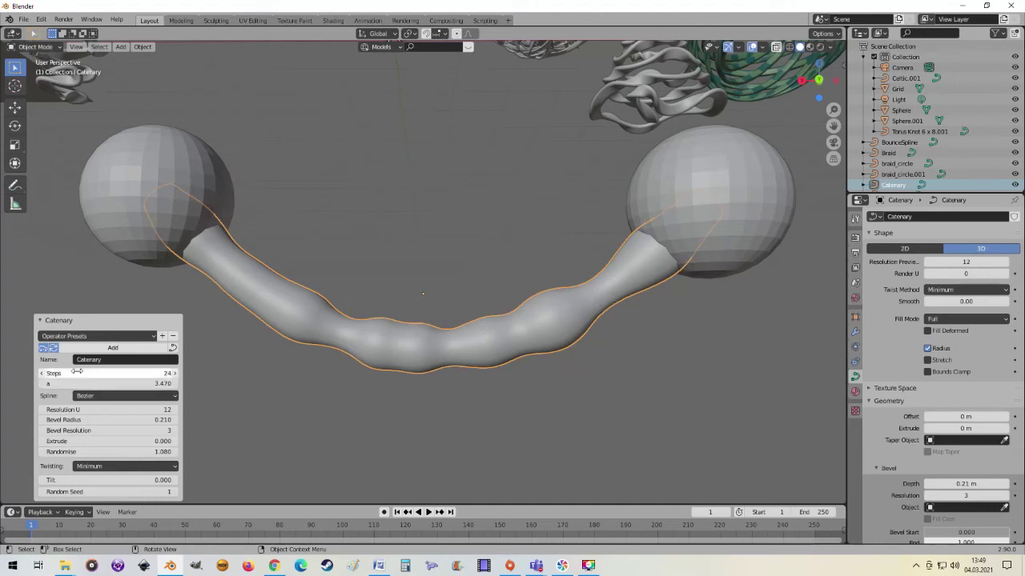
{"action": "left_click_drag", "start_coordinate": [120, 373], "coordinate": [184, 373]}
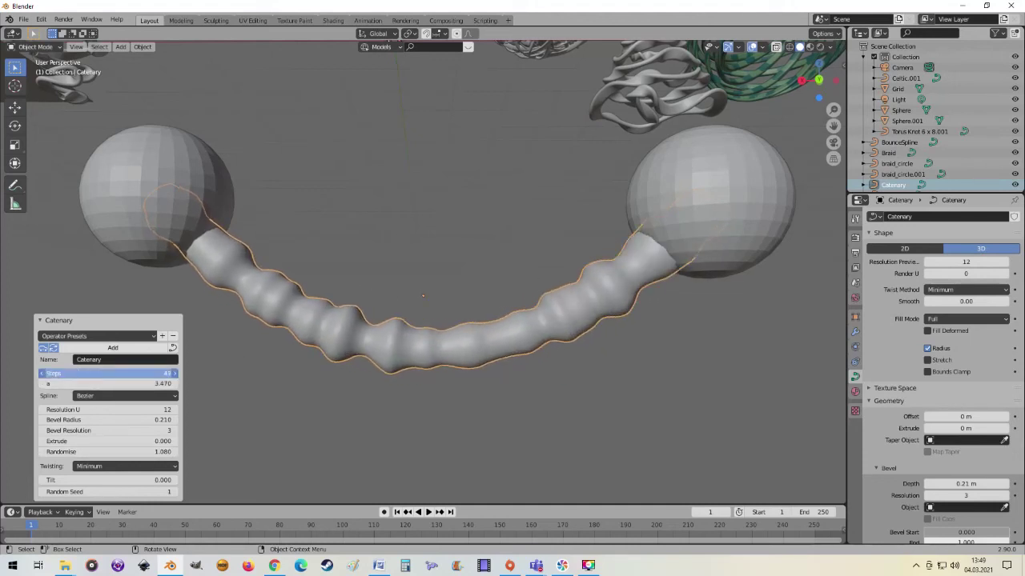
{"action": "left_click_drag", "start_coordinate": [120, 373], "coordinate": [152, 373]}
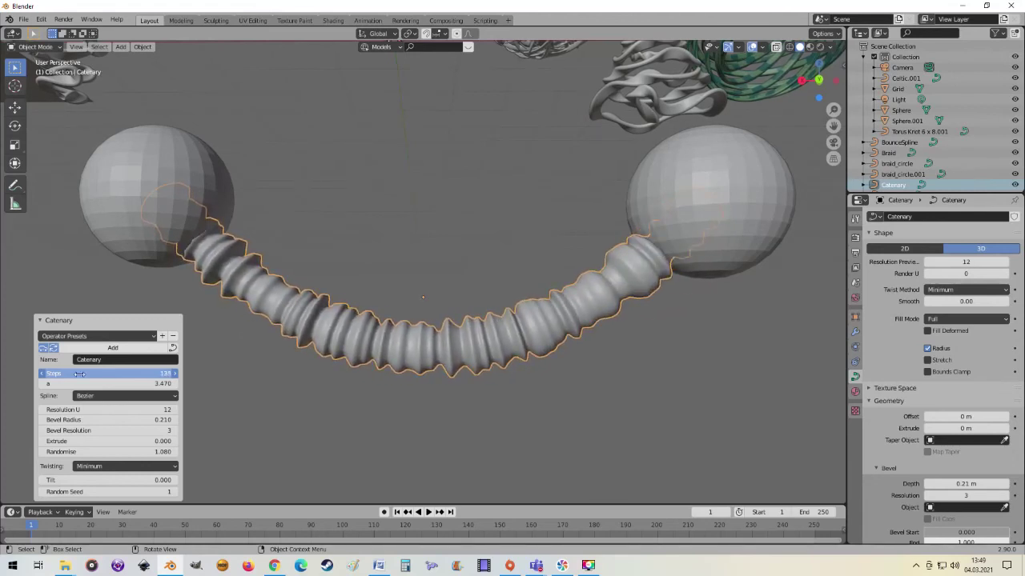
{"action": "left_click_drag", "start_coordinate": [79, 373], "coordinate": [76, 374]}
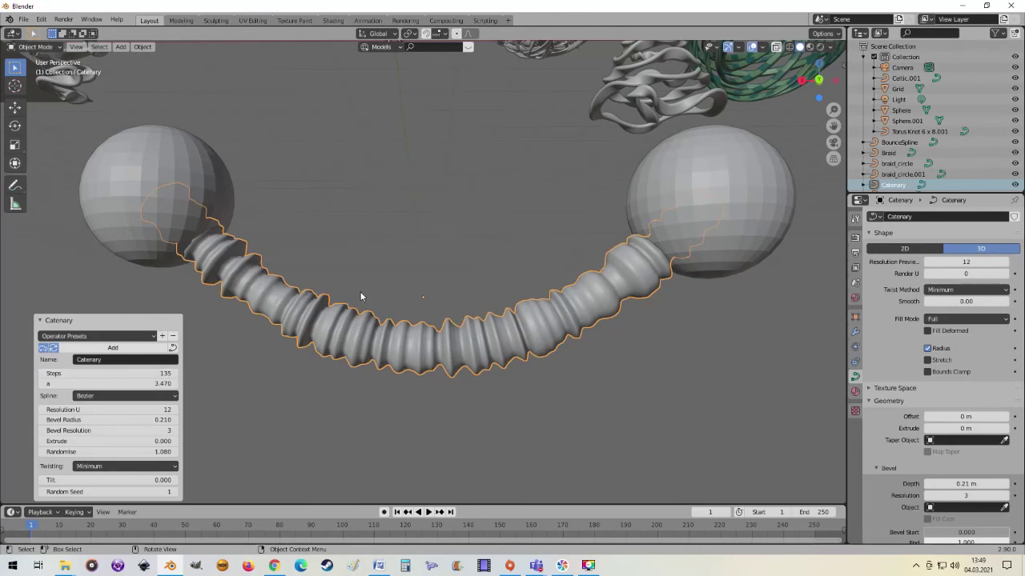
{"action": "scroll", "coordinate": [361, 297], "scroll_direction": "down", "scroll_amount": 3}
{"action": "scroll", "coordinate": [522, 306], "scroll_direction": "up", "scroll_amount": 3}
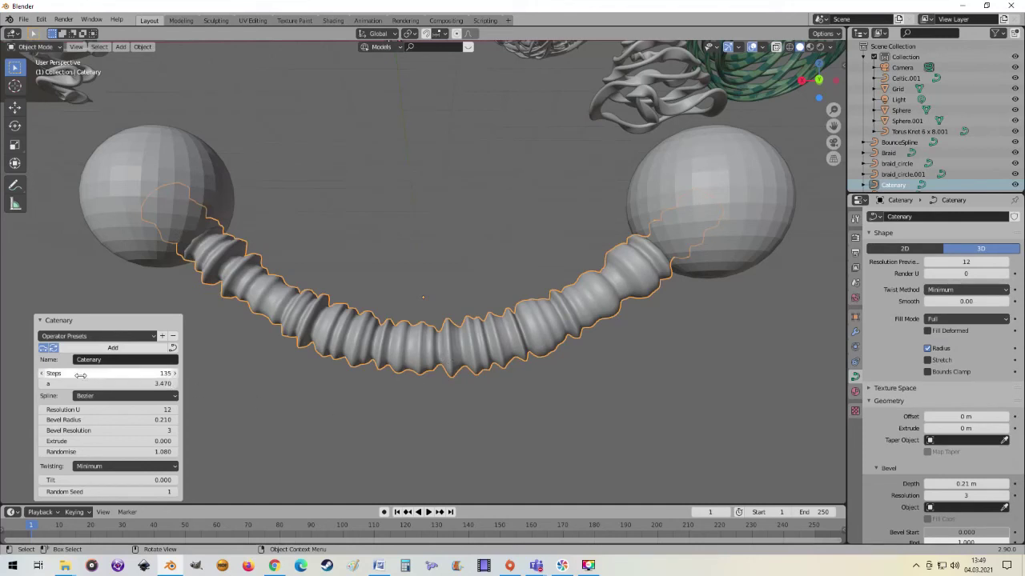
Step: Retune the catenary steps to 129 for a ribbed, lumpy cable
{"action": "left_click_drag", "start_coordinate": [80, 374], "coordinate": [168, 375]}
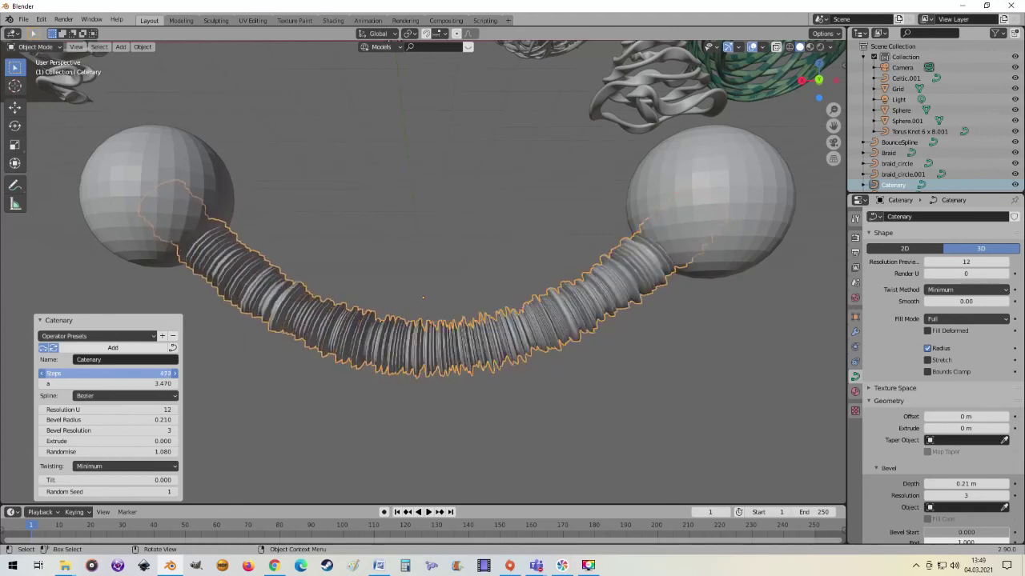
{"action": "mouse_move", "coordinate": [169, 375]}
{"action": "left_mouse_down"}
{"action": "mouse_move", "coordinate": [72, 374]}
{"action": "mouse_move", "coordinate": [103, 374]}
{"action": "left_mouse_up"}
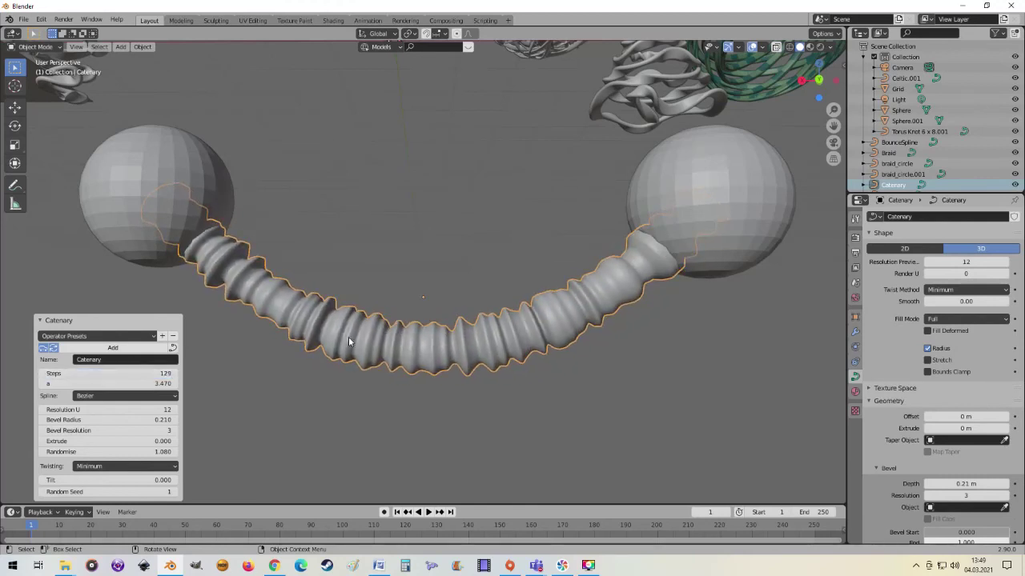
{"action": "scroll", "coordinate": [348, 337], "scroll_direction": "down", "scroll_amount": 3}
{"action": "mouse_move", "coordinate": [349, 336]}
{"action": "middle_mouse_down"}
{"action": "mouse_move", "coordinate": [435, 350]}
{"action": "mouse_move", "coordinate": [490, 326]}
{"action": "mouse_move", "coordinate": [491, 295]}
{"action": "middle_mouse_up"}
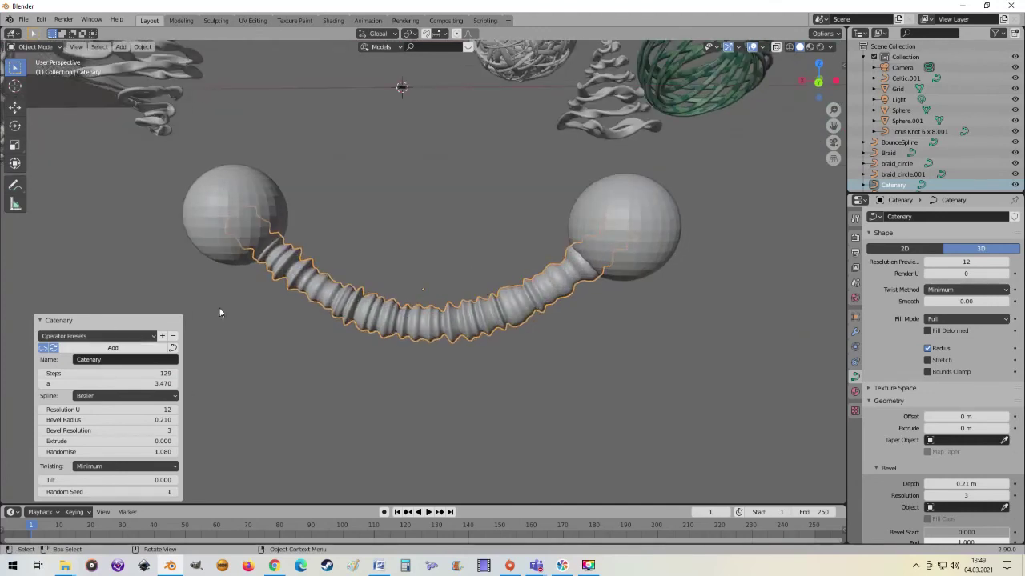
{"action": "scroll", "coordinate": [393, 312], "scroll_direction": "down", "scroll_amount": 1}
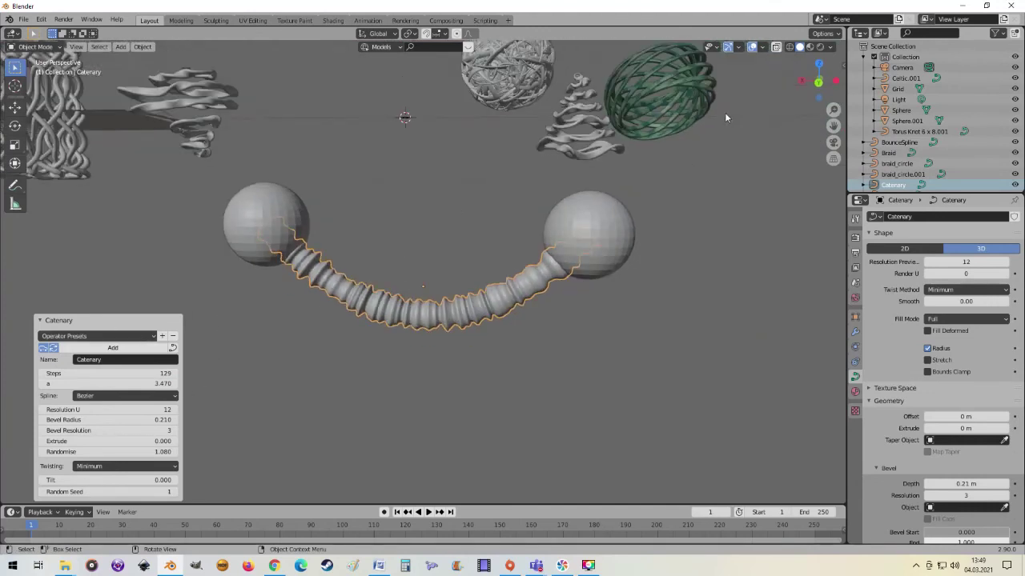
Step: Open the sidebar, browse Item, Tool, View and Edit, collapsing Curve Edit and Bsurfaces groups
{"action": "left_click", "coordinate": [120, 47]}
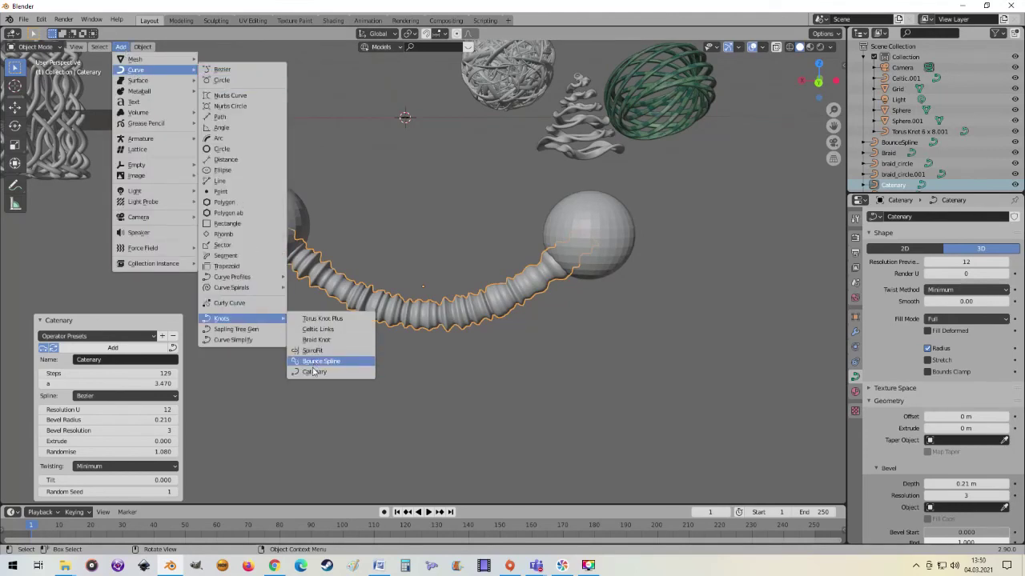
{"action": "left_click", "coordinate": [842, 64]}
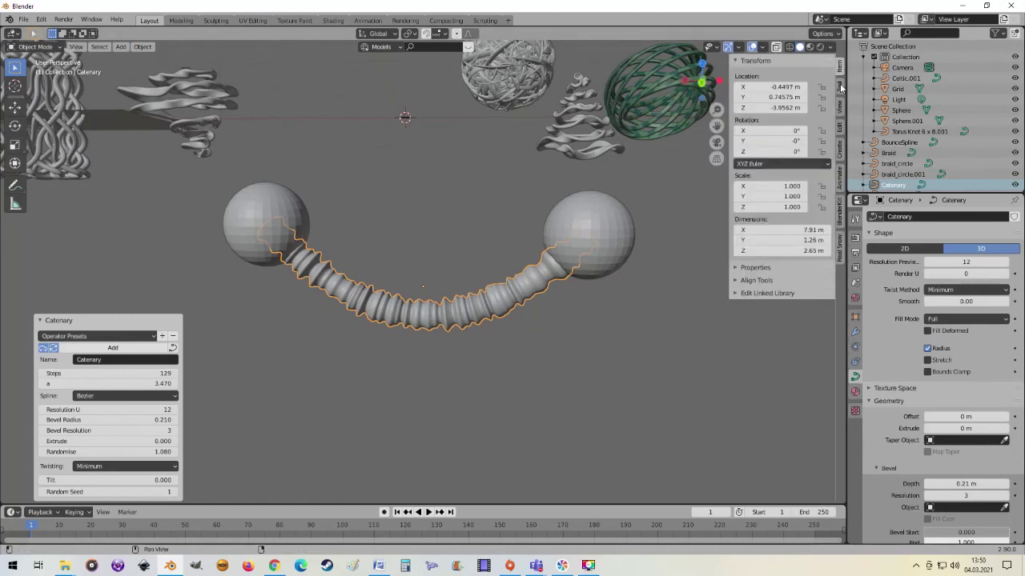
{"action": "left_click", "coordinate": [840, 88]}
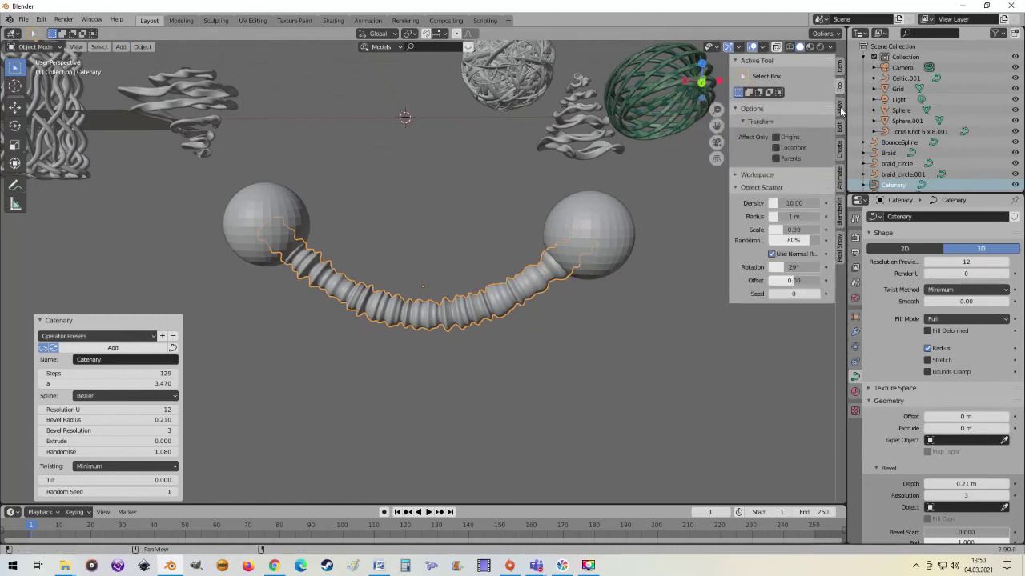
{"action": "left_click", "coordinate": [841, 112]}
{"action": "left_click", "coordinate": [839, 128]}
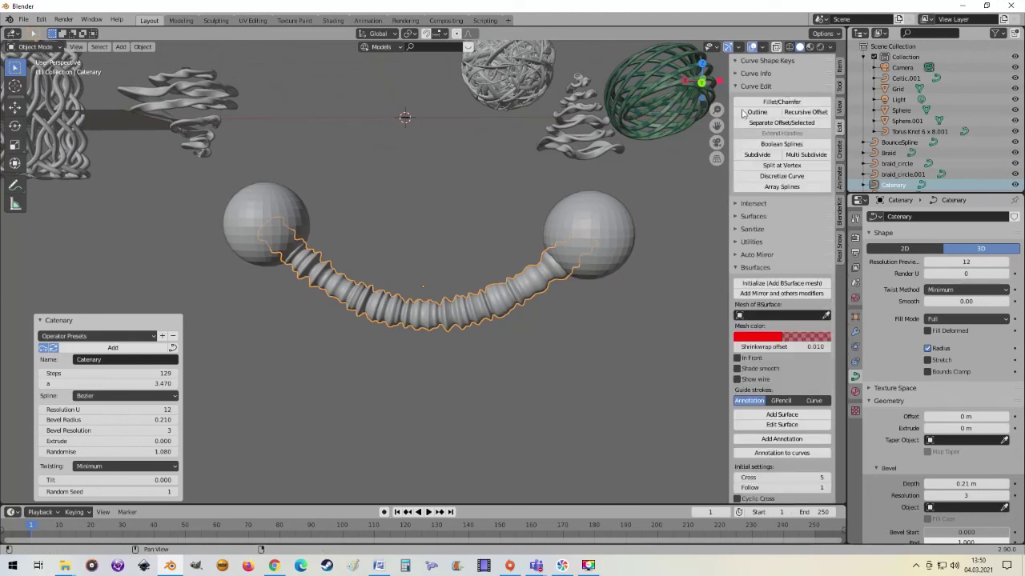
{"action": "left_click", "coordinate": [733, 86]}
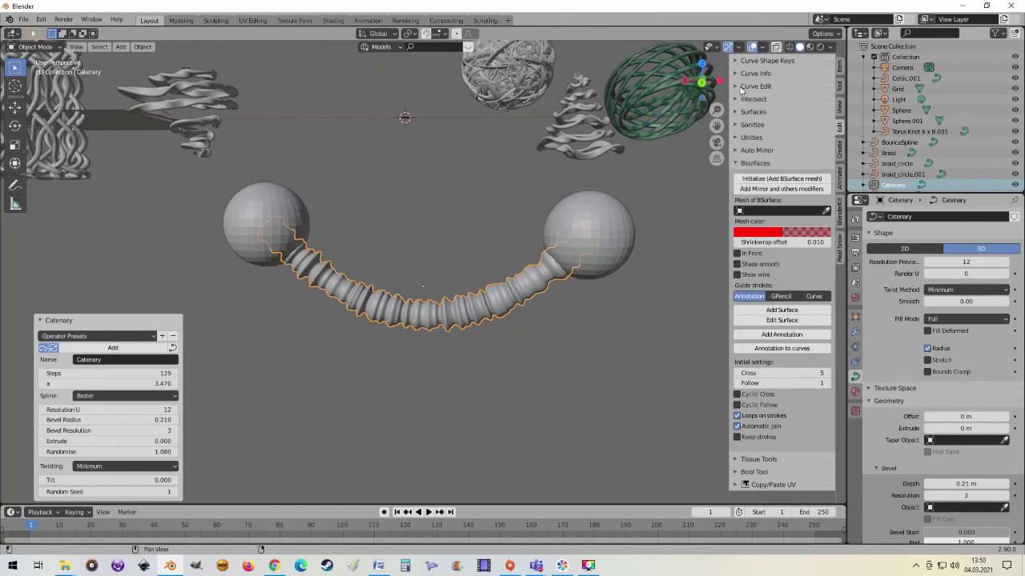
{"action": "left_click", "coordinate": [737, 164]}
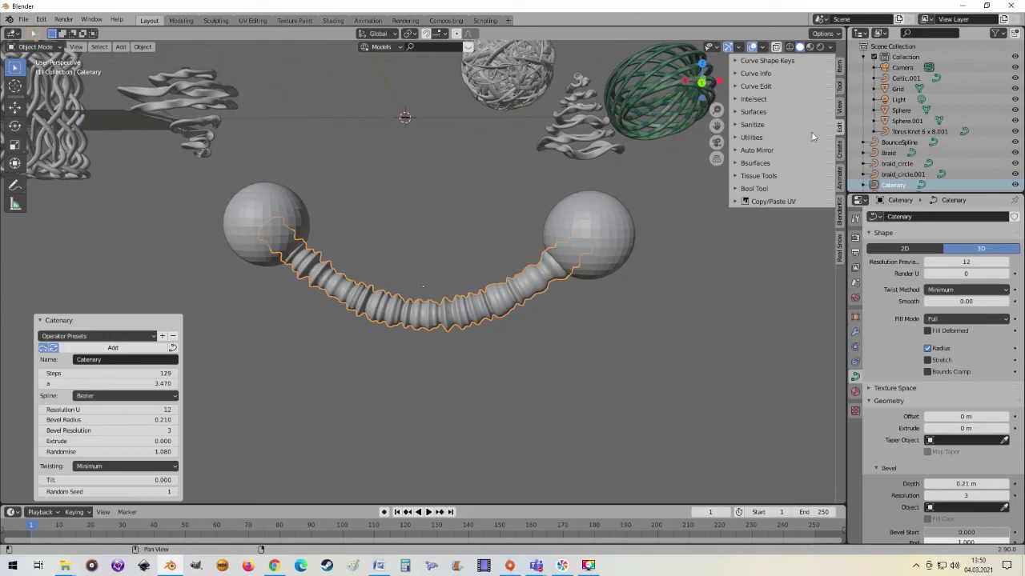
Step: Check Create and Animate tabs, then inspect Curve Shape Keys, Curve Info and Curve Edit panels
{"action": "left_click", "coordinate": [840, 150]}
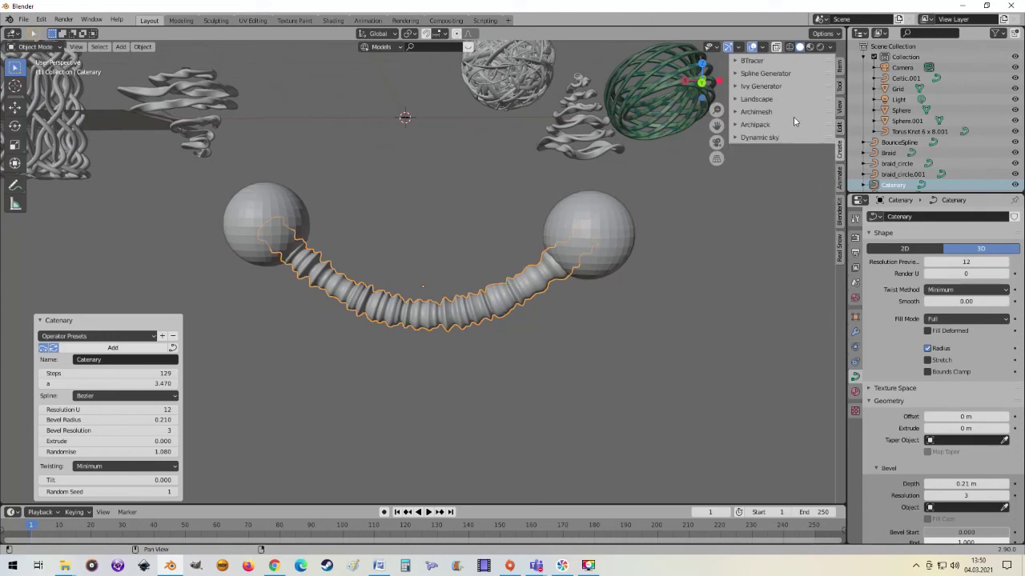
{"action": "left_click", "coordinate": [837, 175]}
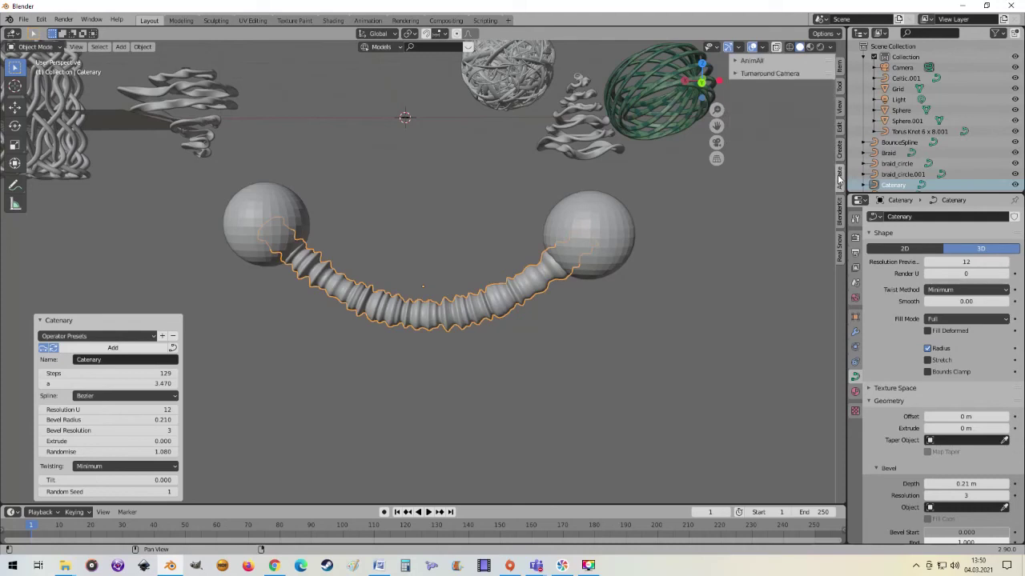
{"action": "left_click", "coordinate": [838, 138]}
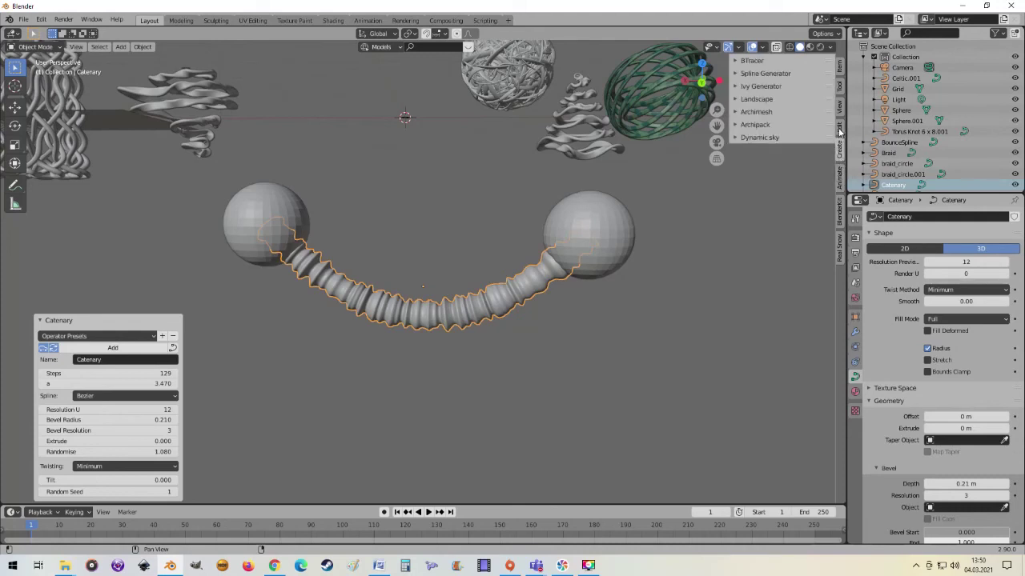
{"action": "left_click", "coordinate": [839, 132]}
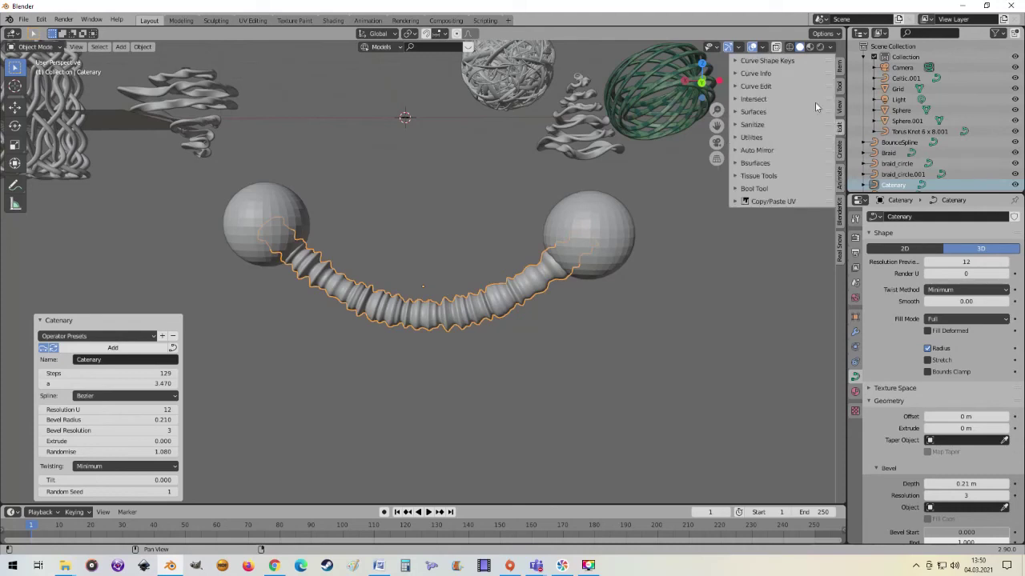
{"action": "left_click", "coordinate": [734, 60]}
{"action": "left_click", "coordinate": [734, 61]}
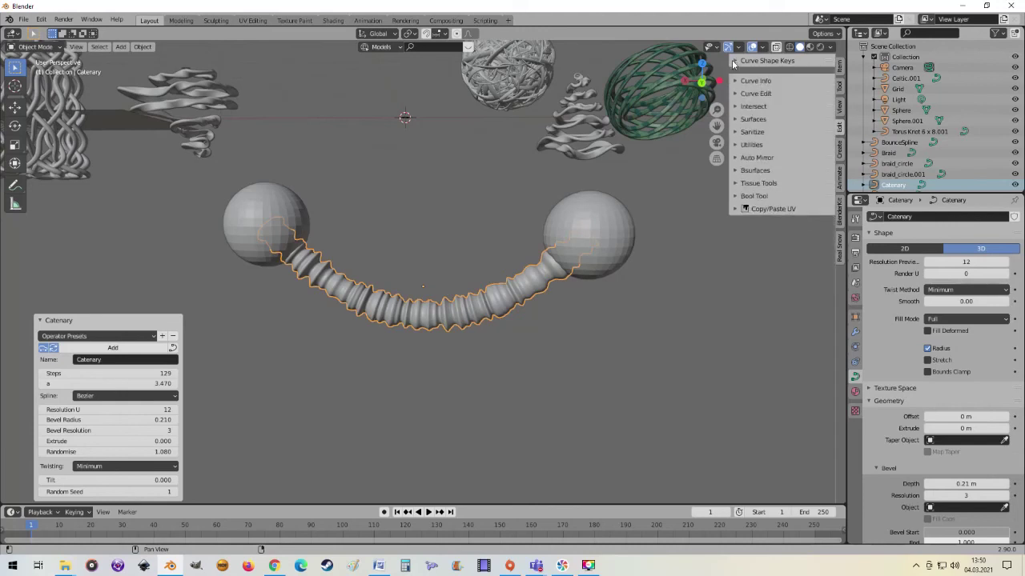
{"action": "left_click", "coordinate": [737, 74]}
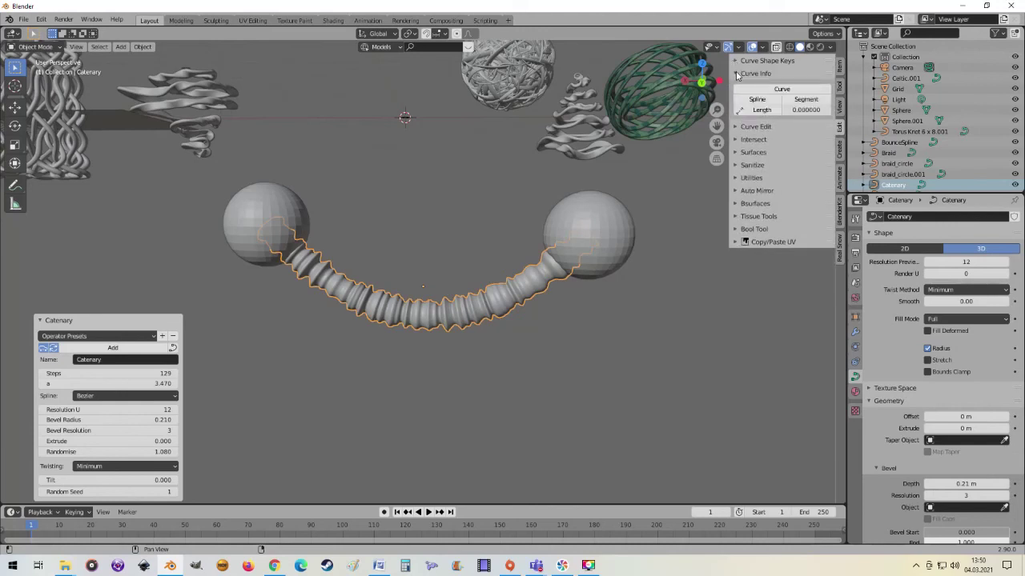
{"action": "left_click", "coordinate": [737, 74]}
{"action": "left_click", "coordinate": [735, 87]}
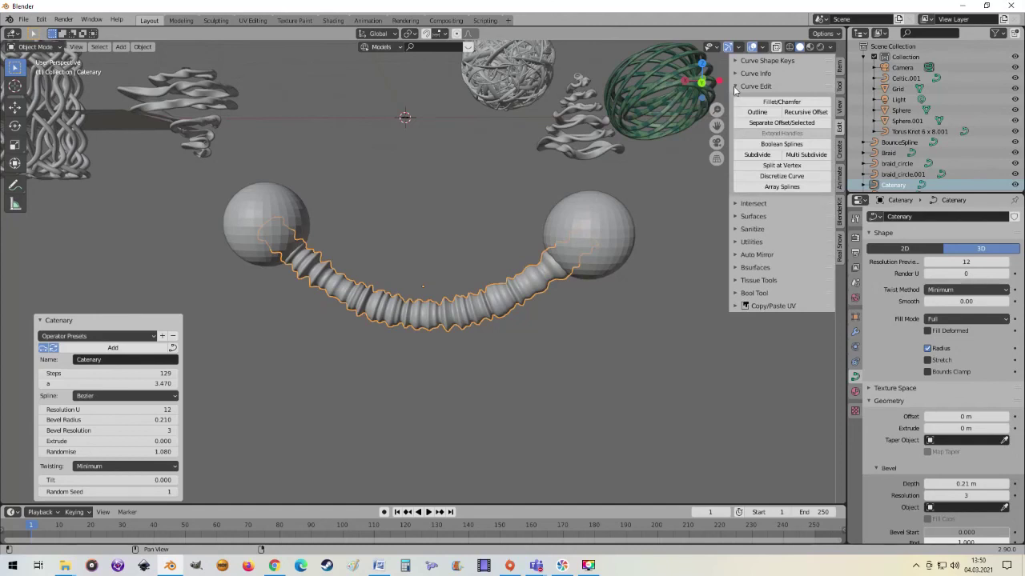
{"action": "left_click", "coordinate": [734, 87]}
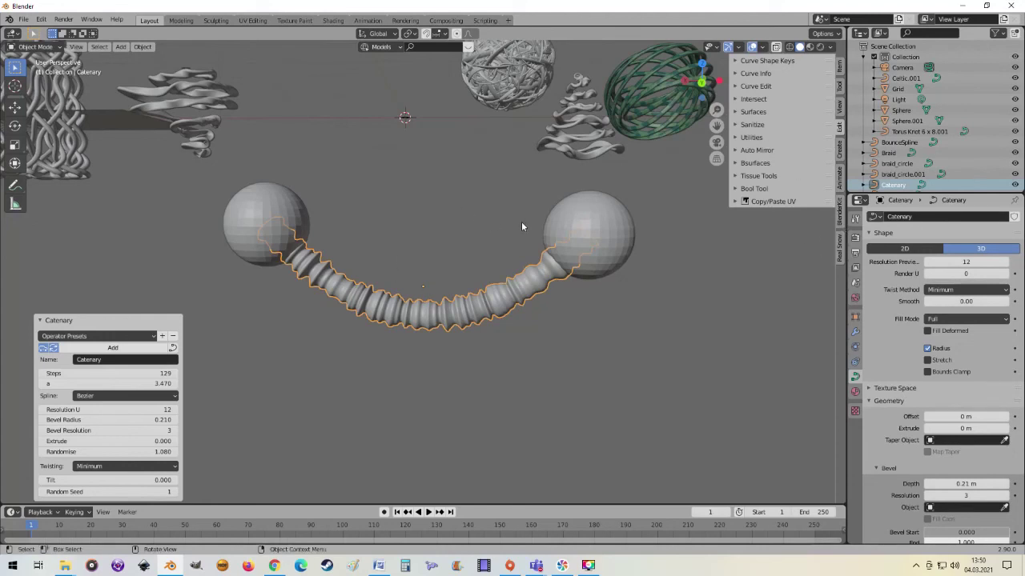
Step: Reselect the catenary curve, hide the sidebar, and frame the cable sagging between the two spheres
{"action": "scroll", "coordinate": [505, 208], "scroll_direction": "down", "scroll_amount": 2}
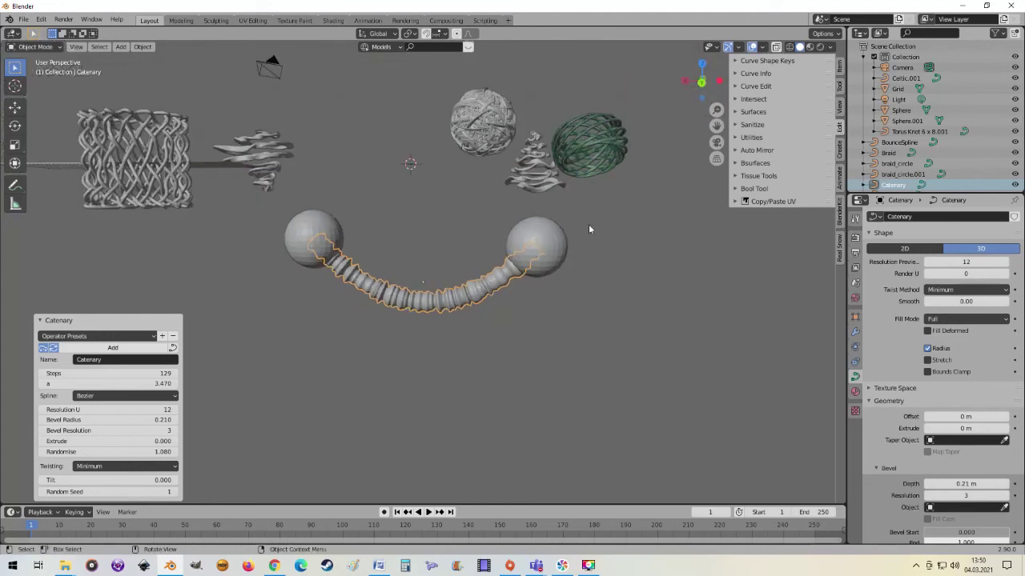
{"action": "left_click", "coordinate": [535, 244]}
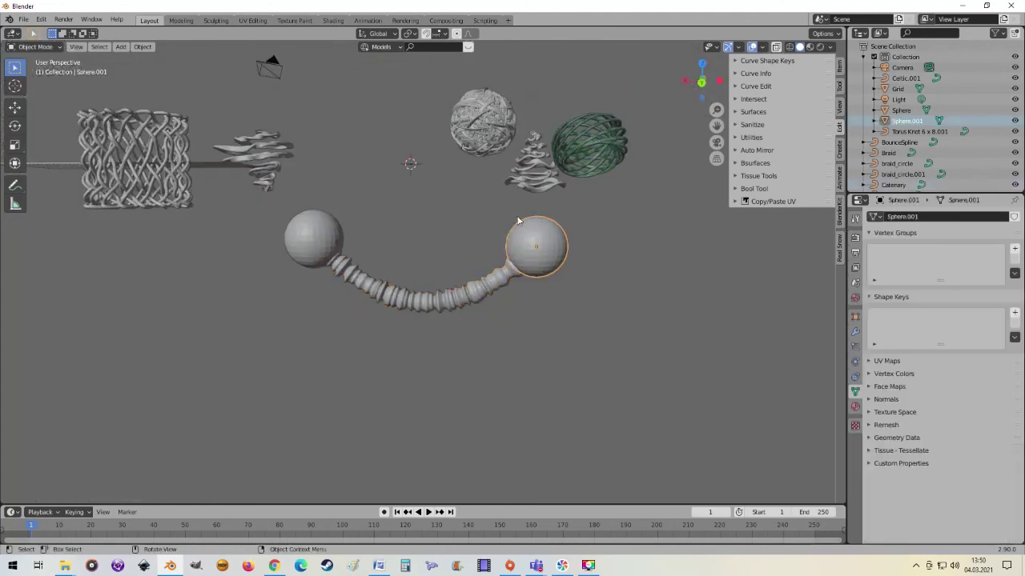
{"action": "left_click", "coordinate": [335, 240]}
{"action": "left_click", "coordinate": [389, 282]}
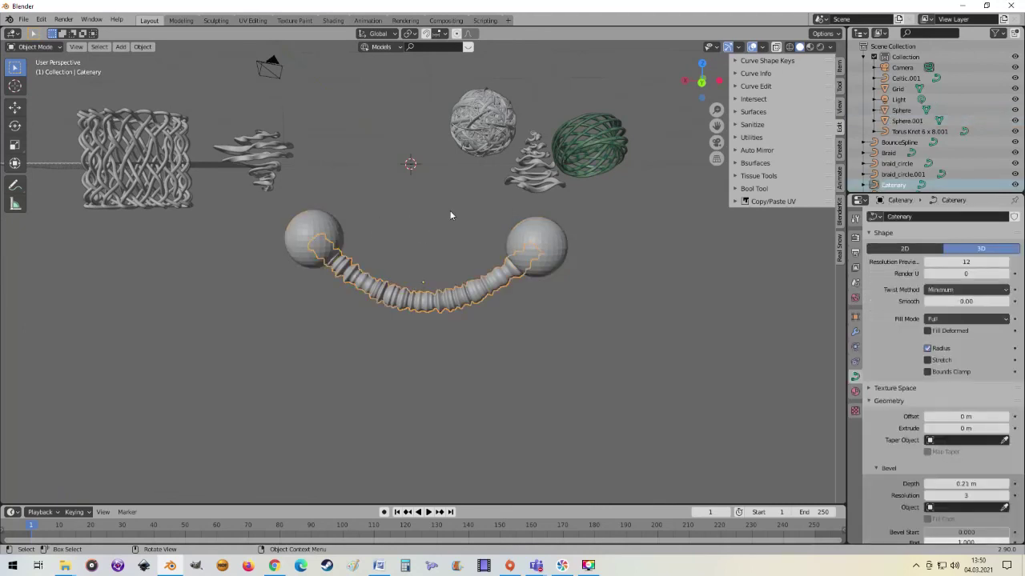
{"action": "mouse_move", "coordinate": [397, 192]}
{"action": "middle_mouse_down"}
{"action": "mouse_move", "coordinate": [453, 171]}
{"action": "mouse_move", "coordinate": [369, 191]}
{"action": "mouse_move", "coordinate": [485, 135]}
{"action": "middle_mouse_up"}
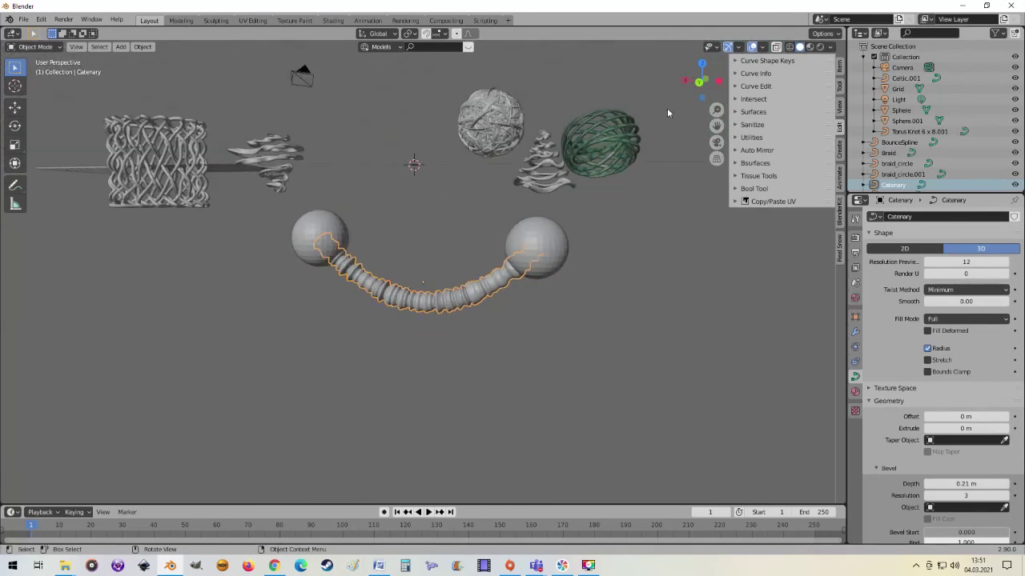
{"action": "key", "text": "n"}
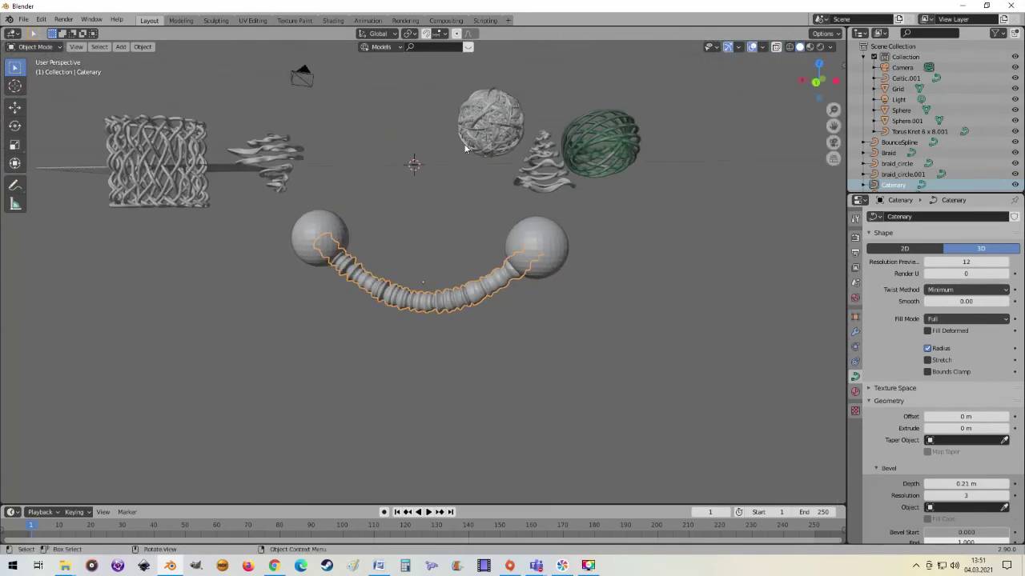
{"action": "middle_click_drag", "start_coordinate": [467, 150], "coordinate": [437, 141]}
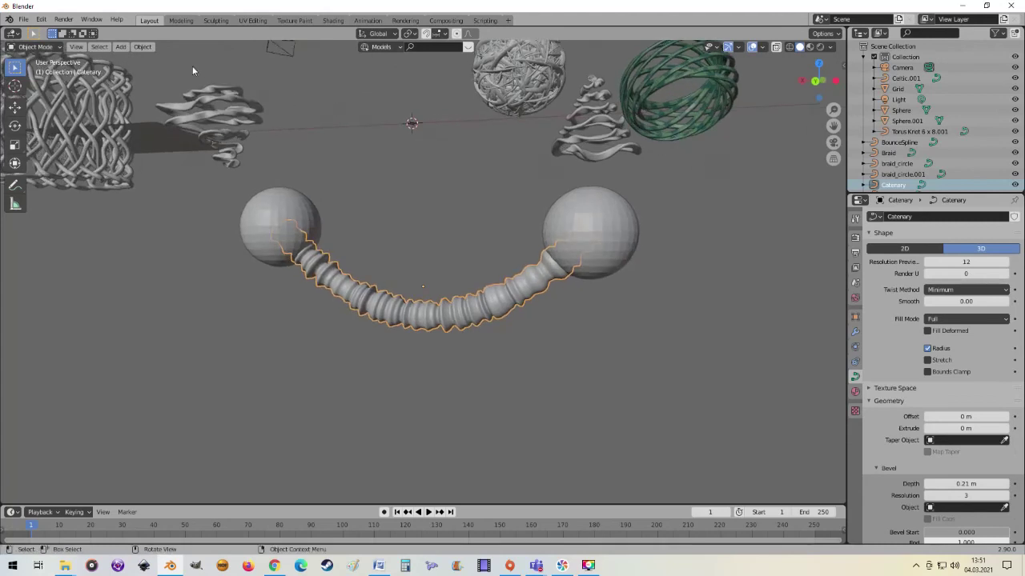
Step: Select the left sphere, reorient the view, and reopen the Add > Curve list showing Bezier, Knots and Curve Simplify
{"action": "left_click", "coordinate": [124, 47]}
{"action": "mouse_move", "coordinate": [136, 69]}
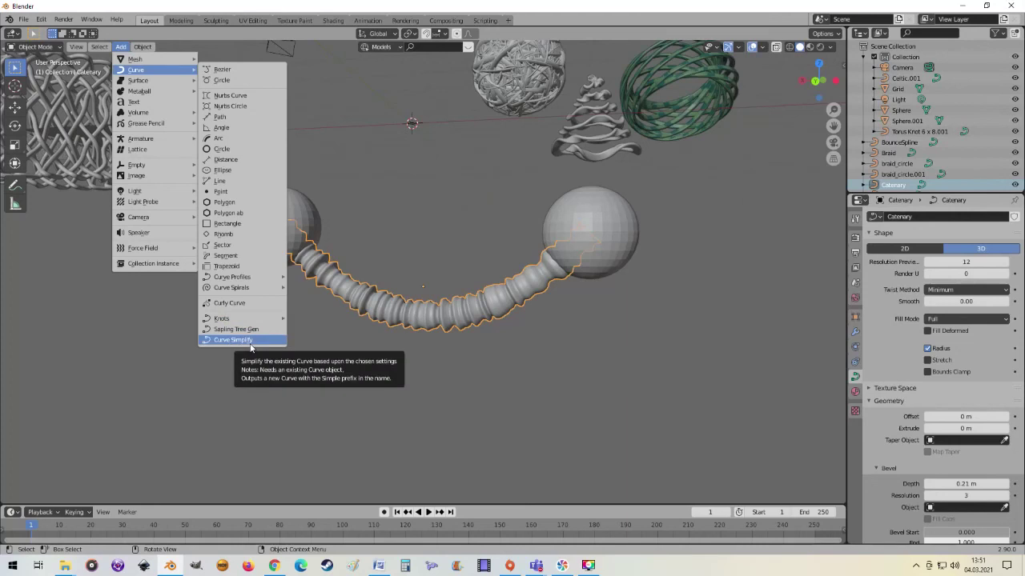
{"action": "scroll", "coordinate": [332, 223], "scroll_direction": "down", "scroll_amount": 2}
{"action": "scroll", "coordinate": [331, 223], "scroll_direction": "down", "scroll_amount": 2}
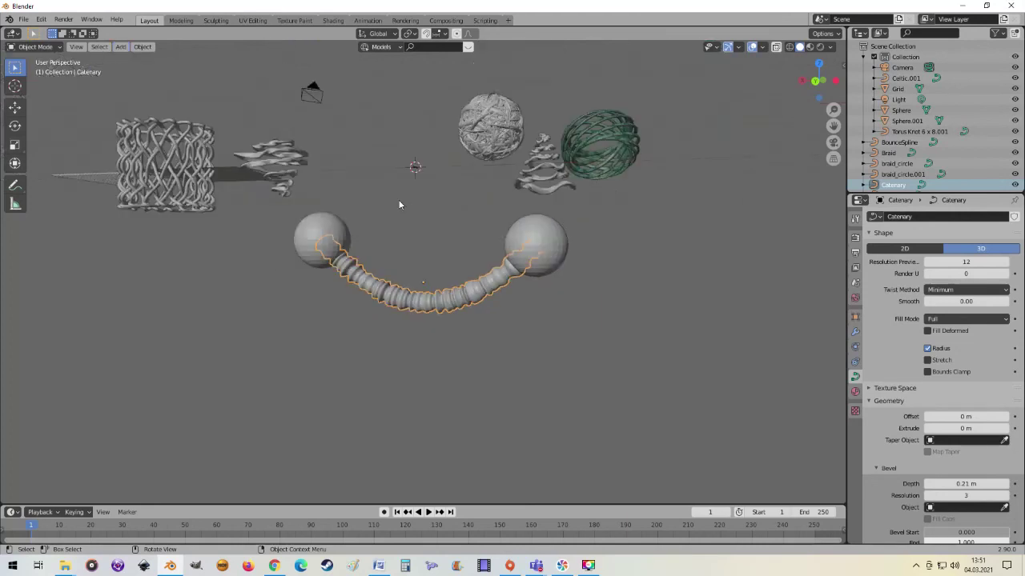
{"action": "left_click", "coordinate": [331, 222]}
{"action": "left_click", "coordinate": [121, 46]}
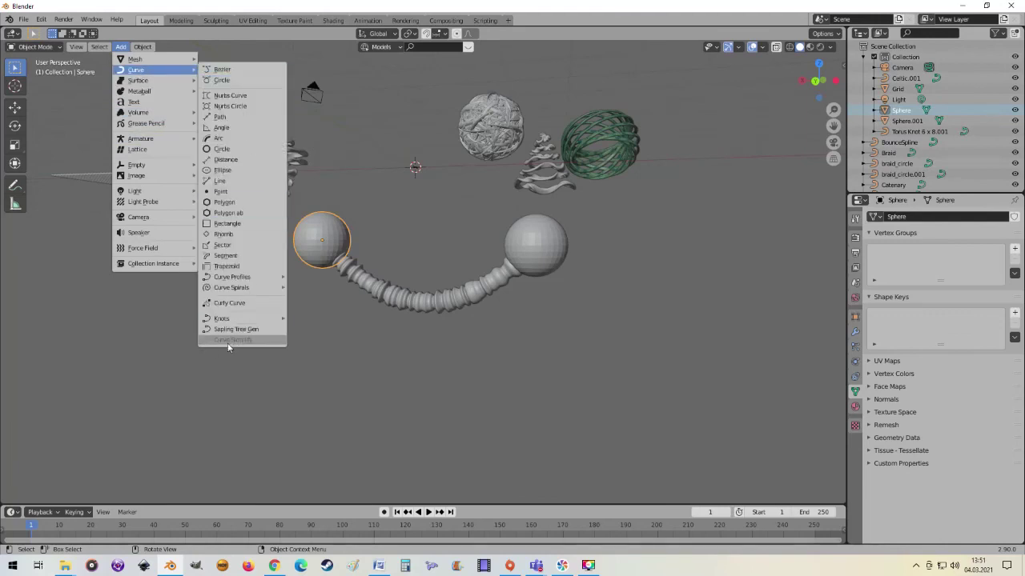
{"action": "mouse_move", "coordinate": [470, 206]}
{"action": "middle_mouse_down"}
{"action": "mouse_move", "coordinate": [482, 291]}
{"action": "mouse_move", "coordinate": [478, 284]}
{"action": "middle_mouse_up"}
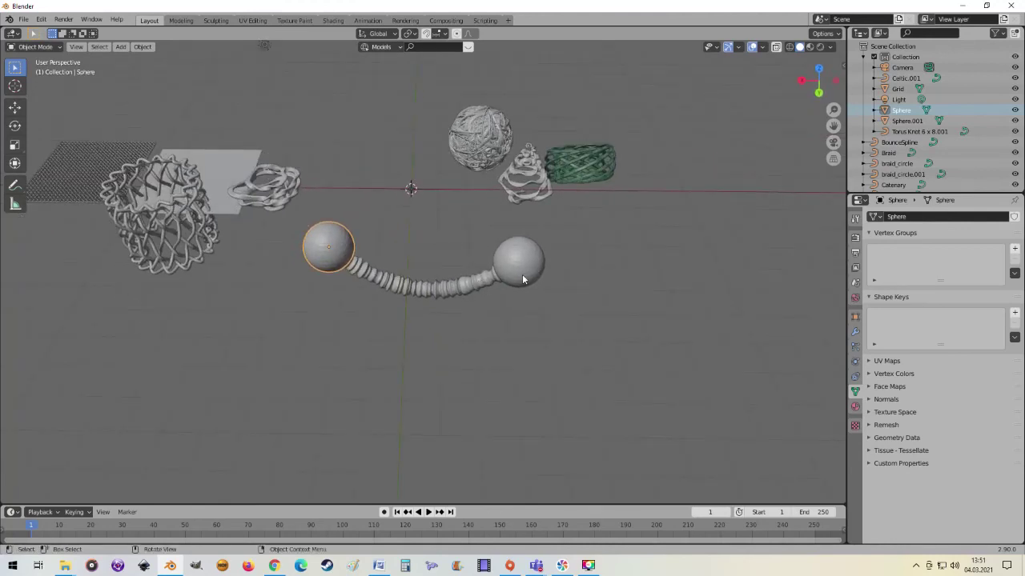
{"action": "middle_click_drag", "start_coordinate": [543, 259], "coordinate": [543, 259]}
{"action": "middle_click_drag", "start_coordinate": [464, 223], "coordinate": [458, 250]}
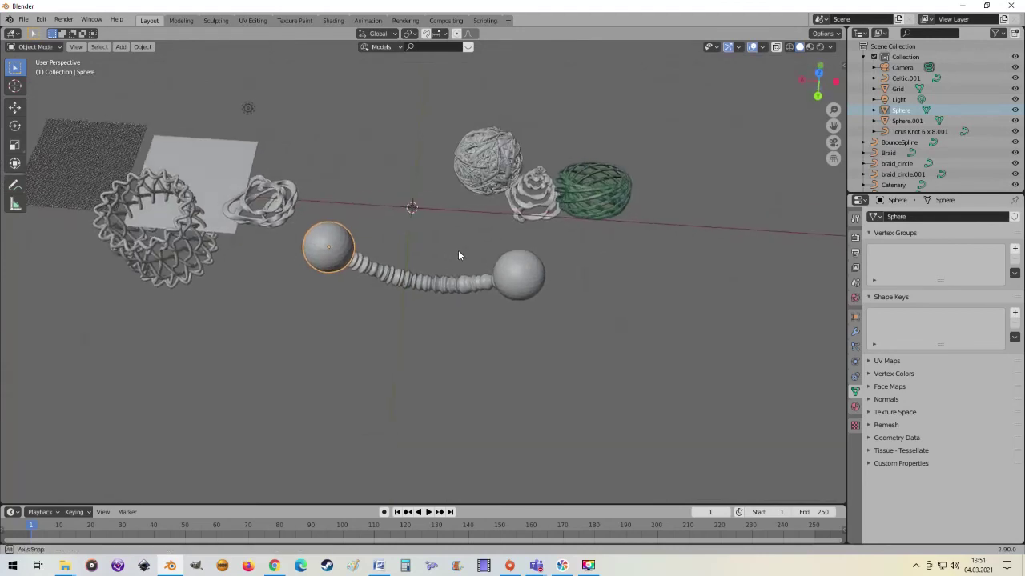
{"action": "left_click", "coordinate": [124, 48]}
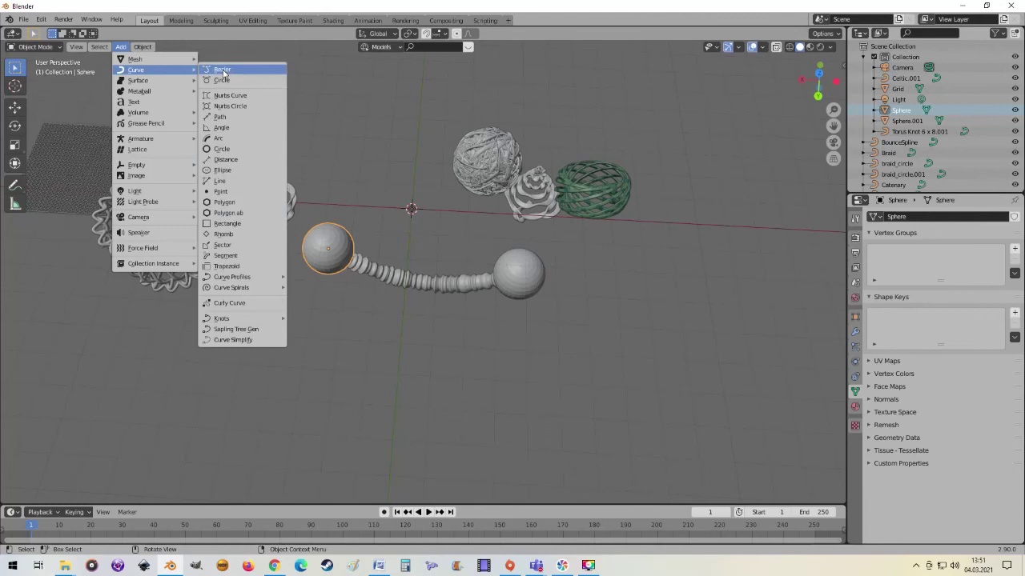
Step: Add a Bezier curve and, in Edit Mode from top view, move it above the spheres
{"action": "left_click", "coordinate": [222, 71]}
{"action": "scroll", "coordinate": [337, 131], "scroll_direction": "up", "scroll_amount": 3}
{"action": "mouse_move", "coordinate": [337, 131]}
{"action": "middle_mouse_down"}
{"action": "mouse_move", "coordinate": [370, 185]}
{"action": "mouse_move", "coordinate": [398, 197]}
{"action": "middle_mouse_up"}
{"action": "key", "text": "Tab"}
{"action": "key", "text": "KP_7"}
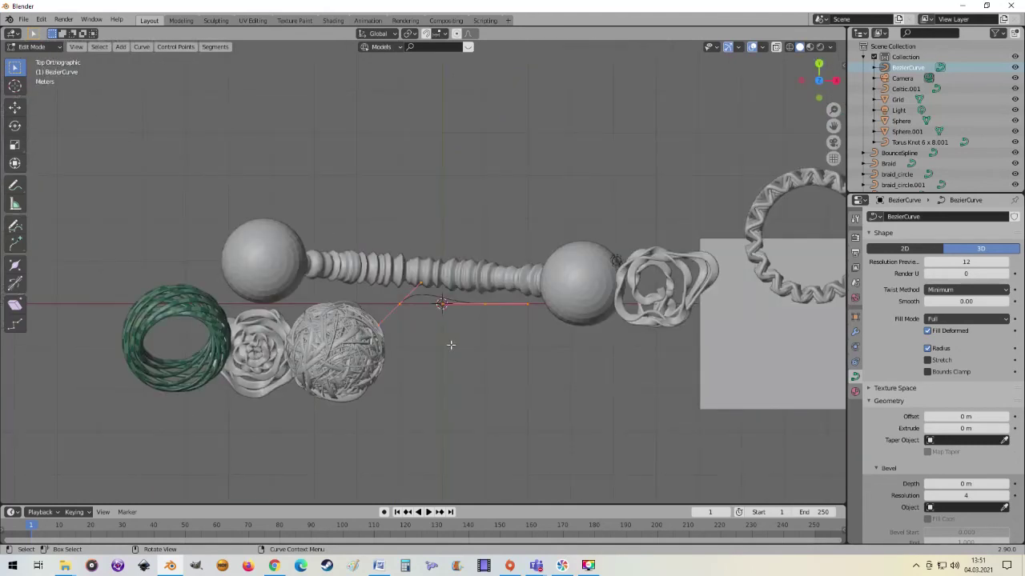
{"action": "key", "text": "g"}
{"action": "left_click", "coordinate": [436, 162]}
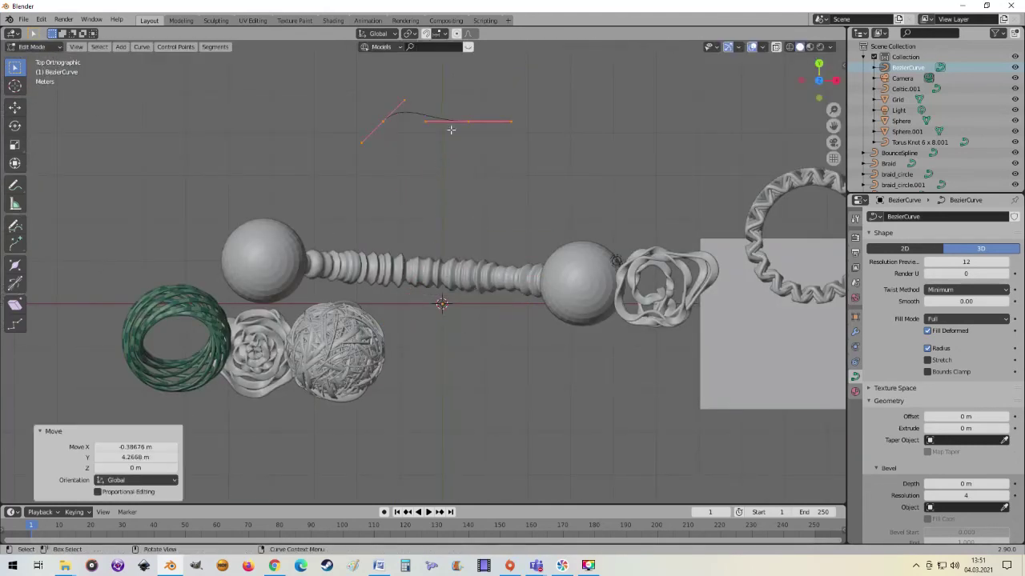
Step: Extend the curve with eight new points into a wavy, nearly closed loop, then leave Edit Mode
{"action": "right_click", "coordinate": [471, 130], "text": "ctrl"}
{"action": "right_click", "coordinate": [502, 184], "text": "ctrl"}
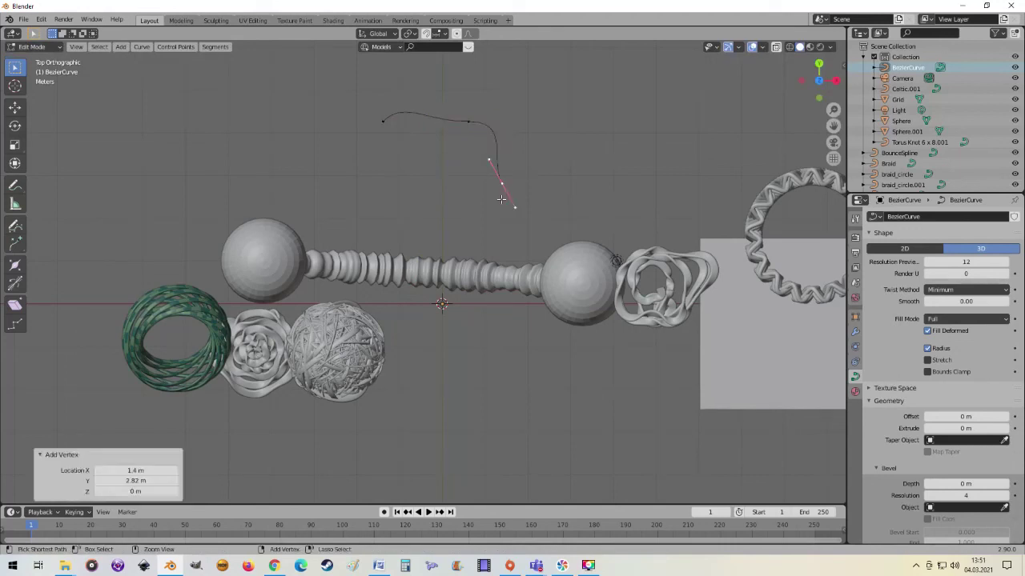
{"action": "right_click", "coordinate": [461, 201], "text": "ctrl"}
{"action": "right_click", "coordinate": [402, 163], "text": "ctrl"}
{"action": "right_click", "coordinate": [345, 185], "text": "ctrl"}
{"action": "right_click", "coordinate": [272, 149], "text": "ctrl"}
{"action": "right_click", "coordinate": [305, 104], "text": "ctrl"}
{"action": "right_click", "coordinate": [374, 95], "text": "ctrl"}
{"action": "scroll", "coordinate": [480, 130], "scroll_direction": "up", "scroll_amount": 1}
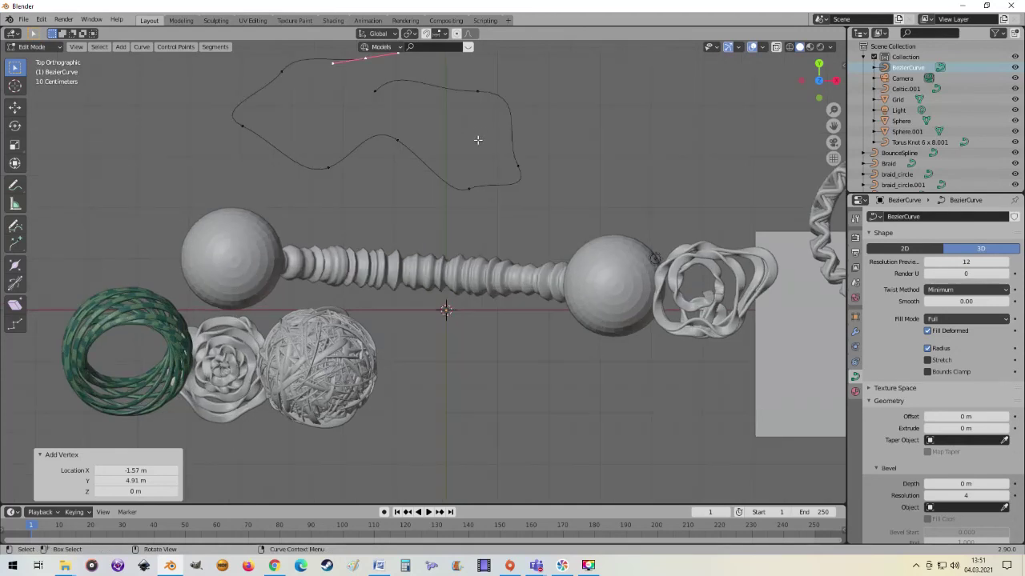
{"action": "key", "text": "Tab"}
Step: Run Curve Simplify on the freehand Bezier loop to create Simple_BezierCurve
{"action": "key", "text": "KP_Decimal"}
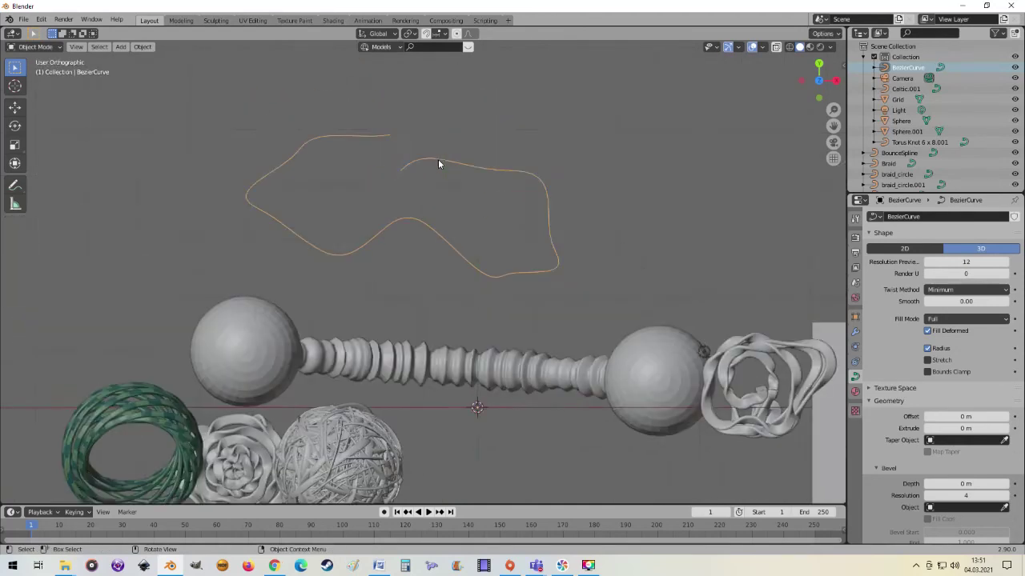
{"action": "scroll", "coordinate": [453, 206], "scroll_direction": "up", "scroll_amount": 1}
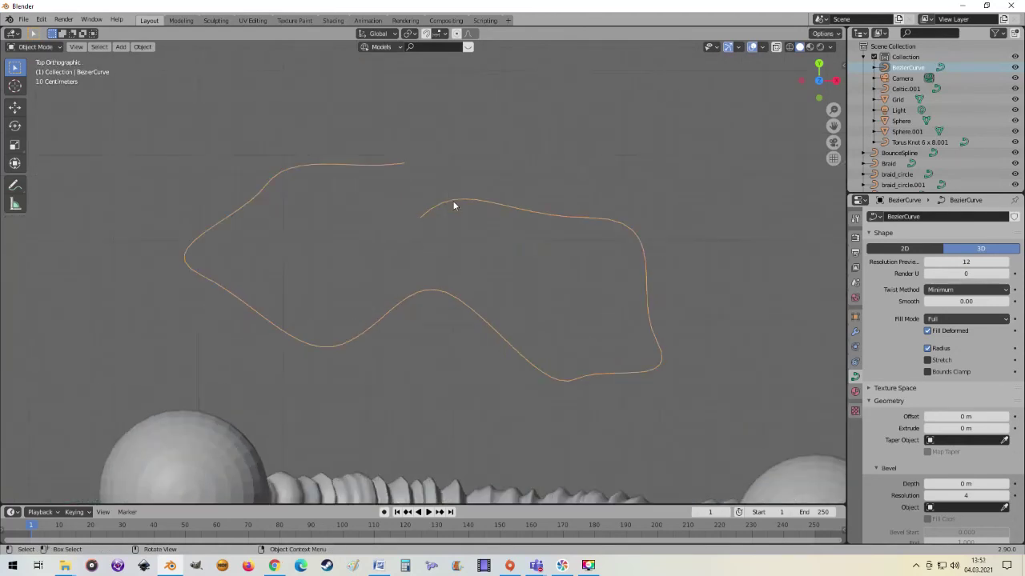
{"action": "left_click", "coordinate": [120, 47]}
{"action": "mouse_move", "coordinate": [136, 69]}
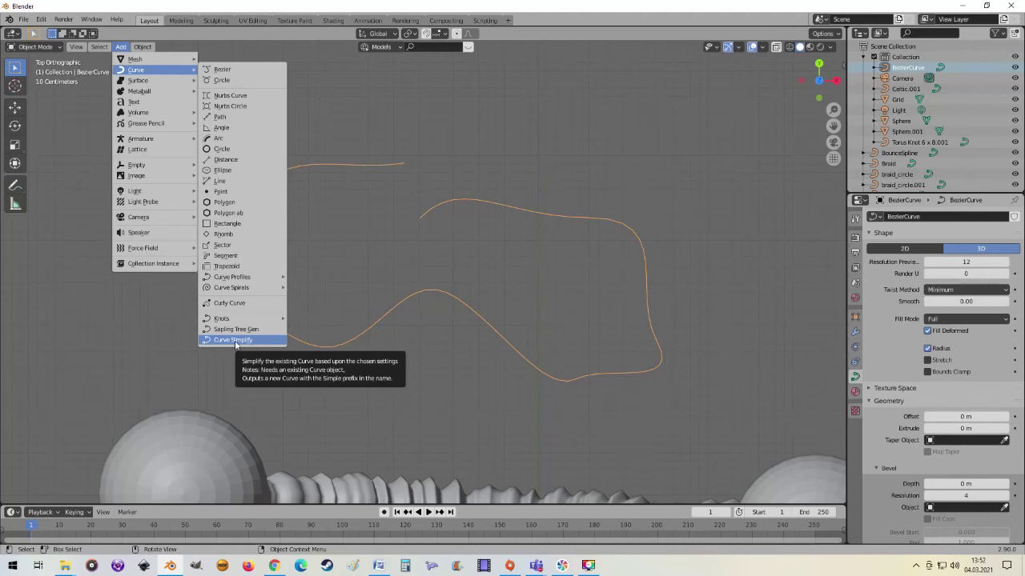
{"action": "left_click", "coordinate": [234, 343]}
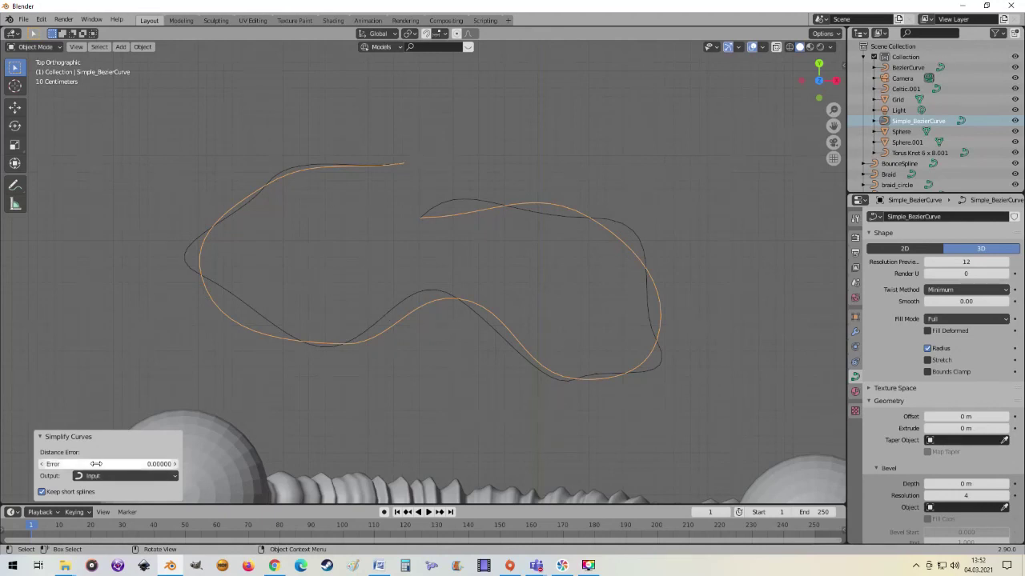
{"action": "left_click_drag", "start_coordinate": [94, 464], "coordinate": [88, 463]}
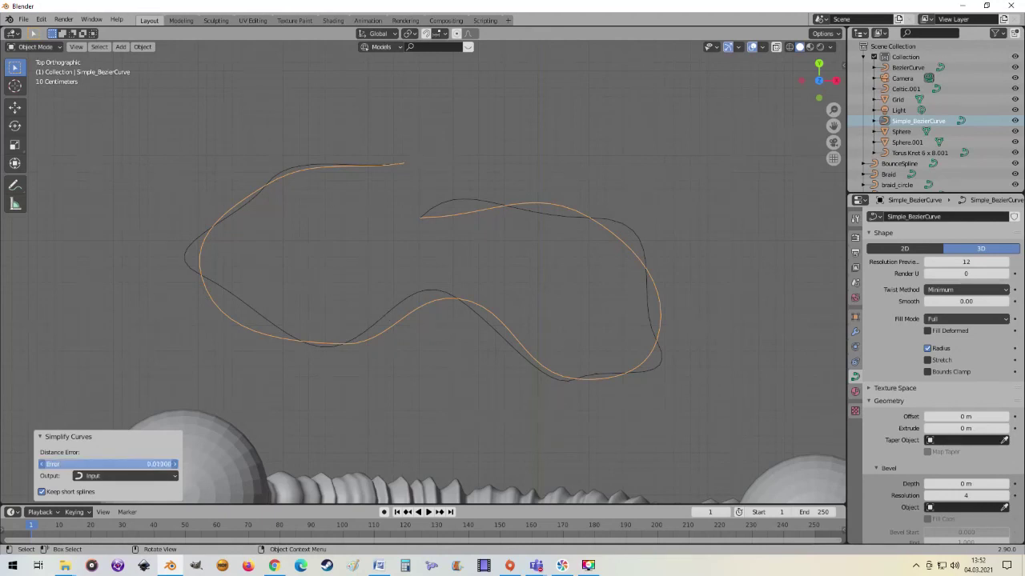
{"action": "left_click", "coordinate": [160, 476]}
{"action": "left_click", "coordinate": [133, 500]}
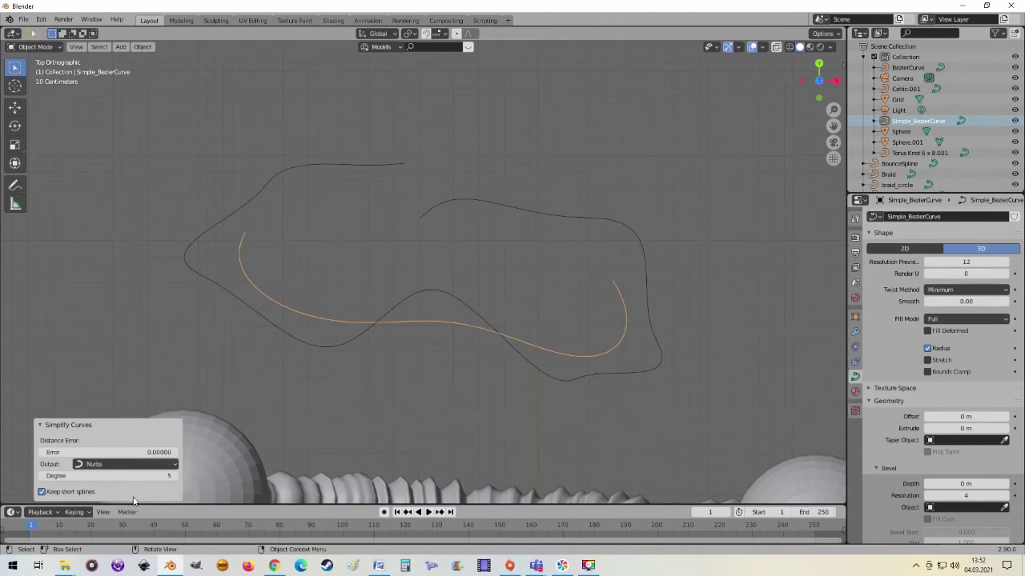
{"action": "left_click", "coordinate": [176, 477]}
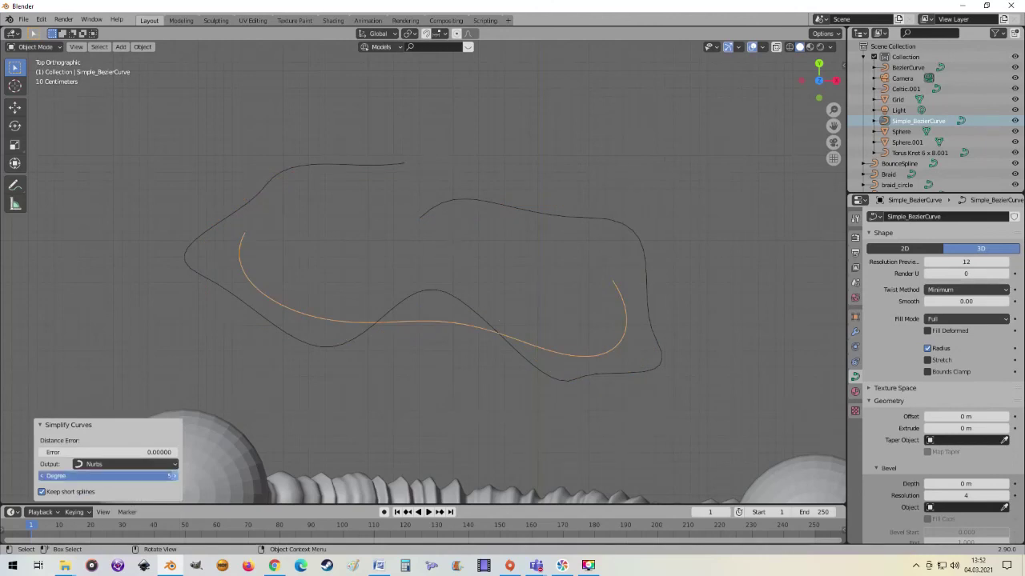
{"action": "left_click", "coordinate": [176, 476]}
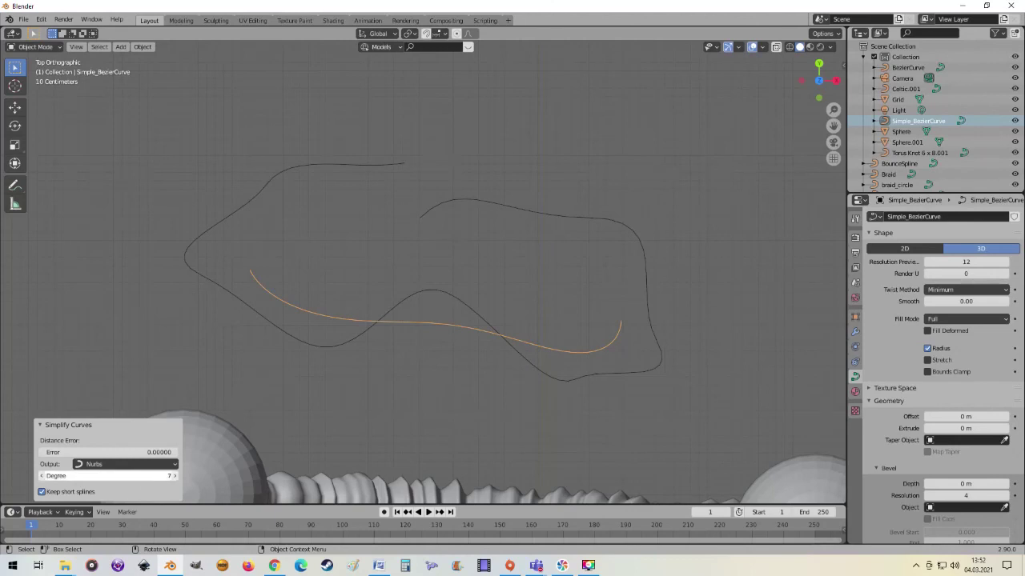
{"action": "left_click_drag", "start_coordinate": [160, 477], "coordinate": [108, 477]}
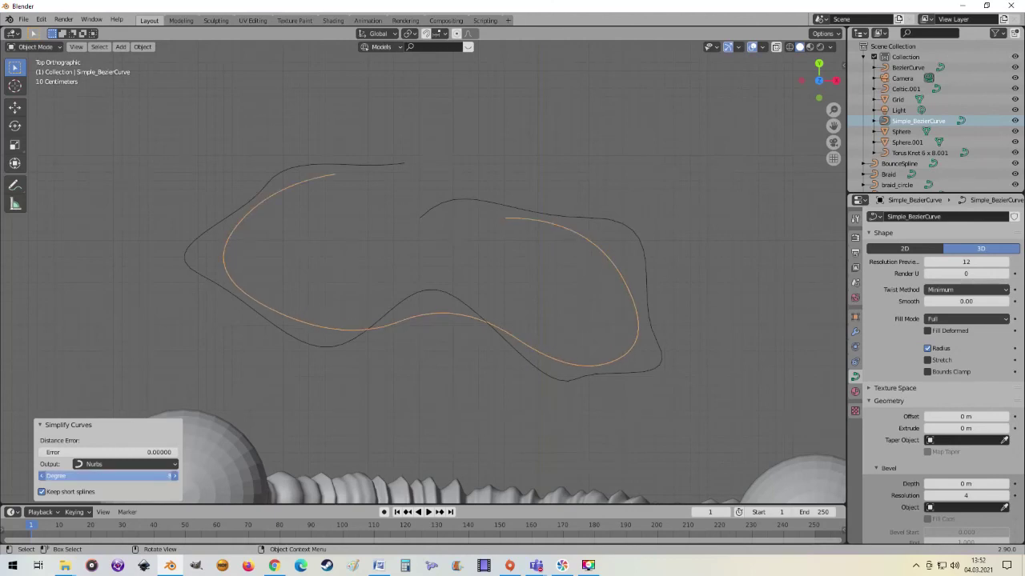
{"action": "left_click", "coordinate": [108, 476]}
{"action": "key", "text": "BackSpace"}
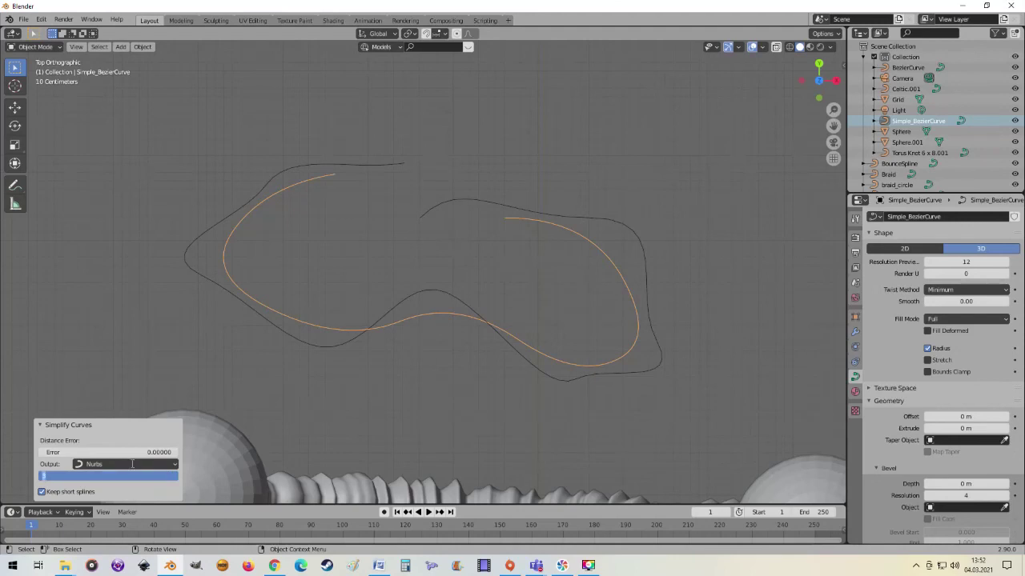
{"action": "left_click", "coordinate": [132, 464]}
{"action": "left_click", "coordinate": [132, 464]}
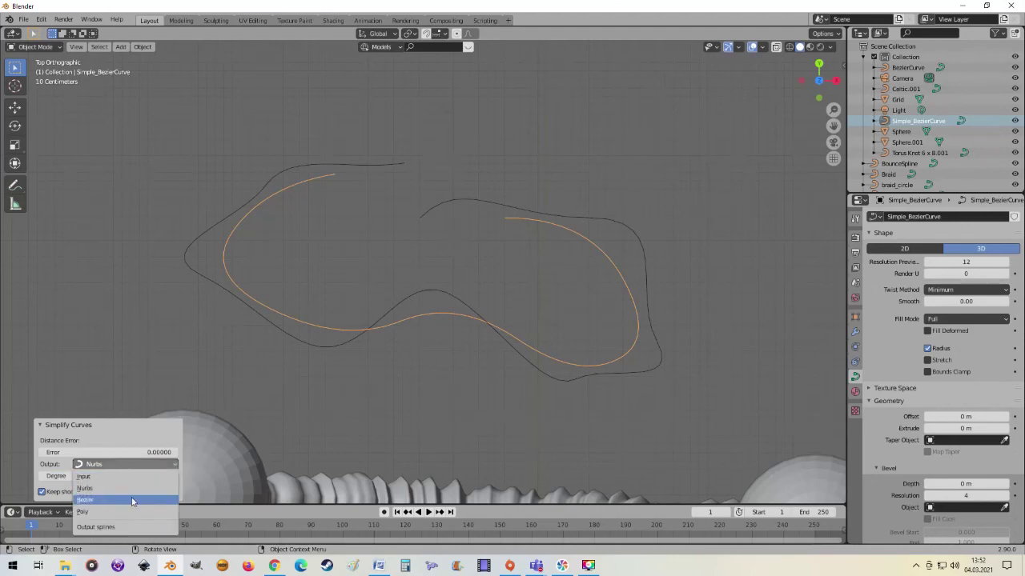
{"action": "left_click", "coordinate": [132, 500]}
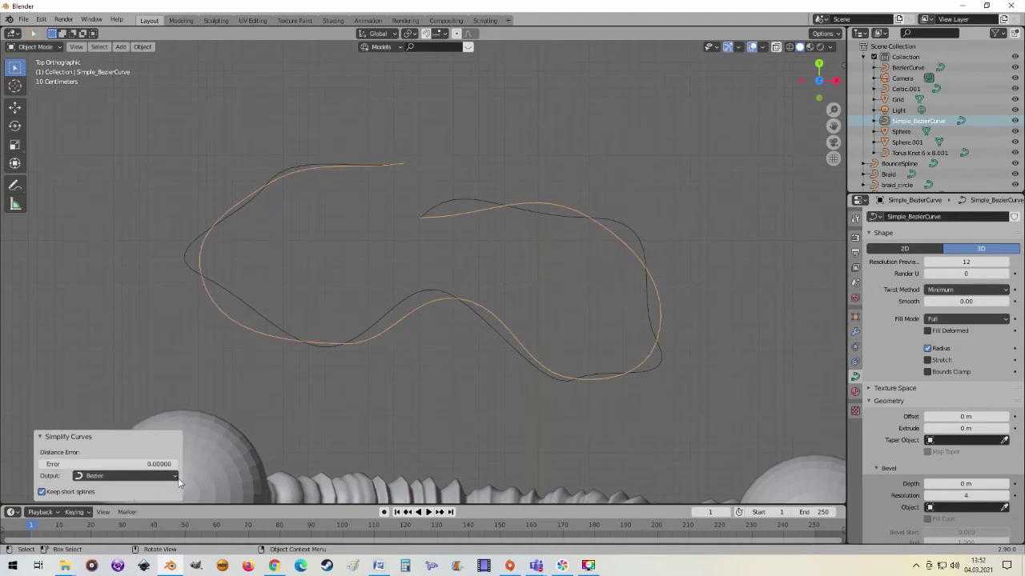
{"action": "left_click", "coordinate": [173, 479]}
{"action": "left_click", "coordinate": [145, 523]}
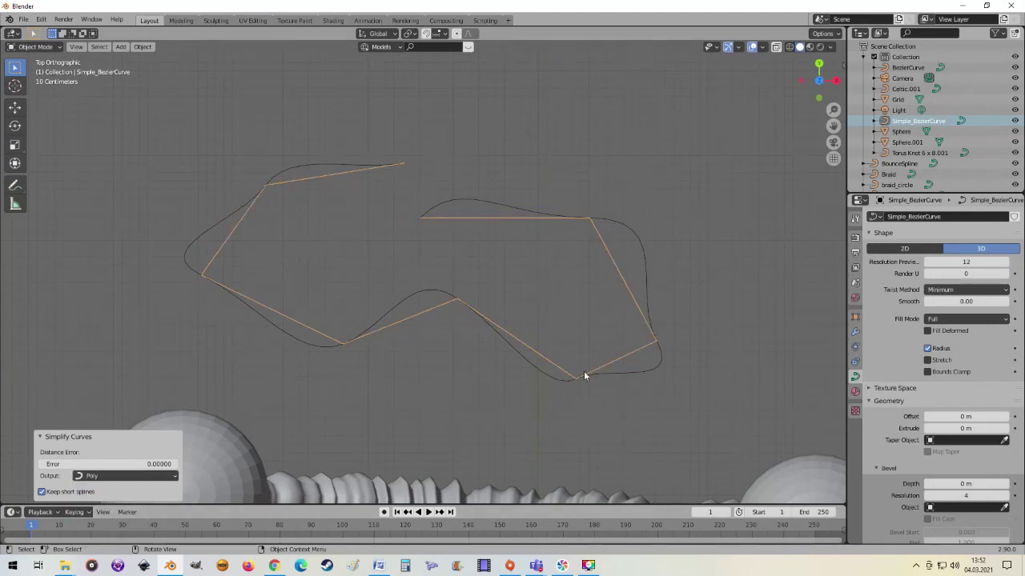
{"action": "left_click", "coordinate": [172, 477]}
{"action": "left_click", "coordinate": [151, 488]}
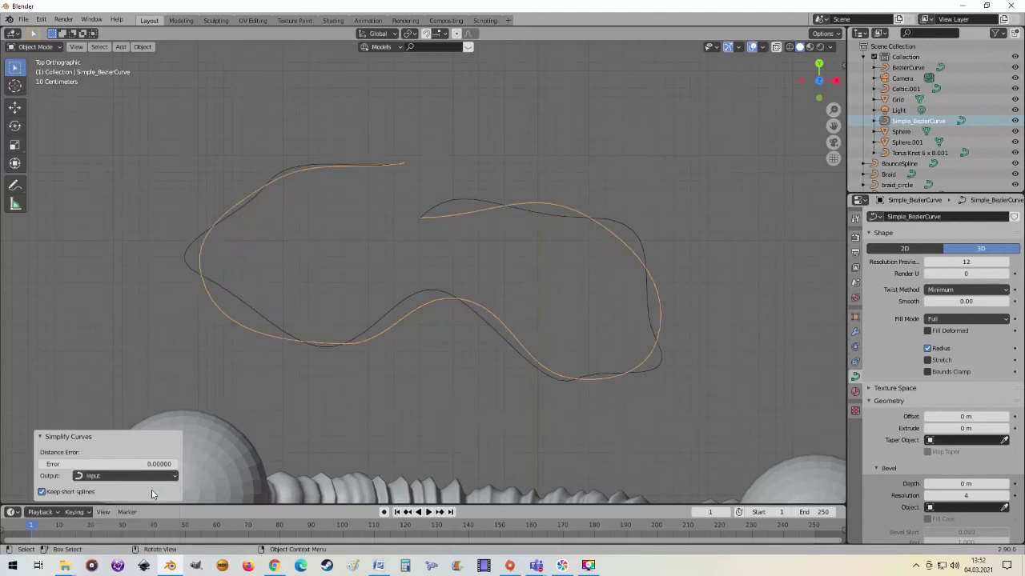
{"action": "scroll", "coordinate": [493, 389], "scroll_direction": "down", "scroll_amount": 1}
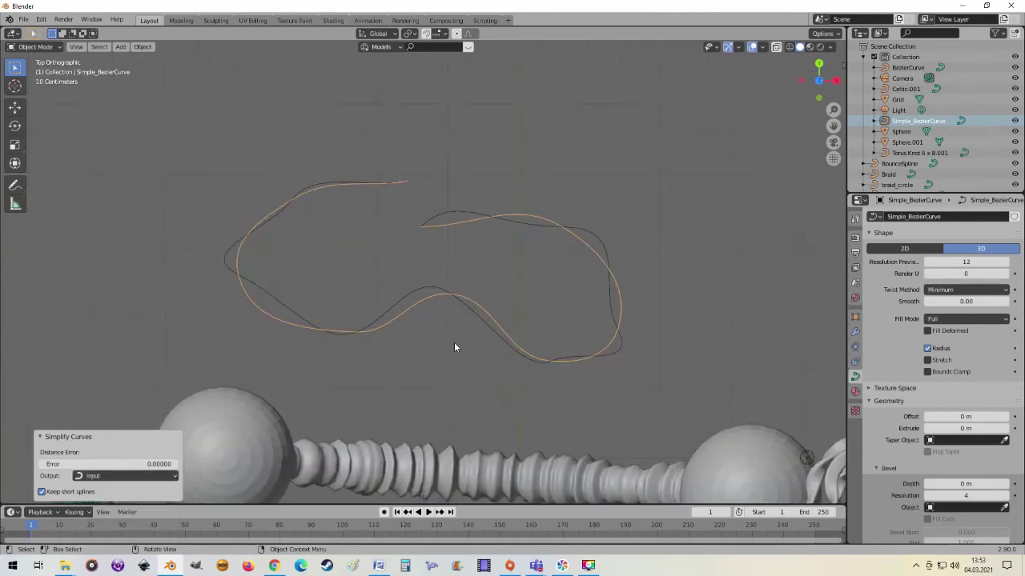
Step: Move Simple_BezierCurve 2.2851 m along Y above the original loop, then reselect it
{"action": "key", "text": "g"}
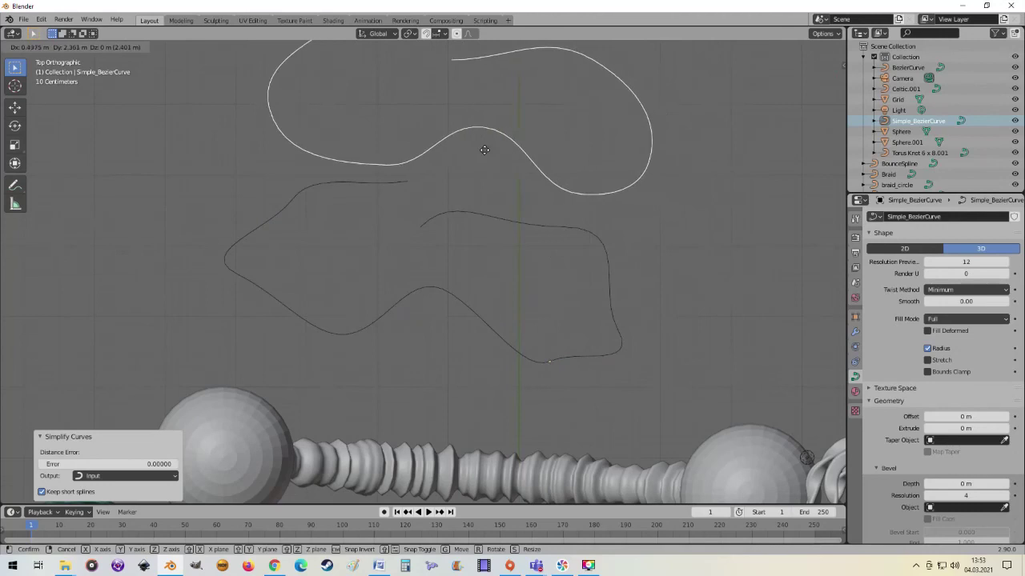
{"action": "left_click", "coordinate": [474, 152]}
{"action": "scroll", "coordinate": [541, 232], "scroll_direction": "down", "scroll_amount": 1}
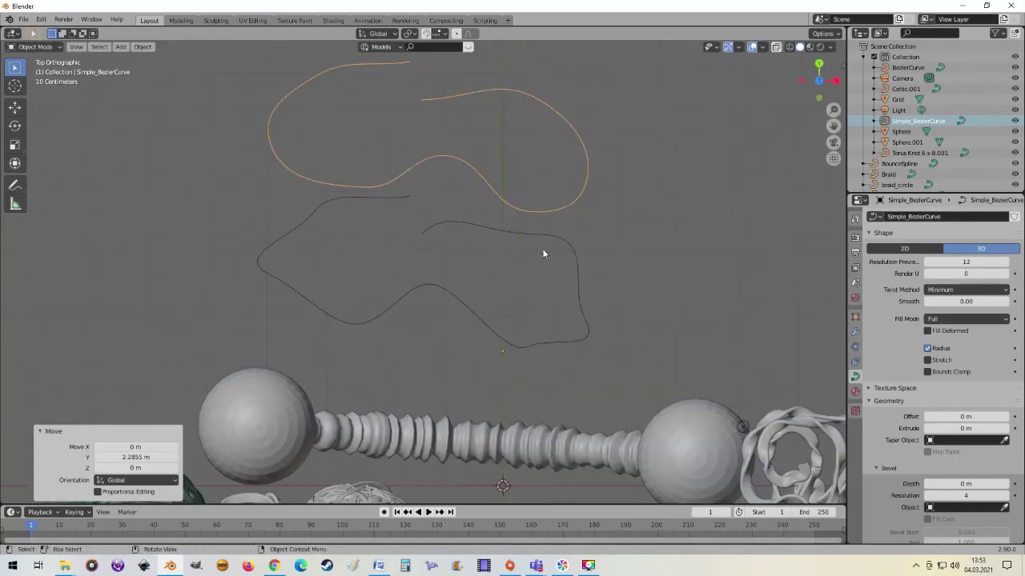
{"action": "middle_click_drag", "start_coordinate": [543, 254], "coordinate": [536, 274]}
{"action": "left_click", "coordinate": [495, 235]}
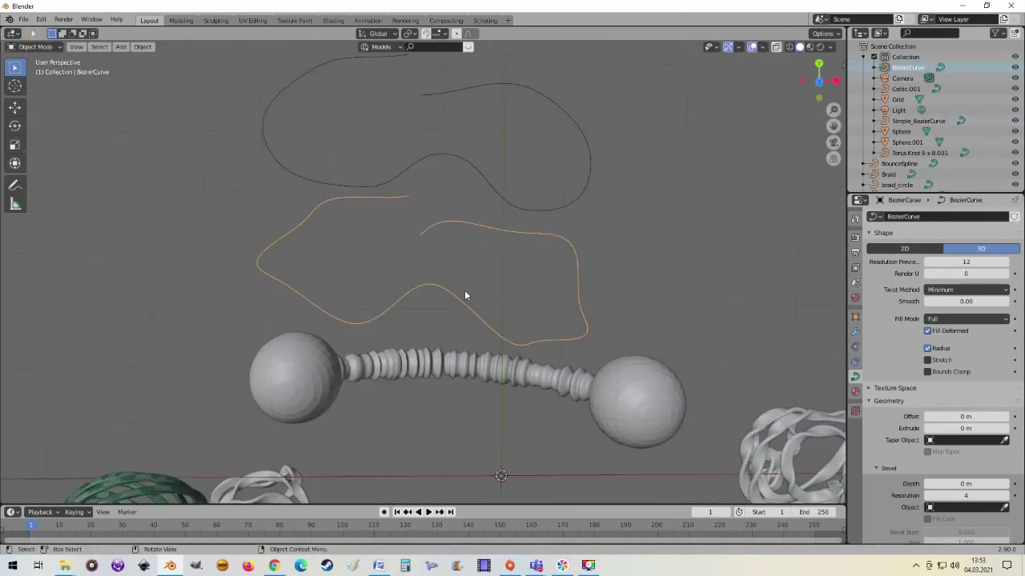
{"action": "middle_click_drag", "start_coordinate": [464, 296], "coordinate": [447, 271]}
{"action": "scroll", "coordinate": [448, 271], "scroll_direction": "down", "scroll_amount": 1}
{"action": "left_click", "coordinate": [436, 179]}
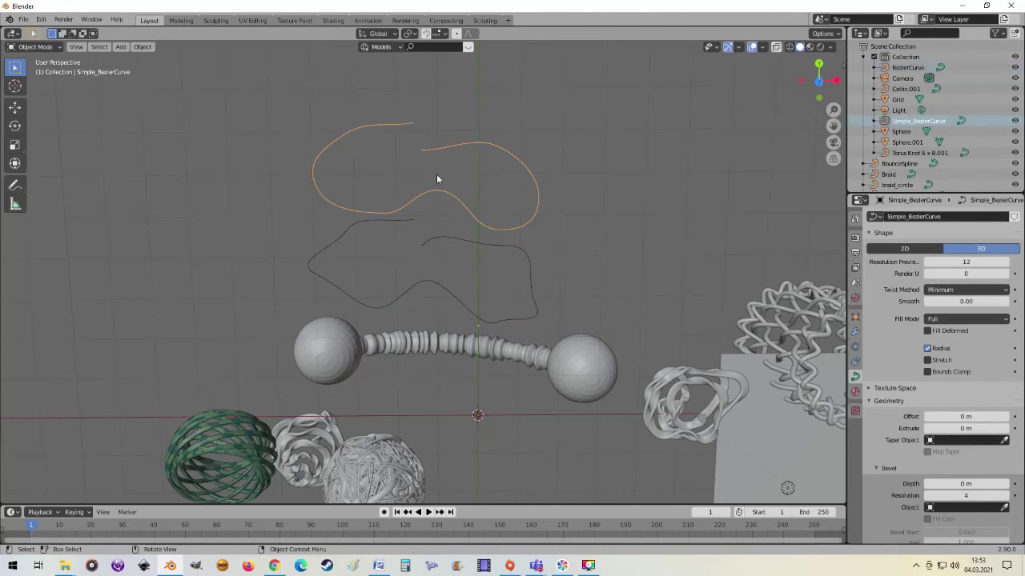